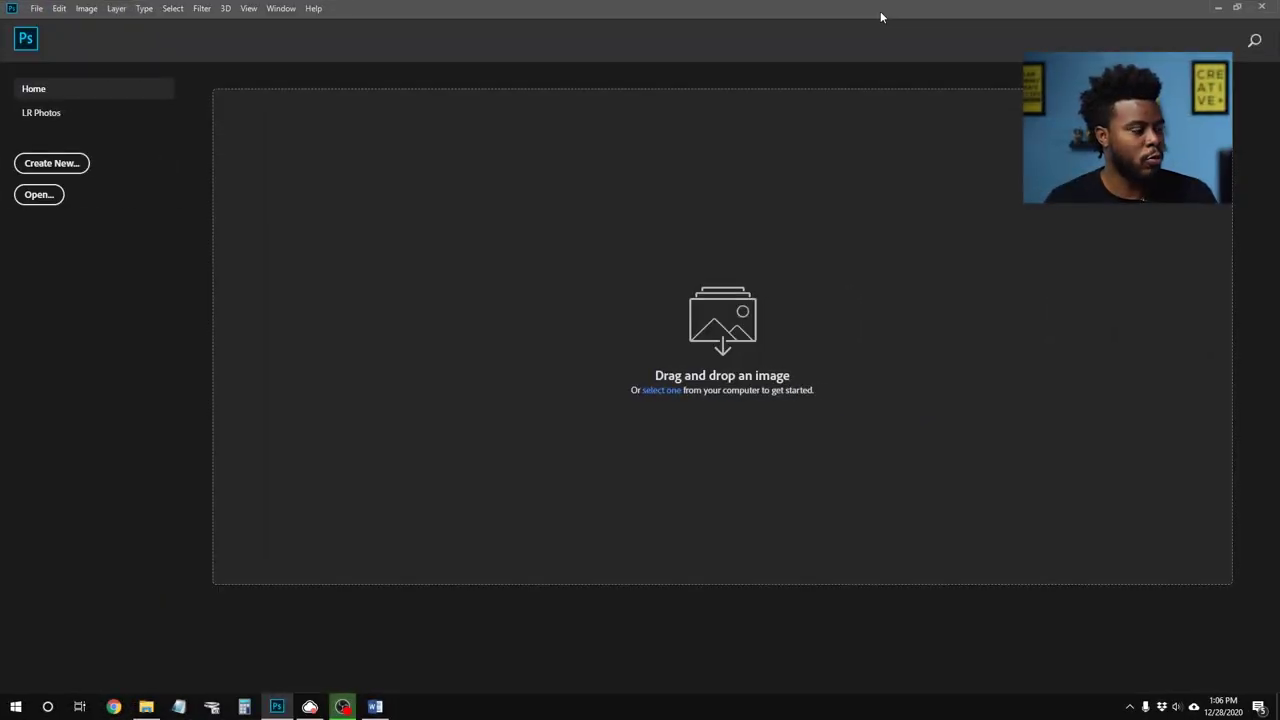
# Step: Create a 4 × 6 inch, 300 ppi RGB document with a white background
pyautogui.click(65, 163)
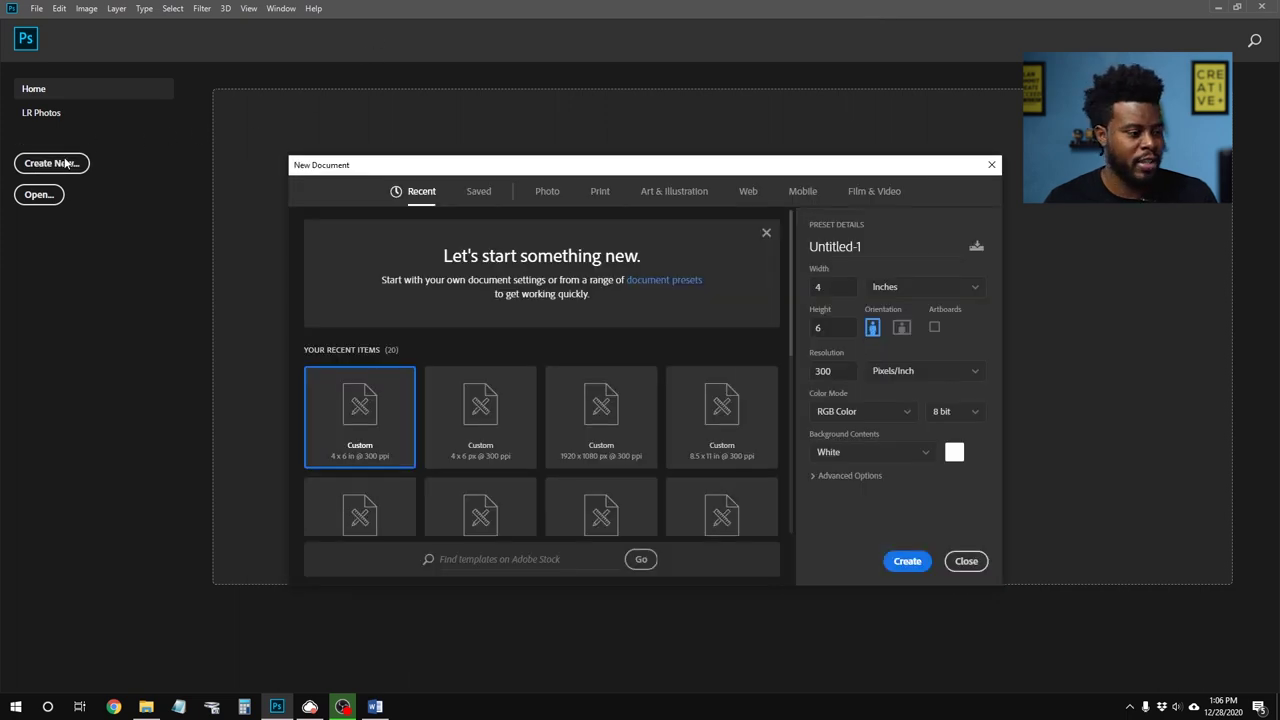
pyautogui.click(833, 287)
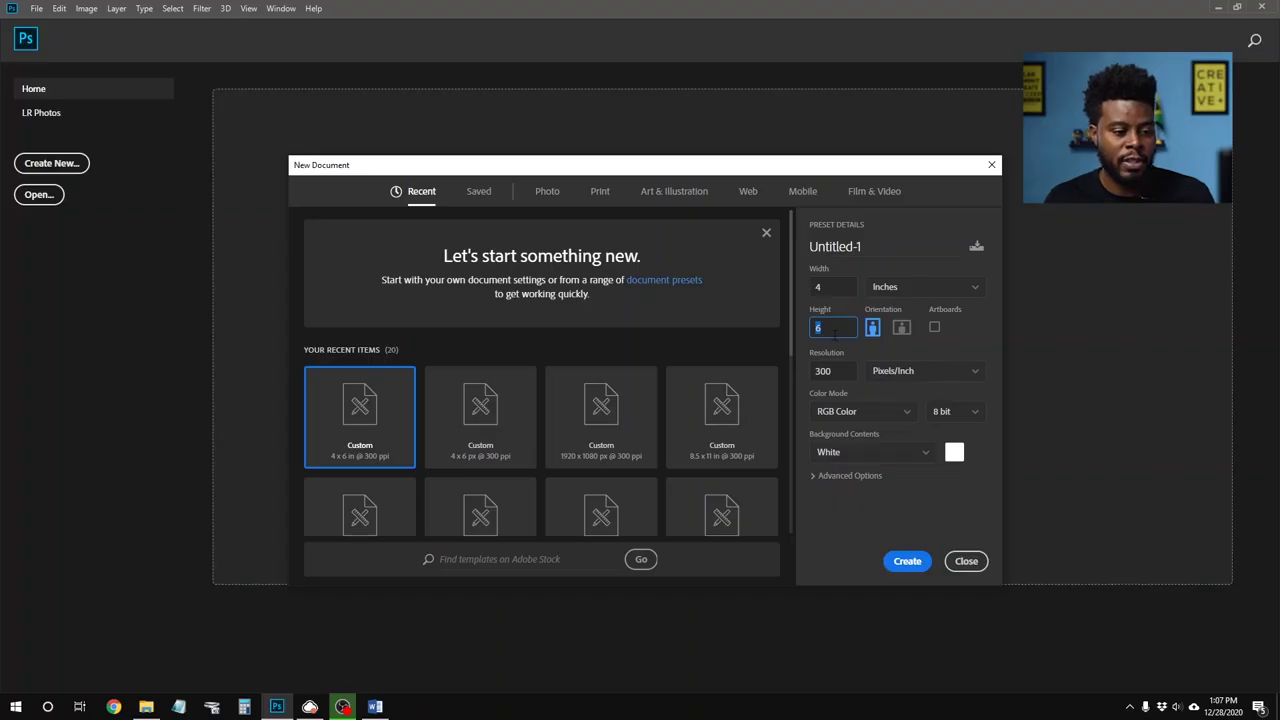
pyautogui.moveTo(843, 370); pyautogui.dragTo(806, 374)
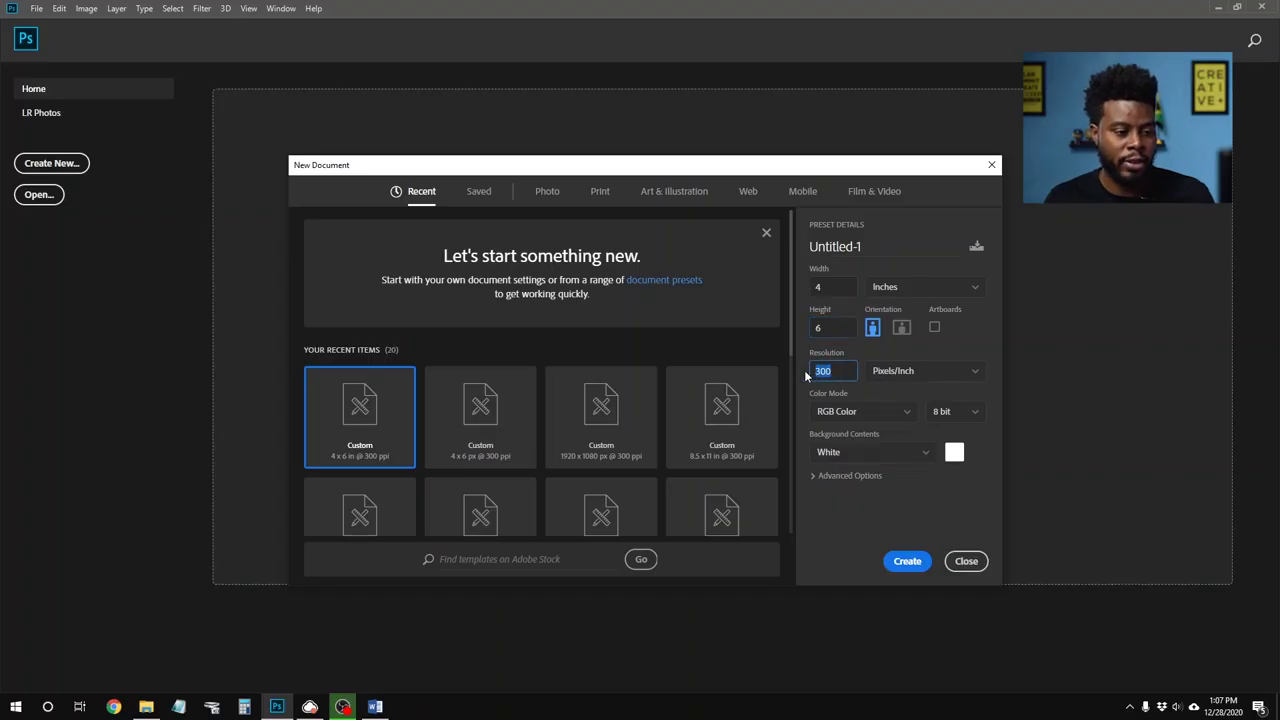
pyautogui.click(906, 562)
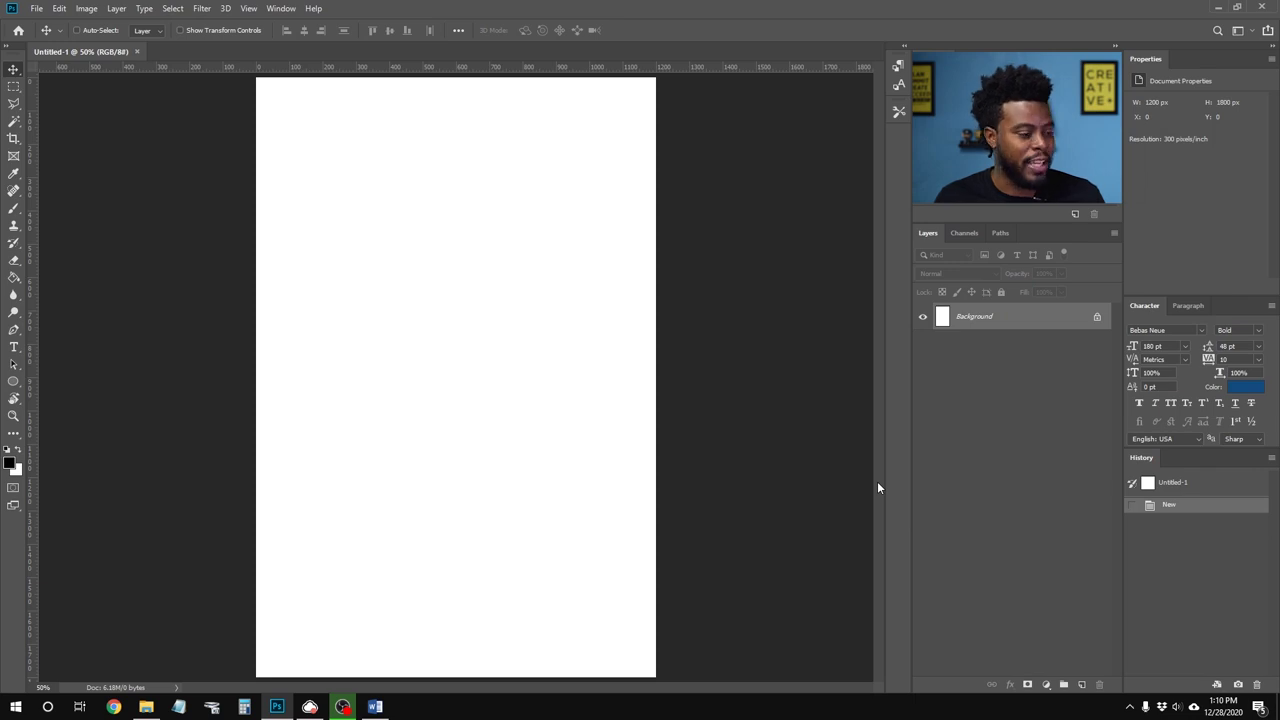
# Step: Drag both saxophonist photos from File Explorer onto the canvas and place them
pyautogui.click(148, 704)
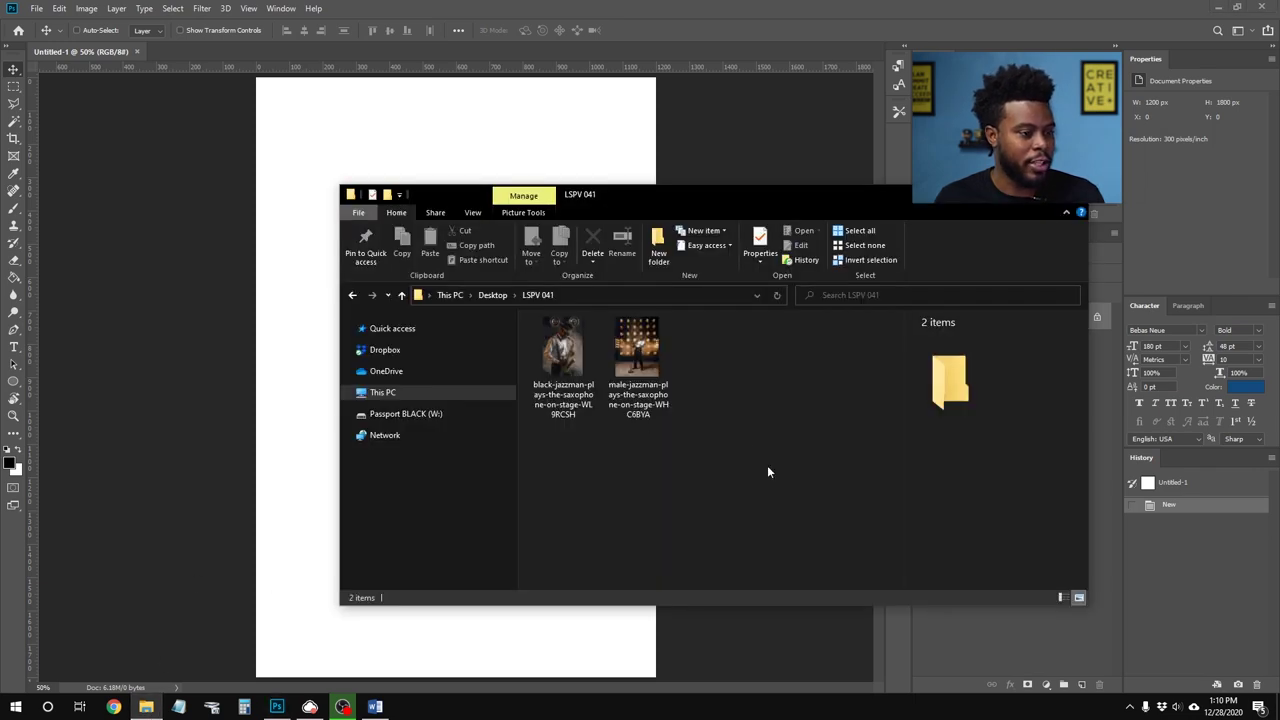
pyautogui.moveTo(696, 454); pyautogui.dragTo(307, 387)
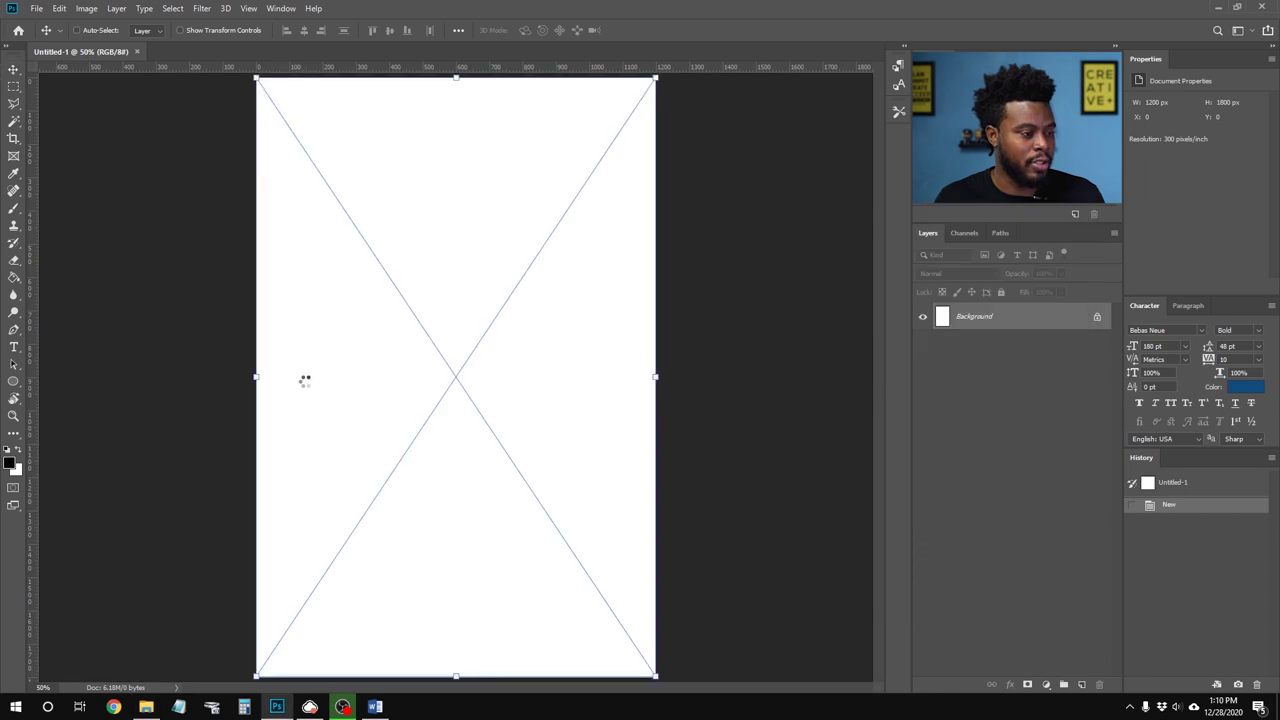
pyautogui.press('Return')
pyautogui.press('Return')
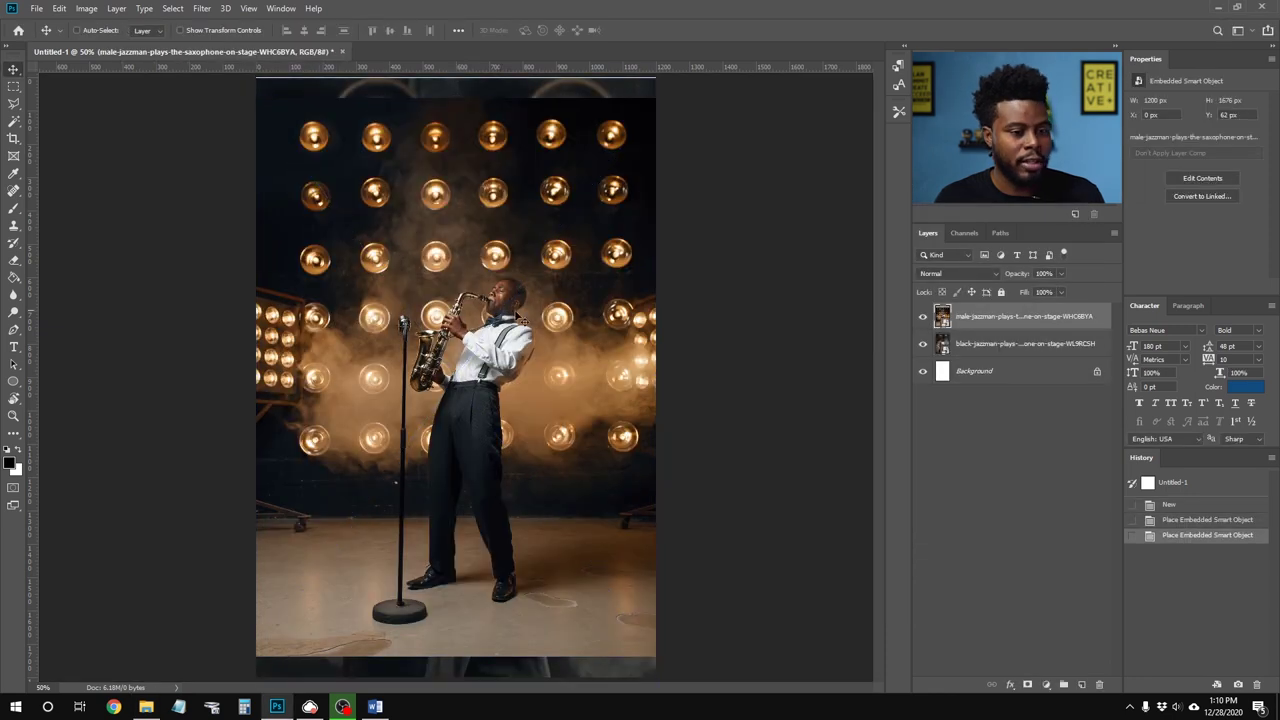
# Step: Compare the two photos, leaving the top one hidden so the hat-wearing saxophonist shows
pyautogui.click(922, 317)
pyautogui.click(970, 345)
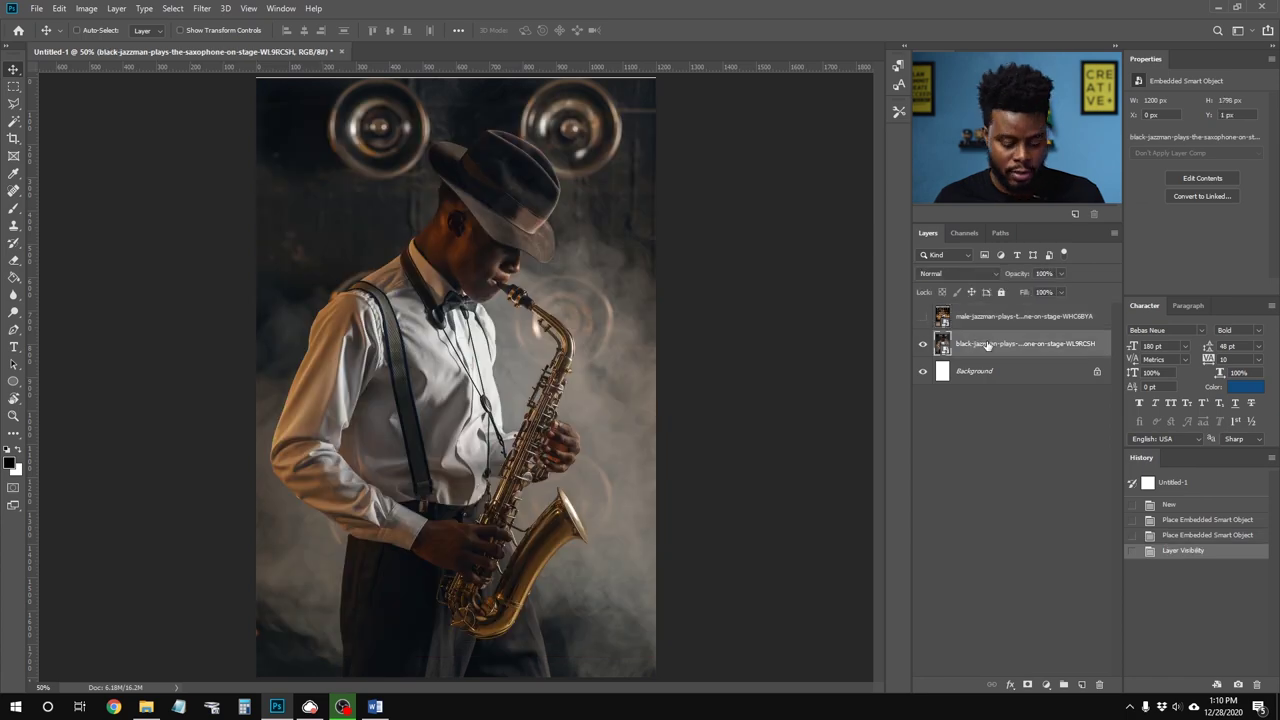
pyautogui.click(922, 317)
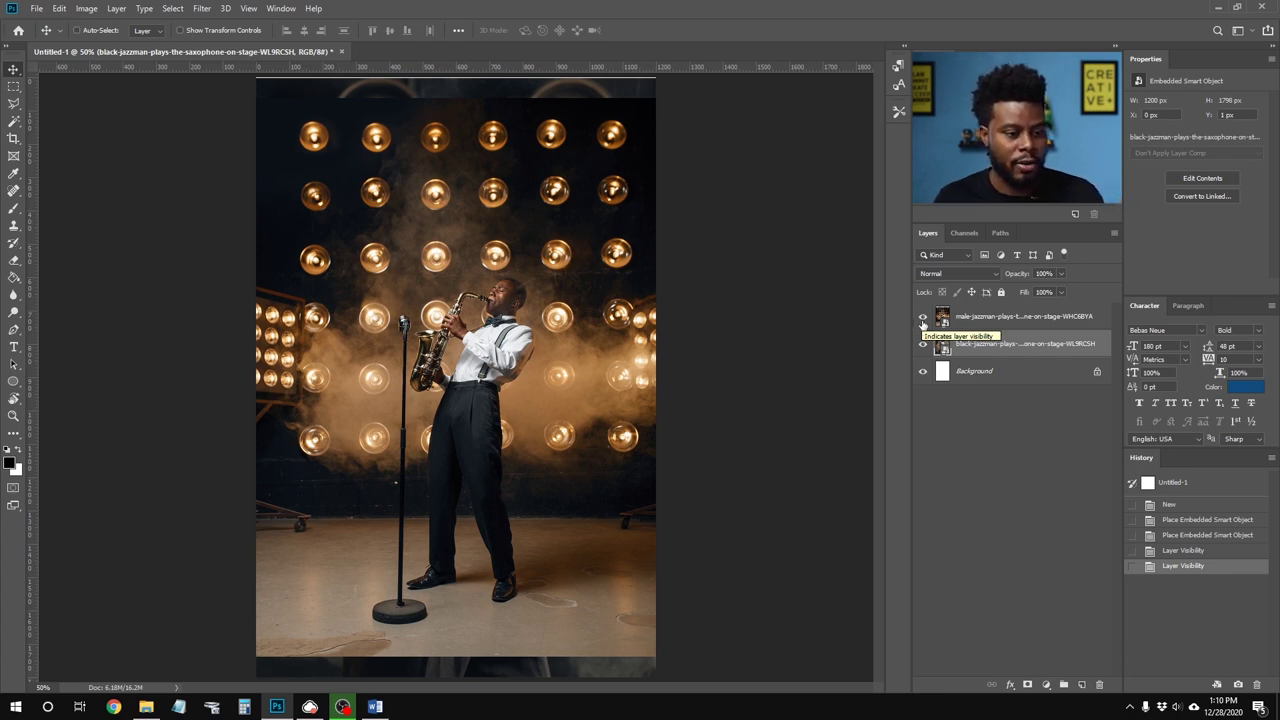
pyautogui.click(922, 318)
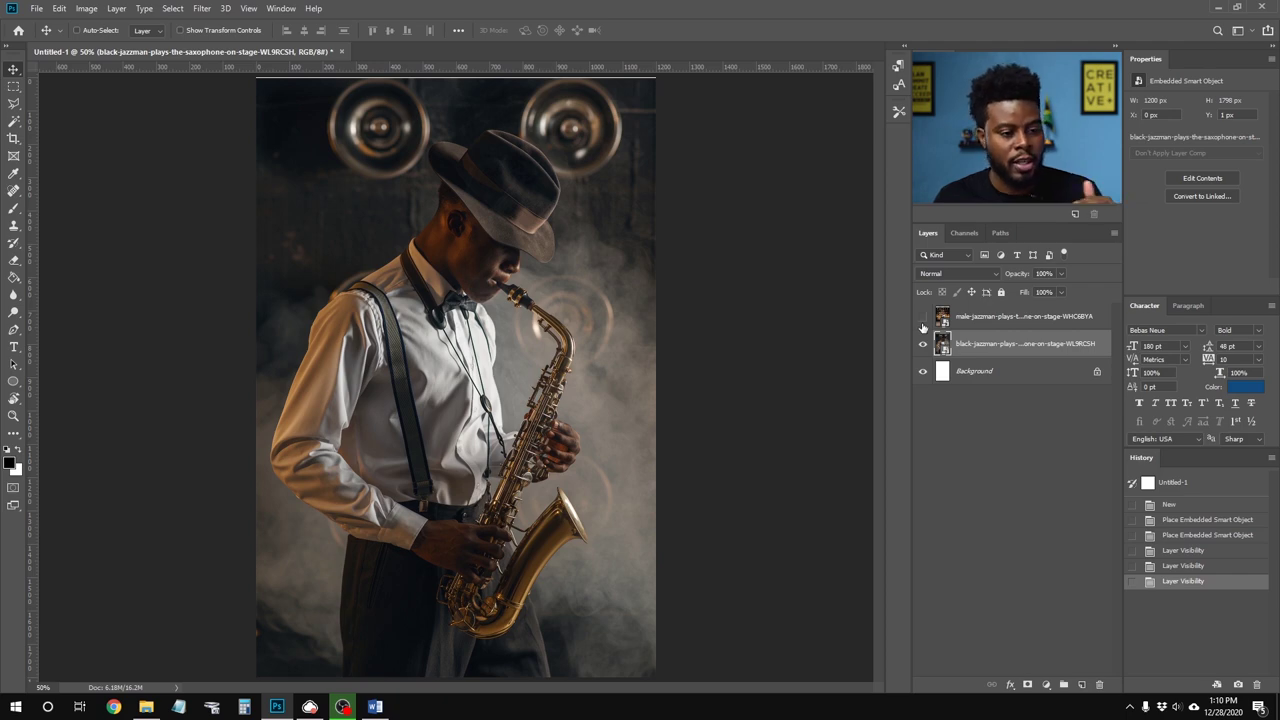
pyautogui.click(922, 318)
pyautogui.click(922, 318)
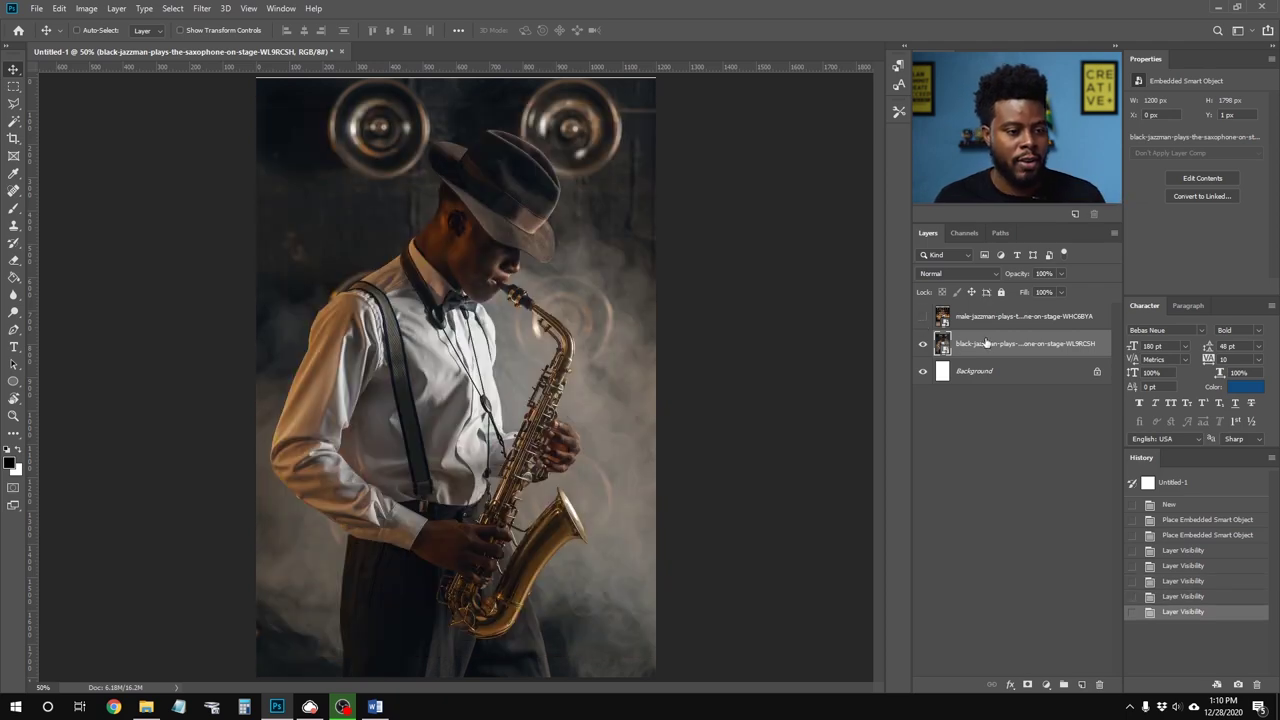
pyautogui.click(922, 345)
pyautogui.click(922, 345)
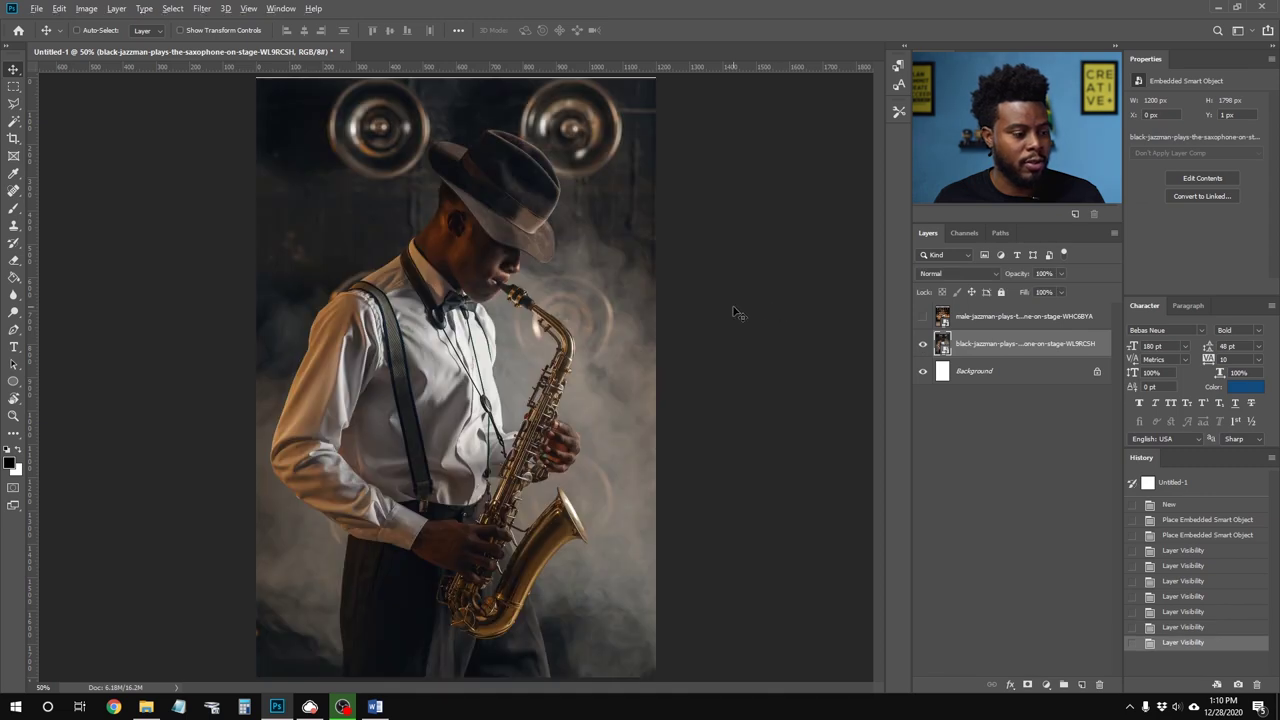
pyautogui.scroll(-1, 733, 313)
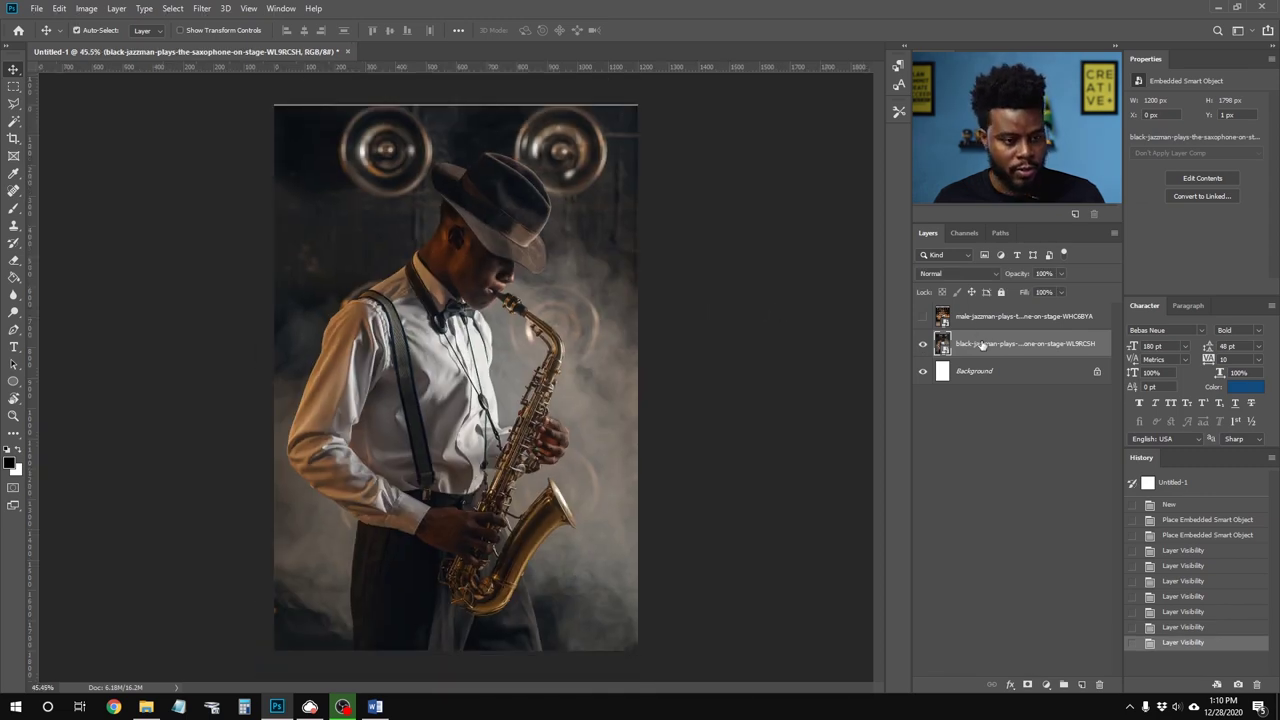
# Step: Scale the hat-wearing saxophonist photo to 30.90% and move it up on the page
pyautogui.hotkey('ctrl', 't')
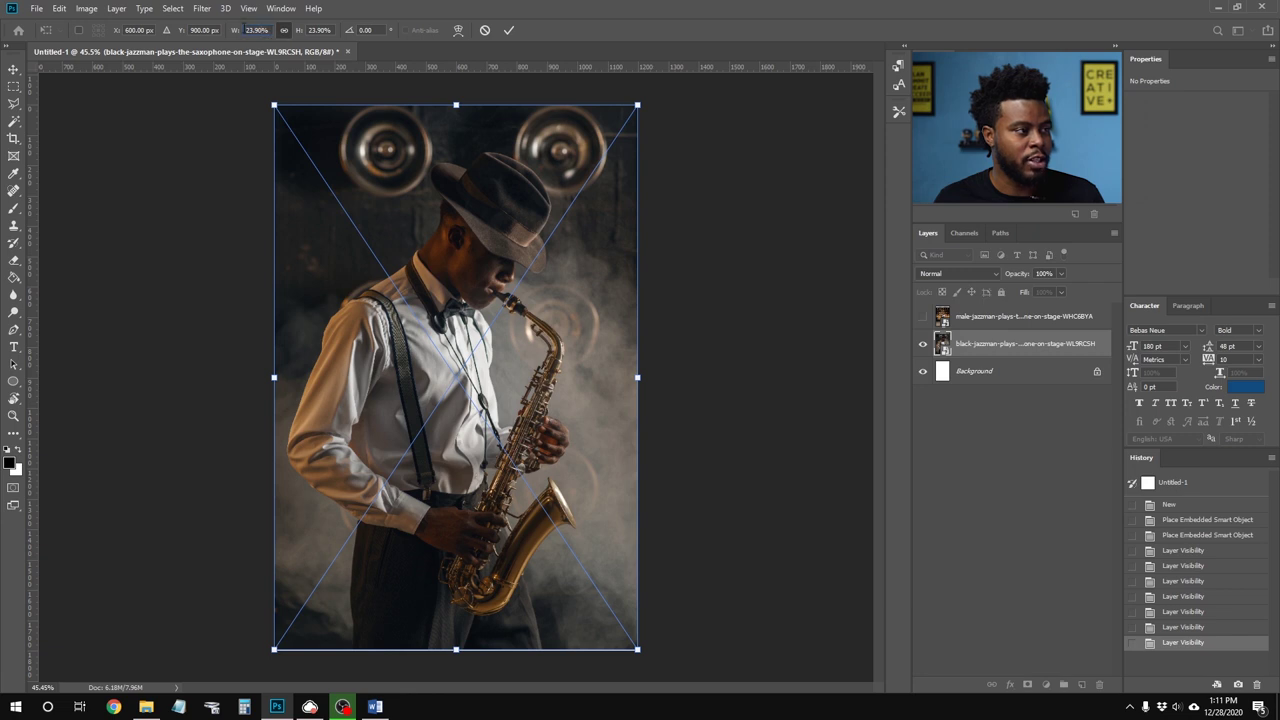
pyautogui.hotkey('shift', 'Up')
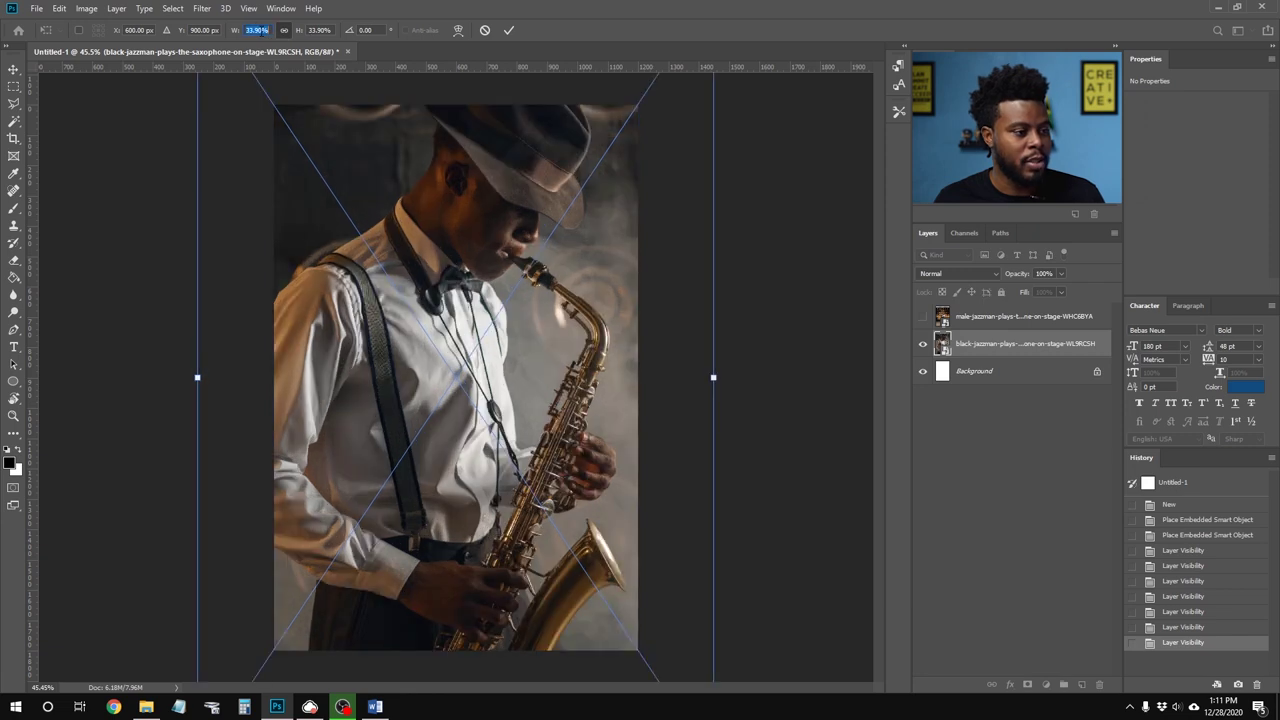
pyautogui.press('Down')
pyautogui.press('Down')
pyautogui.press('Down')
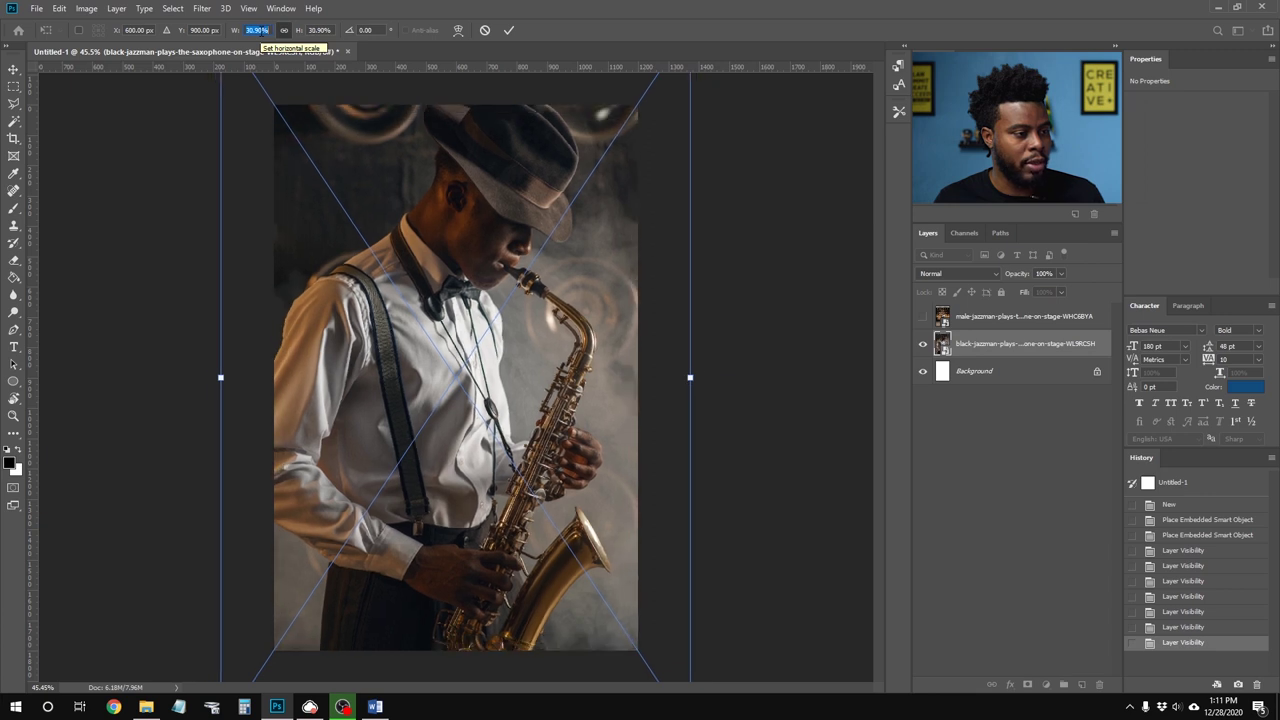
pyautogui.moveTo(455, 310); pyautogui.dragTo(465, 279)
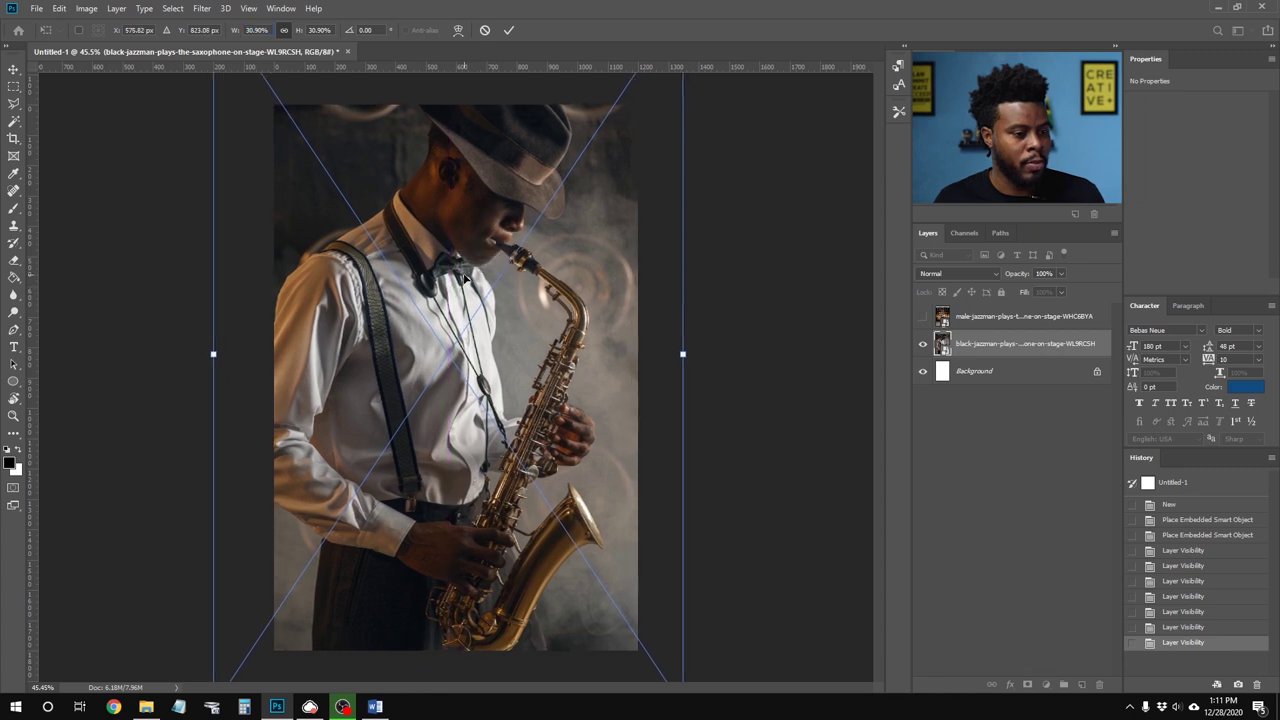
pyautogui.press('Return')
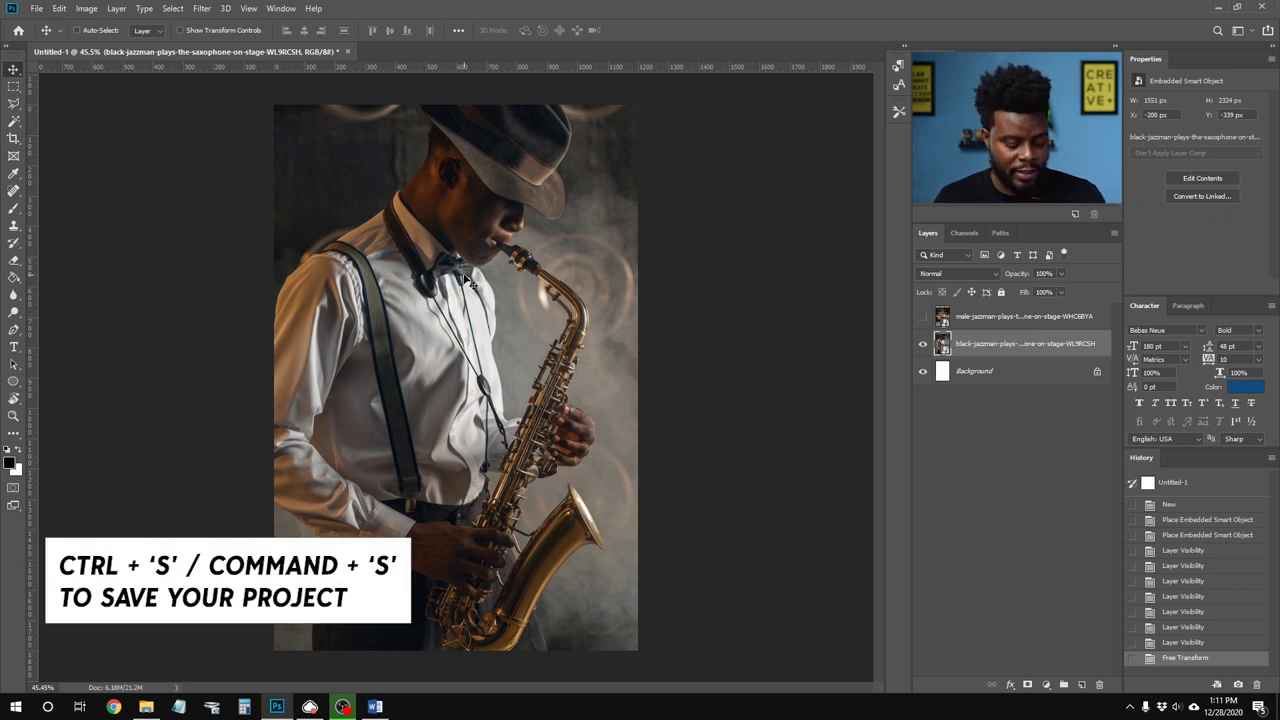
# Step: Save the flyer as LSPV 041 Flyer Tutorial.psd
pyautogui.hotkey('ctrl', 's')
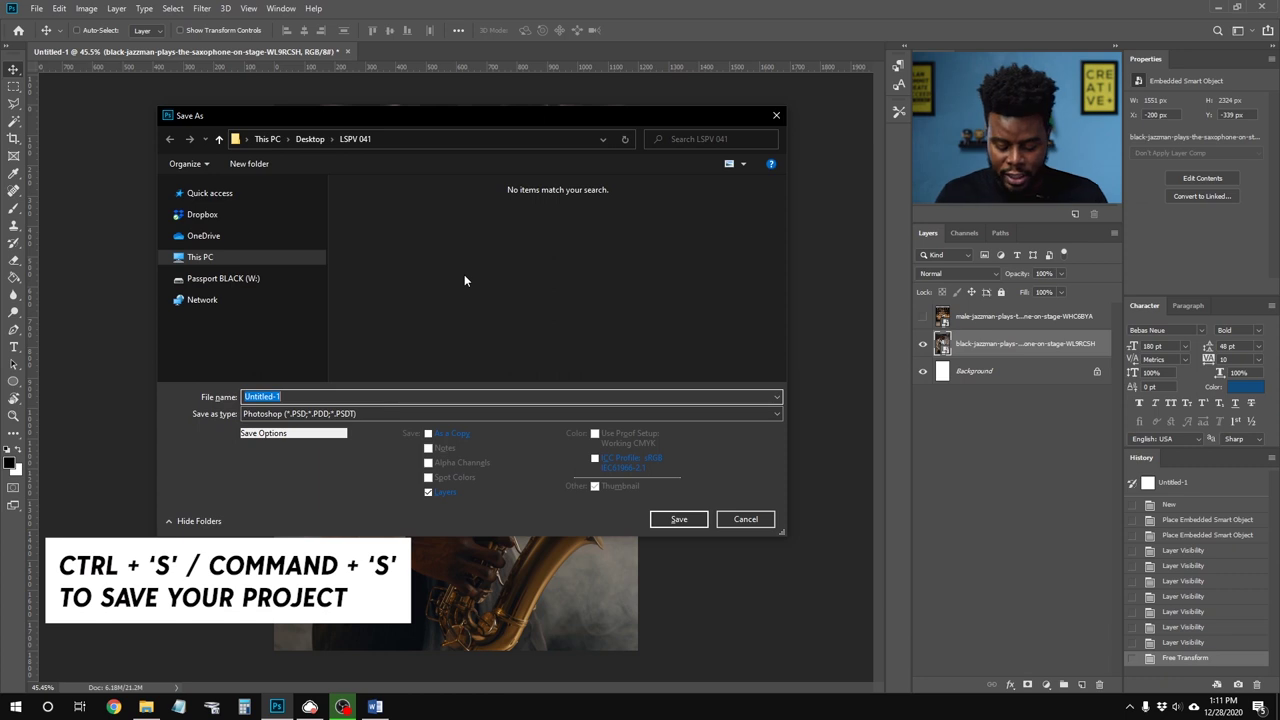
pyautogui.write('LSPV 041 Flyer Tutorial')
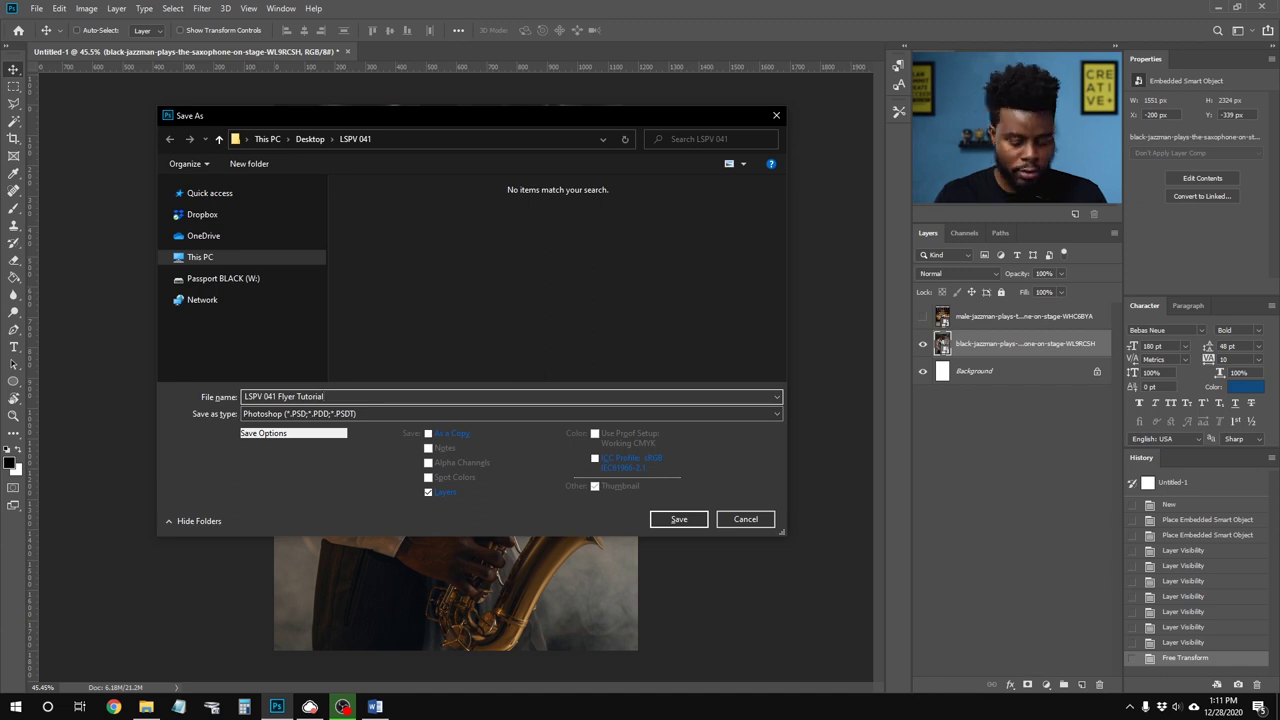
pyautogui.press('Return')
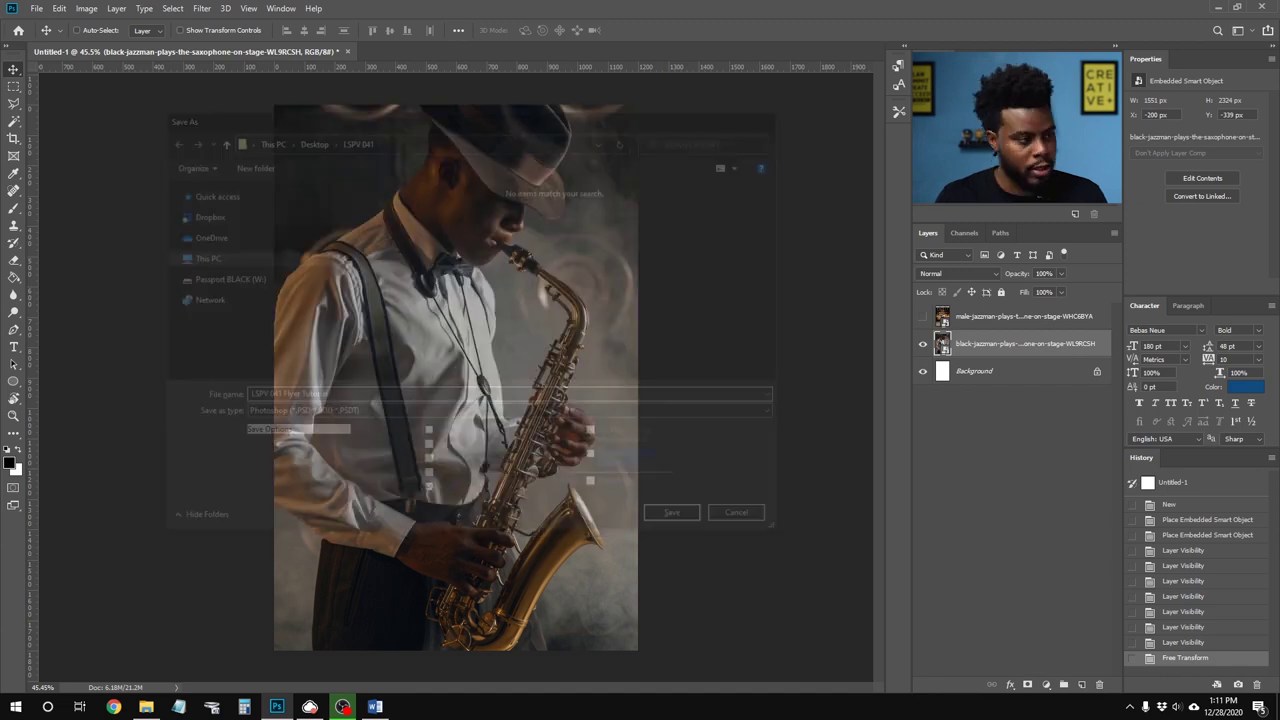
pyautogui.click(792, 204)
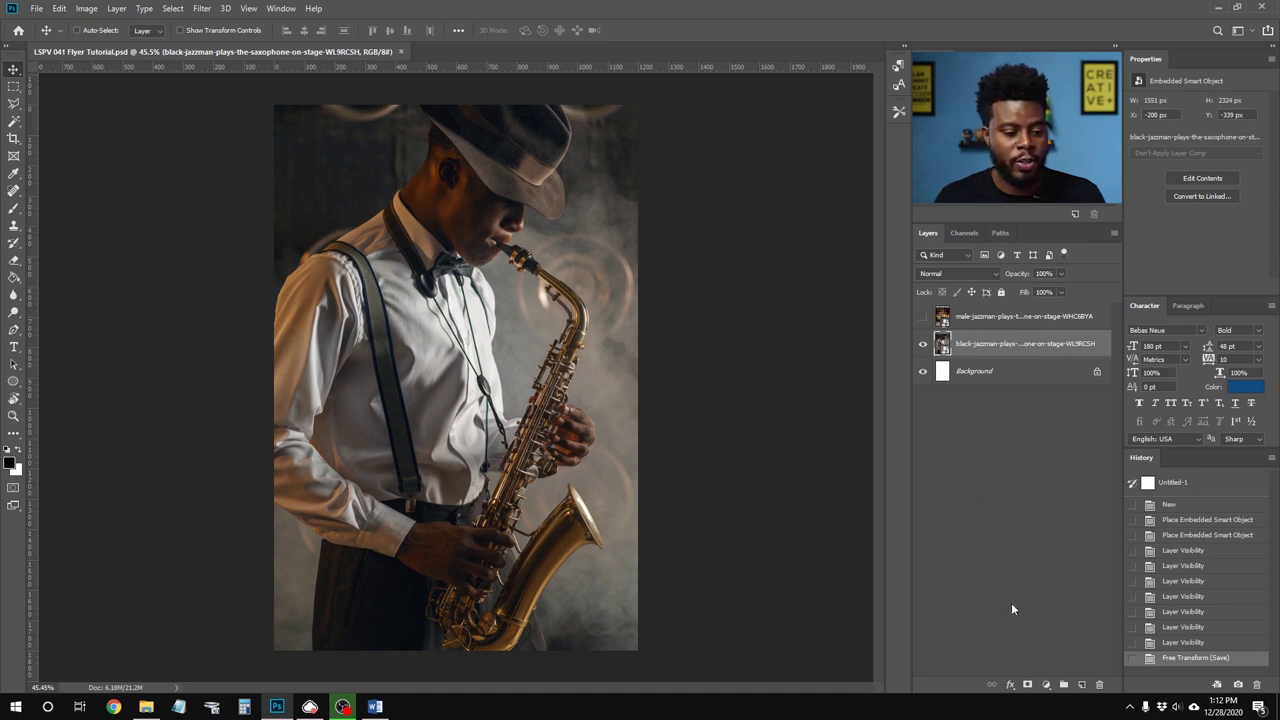
pyautogui.click(1047, 685)
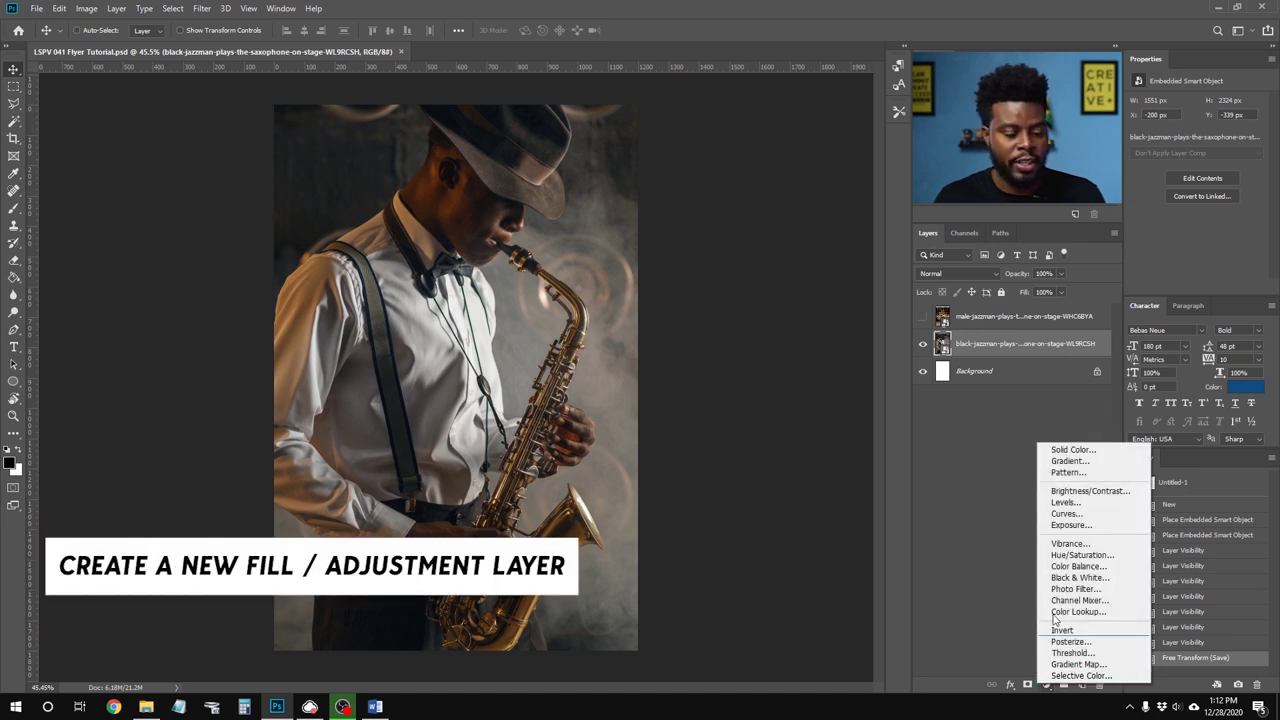
# Step: Add a dark navy solid colour fill layer
pyautogui.click(1047, 452)
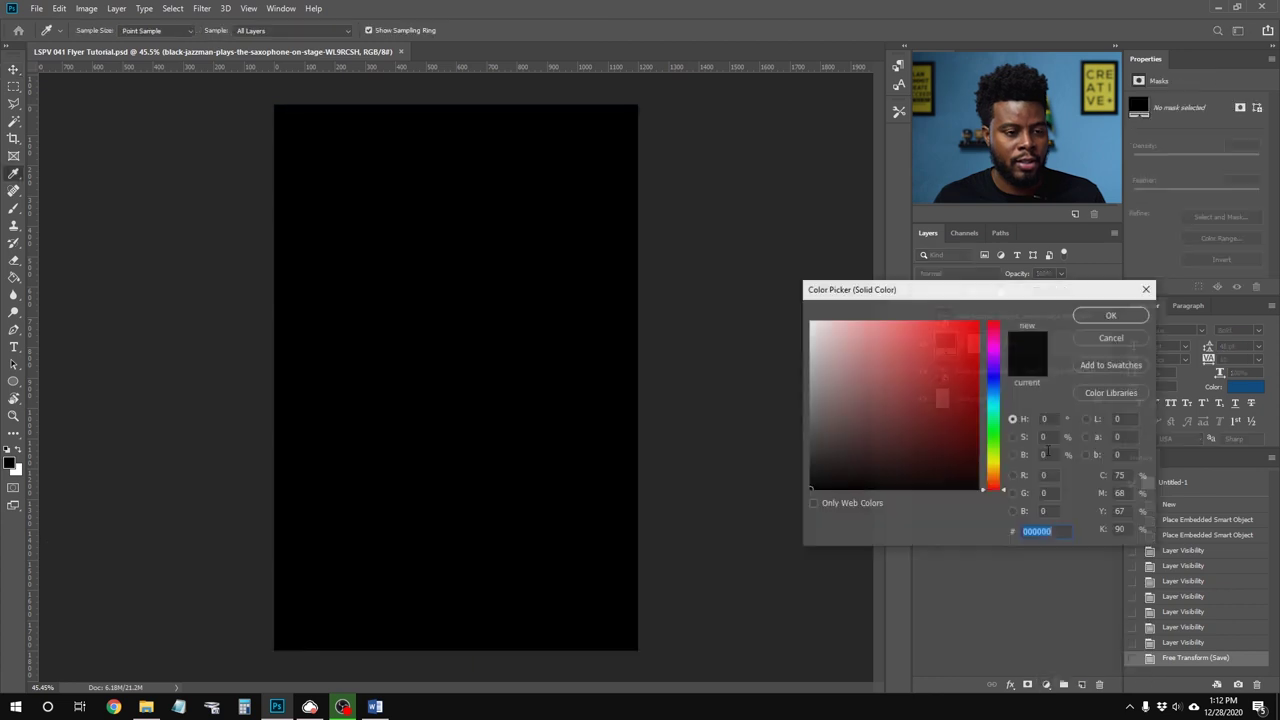
pyautogui.click(996, 385)
pyautogui.moveTo(940, 420); pyautogui.dragTo(960, 454)
pyautogui.moveTo(1003, 378); pyautogui.dragTo(1005, 386)
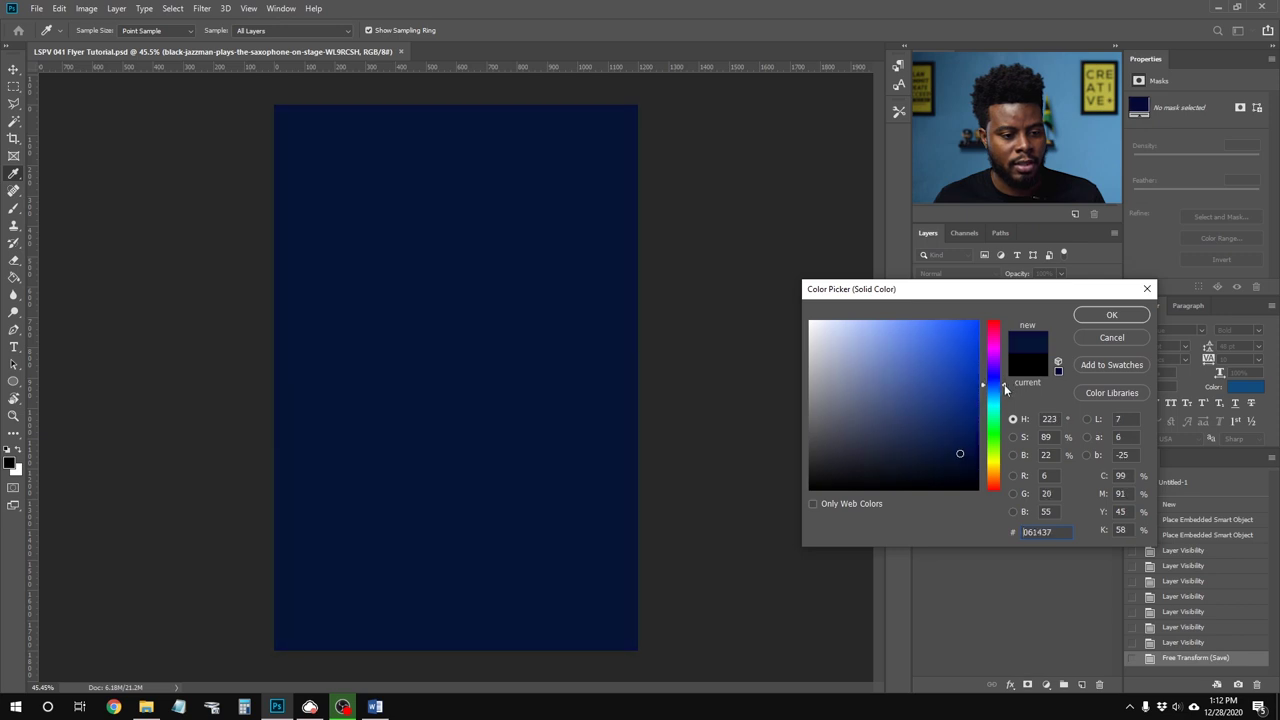
pyautogui.moveTo(962, 452); pyautogui.dragTo(945, 473)
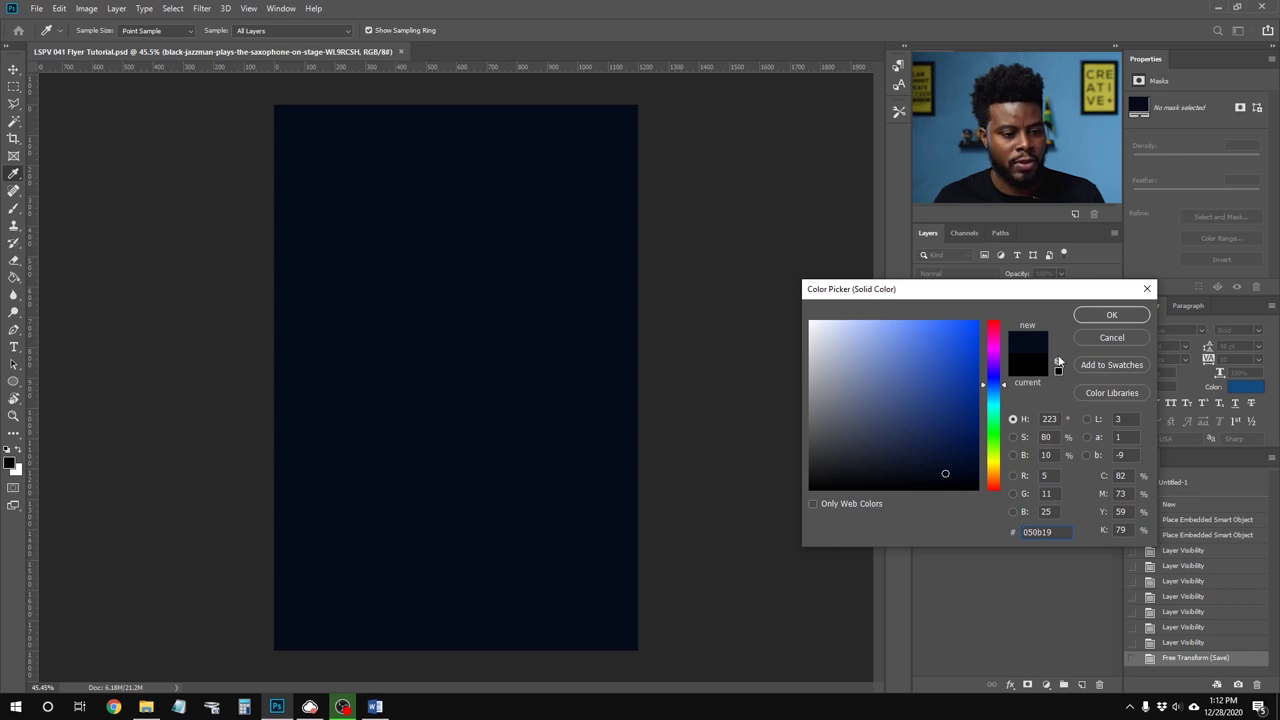
pyautogui.moveTo(945, 473); pyautogui.dragTo(941, 468)
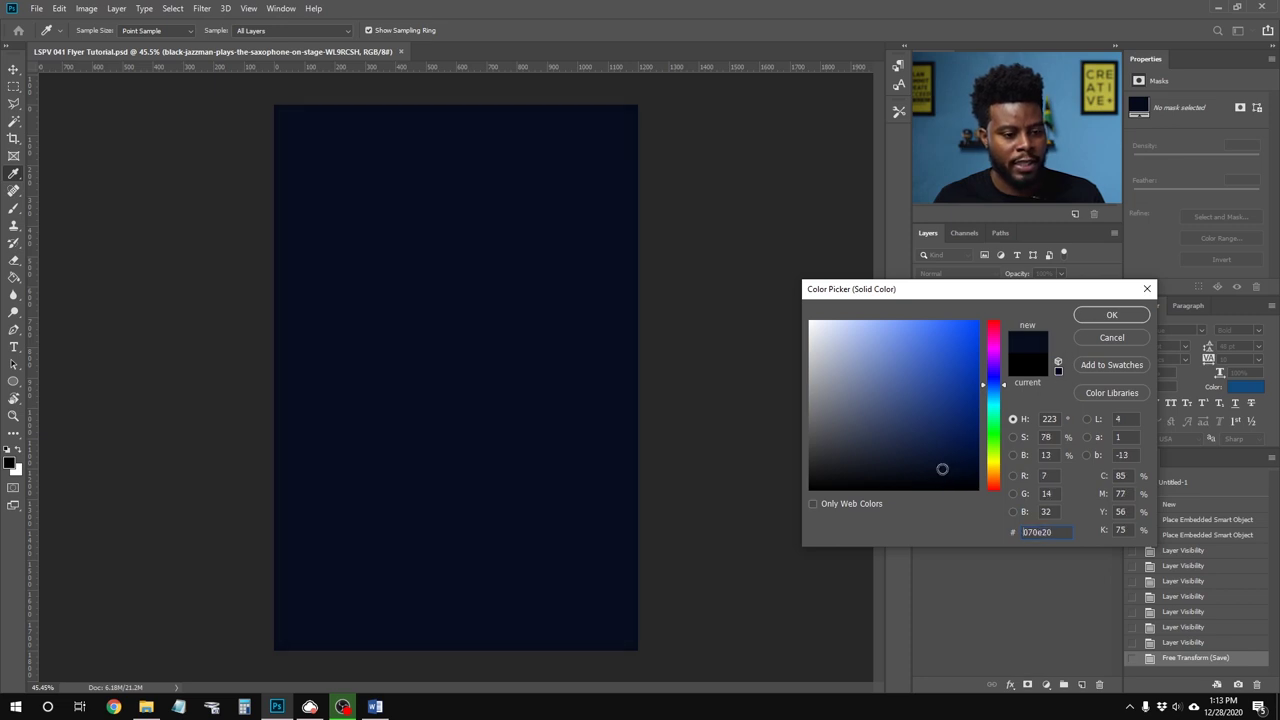
pyautogui.click(1110, 316)
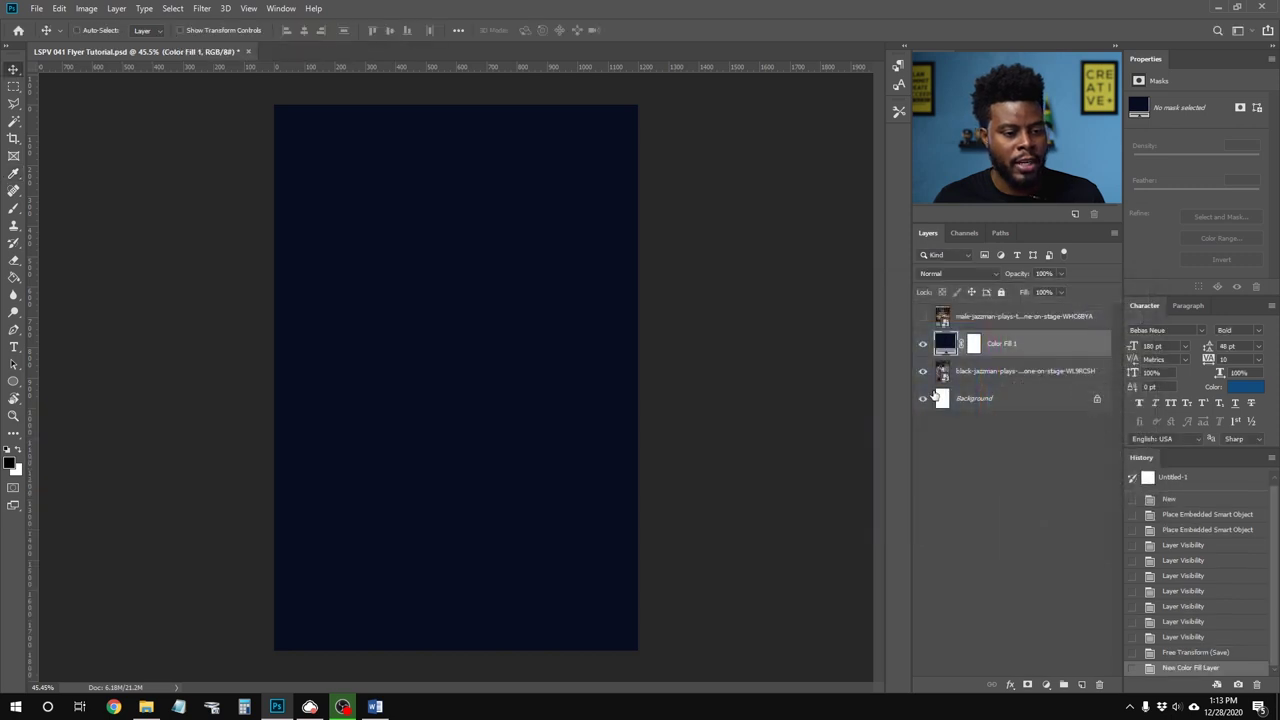
# Step: Move the navy fill below the close-up saxophonist photo and select the photo layer
pyautogui.click(923, 344)
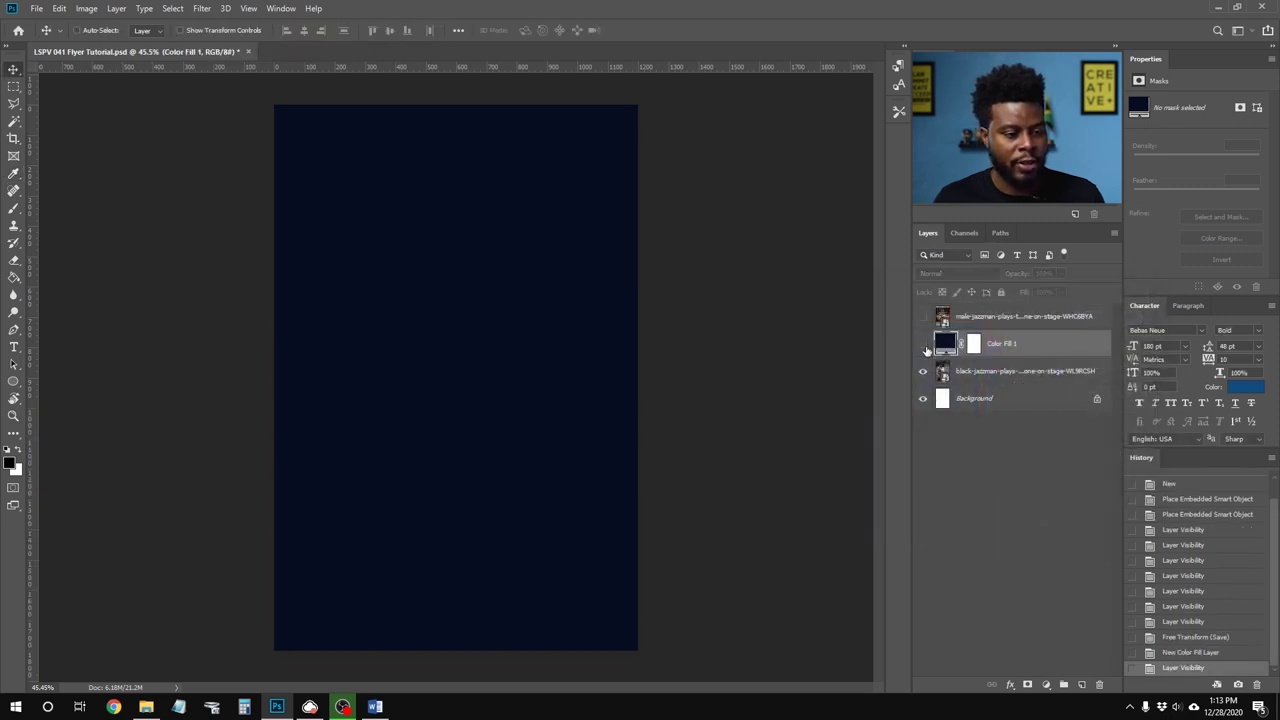
pyautogui.click(923, 344)
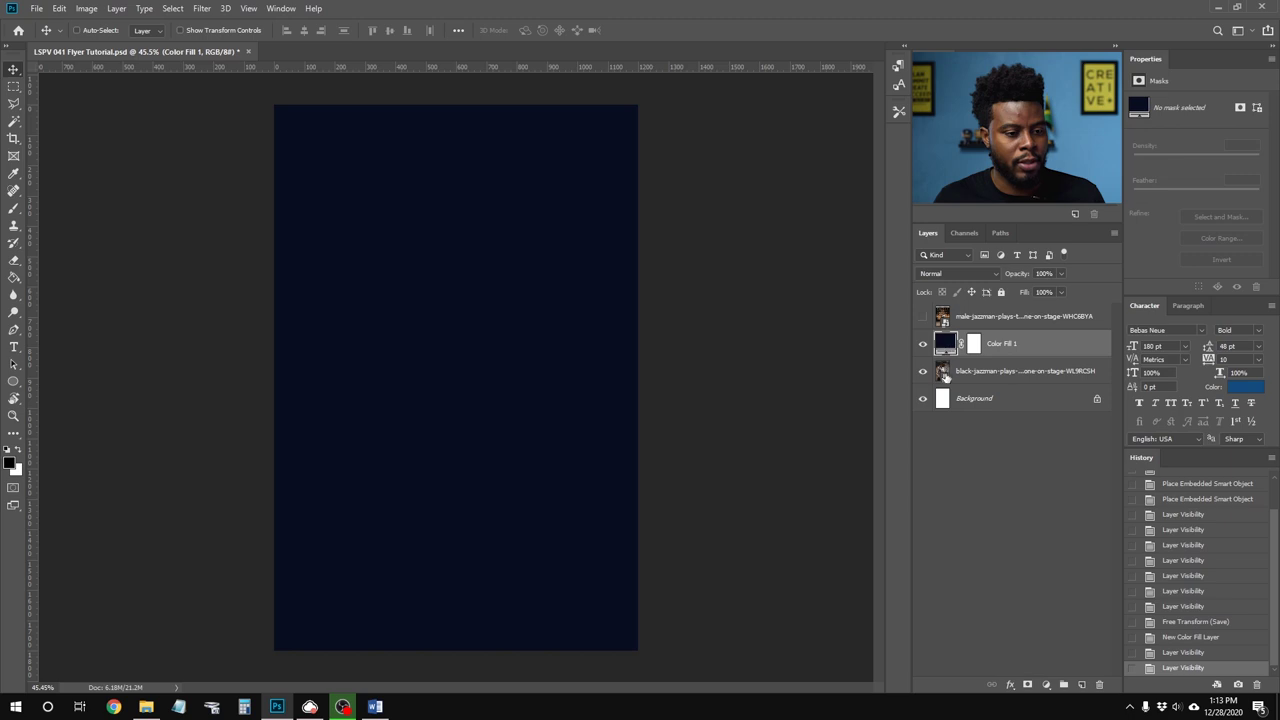
pyautogui.moveTo(946, 350); pyautogui.dragTo(946, 377)
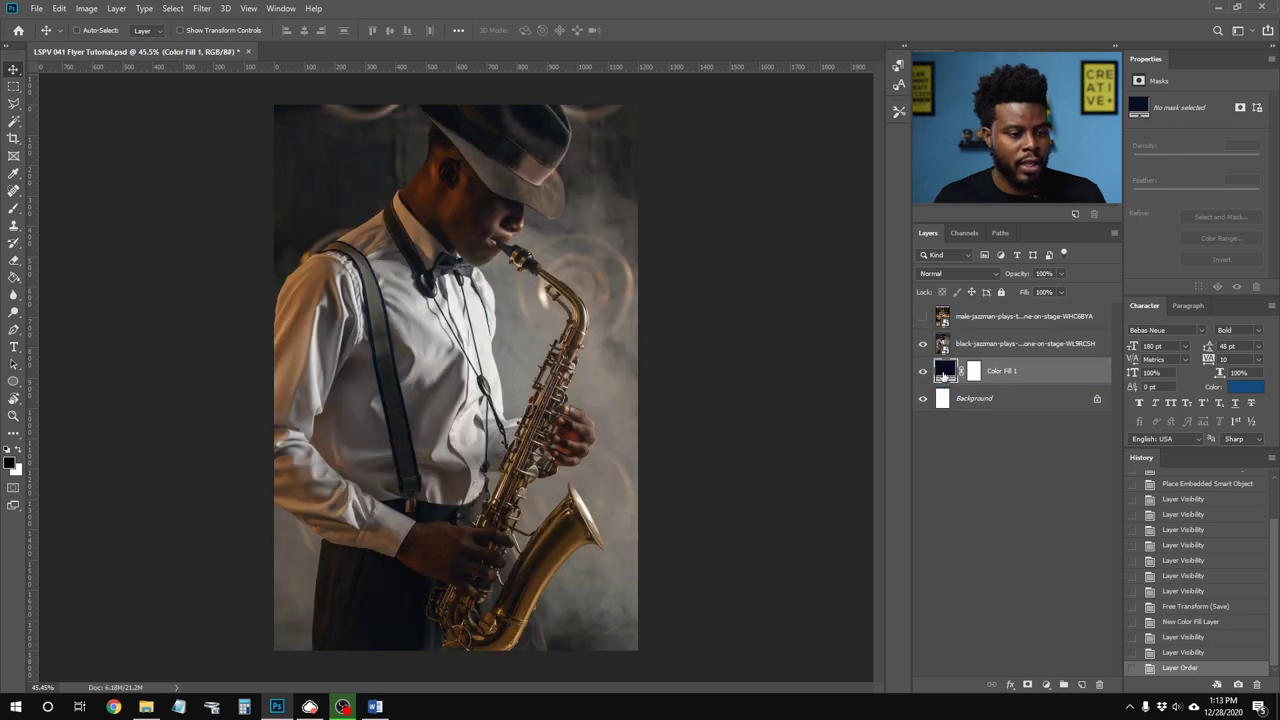
pyautogui.click(990, 344)
pyautogui.click(923, 344)
pyautogui.click(923, 344)
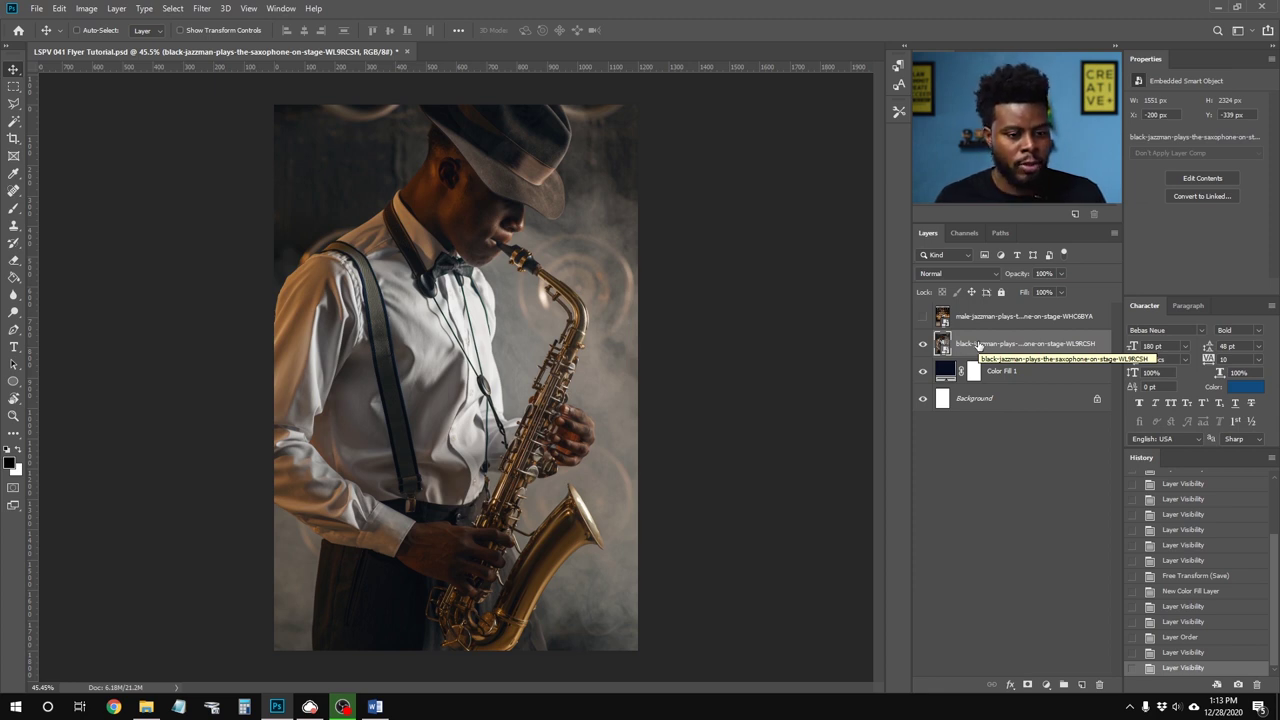
# Step: Lower the close-up photo's opacity to 30%, then 20%, and save
pyautogui.press('3')
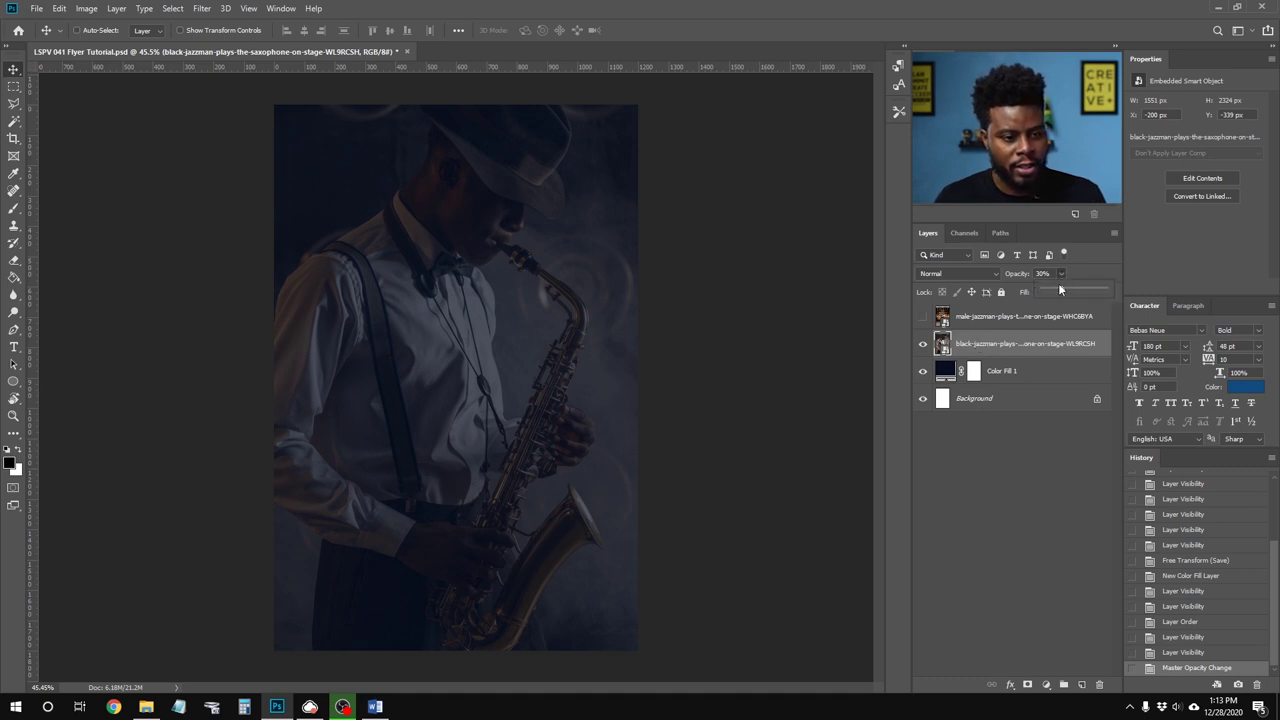
pyautogui.click(1062, 290)
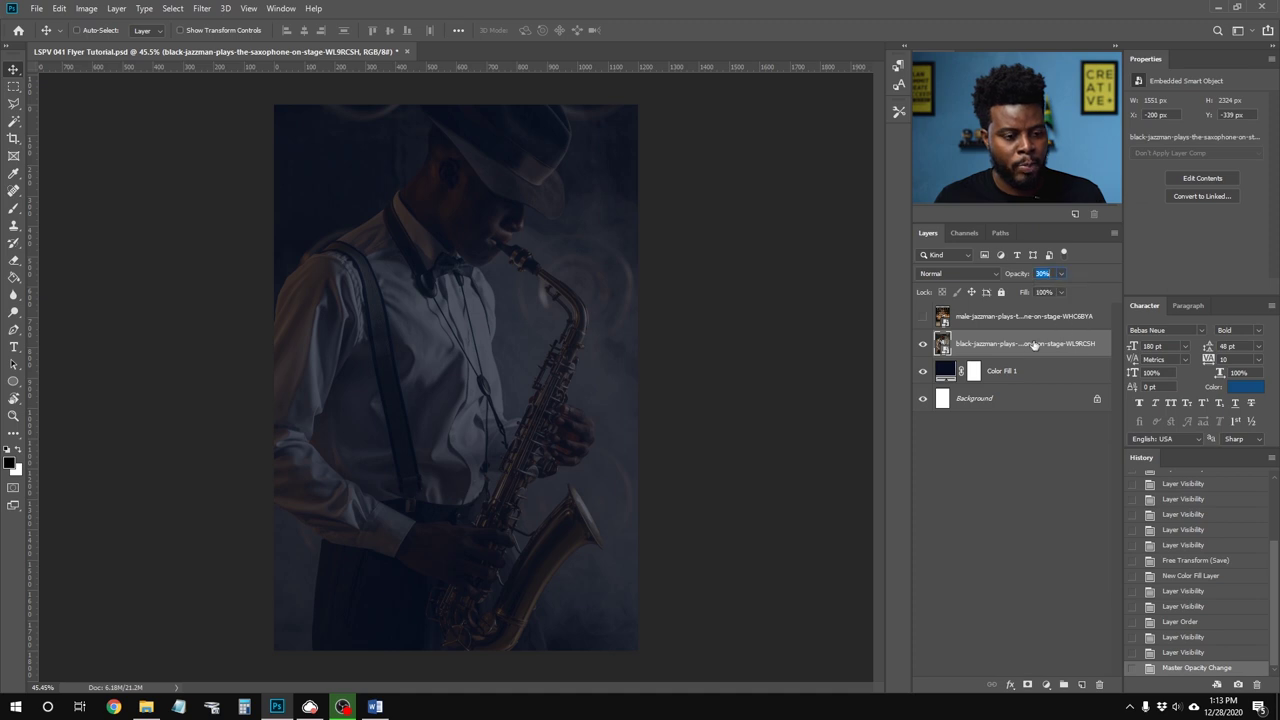
pyautogui.press('Return')
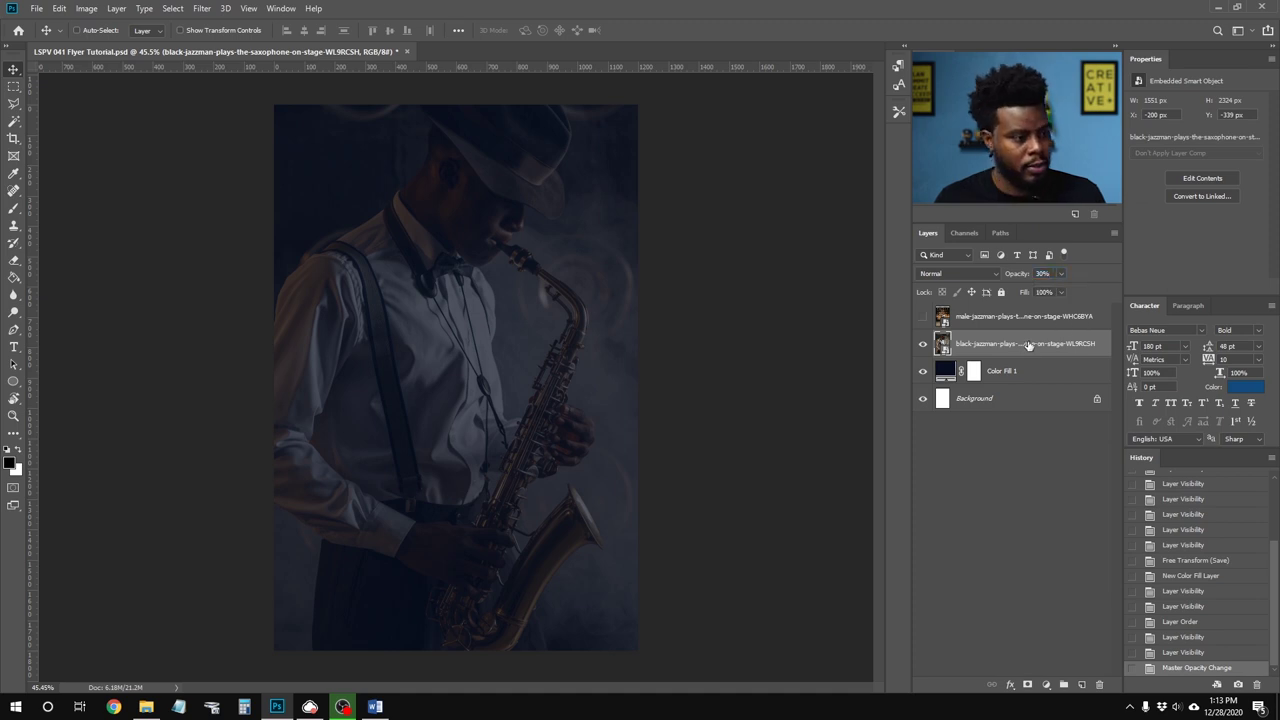
pyautogui.press('2')
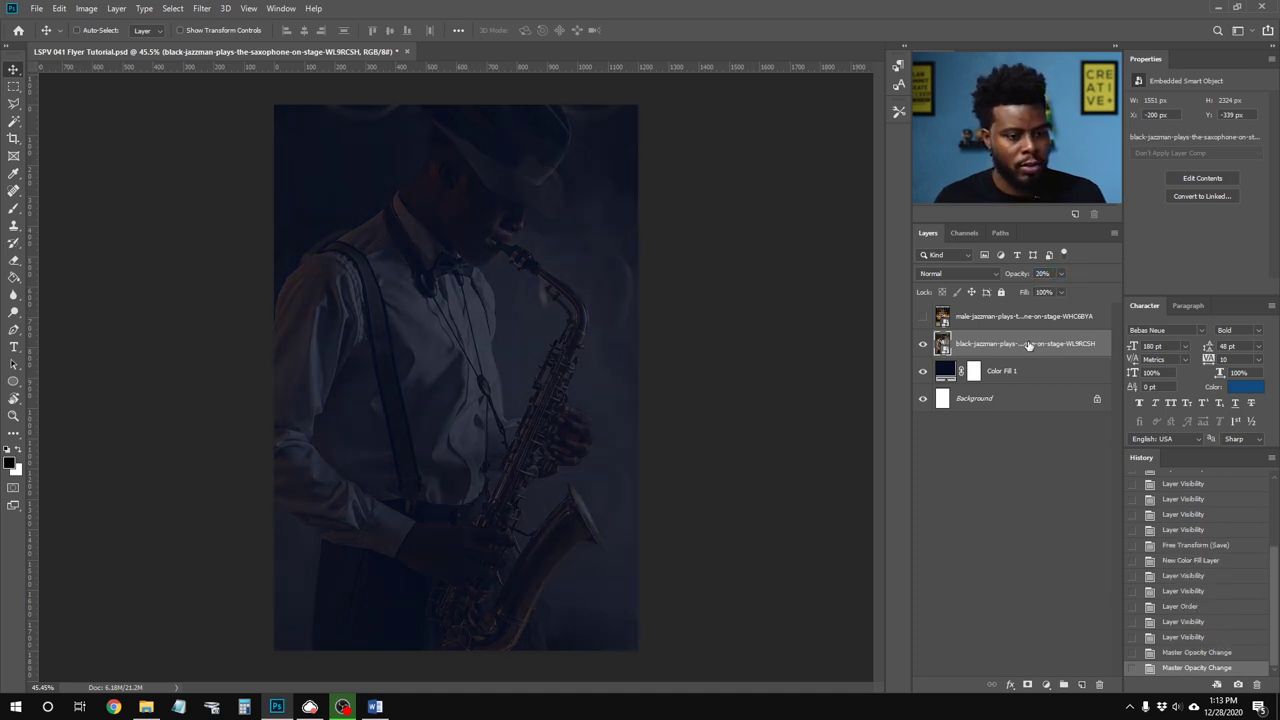
pyautogui.hotkey('ctrl', 's')
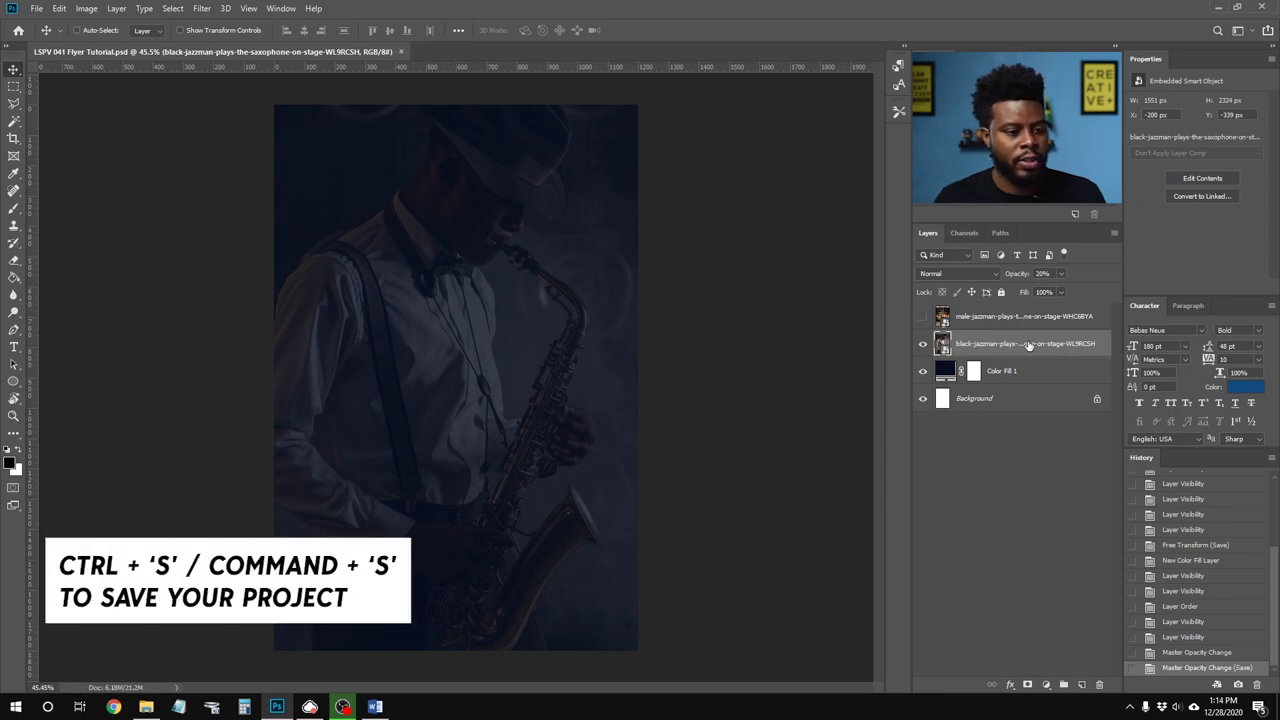
# Step: Make the male-jazzman stage photo visible again and select its layer
pyautogui.click(922, 317)
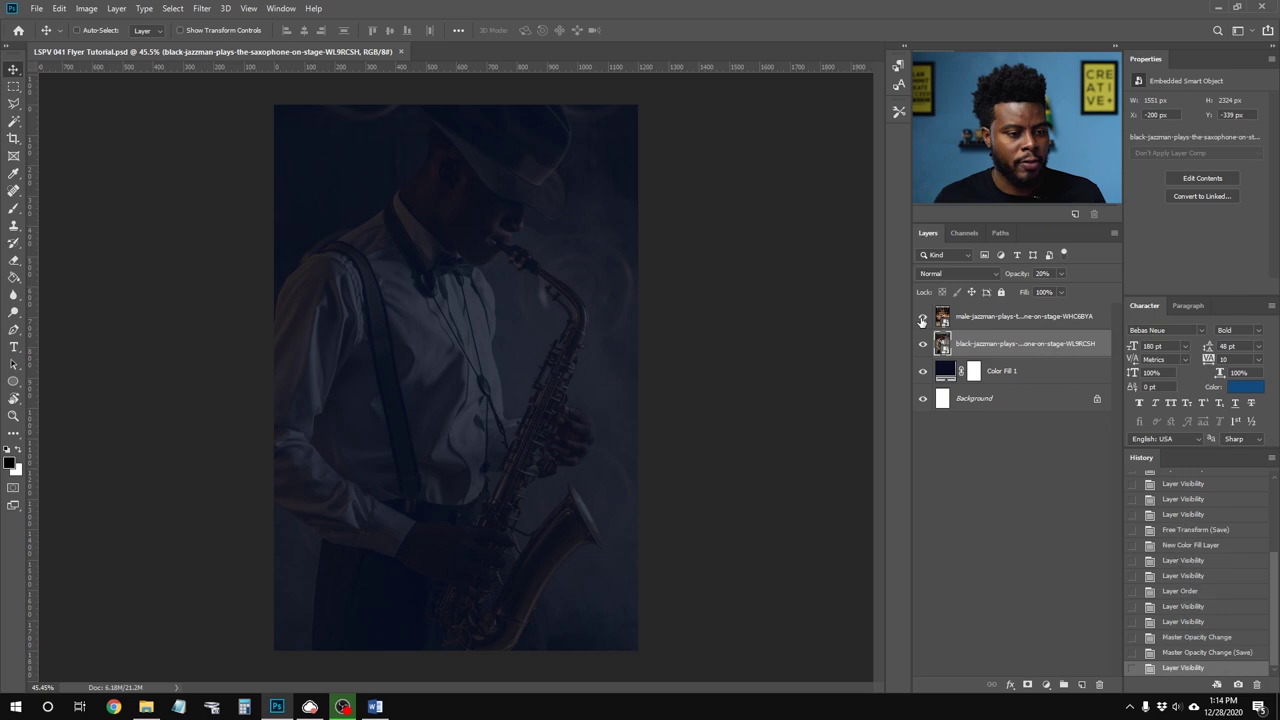
pyautogui.click(922, 317)
pyautogui.click(922, 317)
pyautogui.click(982, 318)
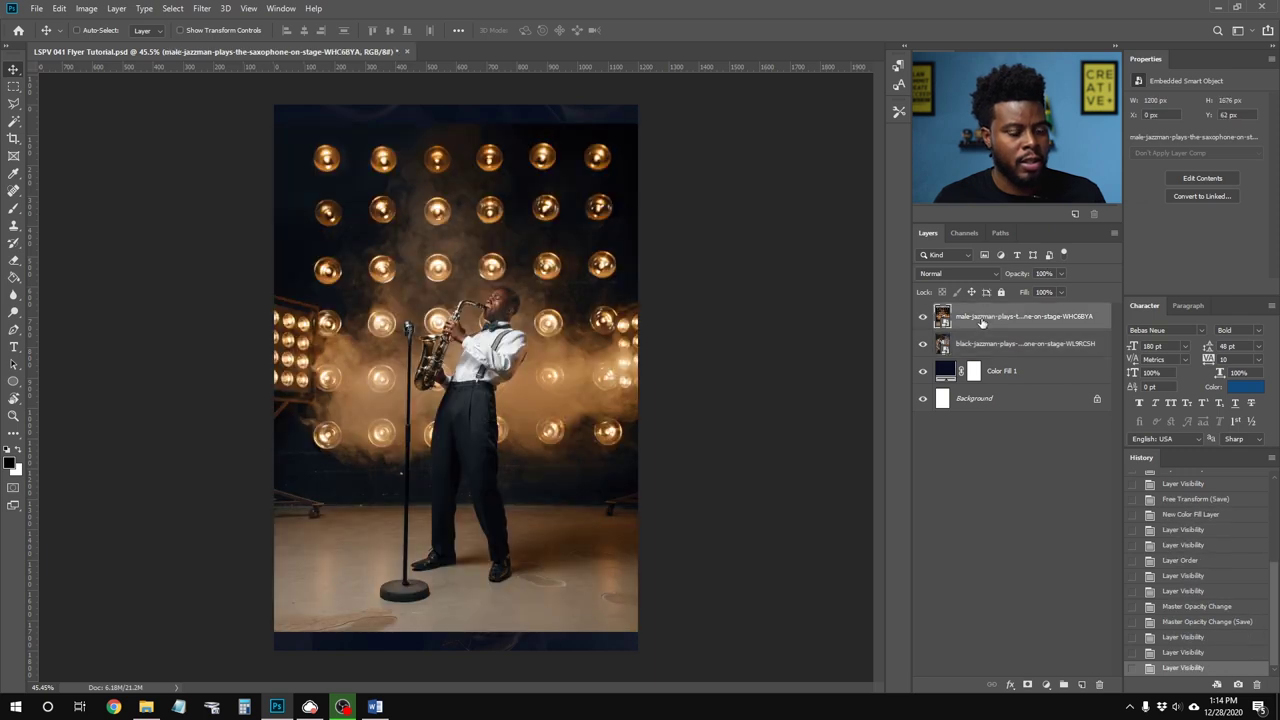
pyautogui.hotkey('ctrl', 'shift', 'a')
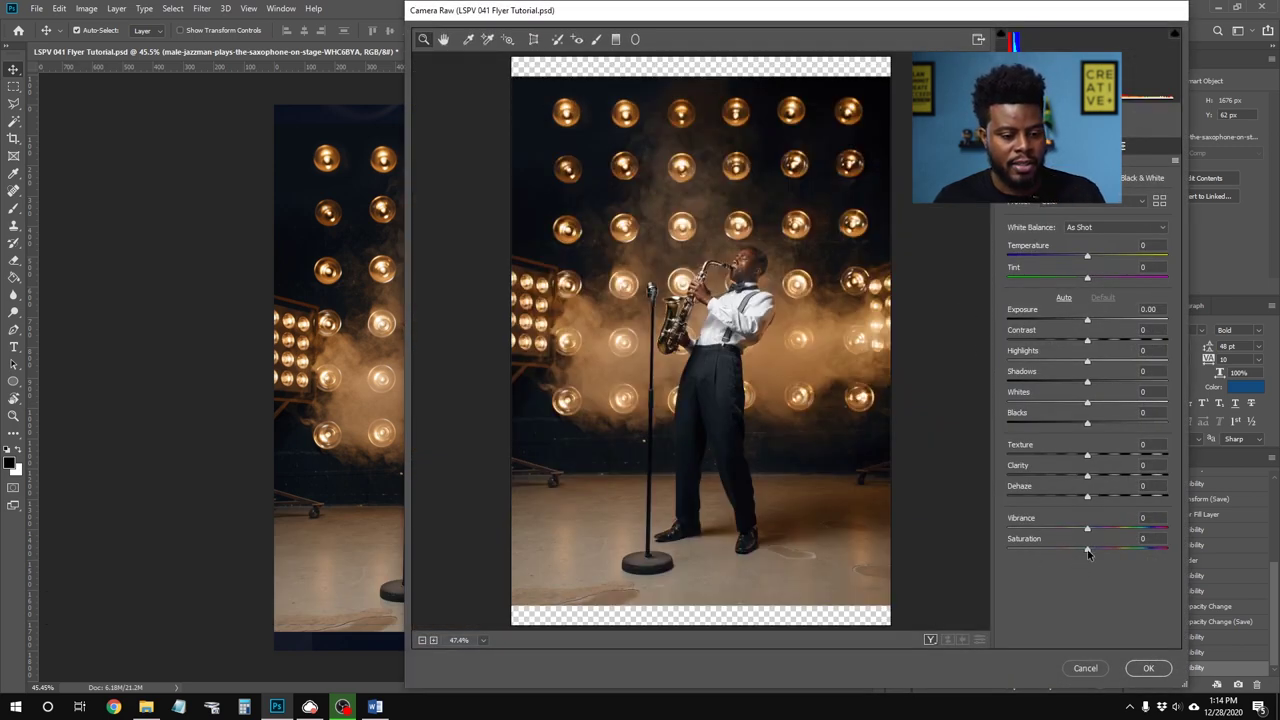
# Step: Apply Camera Raw to the stage photo with Saturation +43 and Clarity +40
pyautogui.moveTo(1089, 553); pyautogui.dragTo(1121, 555)
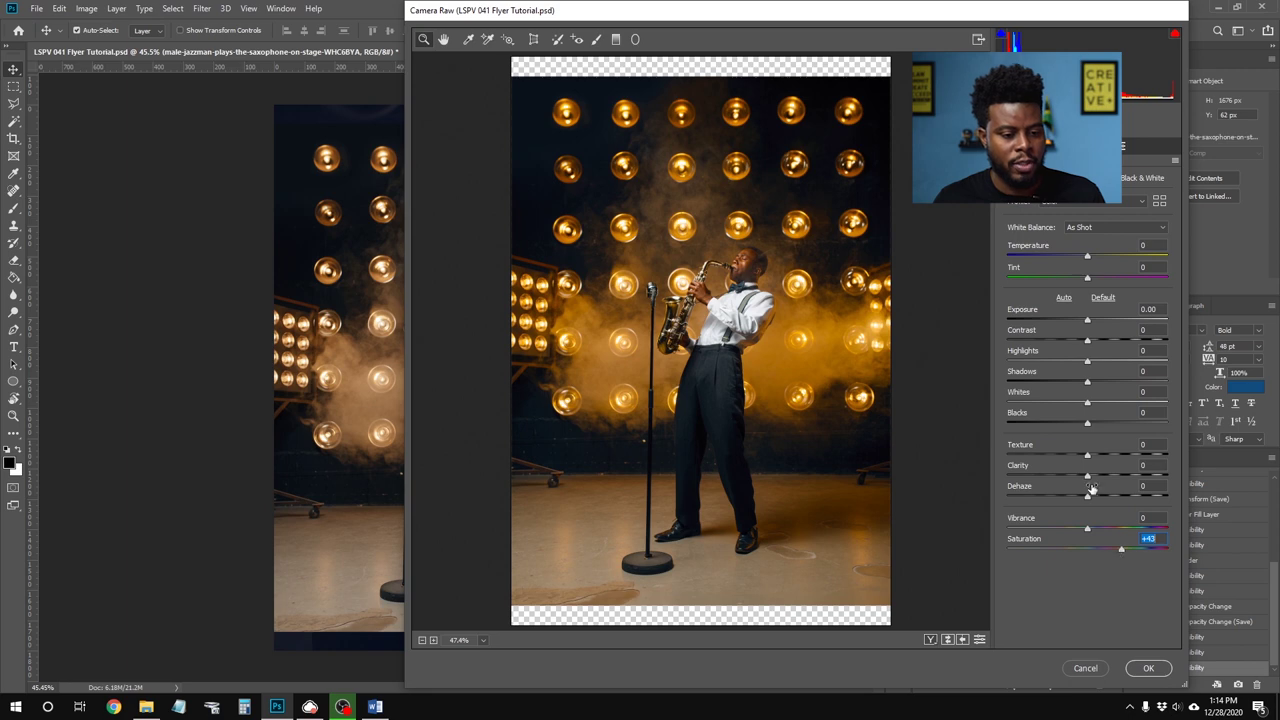
pyautogui.moveTo(1088, 477); pyautogui.dragTo(1127, 480)
pyautogui.press('Down')
pyautogui.press('Down')
pyautogui.press('Down')
pyautogui.press('Down')
pyautogui.press('Down')
pyautogui.press('Down')
pyautogui.press('Down')
pyautogui.press('Down')
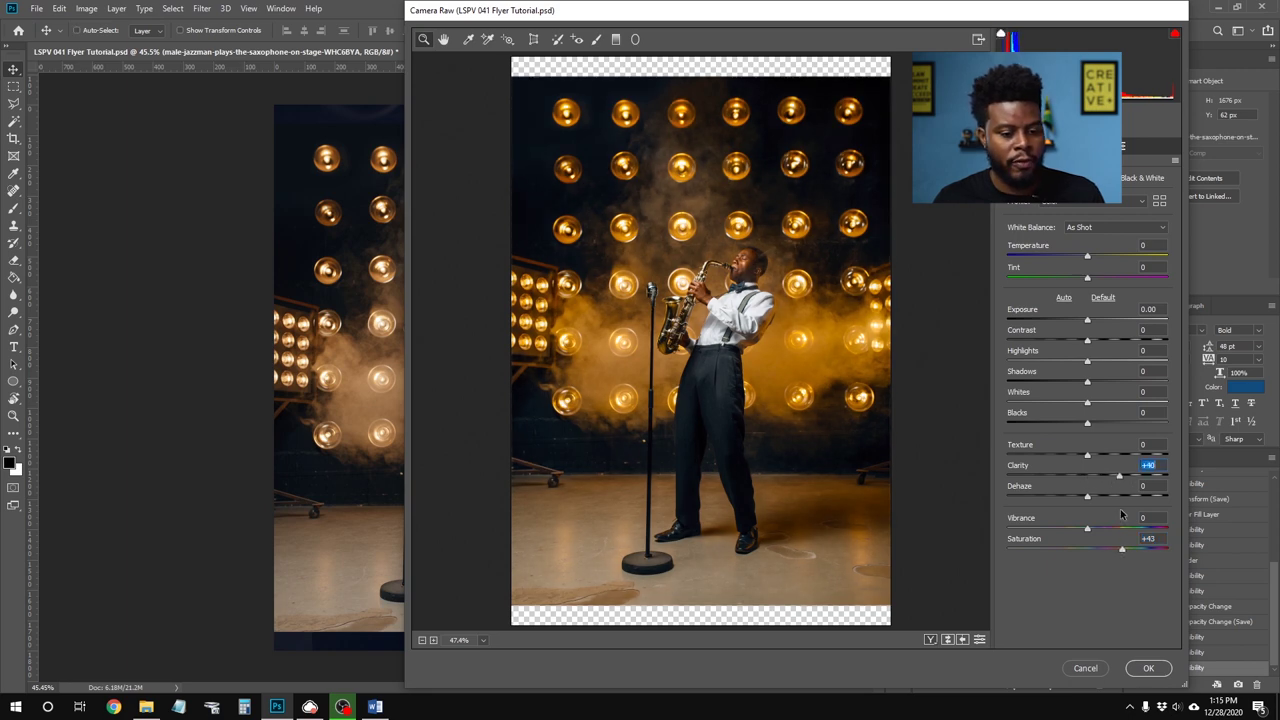
pyautogui.click(1148, 668)
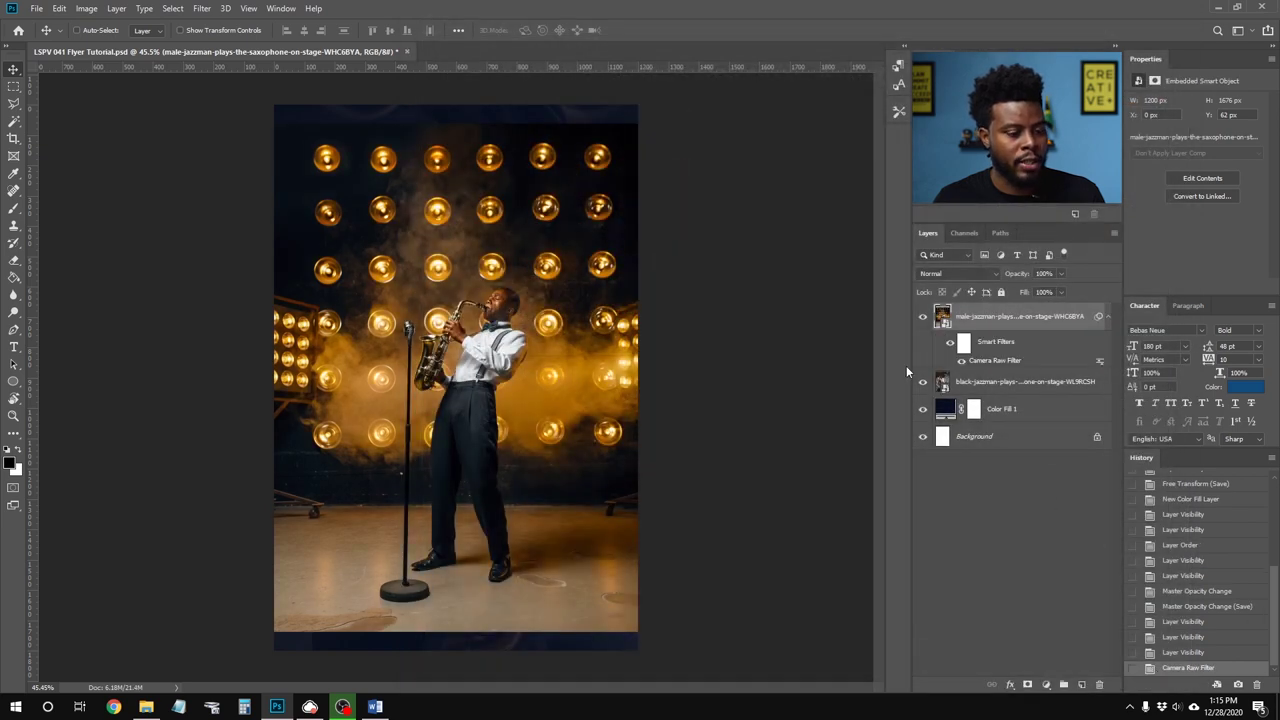
# Step: Compare the Camera Raw effect off and on, then save the flyer
pyautogui.click(961, 361)
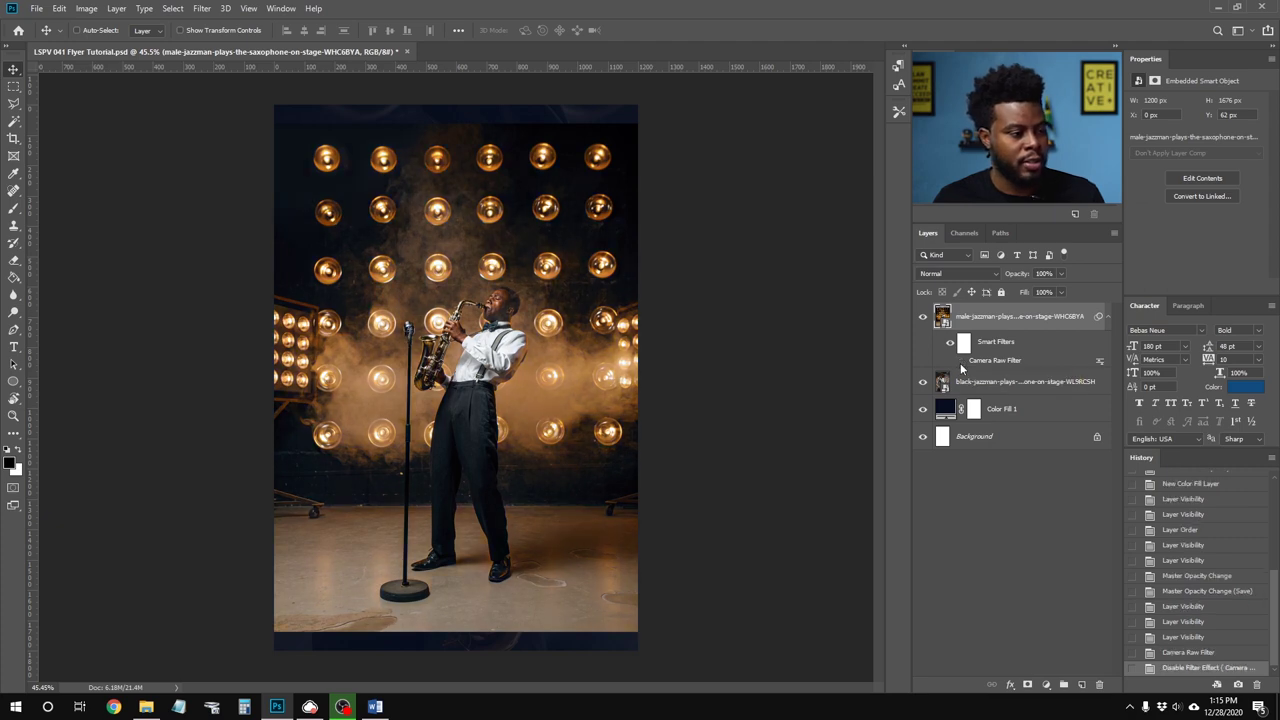
pyautogui.click(961, 362)
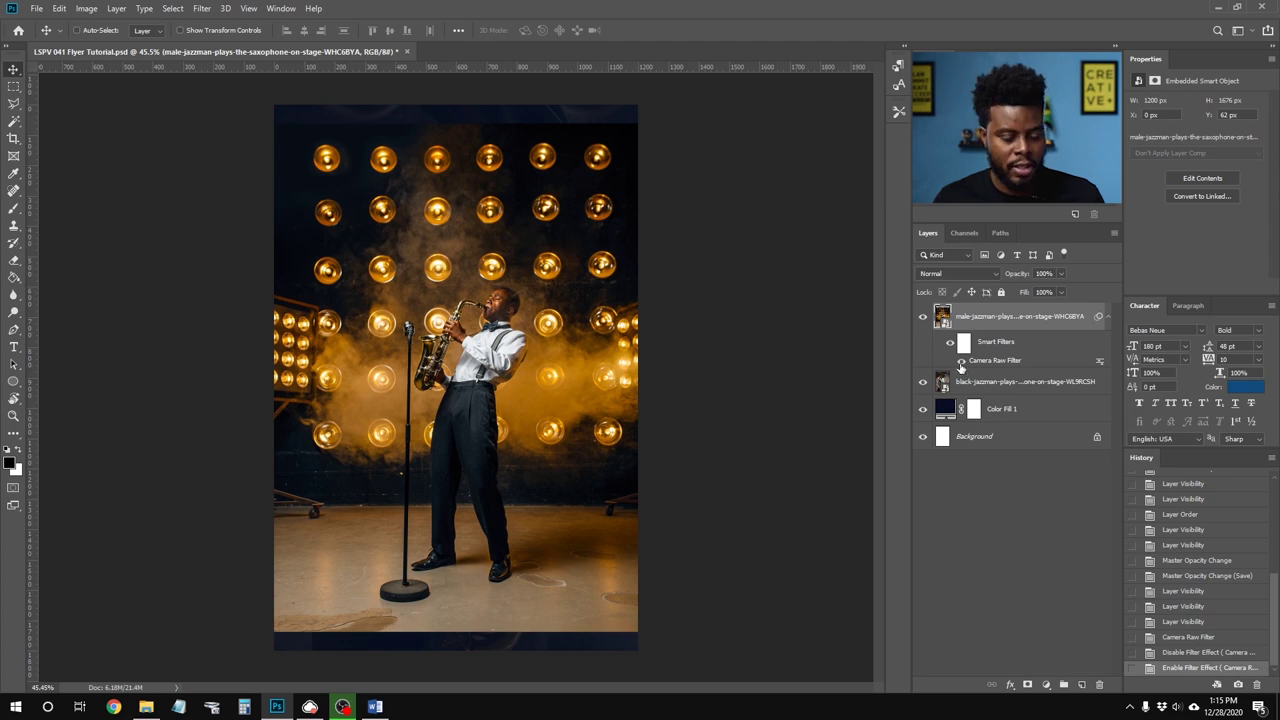
pyautogui.hotkey('ctrl', 's')
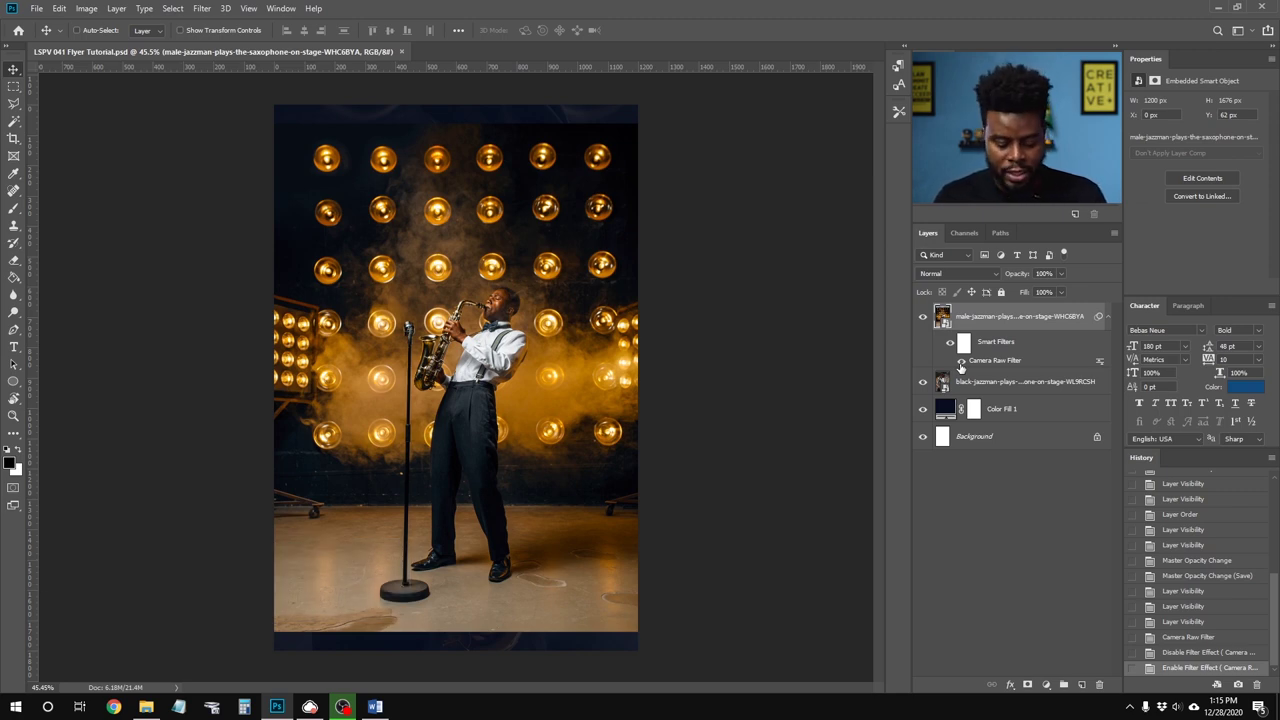
pyautogui.press('u')
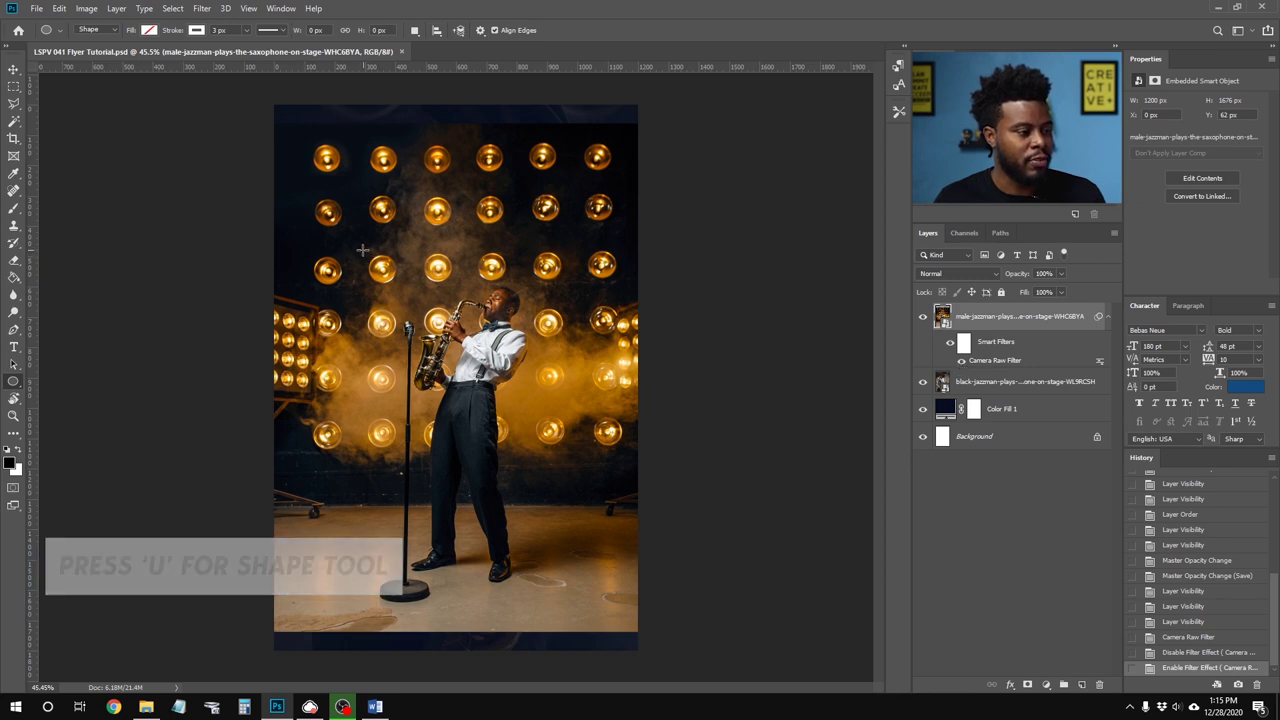
# Step: Draw a 734 × 734 px white-filled circle with no stroke over the saxophonist, then save
pyautogui.moveTo(358, 229); pyautogui.dragTo(576, 555)
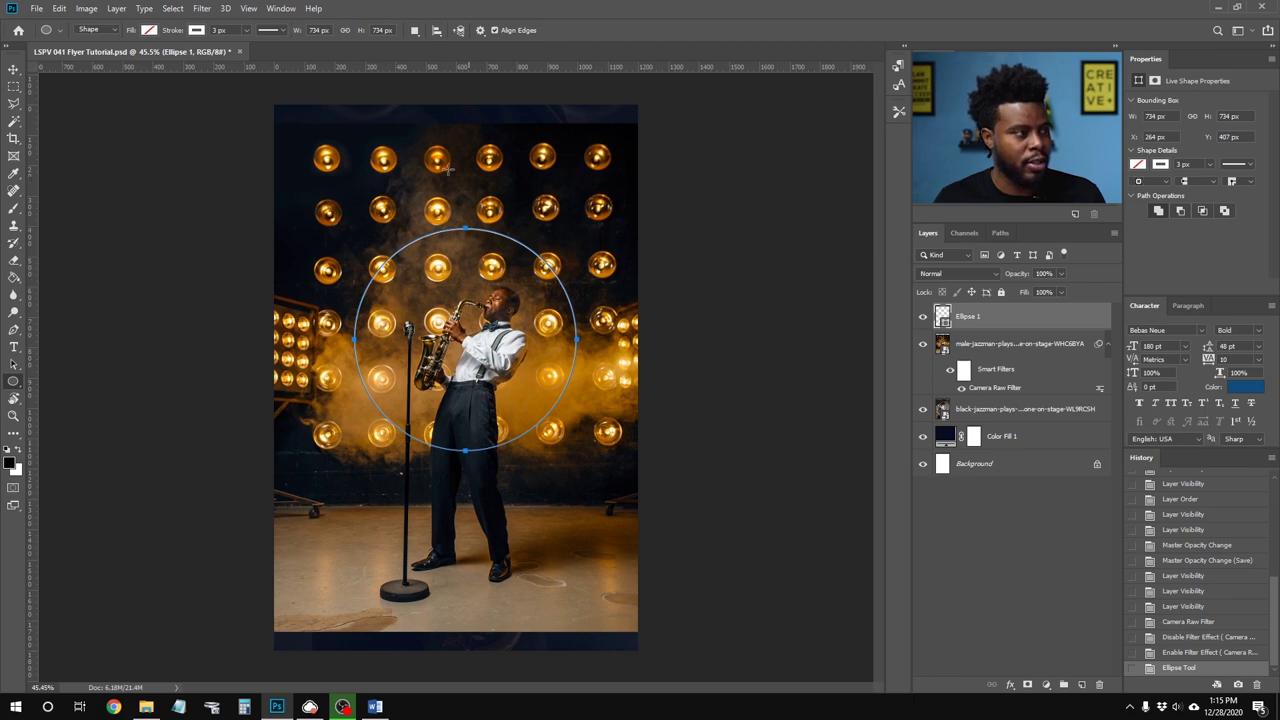
pyautogui.click(202, 35)
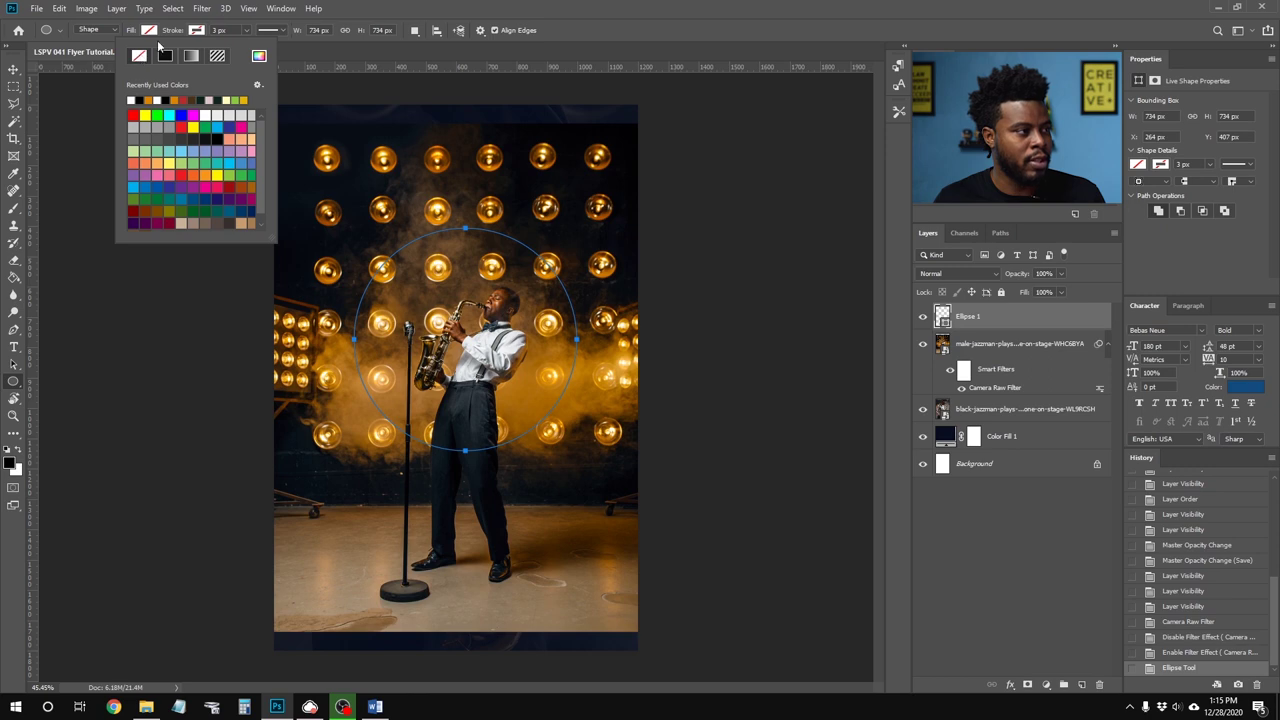
pyautogui.click(150, 31)
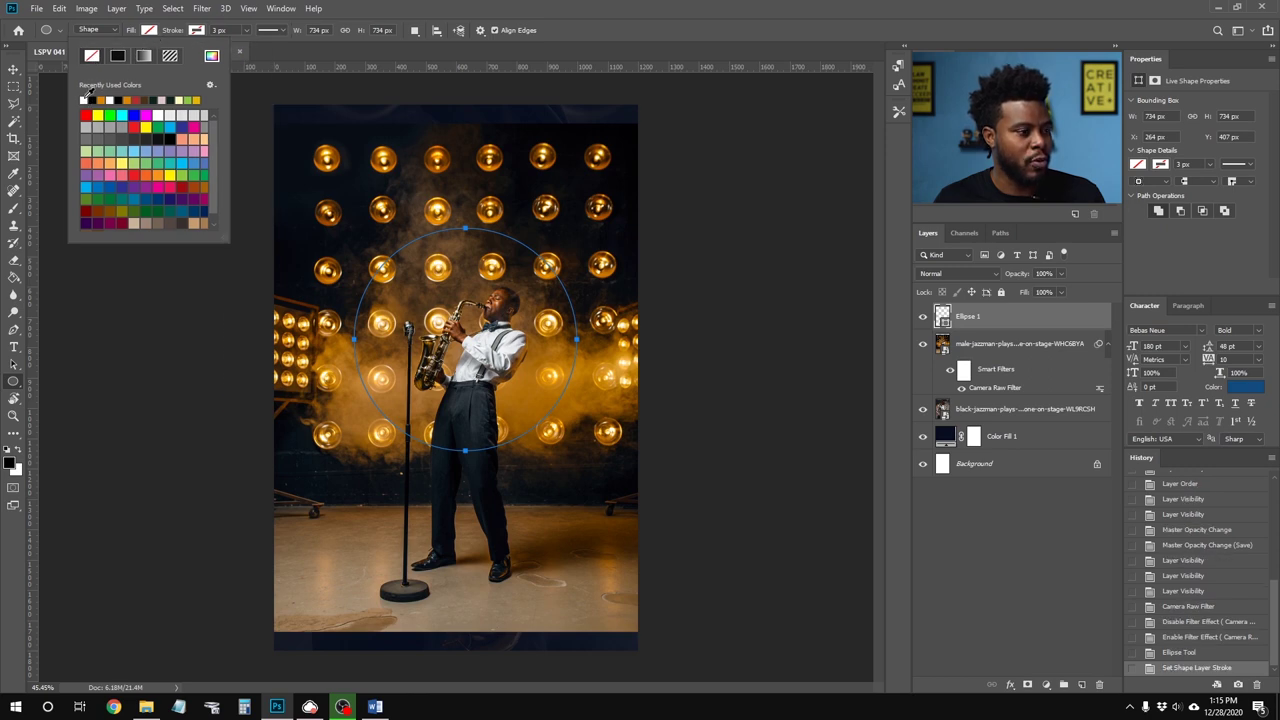
pyautogui.click(84, 100)
pyautogui.click(966, 323)
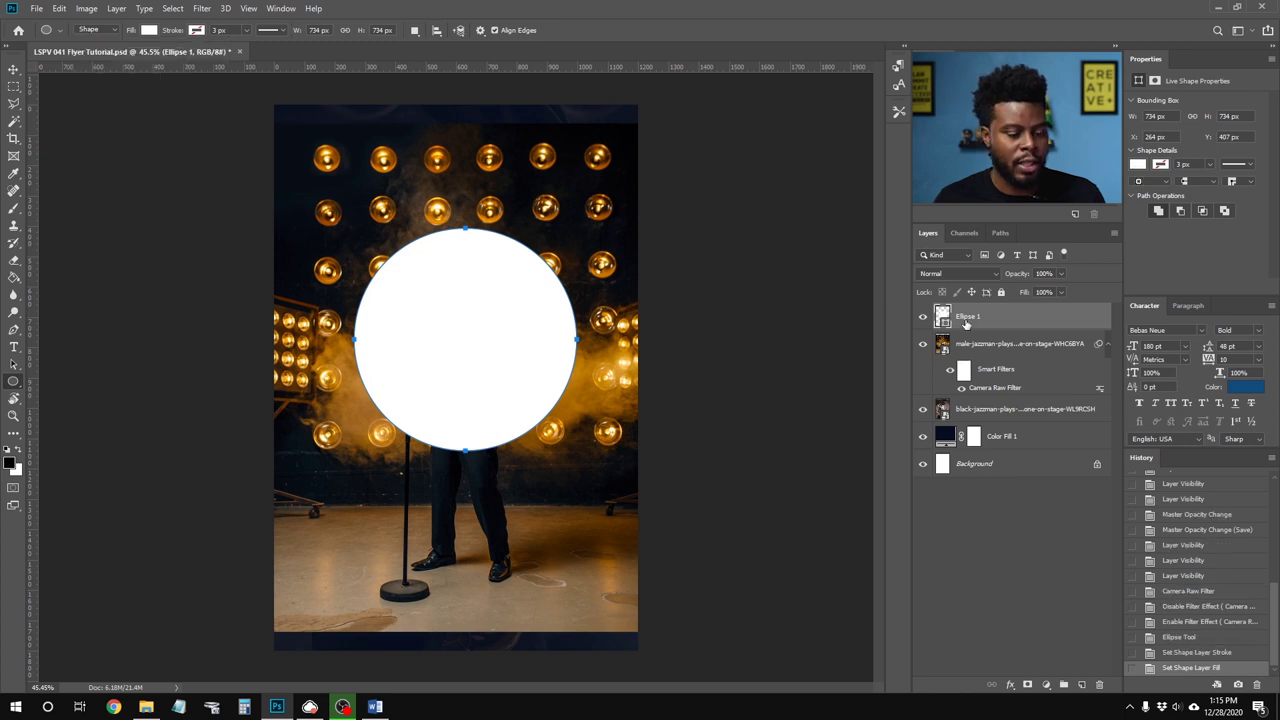
pyautogui.hotkey('ctrl', 's')
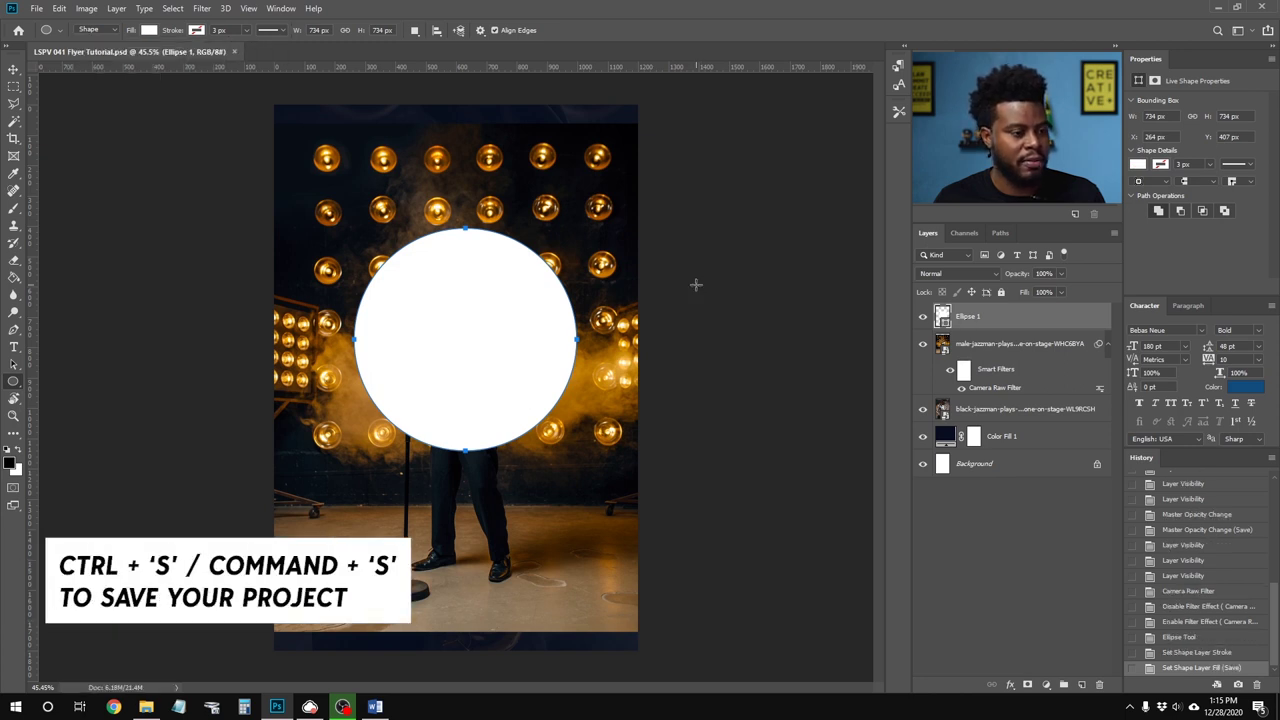
pyautogui.click(983, 347)
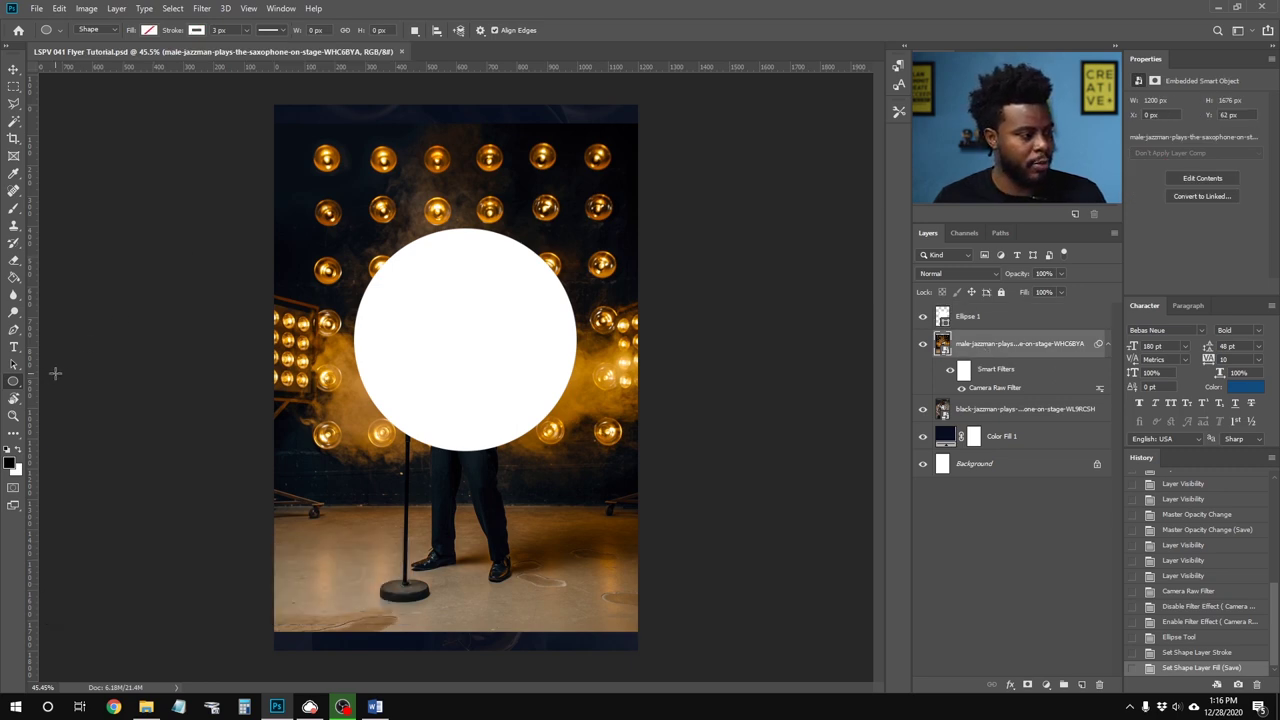
# Step: Draw a square framing the white circle with the Rectangle tool
pyautogui.hotkey('shift', 'u')
pyautogui.hotkey('shift', 'u')
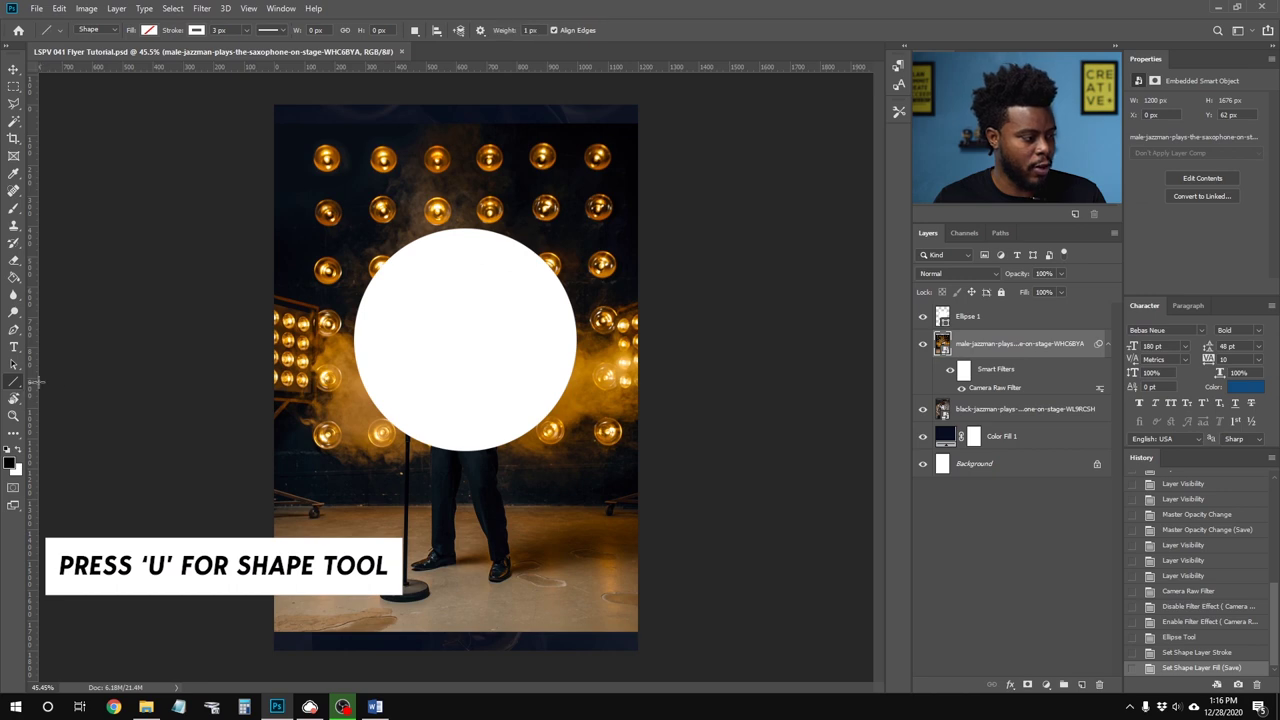
pyautogui.hotkey('shift', 'u')
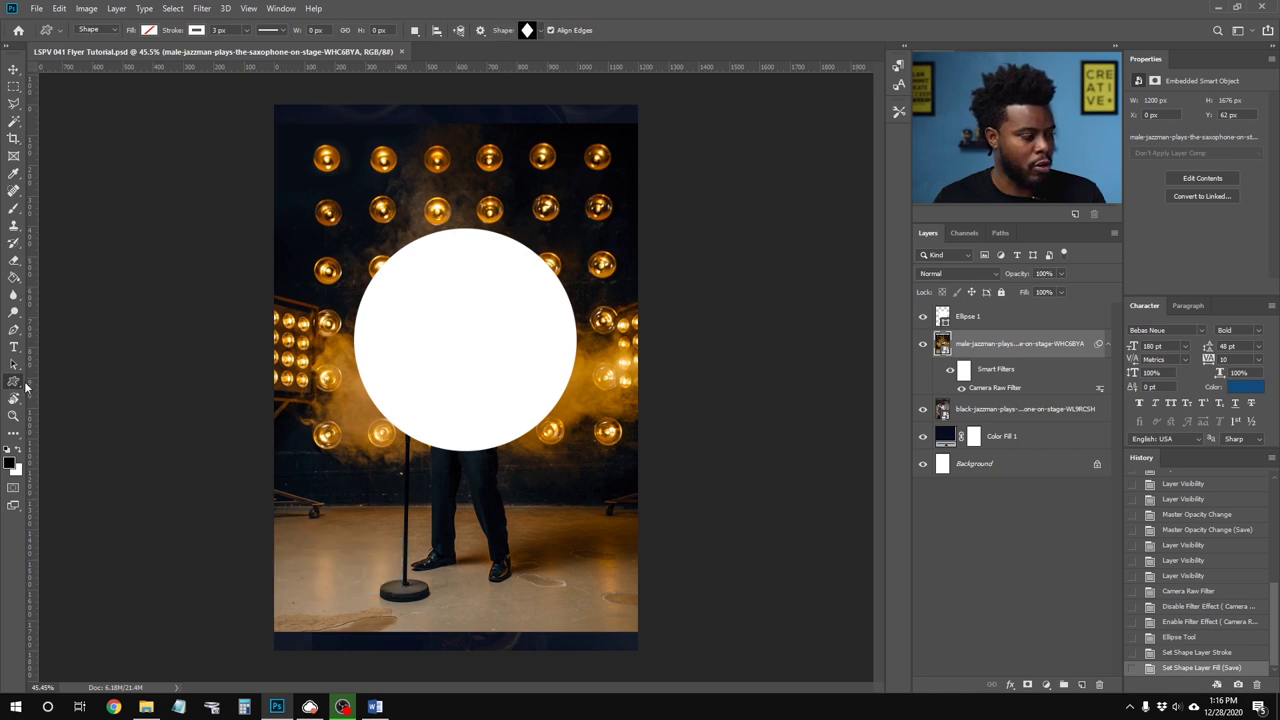
pyautogui.hotkey('shift', 'u')
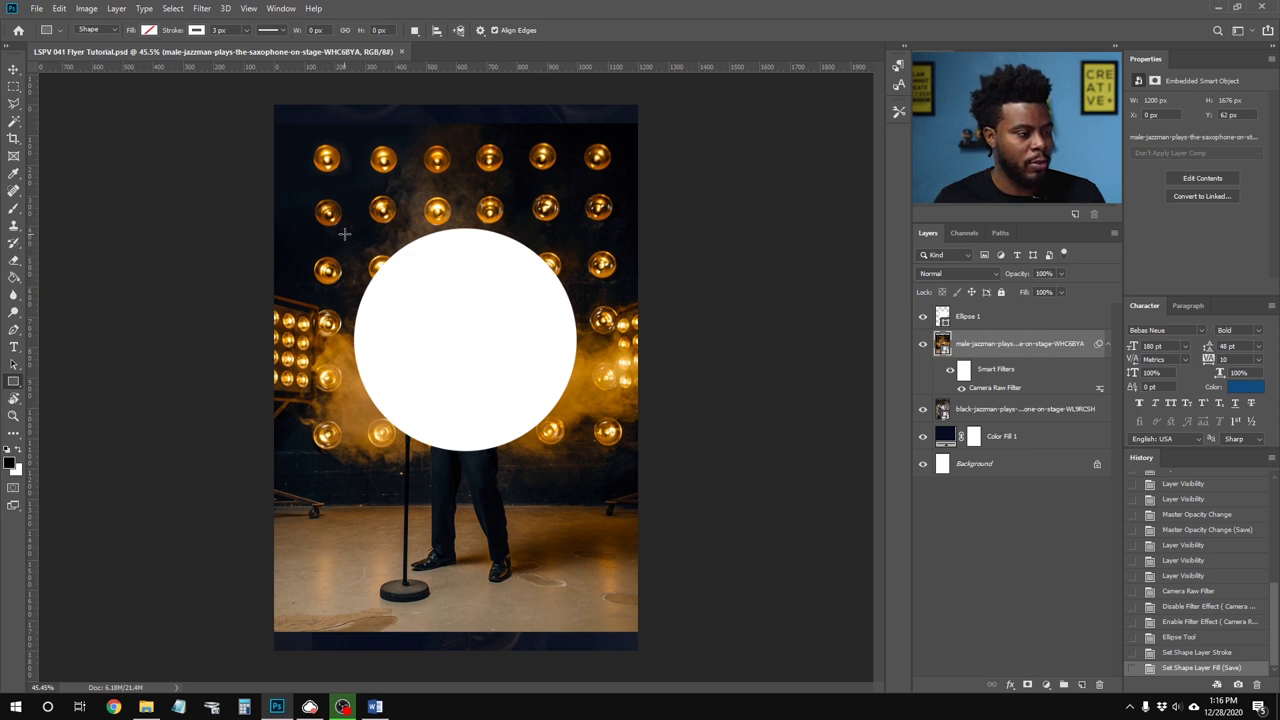
pyautogui.moveTo(348, 228); pyautogui.dragTo(567, 537)
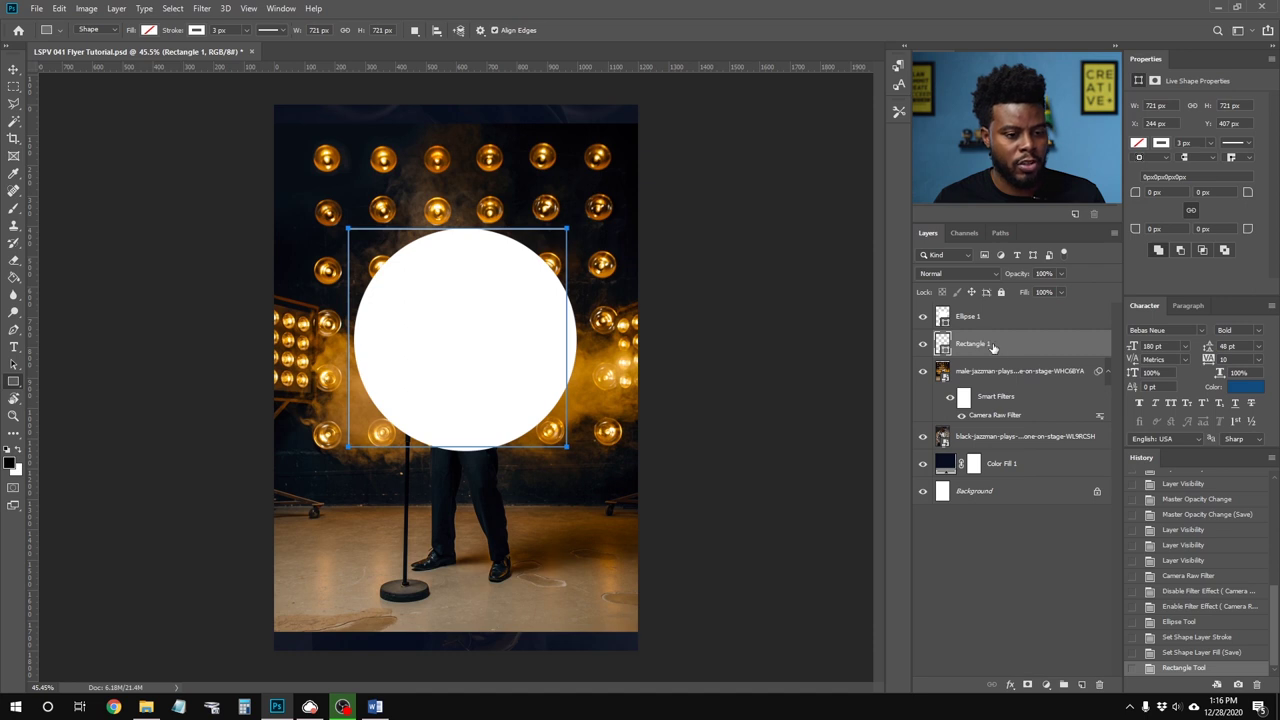
# Step: Align the square and circle to the horizontal and vertical centres of the canvas
pyautogui.keyDown('shift'); pyautogui.click(988, 319); pyautogui.keyUp('shift')
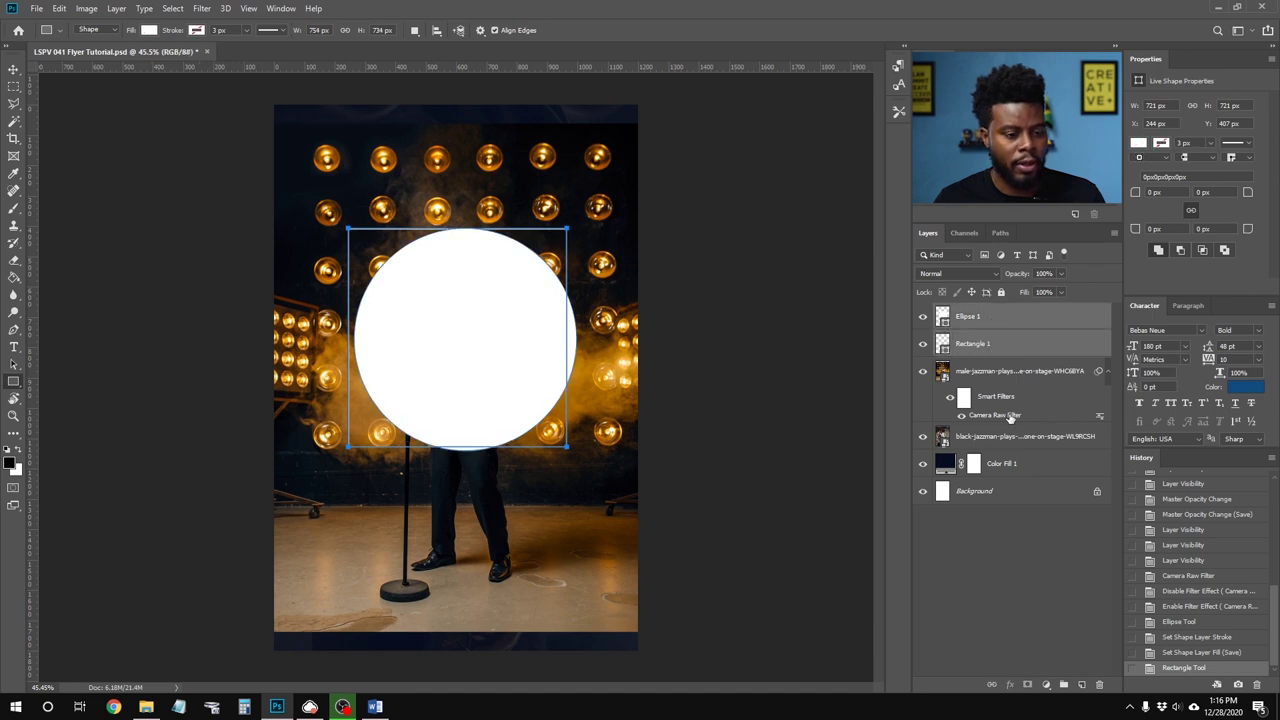
pyautogui.keyDown('ctrl'); pyautogui.click(1022, 495); pyautogui.keyUp('ctrl')
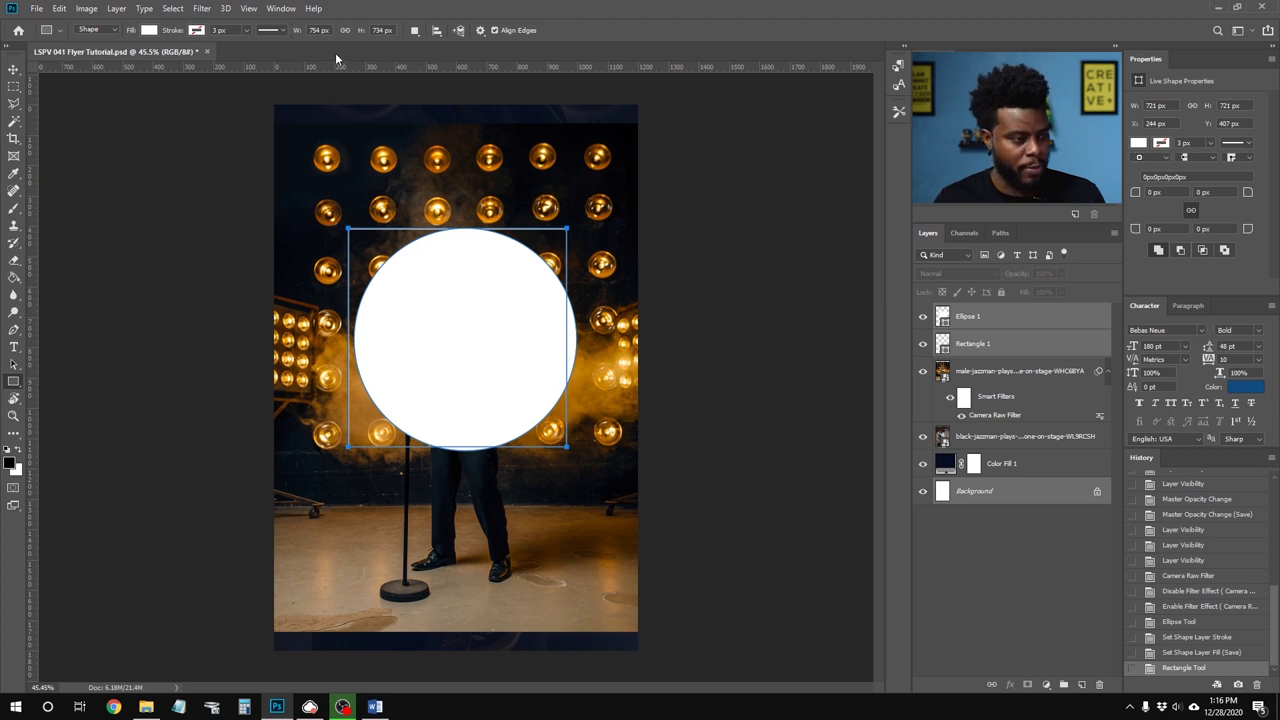
pyautogui.press('v')
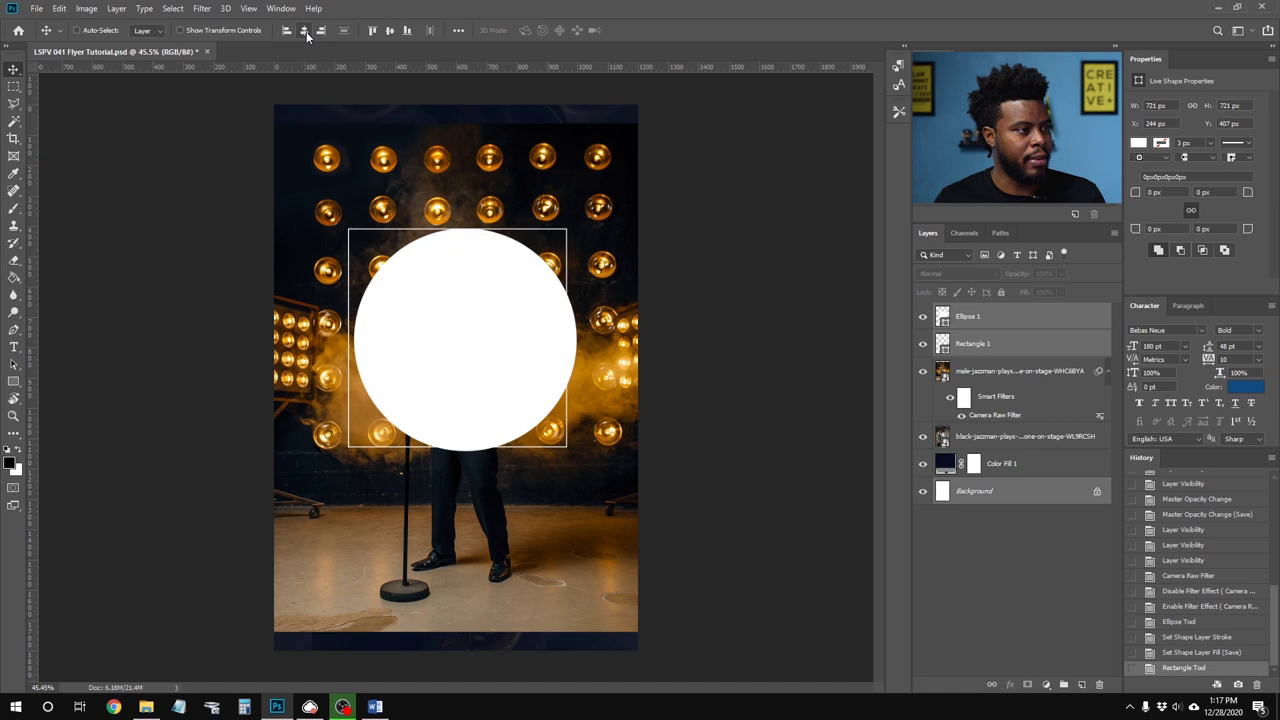
pyautogui.click(304, 30)
pyautogui.click(389, 30)
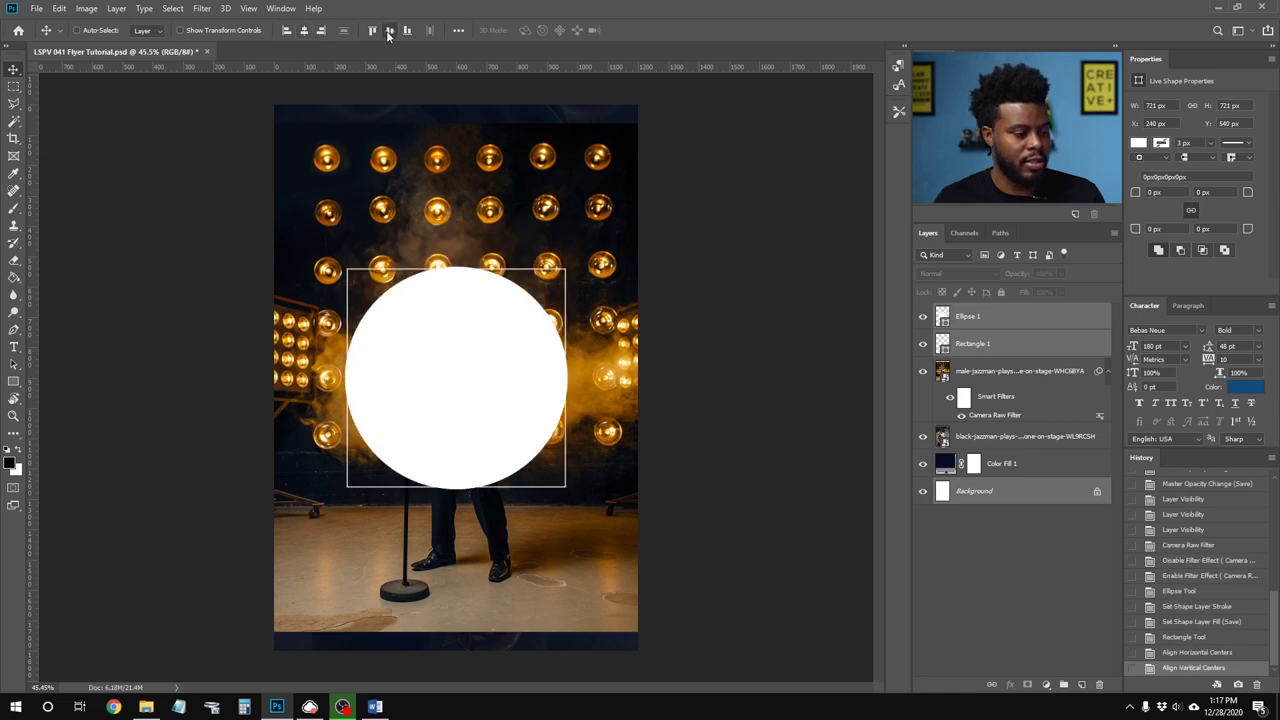
pyautogui.click(990, 348)
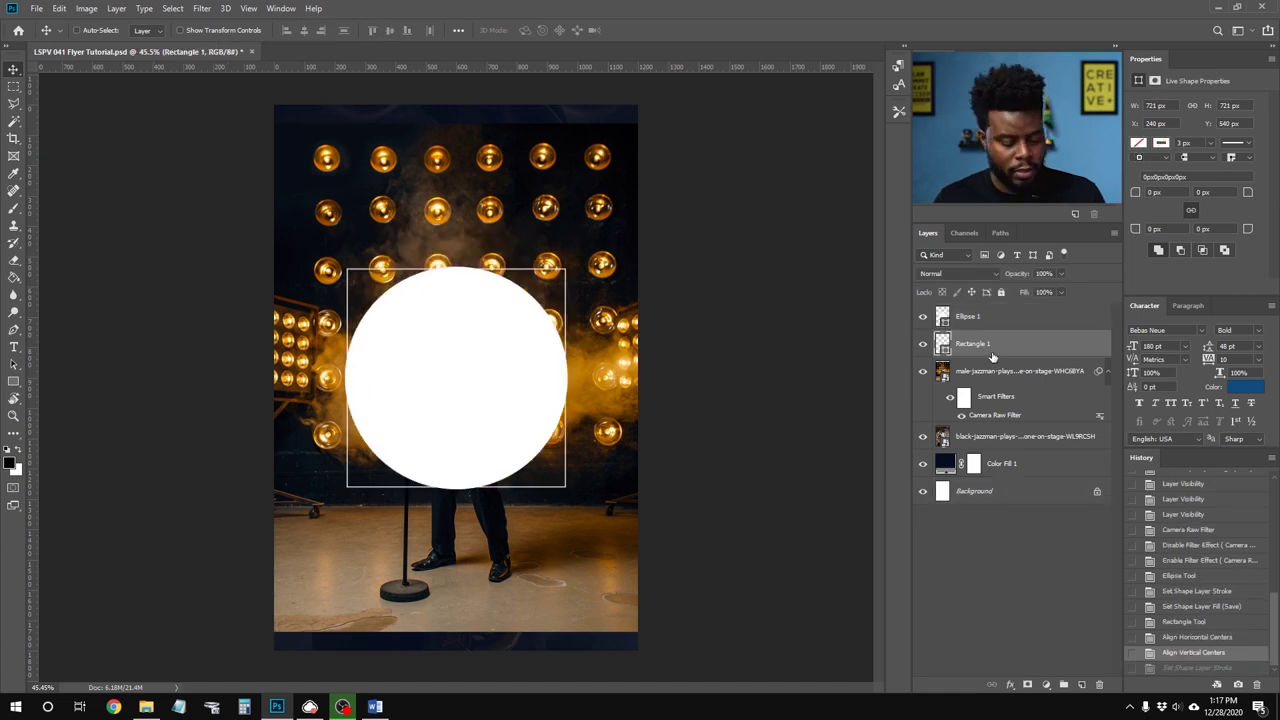
# Step: Set the square's stroke width to 60 px, undoing a trial 70 px width
pyautogui.press('u')
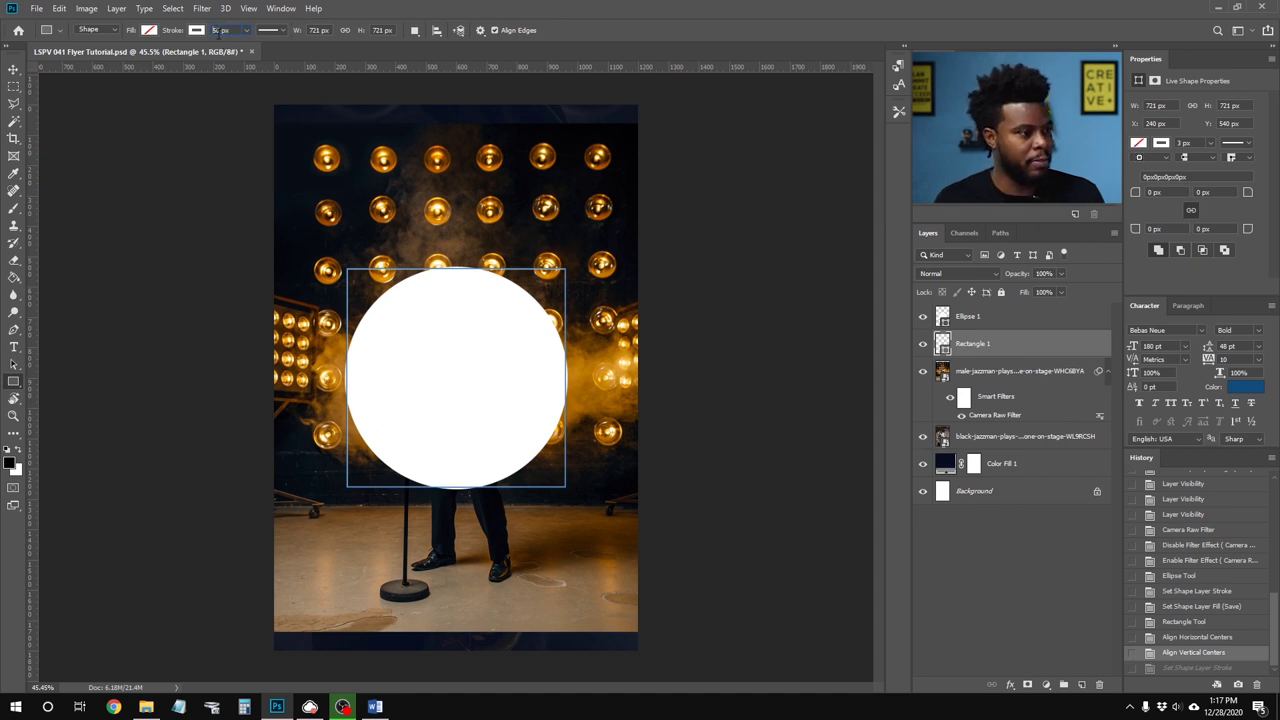
pyautogui.press('Return')
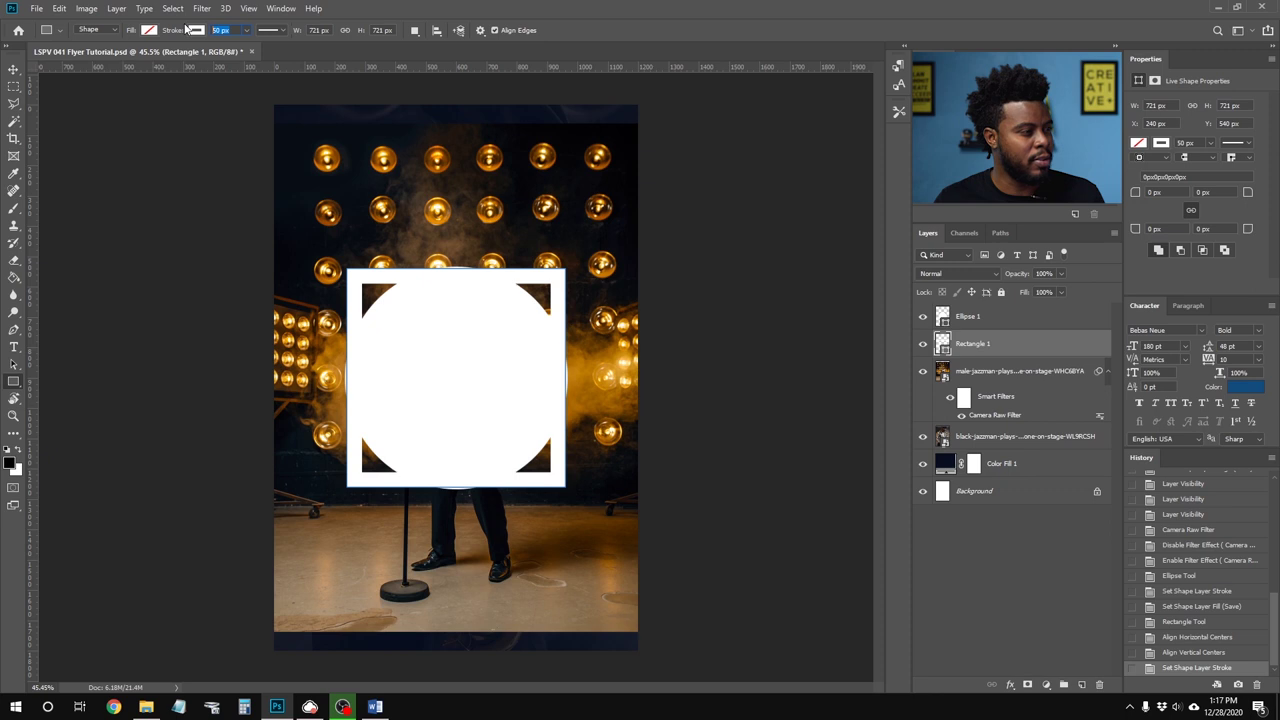
pyautogui.press('Return')
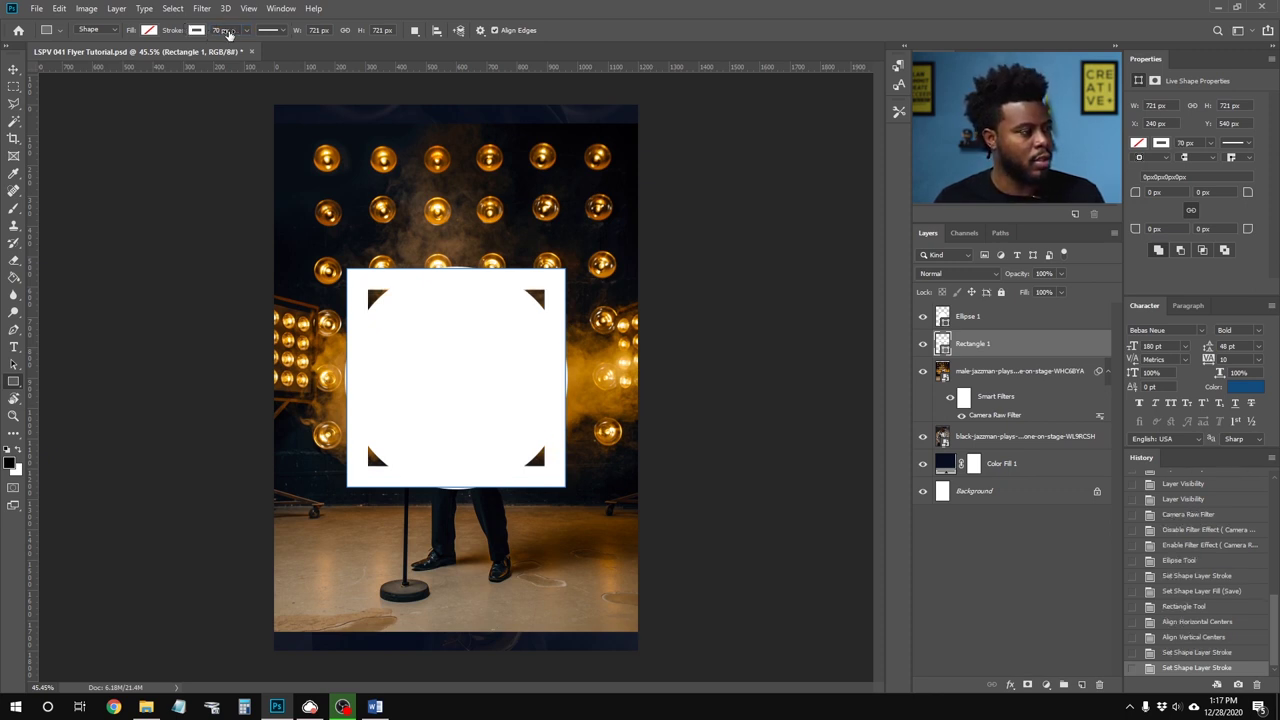
pyautogui.hotkey('ctrl', 'z')
pyautogui.click(222, 30)
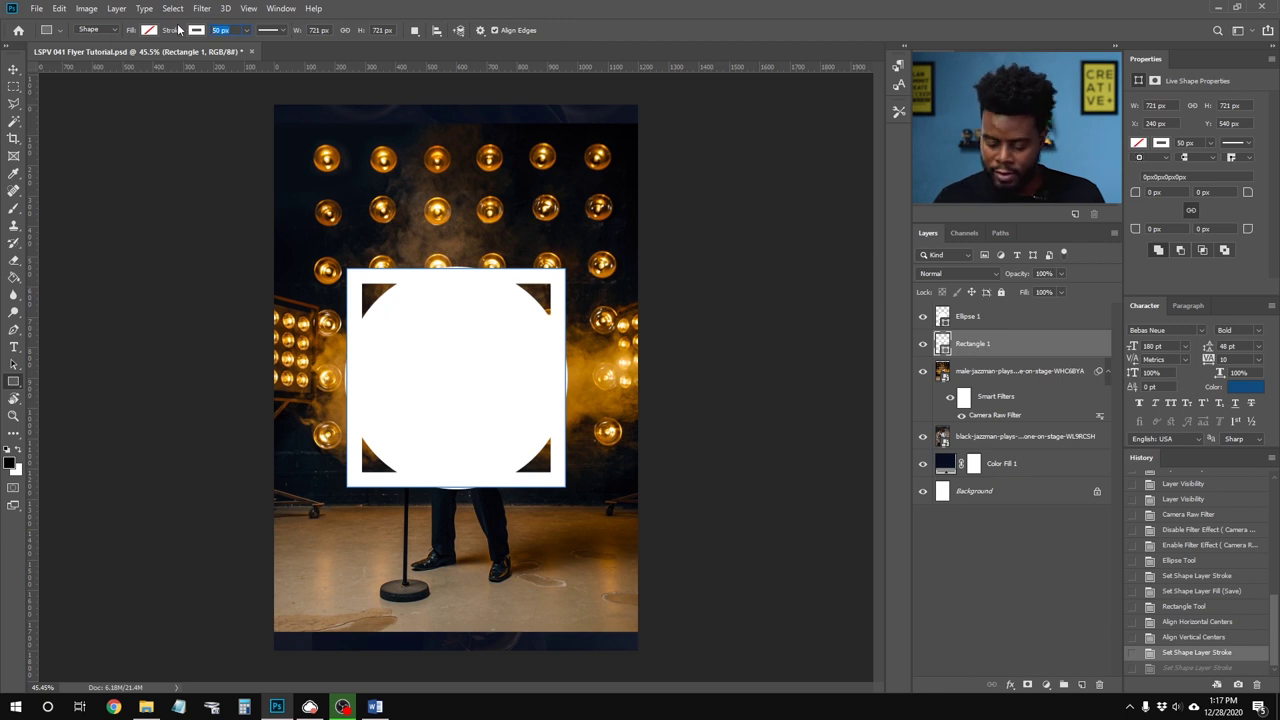
pyautogui.write('60')
pyautogui.press('Return')
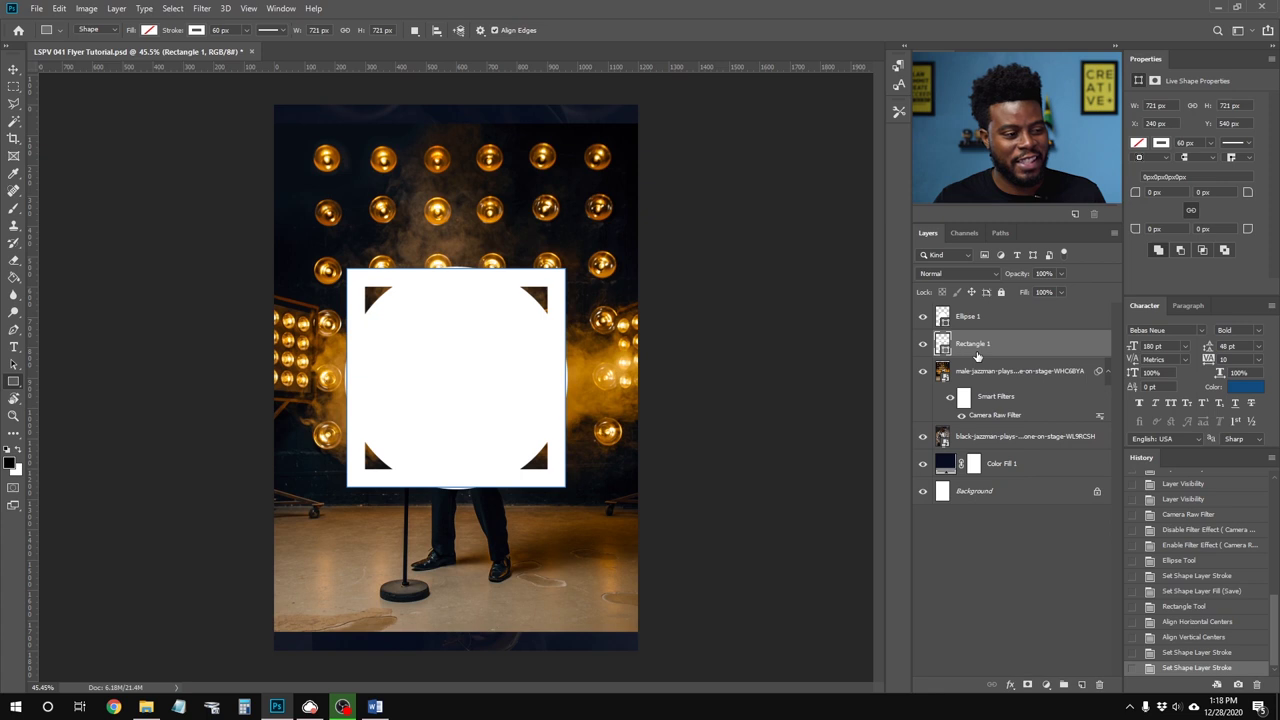
pyautogui.hotkey('ctrl', 't')
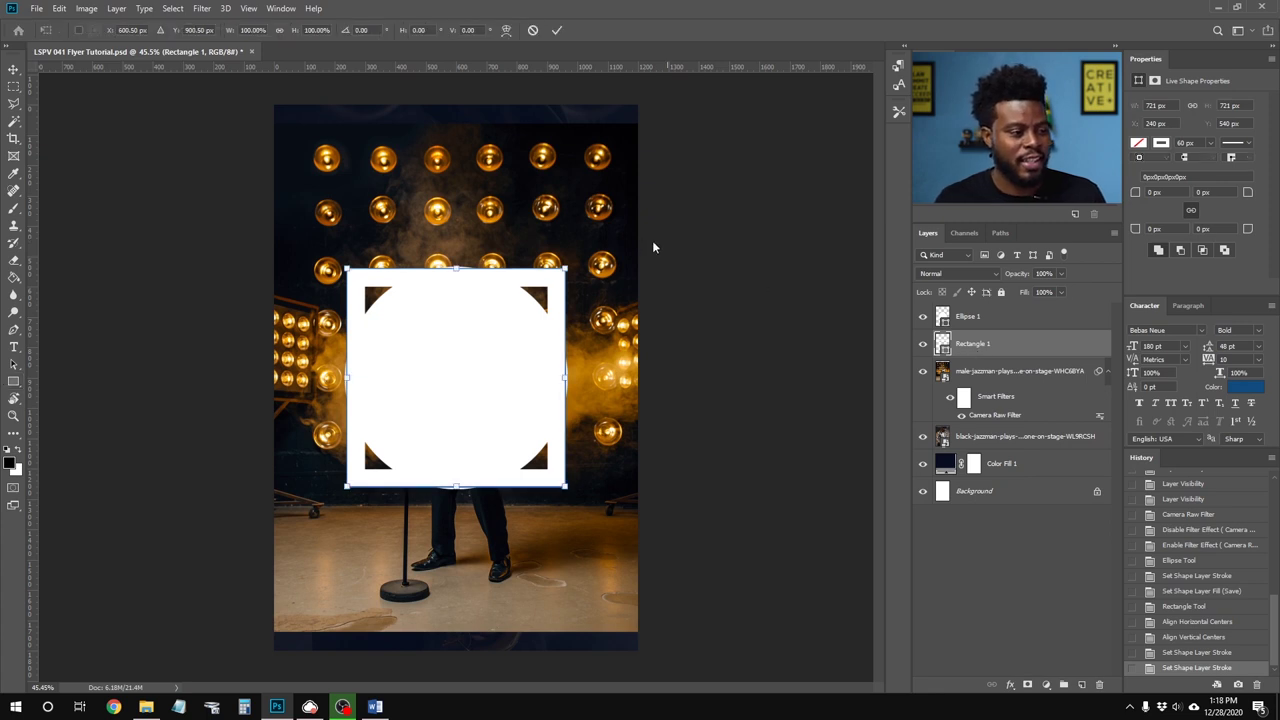
# Step: Rotate the square frame 45° into a diamond, accepting the conversion to a path
pyautogui.moveTo(580, 247); pyautogui.dragTo(590, 383)
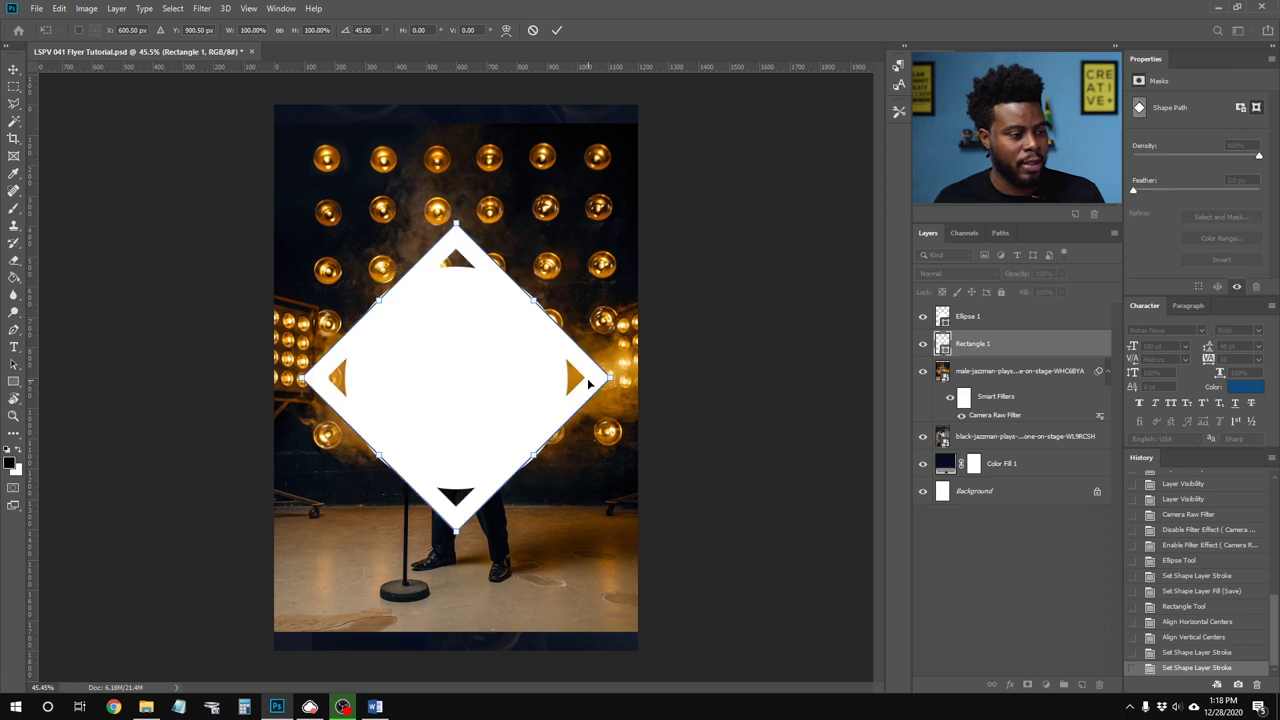
pyautogui.press('Return')
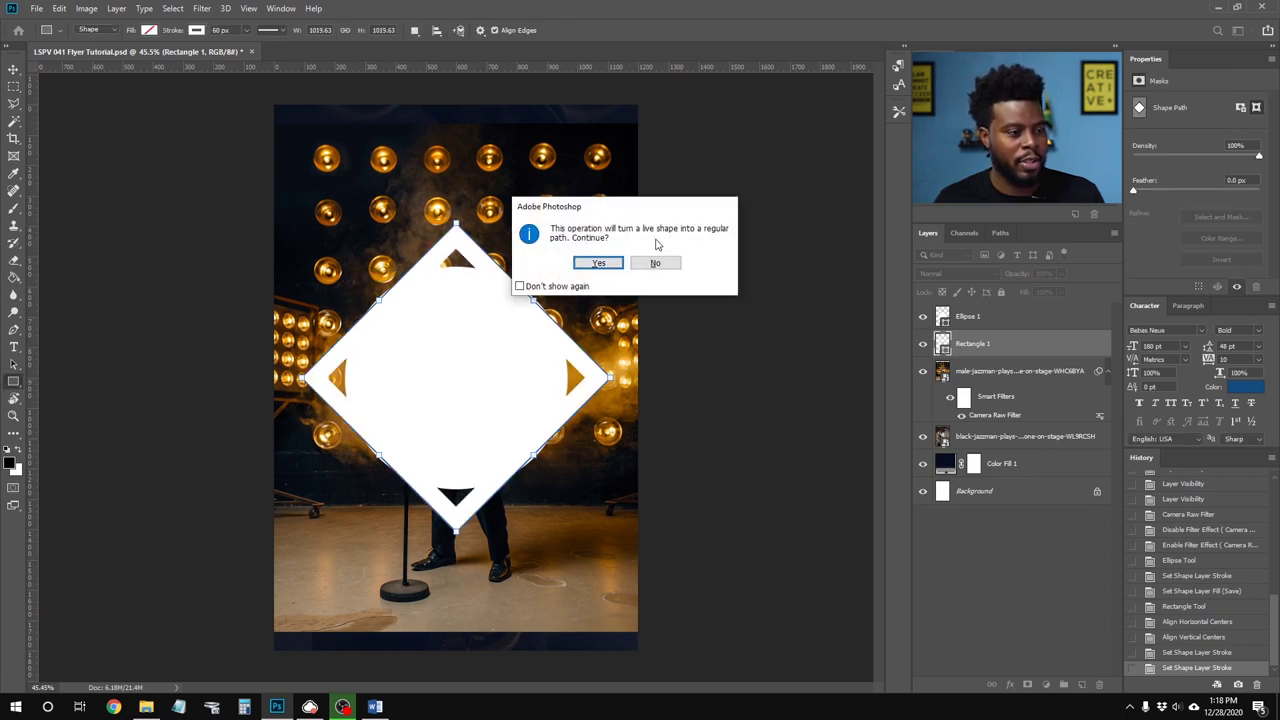
pyautogui.click(598, 263)
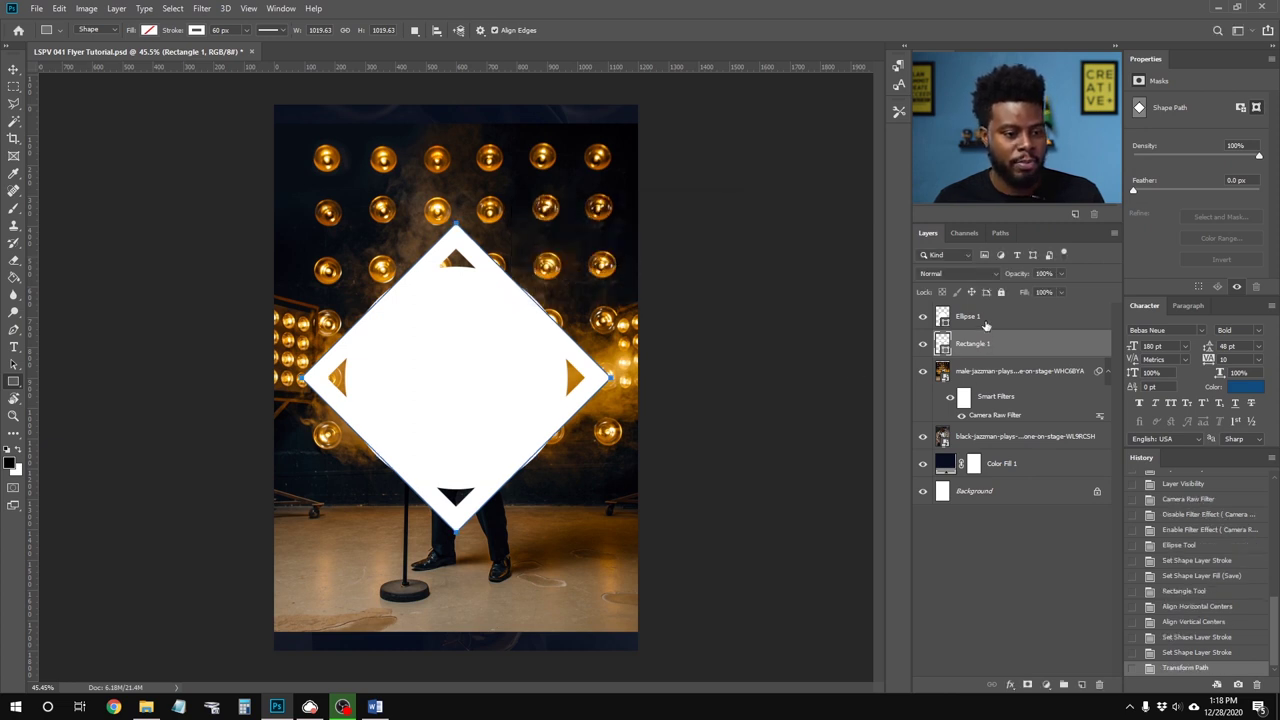
# Step: Scale the Ellipse 1 circle to 110% and save the flyer
pyautogui.click(985, 318)
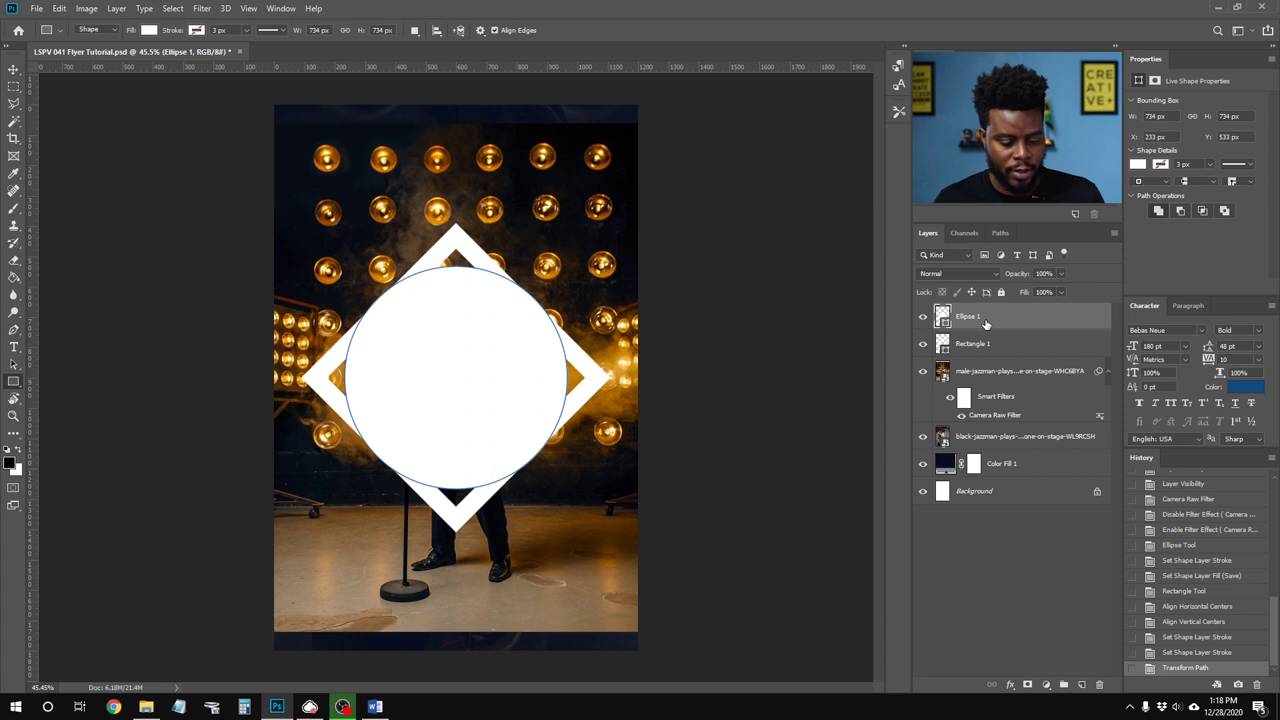
pyautogui.hotkey('ctrl', 't')
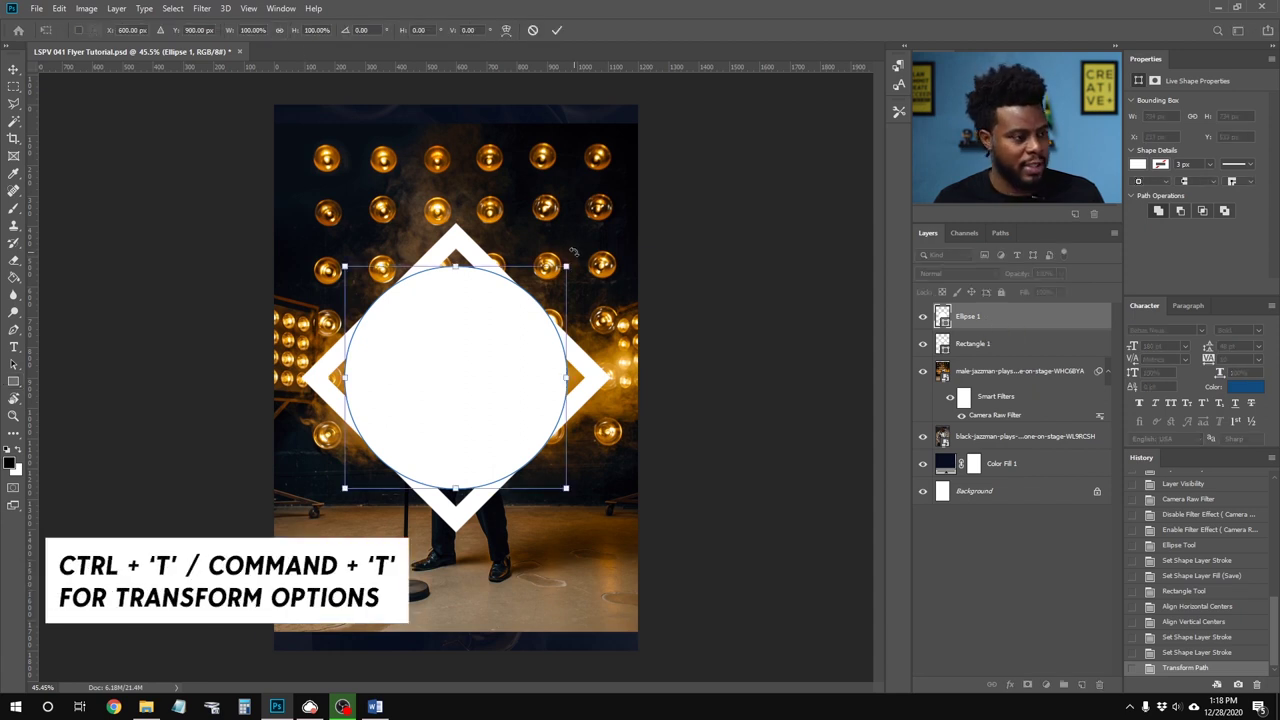
pyautogui.click(252, 30)
pyautogui.write('110')
pyautogui.press('Return')
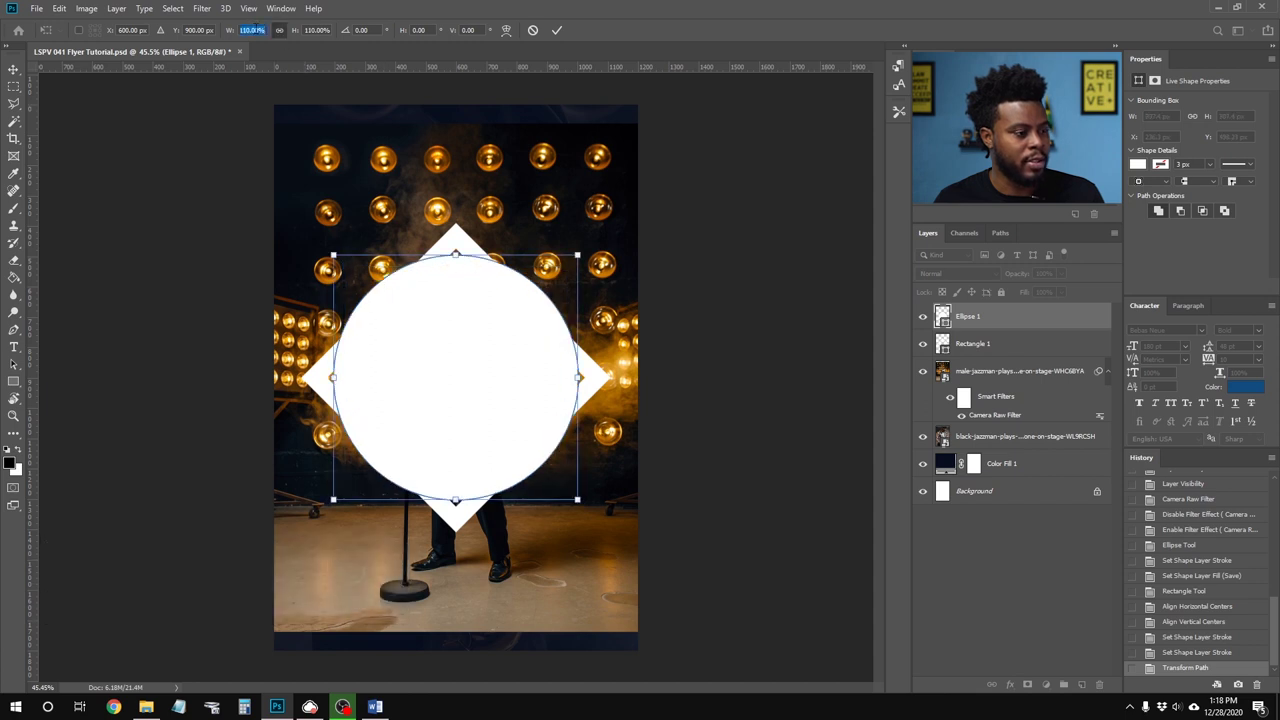
pyautogui.press('Return')
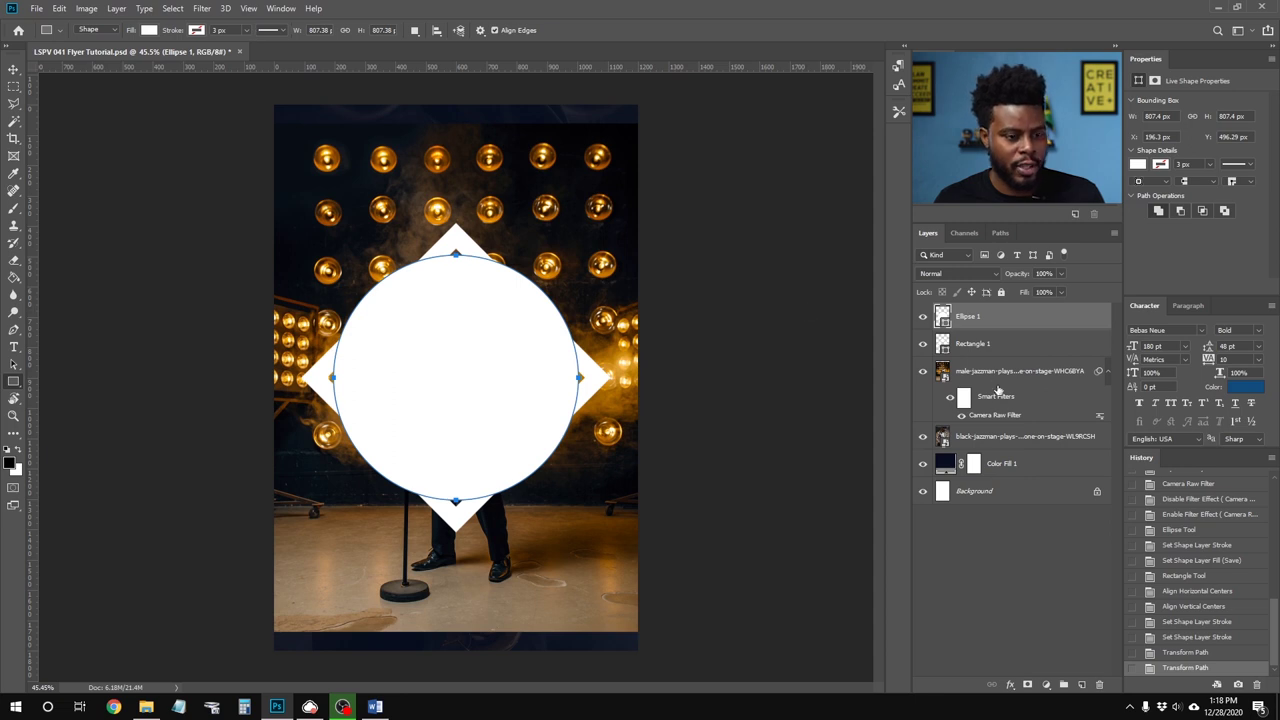
pyautogui.hotkey('ctrl', 's')
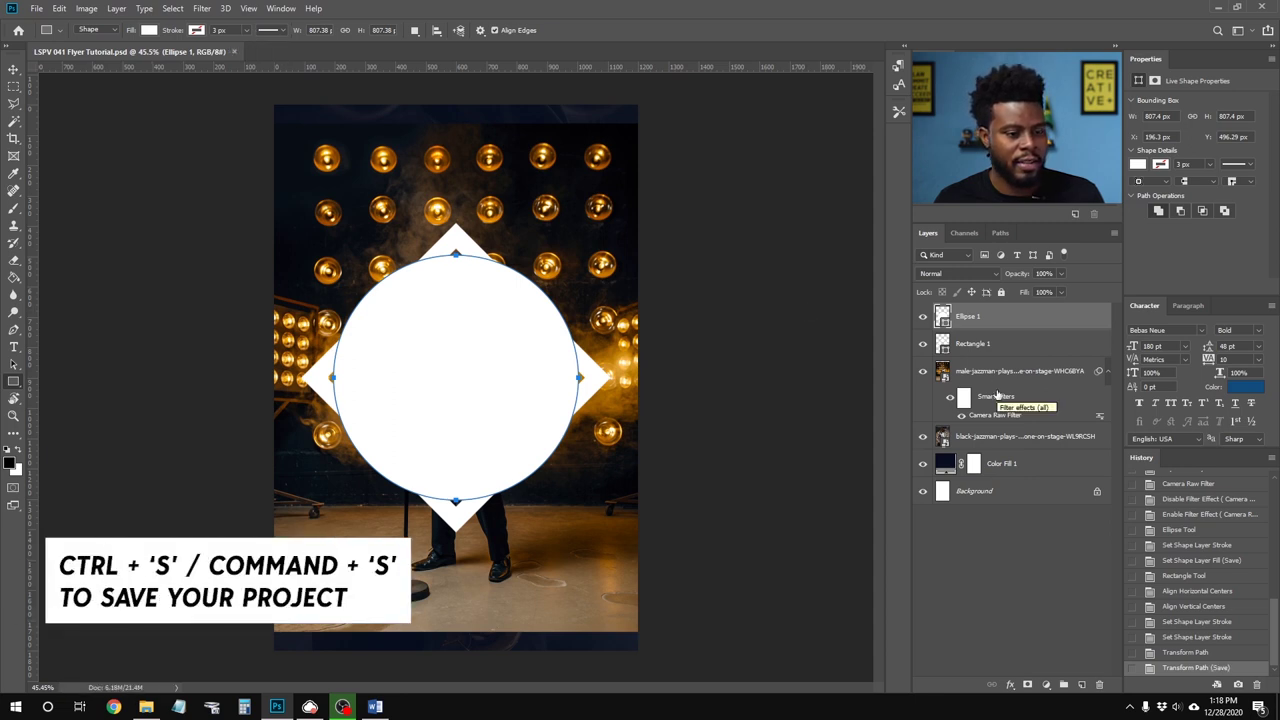
pyautogui.click(1008, 370)
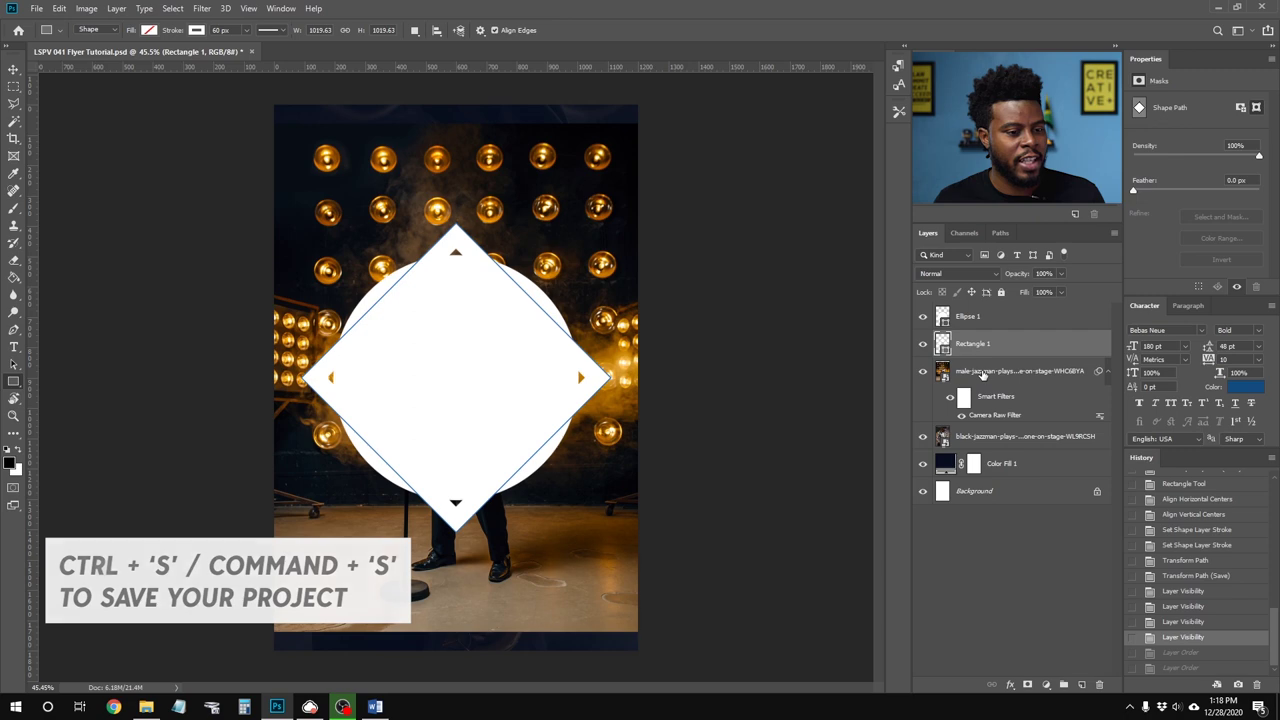
# Step: Move the saxophonist photo above the circle and clip it into Ellipse 1
pyautogui.click(924, 374)
pyautogui.click(924, 373)
pyautogui.click(924, 373)
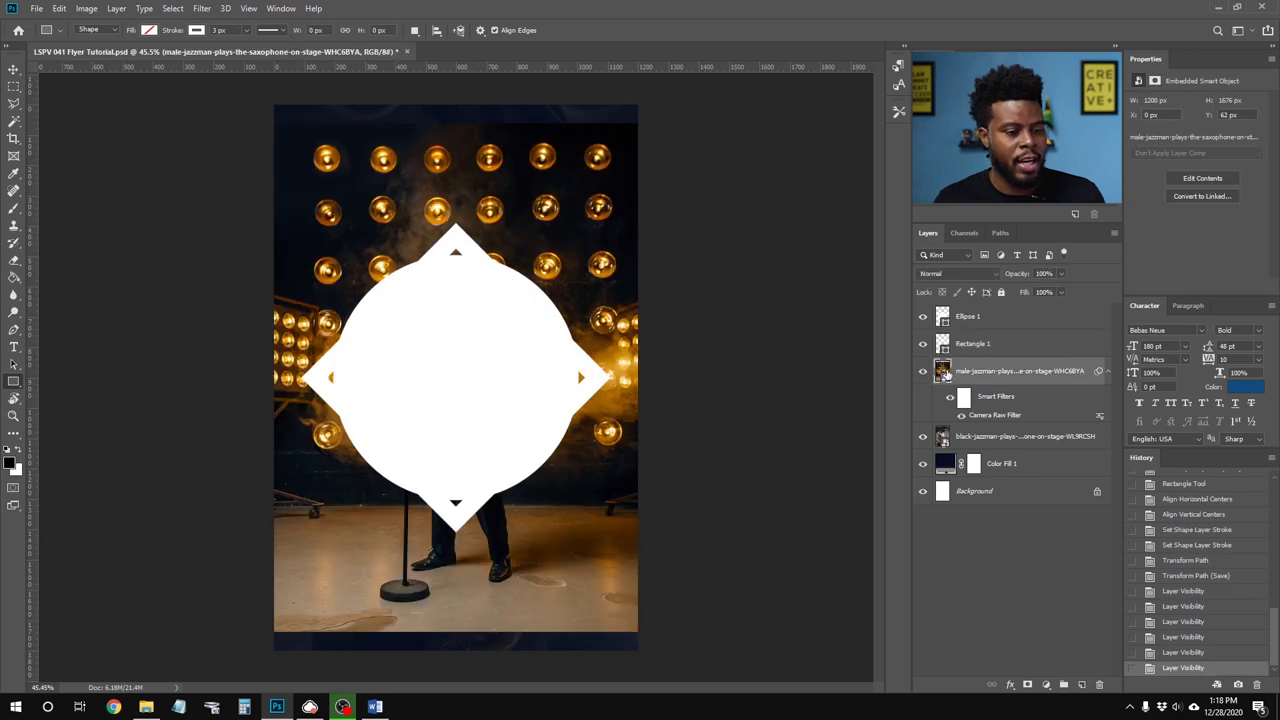
pyautogui.moveTo(976, 372); pyautogui.dragTo(962, 318)
pyautogui.click(922, 317)
pyautogui.click(922, 317)
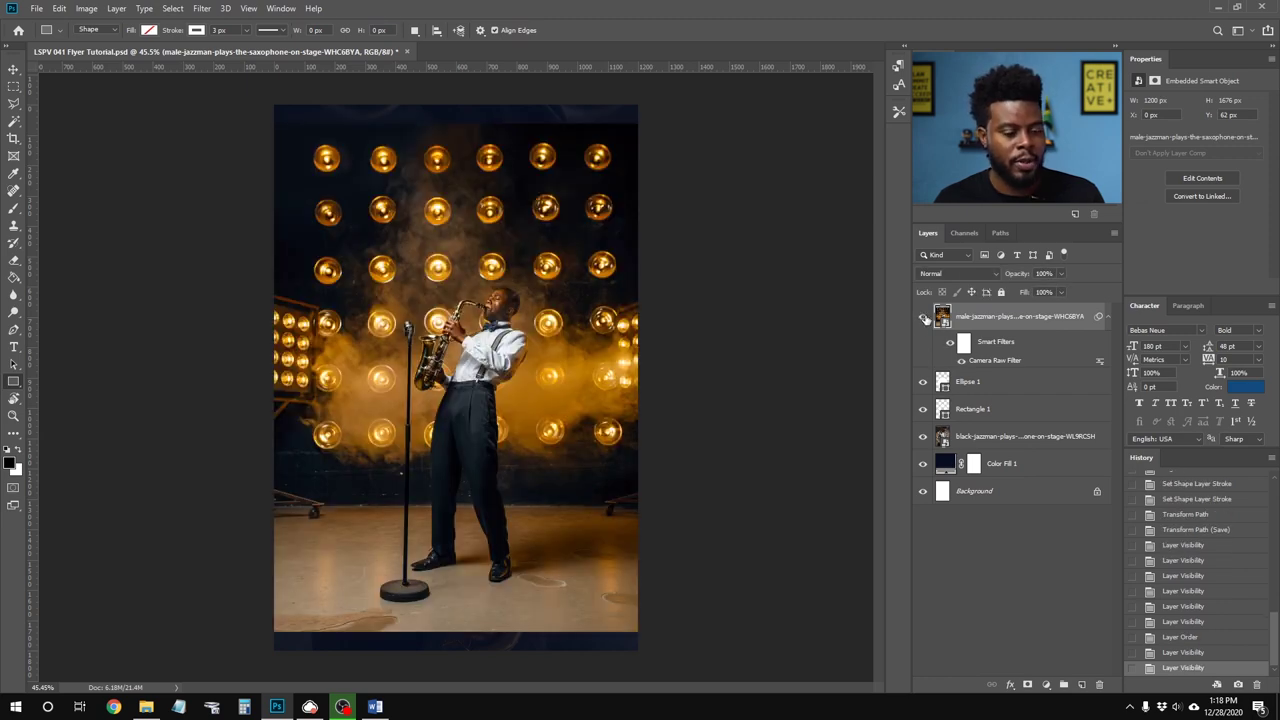
pyautogui.rightClick(994, 322)
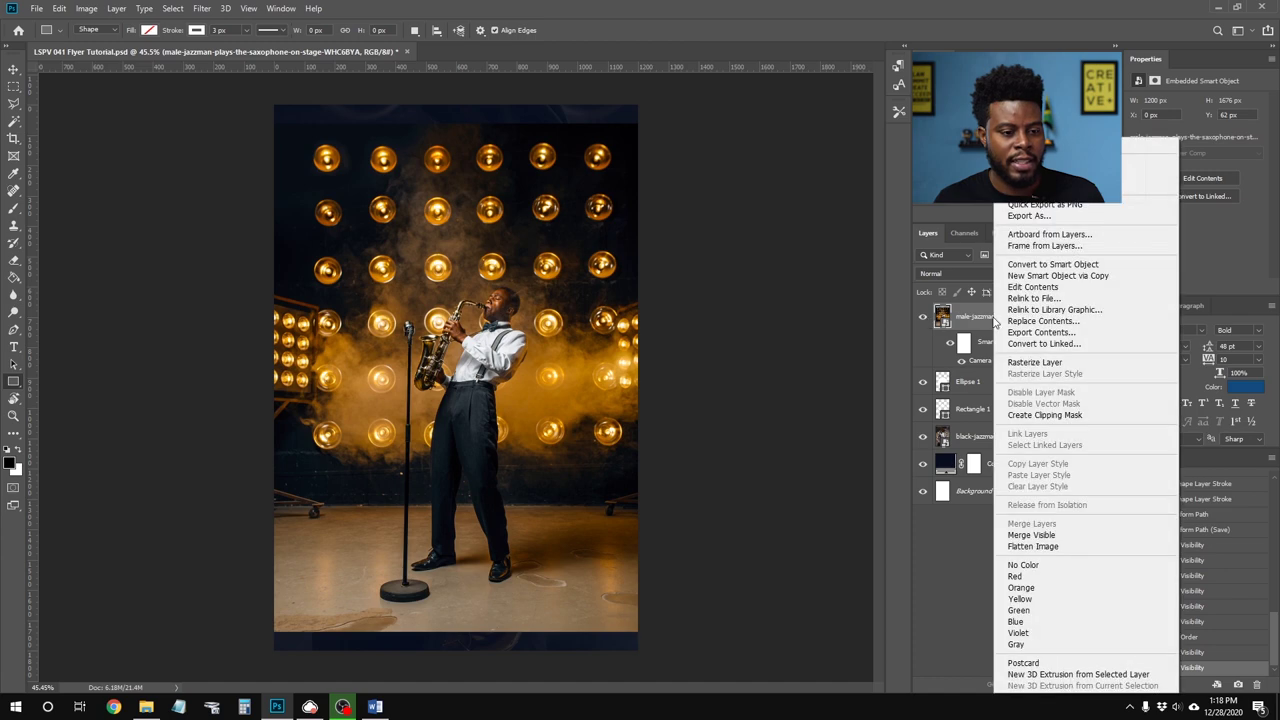
pyautogui.click(1016, 414)
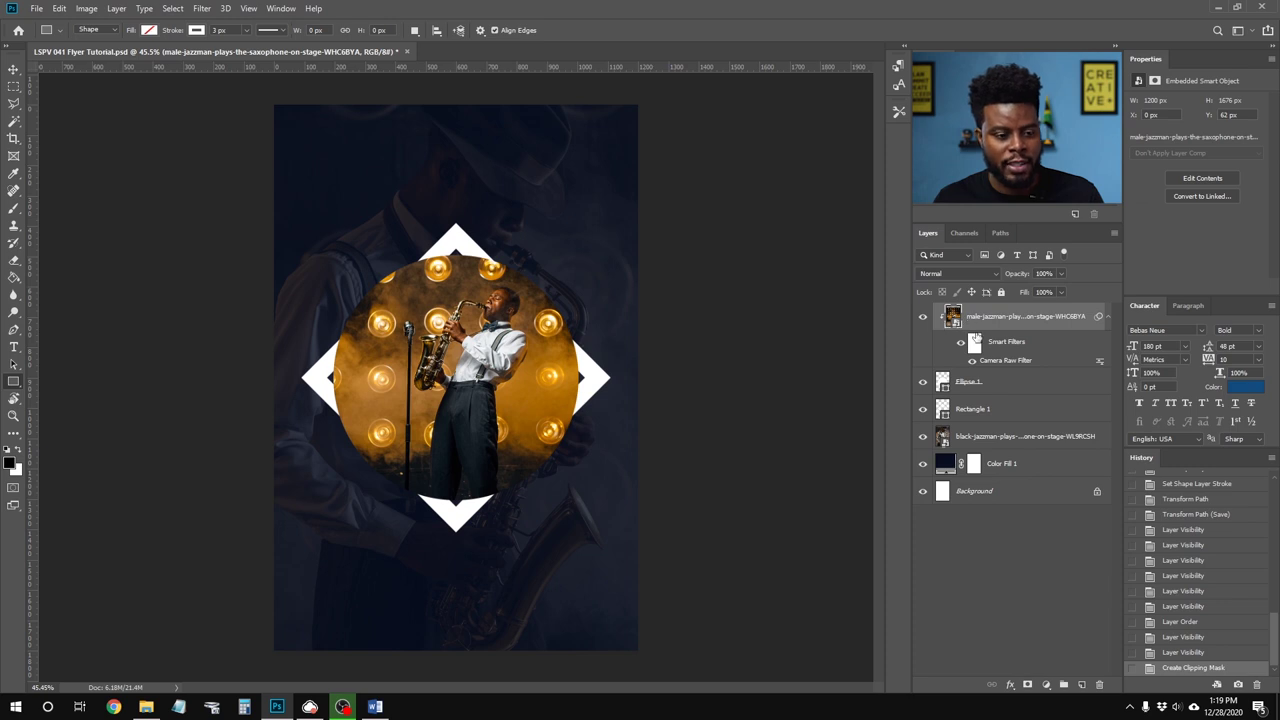
# Step: Check the circle layer, then duplicate the saxophonist photo layer
pyautogui.click(923, 383)
pyautogui.click(923, 383)
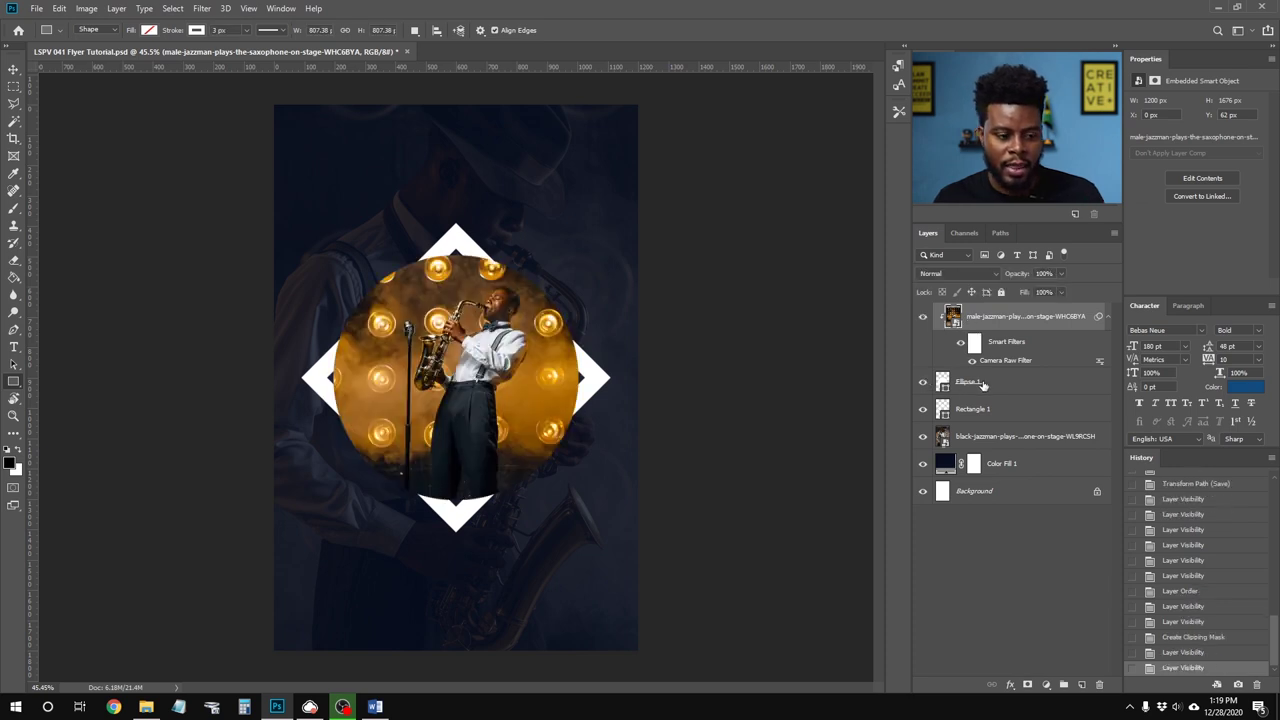
pyautogui.click(985, 384)
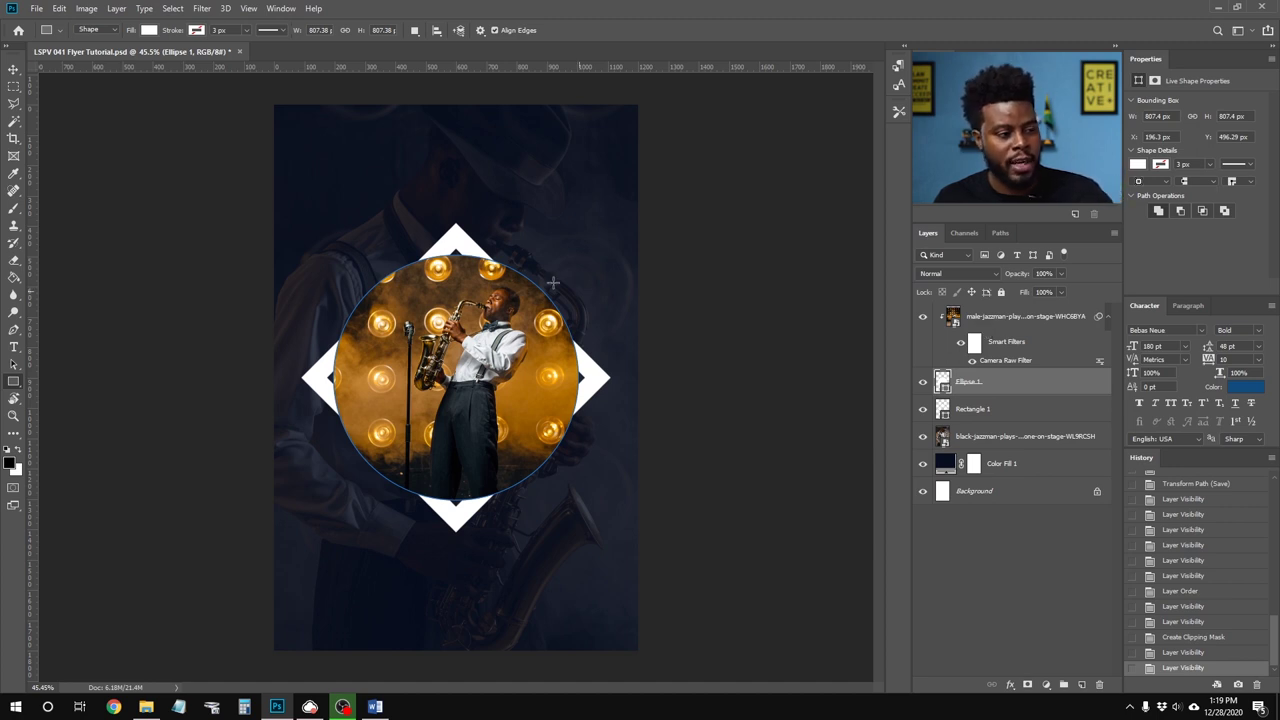
pyautogui.click(1013, 324)
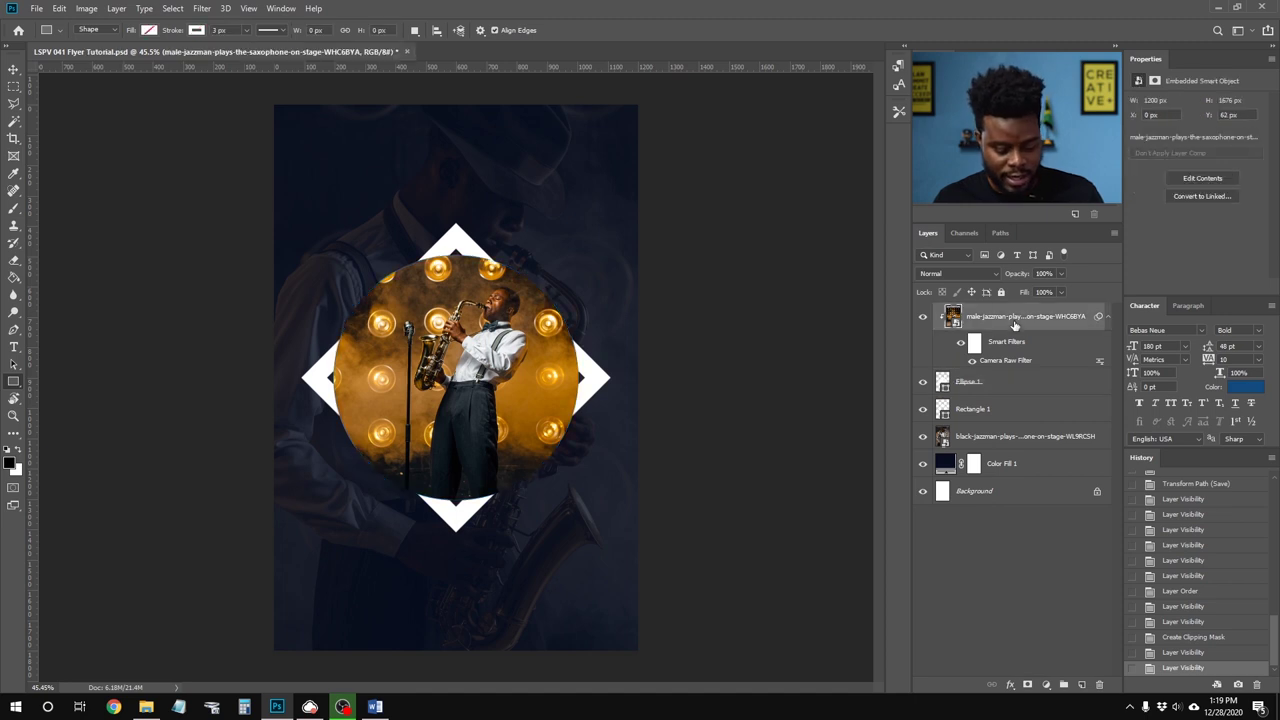
pyautogui.hotkey('ctrl', 'j')
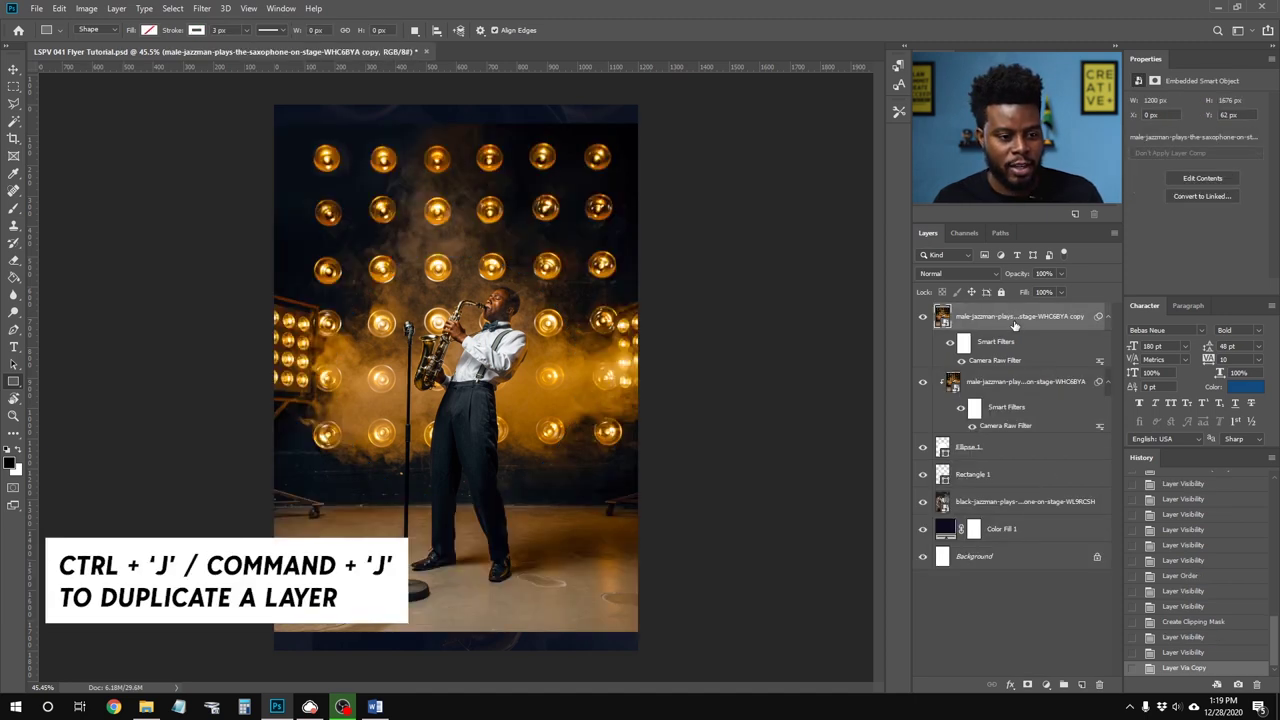
# Step: Move the saxophonist photo copy above the diamond layer and clip it into the diamond
pyautogui.click(922, 316)
pyautogui.click(922, 316)
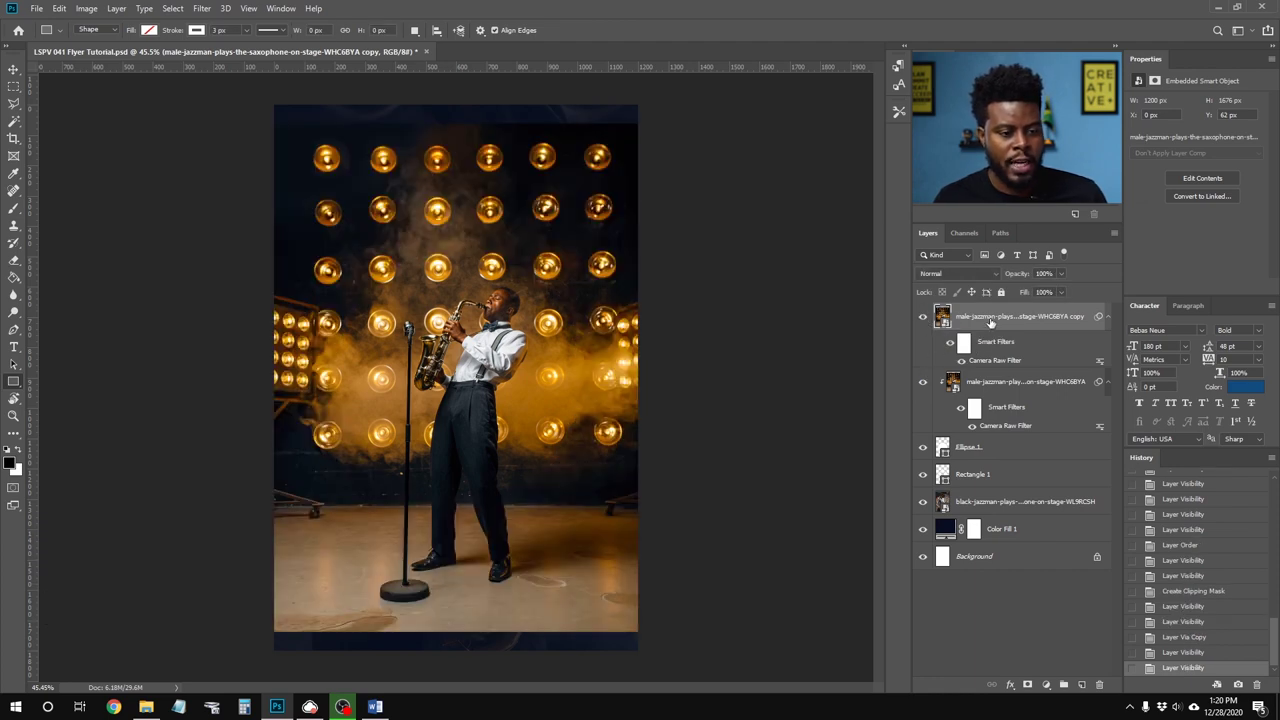
pyautogui.moveTo(1008, 322); pyautogui.dragTo(1015, 456)
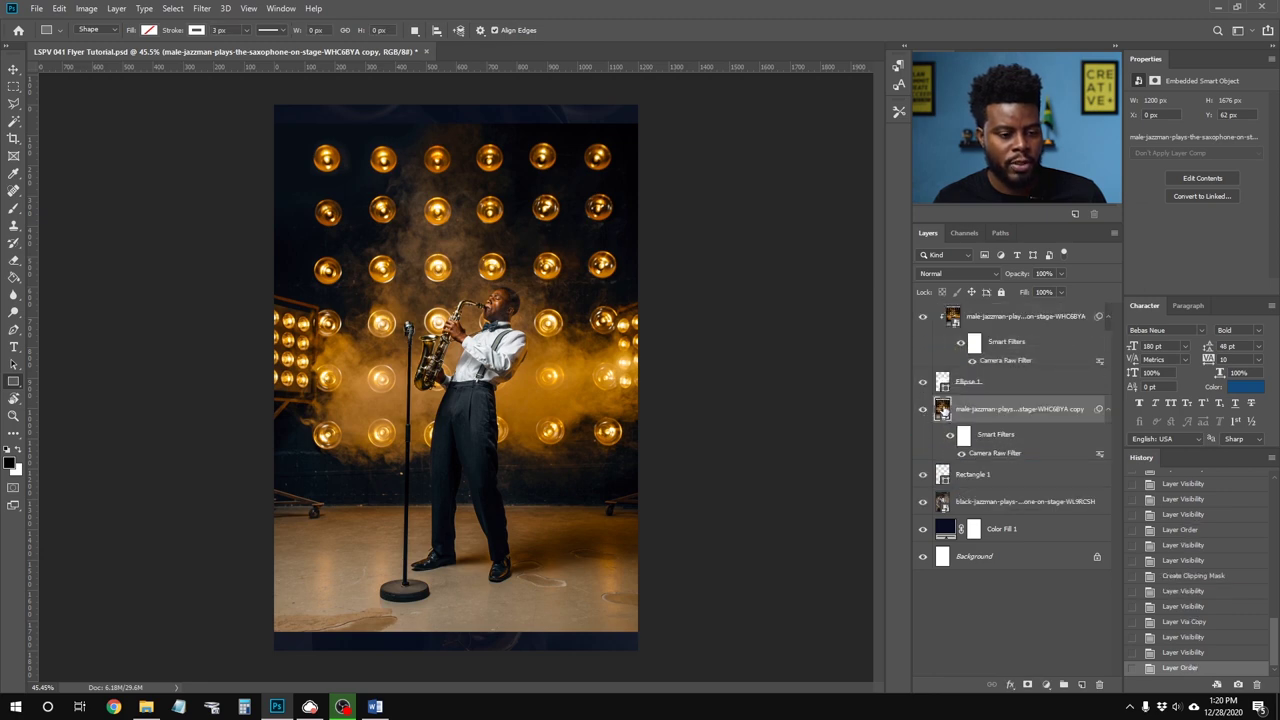
pyautogui.rightClick(1000, 415)
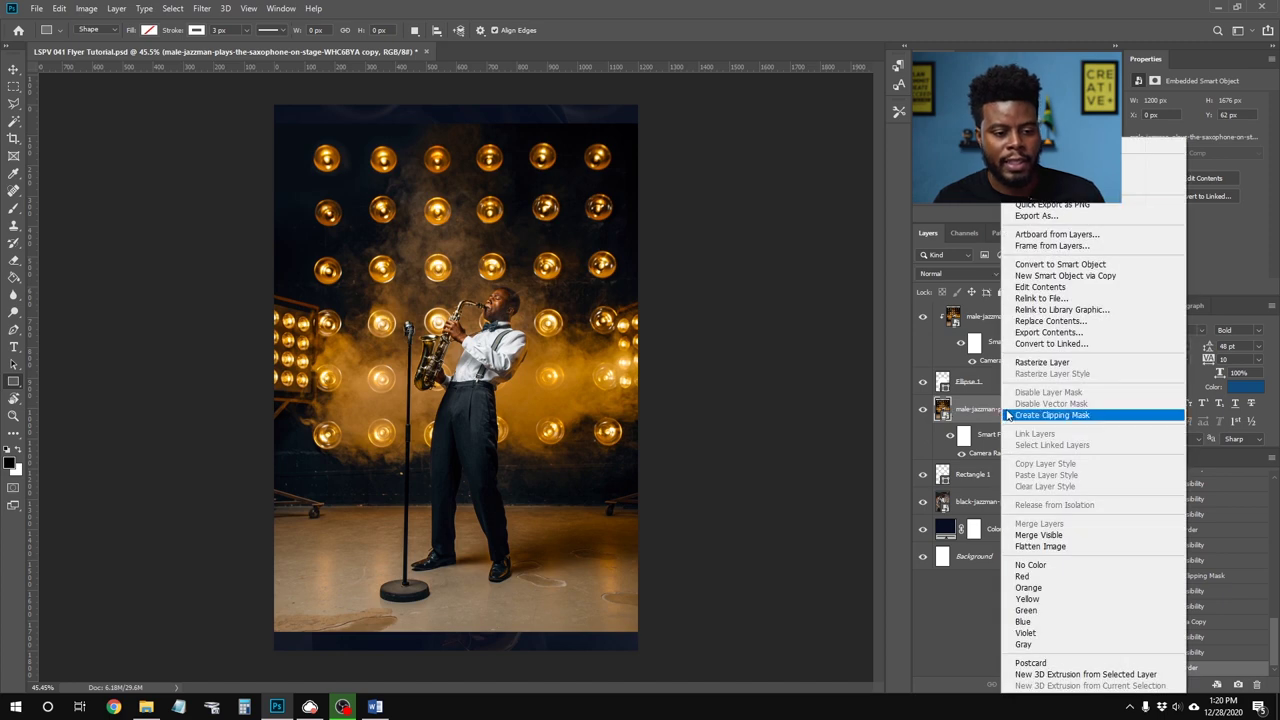
pyautogui.click(1010, 414)
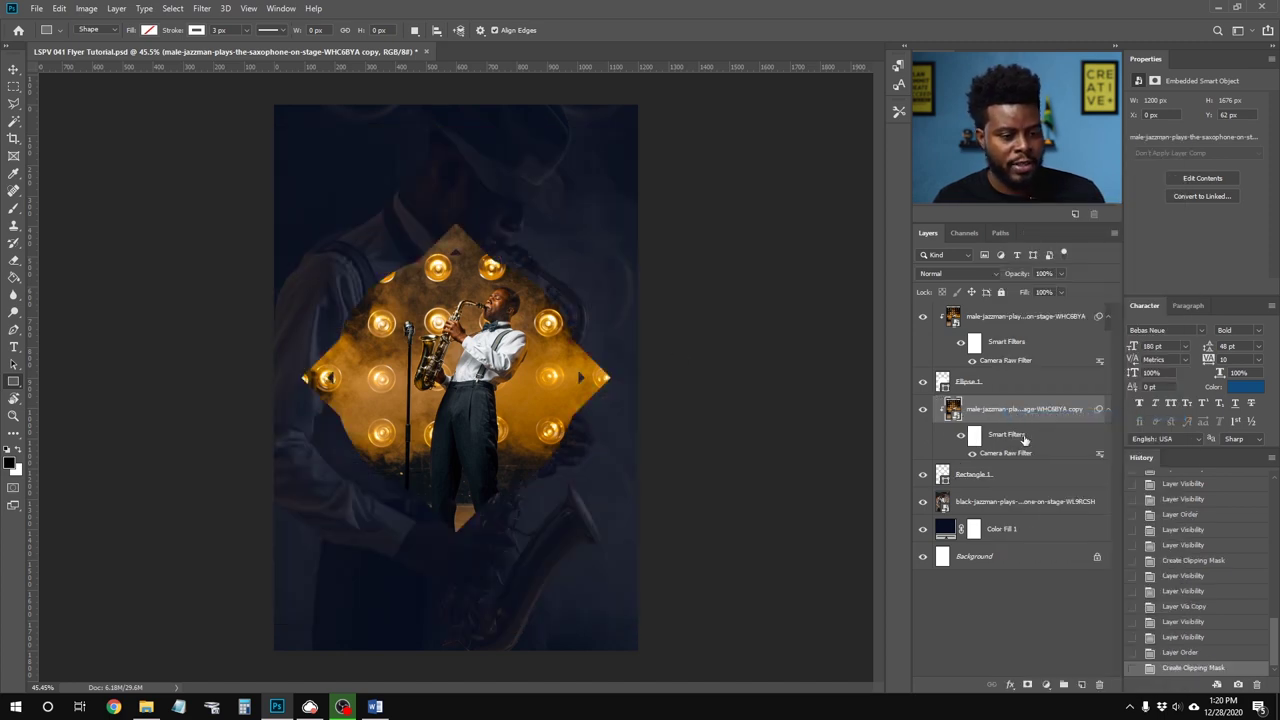
# Step: Toggle the photo copy and top photo visibility to compare the clipped diamond fill
pyautogui.click(923, 410)
pyautogui.click(923, 410)
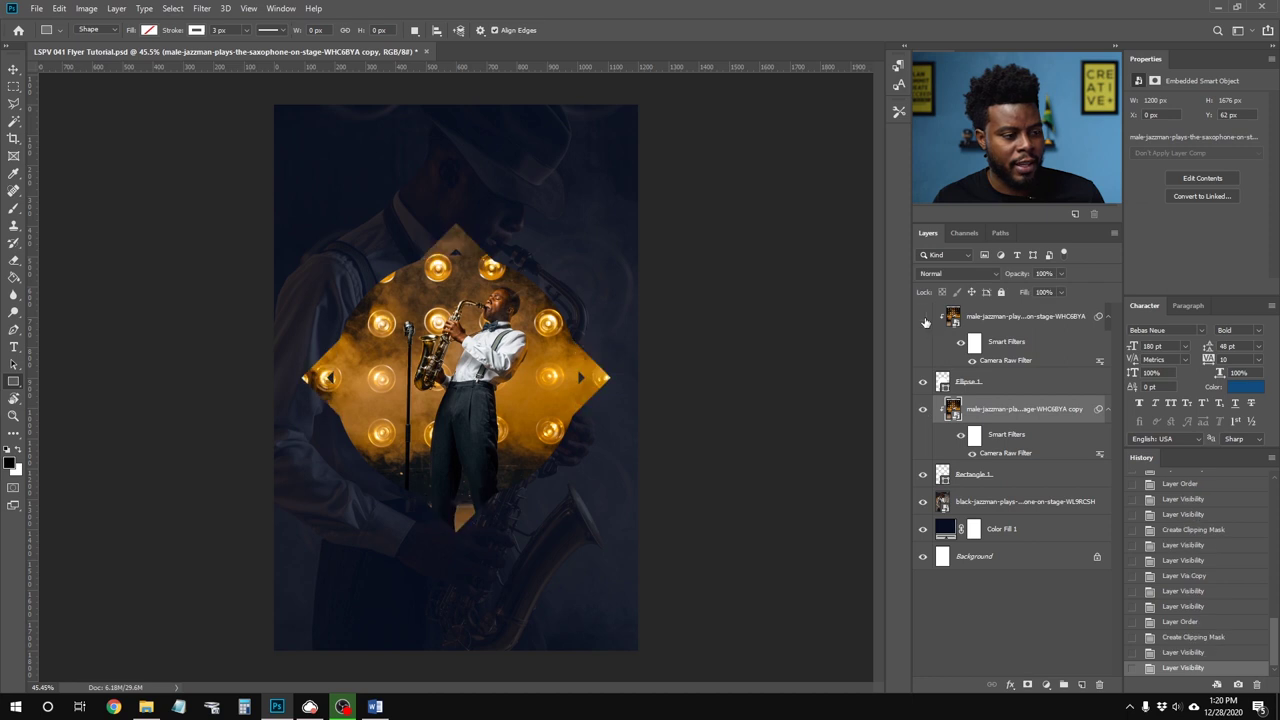
pyautogui.click(923, 317)
pyautogui.click(923, 317)
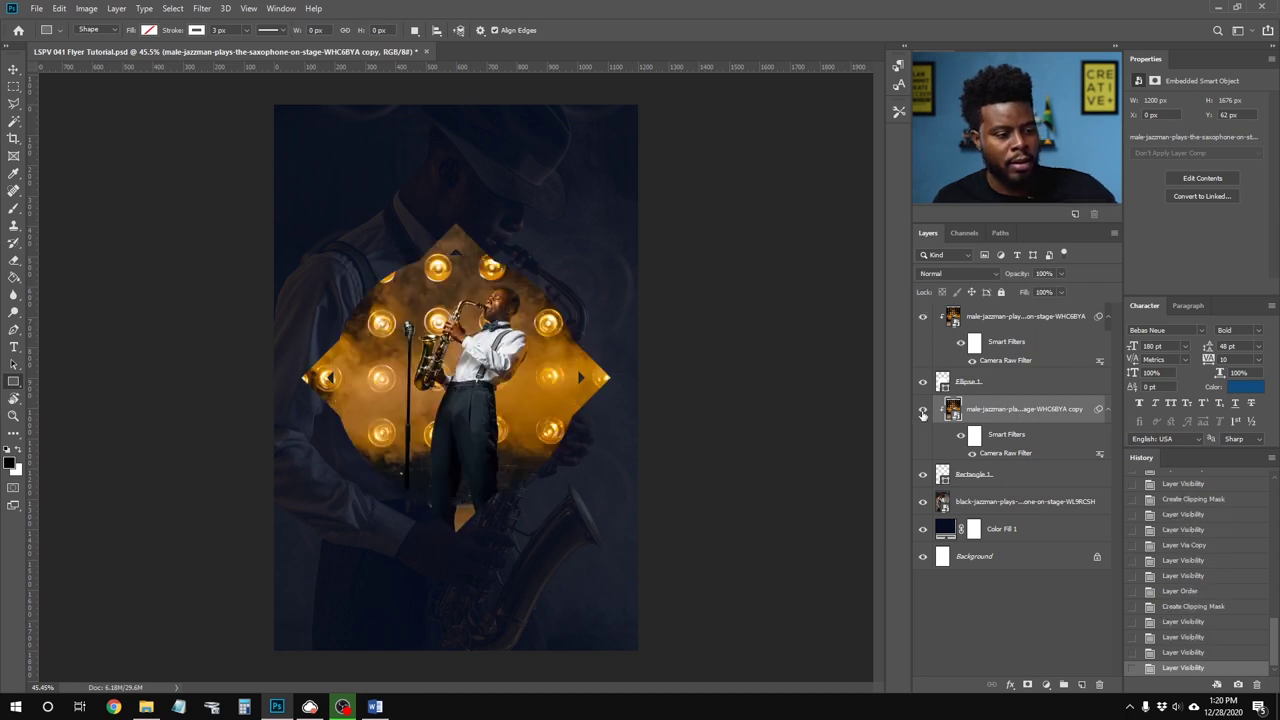
pyautogui.click(923, 411)
pyautogui.click(923, 411)
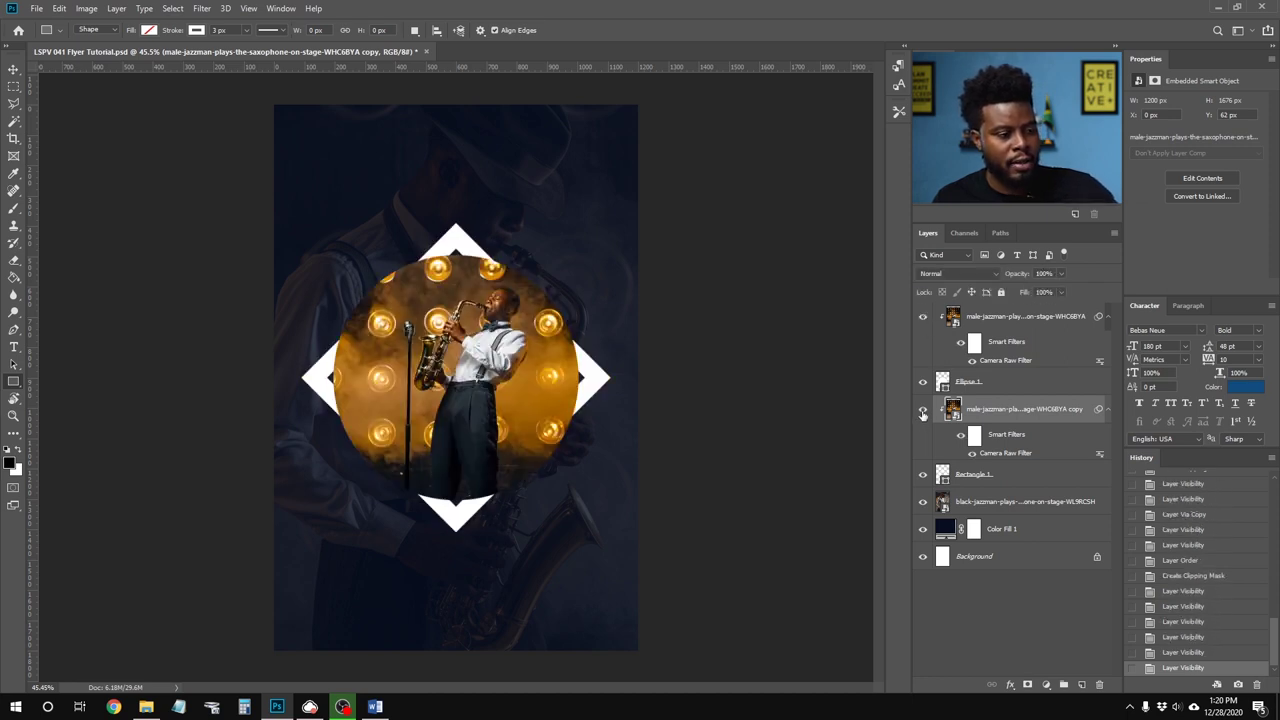
pyautogui.click(923, 411)
pyautogui.click(923, 411)
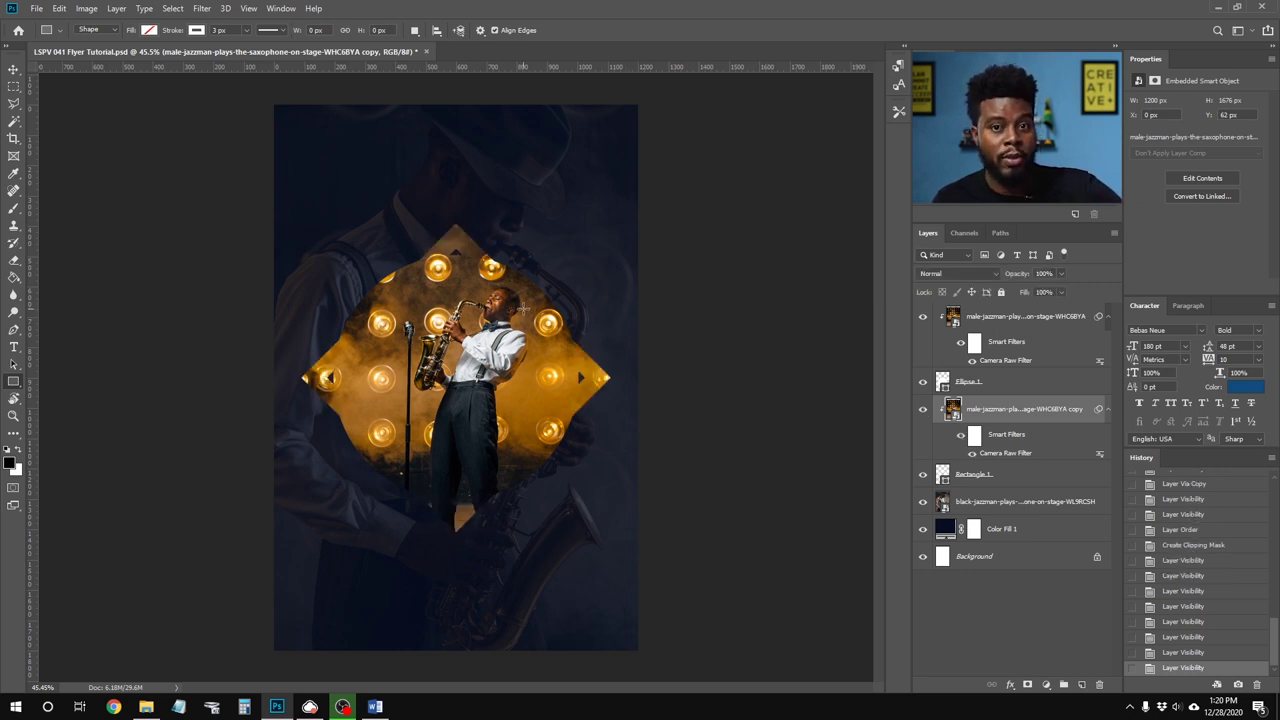
# Step: Duplicate the Rectangle 1 diamond and place the copy beneath Rectangle 1
pyautogui.click(995, 476)
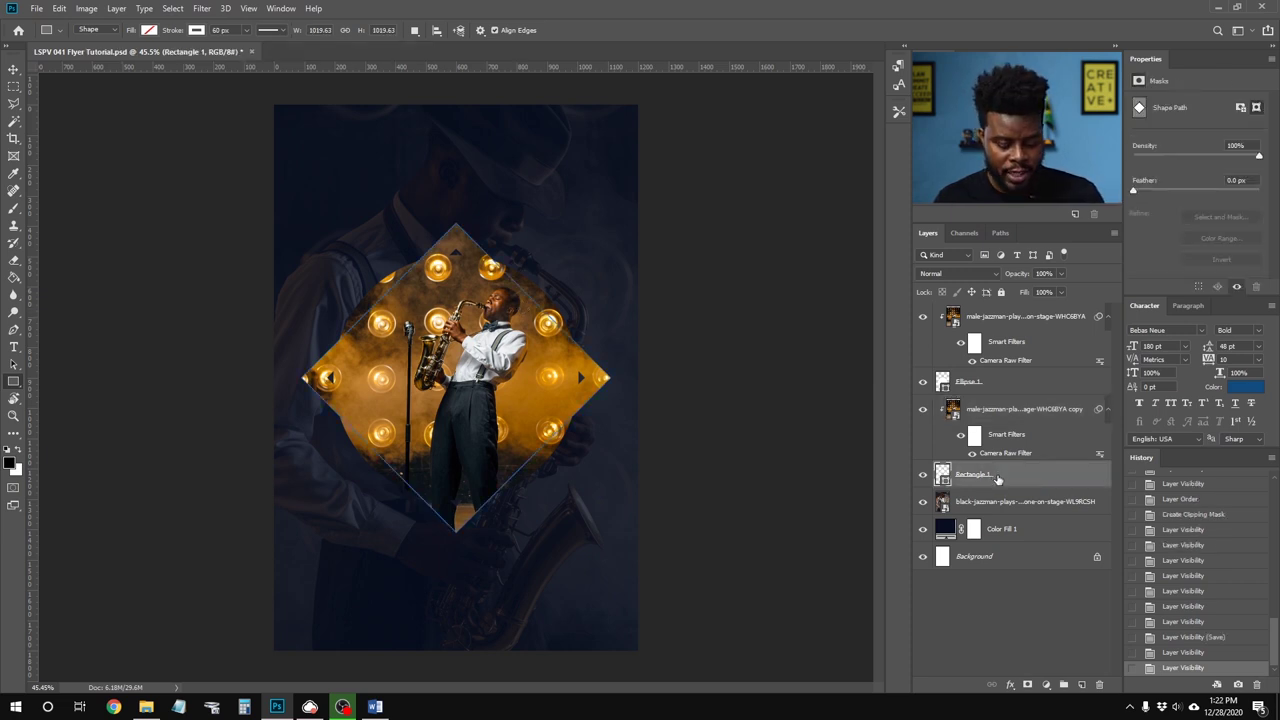
pyautogui.hotkey('ctrl', 'j')
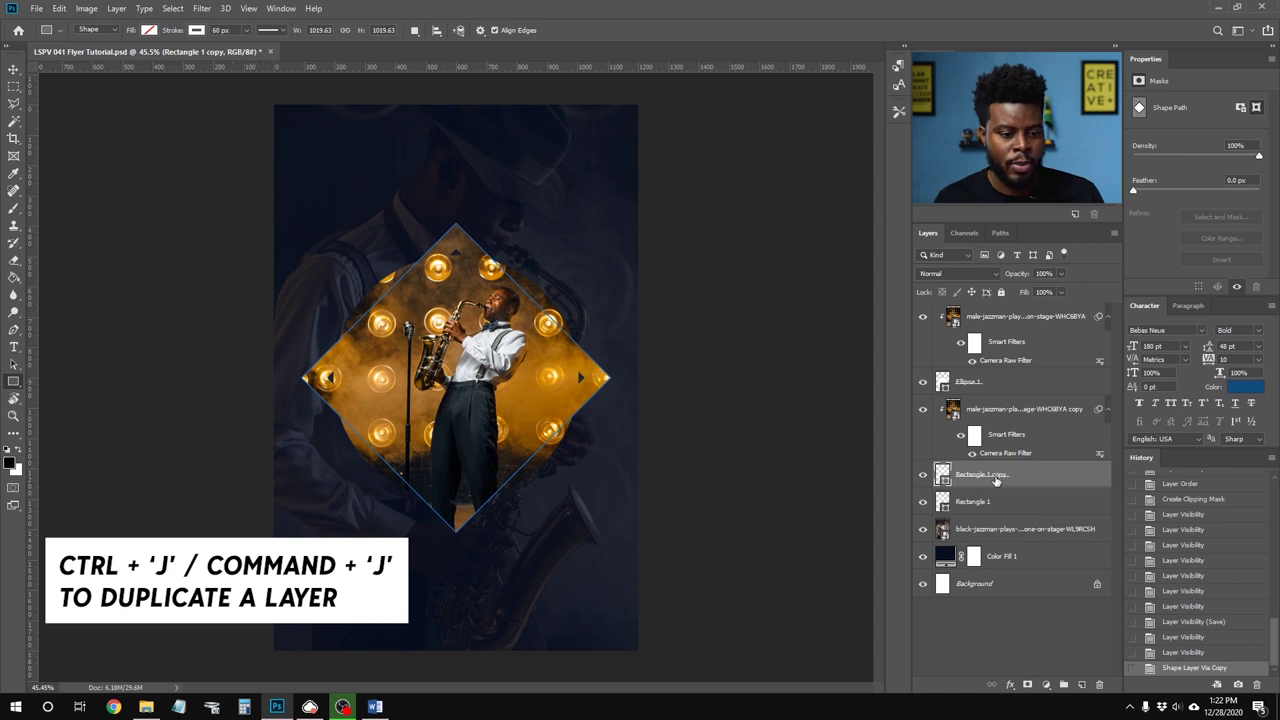
pyautogui.click(923, 475)
pyautogui.click(923, 475)
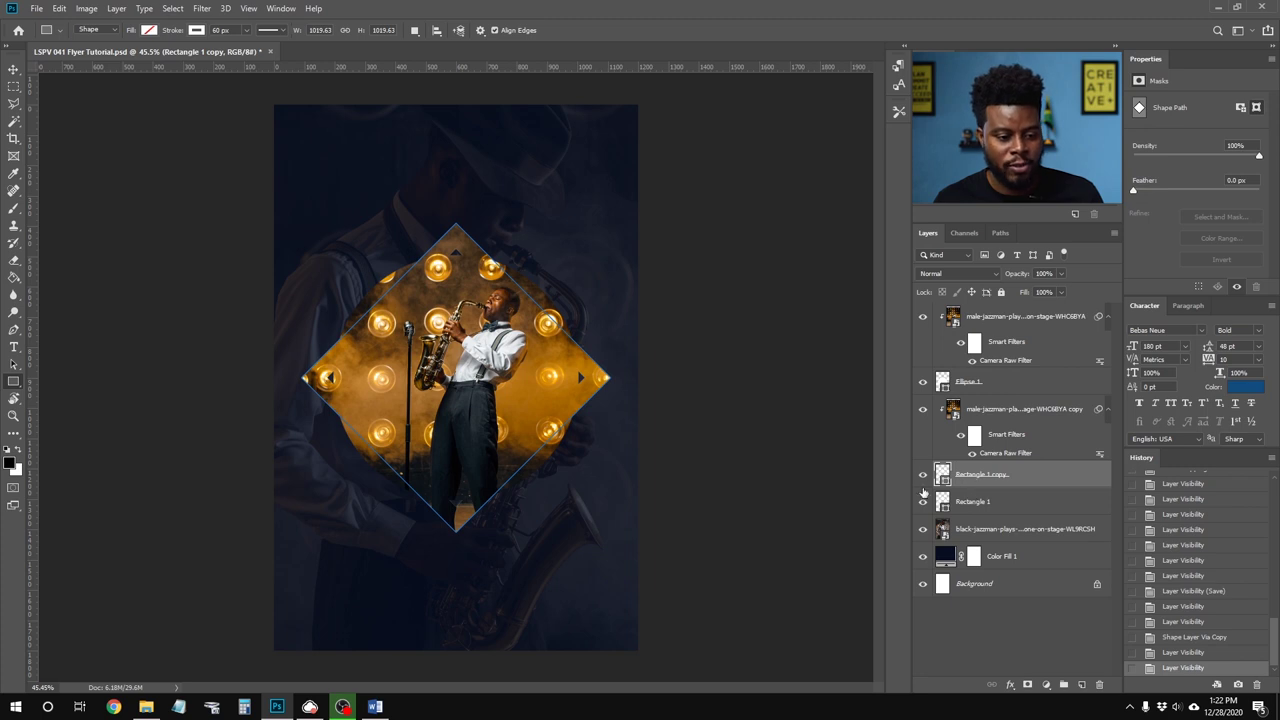
pyautogui.moveTo(985, 477); pyautogui.dragTo(990, 513)
pyautogui.click(984, 484)
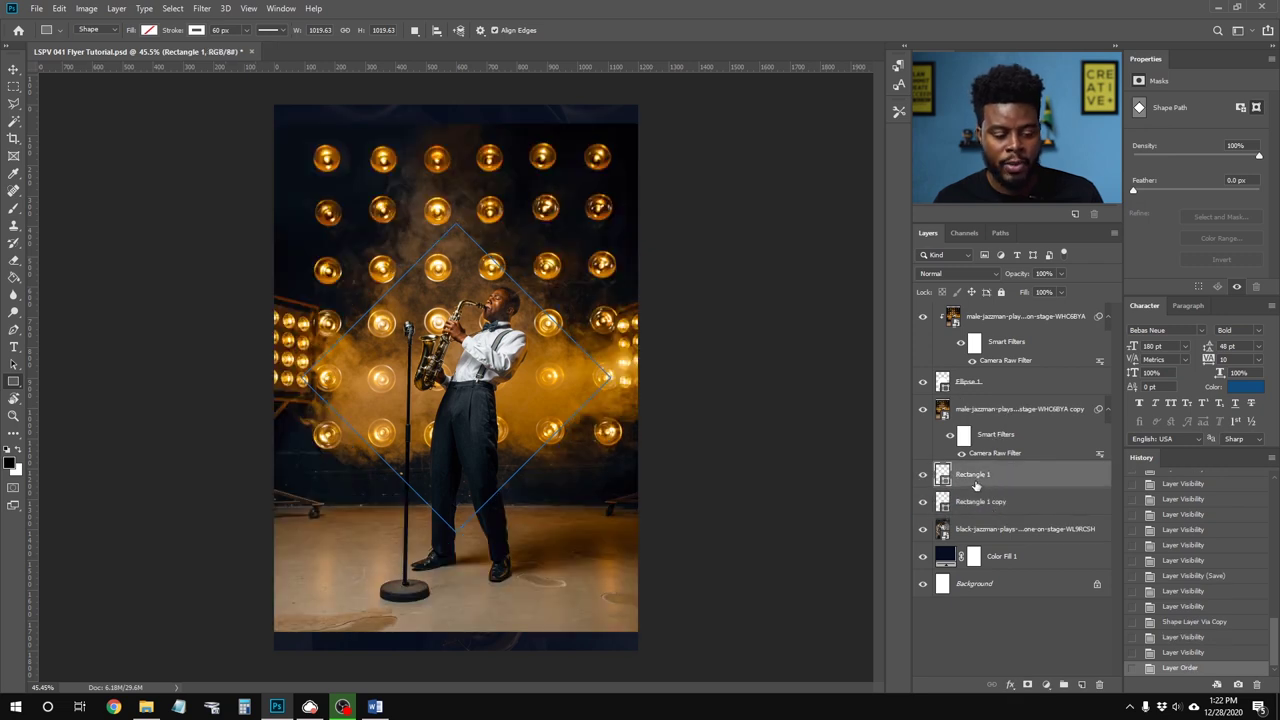
# Step: Clip the stage photo copy into the square below, then select Rectangle 1 copy
pyautogui.click(980, 416)
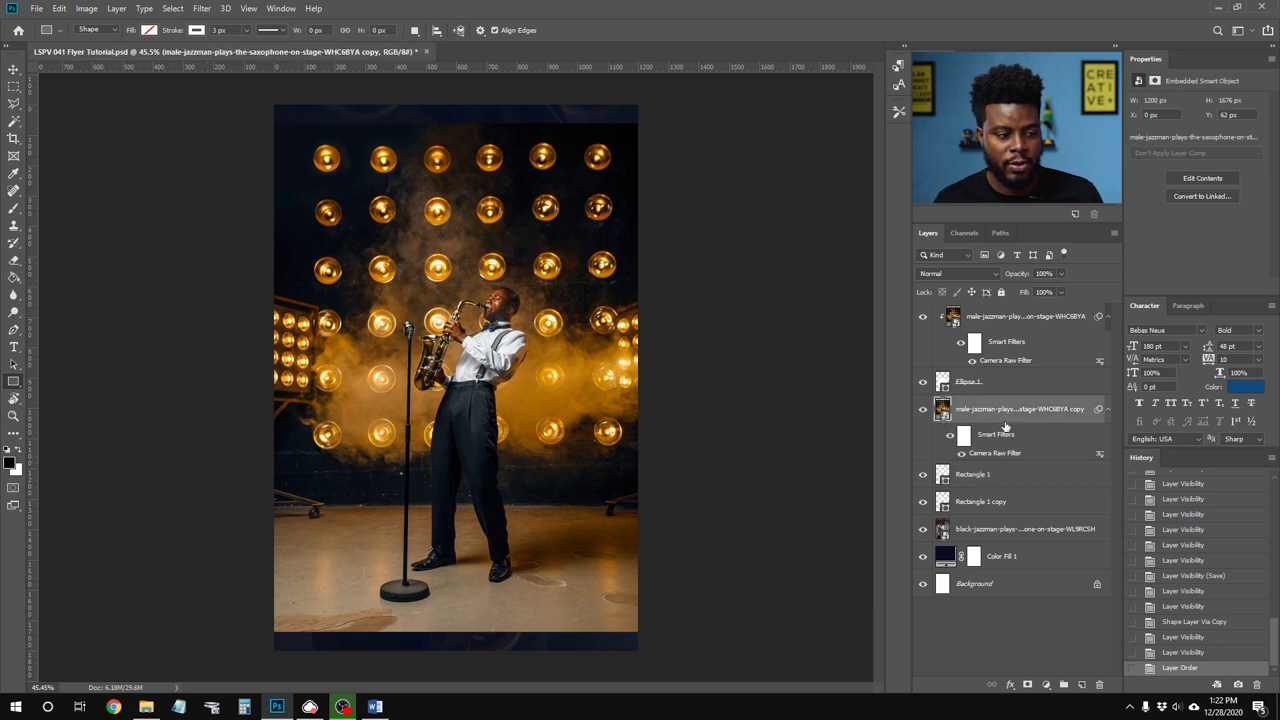
pyautogui.rightClick(994, 418)
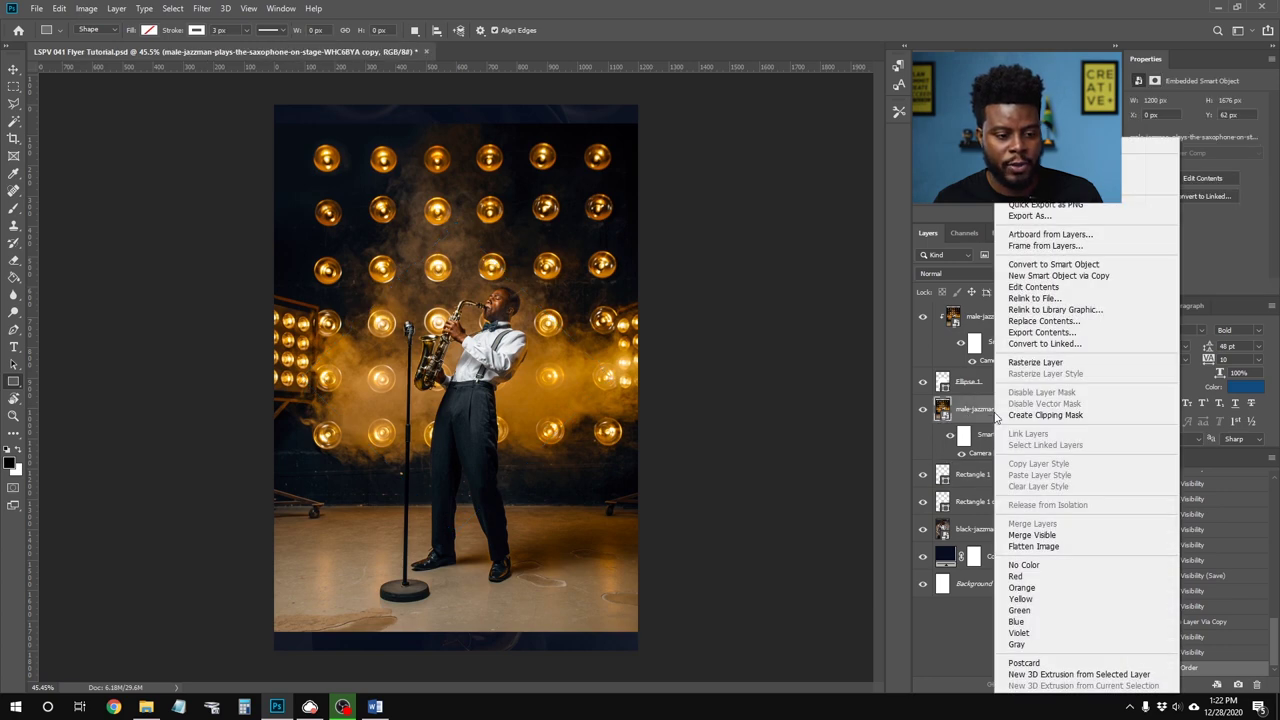
pyautogui.click(1016, 416)
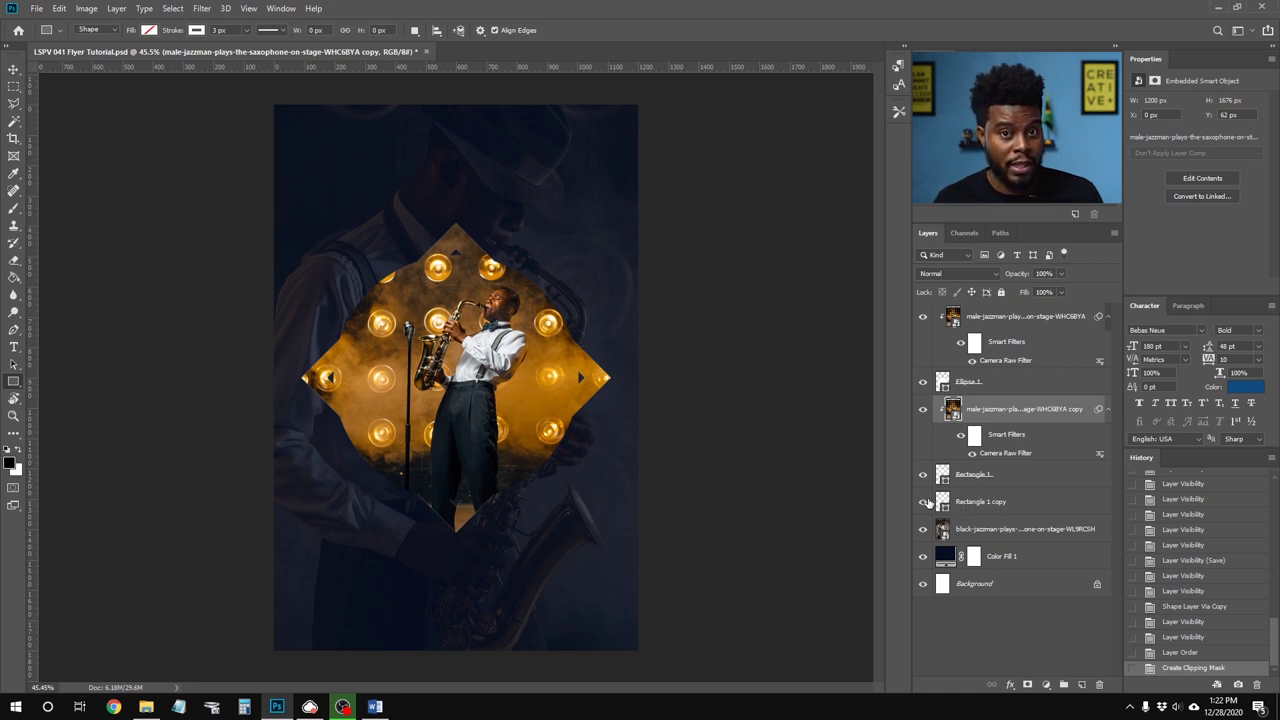
pyautogui.click(922, 502)
pyautogui.click(922, 502)
pyautogui.click(985, 505)
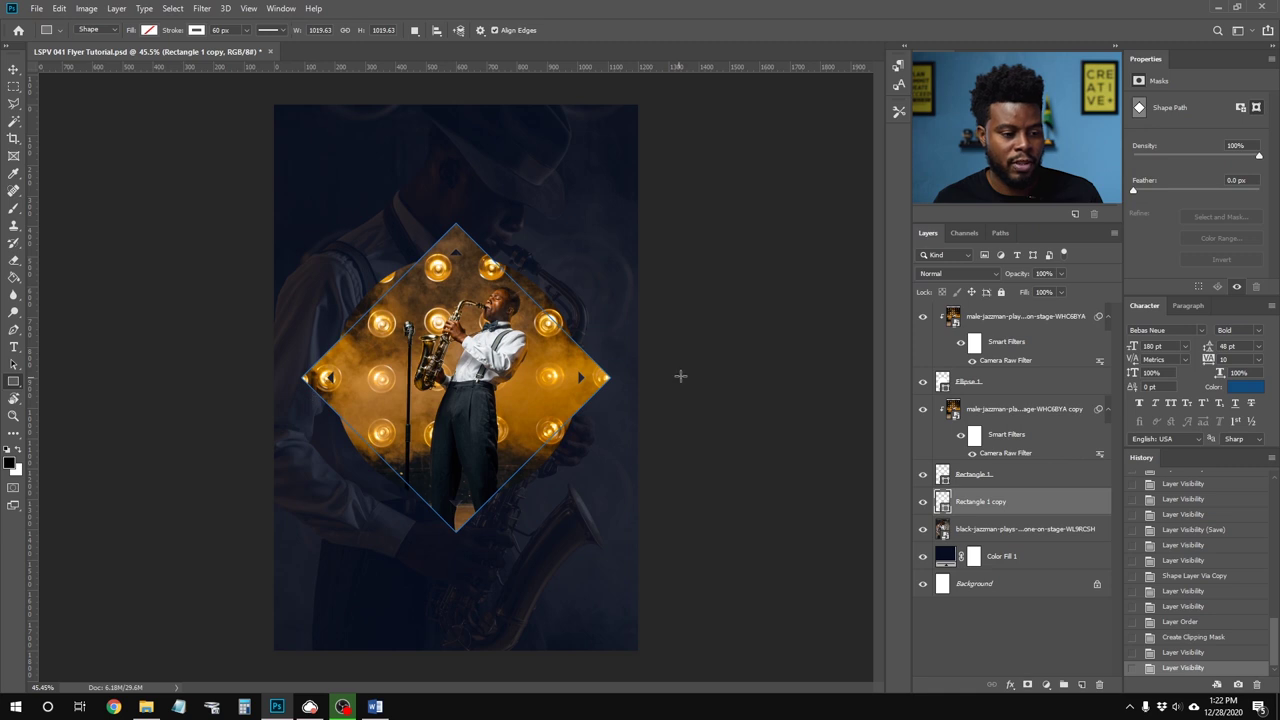
pyautogui.rightClick(1011, 508)
# Step: Scale the Rectangle 1 copy diamond to 110% and commit the transform
pyautogui.press('Escape')
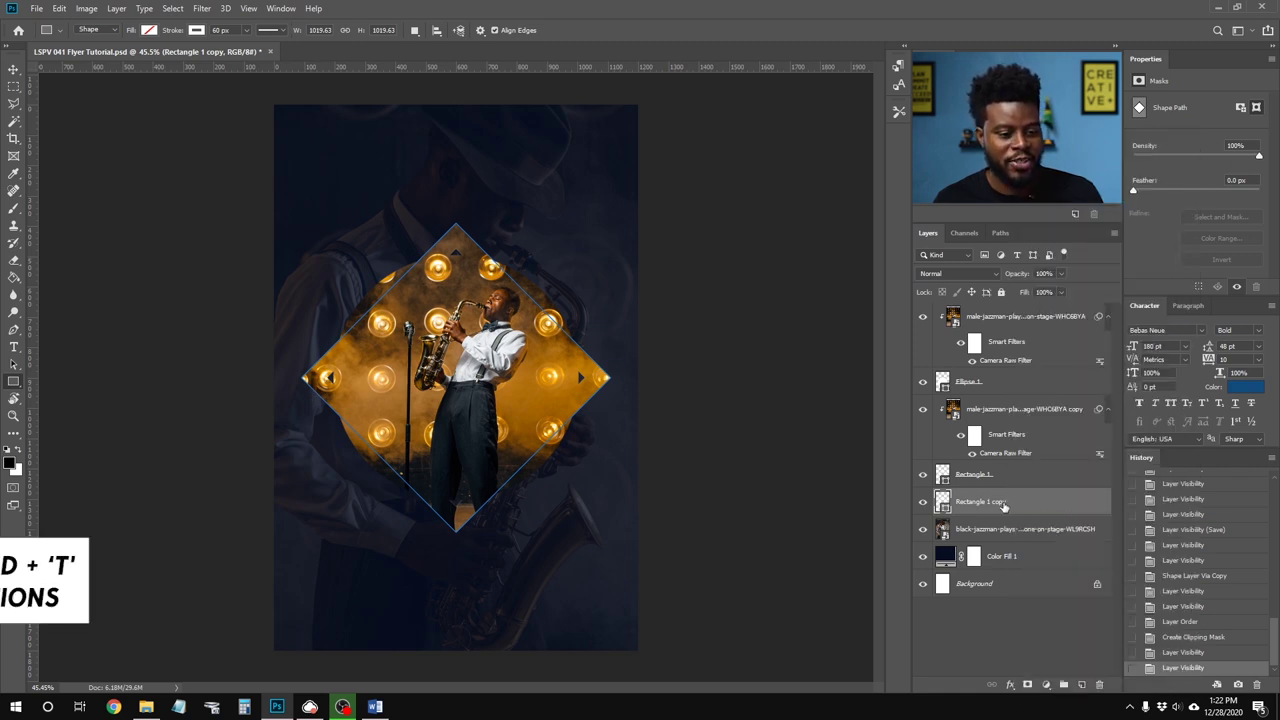
pyautogui.hotkey('ctrl', 't')
pyautogui.doubleClick(253, 30)
pyautogui.write('110')
pyautogui.press('Return')
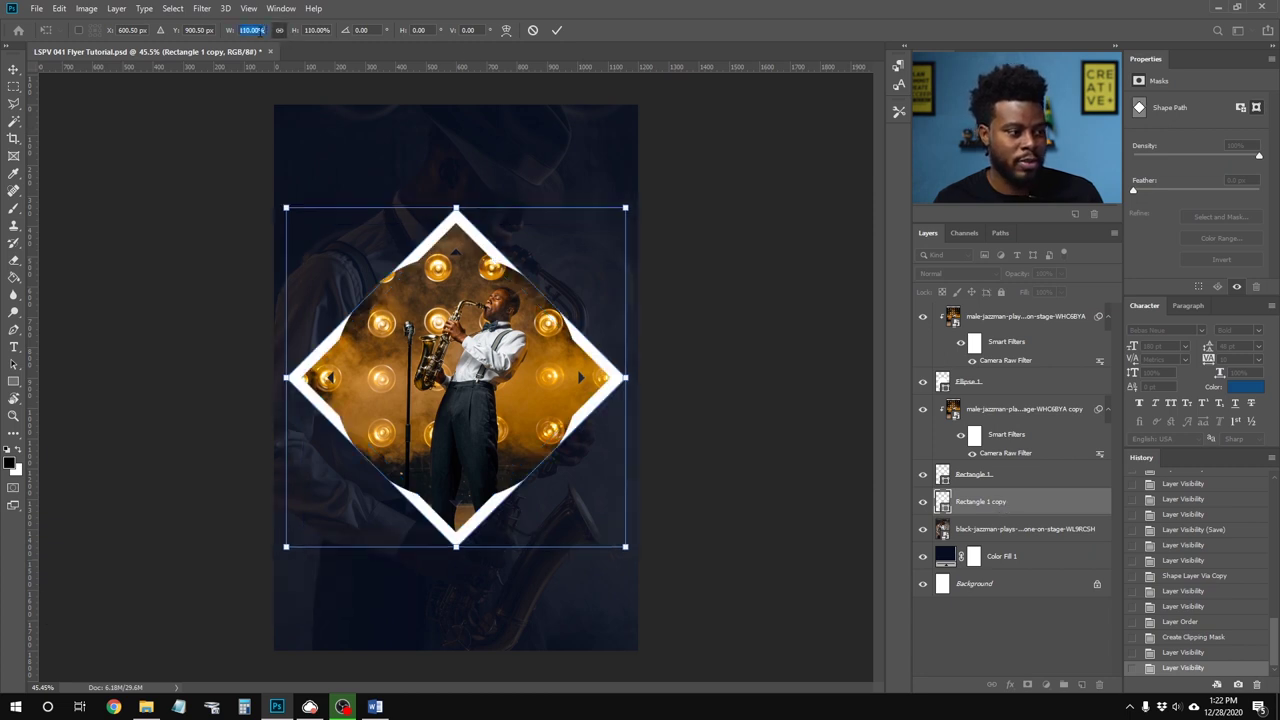
pyautogui.click(261, 29)
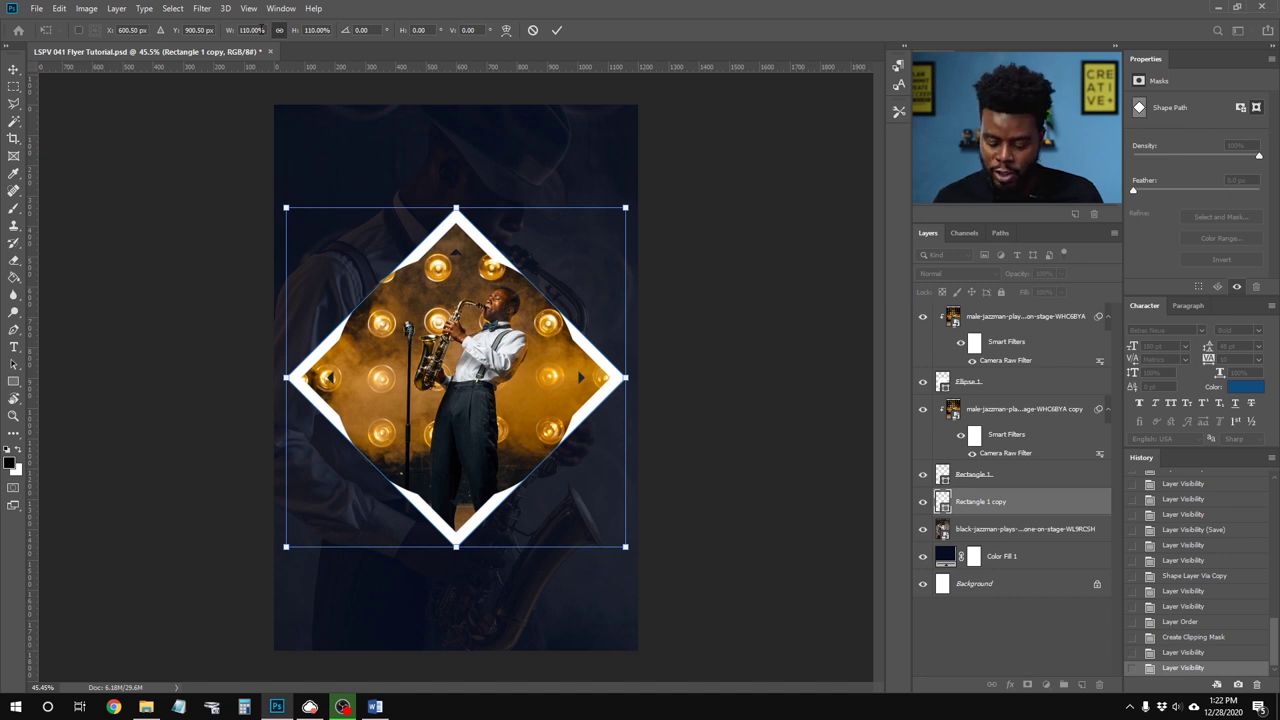
pyautogui.press('Return')
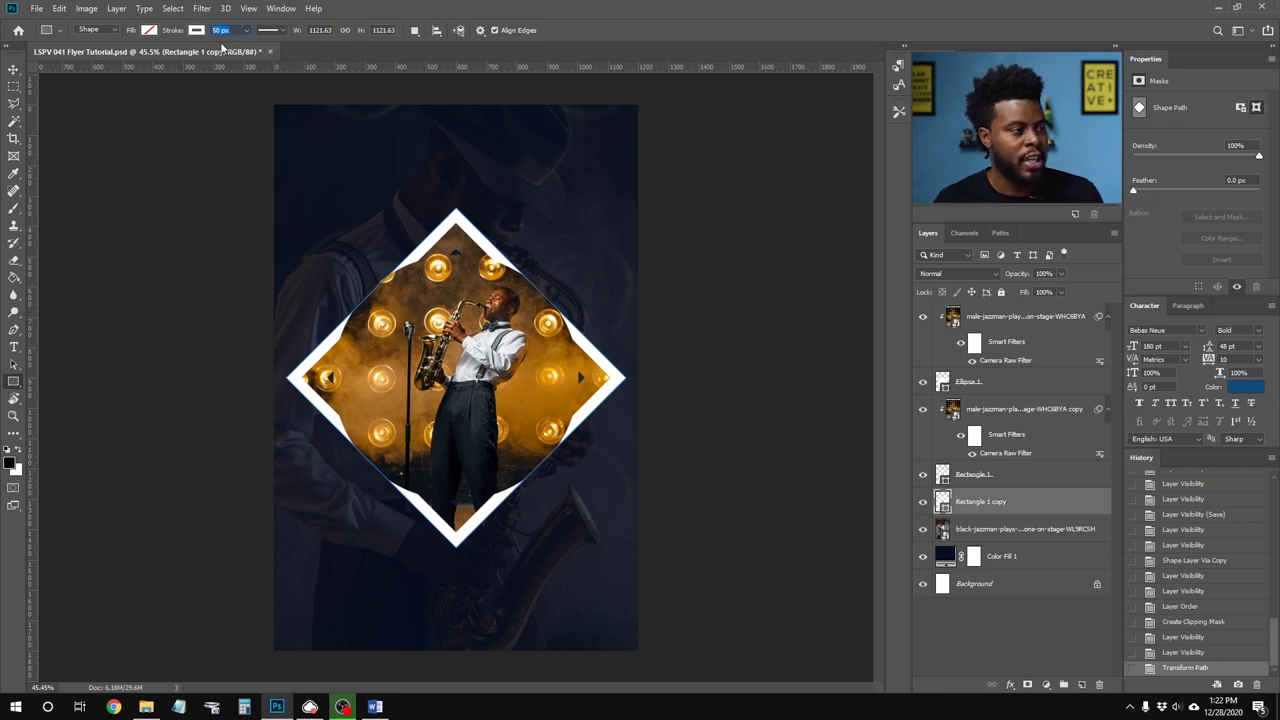
# Step: Set the shape's stroke width to 3 px, trying 5 px first
pyautogui.write('5')
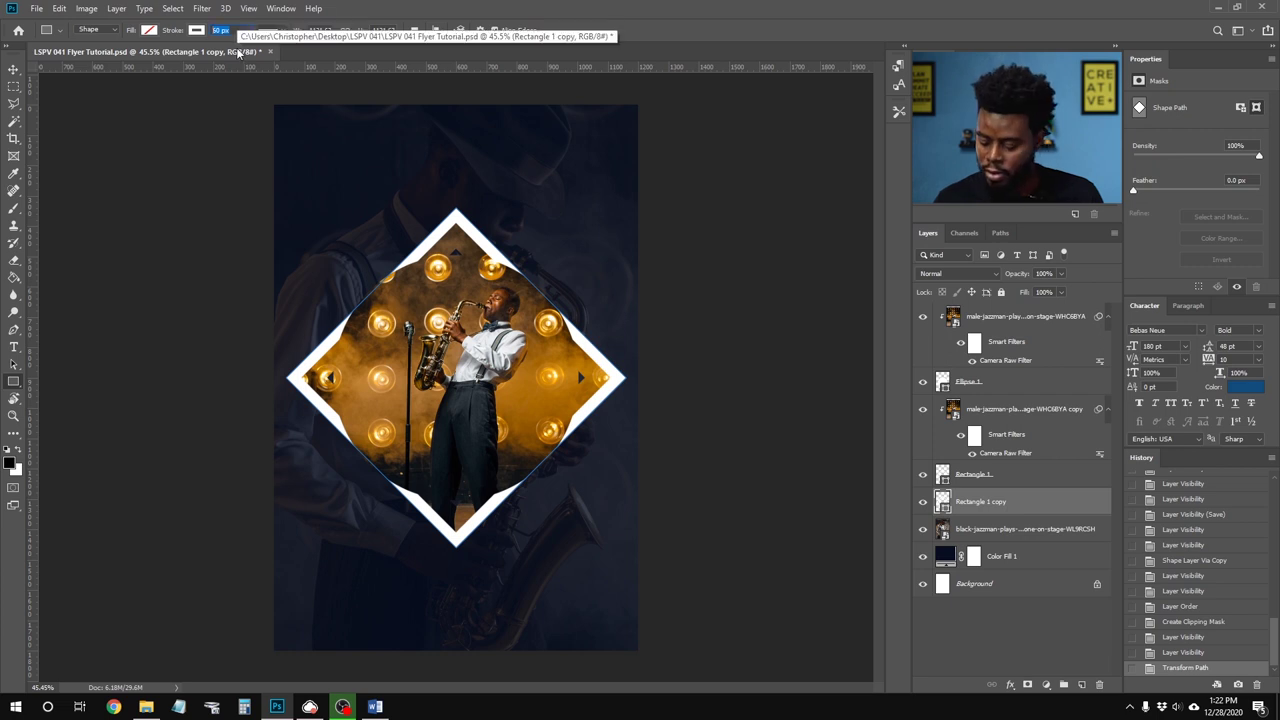
pyautogui.press('Return')
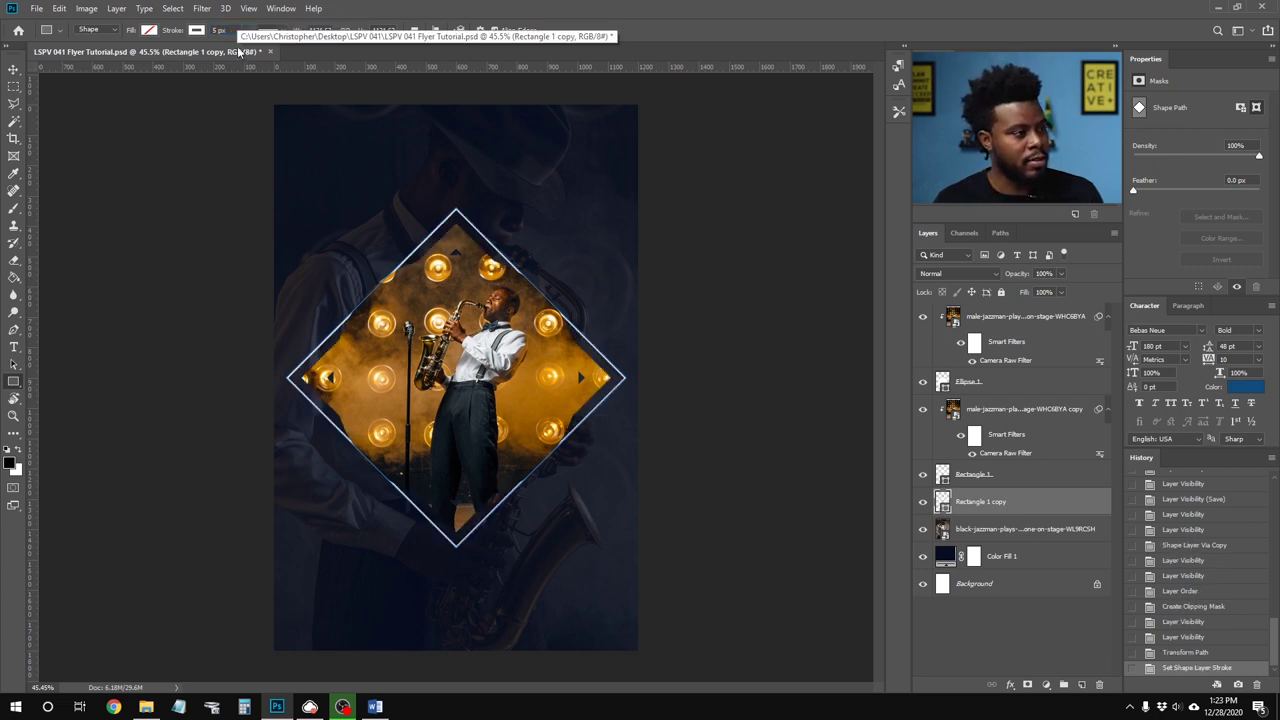
pyautogui.write('3')
pyautogui.press('Return')
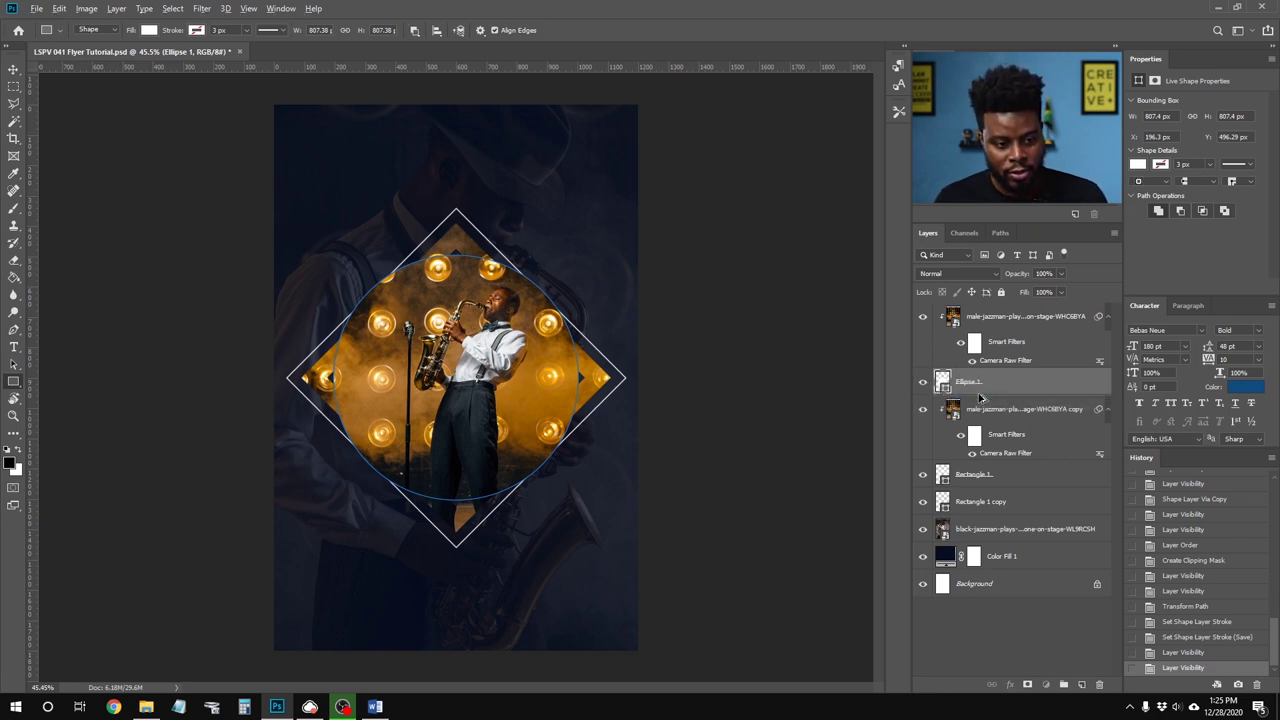
# Step: Duplicate the Ellipse 1 circle and scale the copy proportionally to 110%
pyautogui.moveTo(979, 398); pyautogui.dragTo(978, 403)
pyautogui.click(922, 410)
pyautogui.click(922, 410)
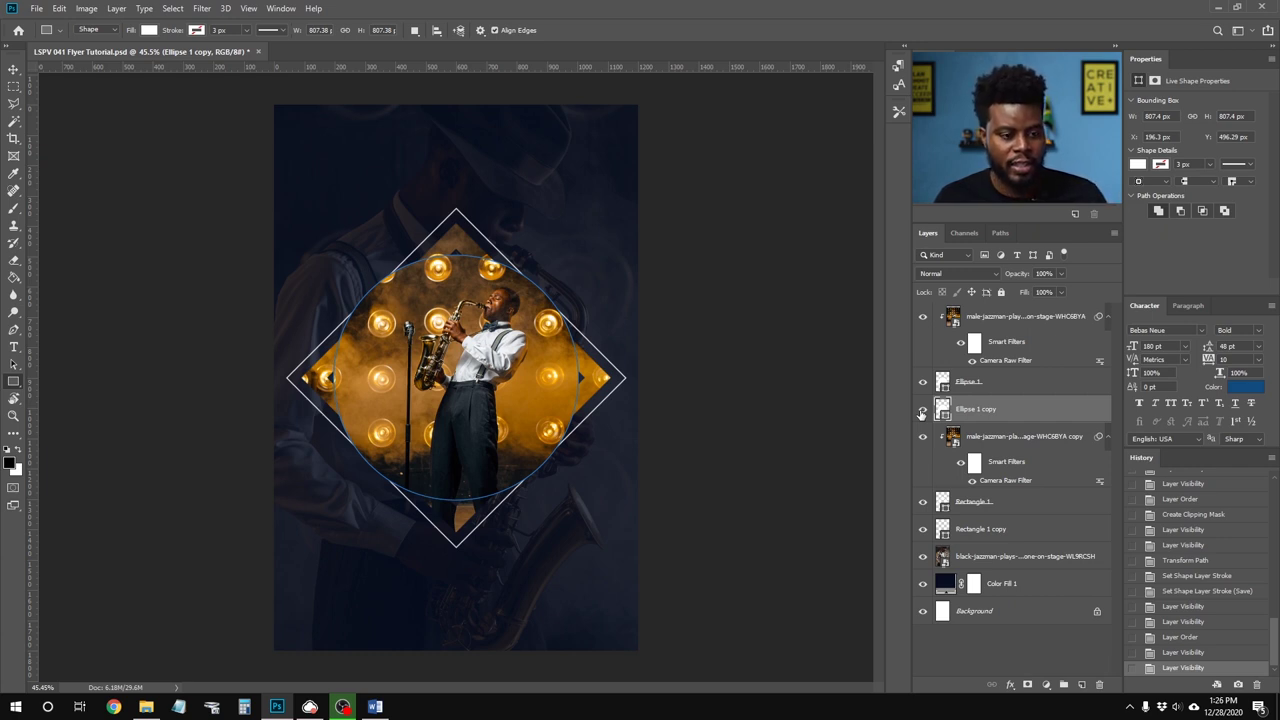
pyautogui.hotkey('ctrl', 't')
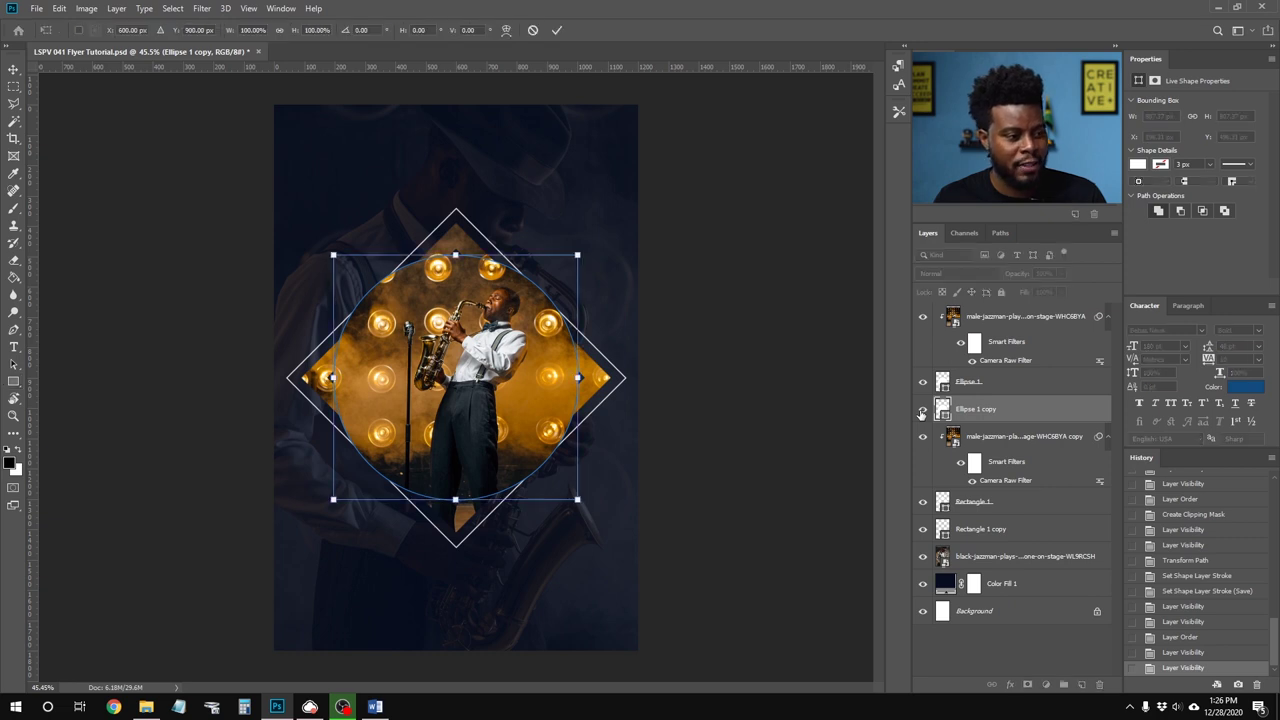
pyautogui.click(279, 31)
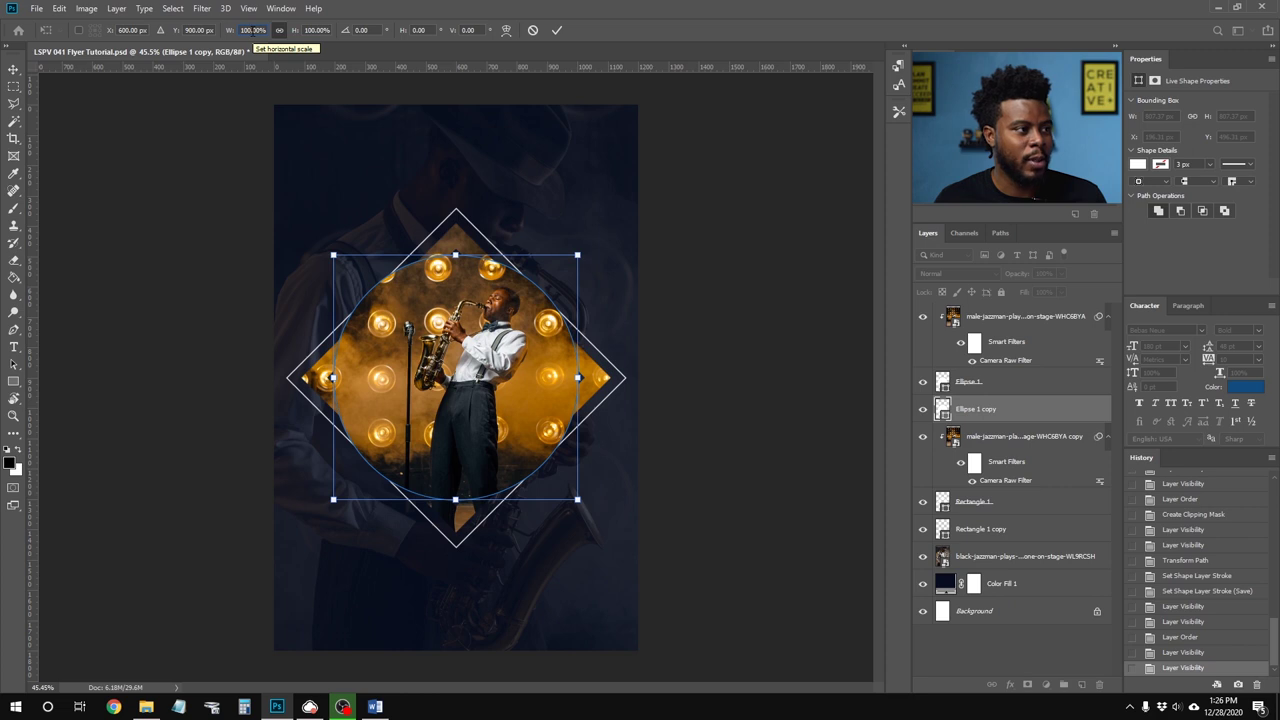
pyautogui.click(252, 31)
pyautogui.write('110')
pyautogui.press('Return')
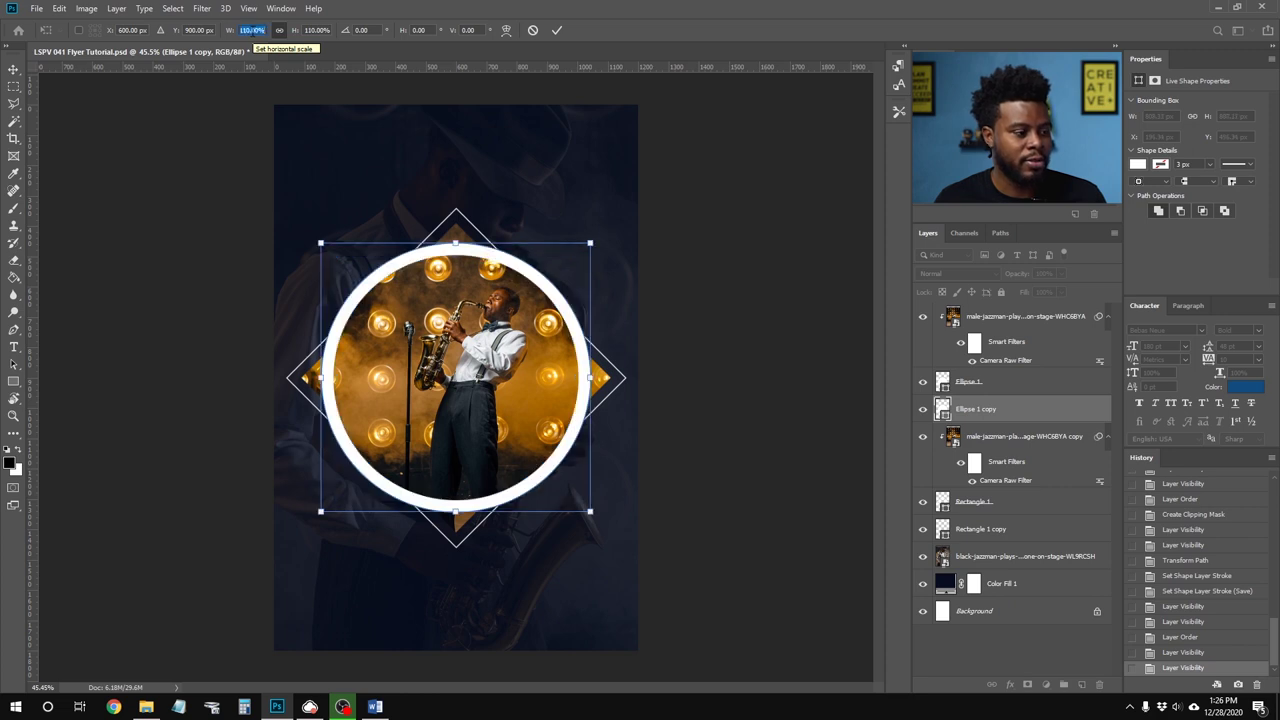
pyautogui.press('Return')
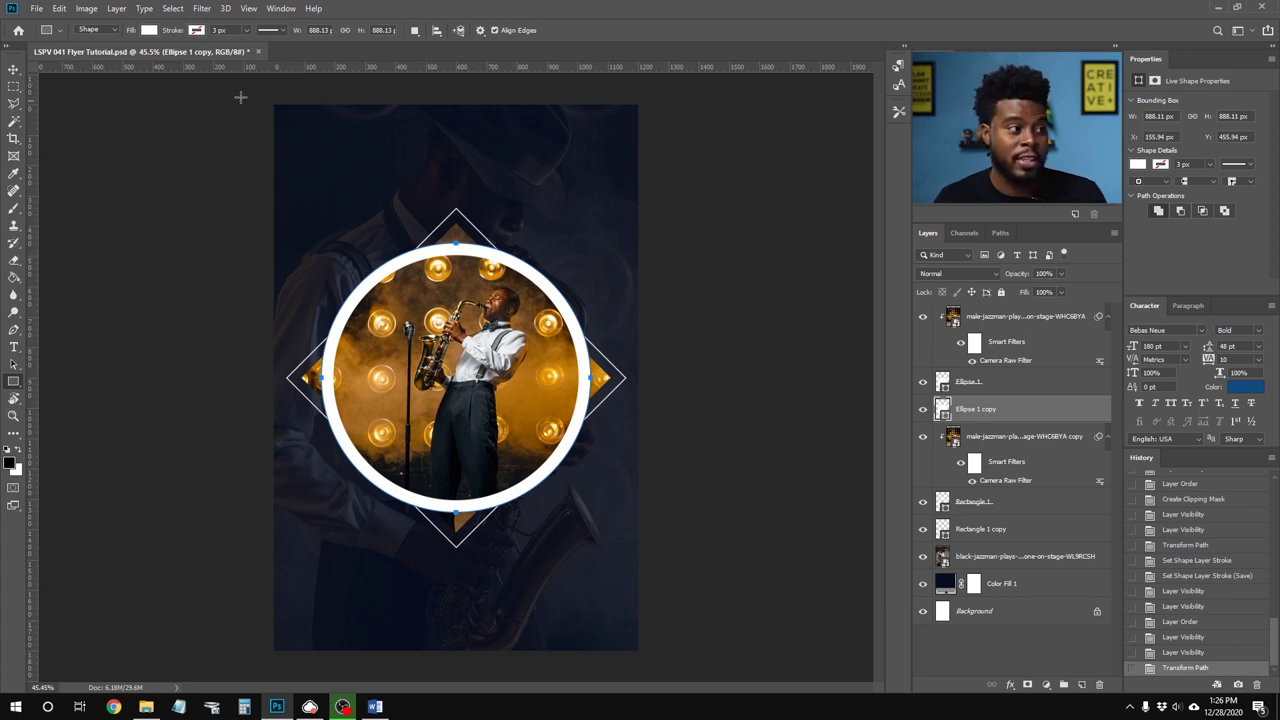
# Step: Give the circle copy no fill and an orange outline stroke
pyautogui.click(149, 30)
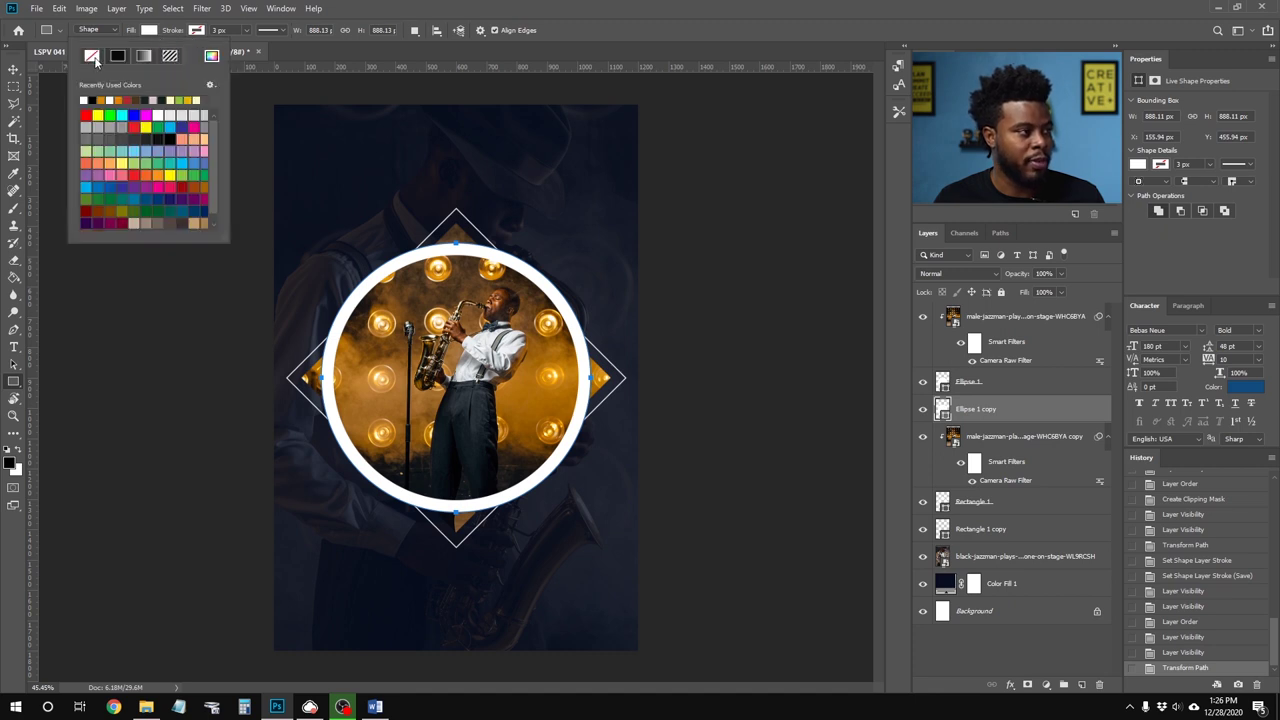
pyautogui.click(92, 57)
pyautogui.click(198, 30)
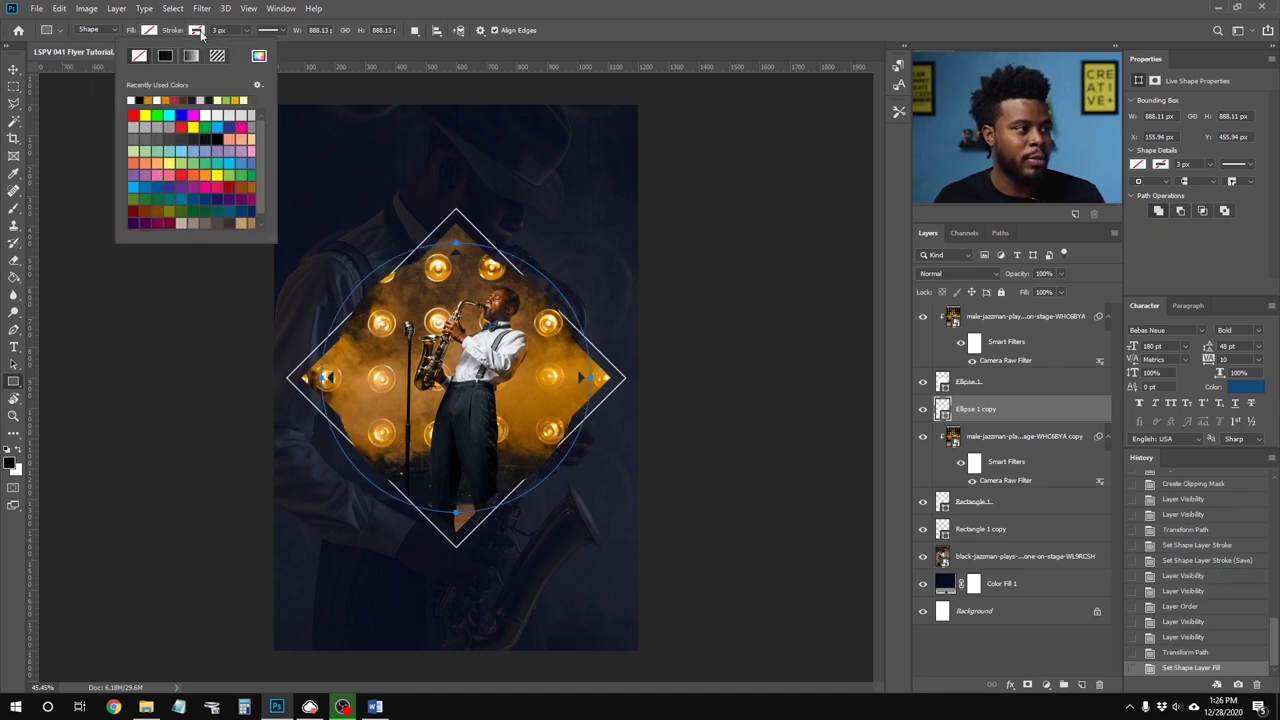
pyautogui.click(194, 175)
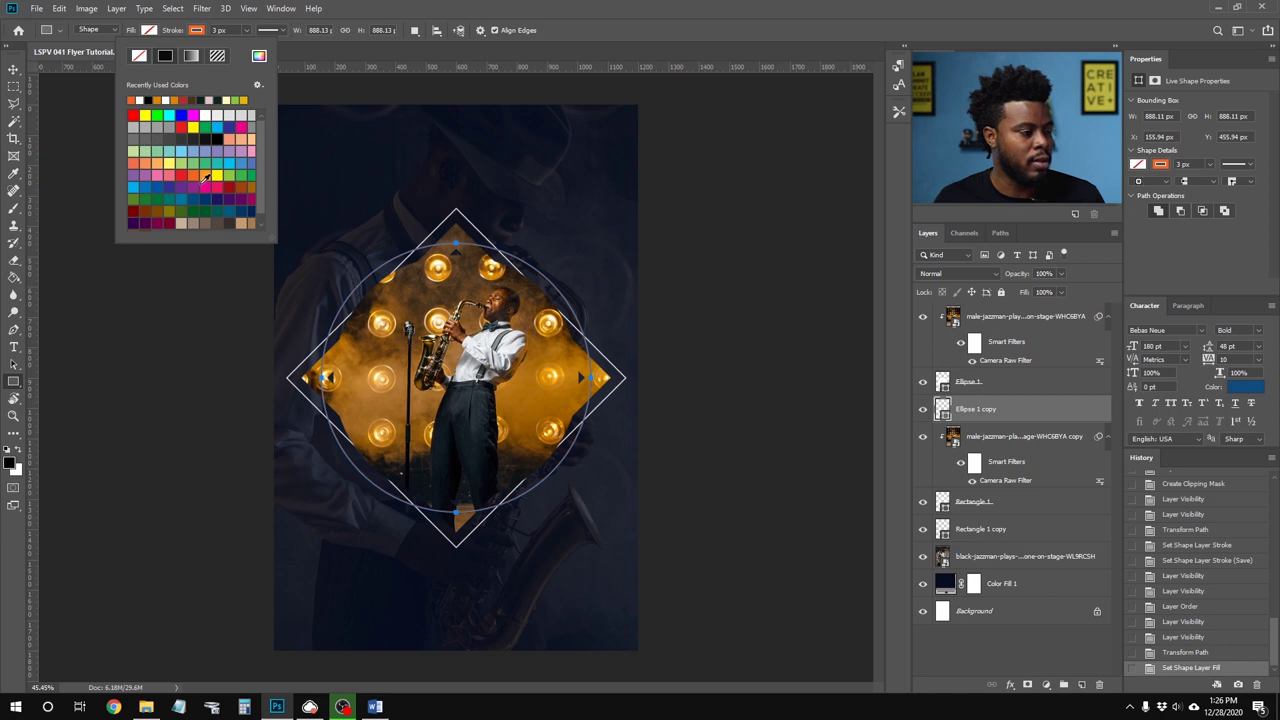
pyautogui.click(162, 99)
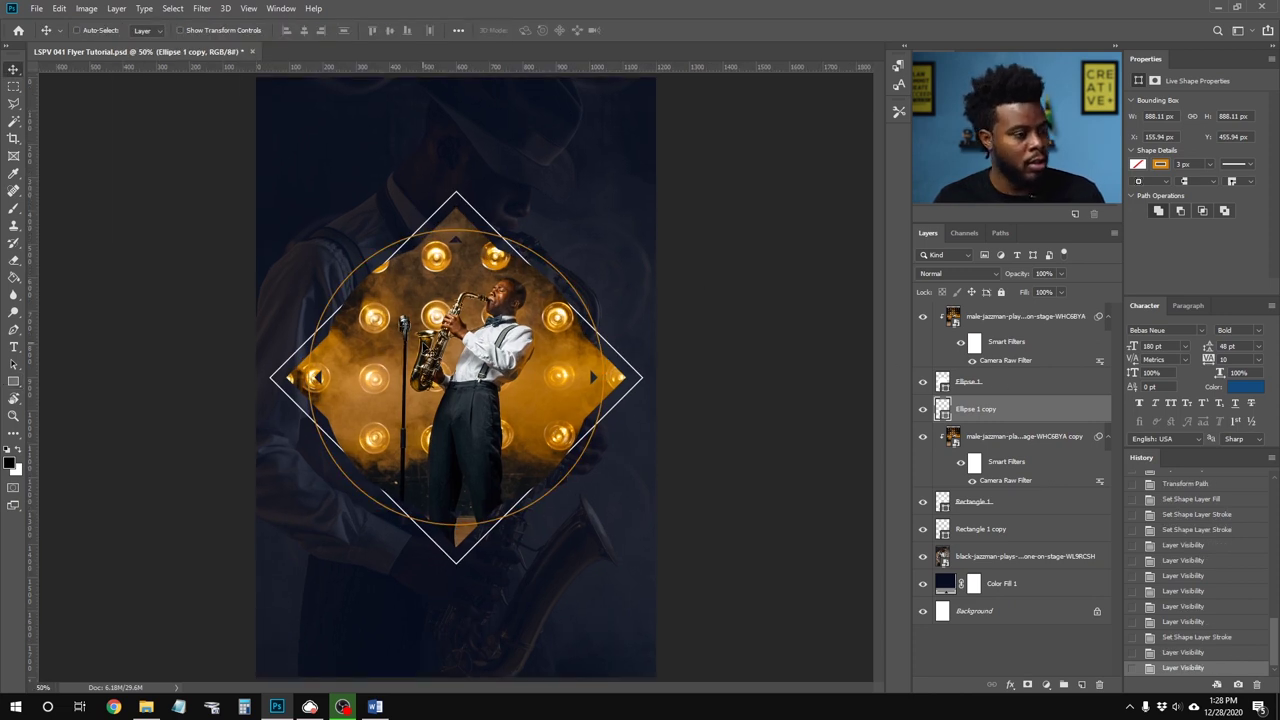
# Step: With the Shape tool active, change the circle's 3 px outline style to dashed
pyautogui.scroll(4, 406, 322)
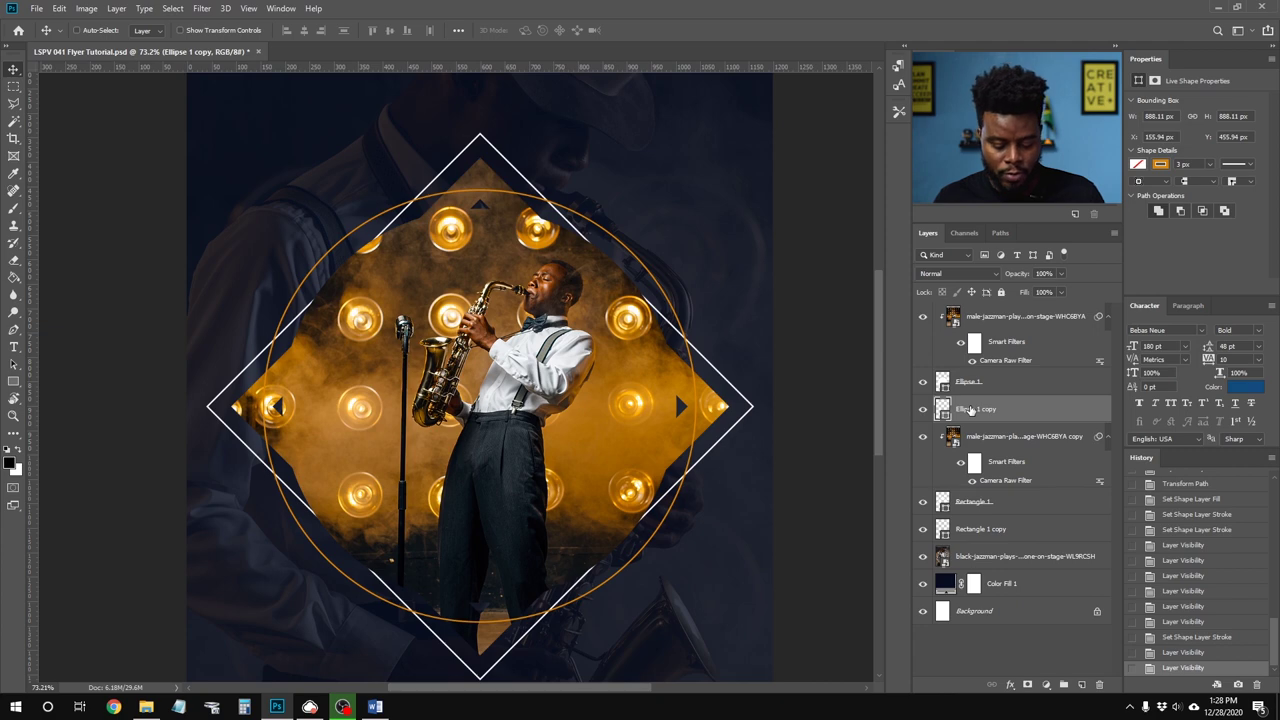
pyautogui.press('u')
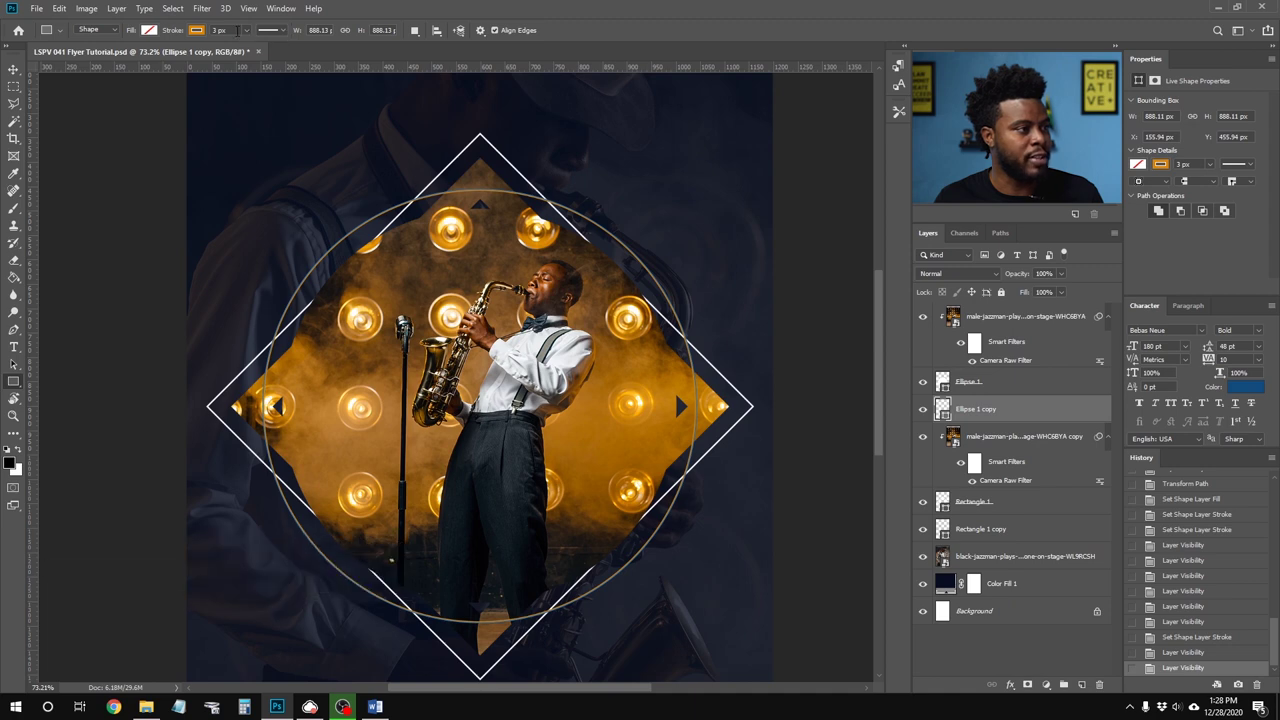
pyautogui.click(212, 30)
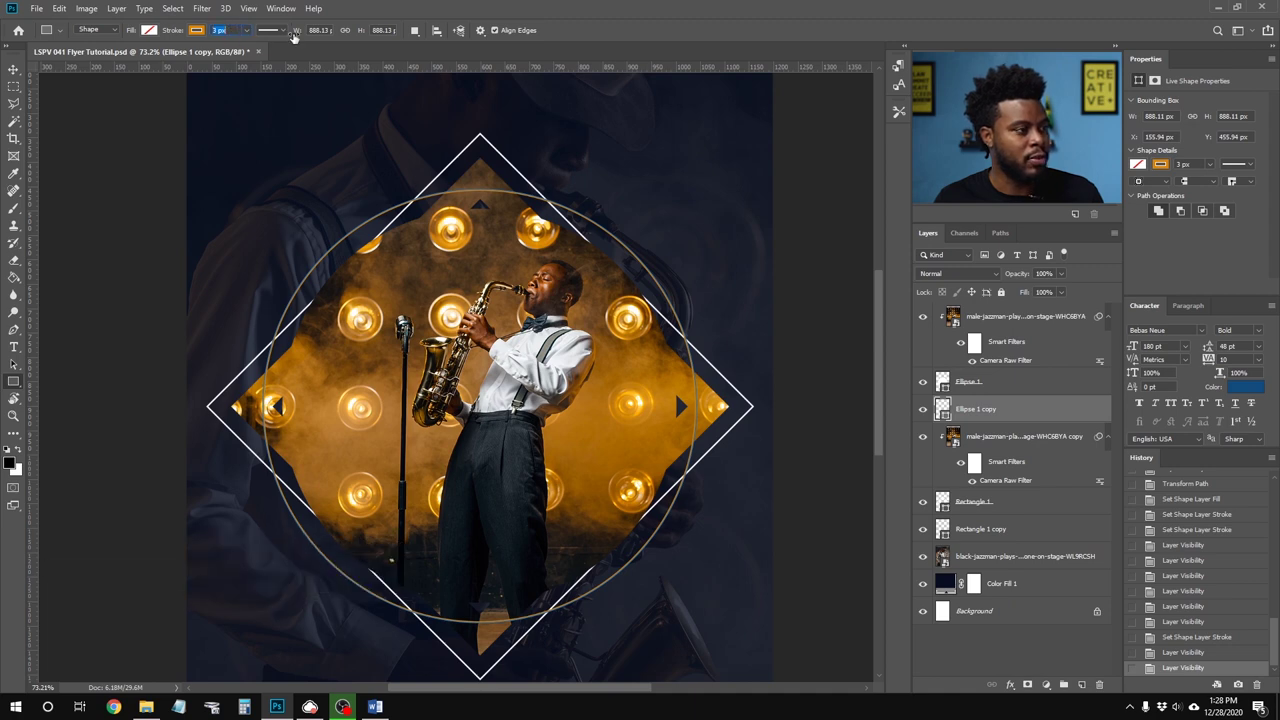
pyautogui.click(285, 31)
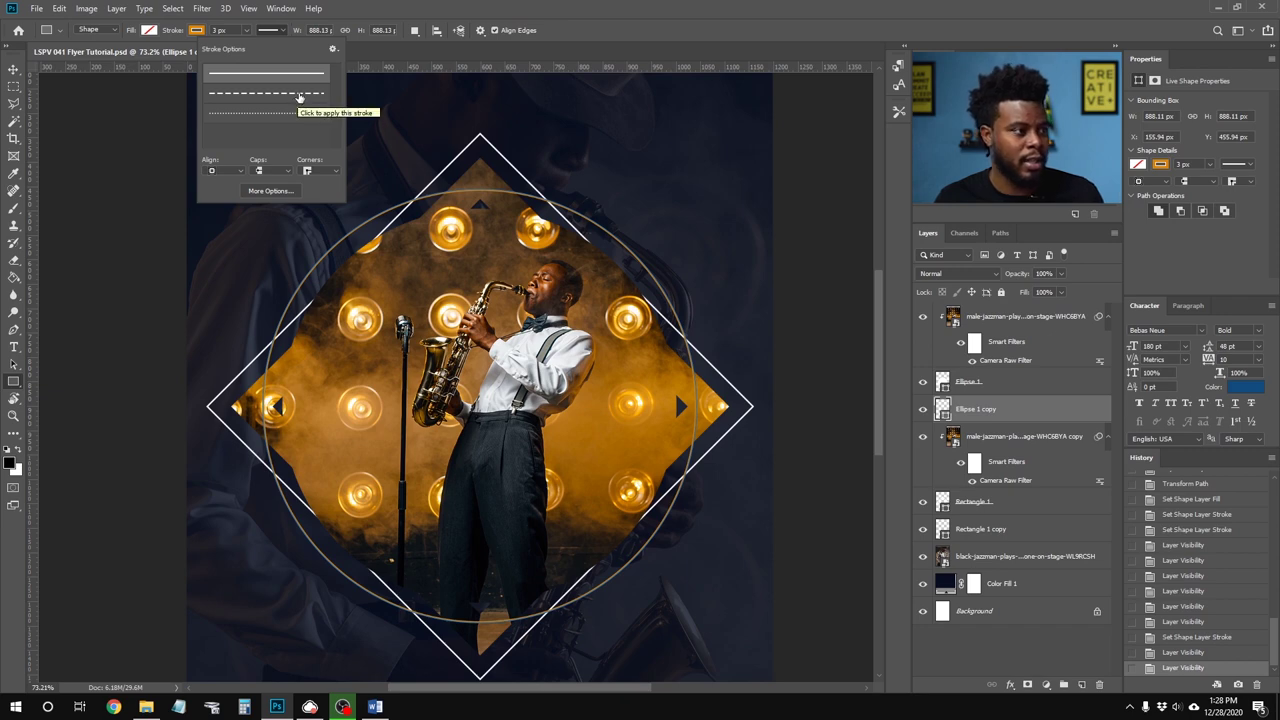
pyautogui.click(281, 95)
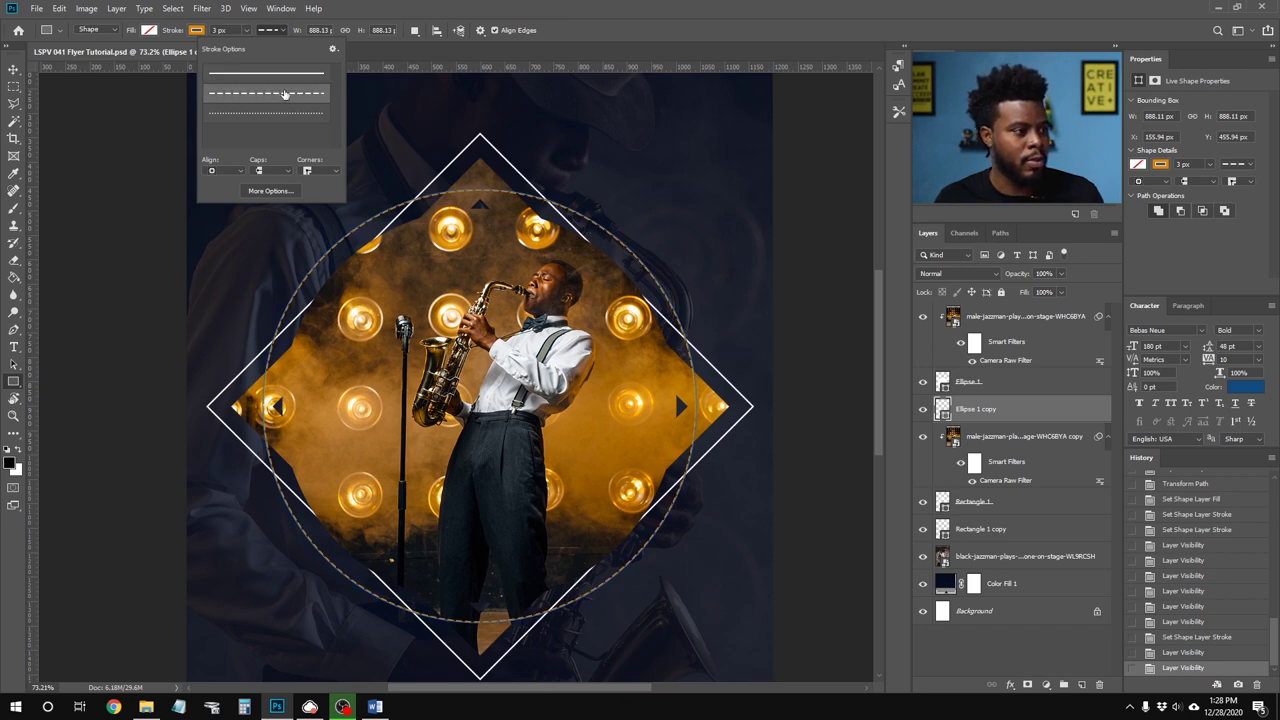
pyautogui.click(983, 408)
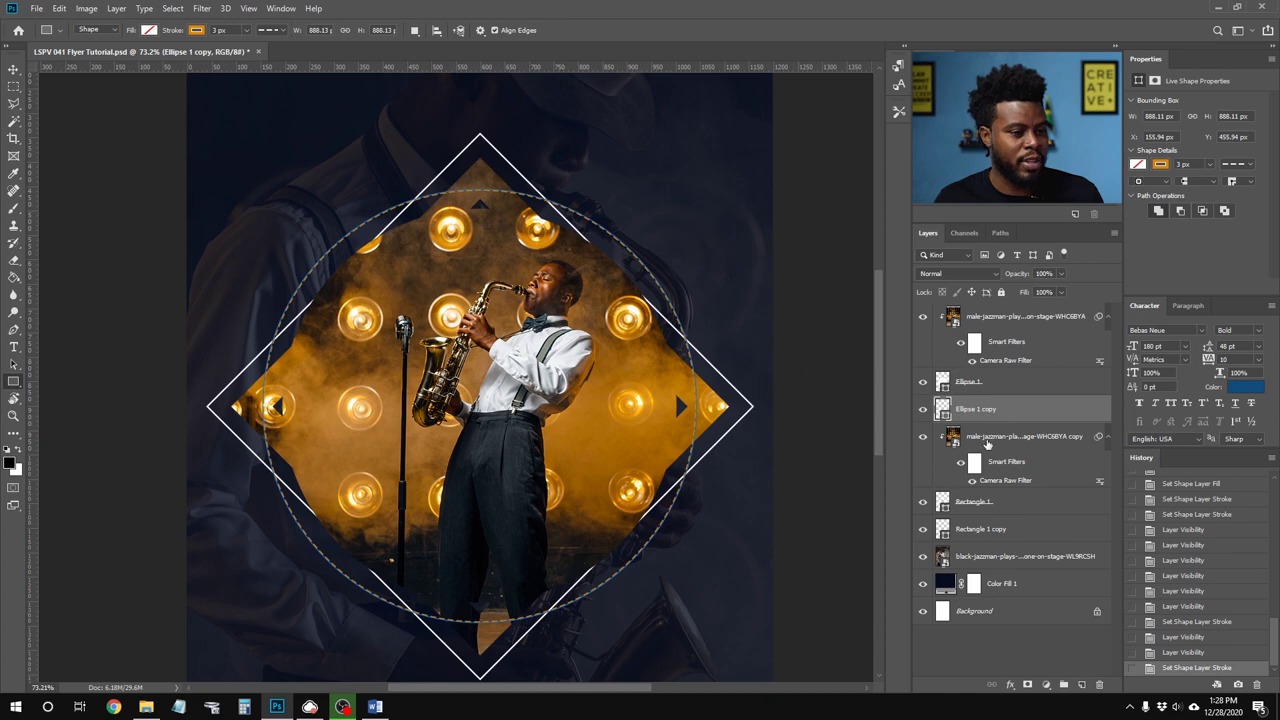
# Step: Select the stage photo copy, then the Rectangle 1 copy layer
pyautogui.click(978, 436)
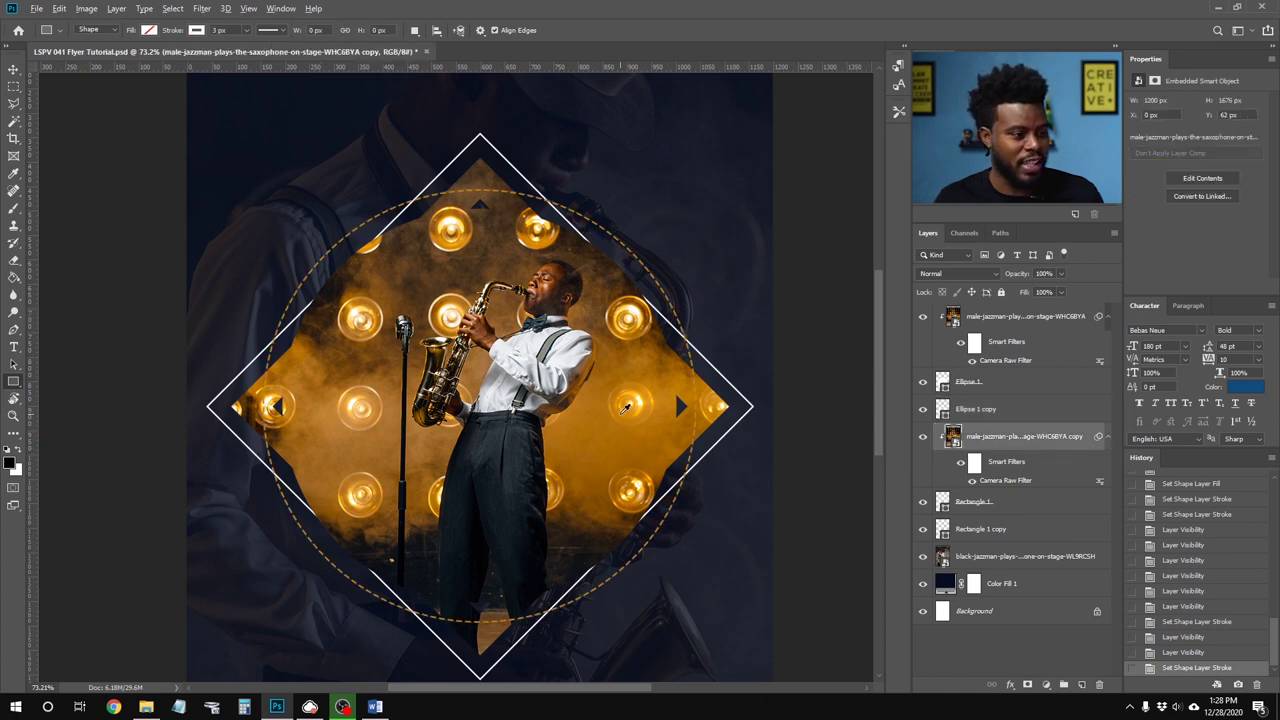
pyautogui.scroll(-5, 624, 405)
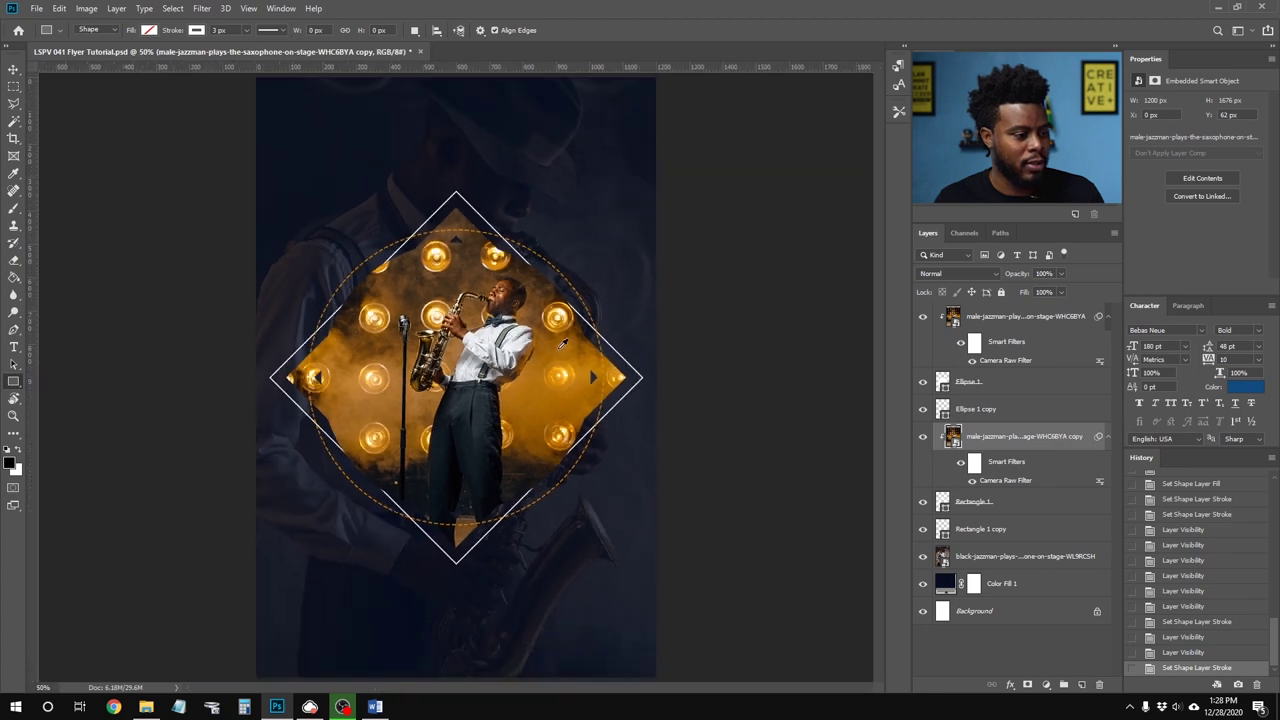
pyautogui.scroll(-1, 563, 342)
pyautogui.scroll(1, 563, 342)
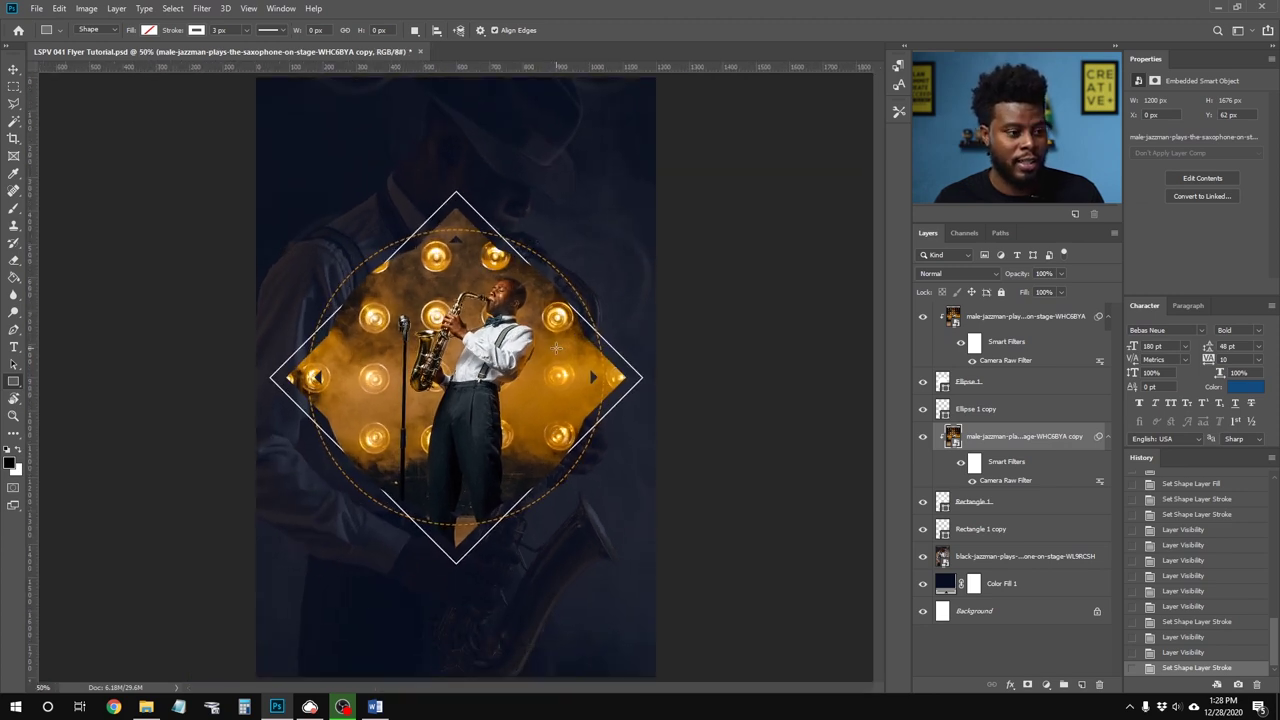
pyautogui.click(995, 530)
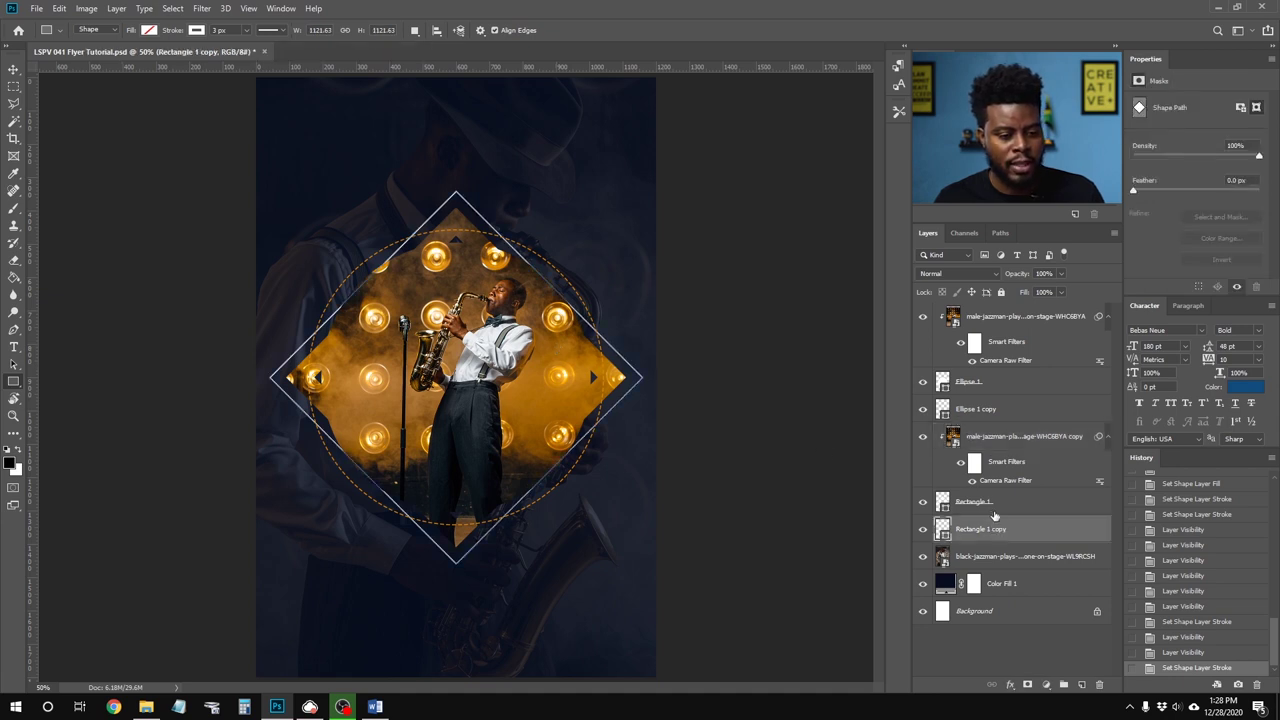
# Step: Select the layers from the square copy up to the top photo and group them
pyautogui.keyDown('shift'); pyautogui.click(1005, 318); pyautogui.keyUp('shift')
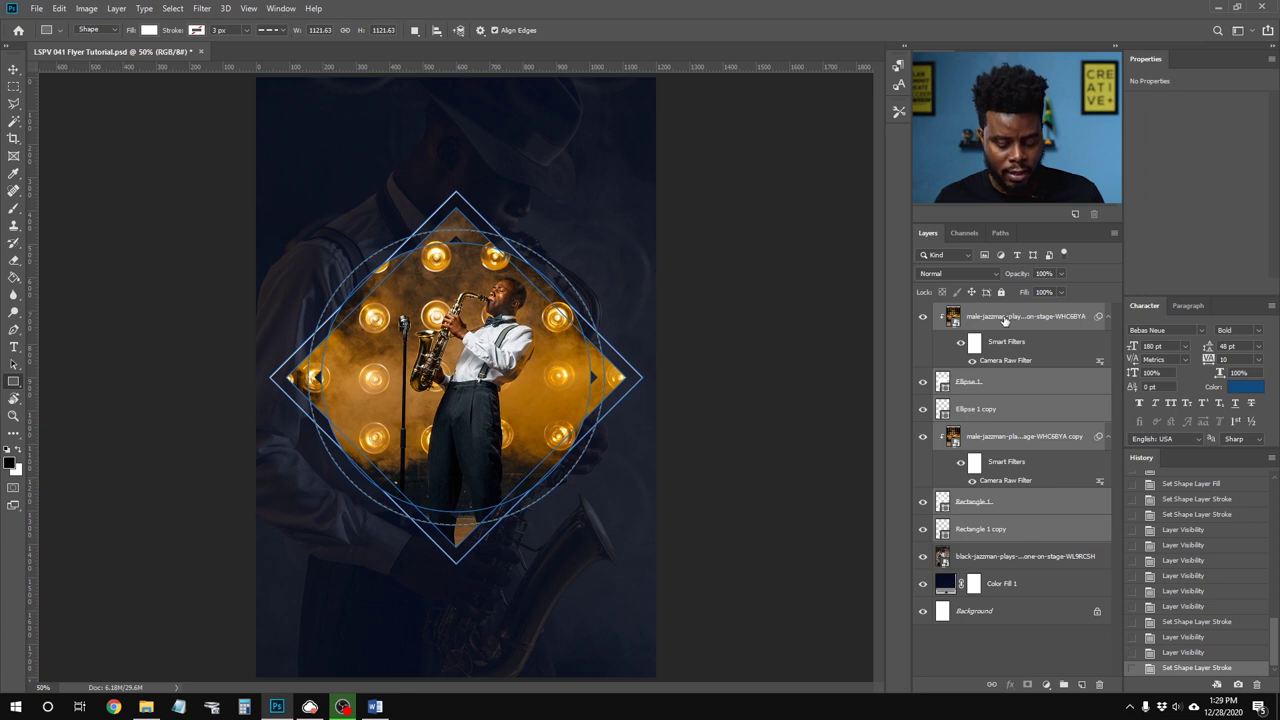
pyautogui.hotkey('ctrl', 'g')
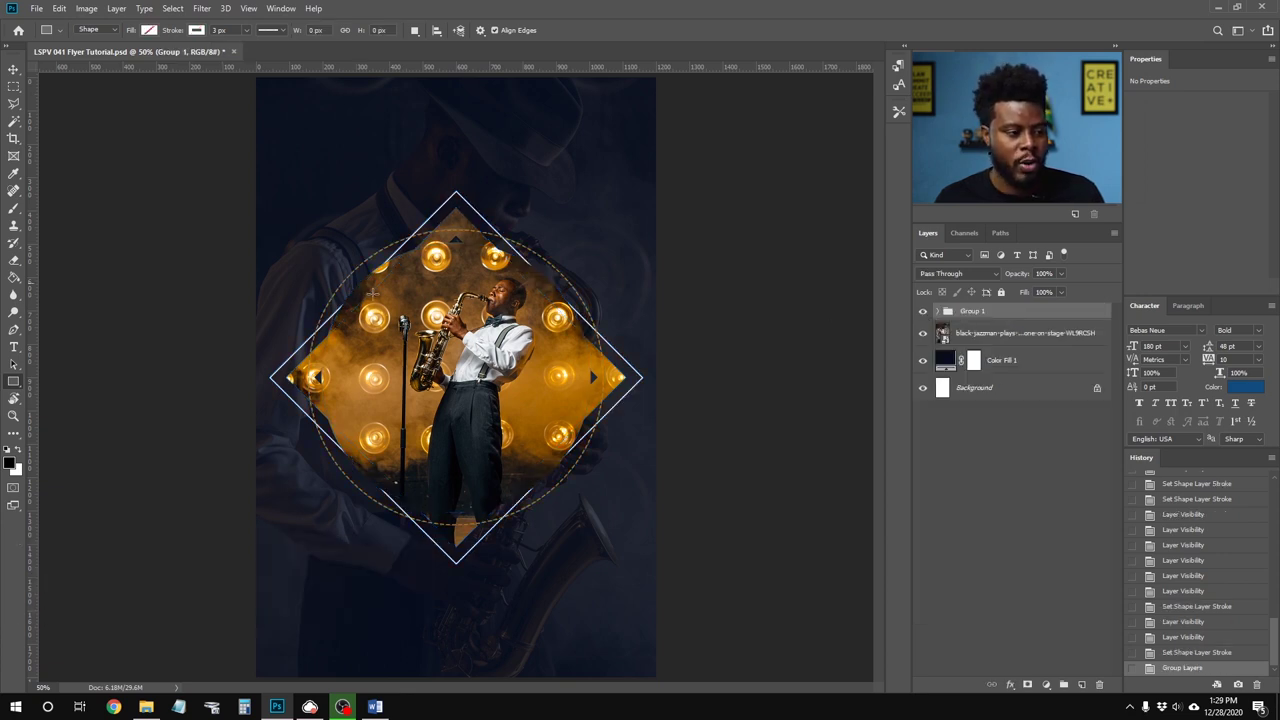
pyautogui.click(922, 311)
pyautogui.click(922, 311)
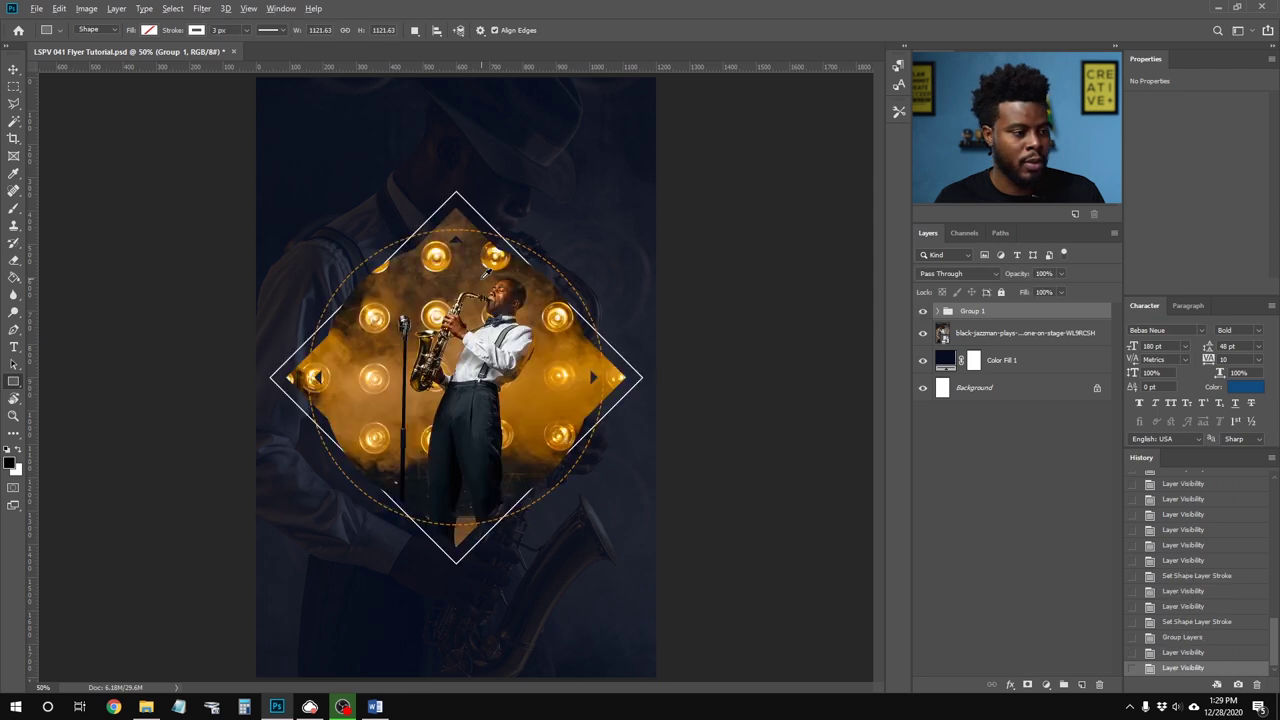
pyautogui.hotkey('ctrl', '+')
pyautogui.click(922, 311)
pyautogui.click(922, 311)
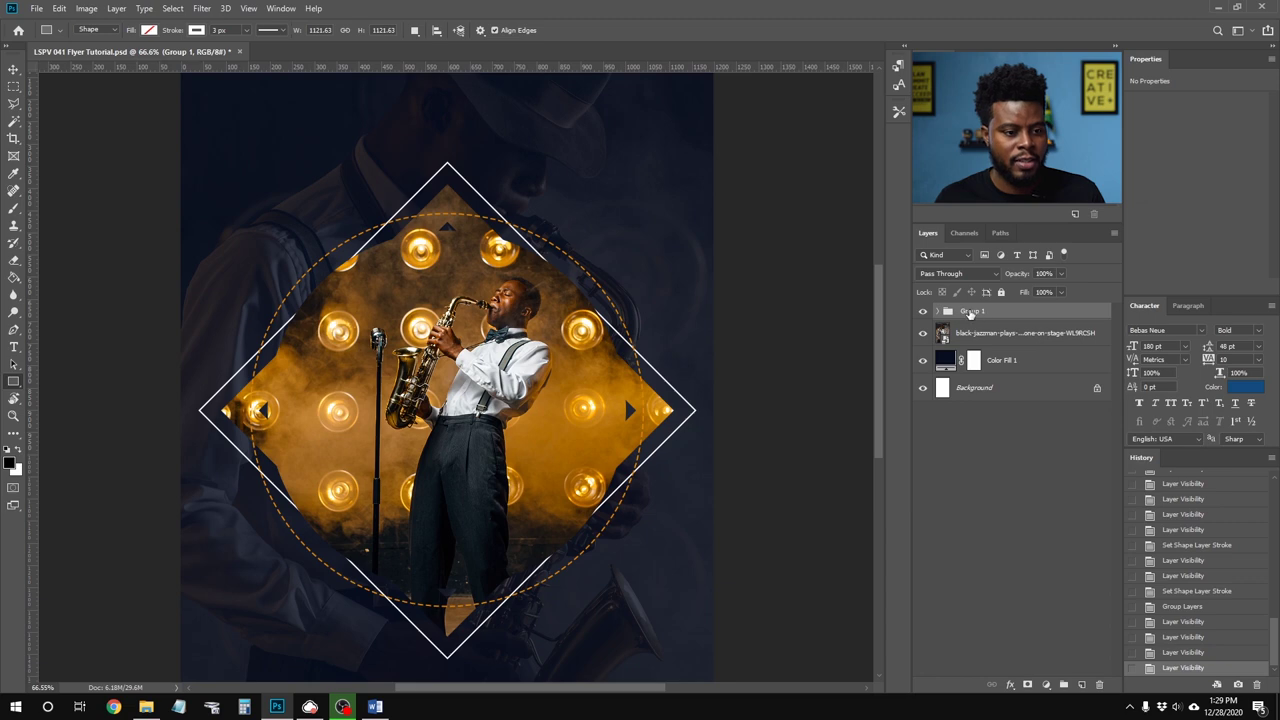
# Step: Rename the new group to 'Photo'
pyautogui.doubleClick(970, 312)
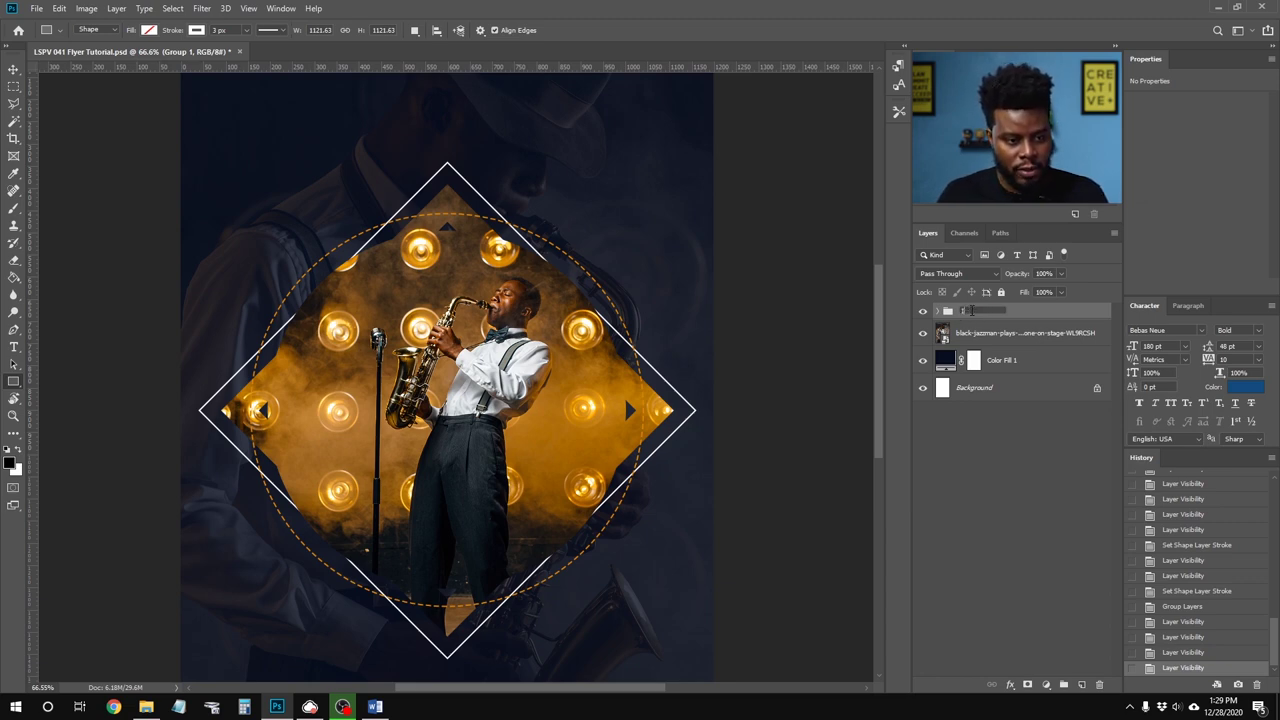
pyautogui.write('Photo')
pyautogui.press('Return')
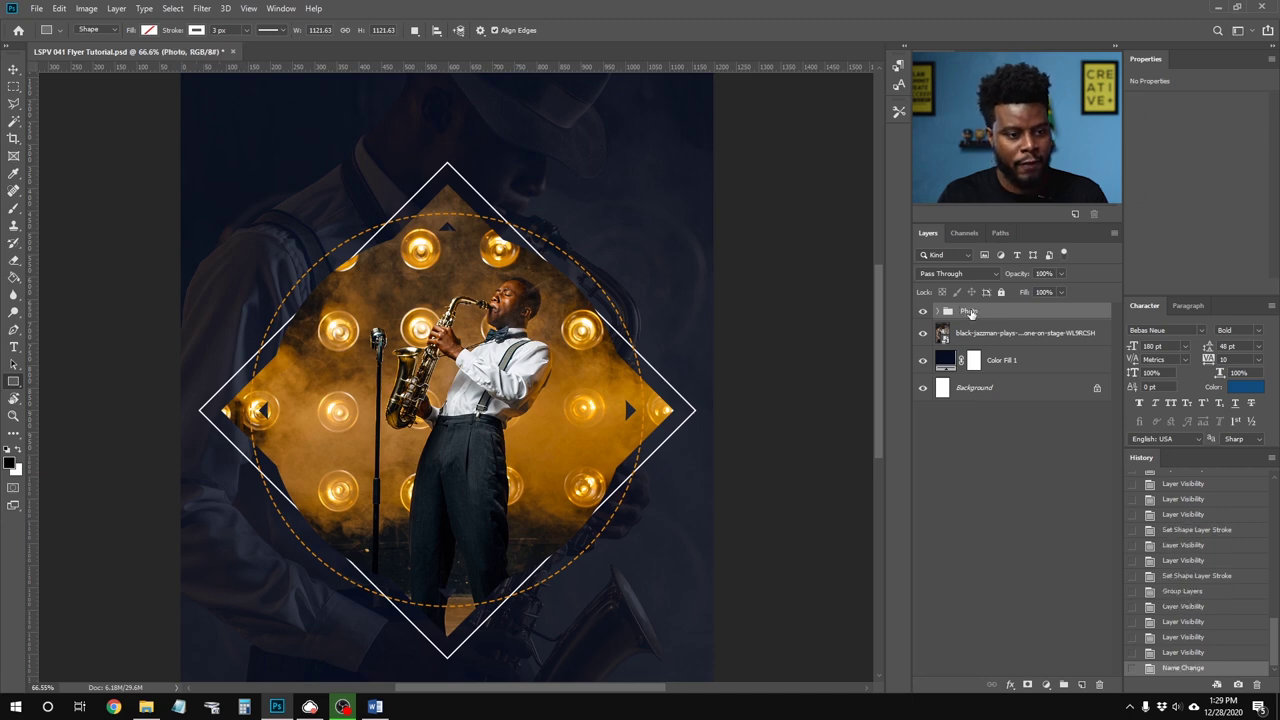
pyautogui.click(922, 311)
pyautogui.click(922, 311)
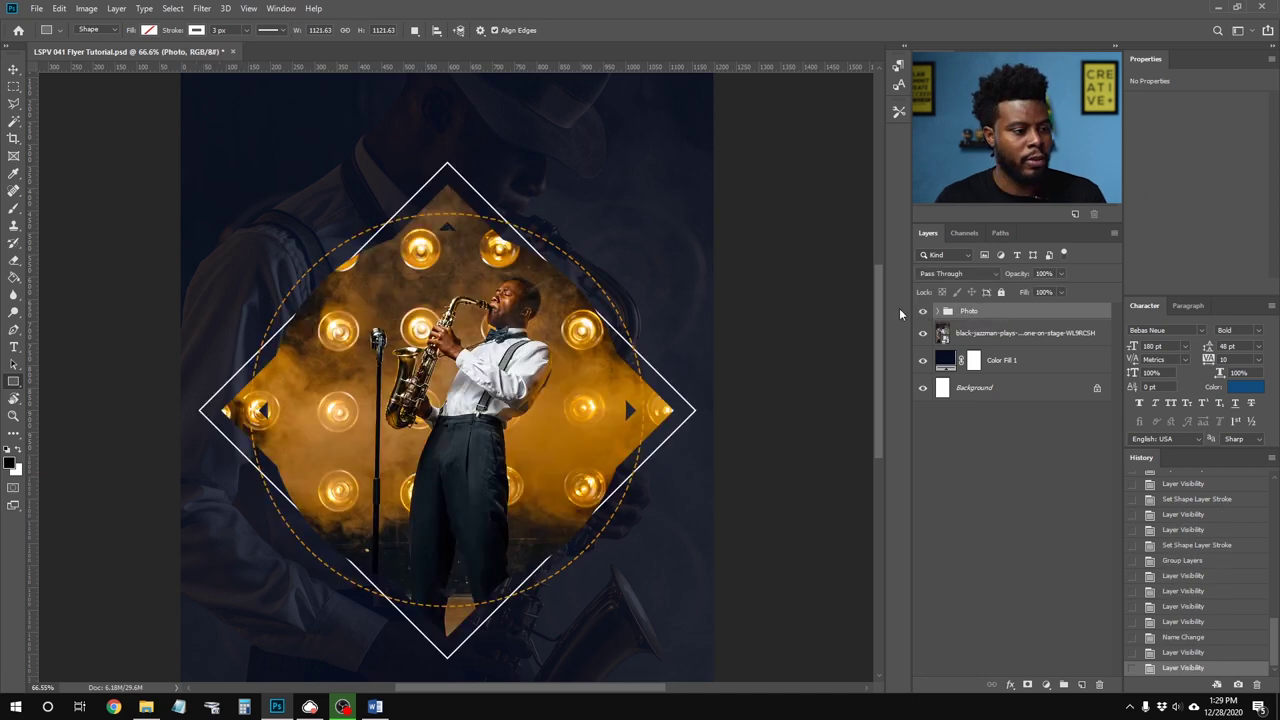
# Step: Try moving the Photo group, undo the move, and zoom out to the whole flyer
pyautogui.press('v')
pyautogui.moveTo(533, 346)
pyautogui.mouseDown()
pyautogui.moveTo(445, 370)
pyautogui.moveTo(620, 318)
pyautogui.moveTo(756, 321)
pyautogui.moveTo(762, 340)
pyautogui.moveTo(521, 328)
pyautogui.mouseUp()
pyautogui.hotkey('ctrl', 'z')
pyautogui.hotkey('ctrl', '-')
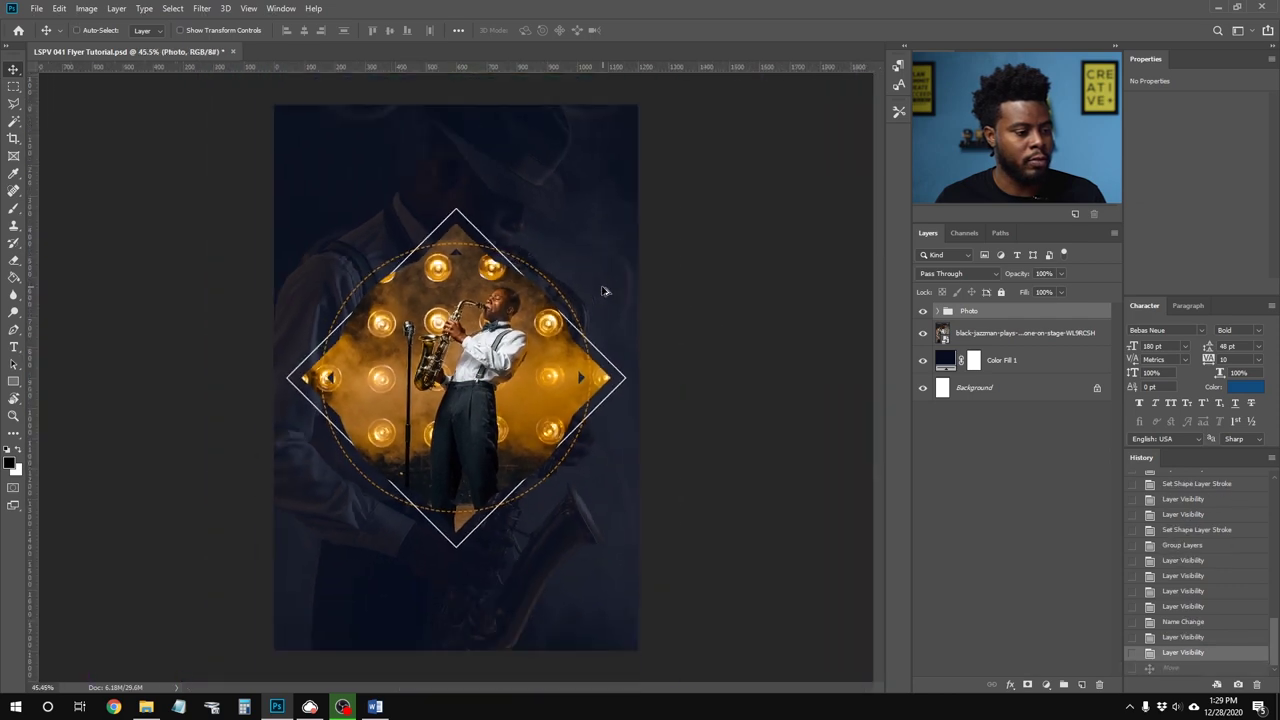
pyautogui.scroll(1, 417, 137)
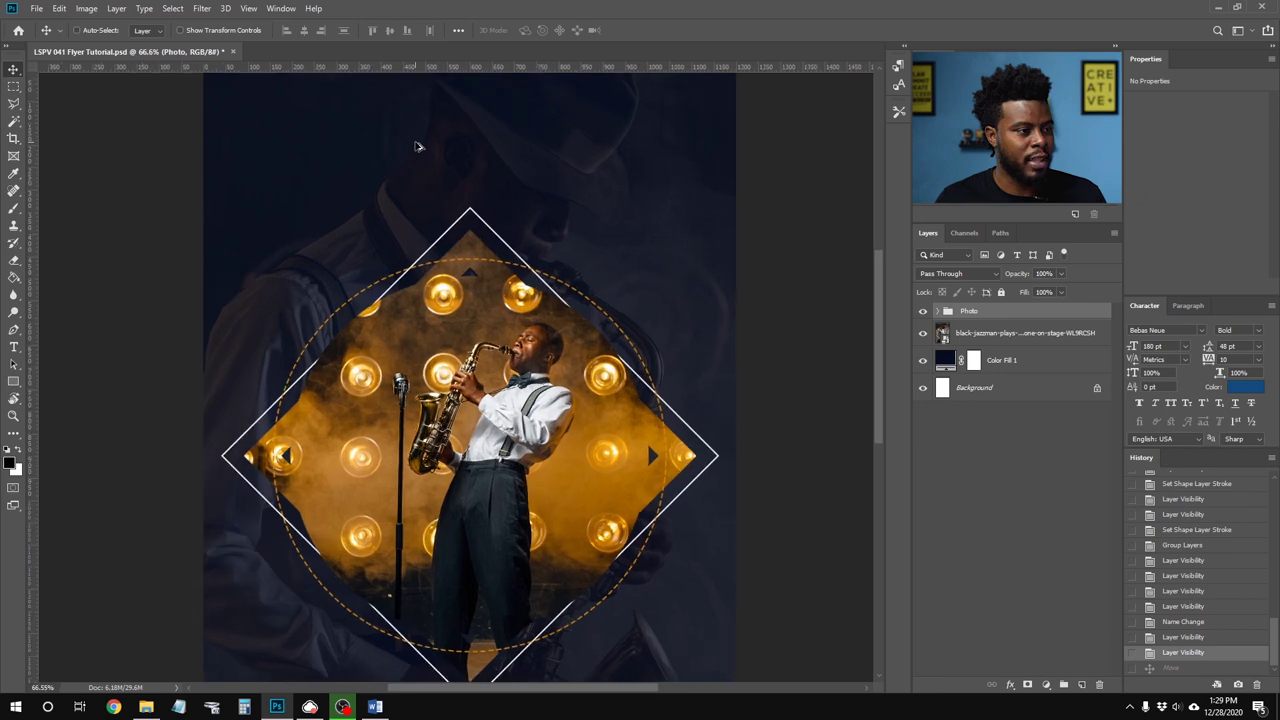
pyautogui.scroll(1, 438, 198)
pyautogui.scroll(-1, 438, 198)
pyautogui.scroll(-1, 438, 198)
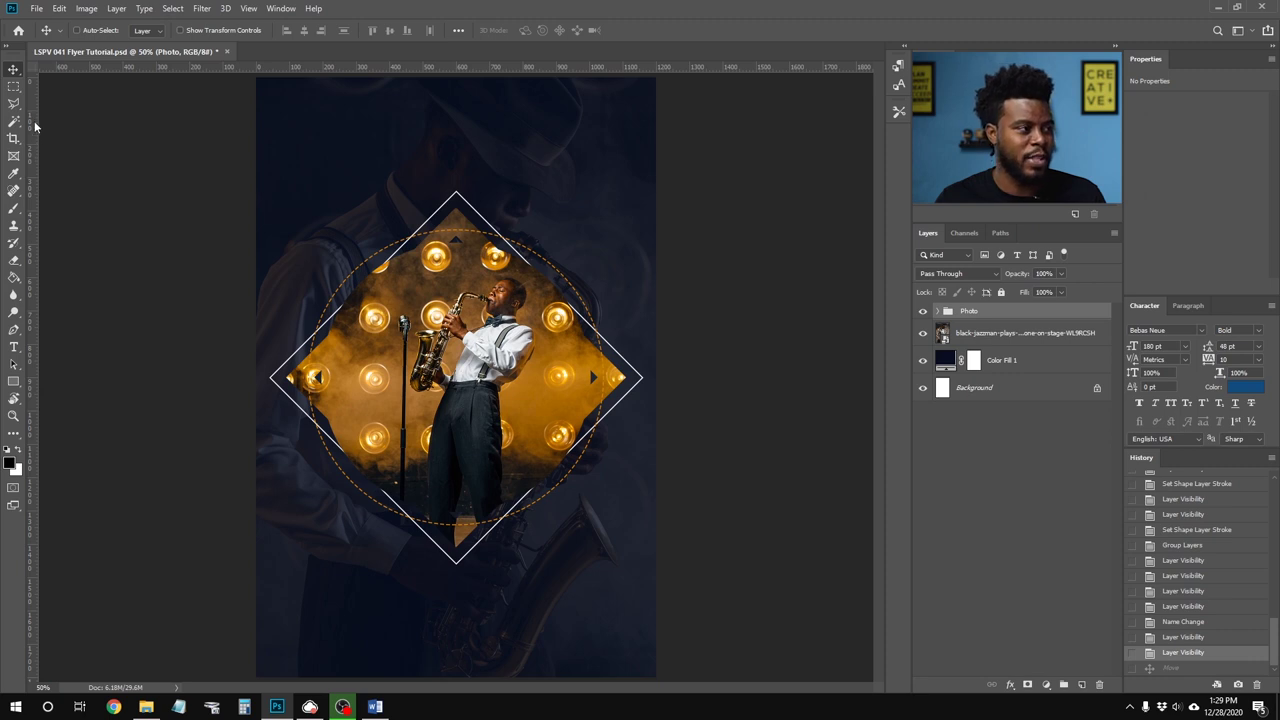
# Step: Pull vertical and horizontal margin guides in from the rulers and save the flyer
pyautogui.moveTo(35, 122); pyautogui.dragTo(283, 141)
pyautogui.moveTo(286, 141); pyautogui.dragTo(289, 139)
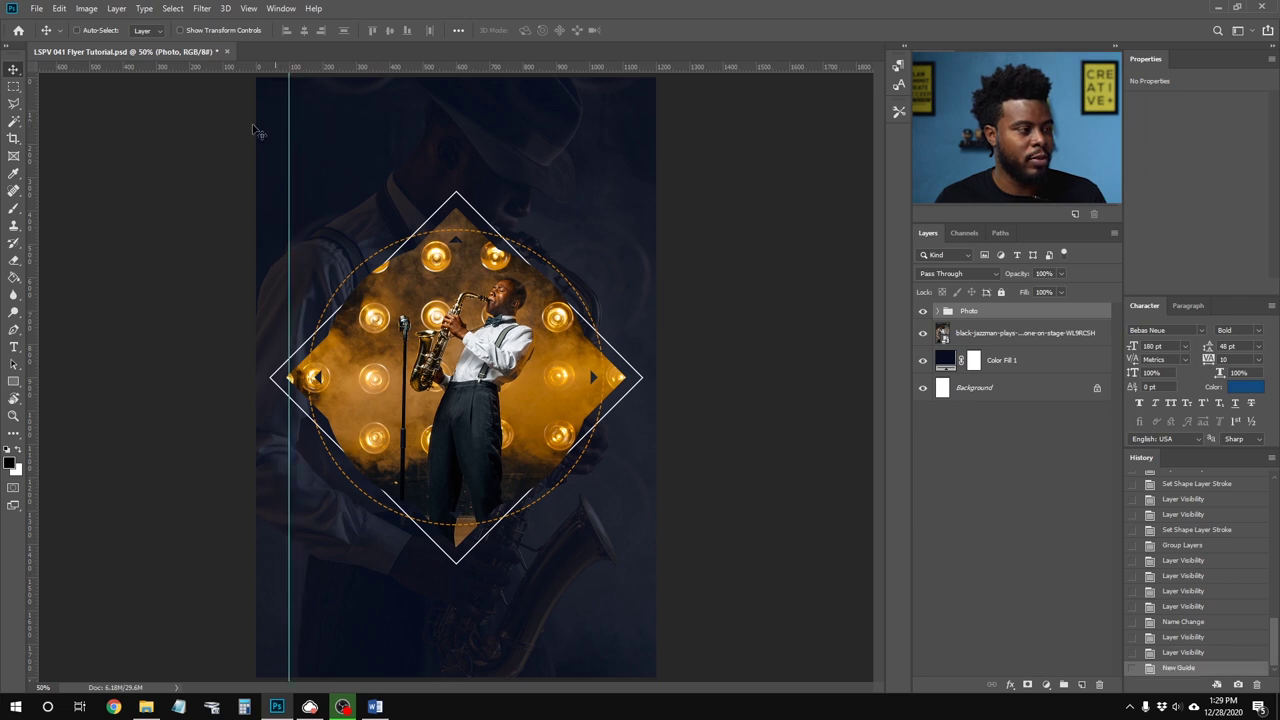
pyautogui.moveTo(33, 121); pyautogui.dragTo(626, 127)
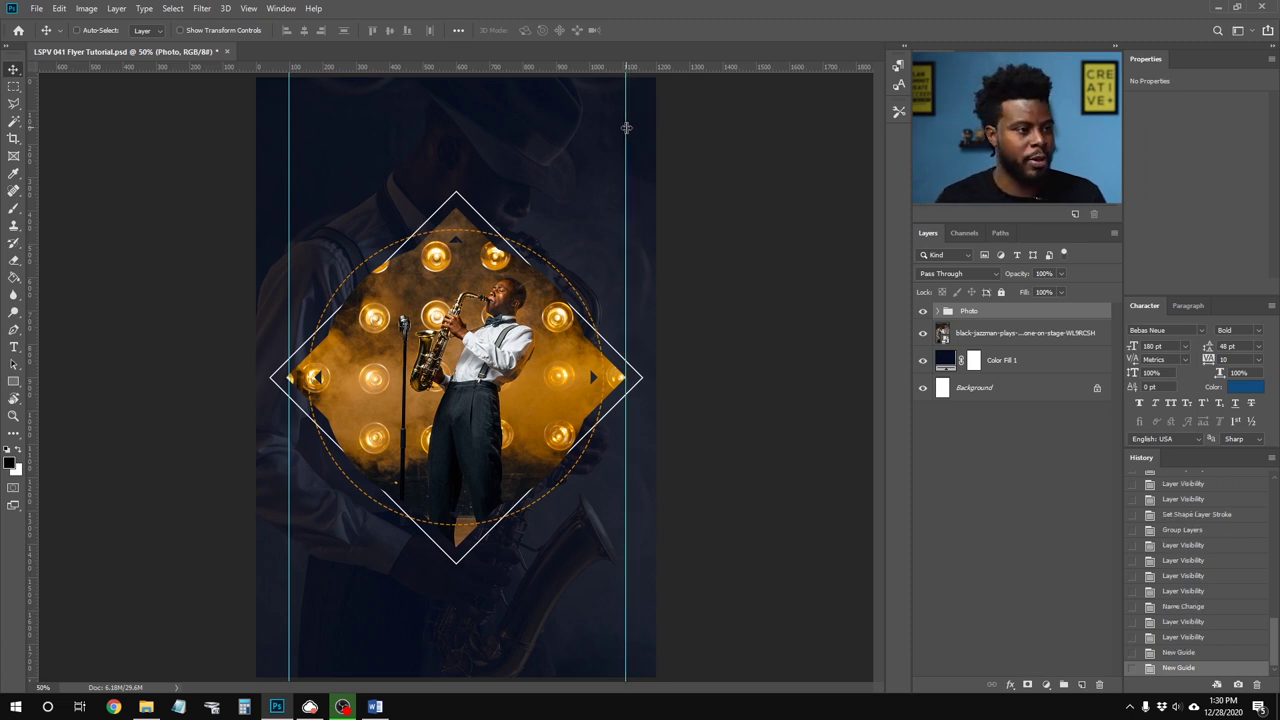
pyautogui.moveTo(519, 69); pyautogui.dragTo(552, 677)
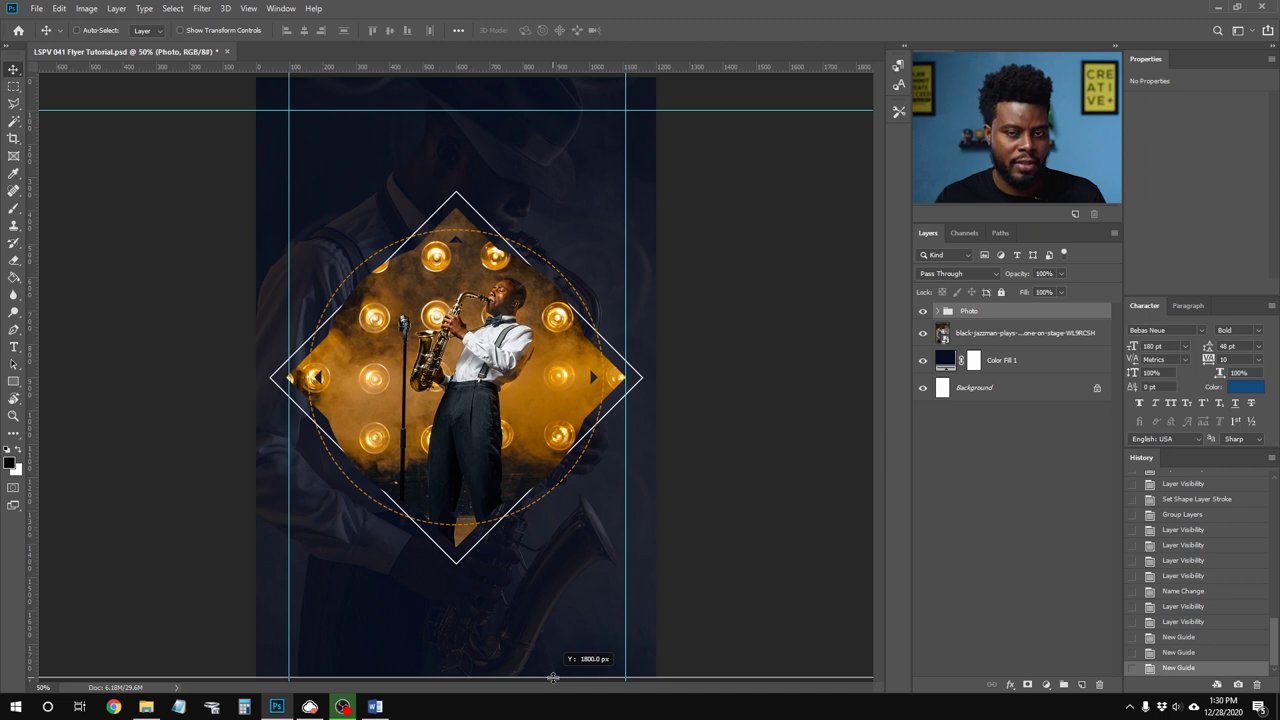
pyautogui.moveTo(552, 677); pyautogui.dragTo(552, 645)
pyautogui.hotkey('ctrl', 's')
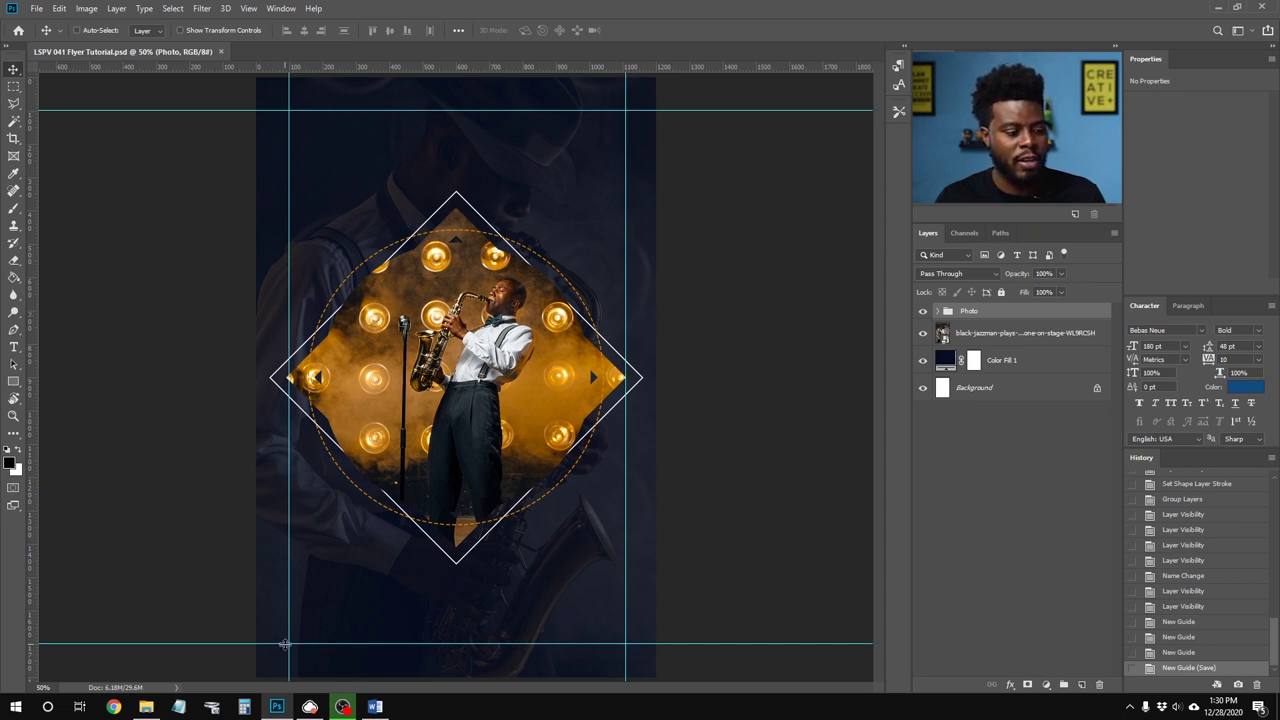
# Step: Select the Photo group with the Background and centre it horizontally on the page
pyautogui.click(923, 311)
pyautogui.click(923, 311)
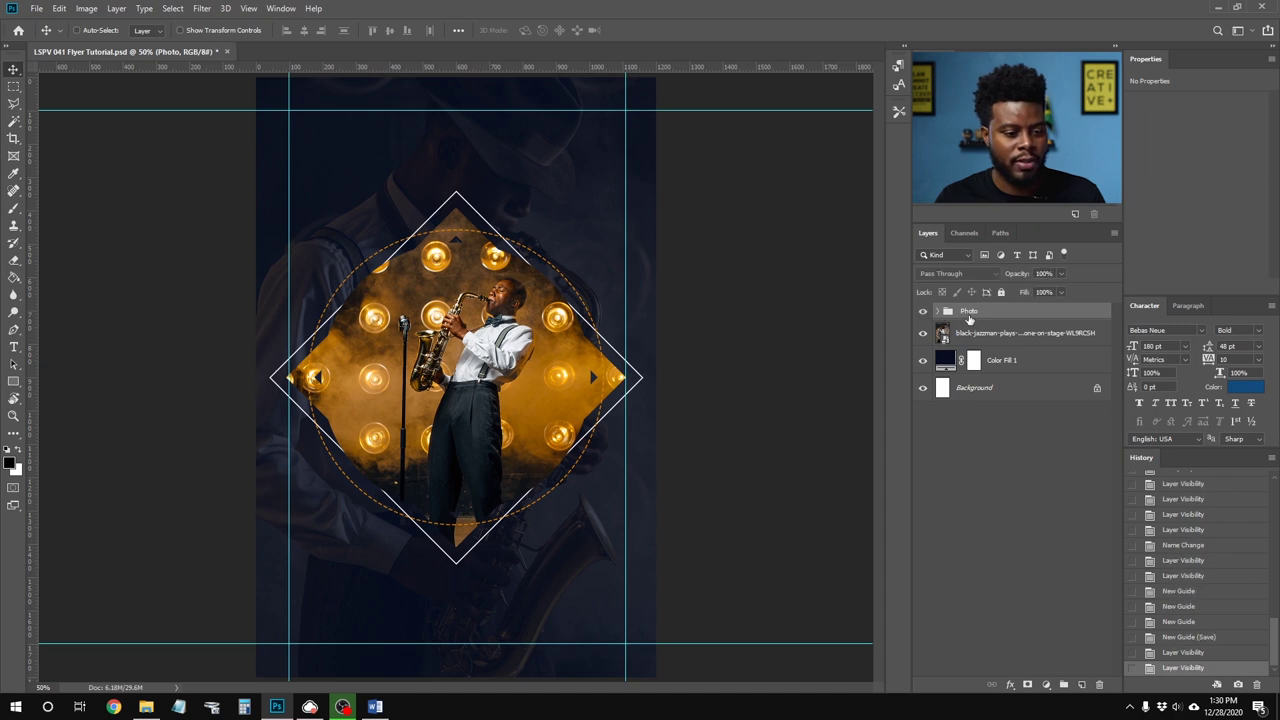
pyautogui.click(987, 388)
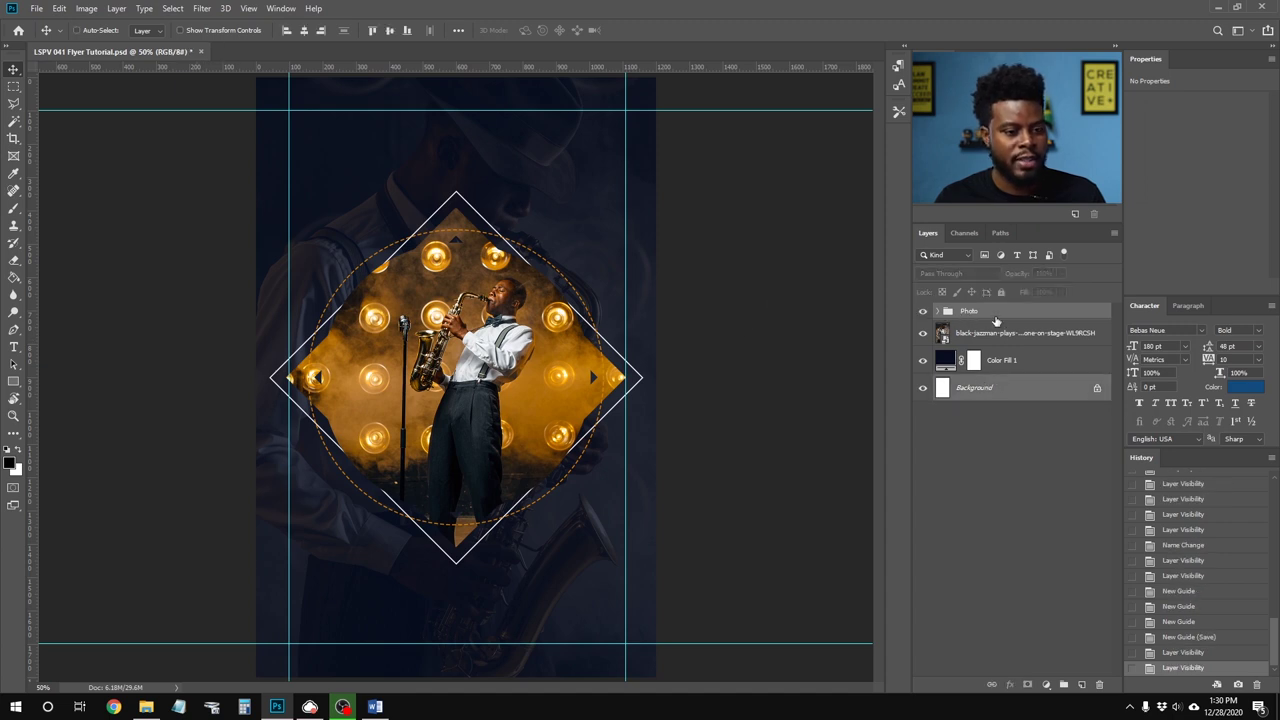
pyautogui.click(998, 317)
pyautogui.click(1005, 393)
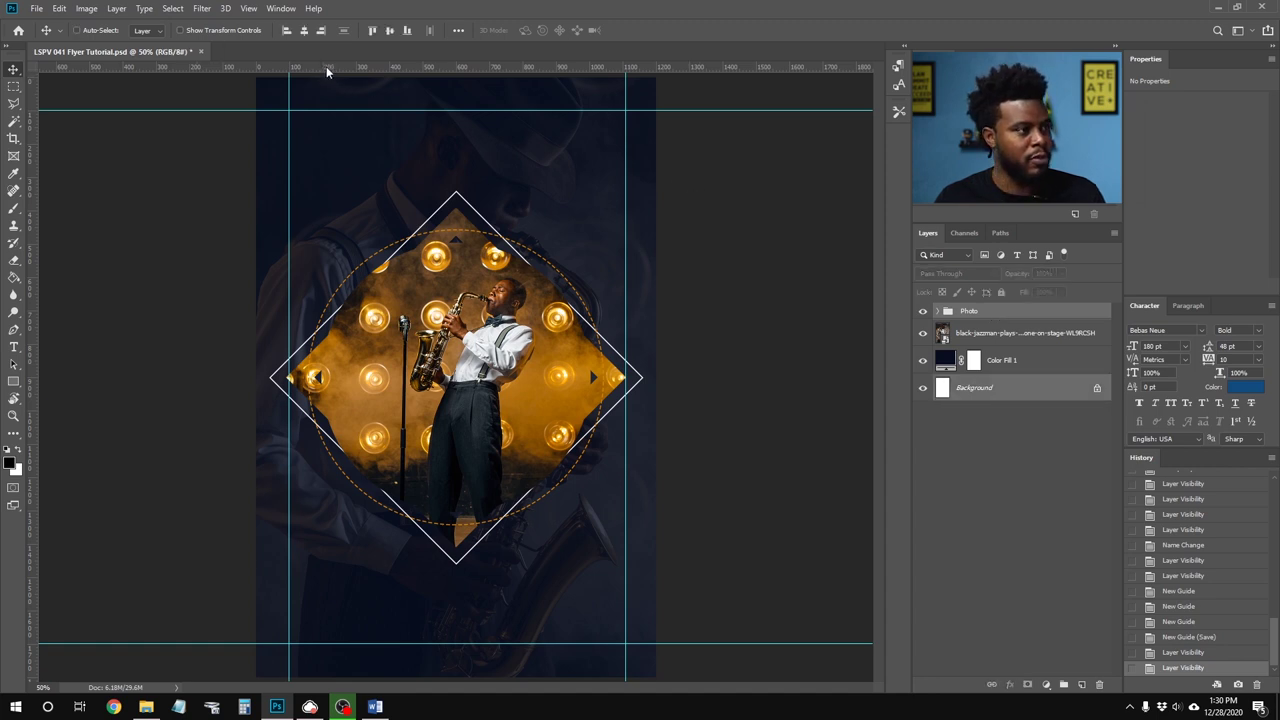
pyautogui.click(307, 35)
pyautogui.click(307, 35)
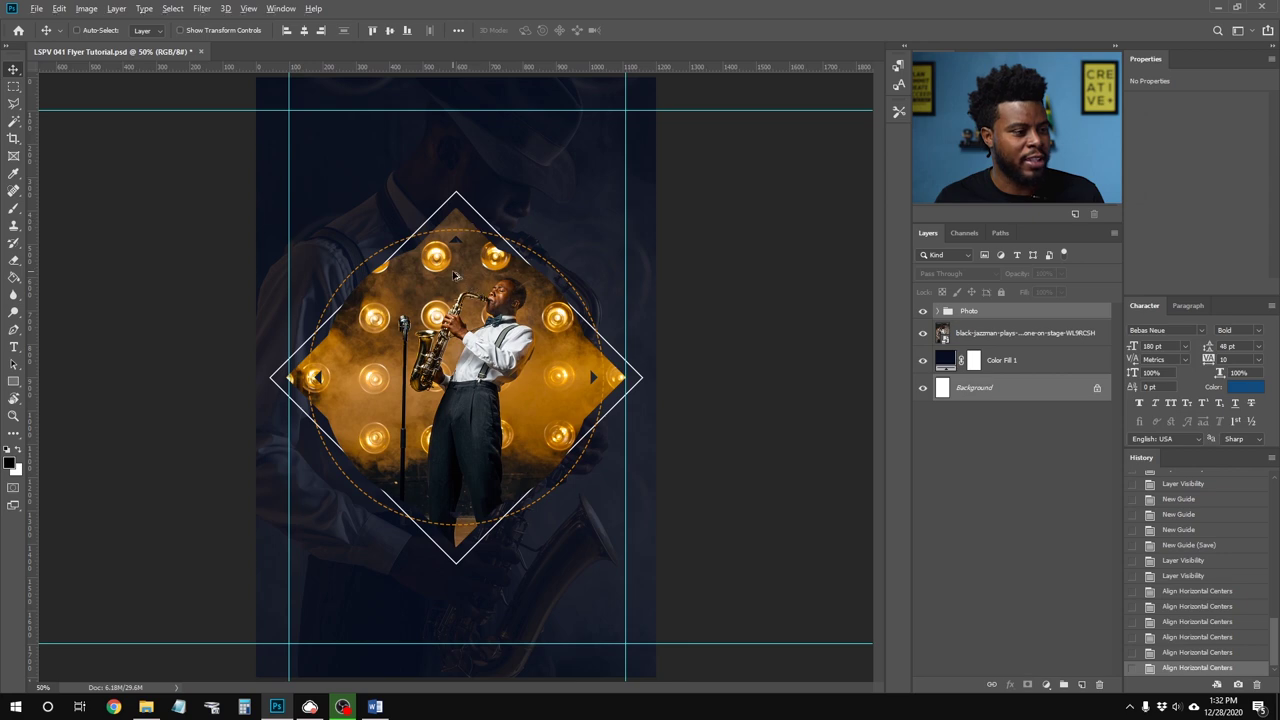
# Step: Move the right guide to X 1100 px and save the flyer
pyautogui.scroll(3, 457, 274)
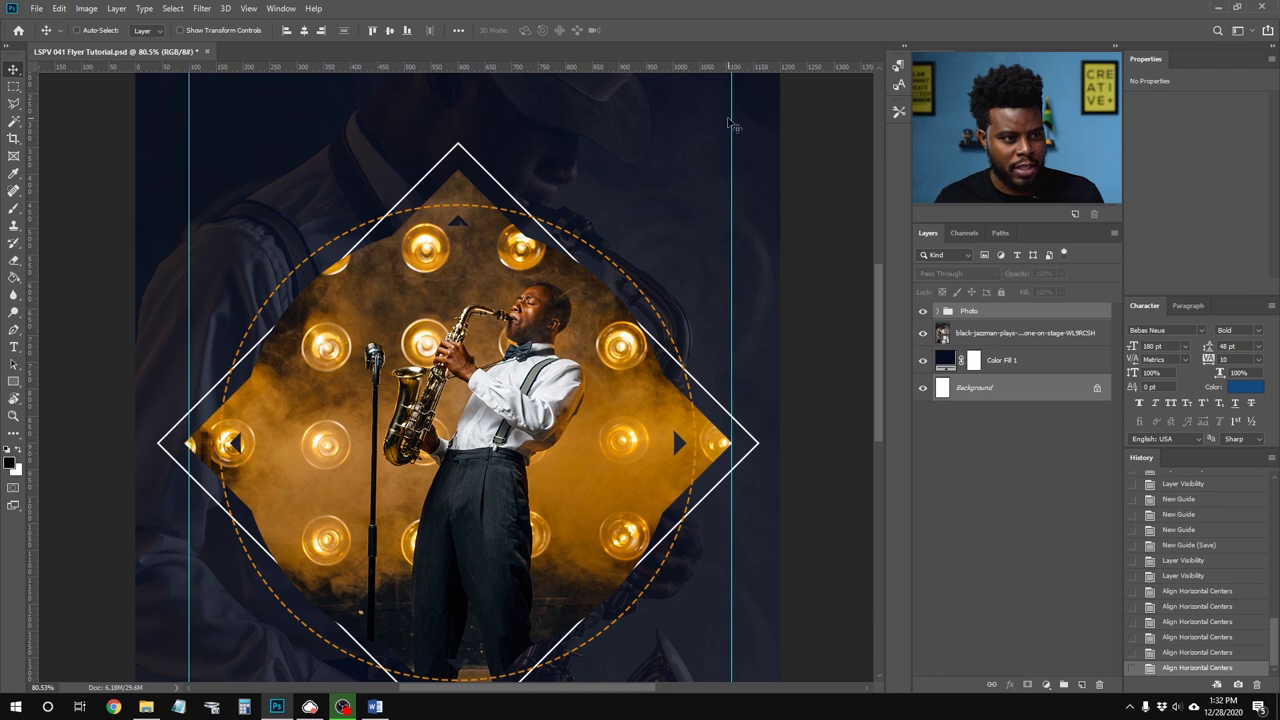
pyautogui.moveTo(731, 115); pyautogui.dragTo(726, 115)
pyautogui.scroll(-2, 661, 525)
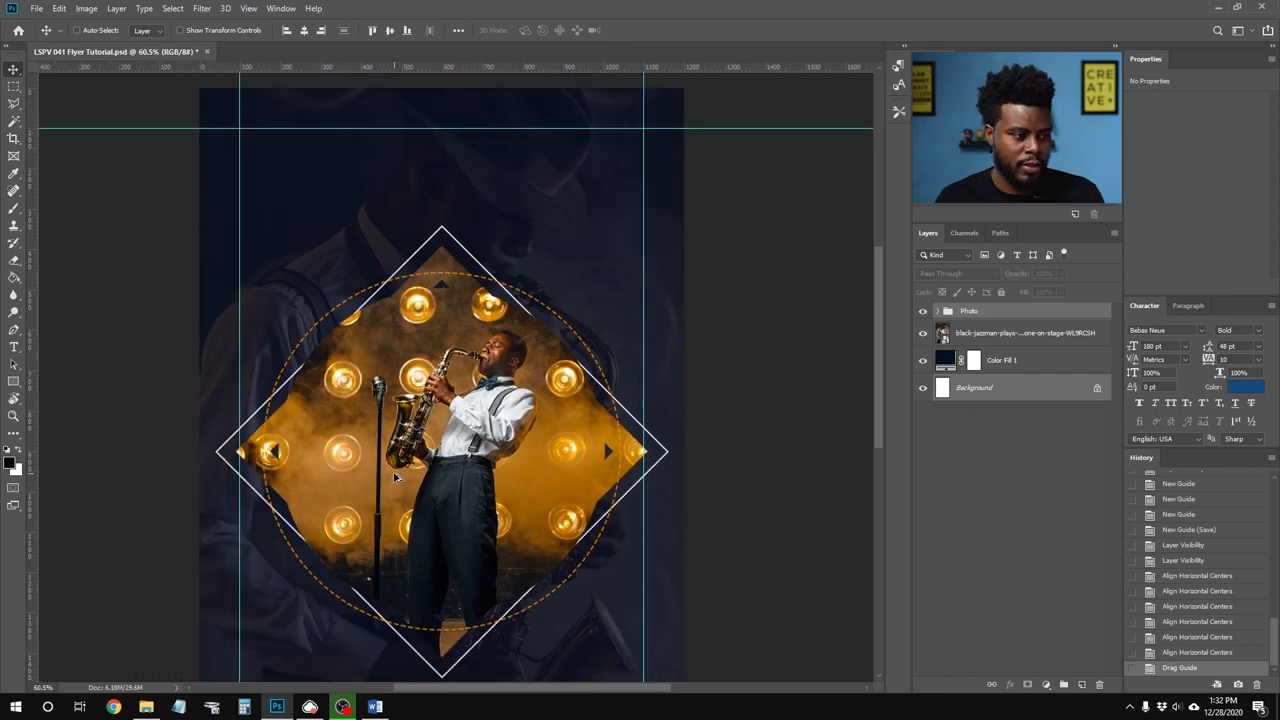
pyautogui.hotkey('ctrl', 's')
# Step: Create a new text layer at the top of the flyer
pyautogui.scroll(2, 470, 160)
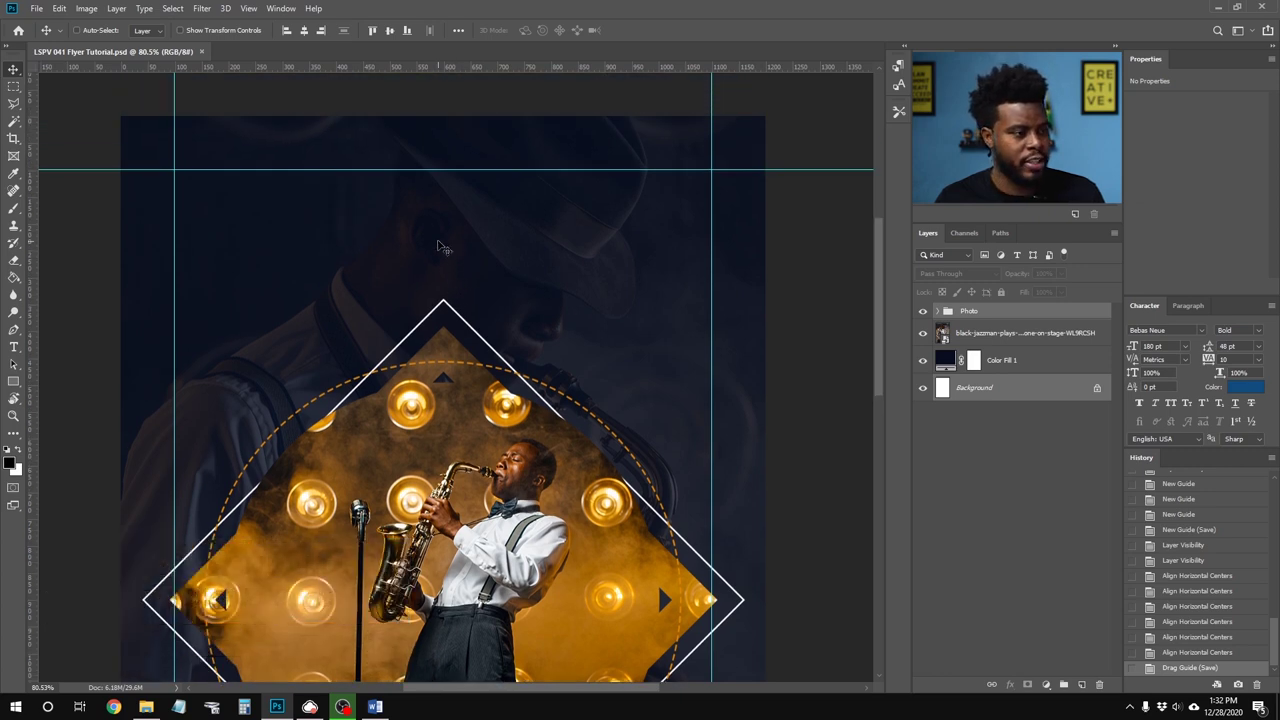
pyautogui.press('t')
pyautogui.click(326, 243)
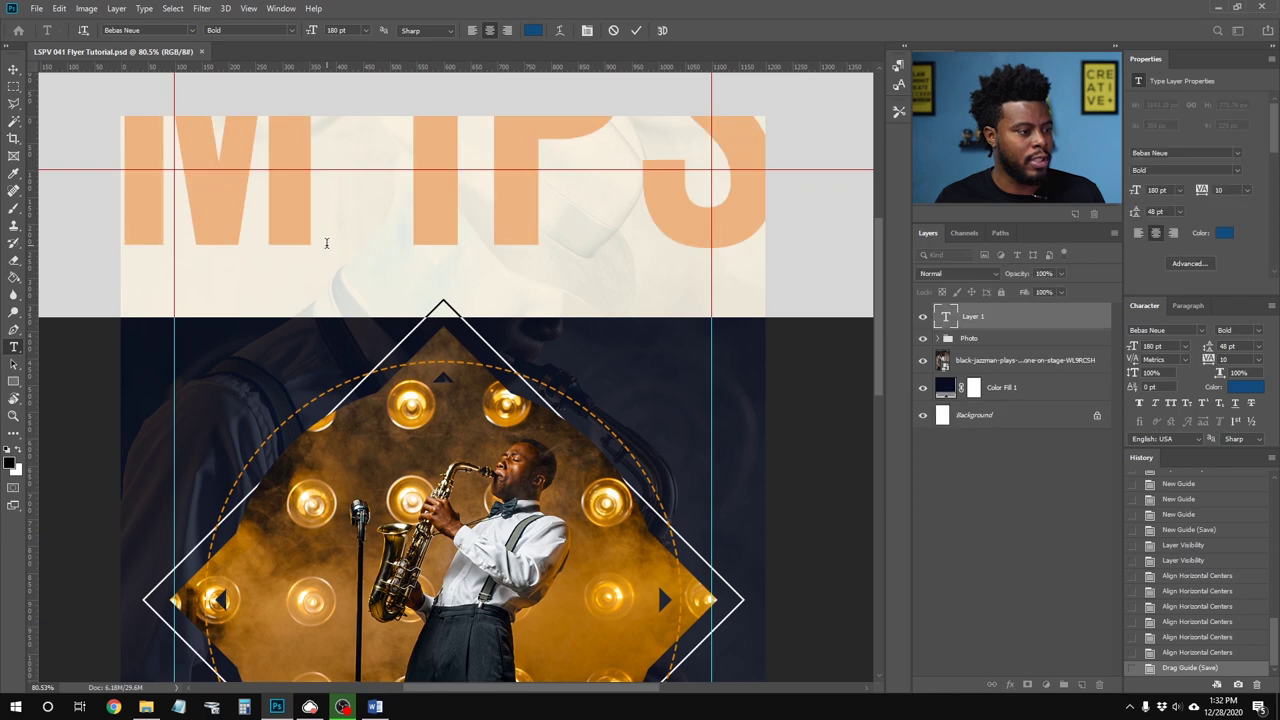
# Step: Reduce the placeholder text size to 36 pt and commit the layer
pyautogui.click(366, 30)
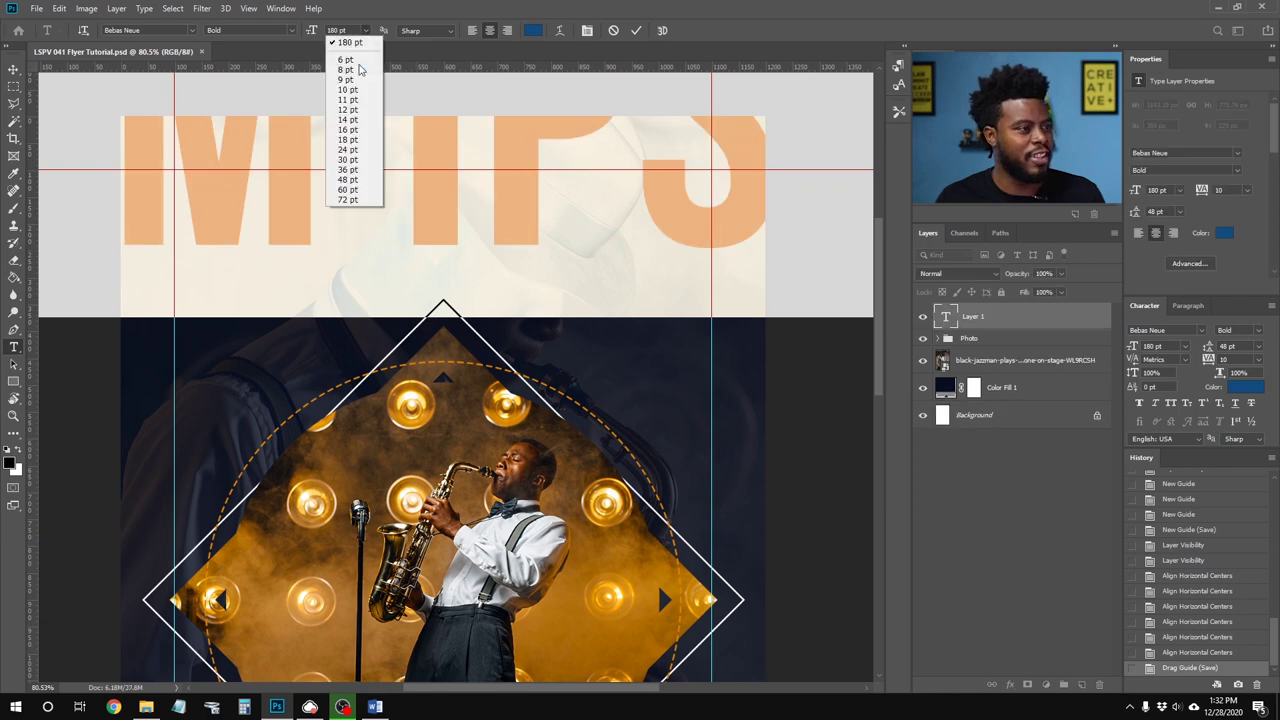
pyautogui.click(350, 185)
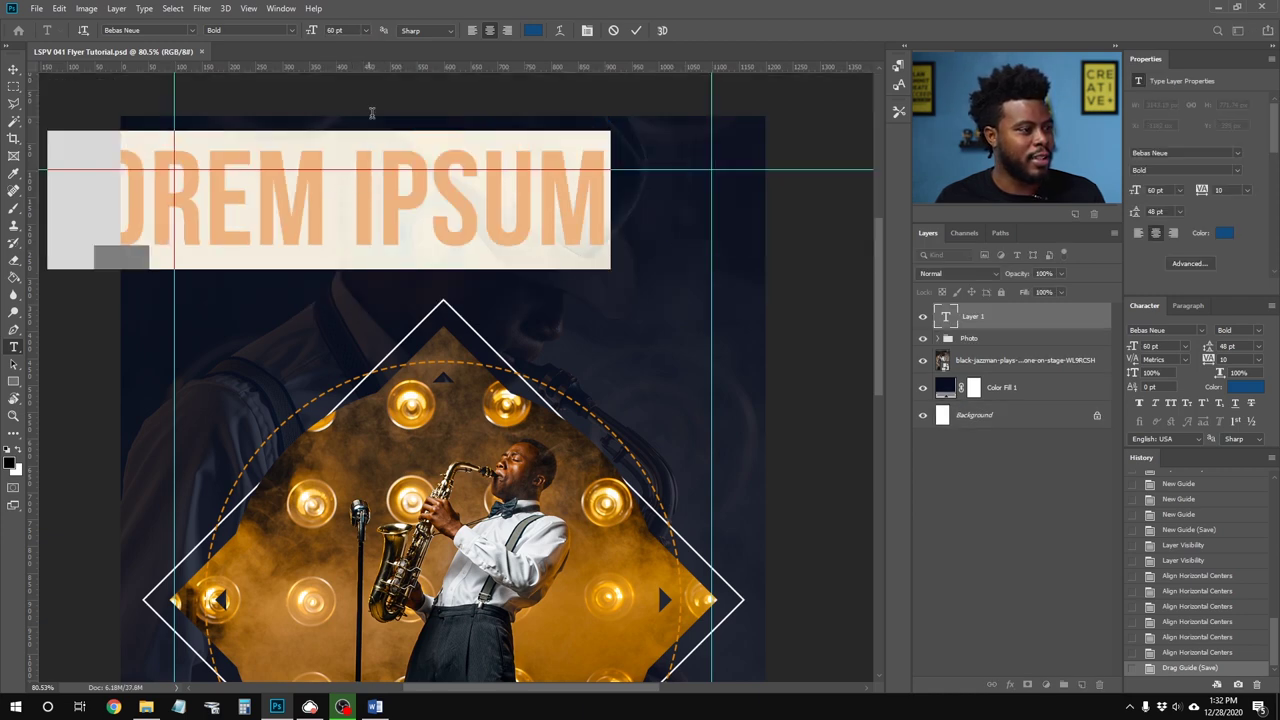
pyautogui.click(364, 30)
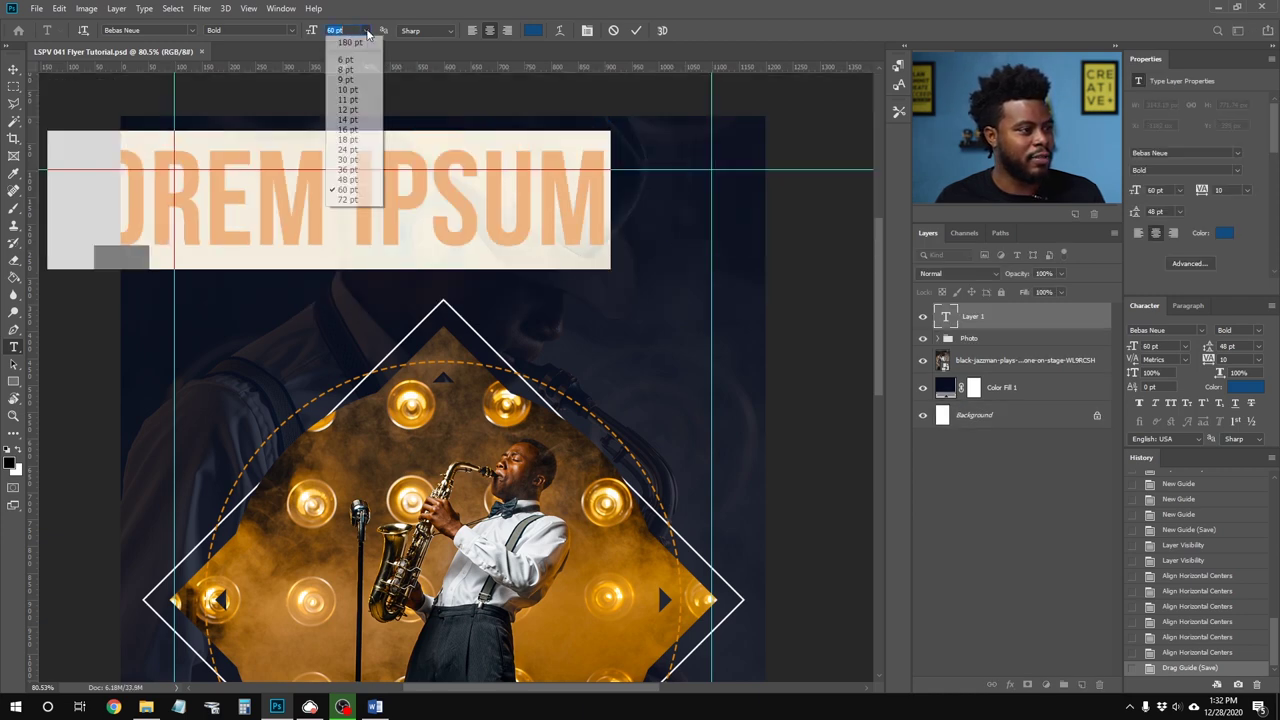
pyautogui.click(346, 173)
pyautogui.click(366, 30)
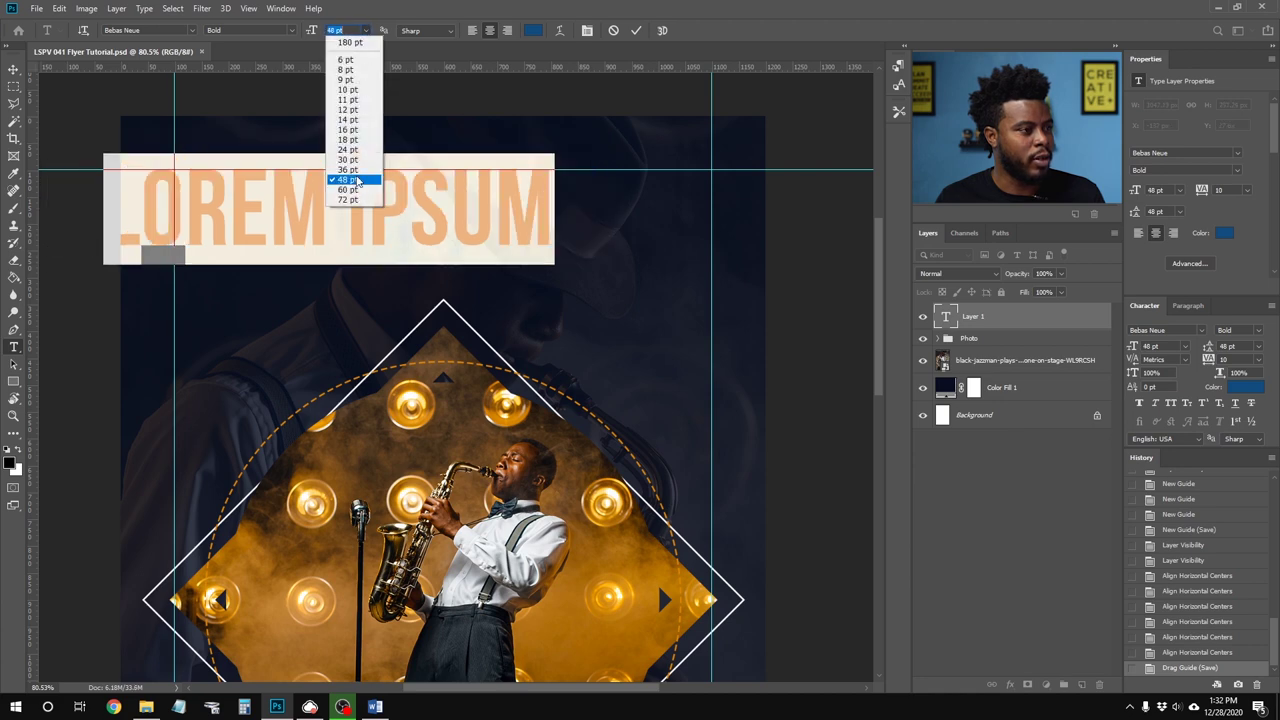
pyautogui.click(346, 161)
pyautogui.click(974, 326)
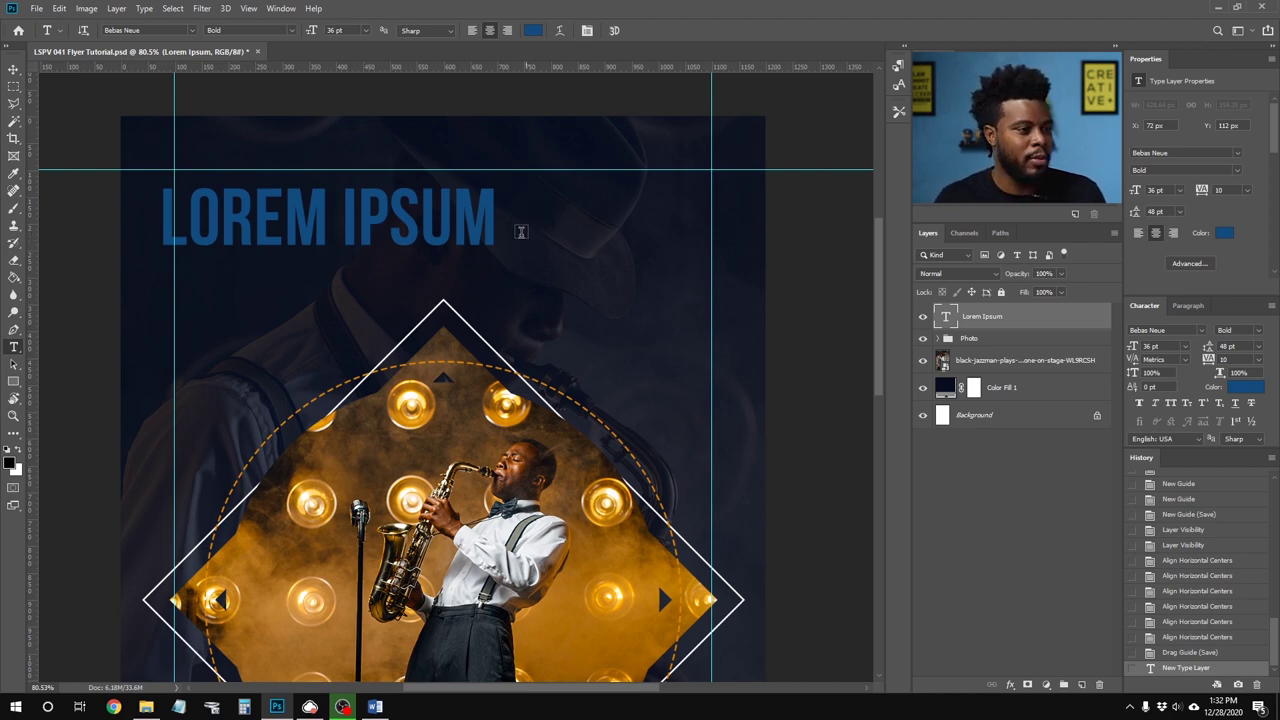
# Step: Replace the placeholder with 'JAZZ' and left-align it
pyautogui.click(490, 216)
pyautogui.hotkey('ctrl', 'a')
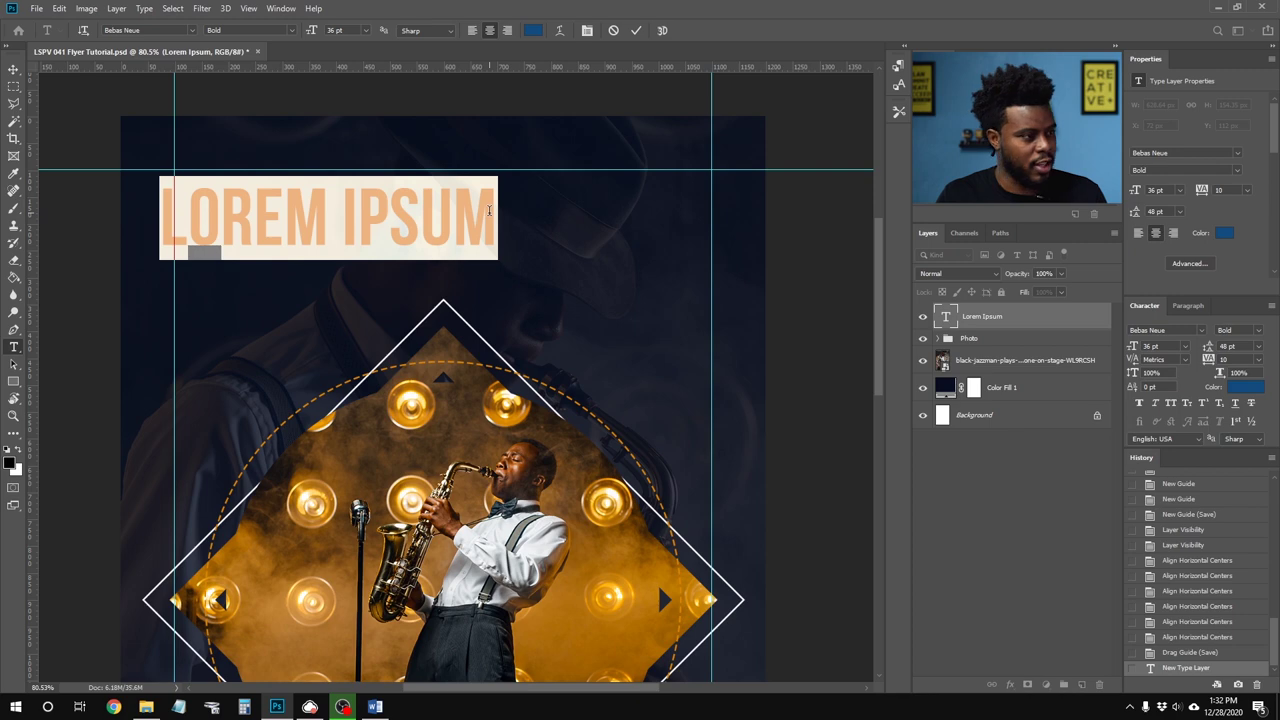
pyautogui.write('JAZZ')
pyautogui.hotkey('ctrl', 'Return')
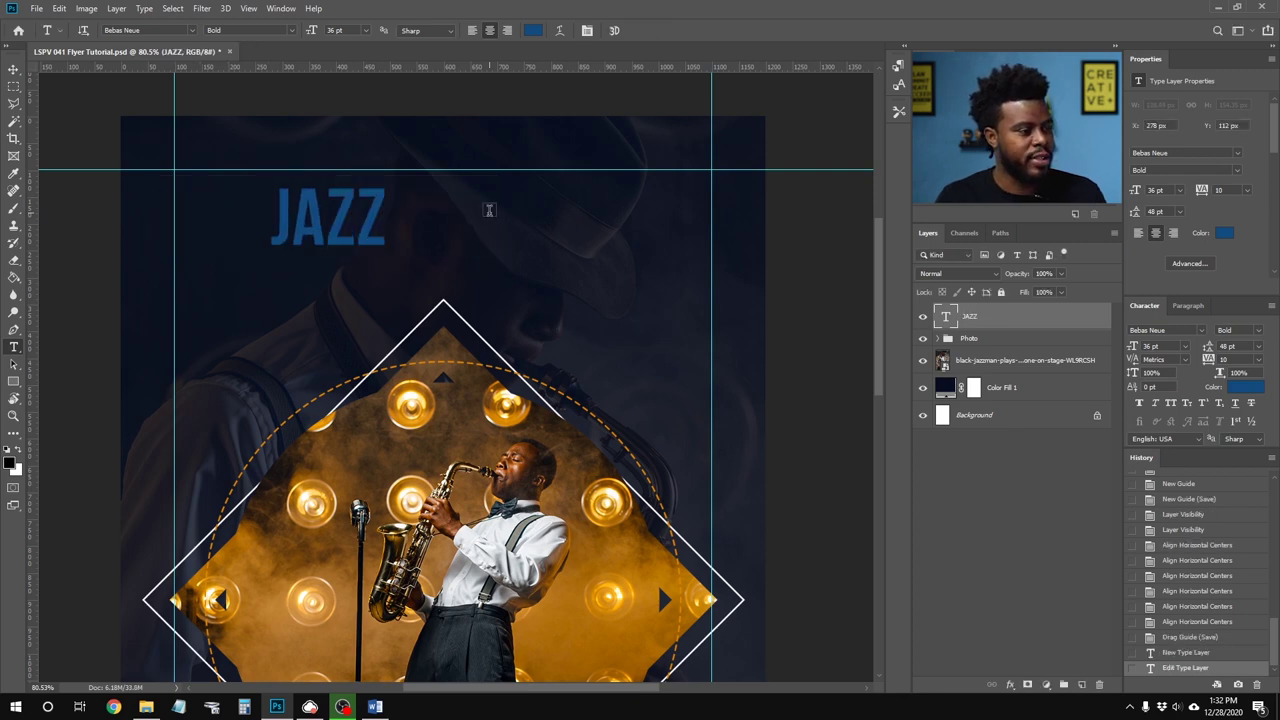
pyautogui.click(474, 31)
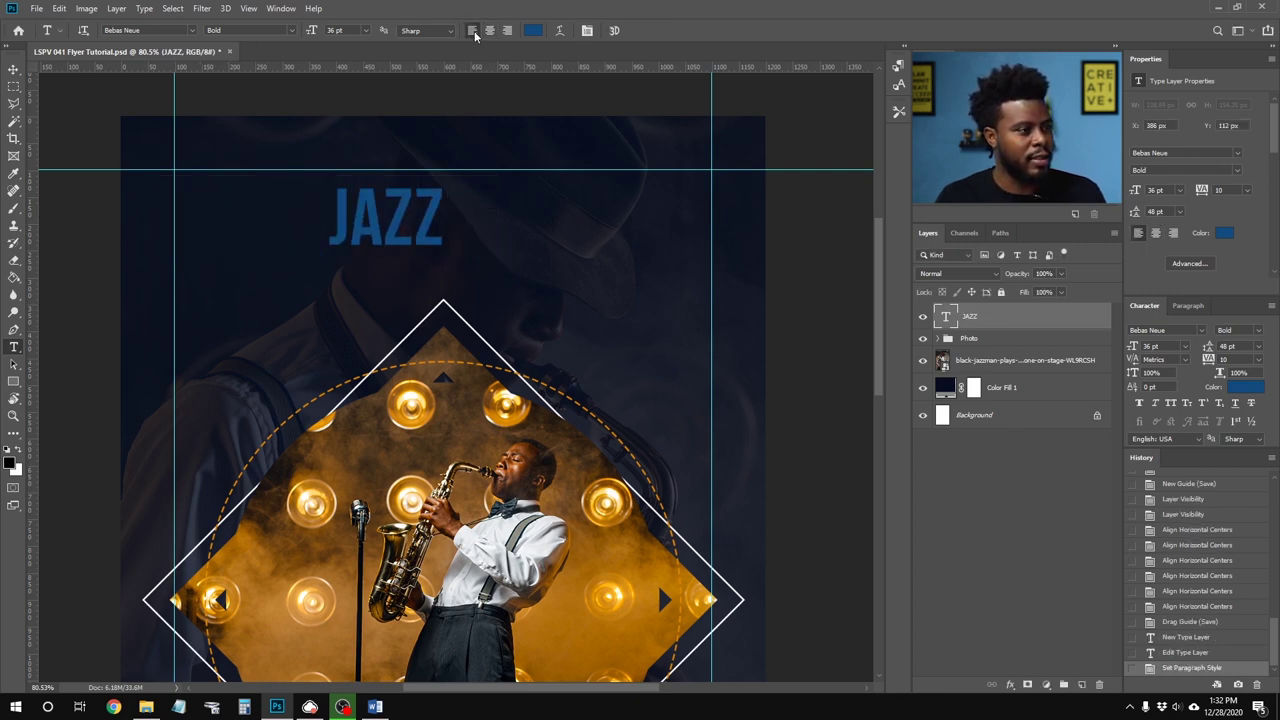
pyautogui.press('v')
pyautogui.scroll(-1, 548, 160)
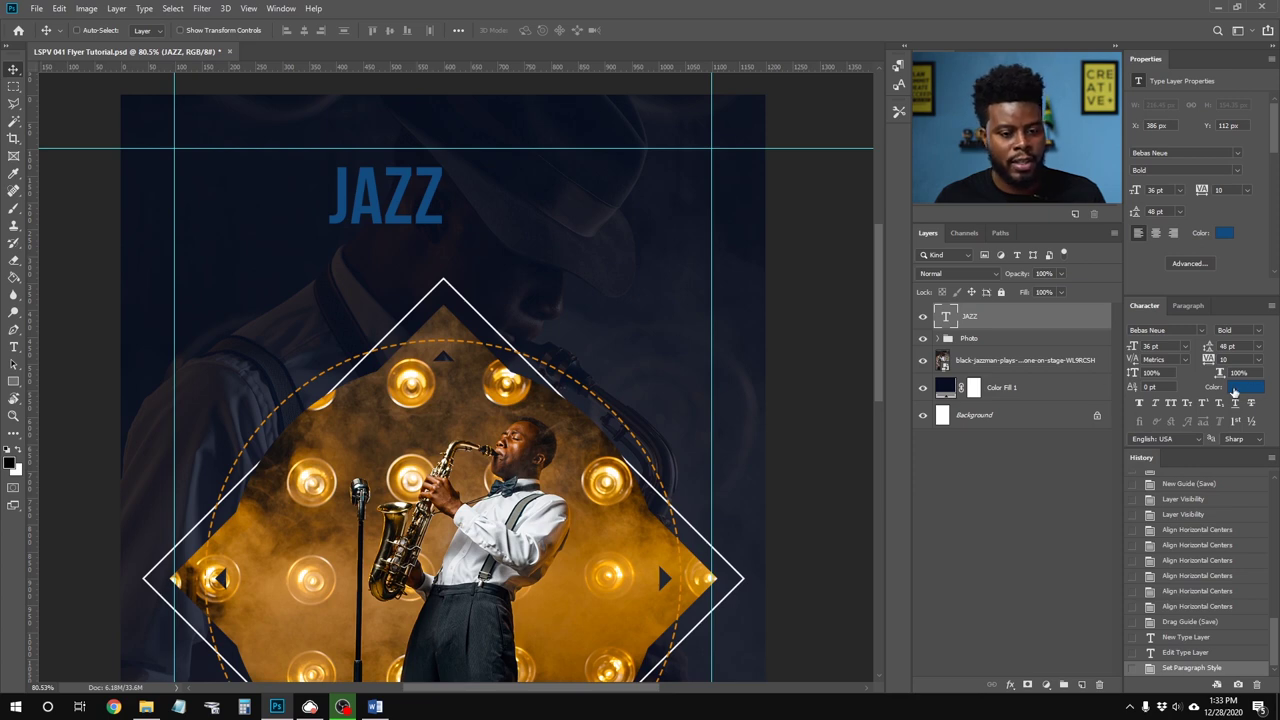
# Step: Sample gold from the stage lights for the JAZZ text colour, settling on #ad6c0d
pyautogui.click(1237, 389)
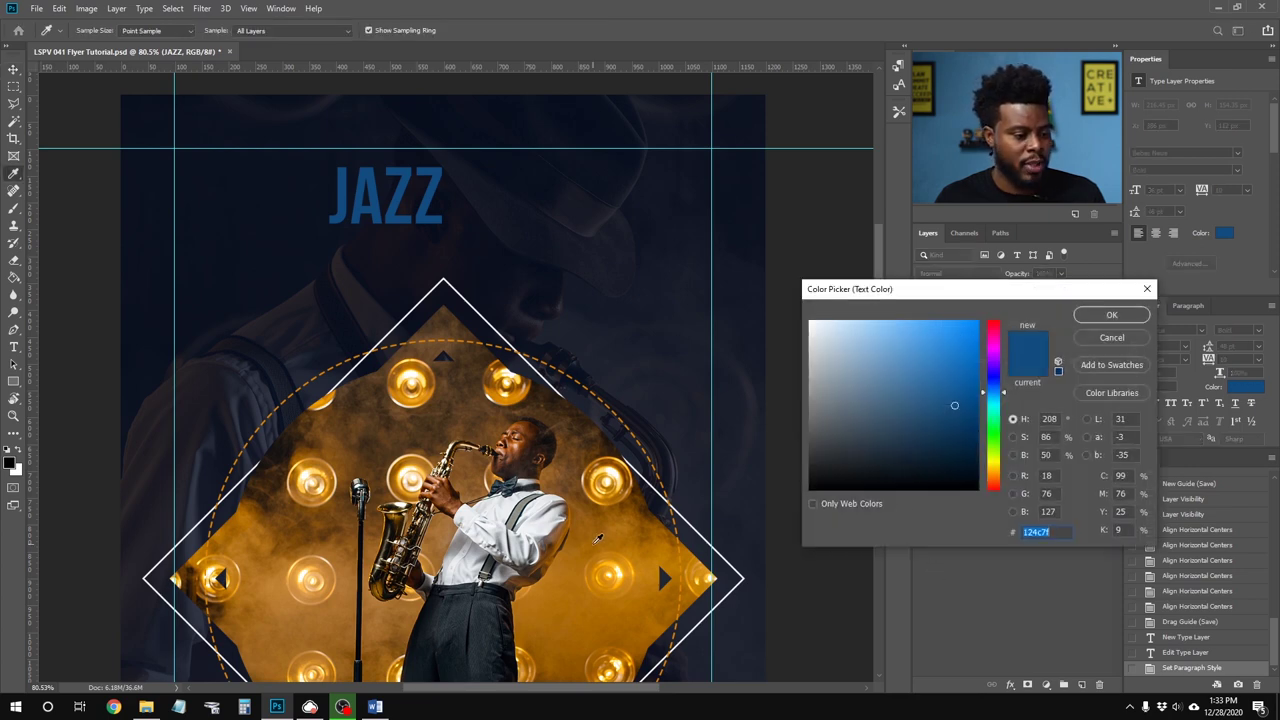
pyautogui.click(570, 560)
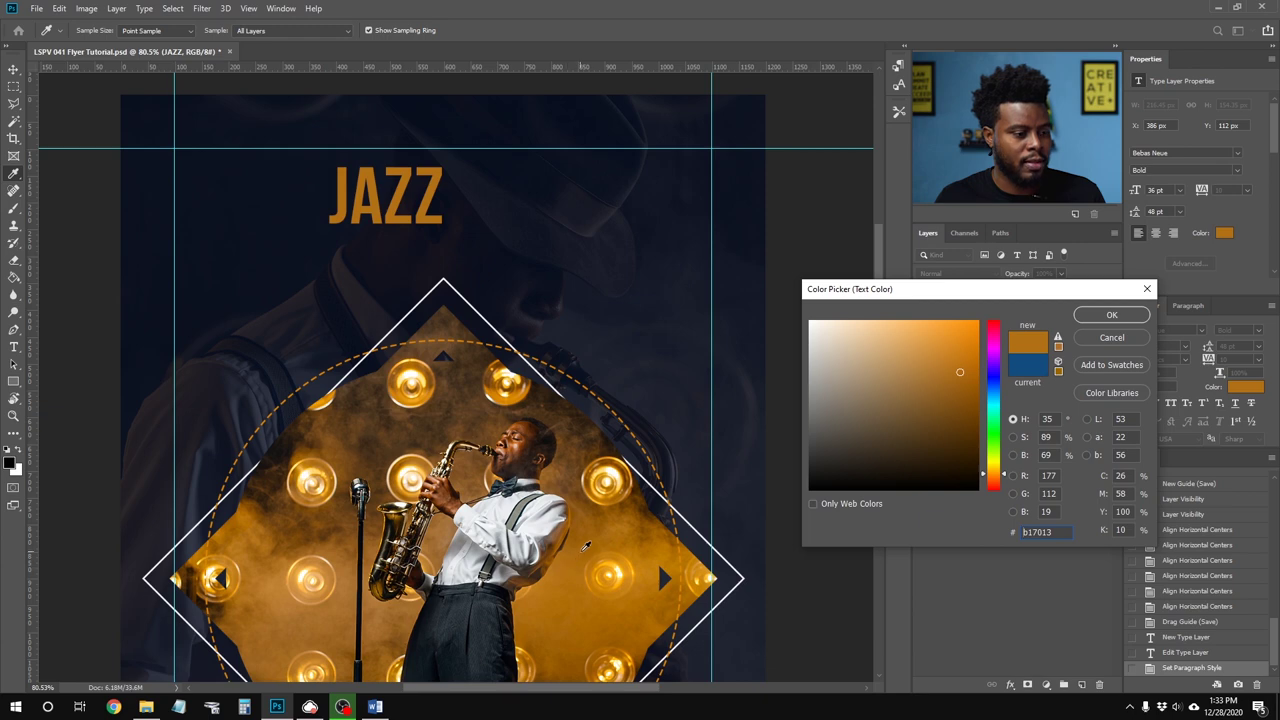
pyautogui.click(643, 532)
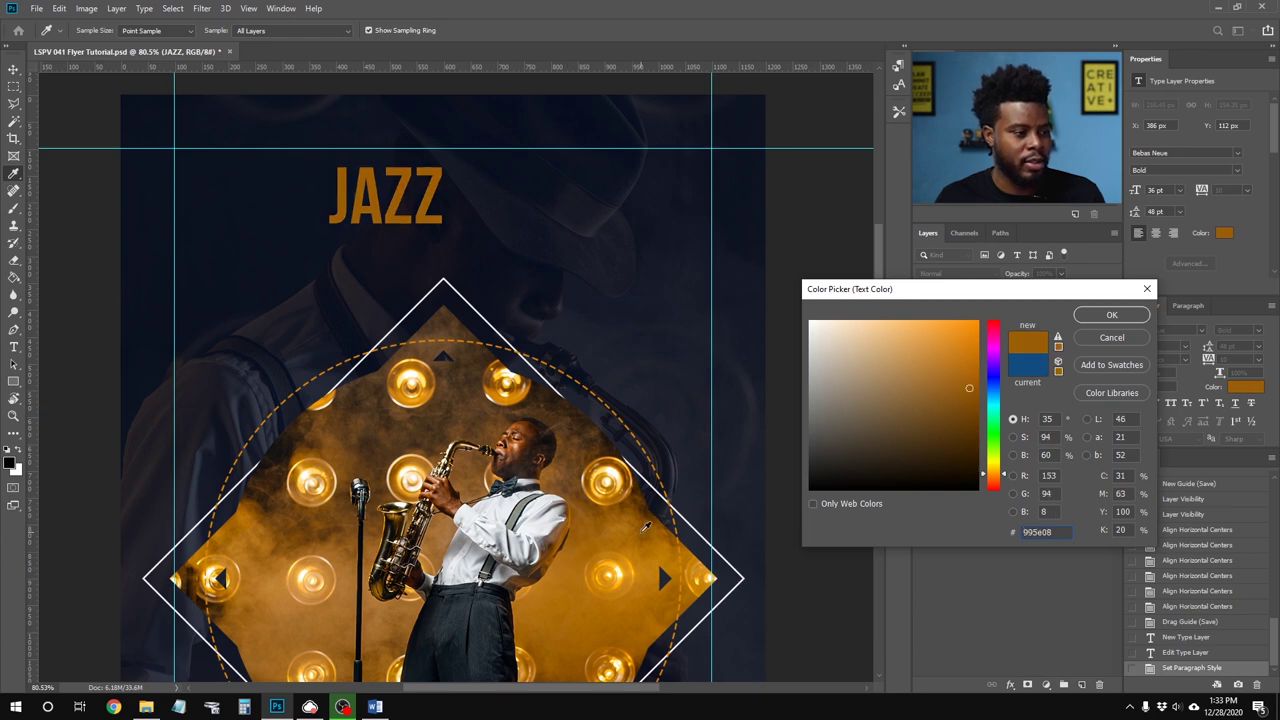
pyautogui.click(257, 520)
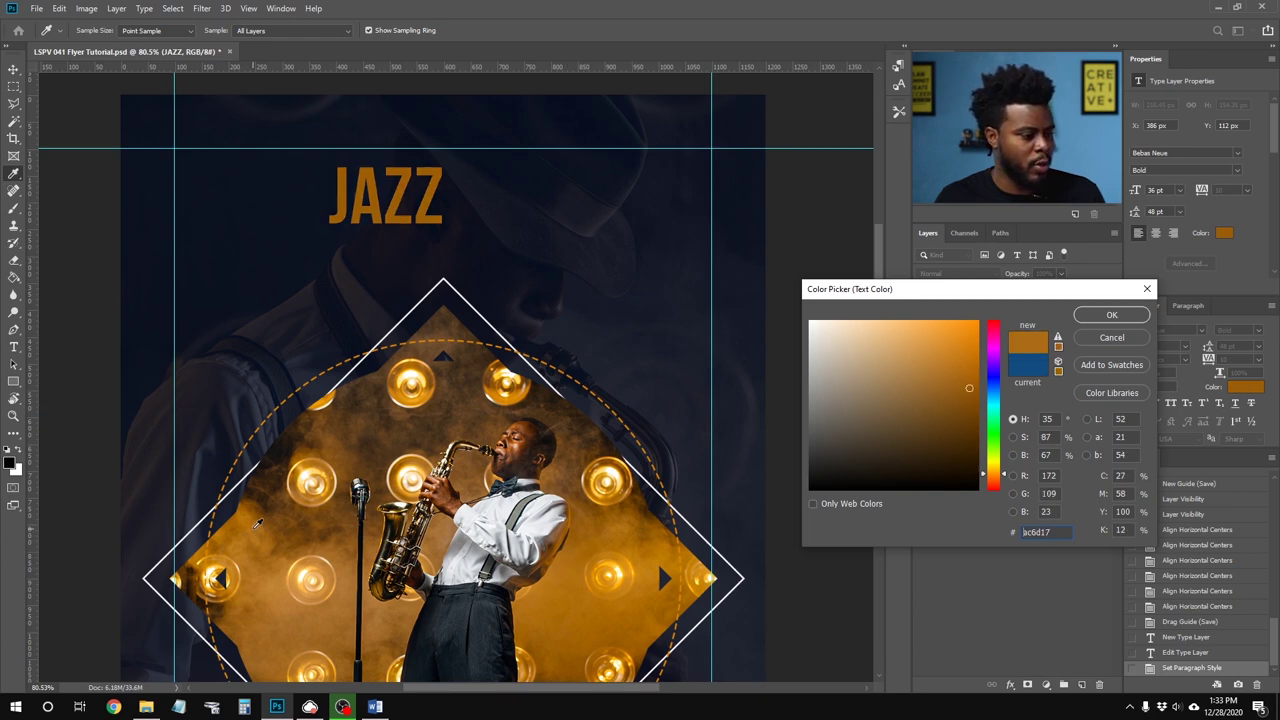
pyautogui.click(255, 512)
pyautogui.click(628, 645)
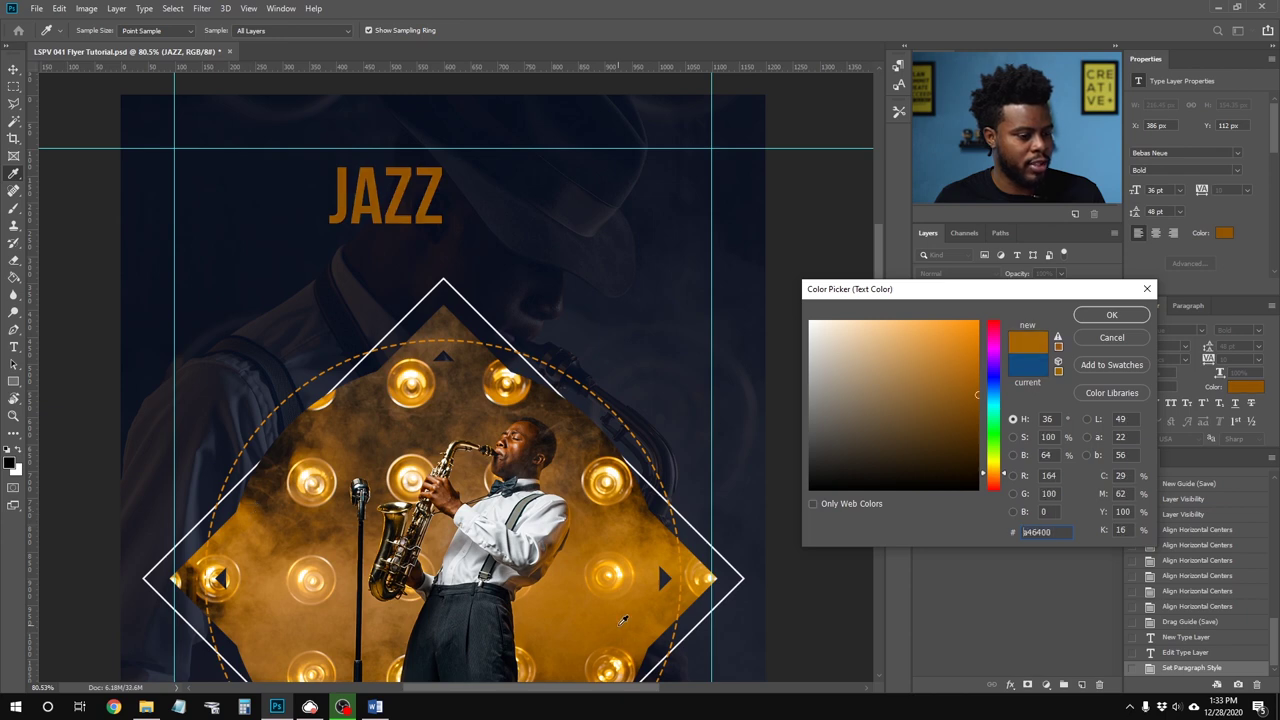
pyautogui.click(620, 576)
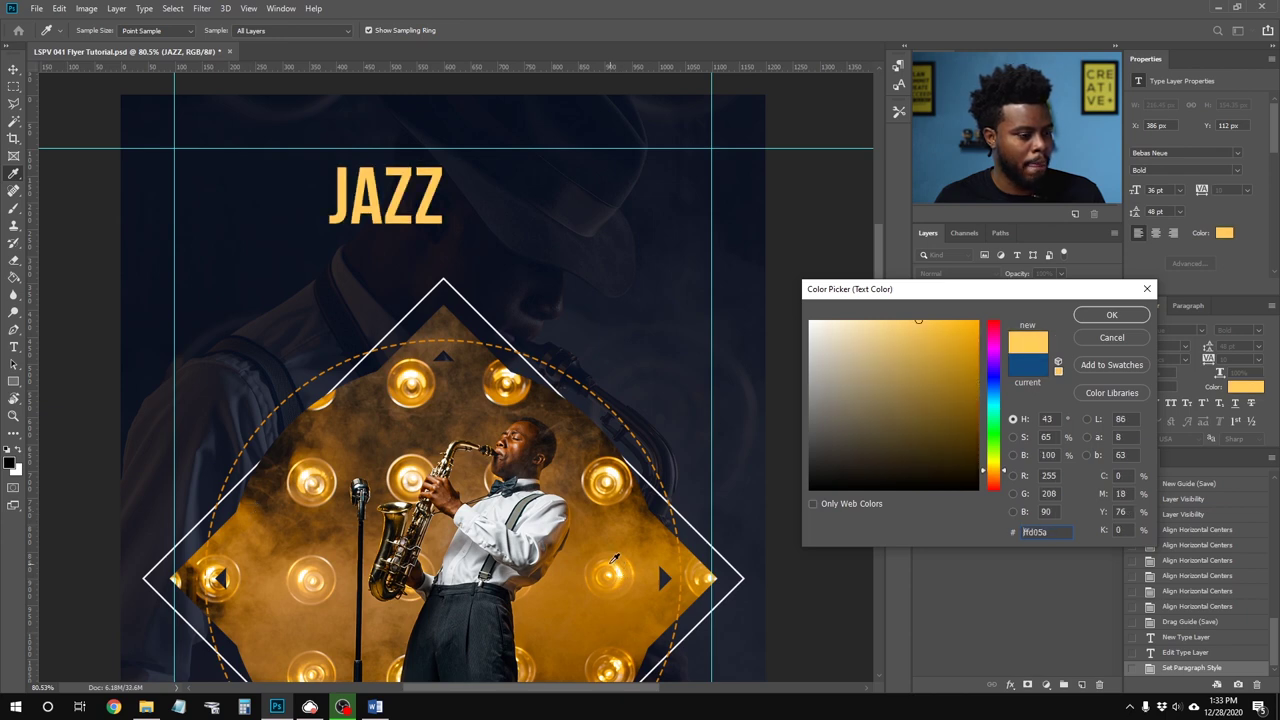
pyautogui.click(578, 556)
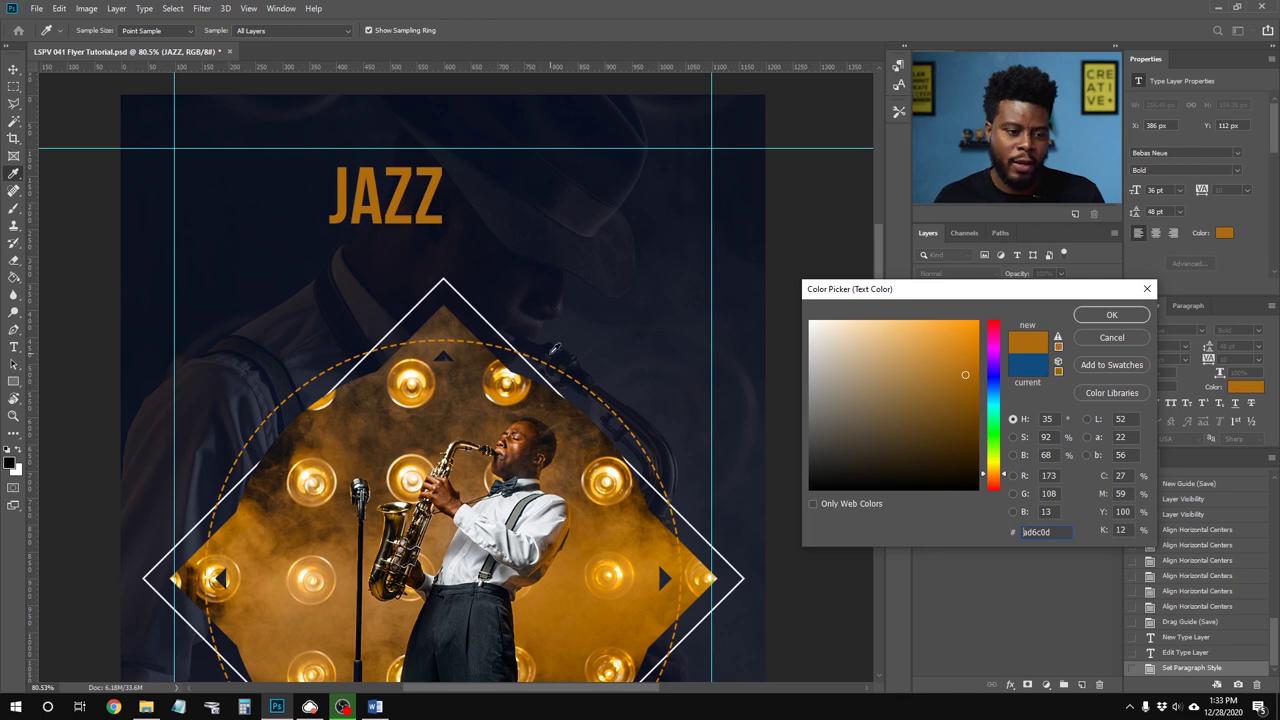
pyautogui.click(1112, 316)
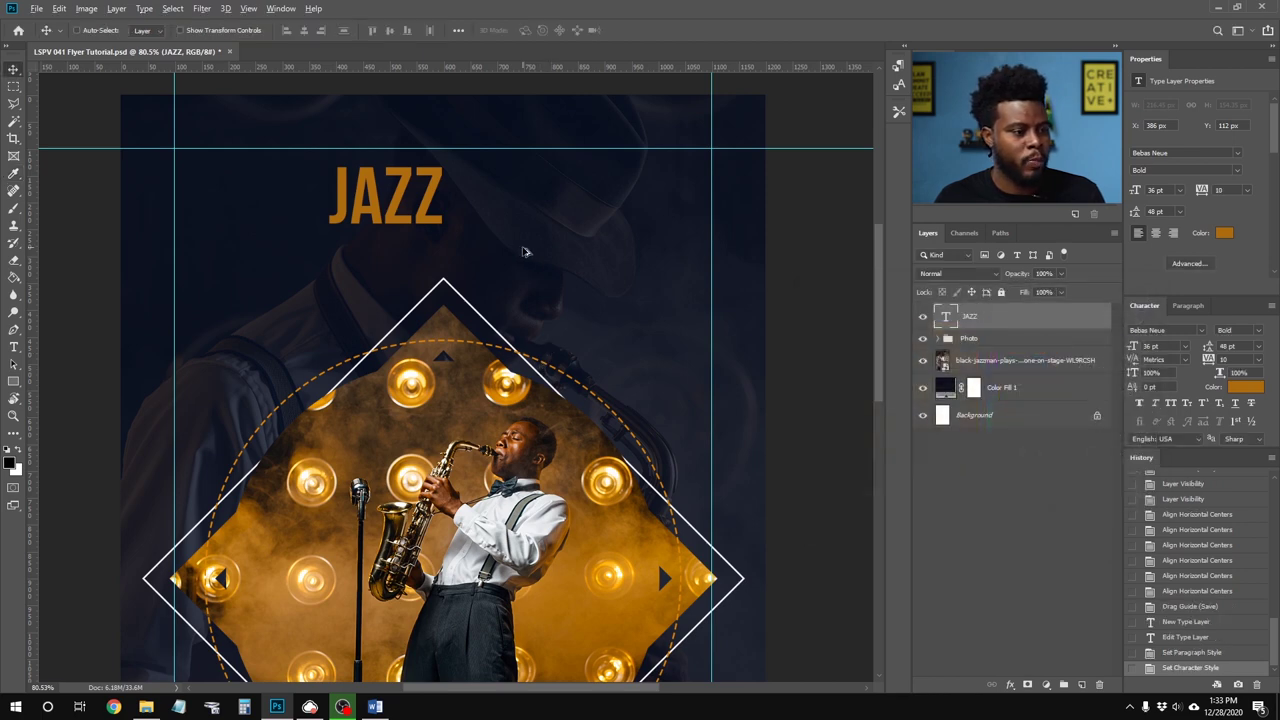
# Step: Duplicate the JAZZ headline, drag the copy rightward, and retype it as 'LIVE'
pyautogui.scroll(-5, 523, 251)
pyautogui.scroll(5, 470, 142)
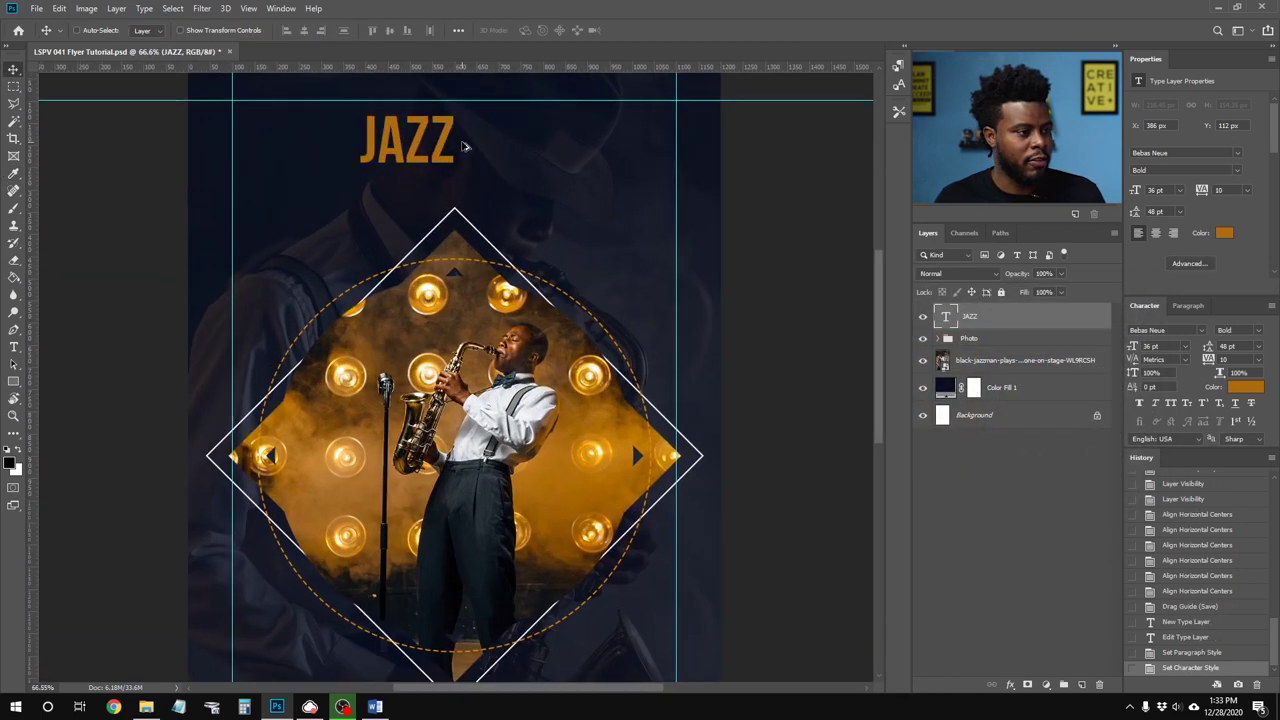
pyautogui.scroll(-2, 505, 235)
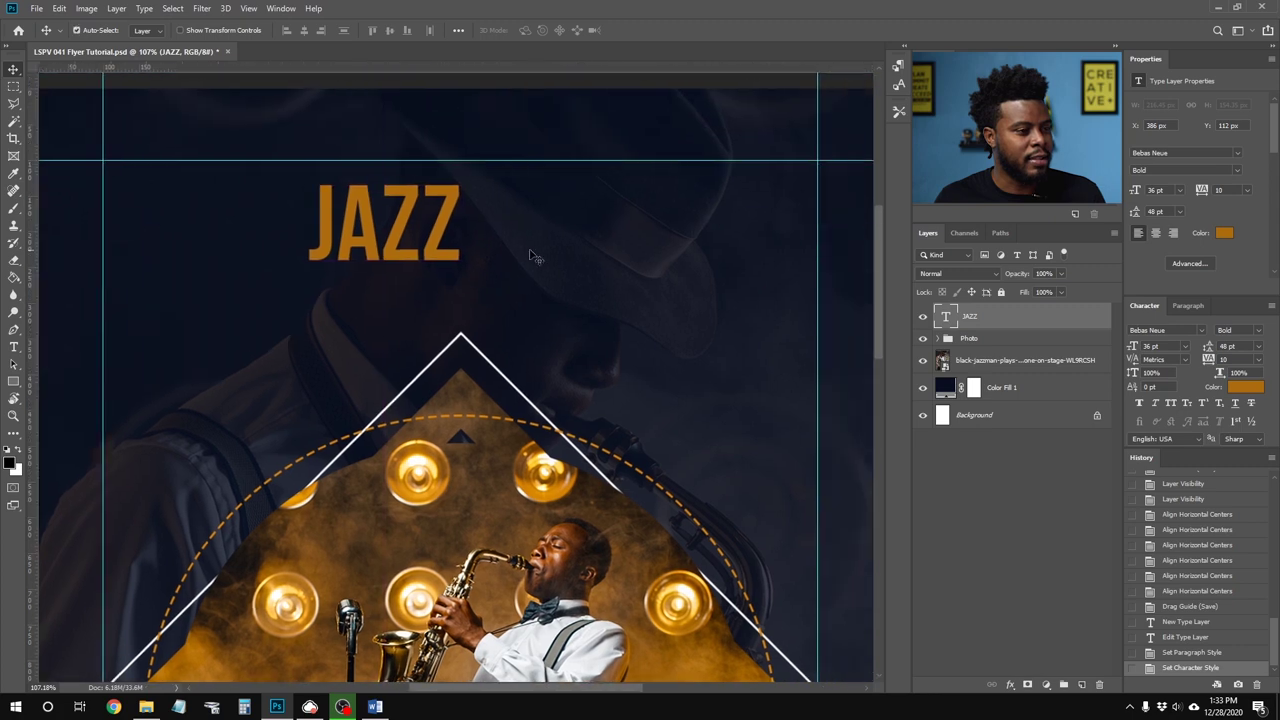
pyautogui.press('ctrl')
pyautogui.hotkey('ctrl', 'j')
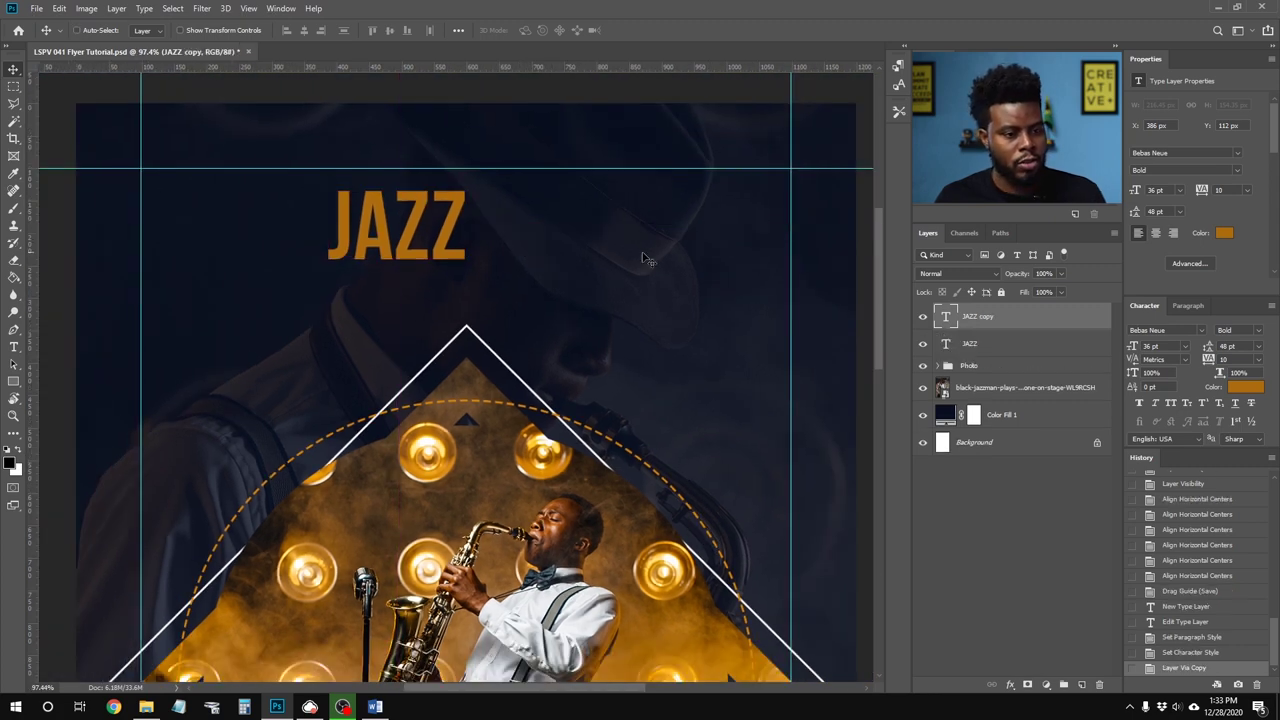
pyautogui.moveTo(503, 238); pyautogui.dragTo(743, 238)
pyautogui.press('t')
pyautogui.click(680, 234)
pyautogui.hotkey('ctrl', 'a')
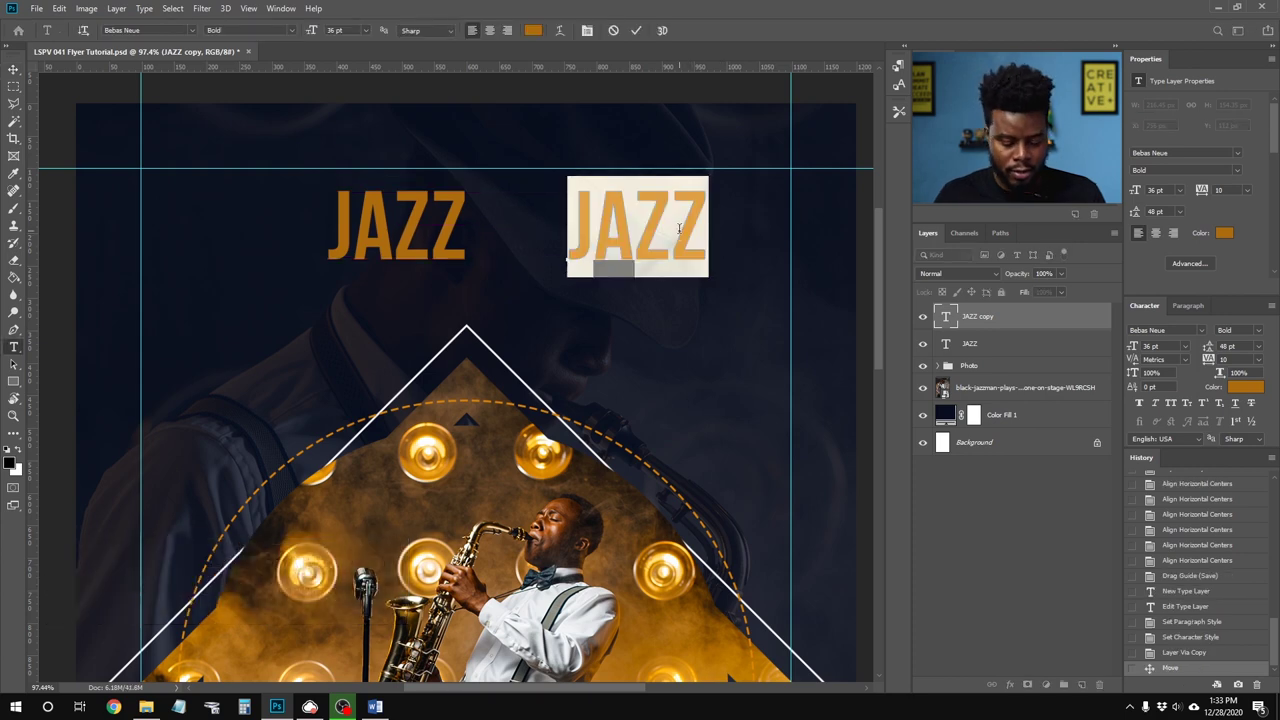
pyautogui.write('LIVE')
pyautogui.hotkey('ctrl', 'Return')
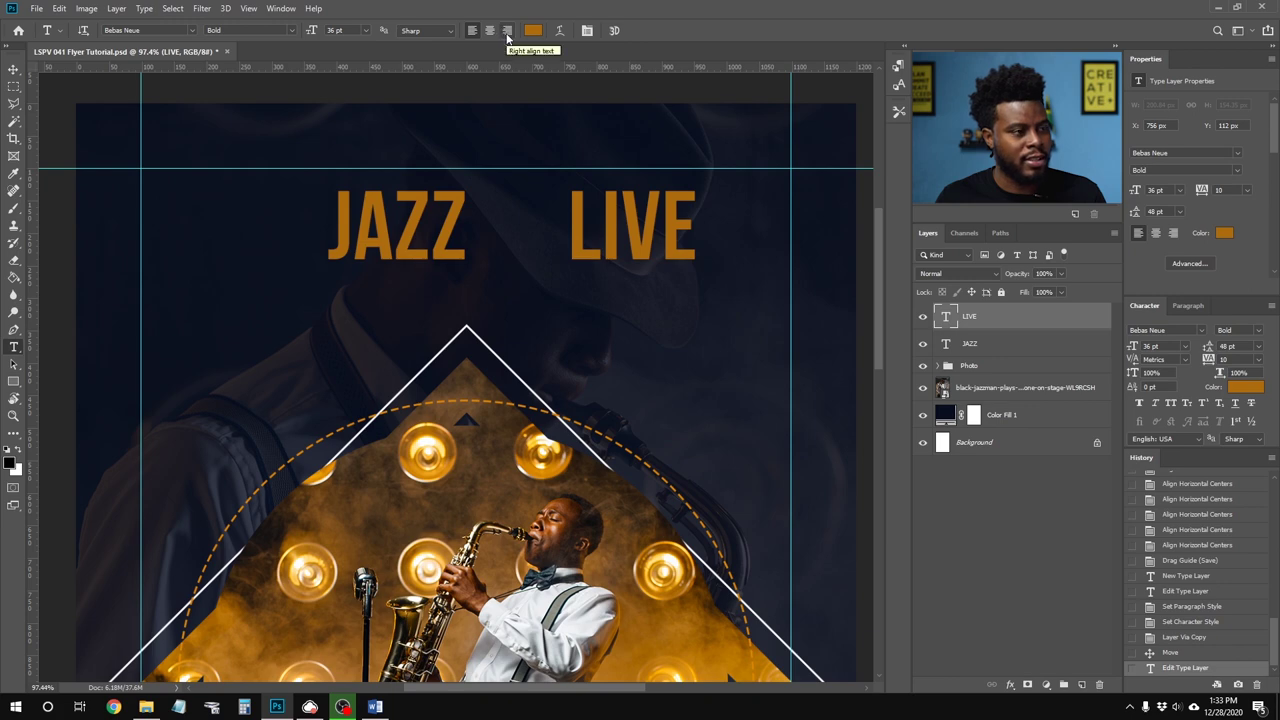
# Step: Right-align LIVE against the right guide and move JAZZ to the left guide
pyautogui.click(507, 32)
pyautogui.press('v')
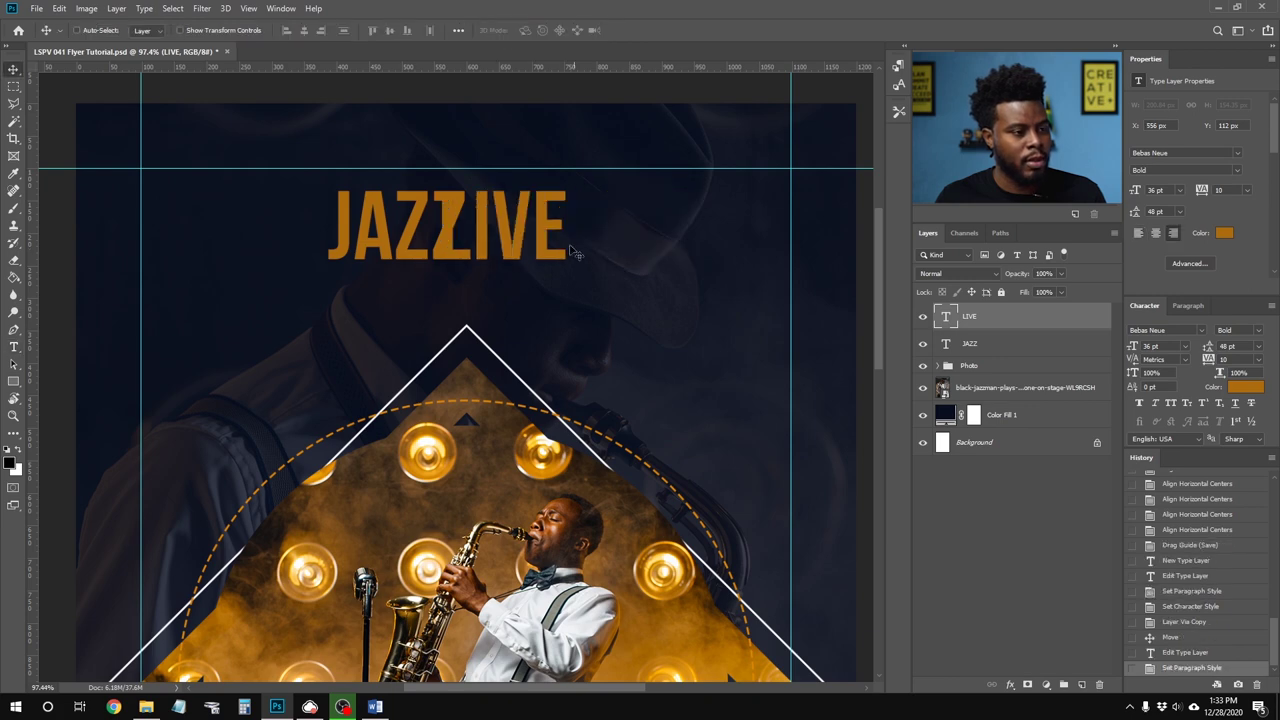
pyautogui.moveTo(519, 218); pyautogui.dragTo(738, 213)
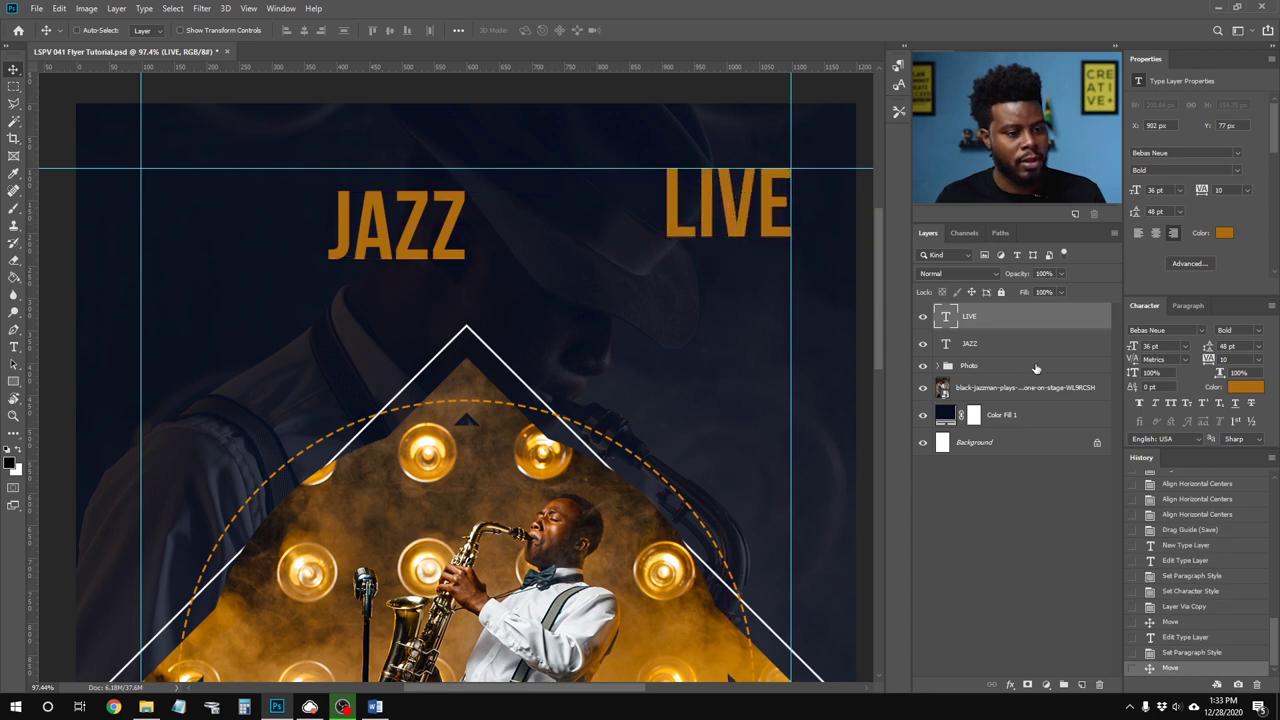
pyautogui.moveTo(462, 205); pyautogui.dragTo(215, 218)
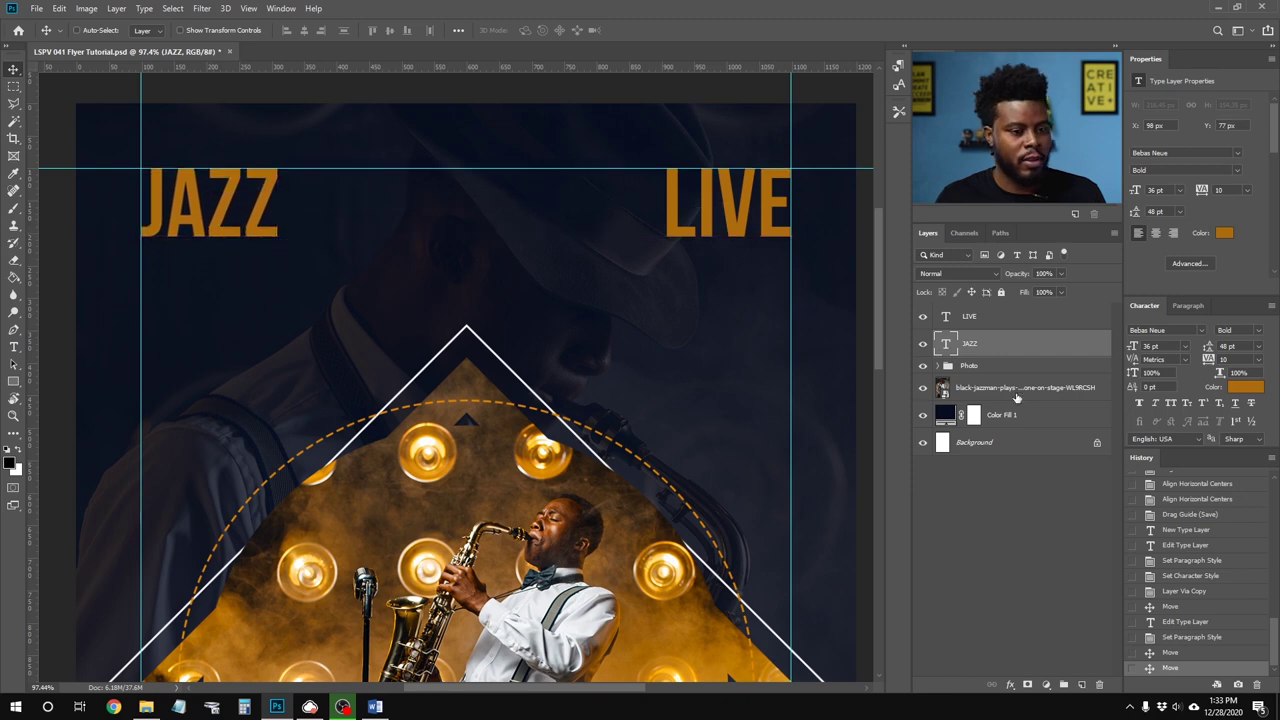
# Step: Select JAZZ and LIVE together and set both words to 48 pt
pyautogui.keyDown('ctrl'); pyautogui.click(1015, 318); pyautogui.keyUp('ctrl')
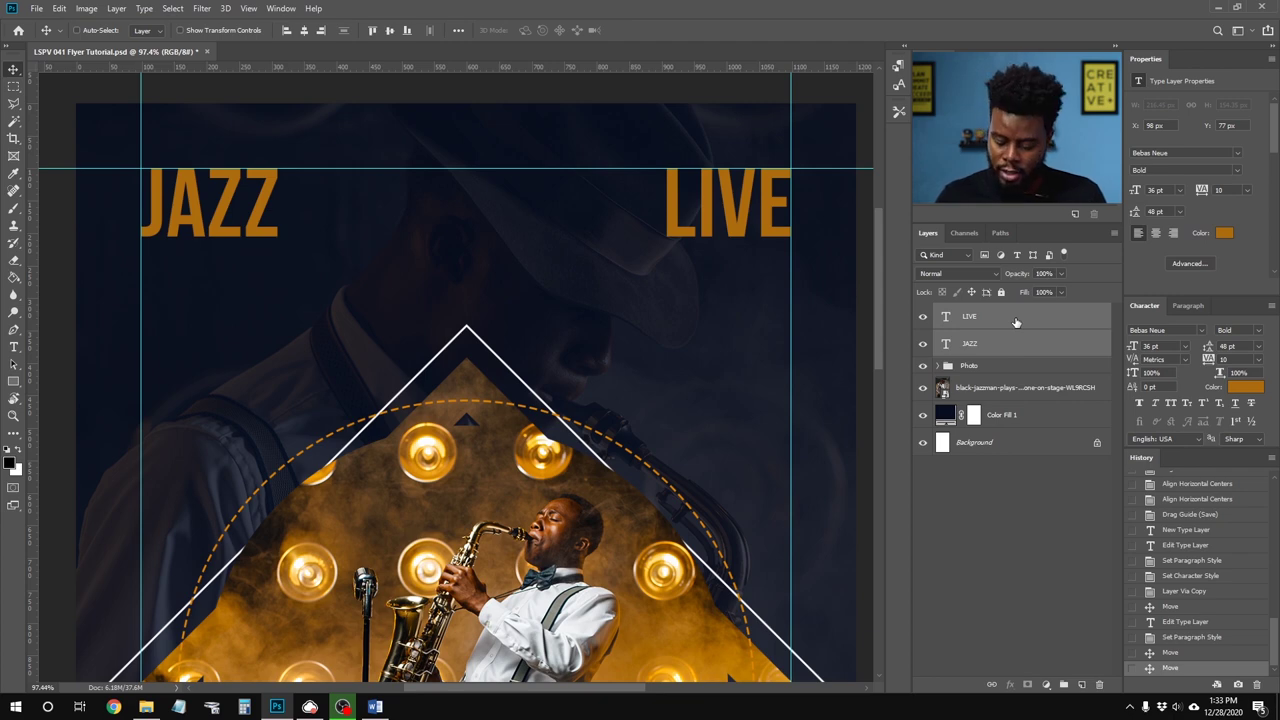
pyautogui.hotkey('shift', 'Down')
pyautogui.hotkey('shift', 'Down')
pyautogui.hotkey('shift', 'Down')
pyautogui.hotkey('shift', 'Down')
pyautogui.hotkey('shift', 'Down')
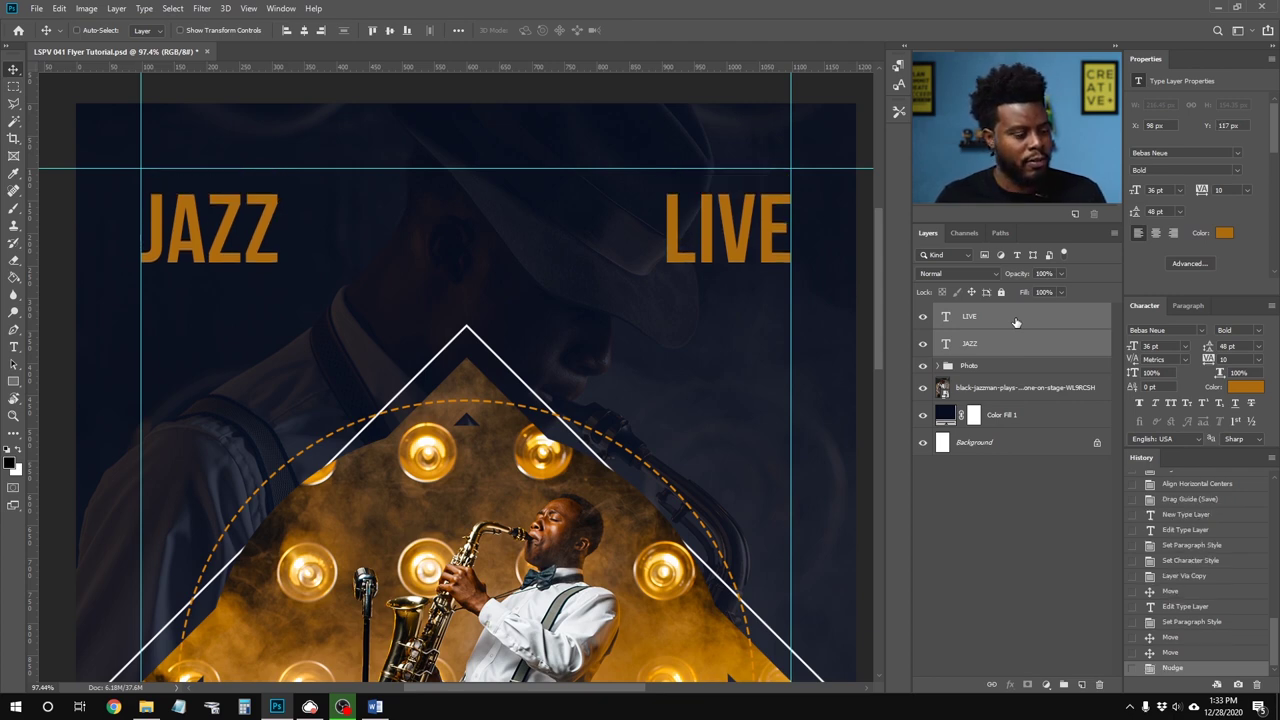
pyautogui.click(1180, 189)
pyautogui.click(1165, 350)
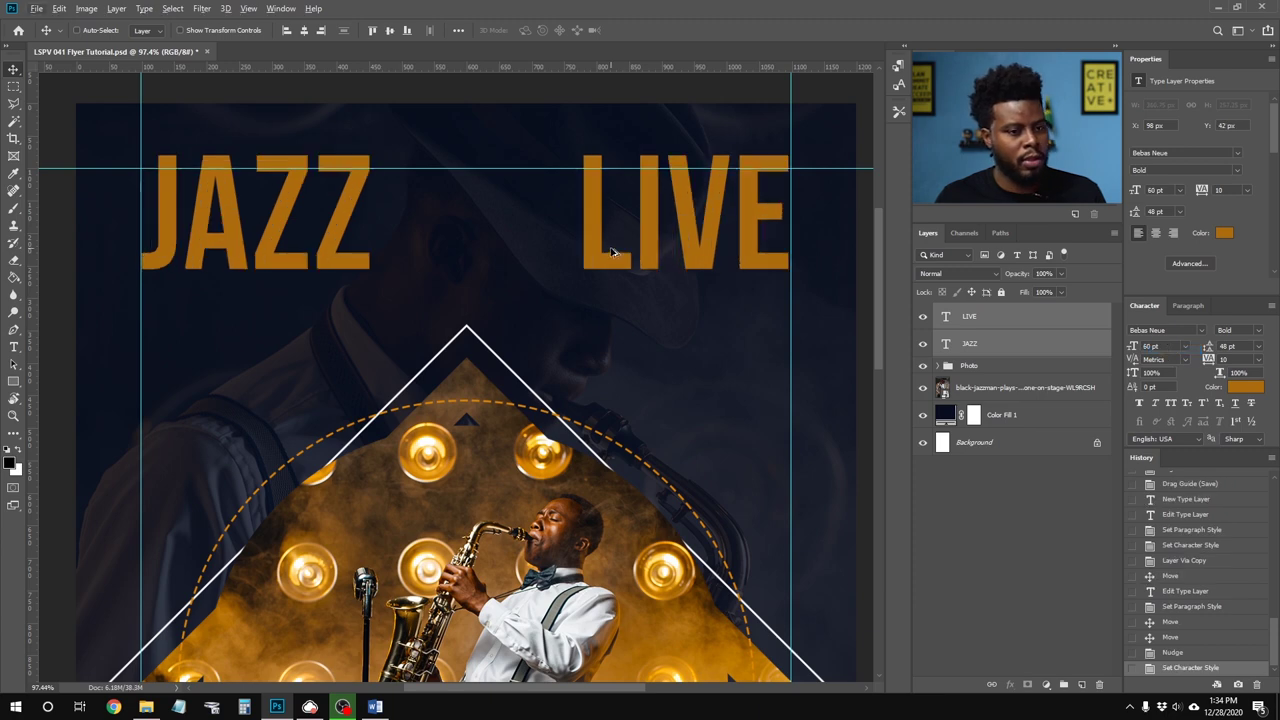
pyautogui.click(1180, 189)
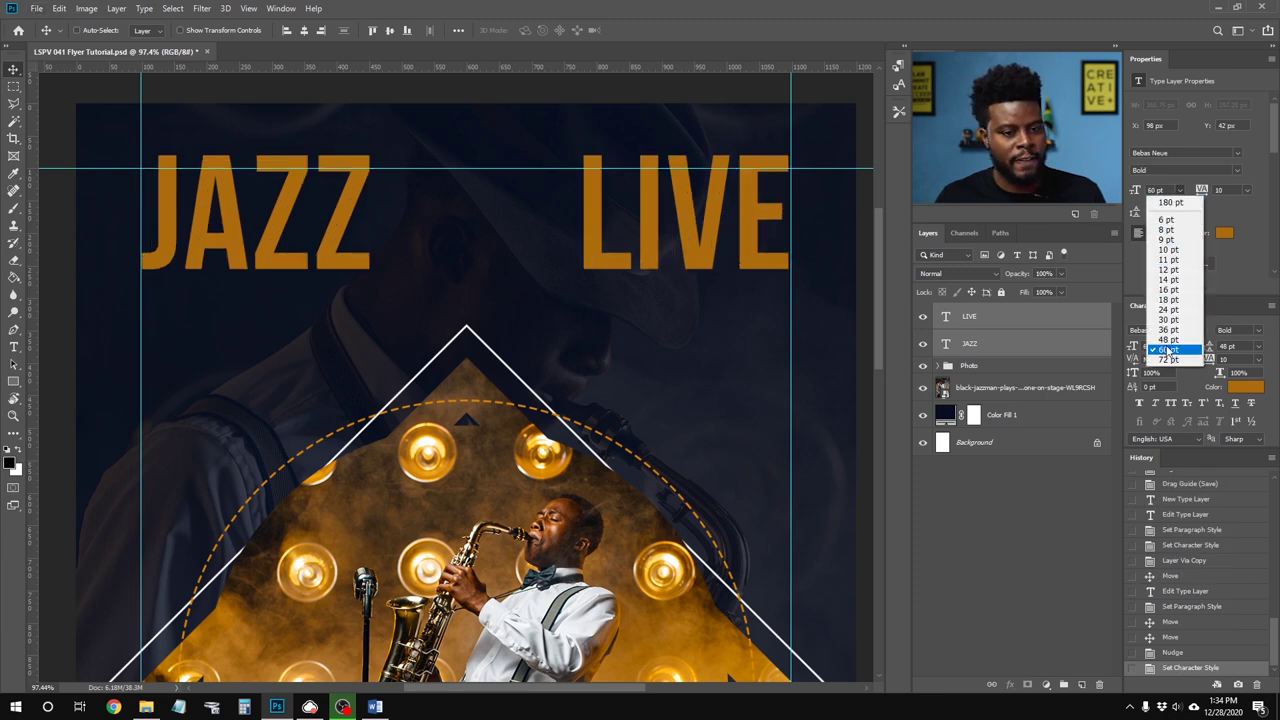
pyautogui.click(1170, 345)
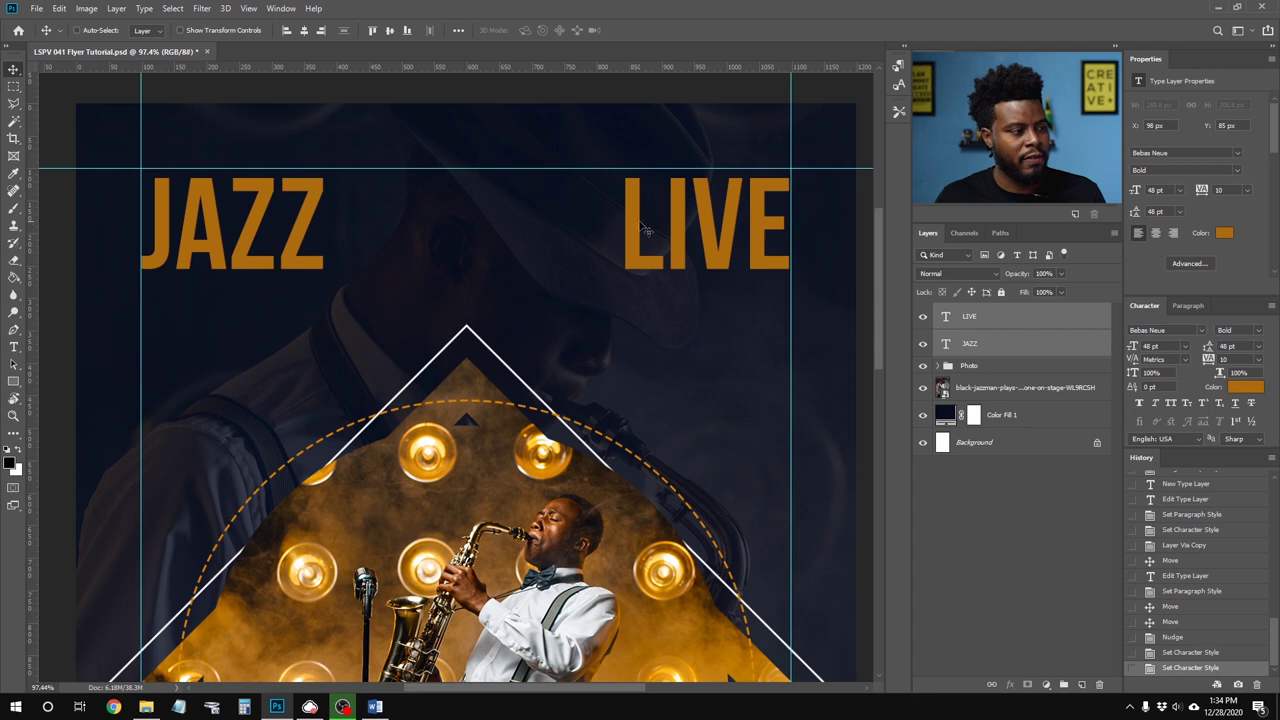
# Step: Lower the JAZZ and LIVE pair further down toward the framed artwork
pyautogui.moveTo(655, 232); pyautogui.dragTo(655, 226)
pyautogui.hotkey('shift', 'Down')
pyautogui.hotkey('shift', 'Down')
pyautogui.hotkey('shift', 'Down')
pyautogui.hotkey('shift', 'Down')
pyautogui.hotkey('shift', 'Down')
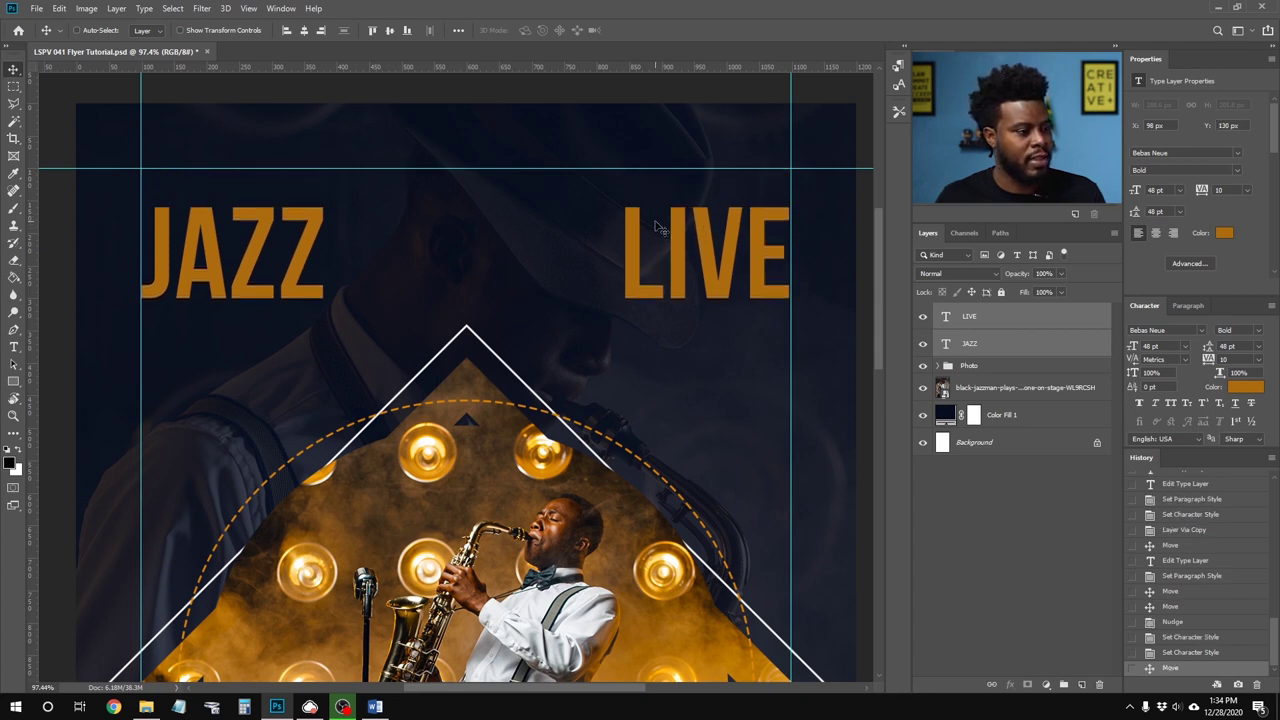
pyautogui.hotkey('shift', 'Down')
pyautogui.hotkey('shift', 'Down')
pyautogui.hotkey('shift', 'Down')
pyautogui.hotkey('shift', 'Down')
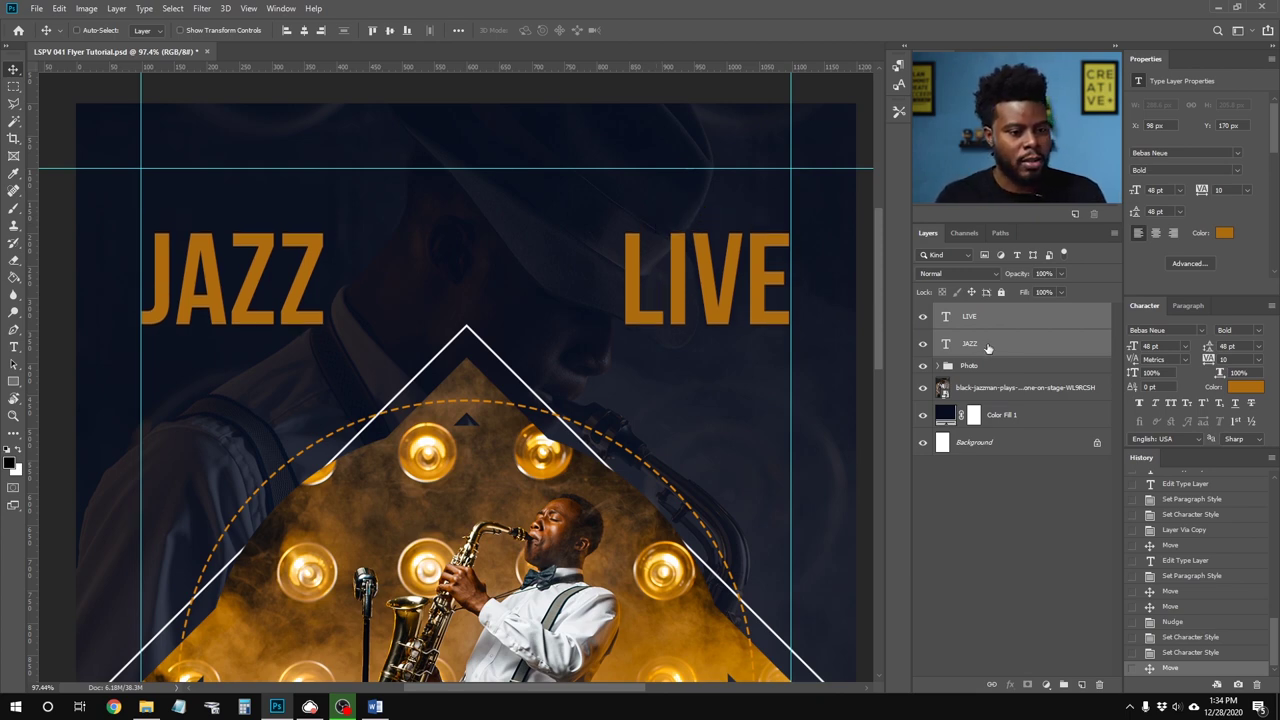
pyautogui.keyDown('ctrl'); pyautogui.keyDown('shift'); pyautogui.click(751, 286); pyautogui.keyUp('shift'); pyautogui.keyUp('ctrl')
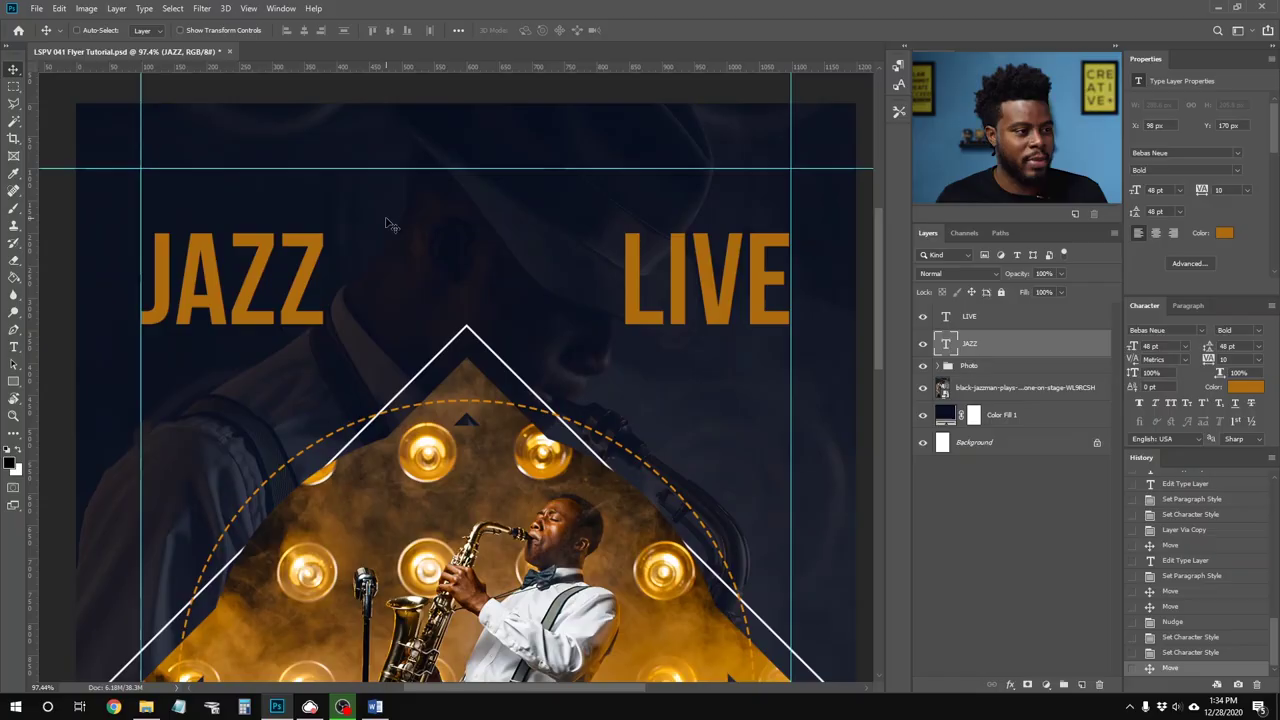
pyautogui.press('t')
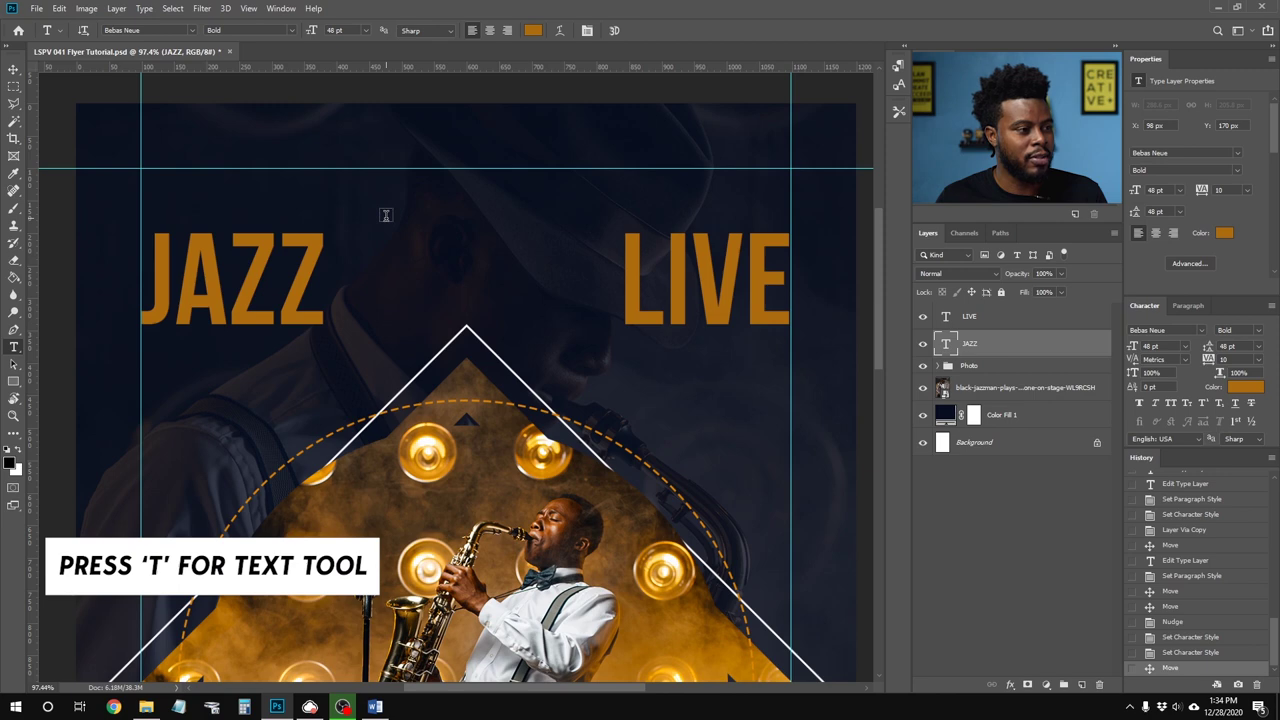
# Step: Add a 12 pt text line reading 'LEARN SHARE ENTERTAINMENT PRESENTS' near the flyer top
pyautogui.click(400, 190)
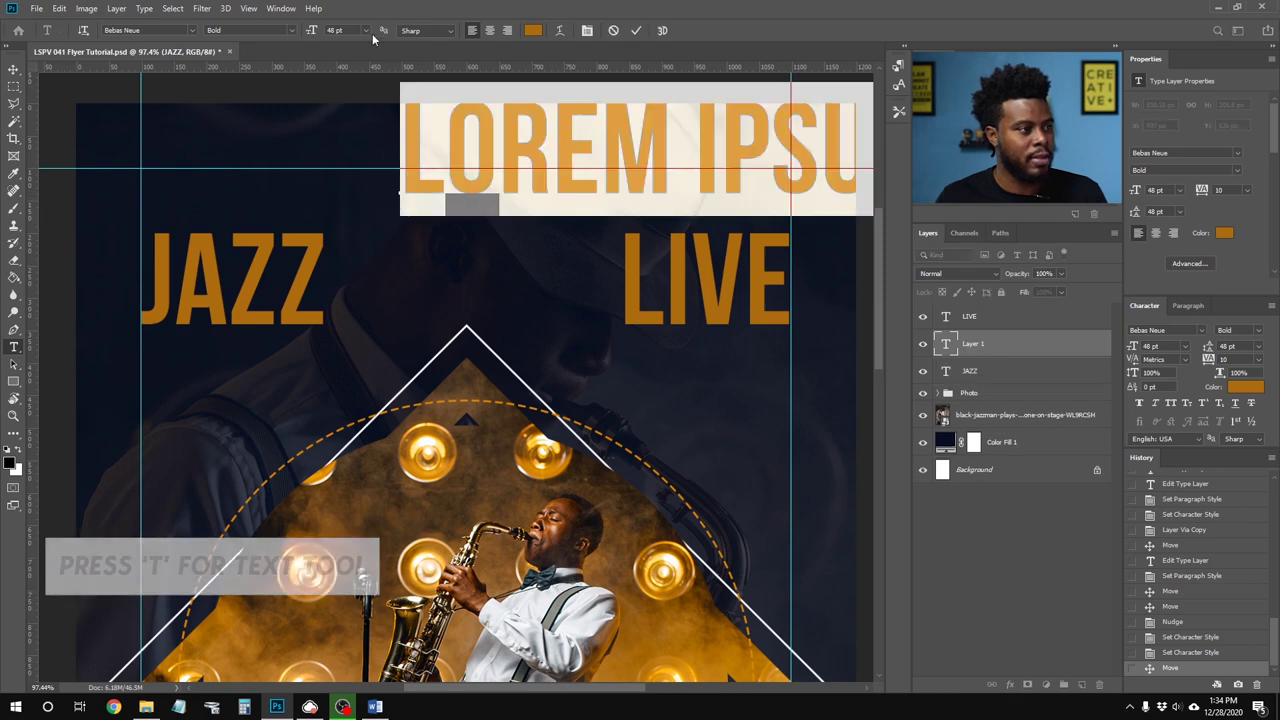
pyautogui.click(367, 30)
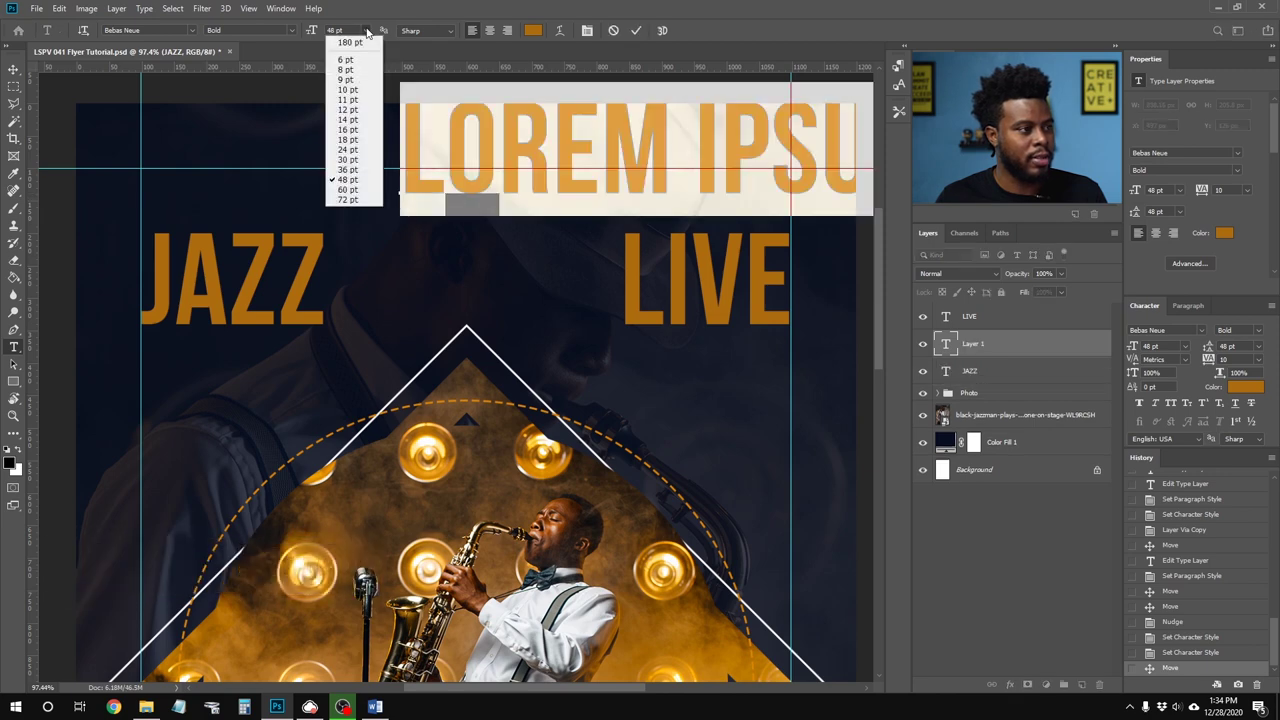
pyautogui.click(350, 110)
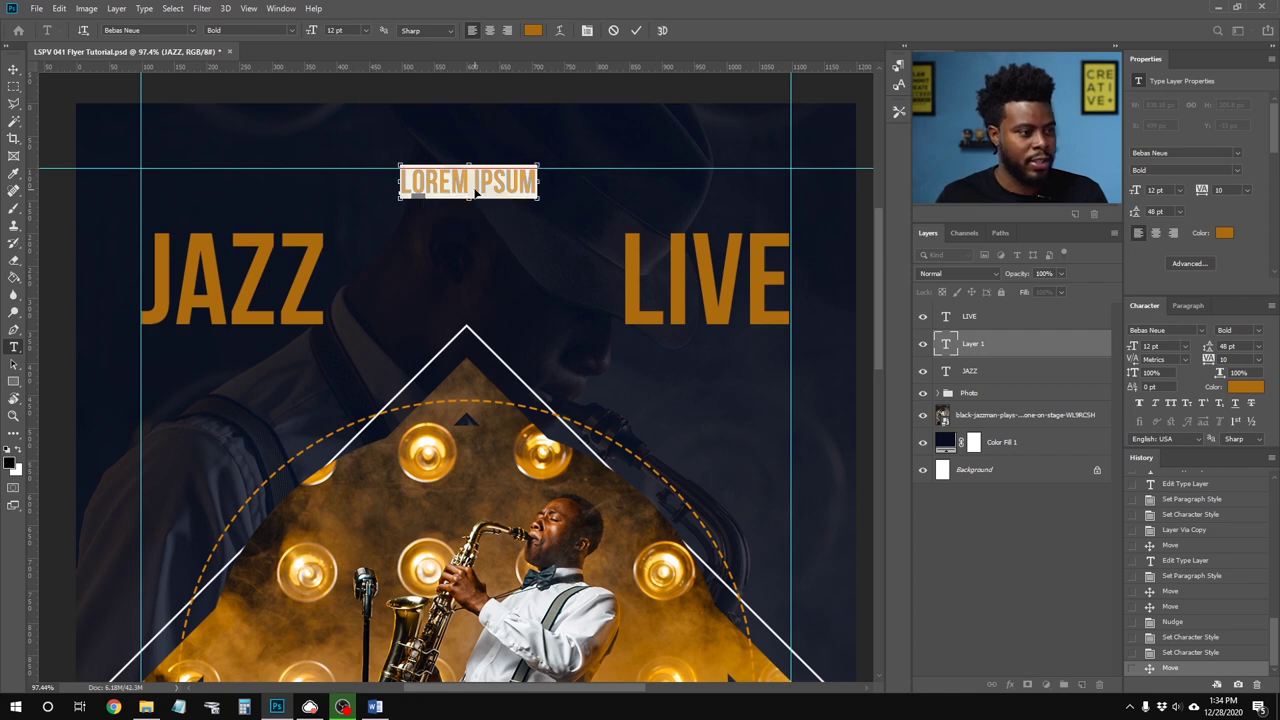
pyautogui.write('JAZZ ')
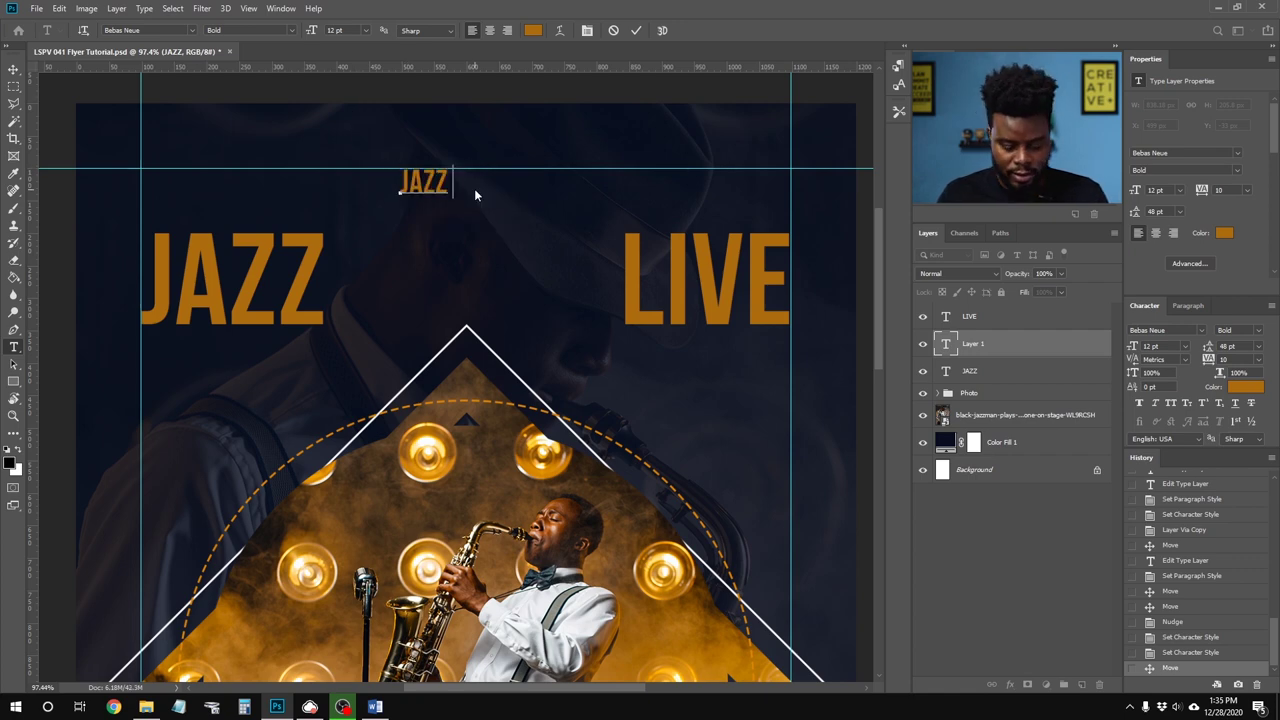
pyautogui.write('NIGHT LIVE E')
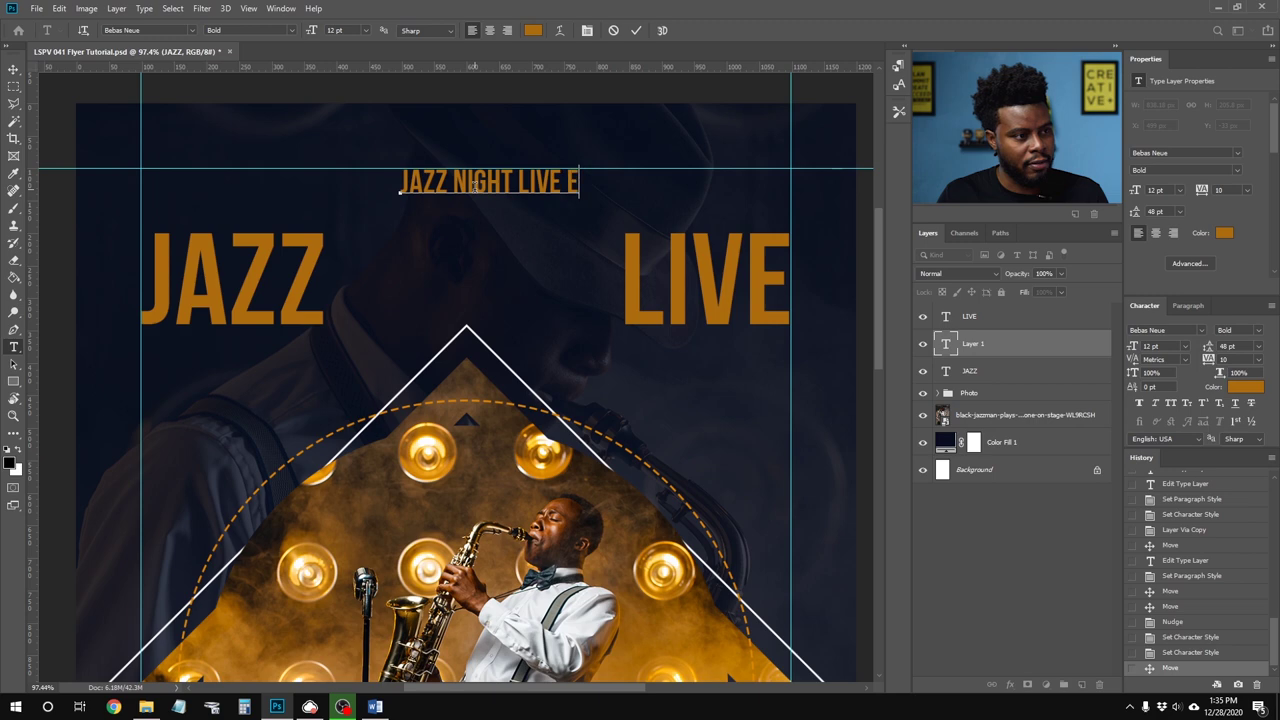
pyautogui.write('NT. PRESENTS')
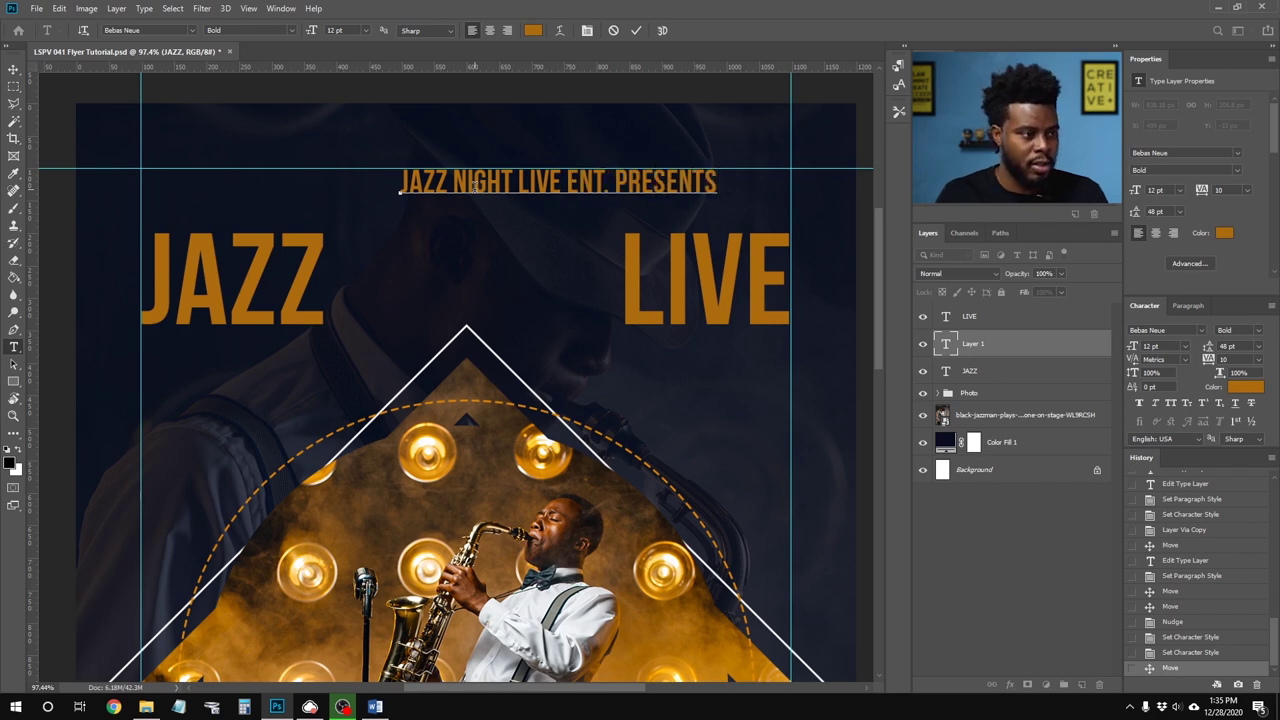
pyautogui.hotkey('ctrl', 'a')
pyautogui.write('LEARN SHARE ENT')
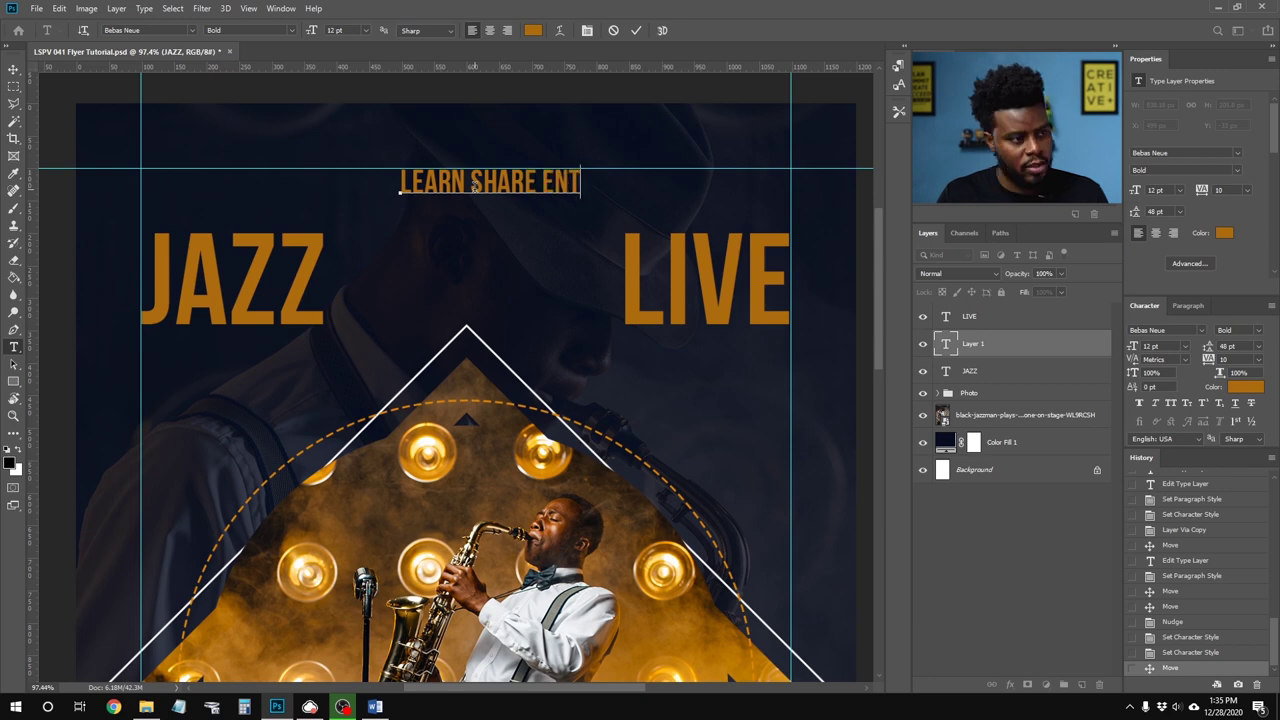
pyautogui.write('ERTAINMEN')
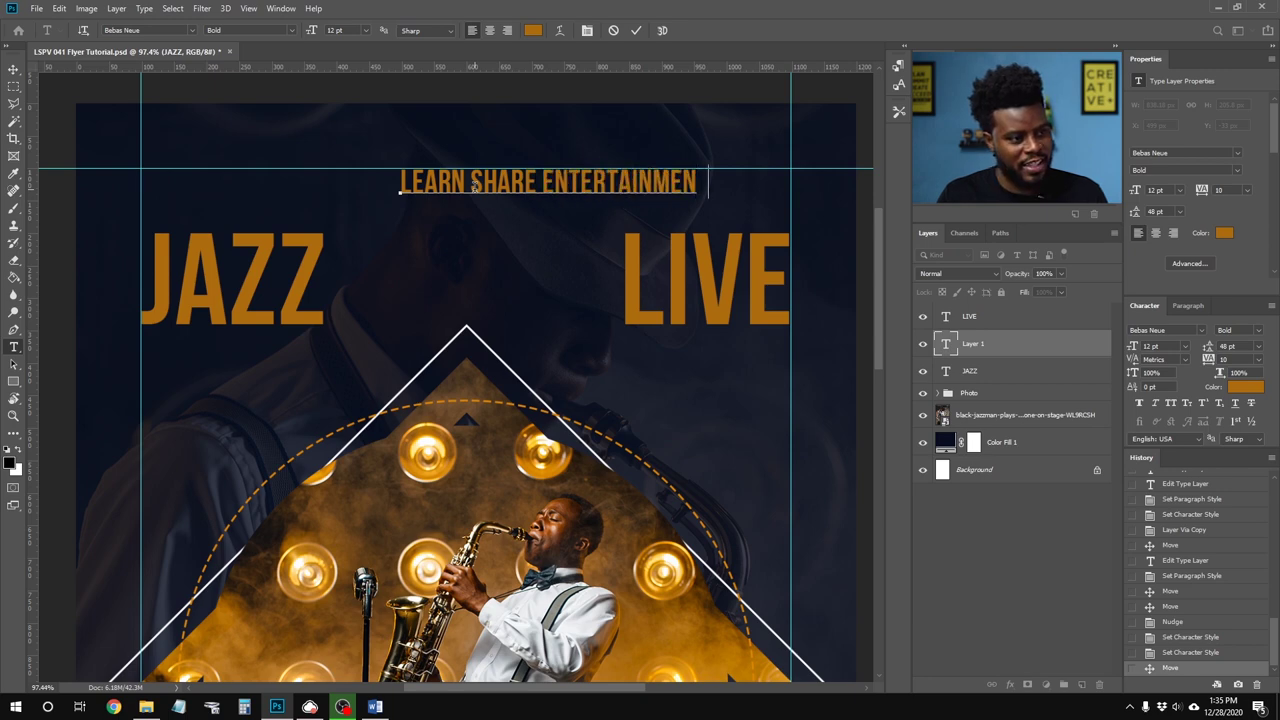
pyautogui.write('T PRESENTS')
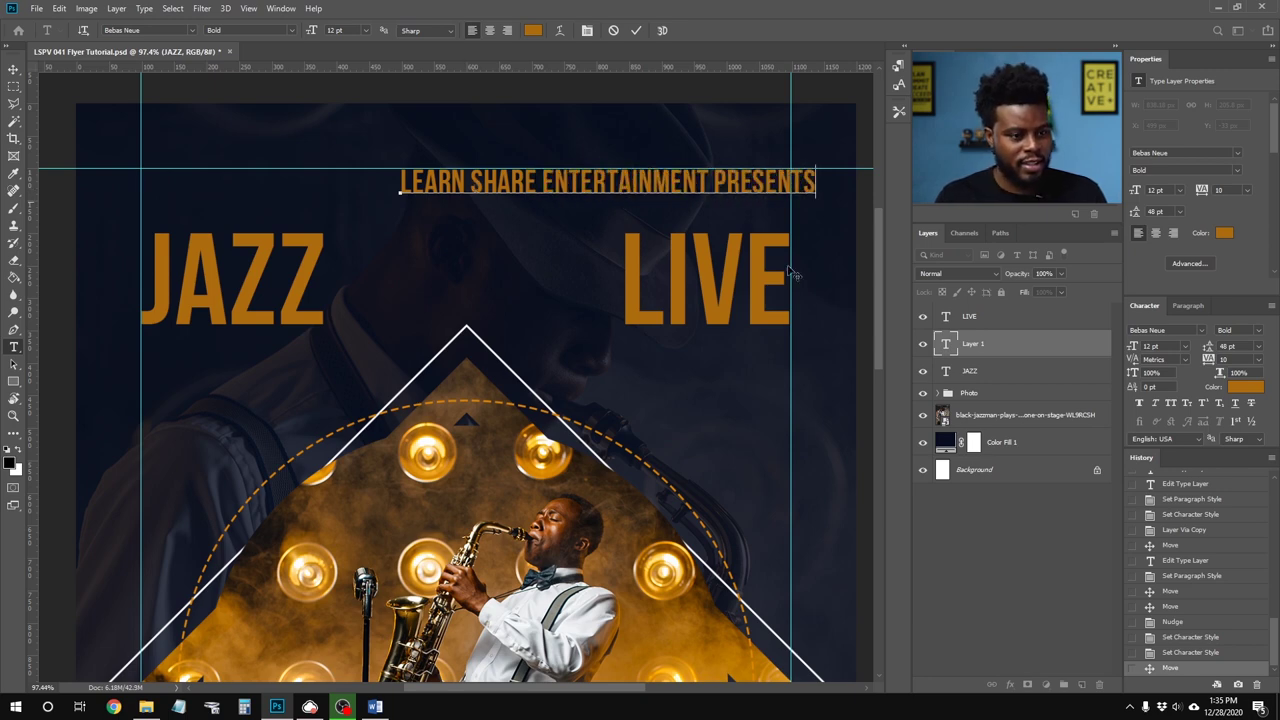
pyautogui.hotkey('ctrl', 'Return')
# Step: Center-align the tagline, centre it on the page, and nudge it down above JAZZ LIVE
pyautogui.press('v')
pyautogui.press('t')
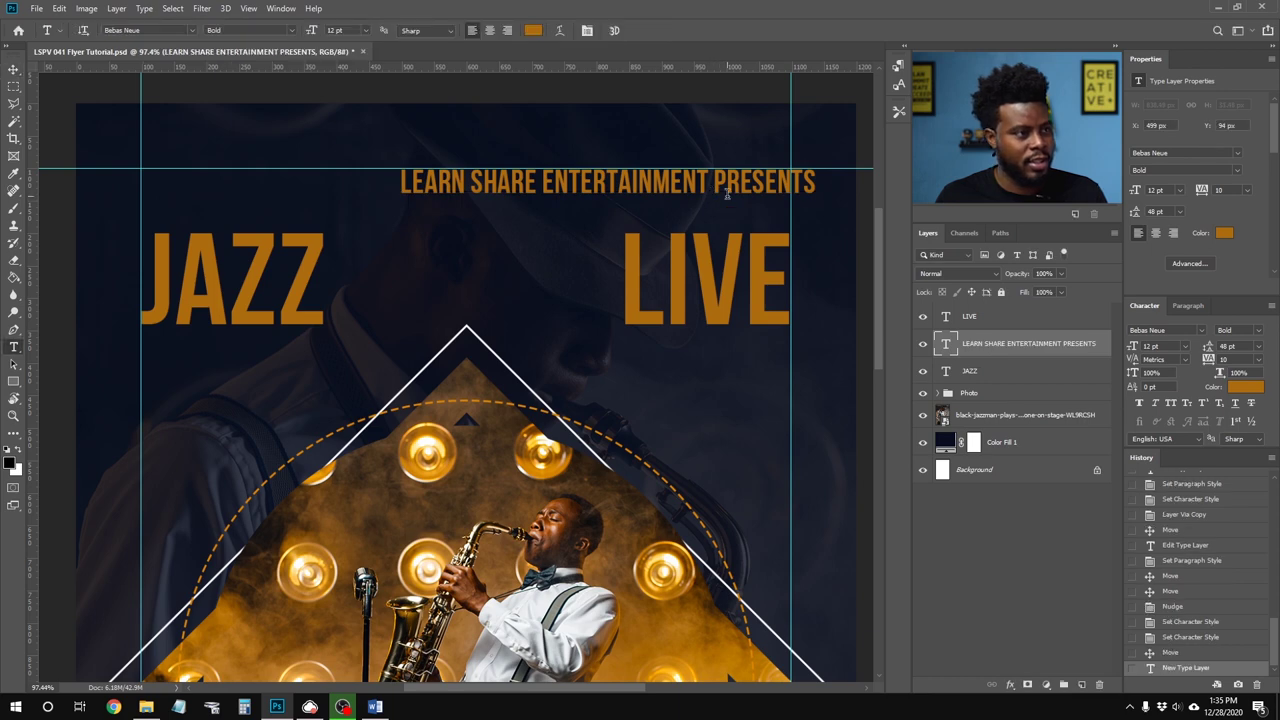
pyautogui.click(490, 30)
pyautogui.press('v')
pyautogui.moveTo(425, 198); pyautogui.dragTo(486, 198)
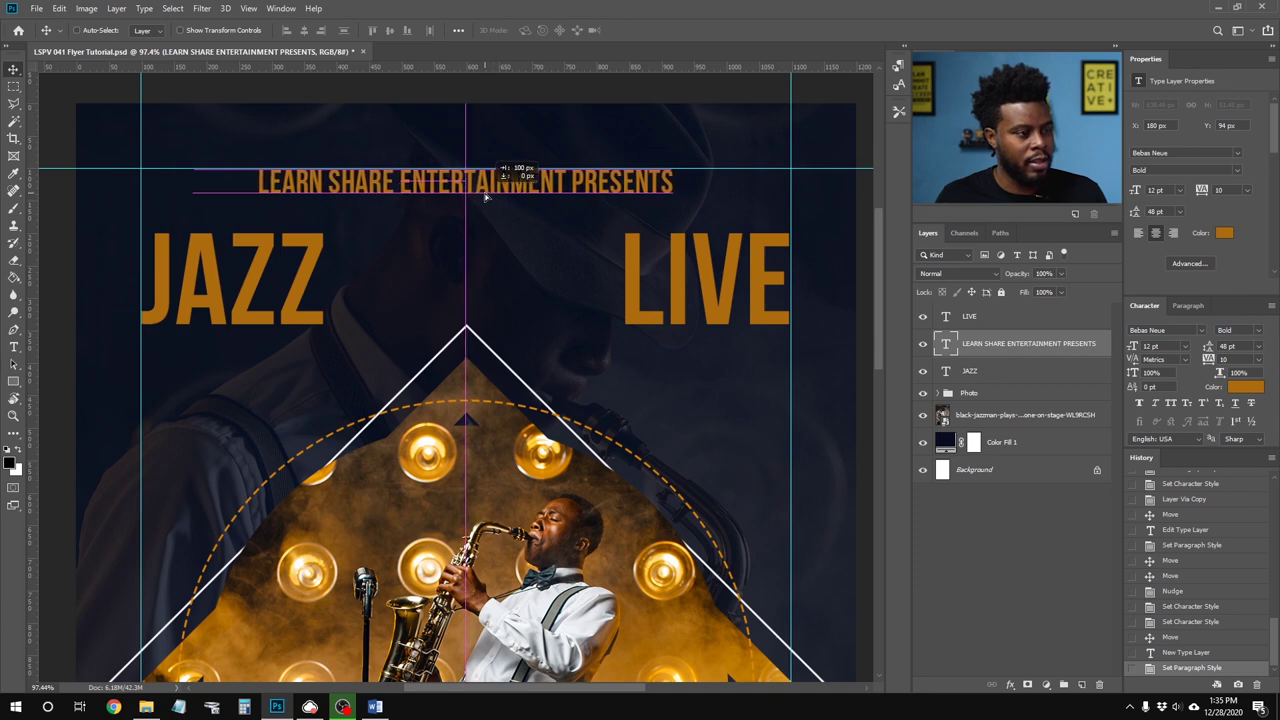
pyautogui.moveTo(486, 198); pyautogui.dragTo(486, 198)
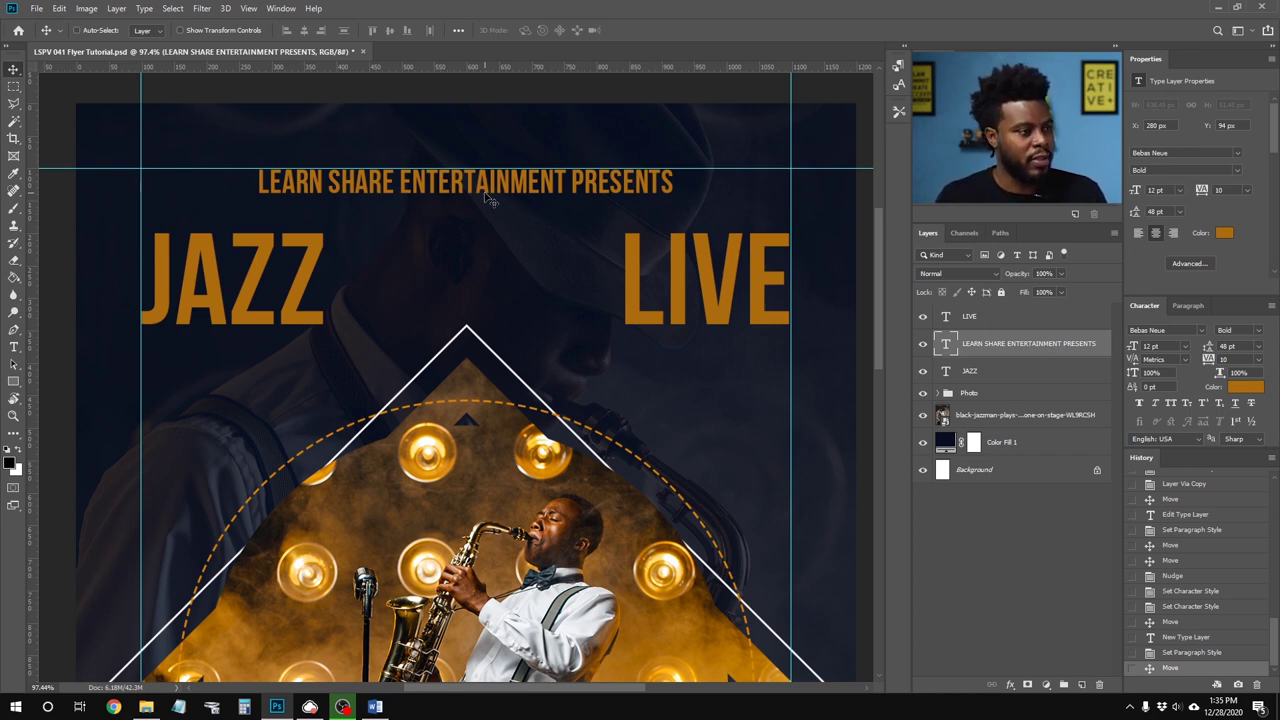
pyautogui.press('Down')
pyautogui.press('Down')
pyautogui.press('Down')
pyautogui.press('Down')
pyautogui.press('Down')
pyautogui.press('Down')
pyautogui.press('Down')
pyautogui.press('Down')
pyautogui.press('Down')
pyautogui.press('Down')
pyautogui.press('Down')
pyautogui.press('Down')
pyautogui.press('Down')
pyautogui.press('Down')
pyautogui.press('Down')
pyautogui.press('Down')
pyautogui.press('Down')
pyautogui.press('Down')
pyautogui.press('Down')
pyautogui.press('Down')
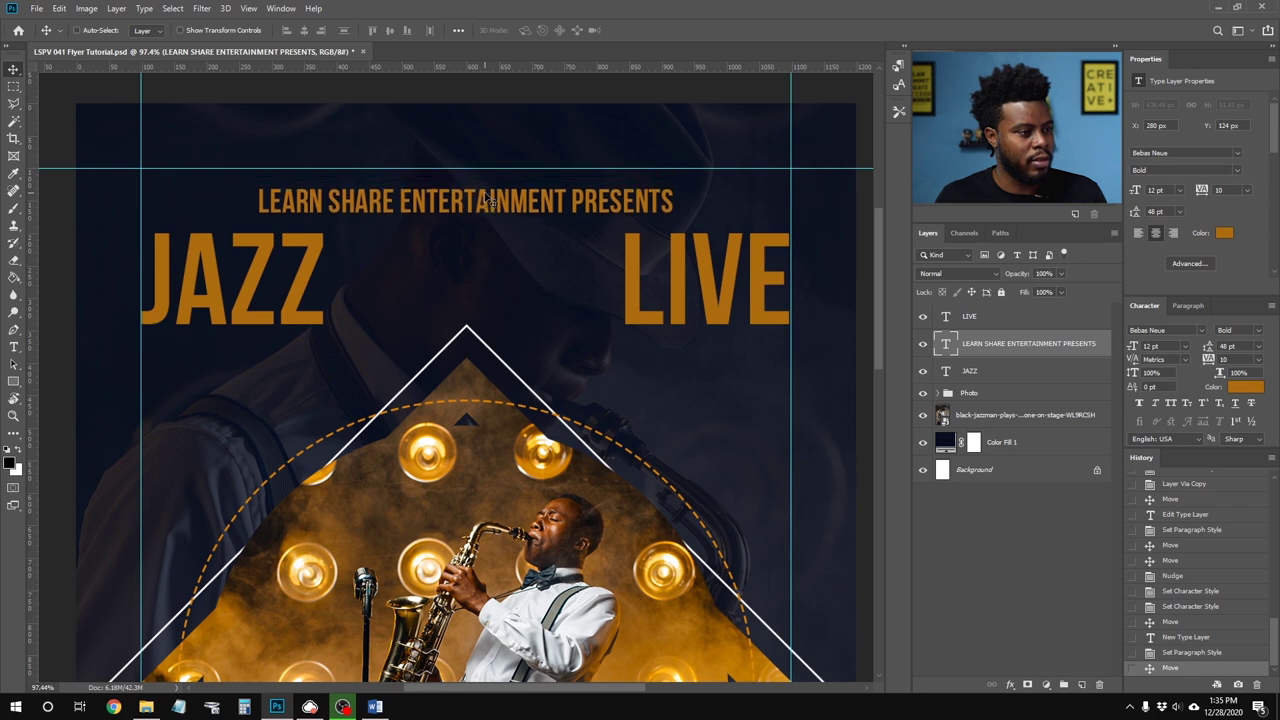
pyautogui.hotkey('shift', 'Down')
pyautogui.hotkey('shift', 'Down')
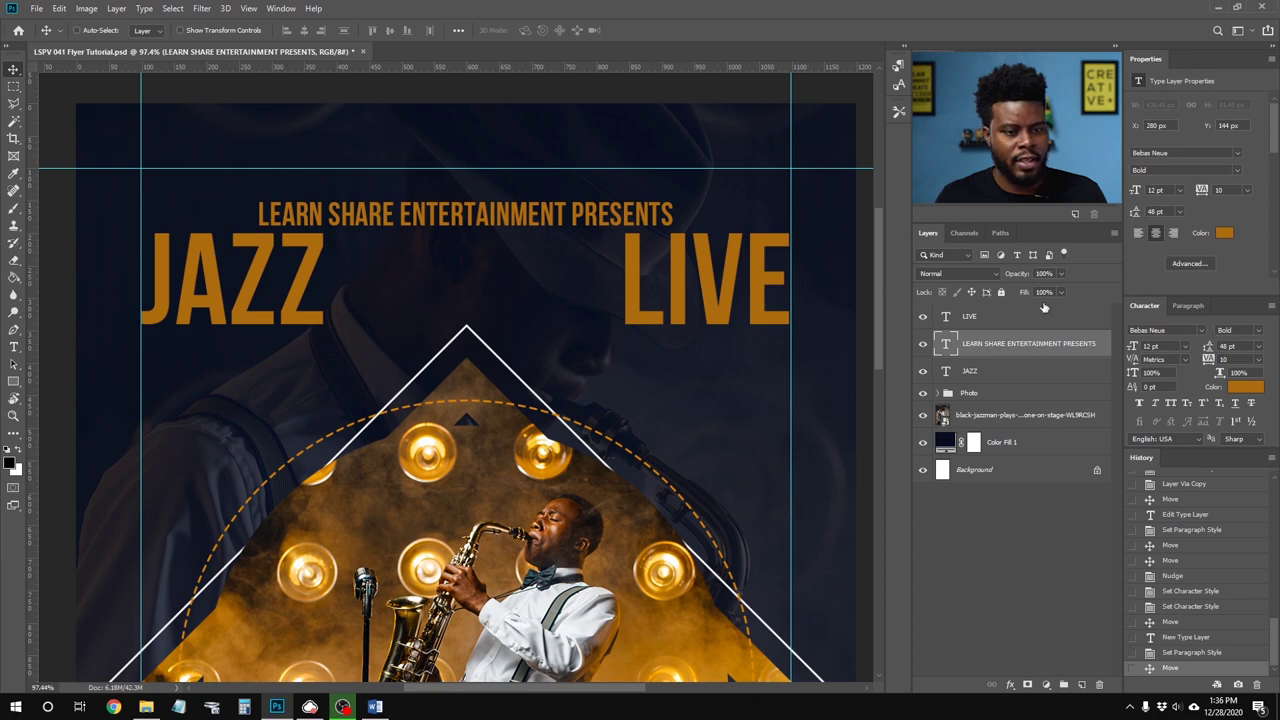
pyautogui.click(1225, 234)
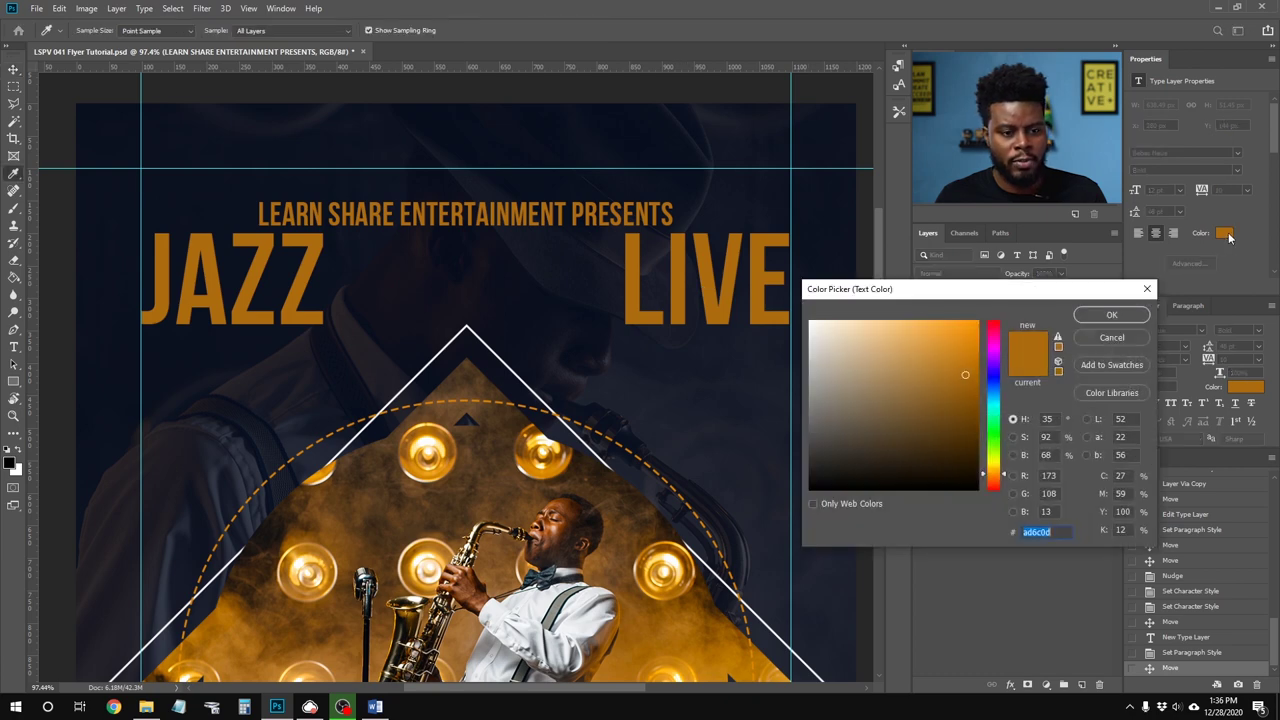
# Step: Change the tagline colour to white (ffffff) and save the flyer
pyautogui.write('ffffff')
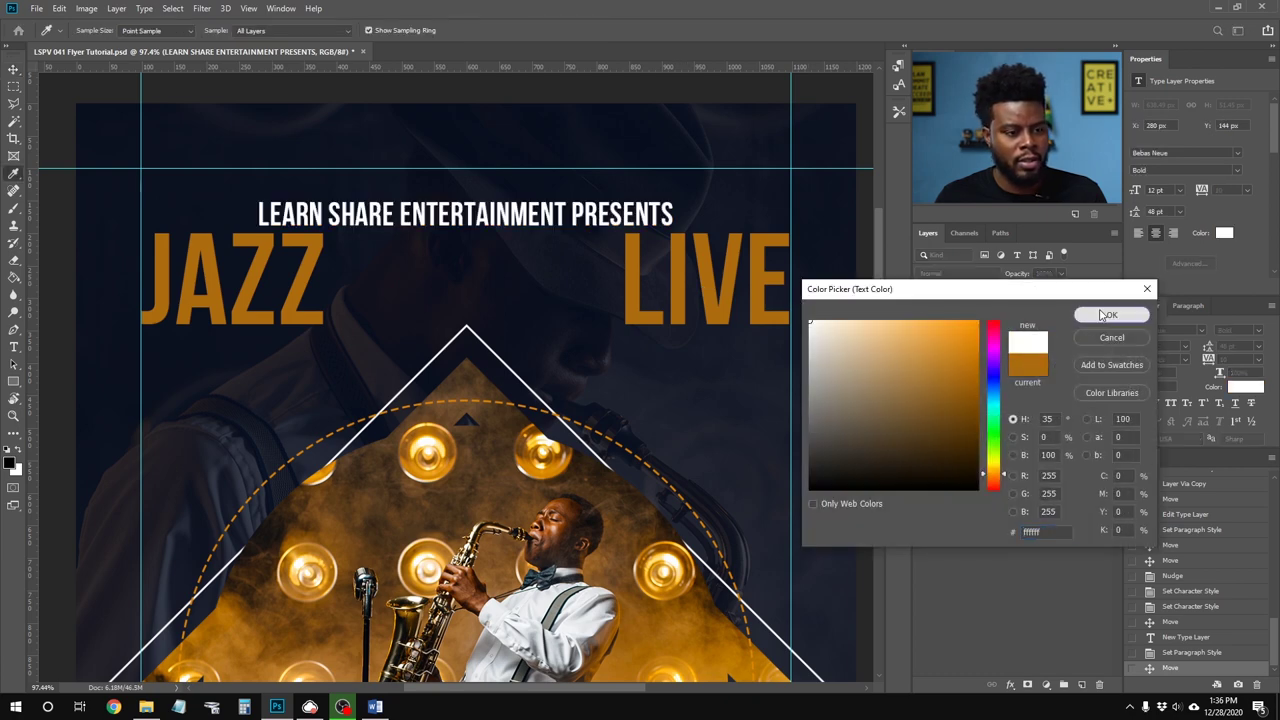
pyautogui.click(1105, 315)
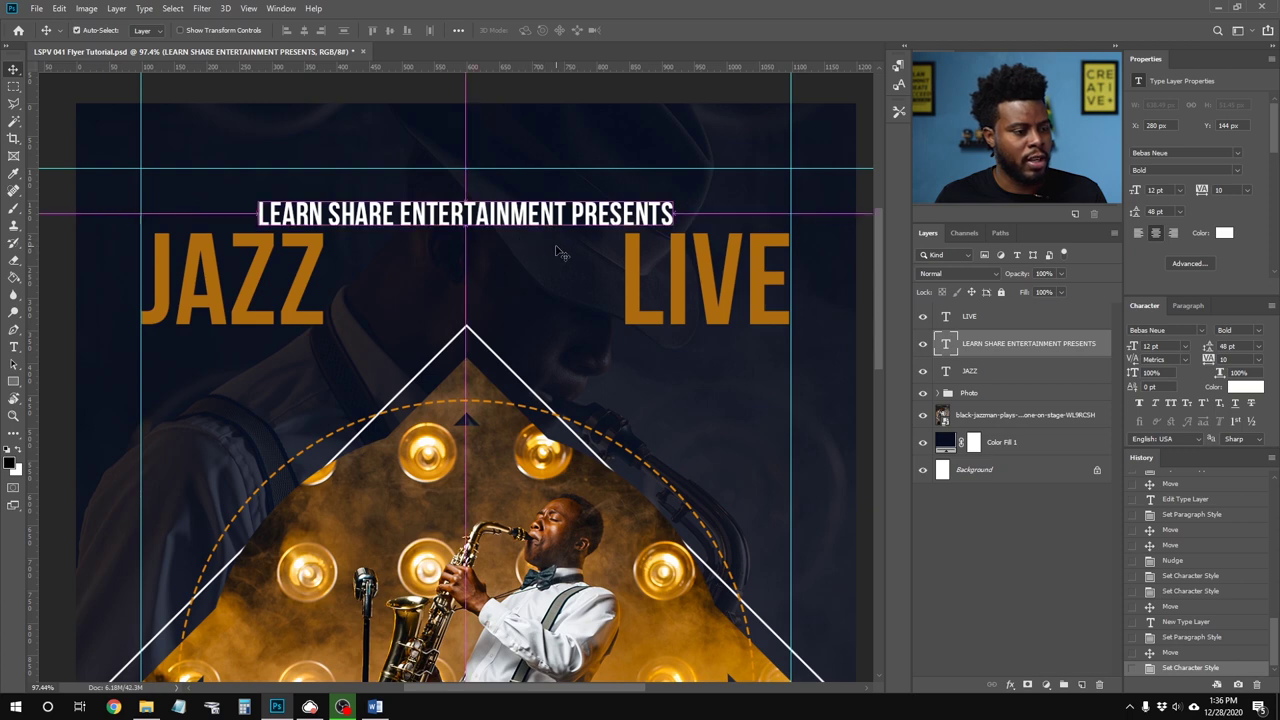
pyautogui.hotkey('ctrl', 's')
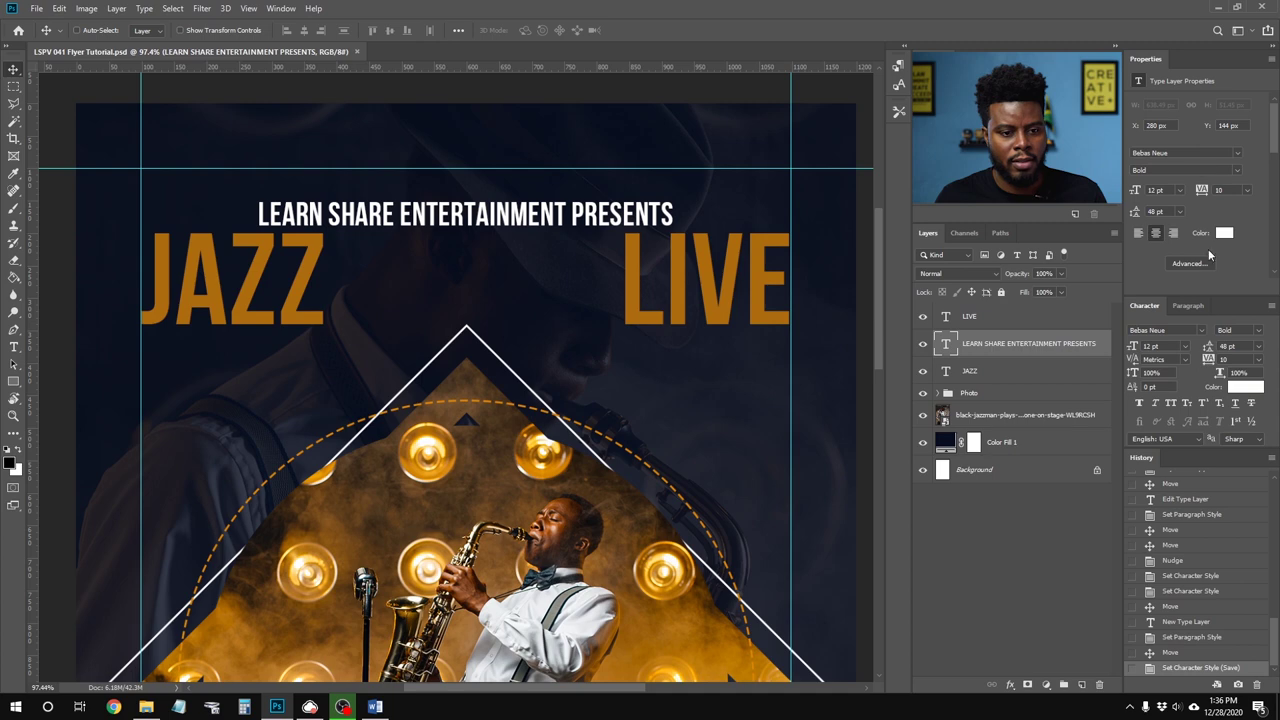
pyautogui.click(1203, 330)
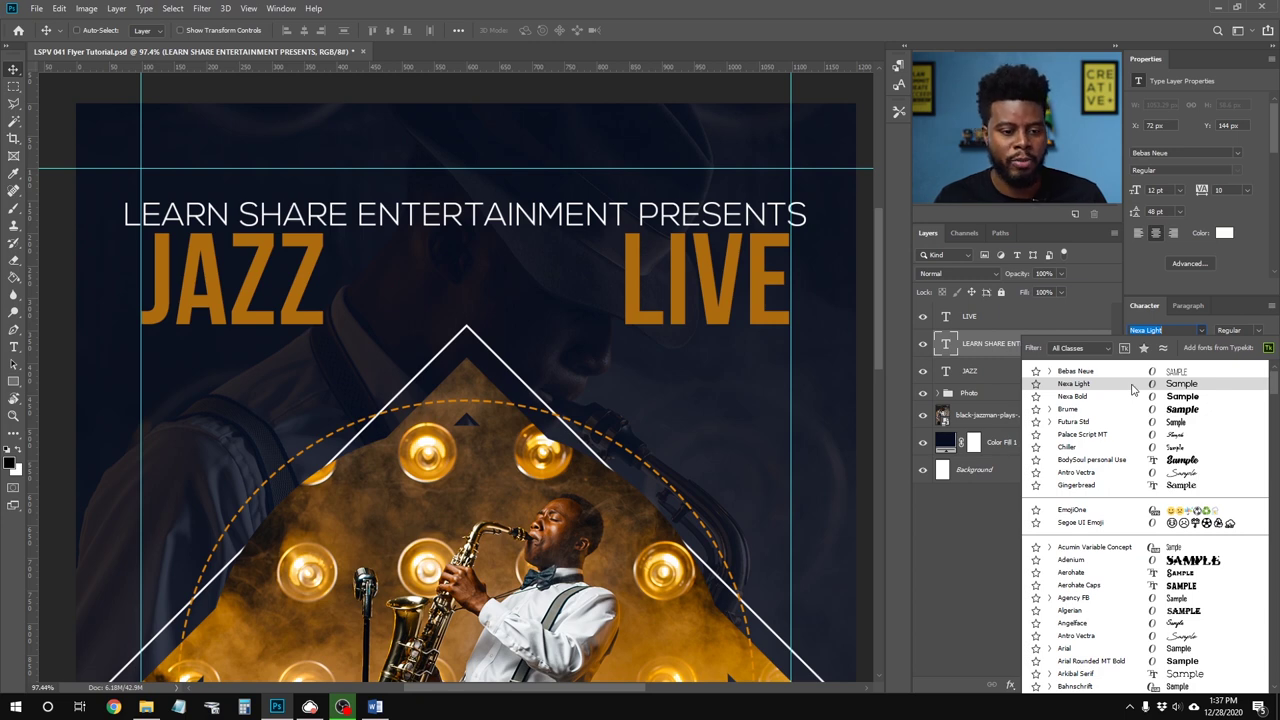
# Step: Apply Nexa Light to the tagline and shrink it to 8 pt
pyautogui.click(1133, 389)
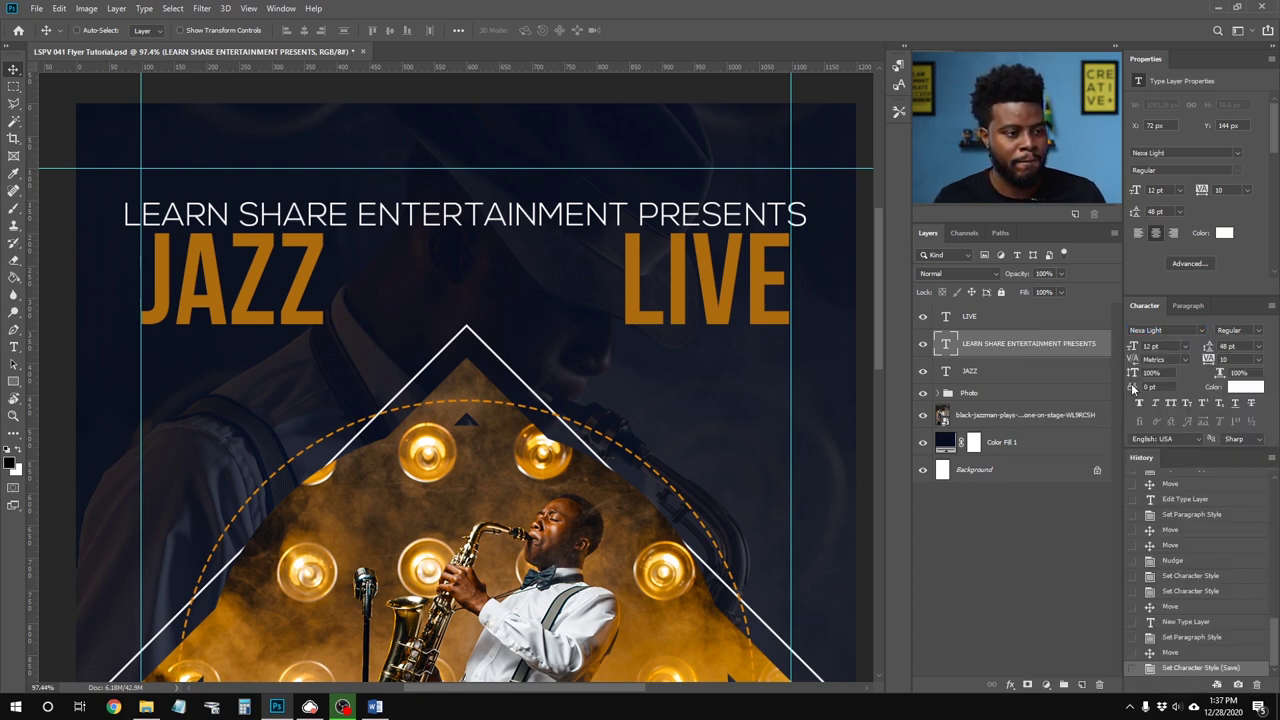
pyautogui.click(1168, 346)
pyautogui.write('9')
pyautogui.press('Return')
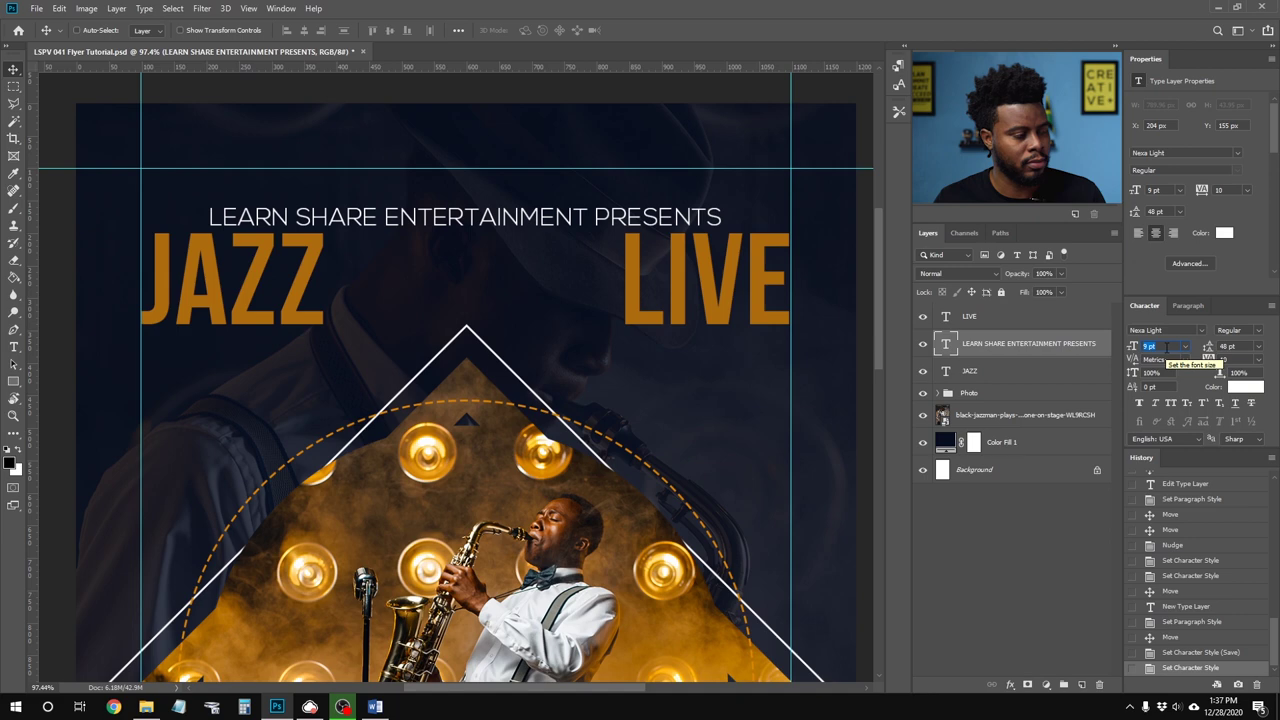
pyautogui.write('8')
pyautogui.press('Return')
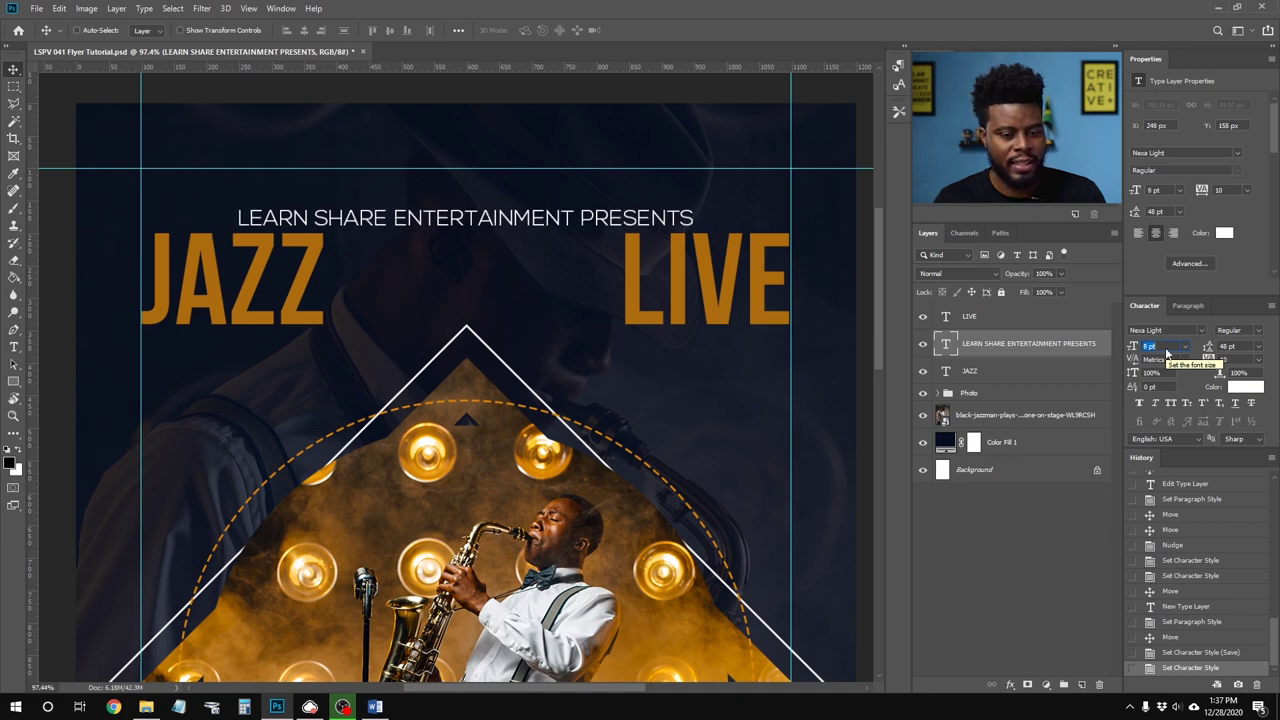
# Step: Set the tagline tracking to 100, move it up near the top guide, and save
pyautogui.click(1258, 359)
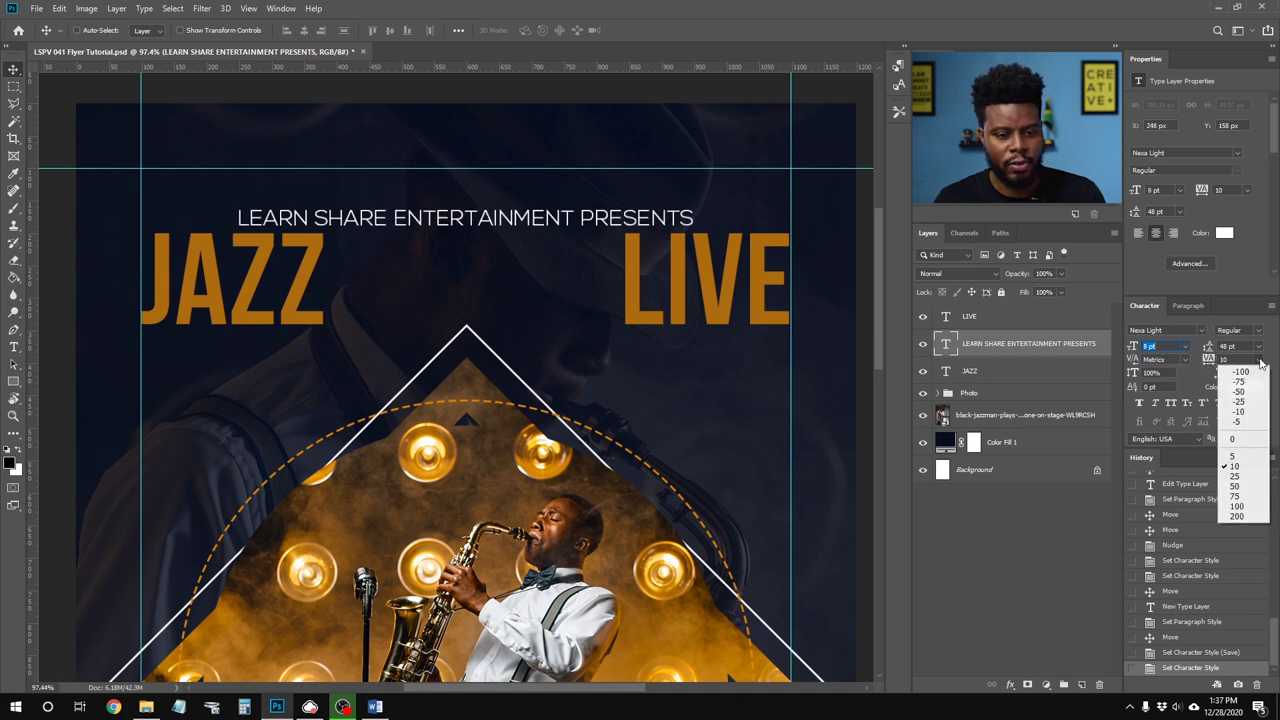
pyautogui.click(1249, 508)
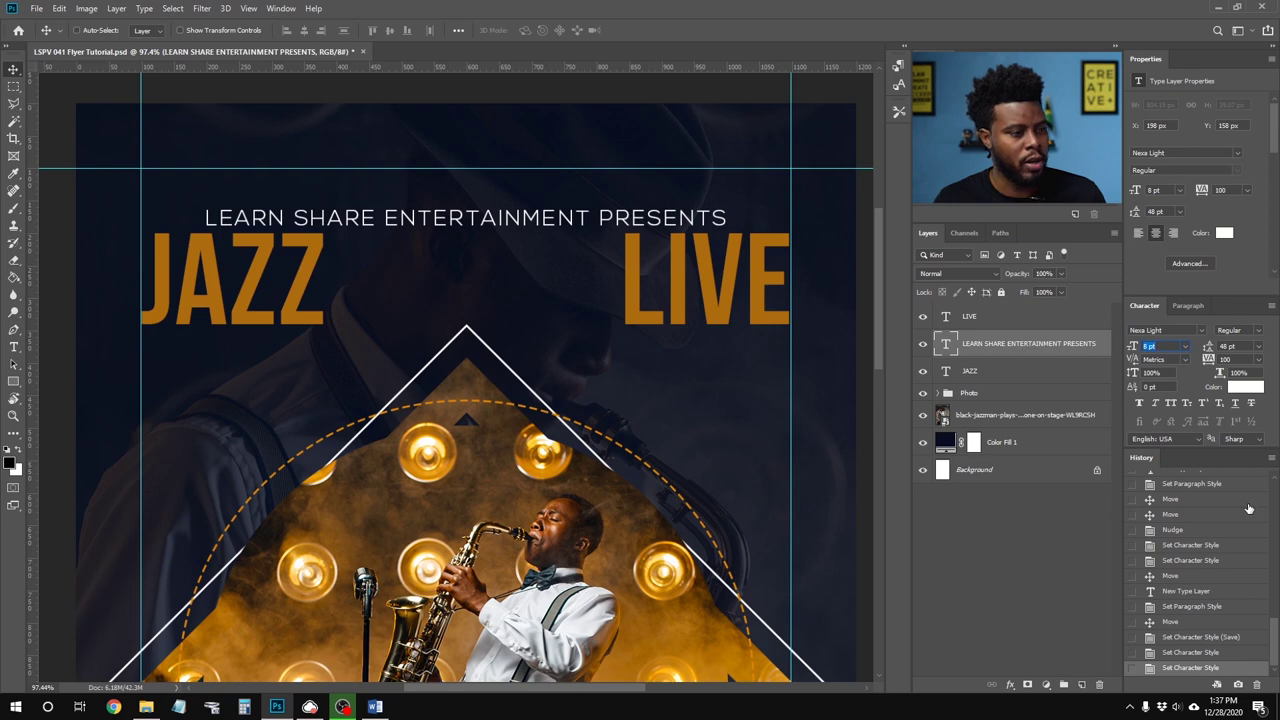
pyautogui.click(1258, 359)
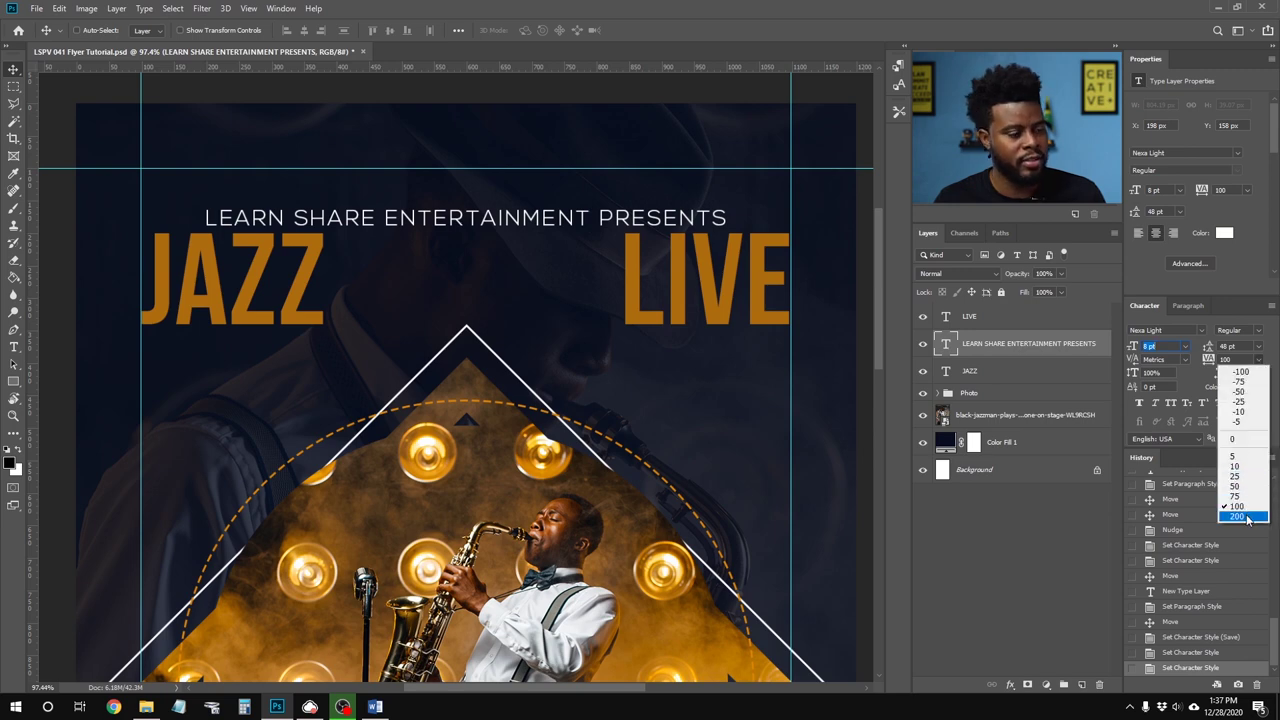
pyautogui.click(1247, 517)
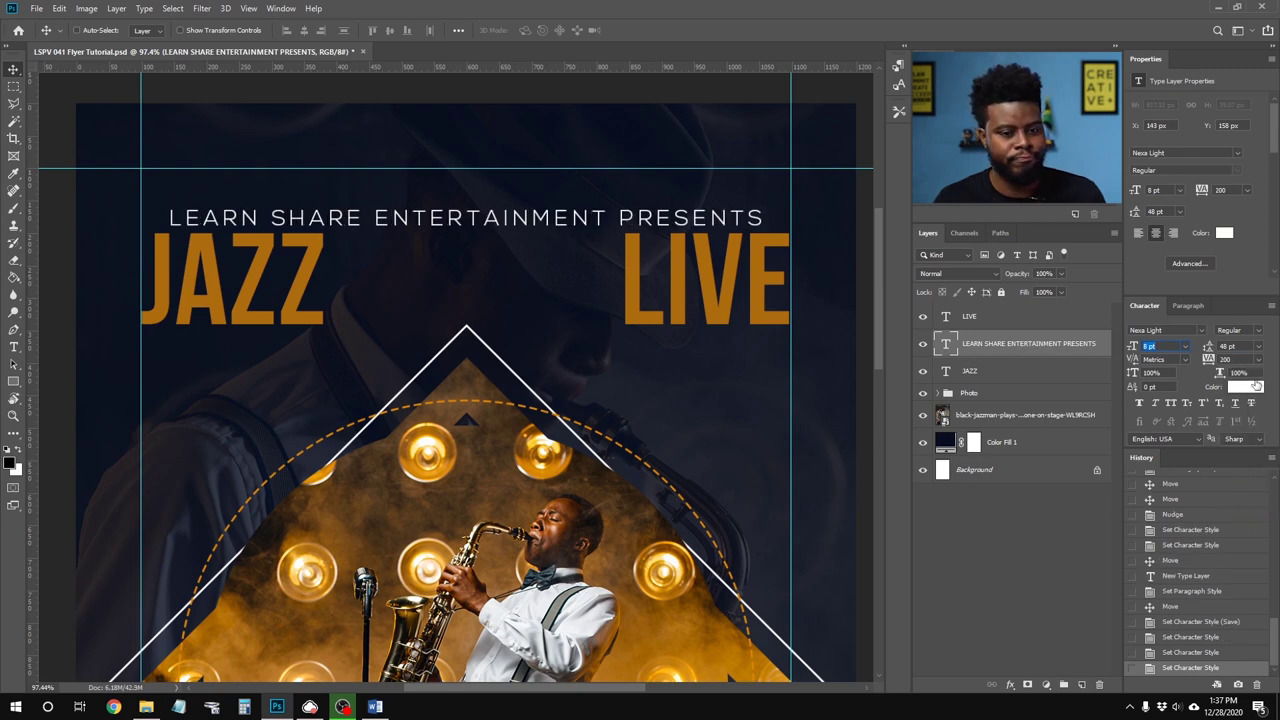
pyautogui.click(1258, 359)
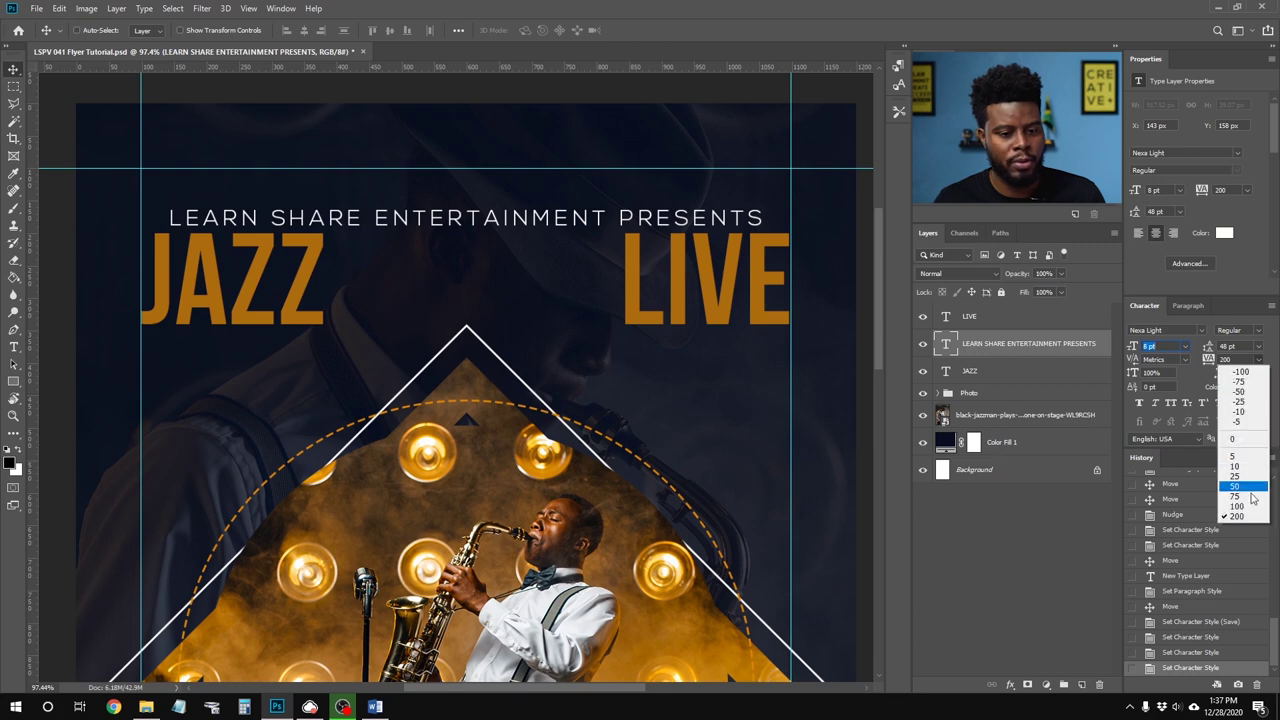
pyautogui.click(1247, 503)
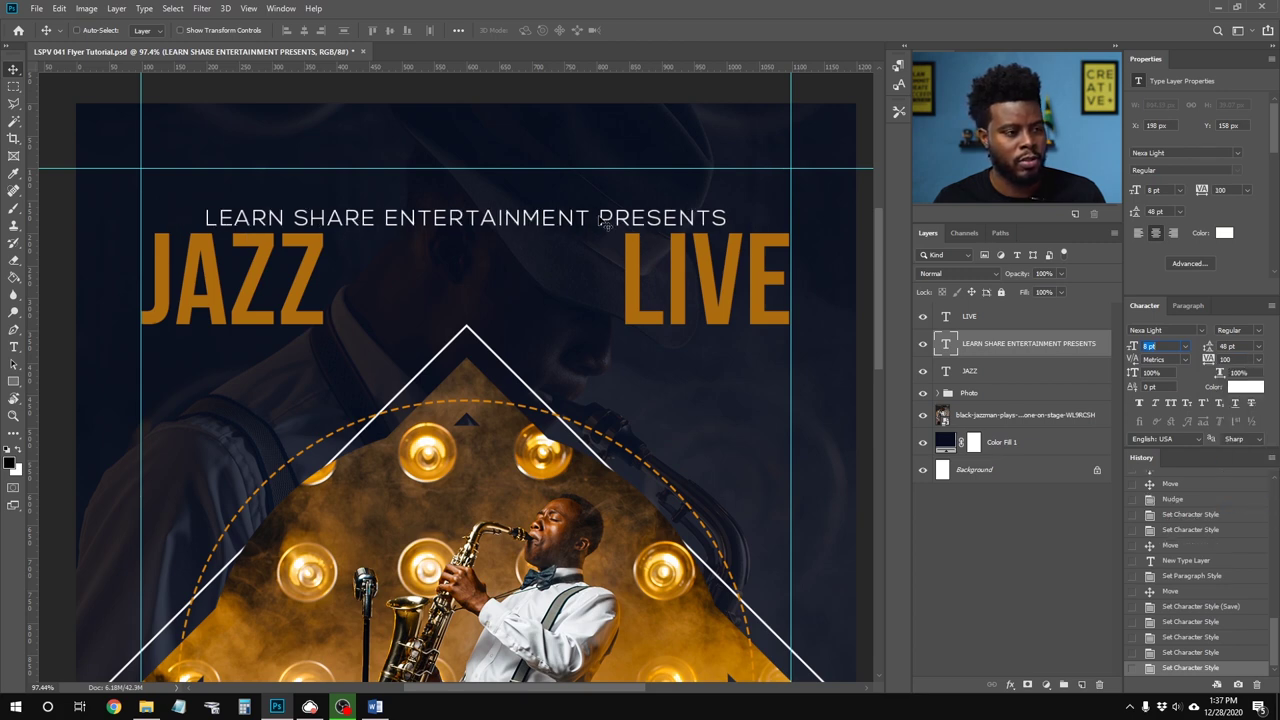
pyautogui.moveTo(550, 222); pyautogui.dragTo(550, 180)
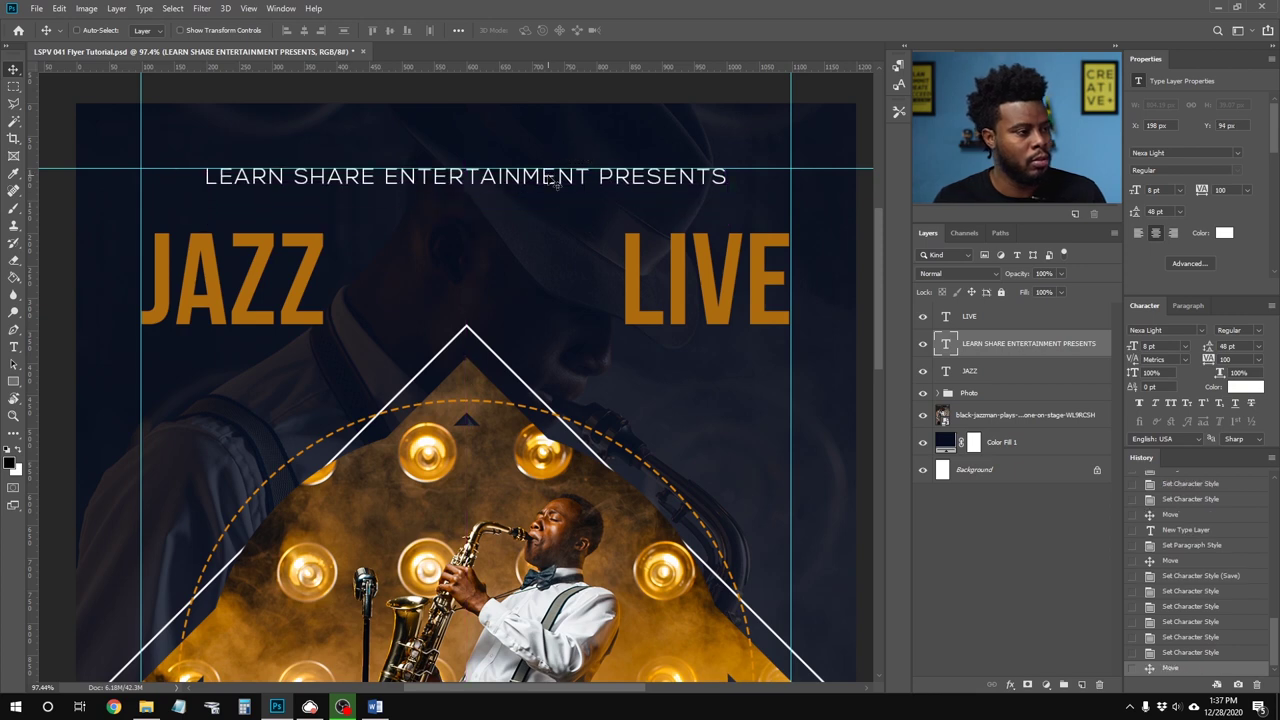
pyautogui.hotkey('shift', 'Down')
pyautogui.hotkey('shift', 'Down')
pyautogui.hotkey('shift', 'Down')
pyautogui.hotkey('shift', 'Down')
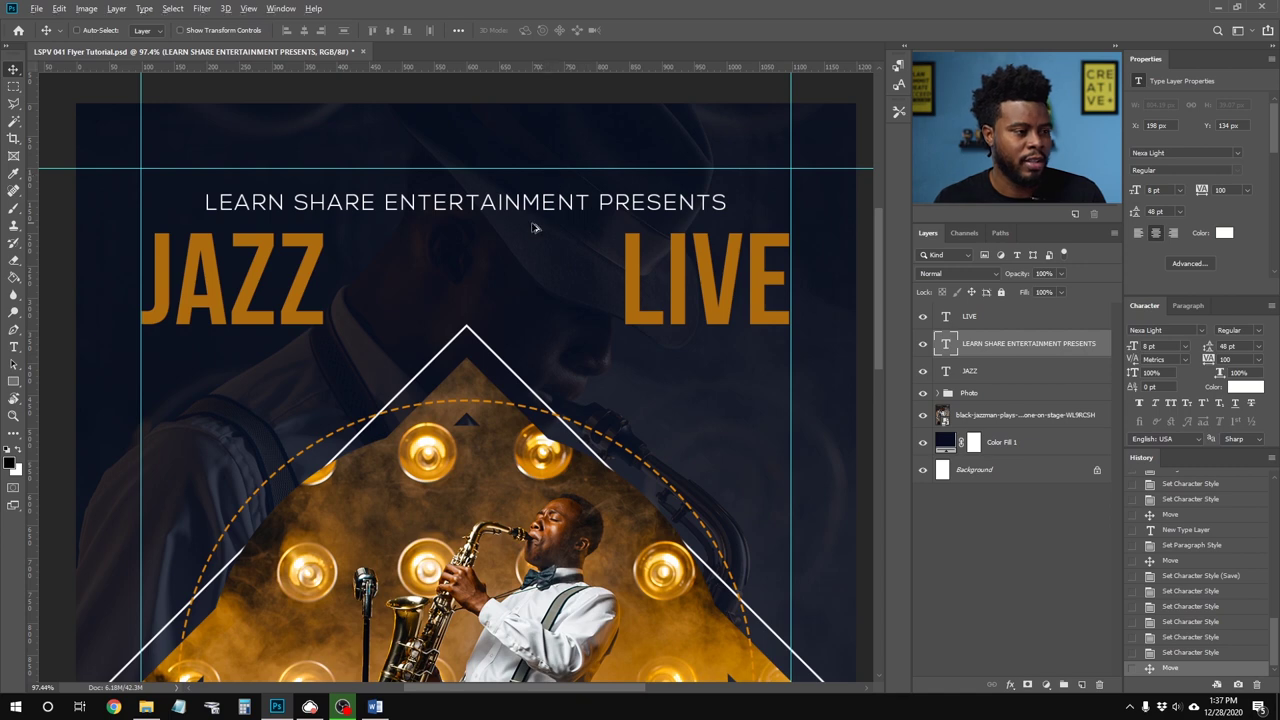
pyautogui.hotkey('ctrl', '-')
pyautogui.hotkey('ctrl', '-')
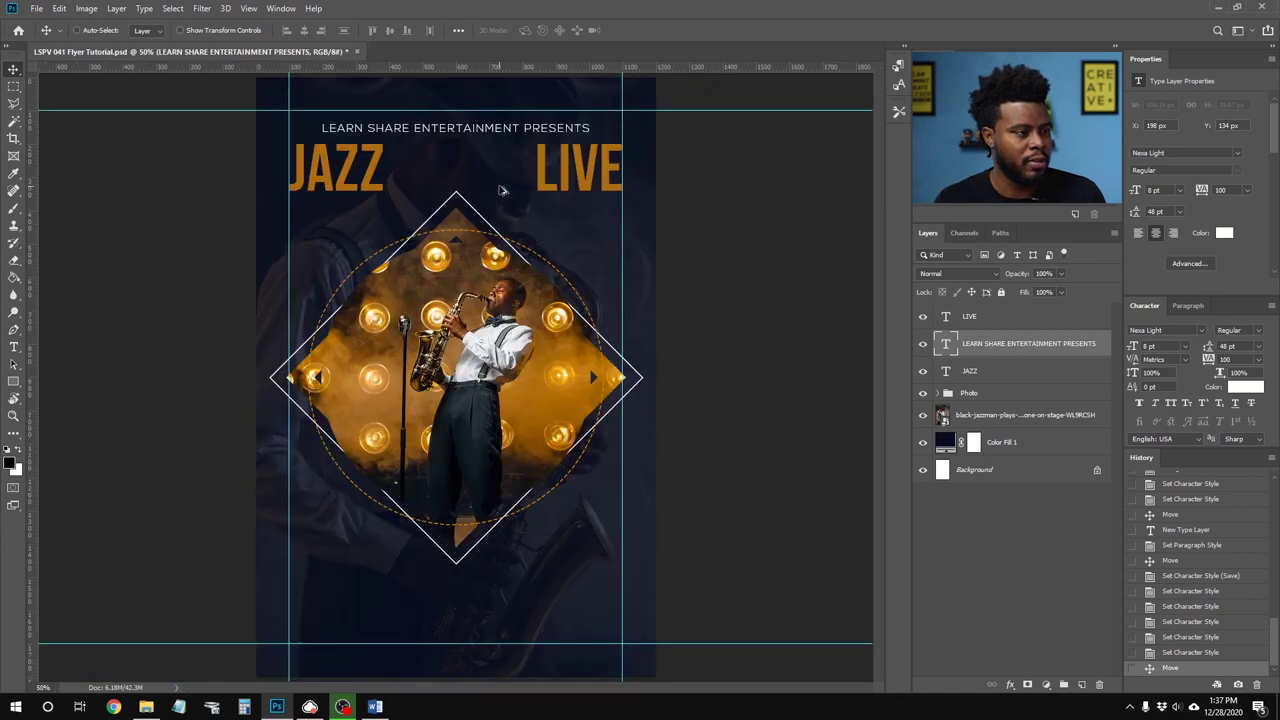
pyautogui.hotkey('ctrl', 's')
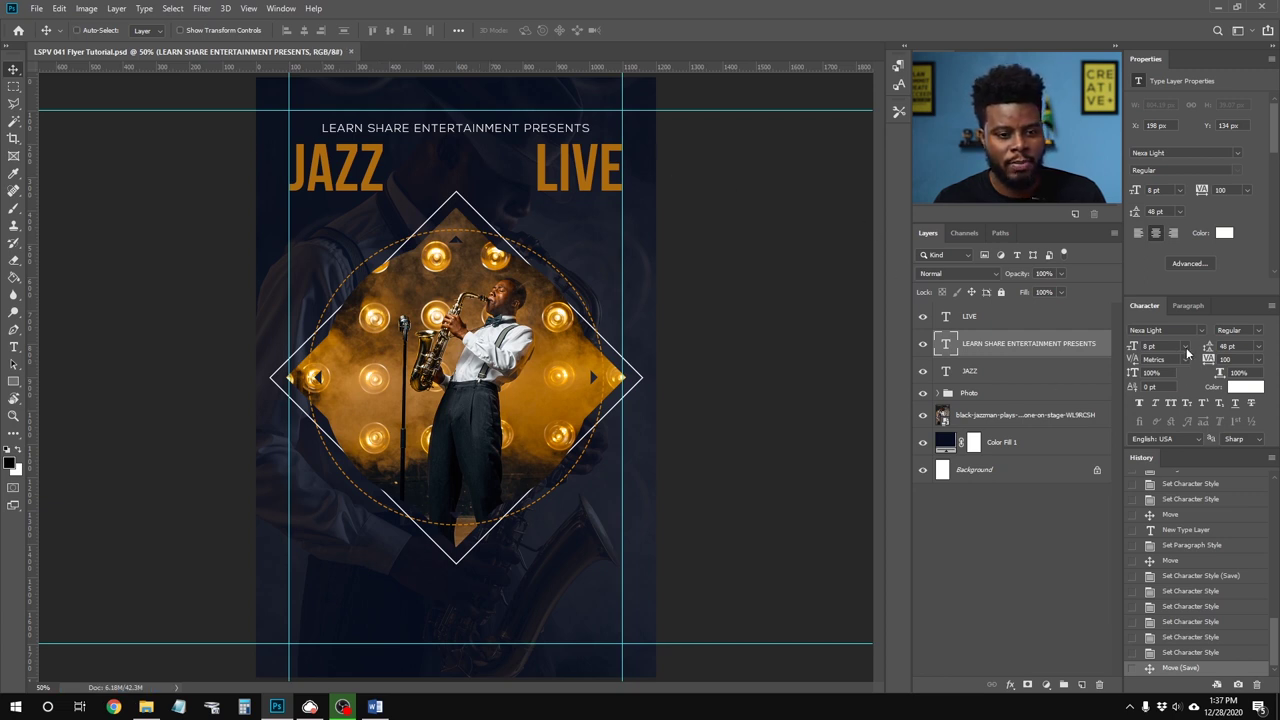
# Step: Reduce the tagline to 6 pt with 200 tracking and move its layer to the top
pyautogui.click(1185, 346)
pyautogui.click(1177, 383)
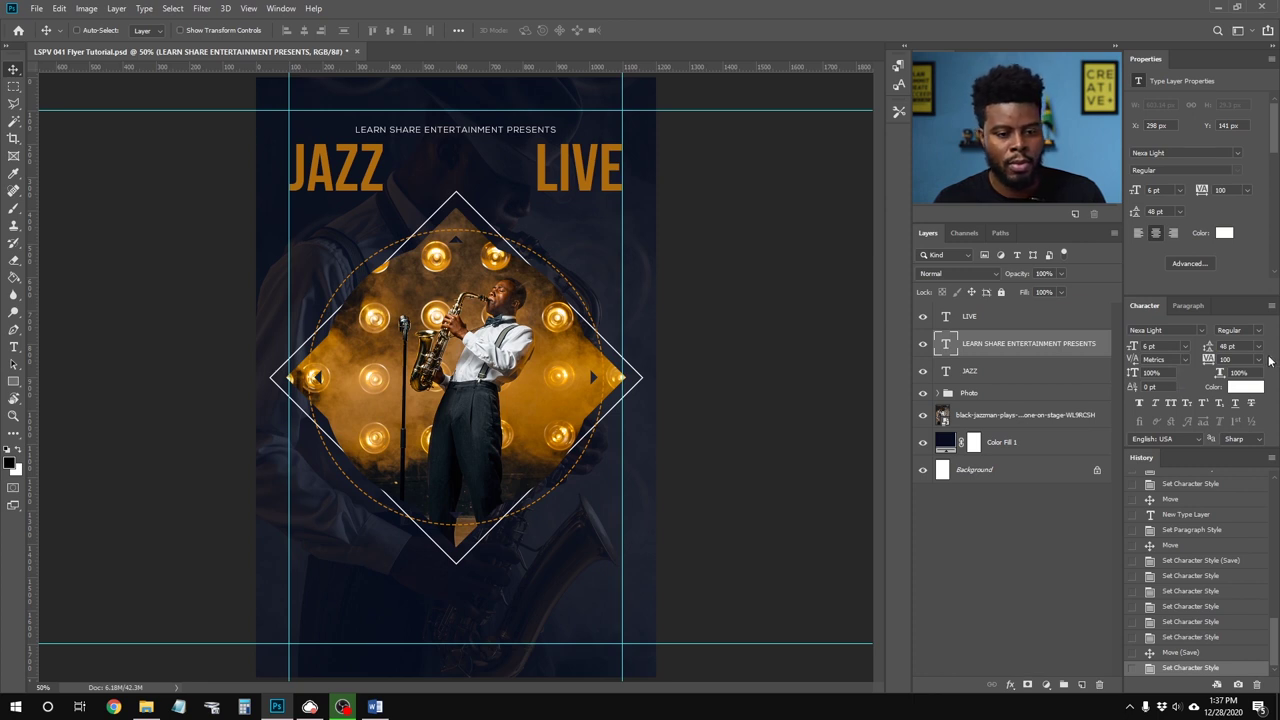
pyautogui.click(1260, 362)
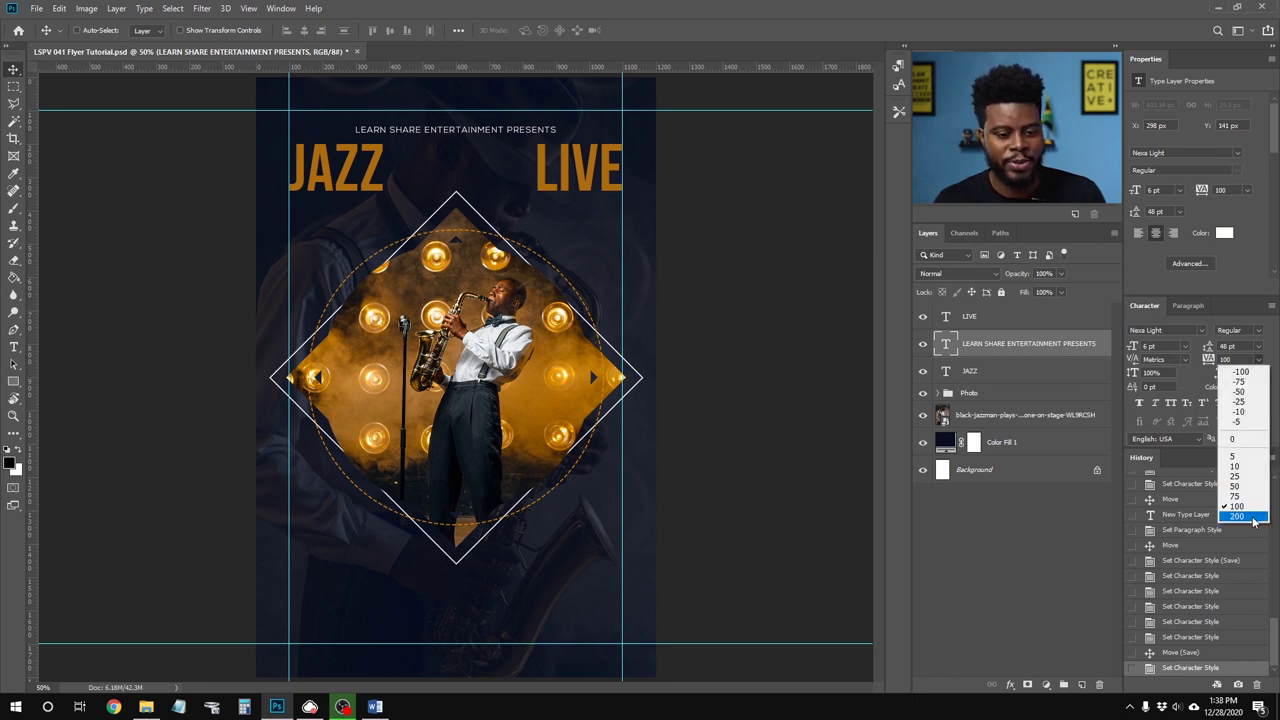
pyautogui.click(1252, 521)
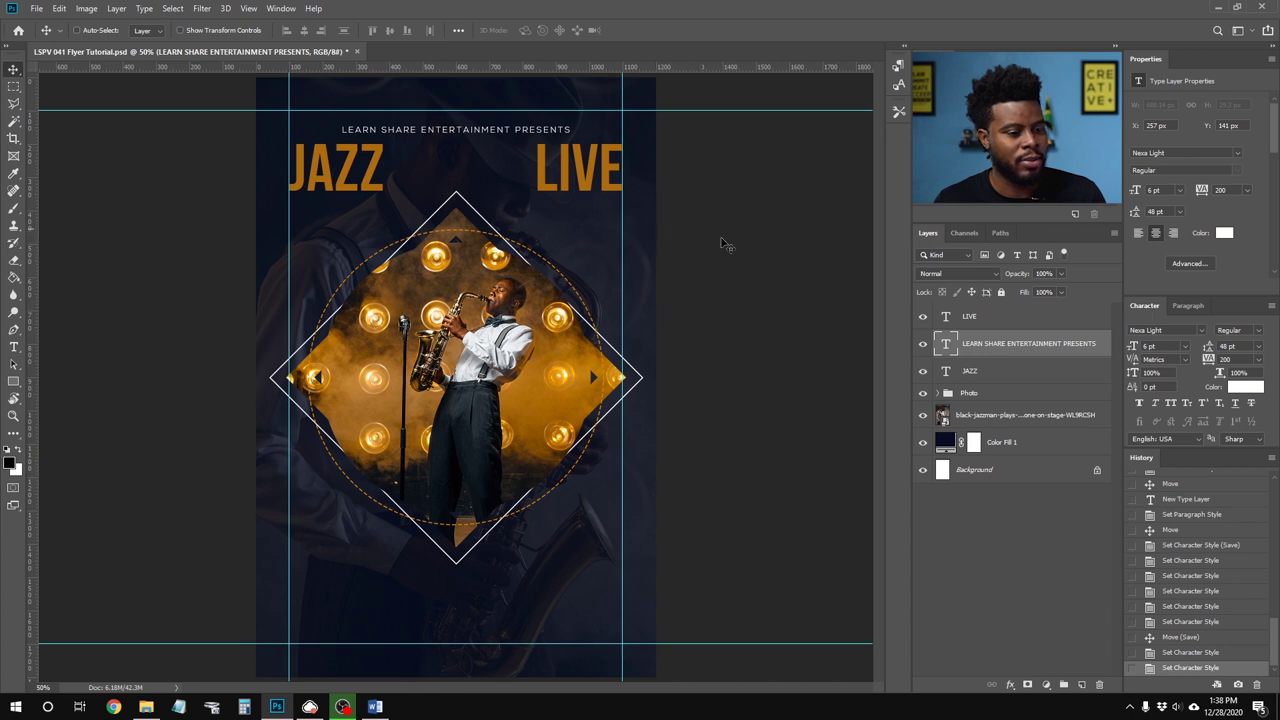
pyautogui.moveTo(985, 350); pyautogui.dragTo(980, 314)
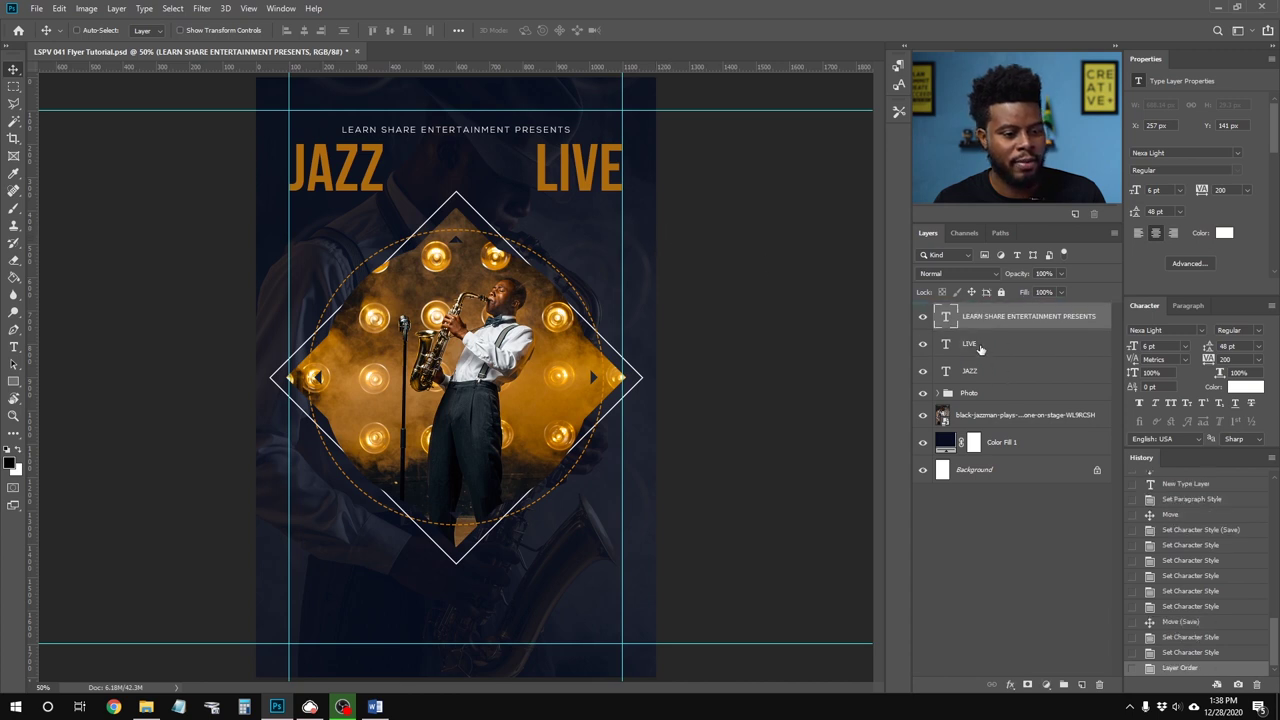
# Step: Enlarge JAZZ and LIVE to 60 pt, nudge them down beneath the tagline, and save
pyautogui.click(983, 343)
pyautogui.keyDown('shift'); pyautogui.click(984, 371); pyautogui.keyUp('shift')
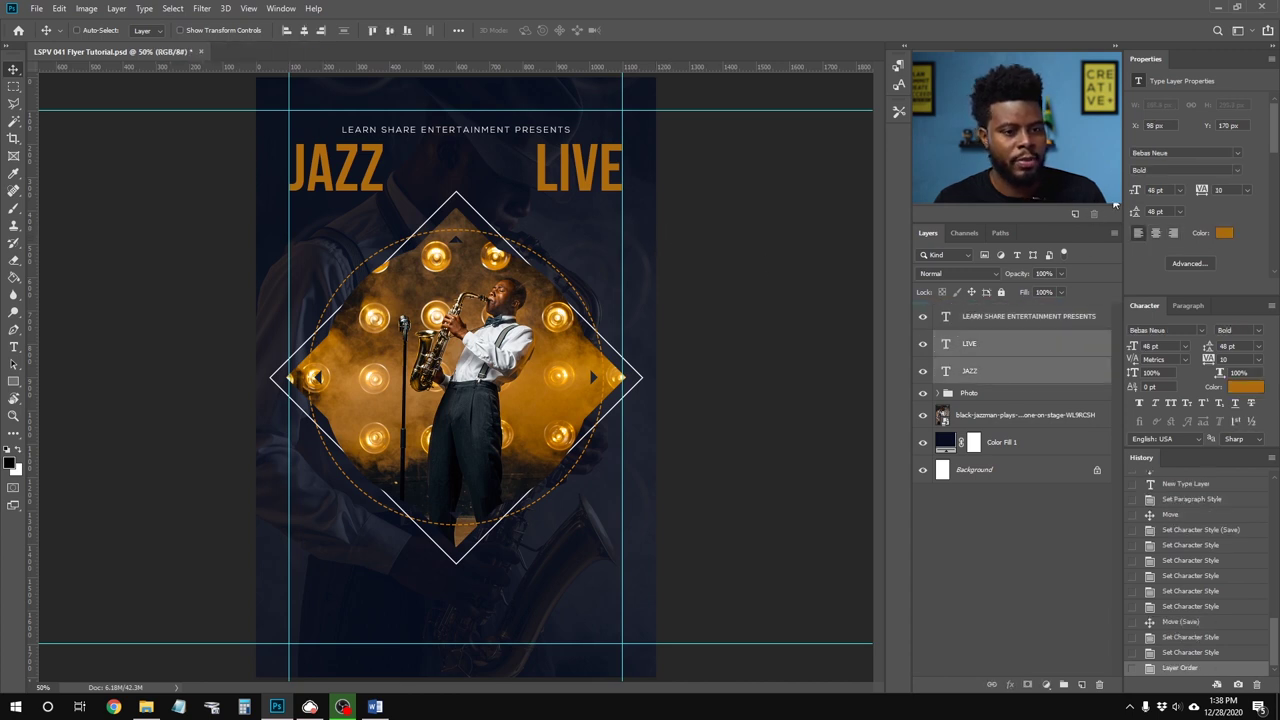
pyautogui.click(1180, 190)
pyautogui.click(1166, 350)
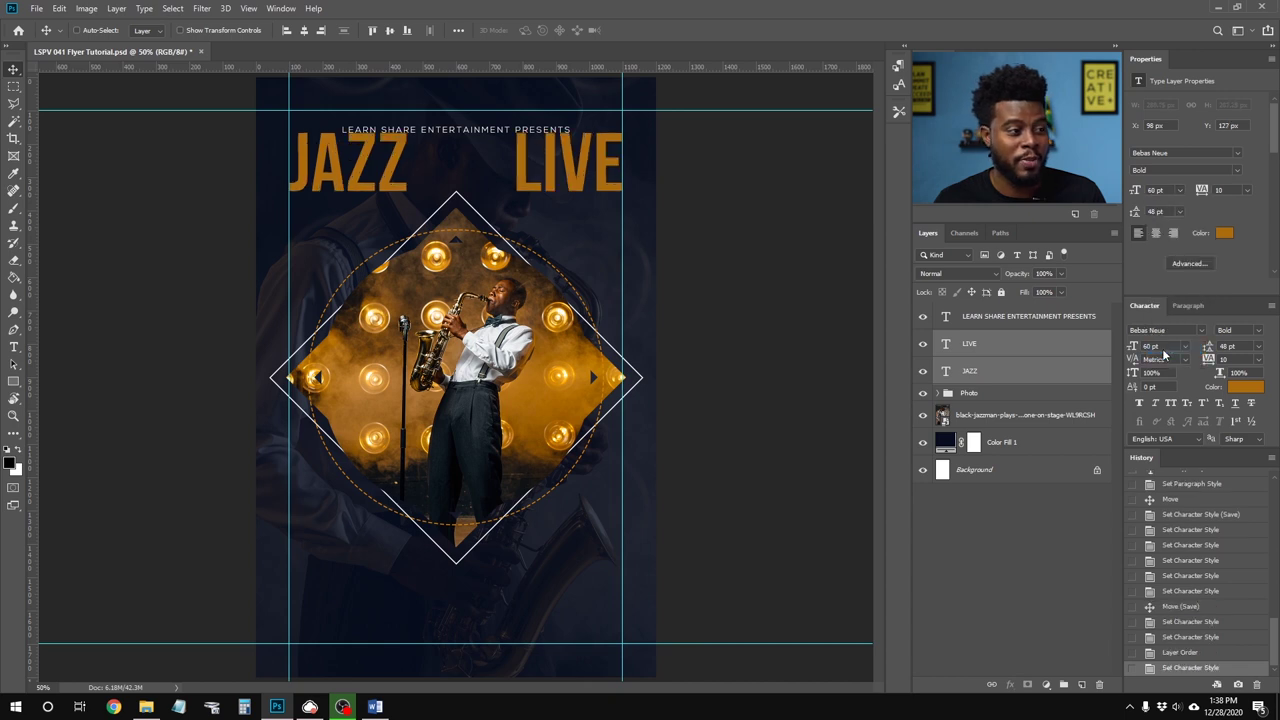
pyautogui.moveTo(557, 162); pyautogui.dragTo(557, 162)
pyautogui.hotkey('shift', 'Down')
pyautogui.hotkey('shift', 'Down')
pyautogui.hotkey('shift', 'Down')
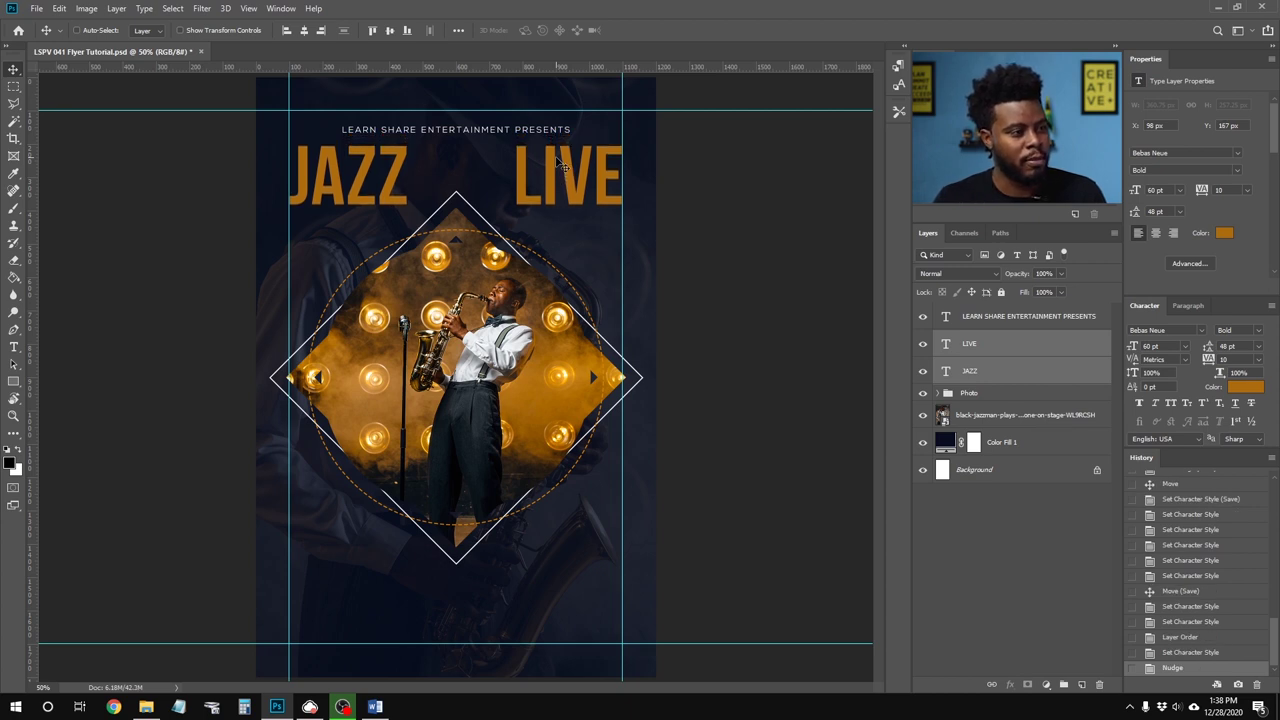
pyautogui.hotkey('shift', 'Down')
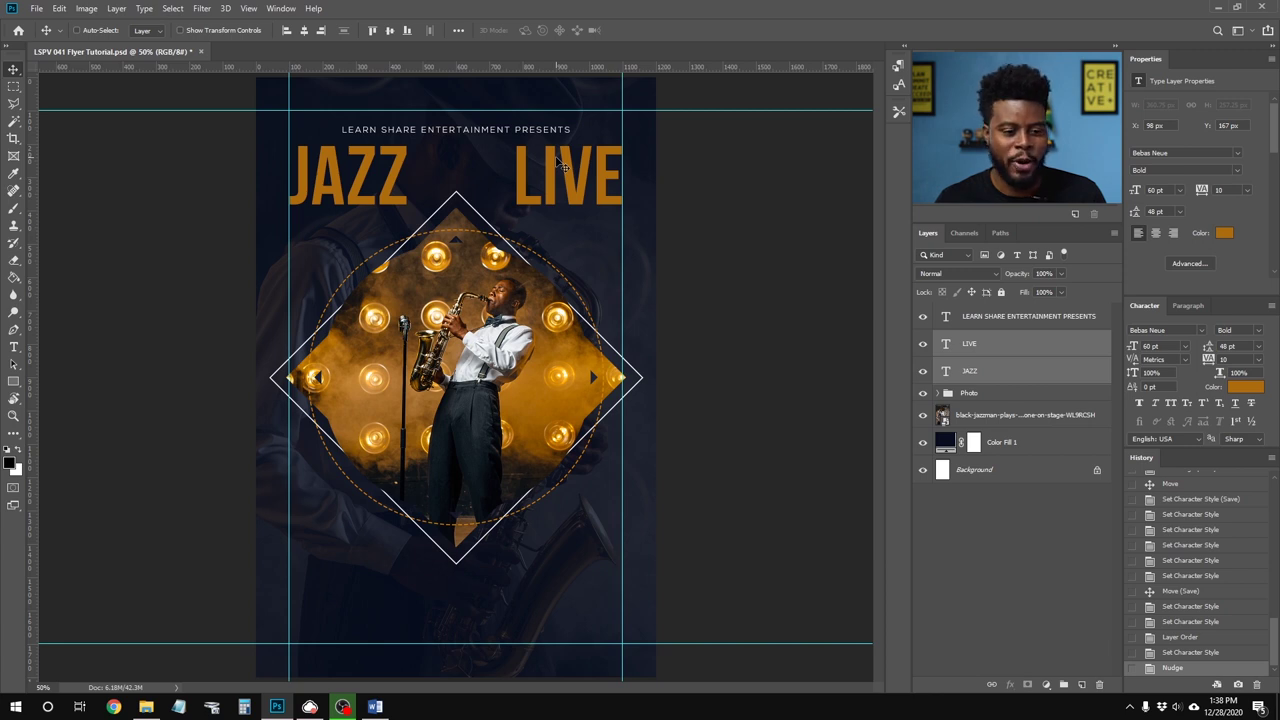
pyautogui.hotkey('ctrl', 's')
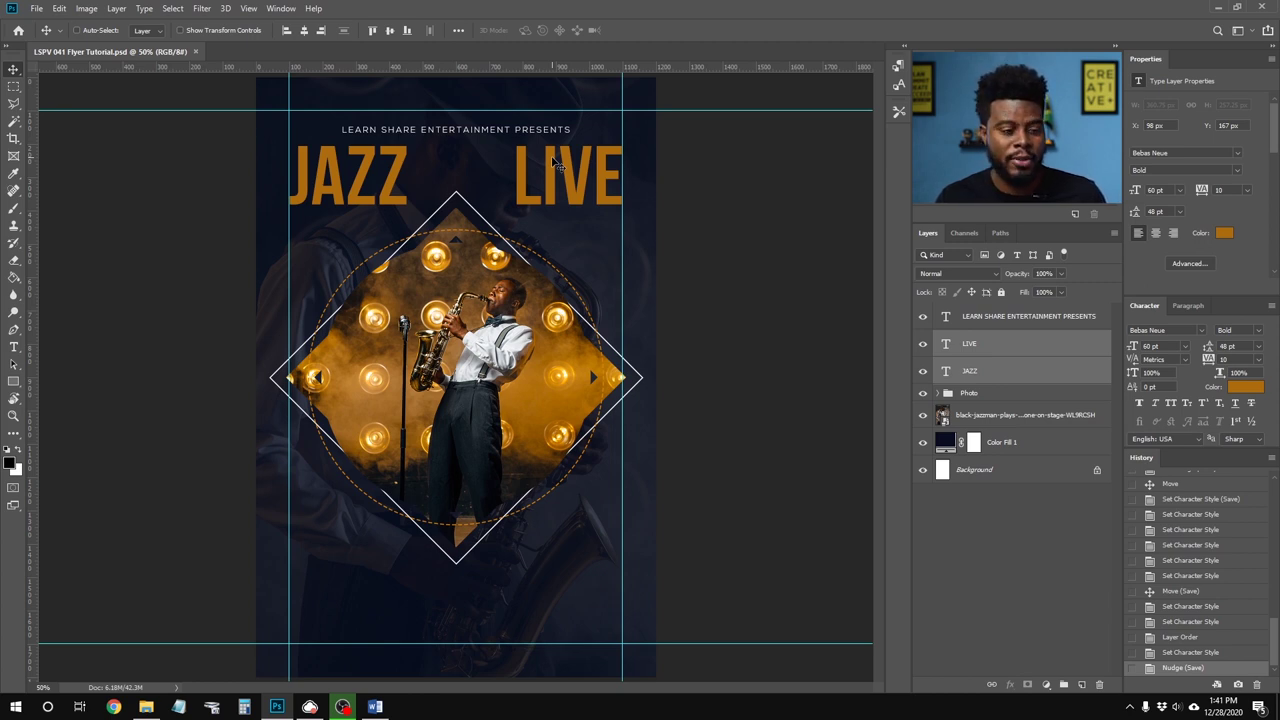
pyautogui.click(995, 316)
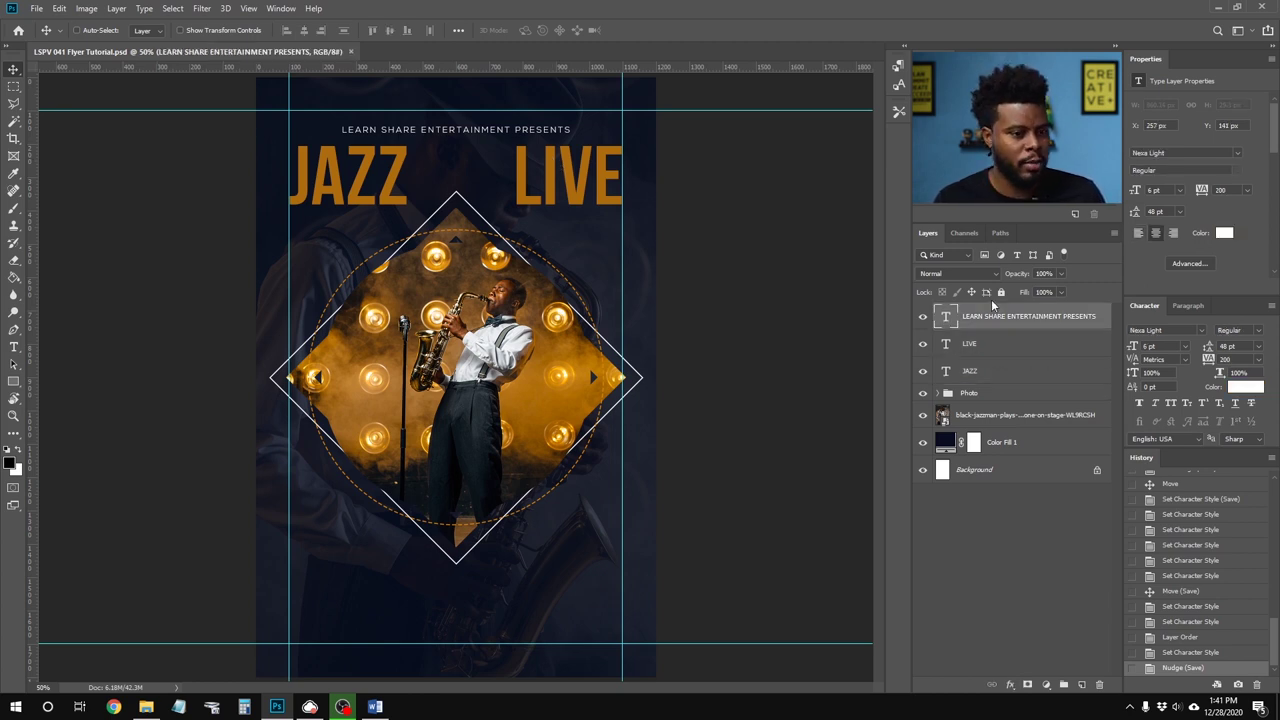
# Step: Duplicate the JAZZ layer, move the copy near the bottom, and retype it as 'JANUARY 35TH'
pyautogui.click(1001, 373)
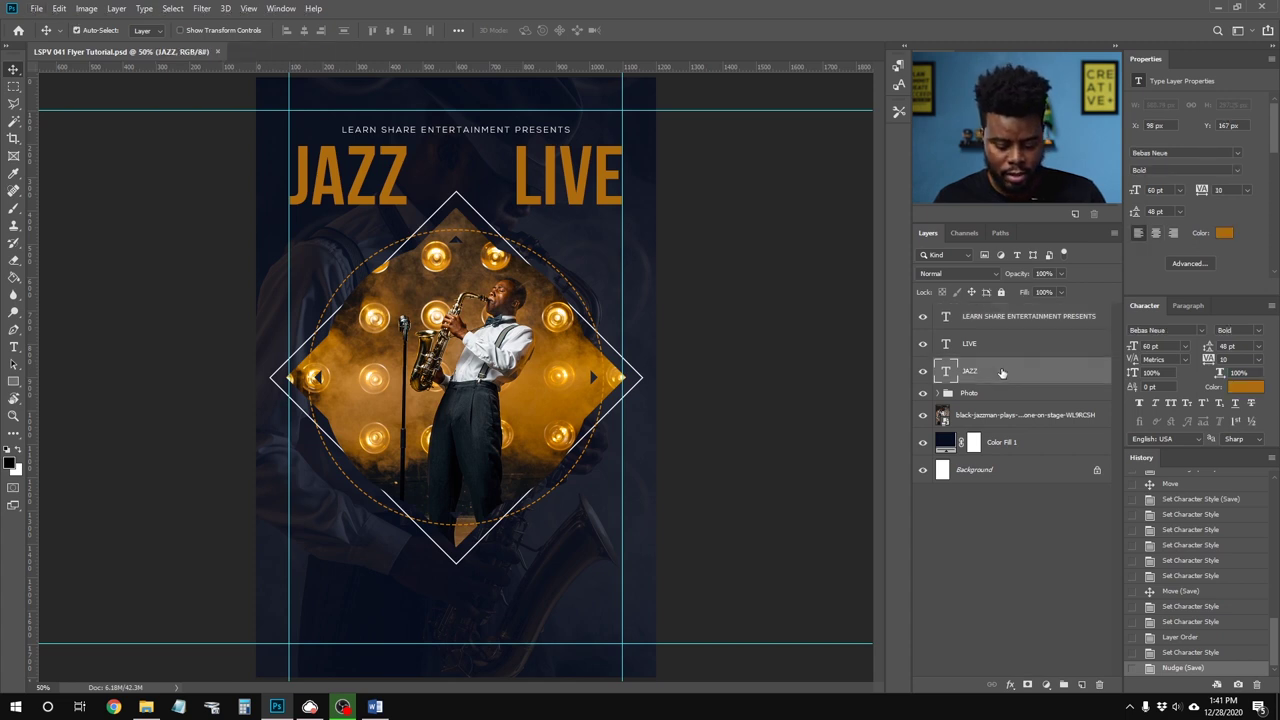
pyautogui.hotkey('ctrl', 'j')
pyautogui.moveTo(368, 180); pyautogui.dragTo(478, 577)
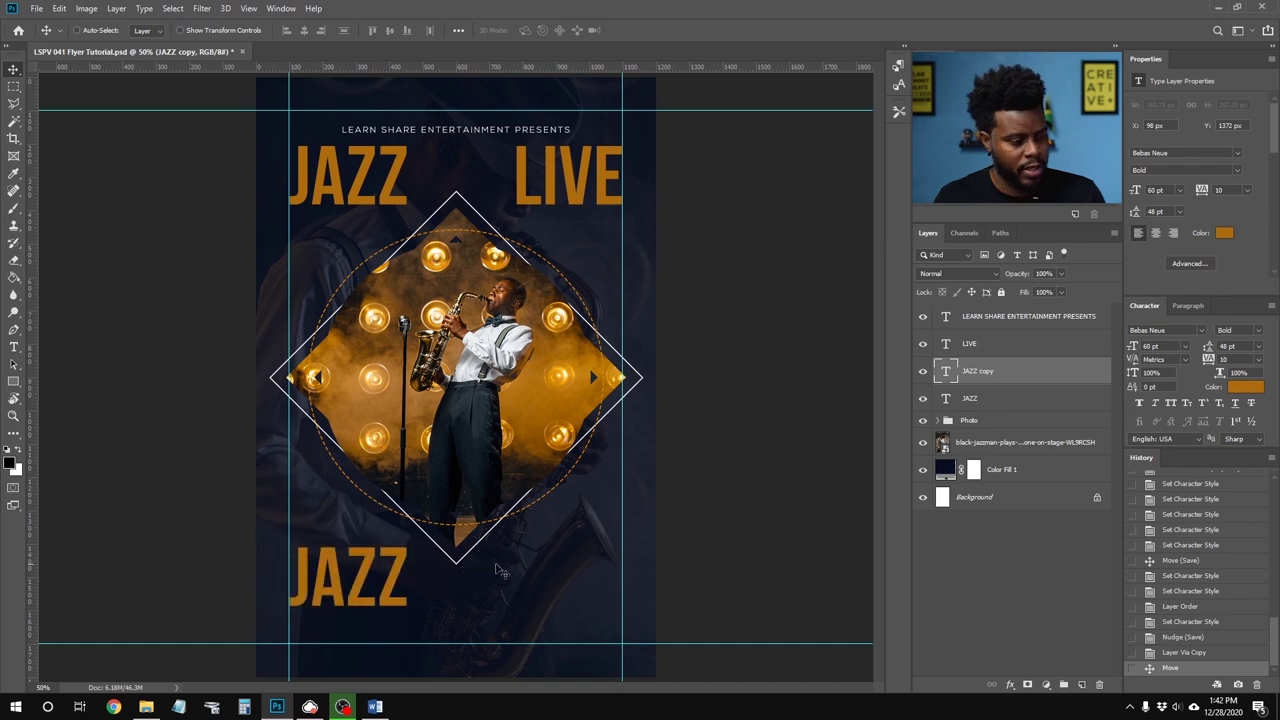
pyautogui.press('t')
pyautogui.click(393, 566)
pyautogui.hotkey('ctrl', 'a')
pyautogui.write('JANUARY')
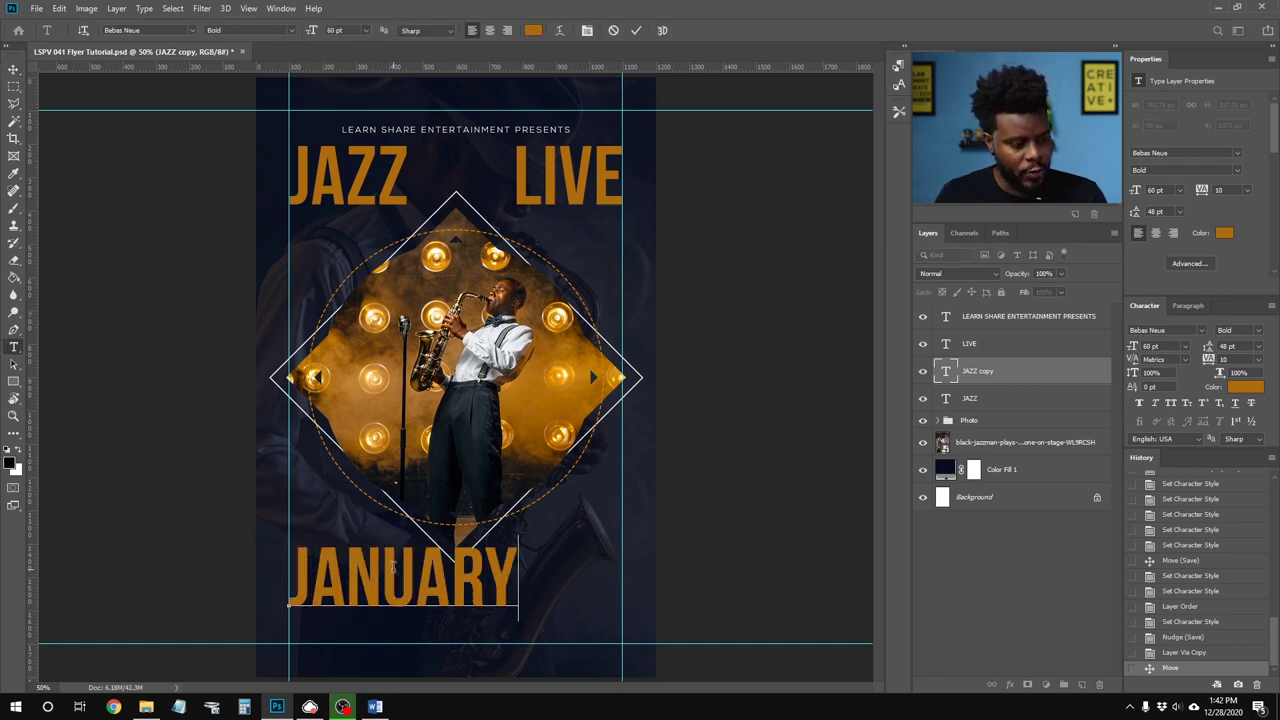
pyautogui.write(' 35TH')
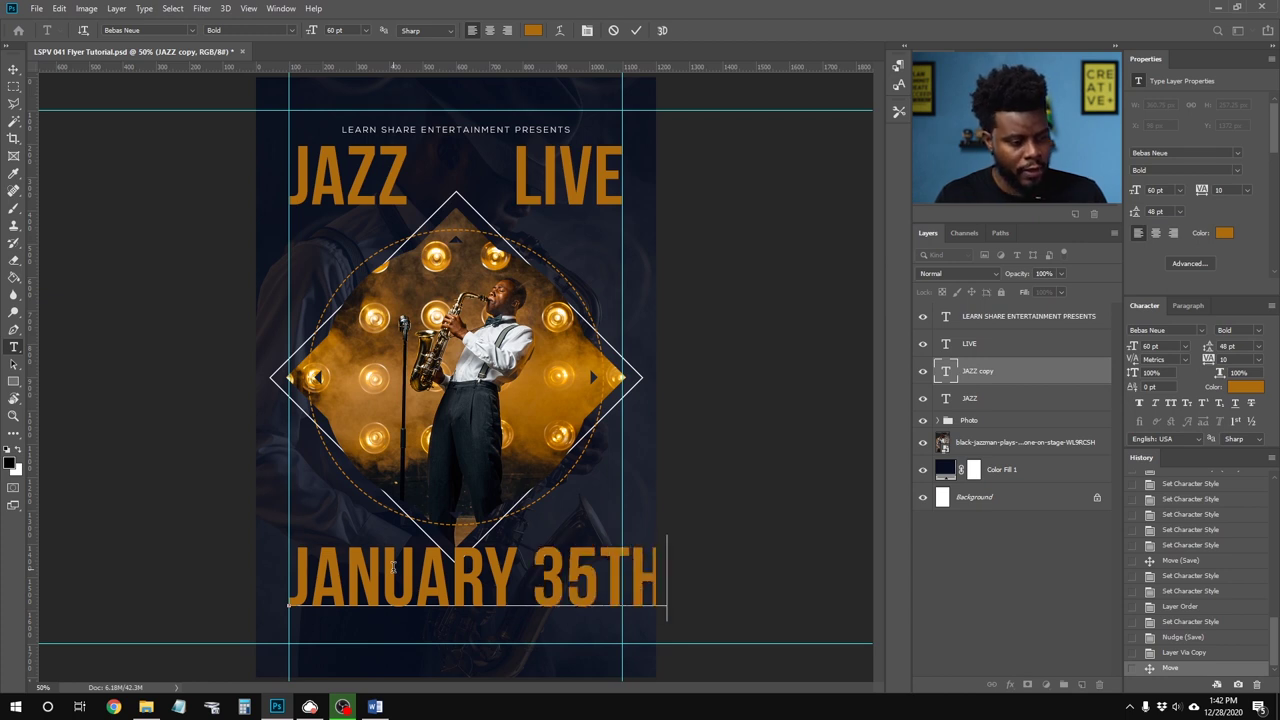
# Step: Set the date text to 18 pt and centre it just below the diamond frame
pyautogui.hotkey('ctrl', 'a')
pyautogui.click(1186, 347)
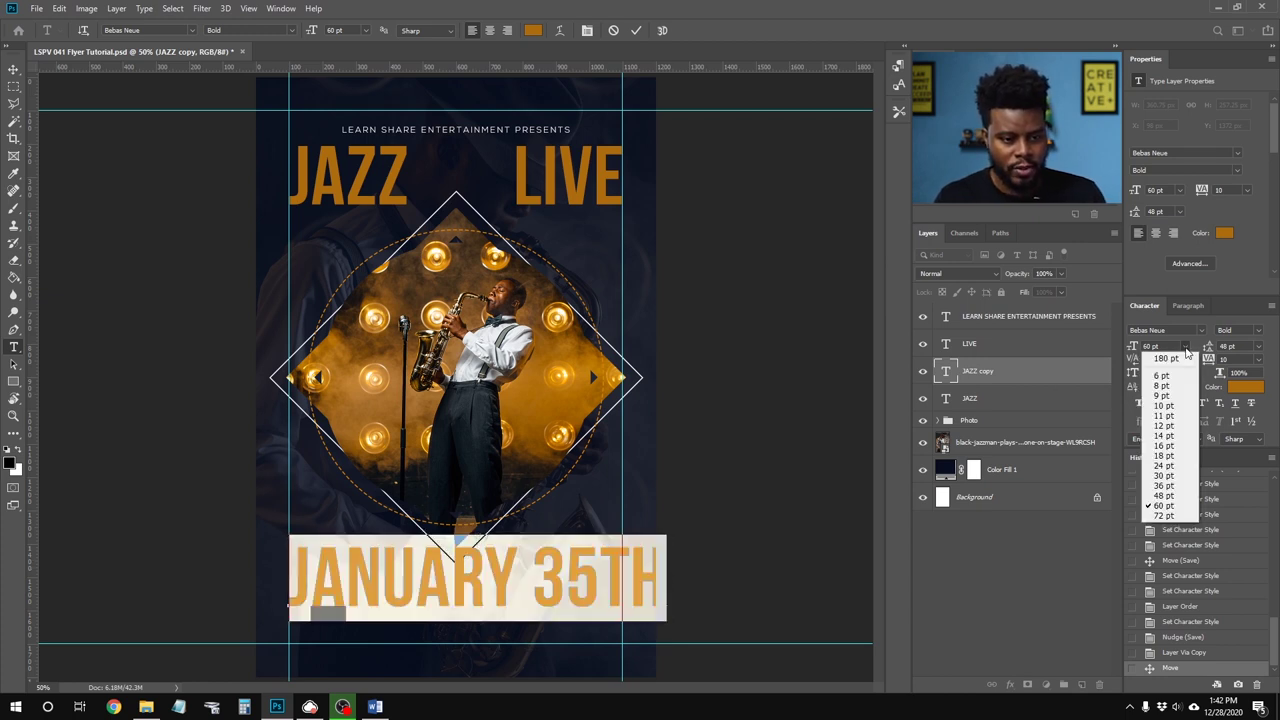
pyautogui.click(1172, 457)
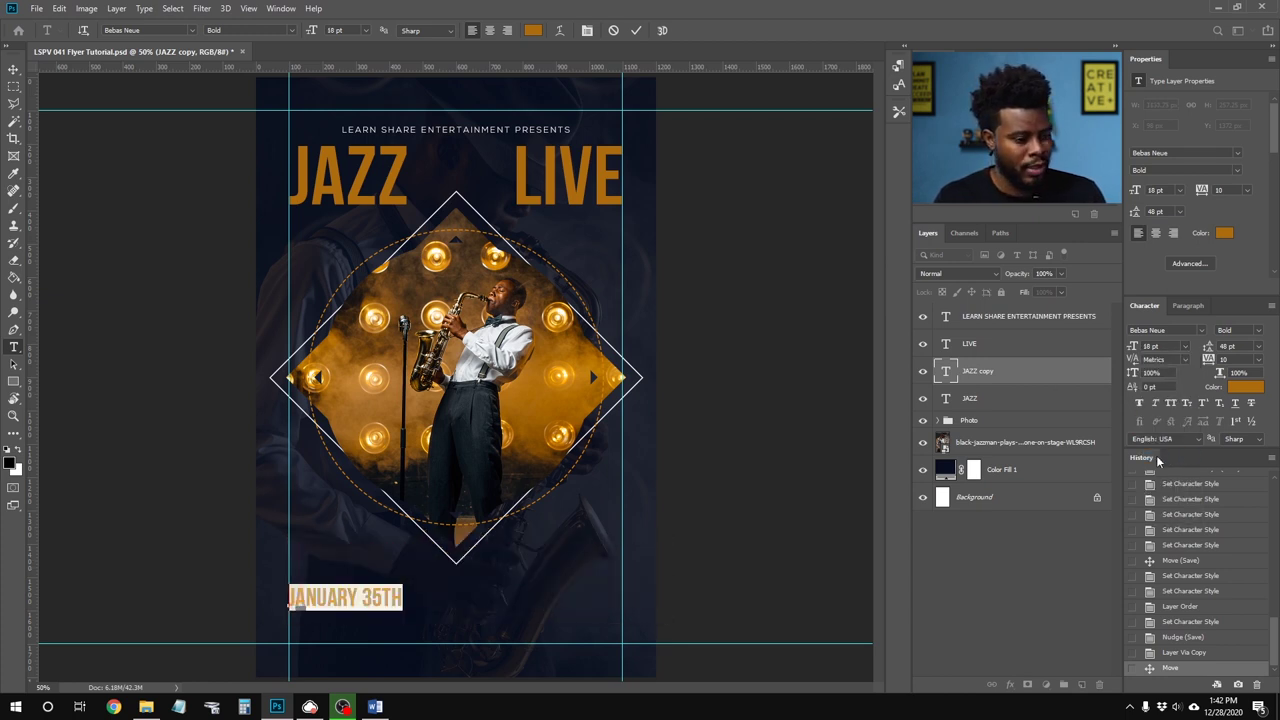
pyautogui.click(400, 594)
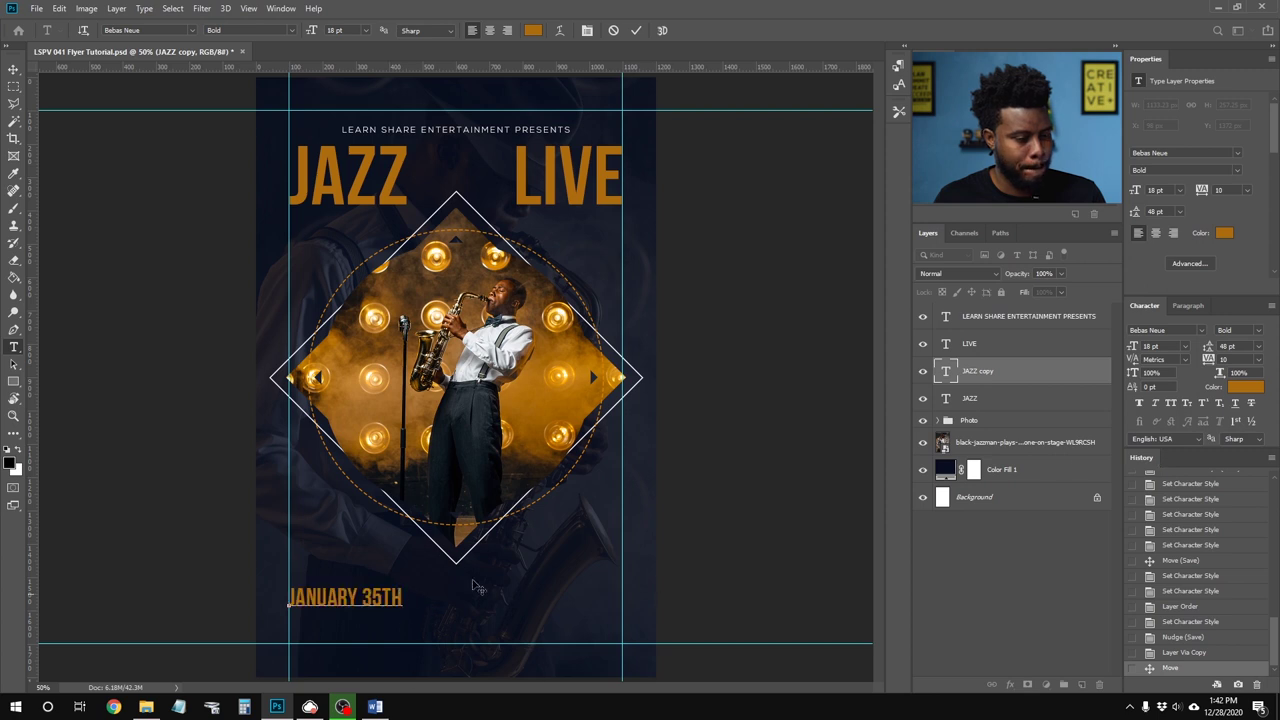
pyautogui.hotkey('ctrl', 'Return')
pyautogui.press('v')
pyautogui.moveTo(348, 594); pyautogui.dragTo(463, 596)
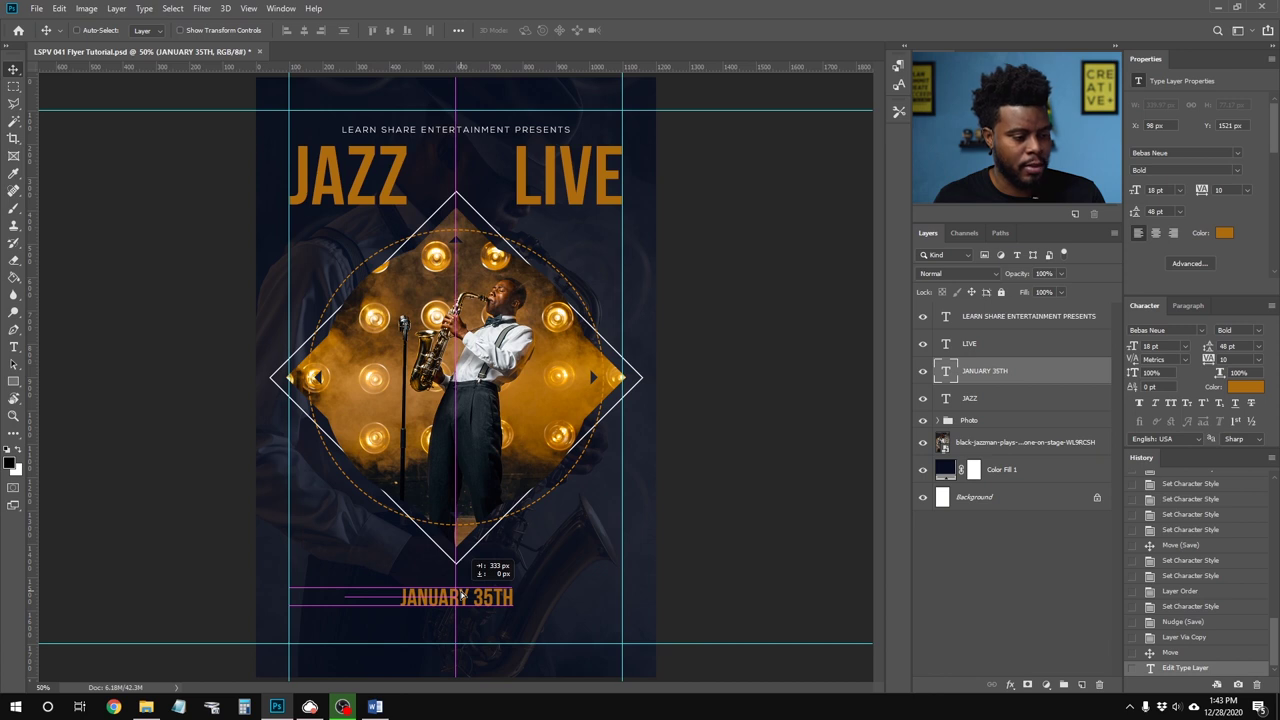
pyautogui.moveTo(462, 594)
pyautogui.mouseDown()
pyautogui.moveTo(462, 522)
pyautogui.moveTo(462, 600)
pyautogui.moveTo(462, 577)
pyautogui.mouseUp()
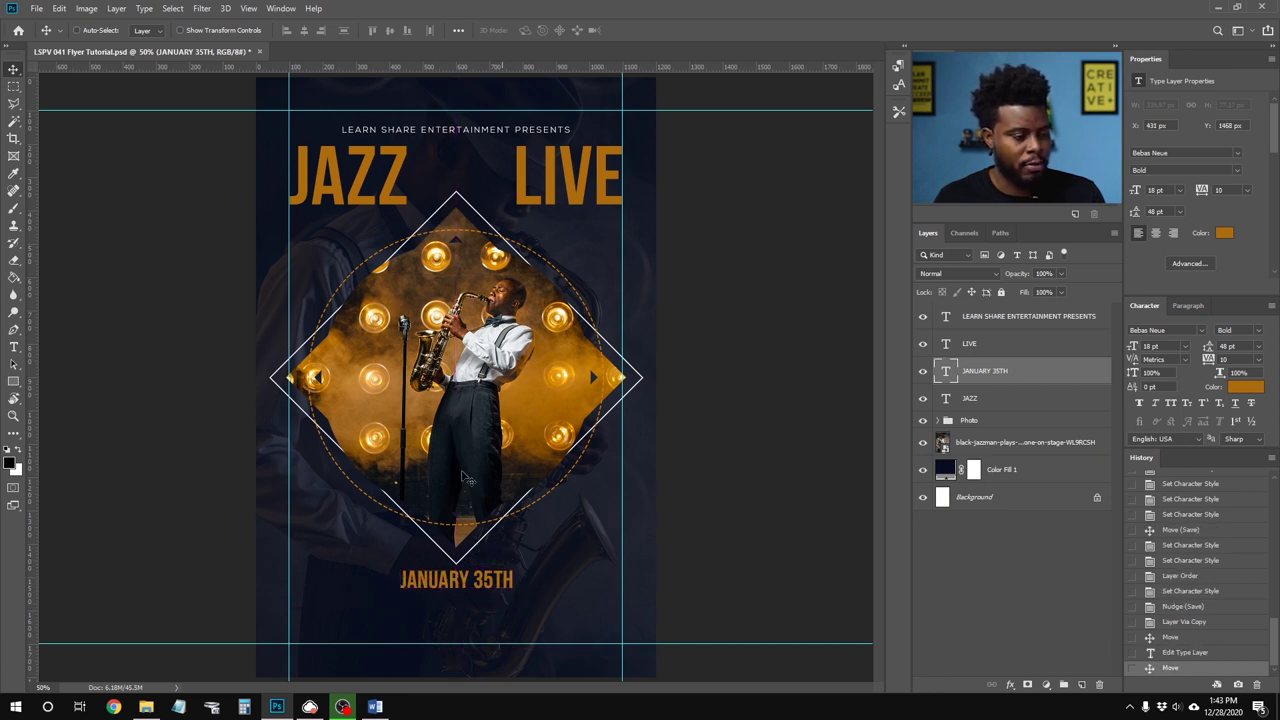
pyautogui.click(998, 424)
# Step: Scale the Photo group to 90% and move the diamond up about 40 px
pyautogui.press('ctrl')
pyautogui.hotkey('ctrl', 't')
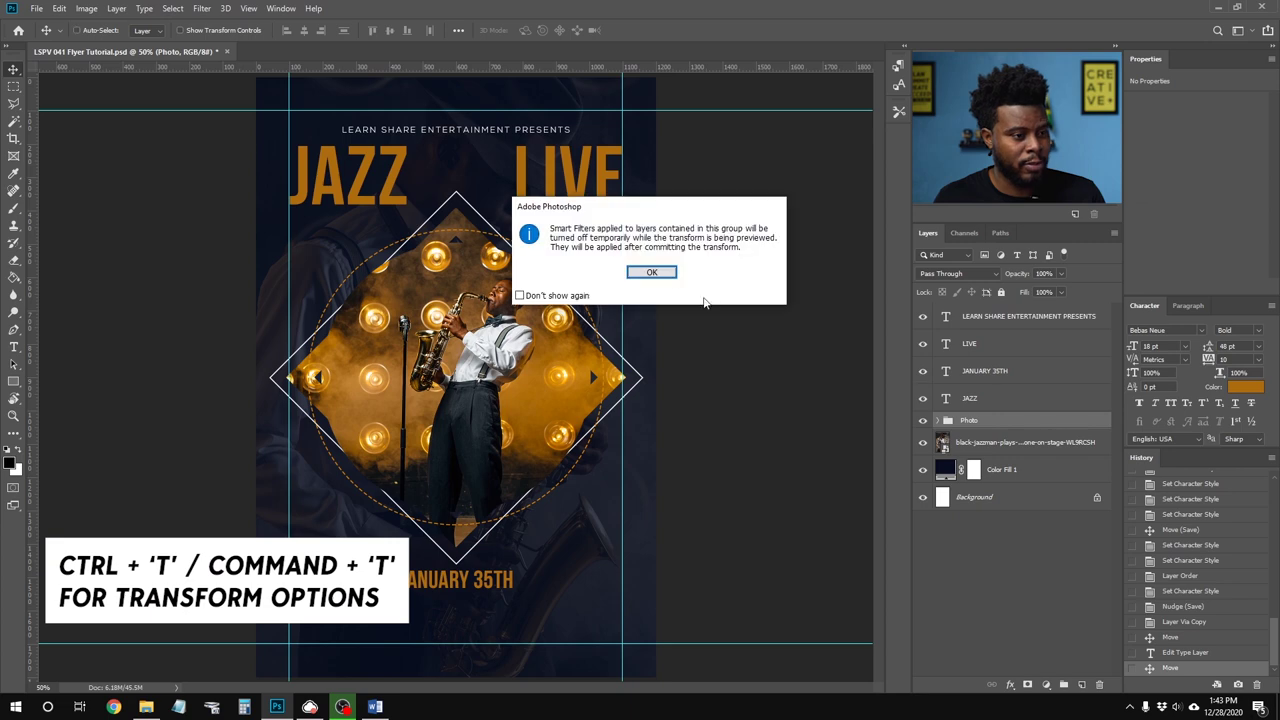
pyautogui.click(651, 273)
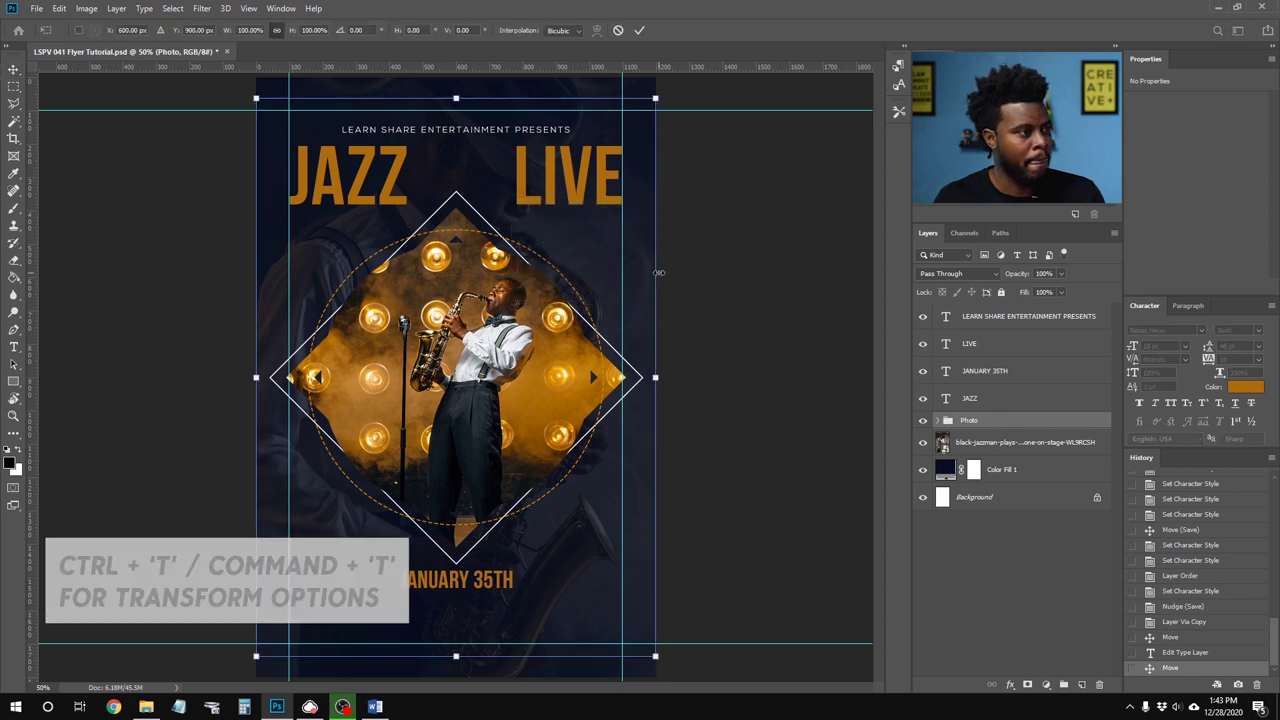
pyautogui.write('90')
pyautogui.press('Return')
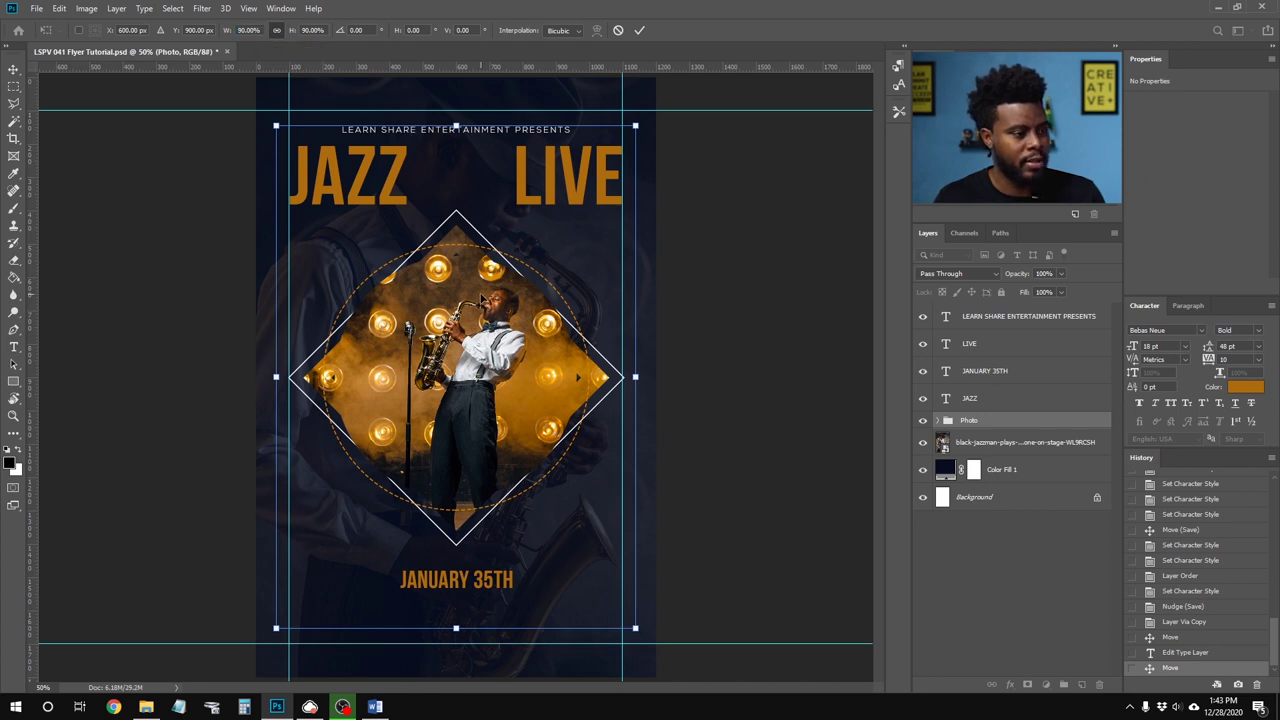
pyautogui.press('Return')
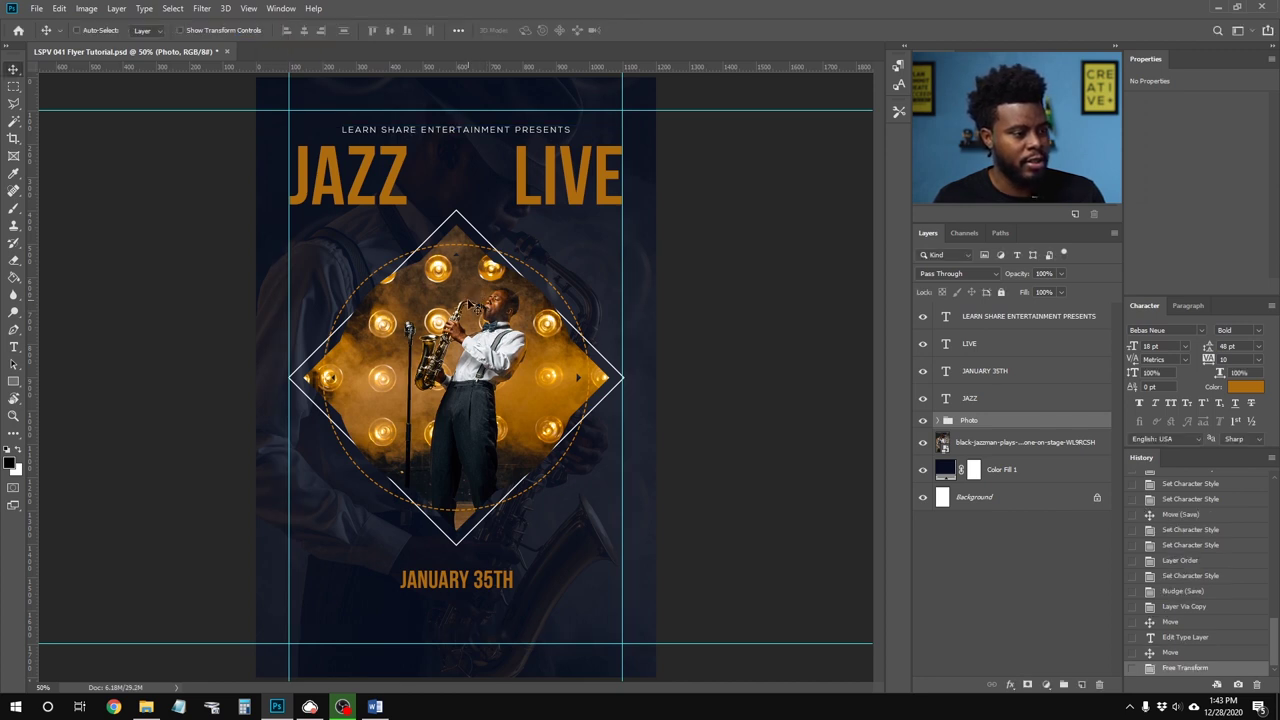
pyautogui.moveTo(461, 348); pyautogui.dragTo(460, 304)
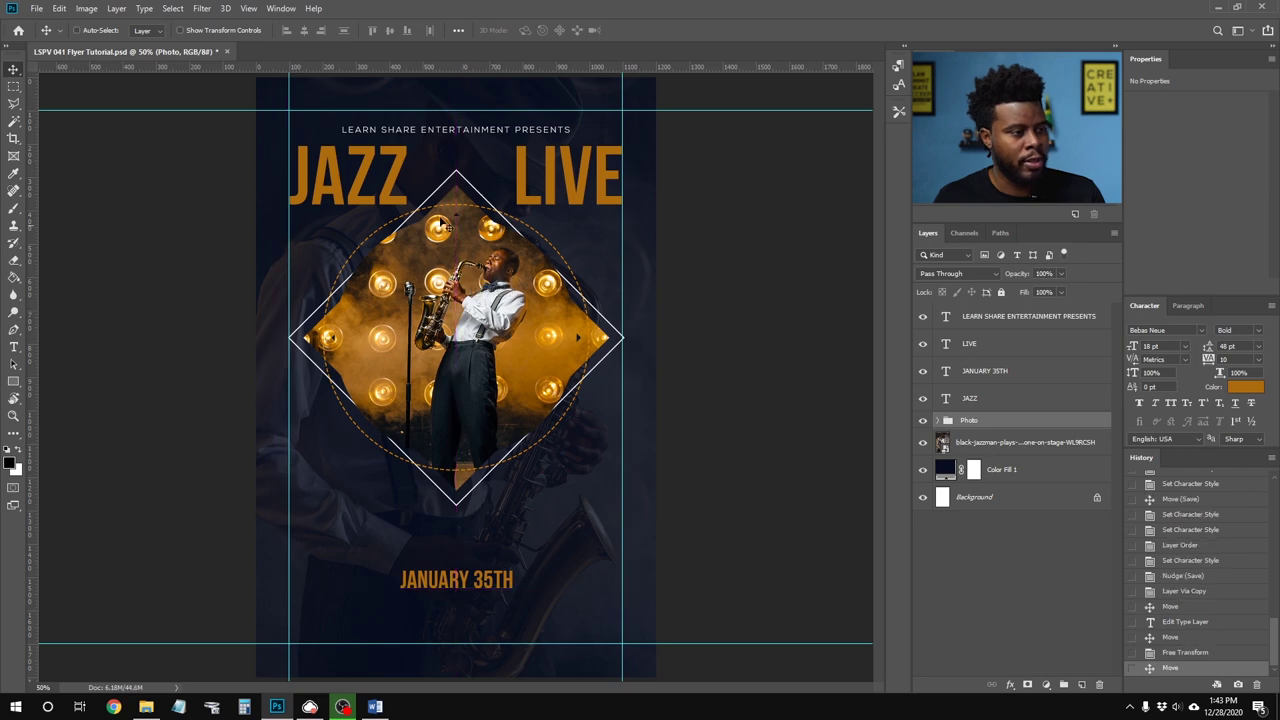
# Step: Move the JANUARY 35TH line up closer beneath the diamond
pyautogui.scroll(3, 418, 196)
pyautogui.scroll(4, 418, 196)
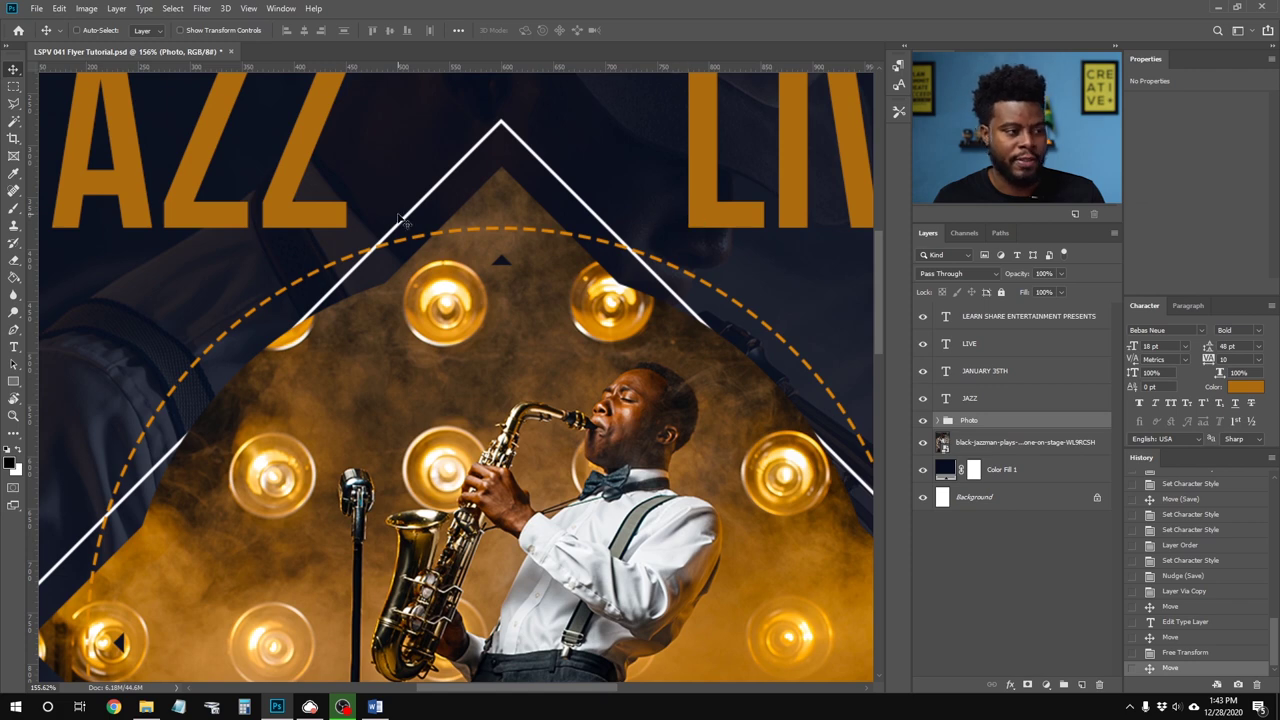
pyautogui.scroll(-1, 402, 229)
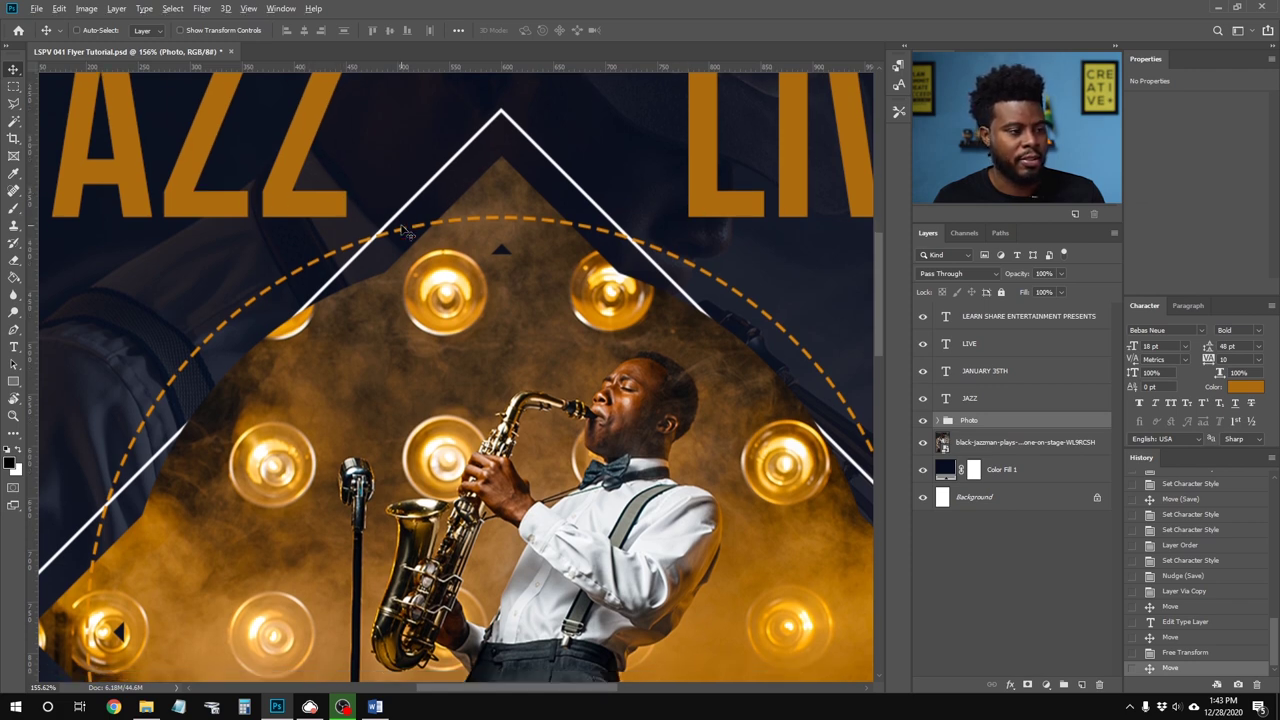
pyautogui.hotkey('ctrl', '0')
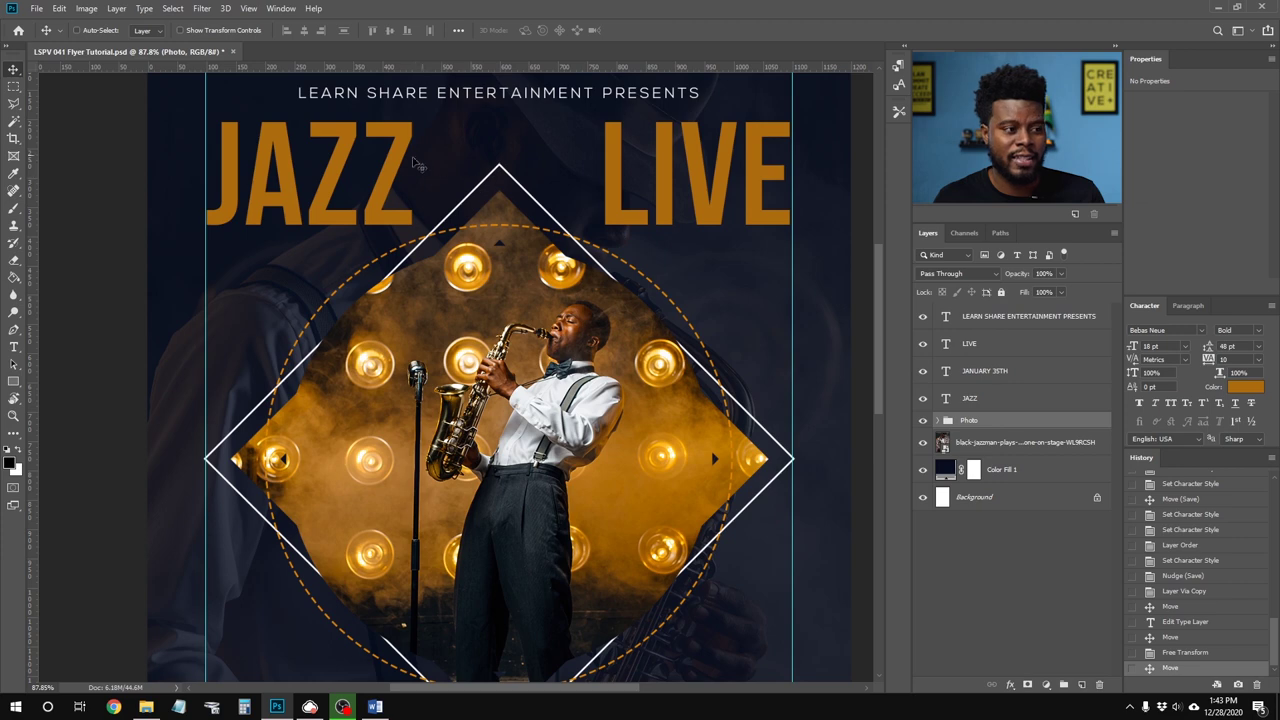
pyautogui.moveTo(514, 208); pyautogui.dragTo(452, 600)
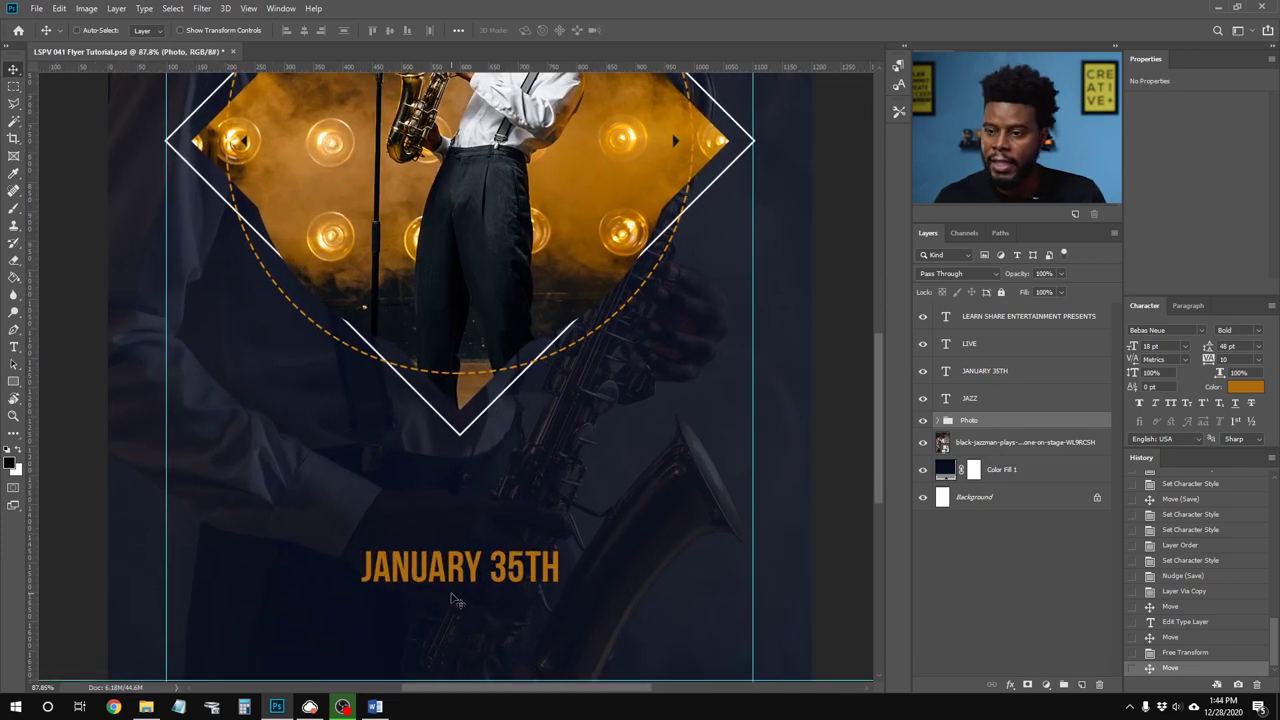
pyautogui.scroll(-3, 452, 600)
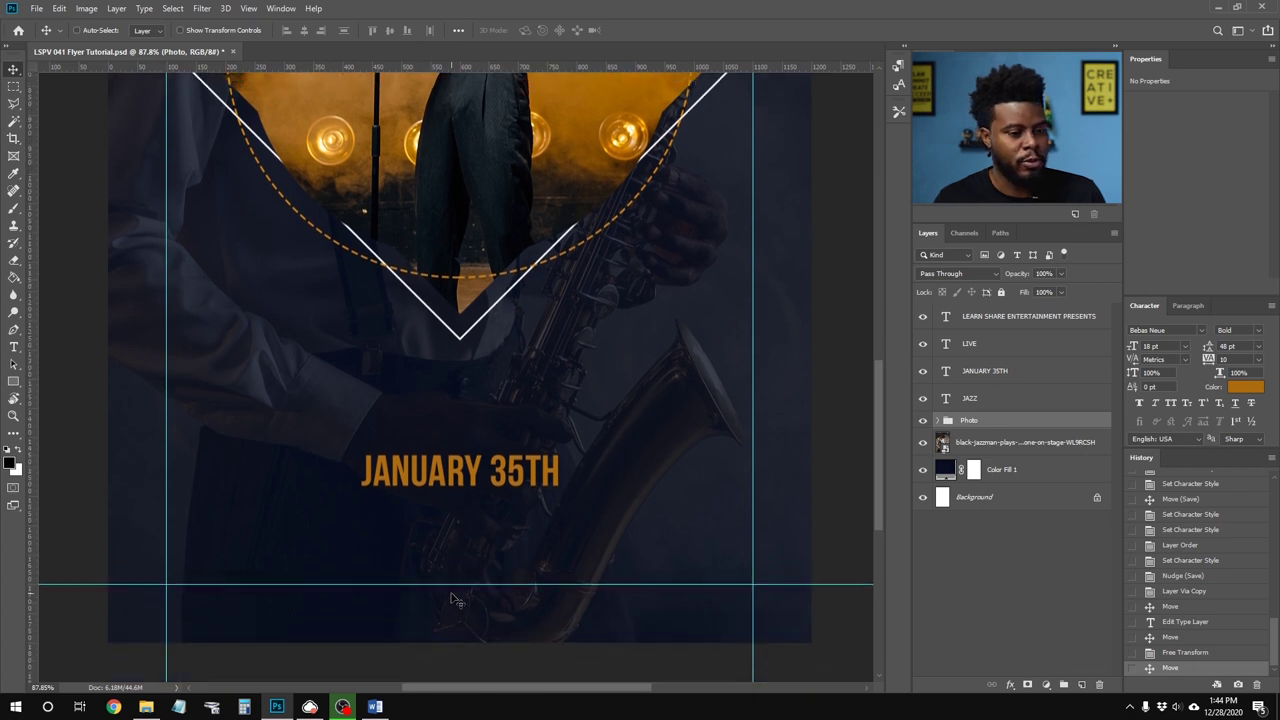
pyautogui.click(497, 492)
pyautogui.moveTo(497, 492); pyautogui.dragTo(494, 408)
# Step: Duplicate the LEARN SHARE ENTERTAINMENT PRESENTS layer and move the copy lower in the stack
pyautogui.scroll(-2, 545, 388)
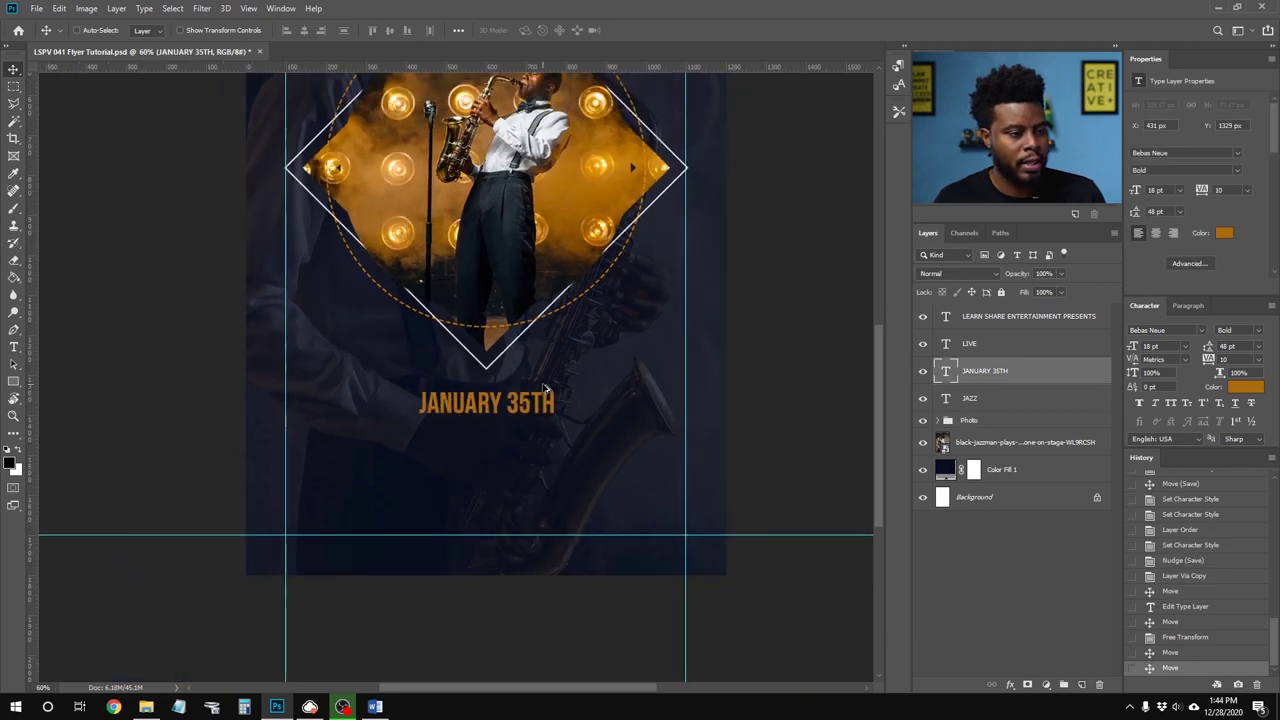
pyautogui.scroll(-2, 545, 388)
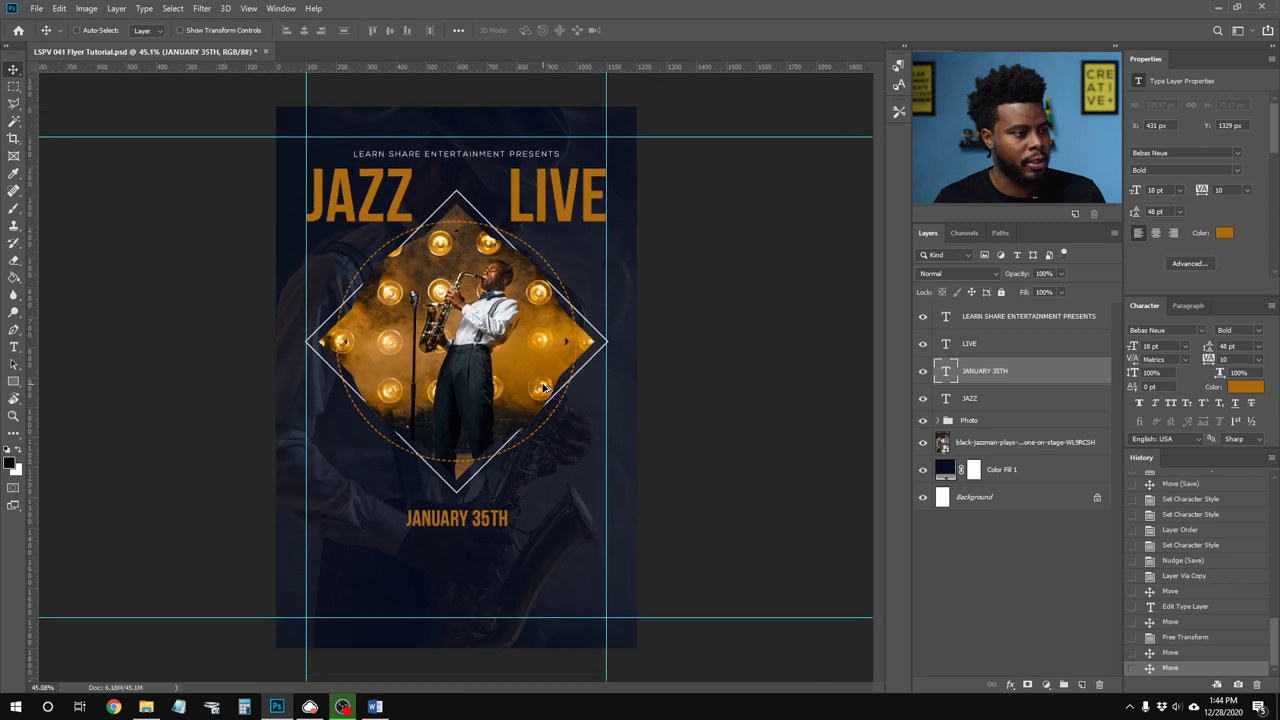
pyautogui.click(1035, 329)
pyautogui.hotkey('ctrl', 'j')
pyautogui.moveTo(1035, 329); pyautogui.dragTo(1005, 435)
# Step: Group the tagline, LIVE and JAZZ layers as 'Event Title' and save
pyautogui.keyDown('shift'); pyautogui.click(997, 380); pyautogui.keyUp('shift')
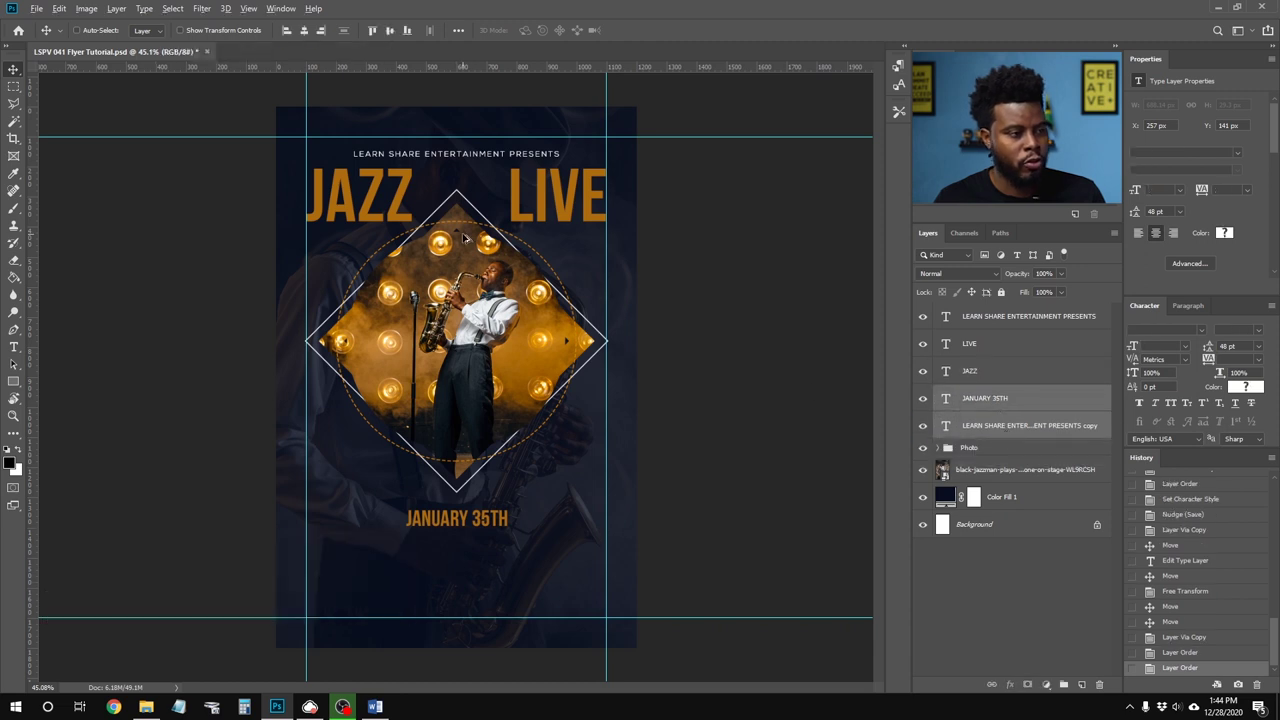
pyautogui.scroll(1, 463, 237)
pyautogui.scroll(1, 443, 183)
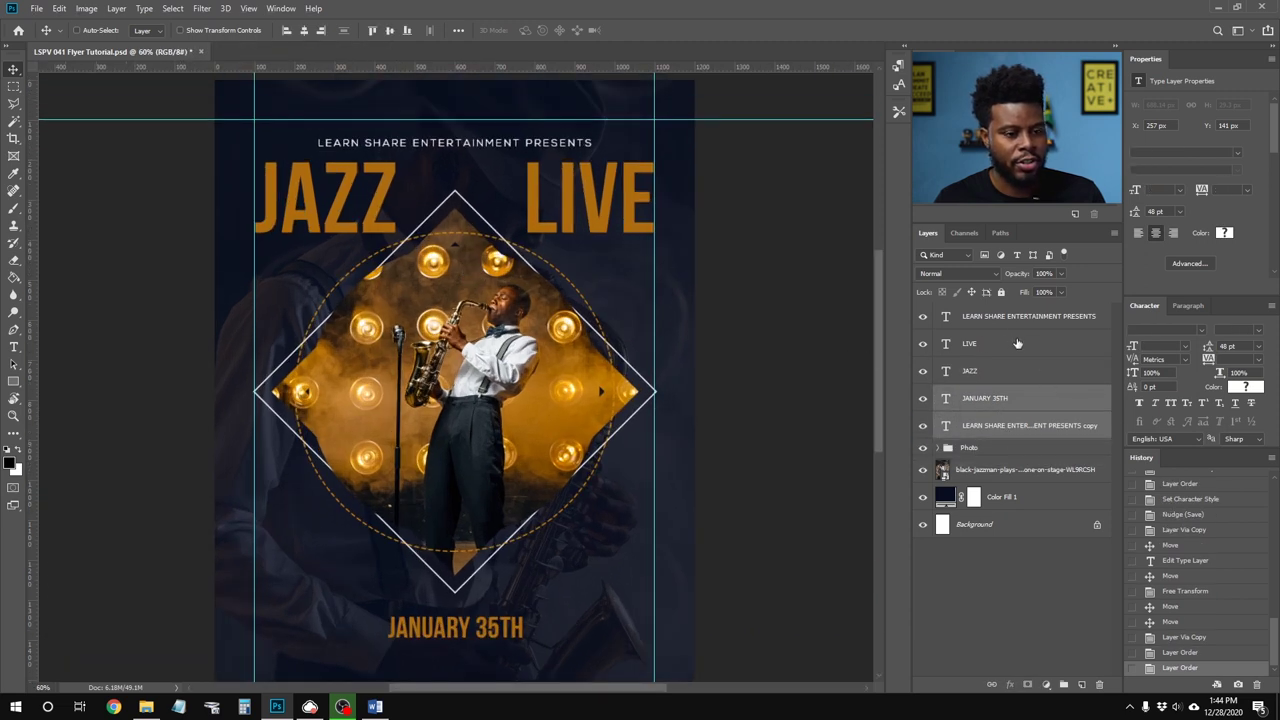
pyautogui.click(1018, 322)
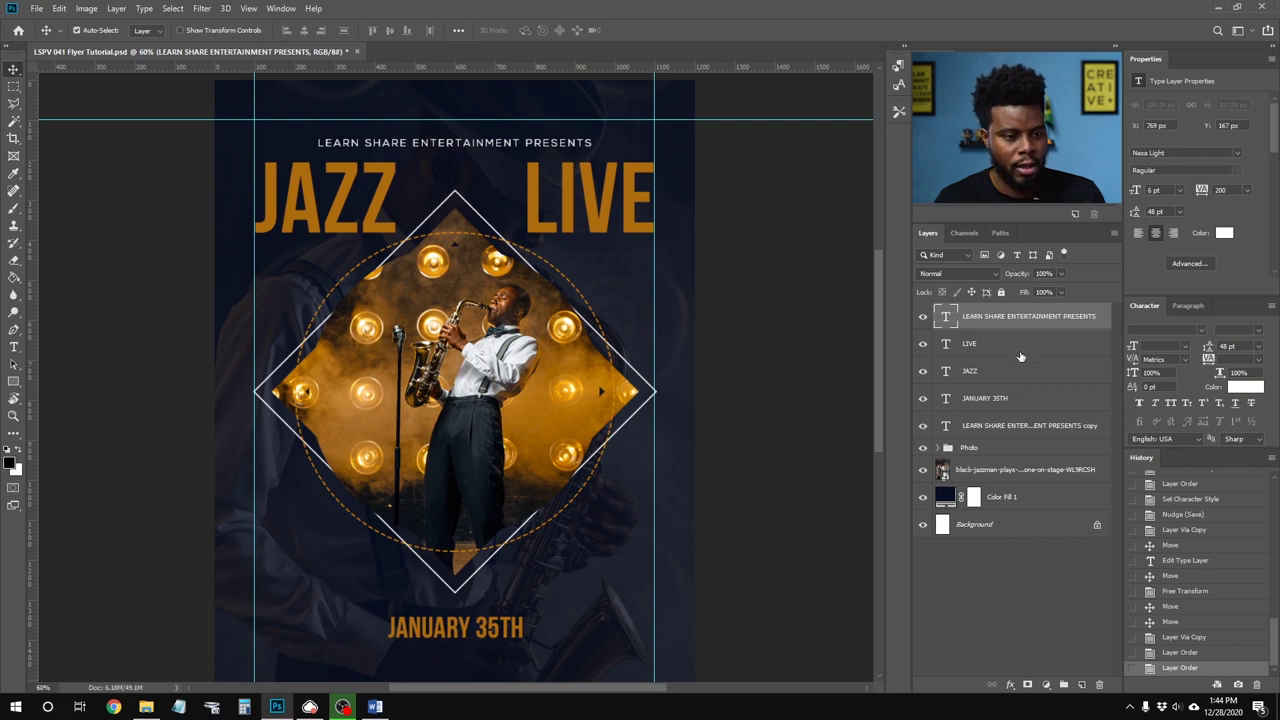
pyautogui.keyDown('shift'); pyautogui.click(1020, 372); pyautogui.keyUp('shift')
pyautogui.hotkey('ctrl', 'g')
pyautogui.doubleClick(975, 312)
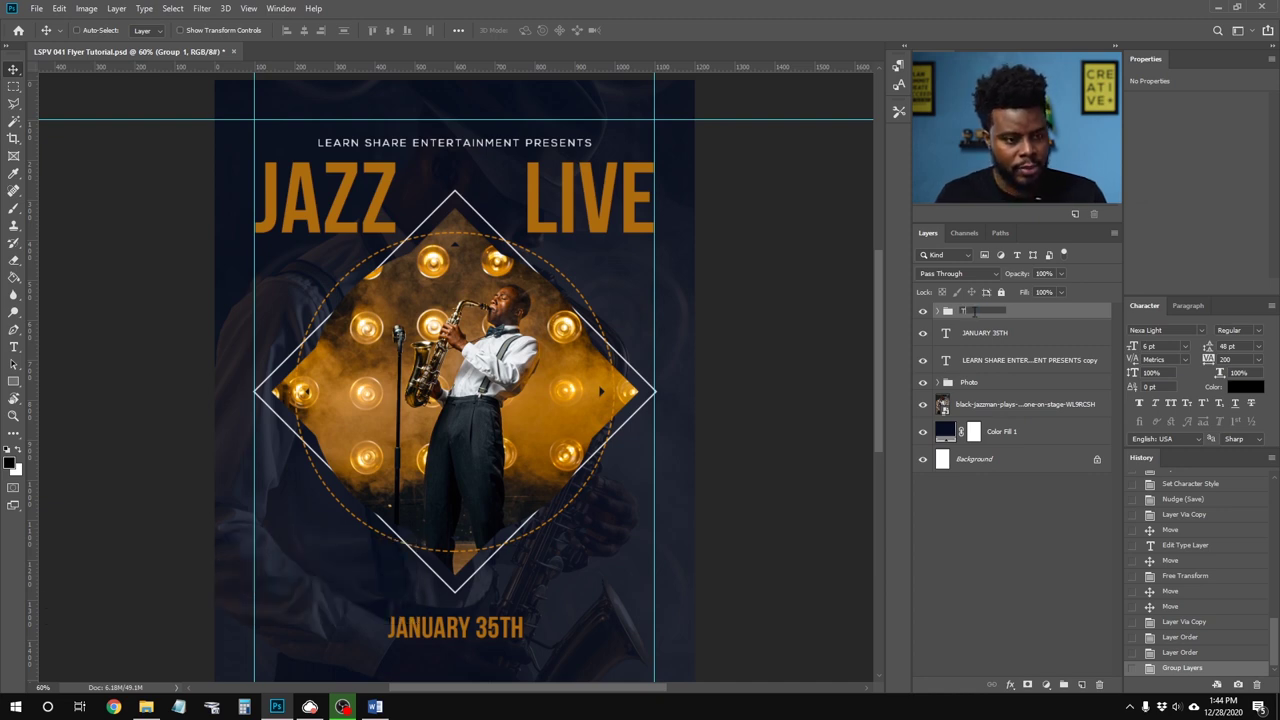
pyautogui.press('Return')
pyautogui.doubleClick(969, 312)
pyautogui.write('Event Title')
pyautogui.press('Return')
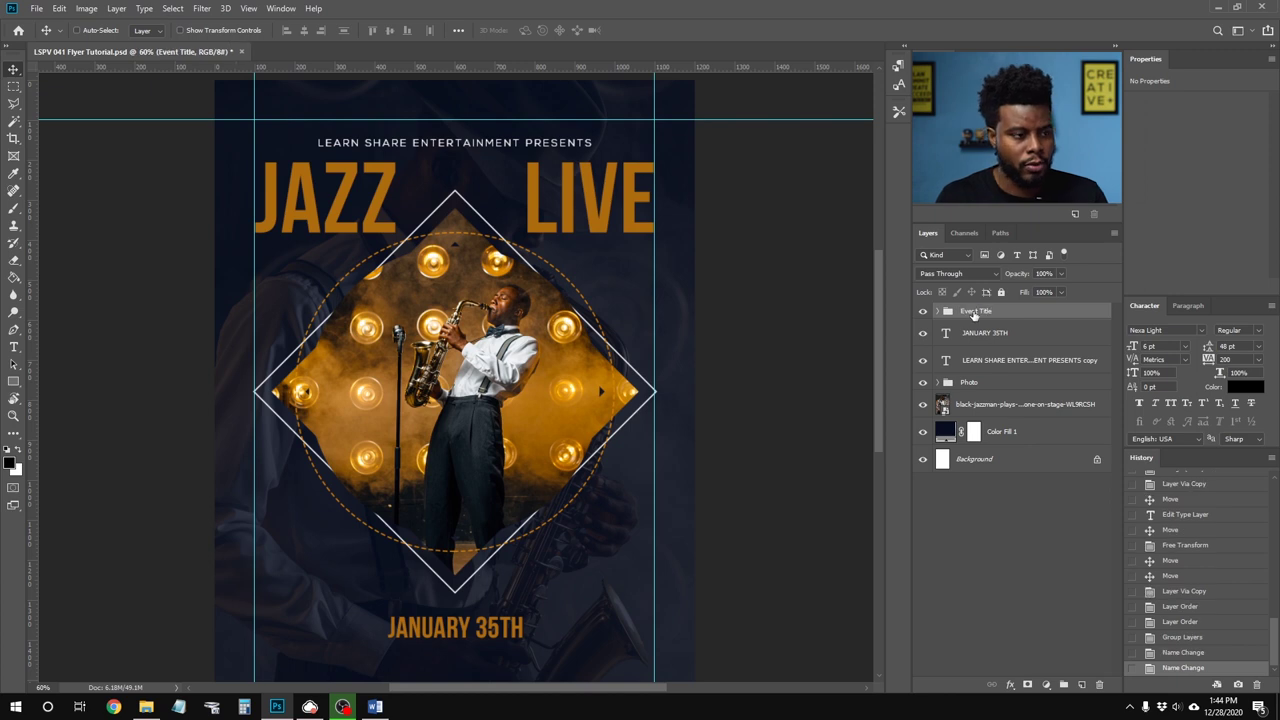
pyautogui.hotkey('ctrl', 's')
# Step: Place the tagline copy just below JANUARY 35TH
pyautogui.scroll(-5, 484, 270)
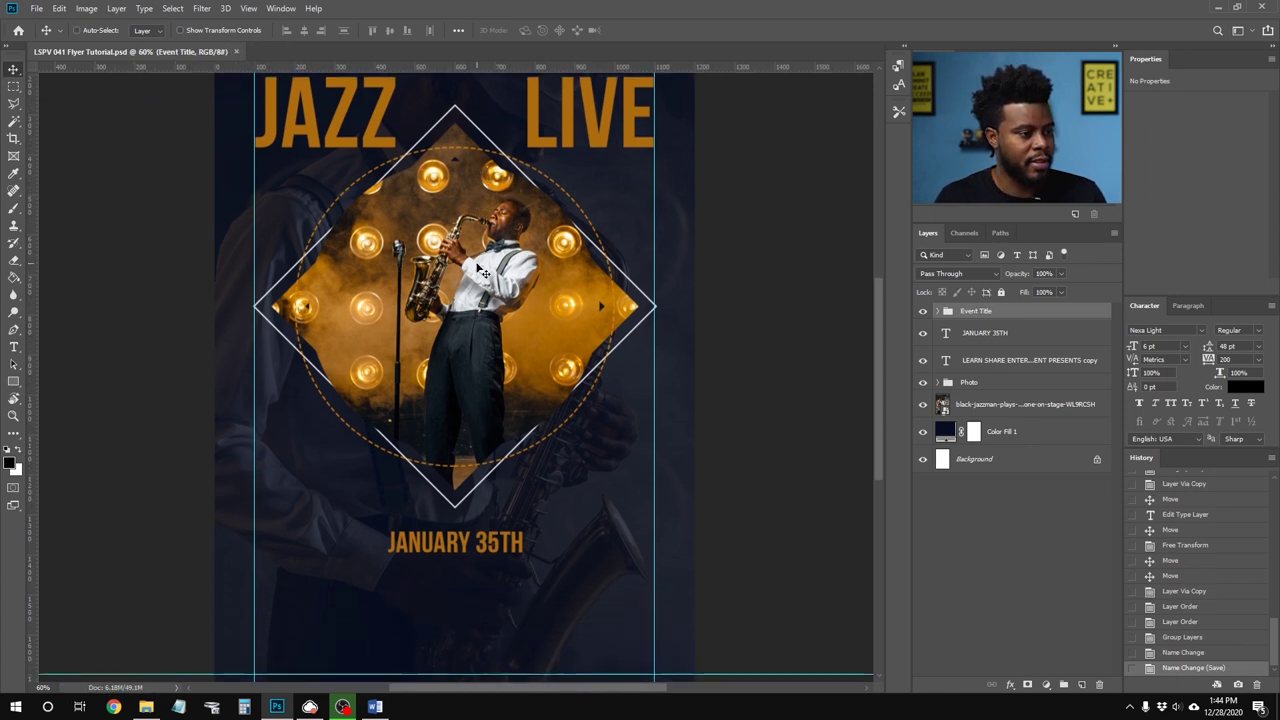
pyautogui.scroll(2, 430, 545)
pyautogui.scroll(4, 447, 534)
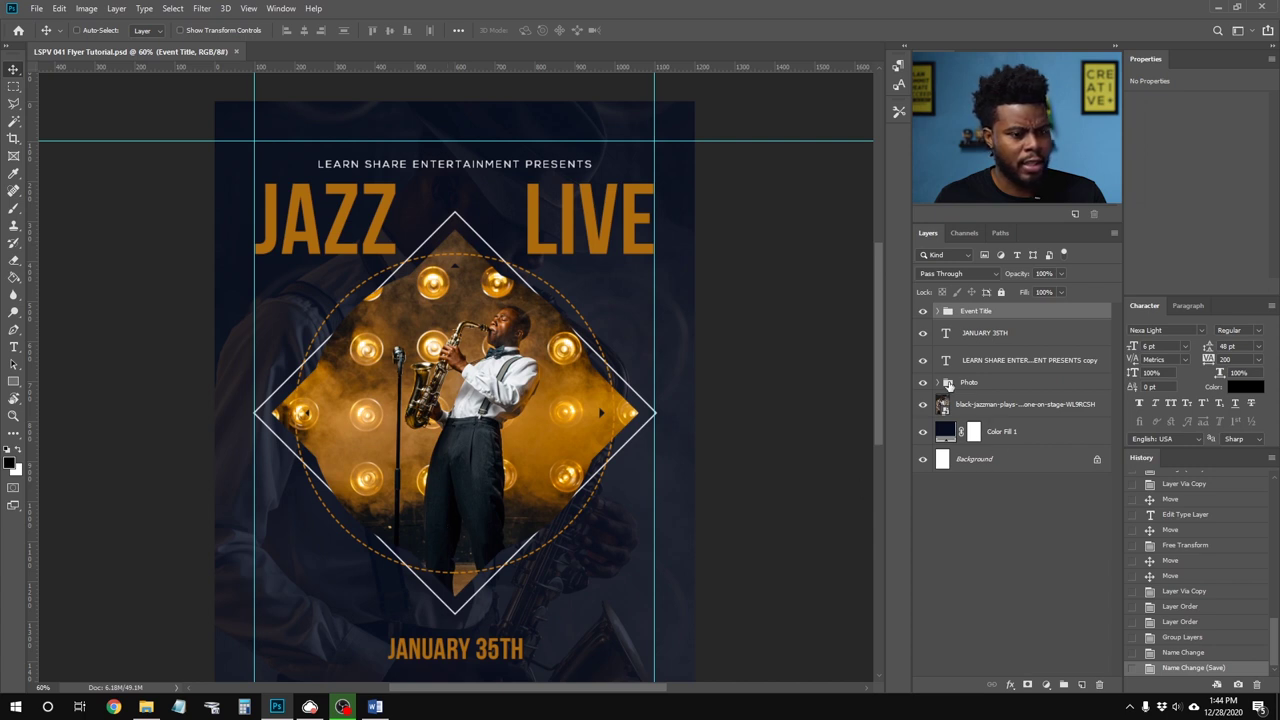
pyautogui.click(923, 360)
pyautogui.click(1010, 360)
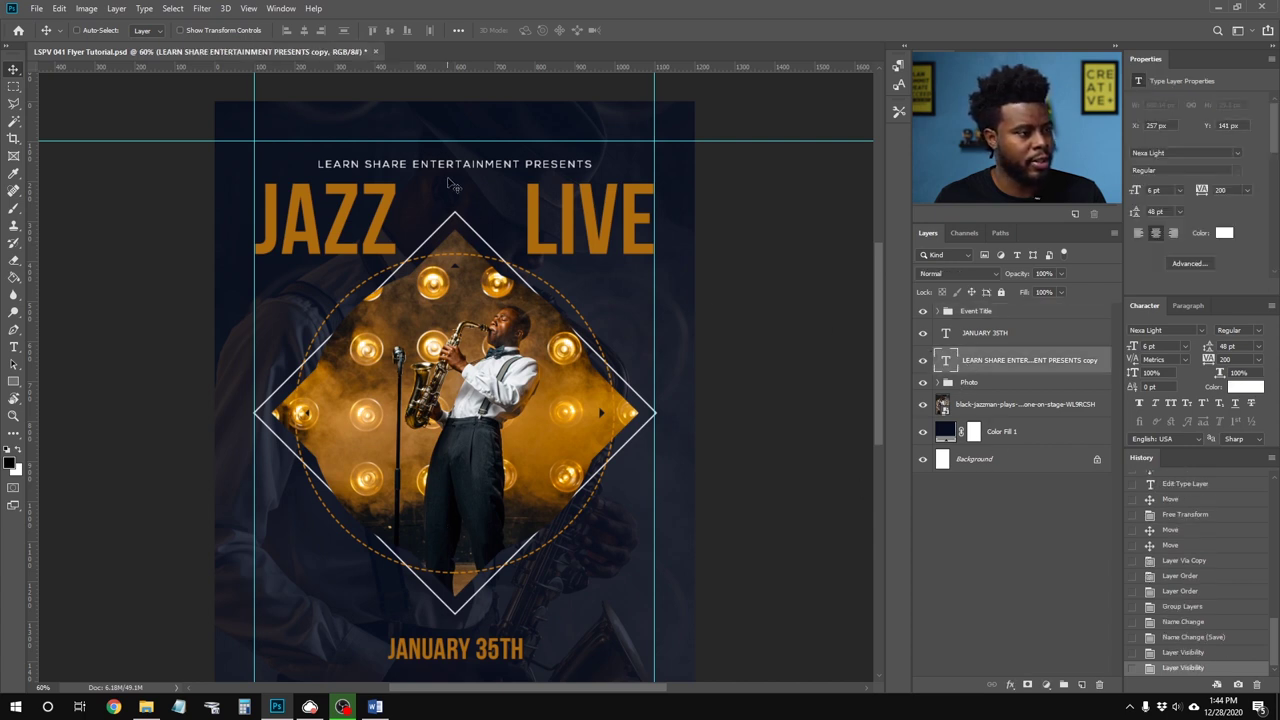
pyautogui.moveTo(463, 173); pyautogui.dragTo(463, 665)
pyautogui.scroll(-3, 463, 640)
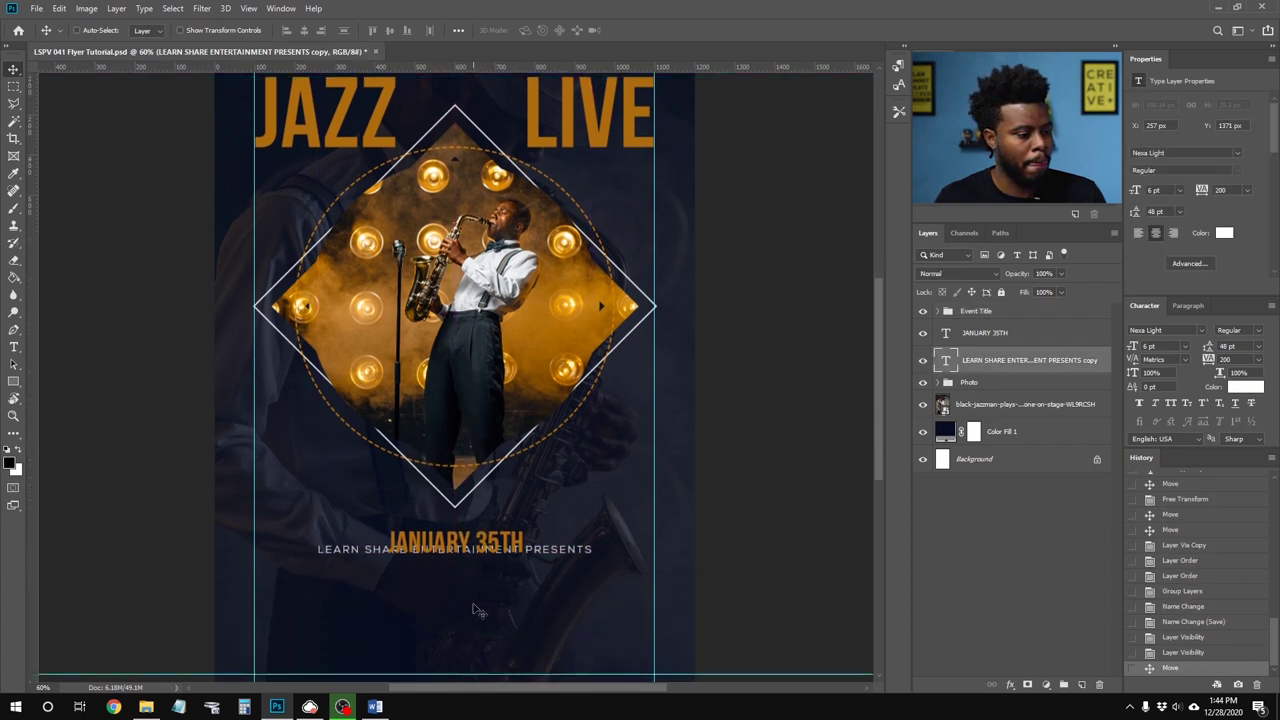
pyautogui.scroll(3, 465, 595)
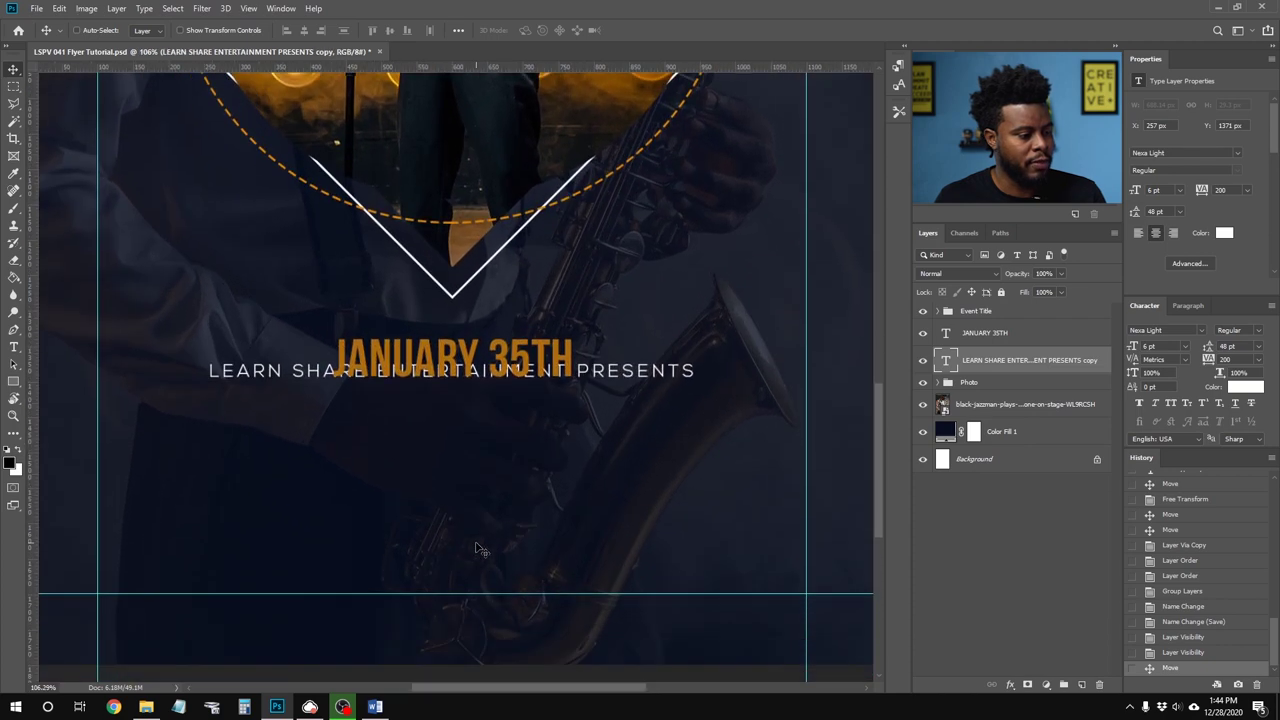
pyautogui.click(990, 334)
pyautogui.click(992, 356)
pyautogui.moveTo(635, 393); pyautogui.dragTo(645, 400)
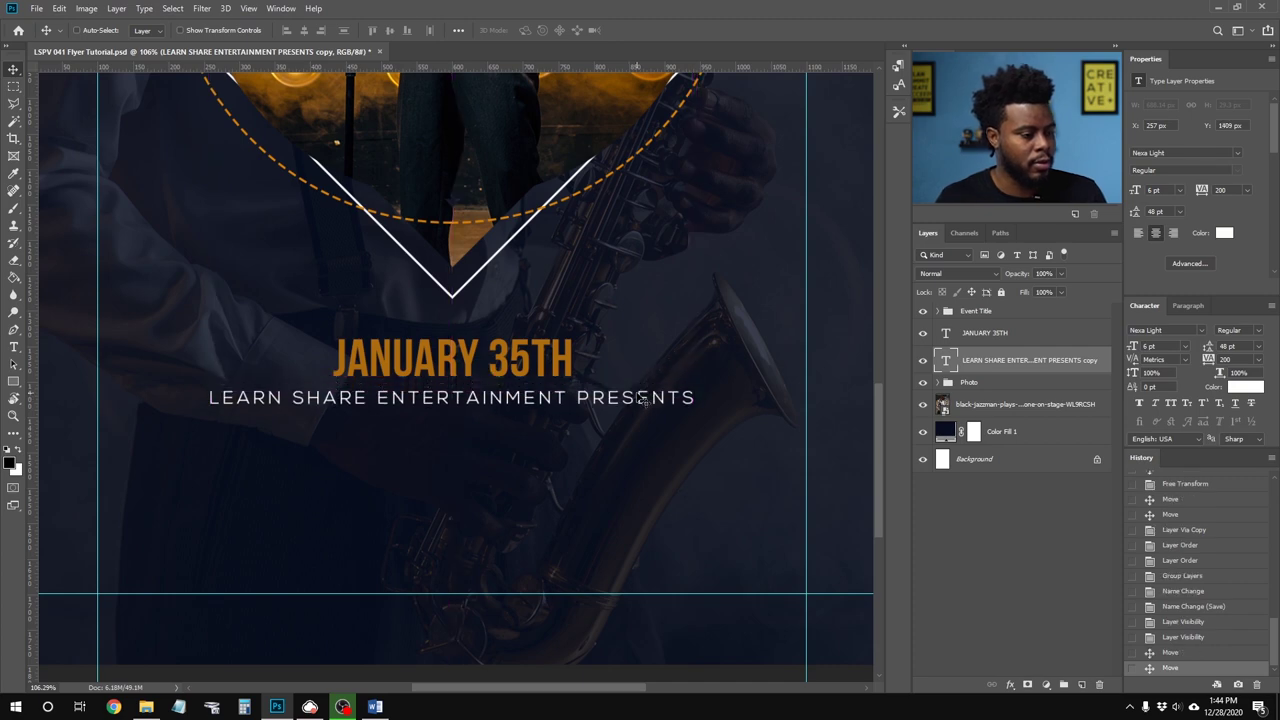
# Step: Retype the copied tagline as 'TWENTY TWENTY-ONE'
pyautogui.press('t')
pyautogui.click(594, 388)
pyautogui.press('Escape')
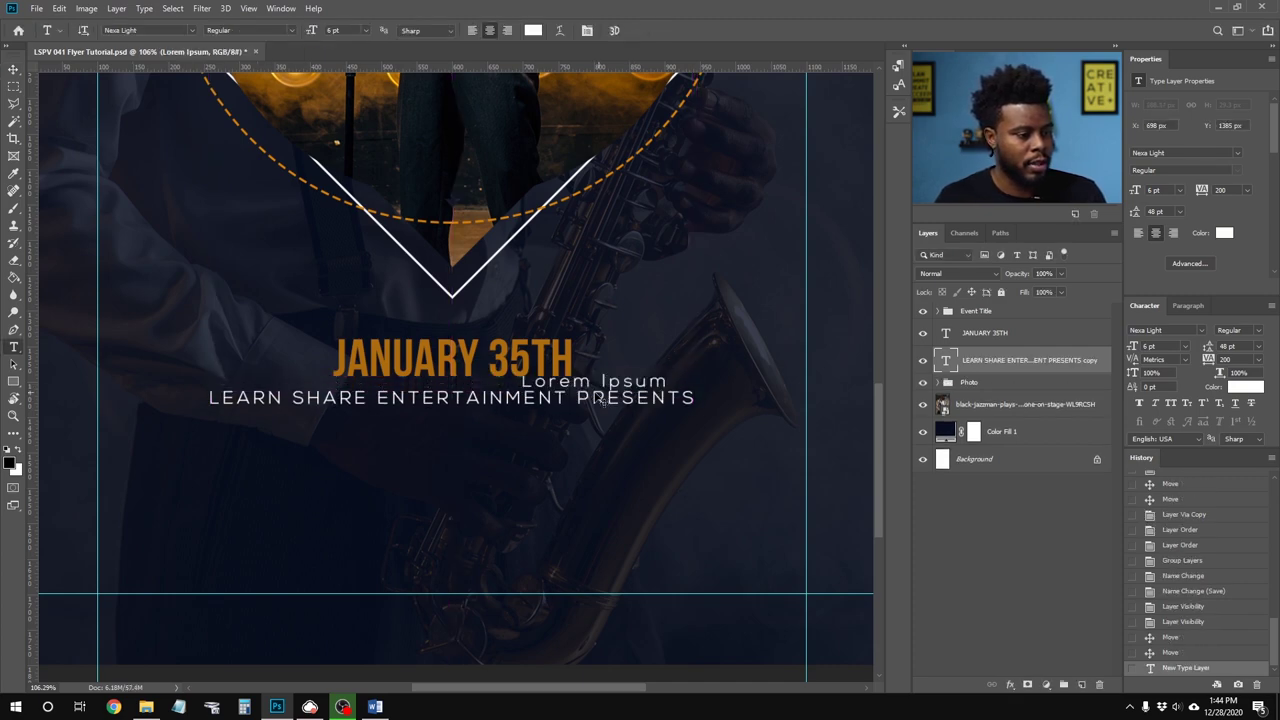
pyautogui.click(600, 399)
pyautogui.write('t')
pyautogui.hotkey('ctrl', 'a')
pyautogui.write('TWENTY ')
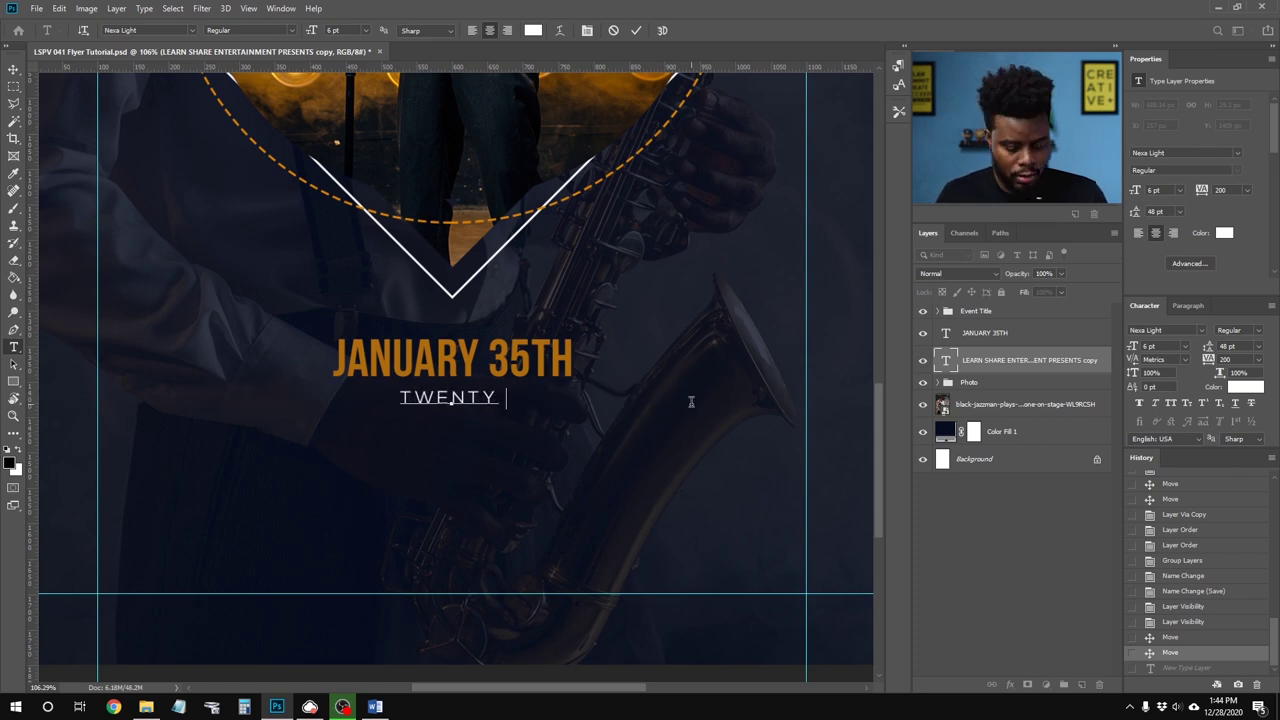
pyautogui.write('TWENTY-ONE')
pyautogui.hotkey('ctrl', 'Return')
pyautogui.press('v')
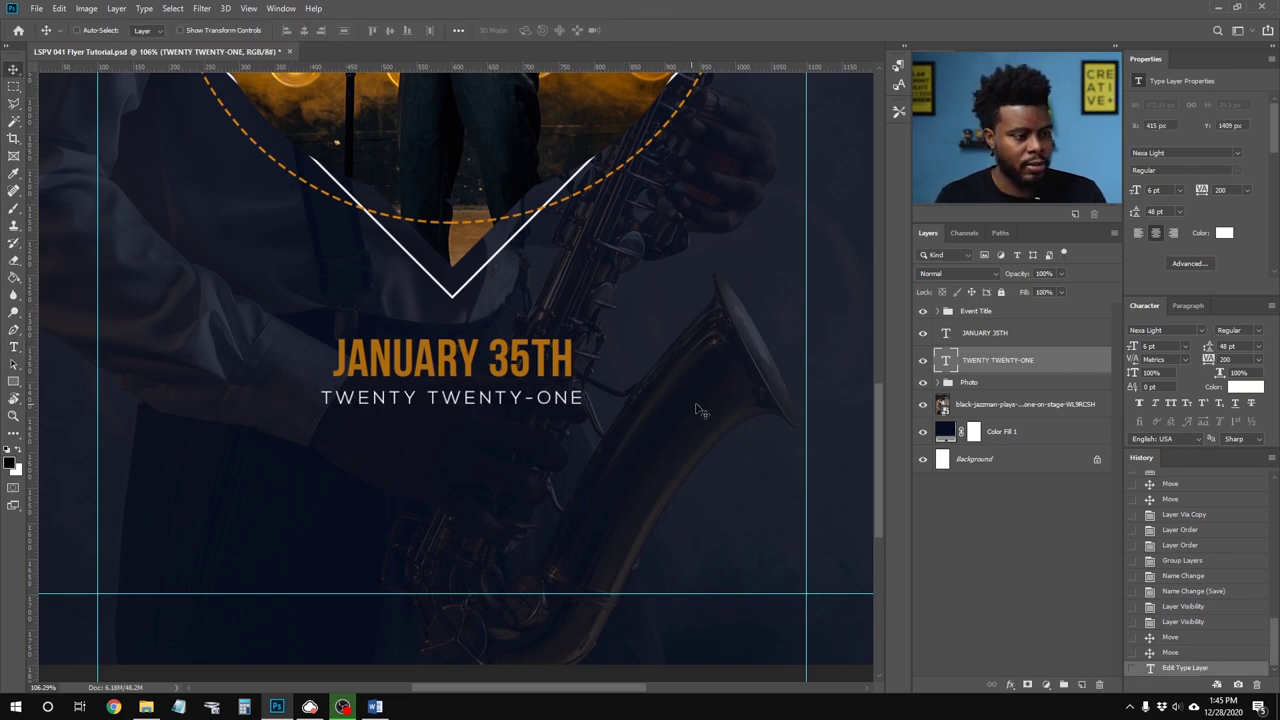
# Step: Duplicate the JANUARY 35TH and year lines and move the copies lower
pyautogui.scroll(-2, 690, 410)
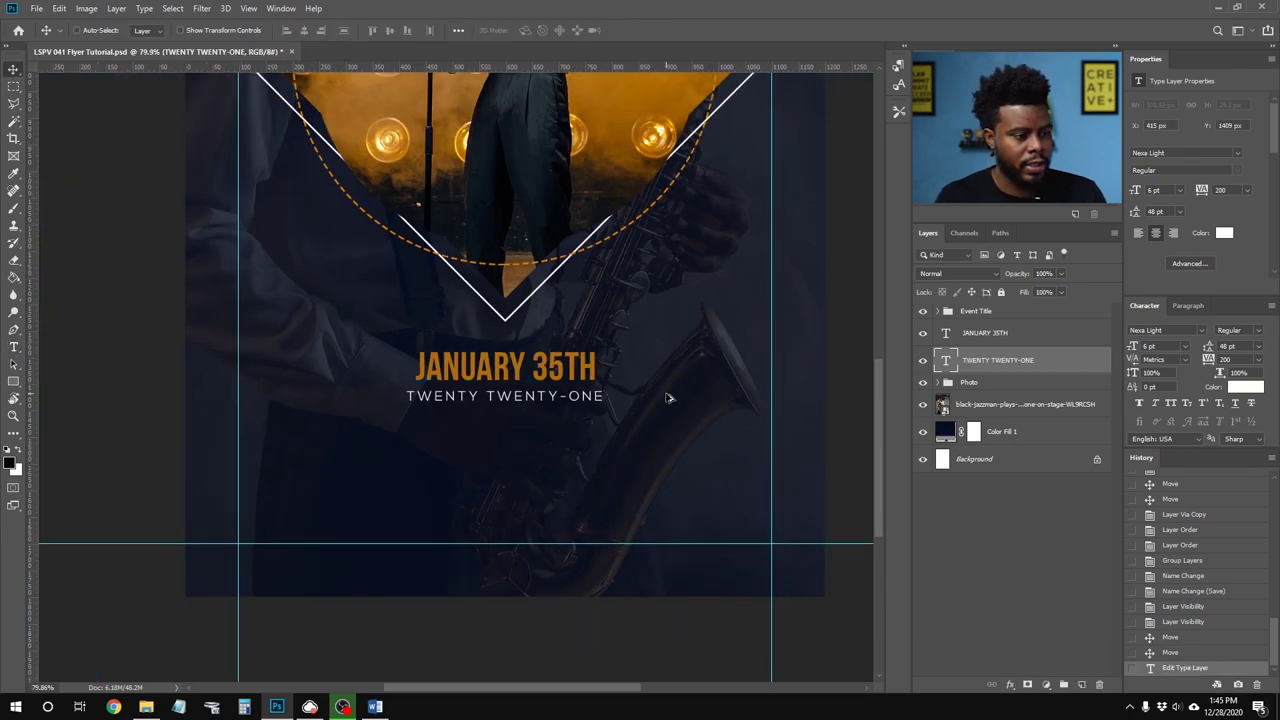
pyautogui.keyDown('shift'); pyautogui.click(1012, 338); pyautogui.keyUp('shift')
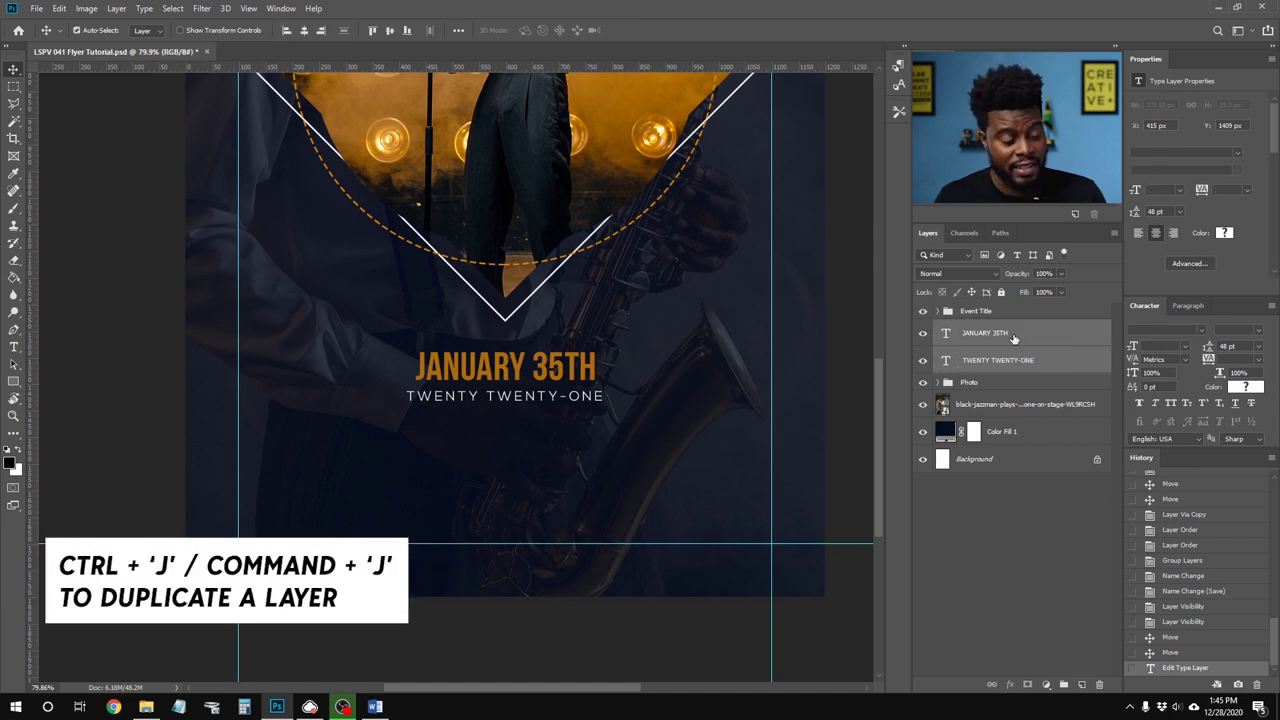
pyautogui.hotkey('ctrl', 'j')
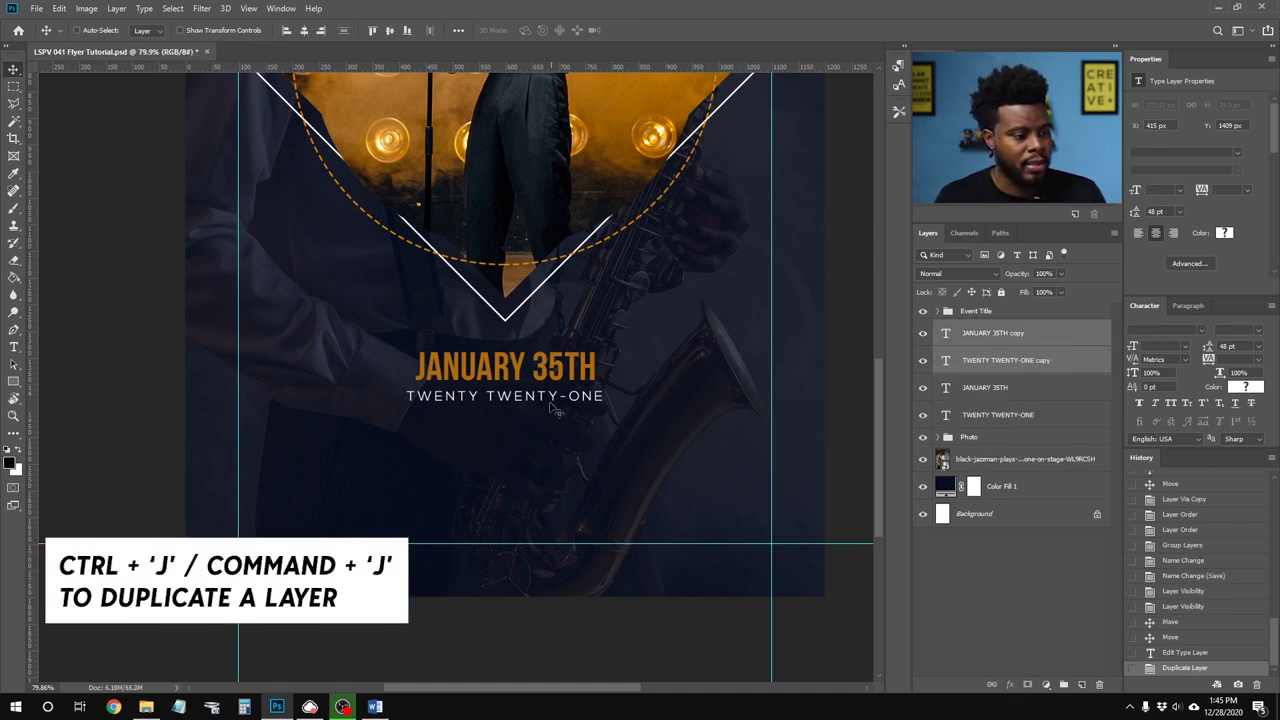
pyautogui.moveTo(543, 377); pyautogui.dragTo(537, 438)
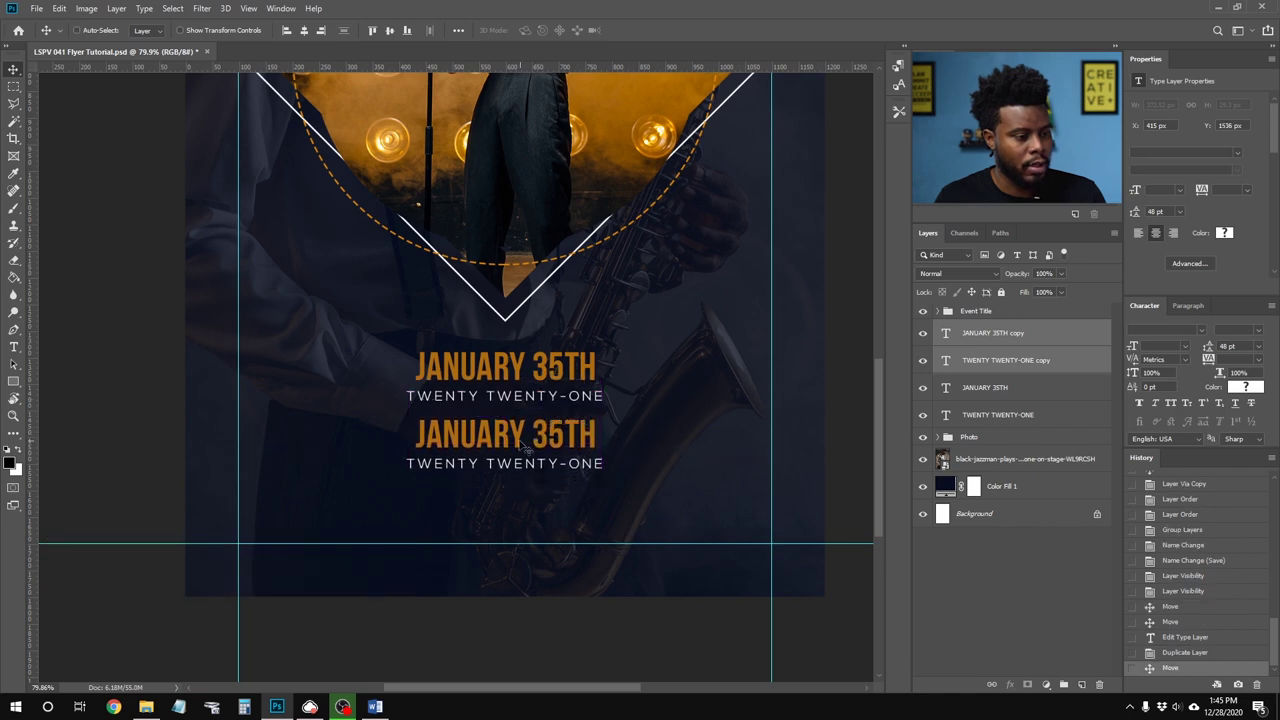
pyautogui.click(970, 336)
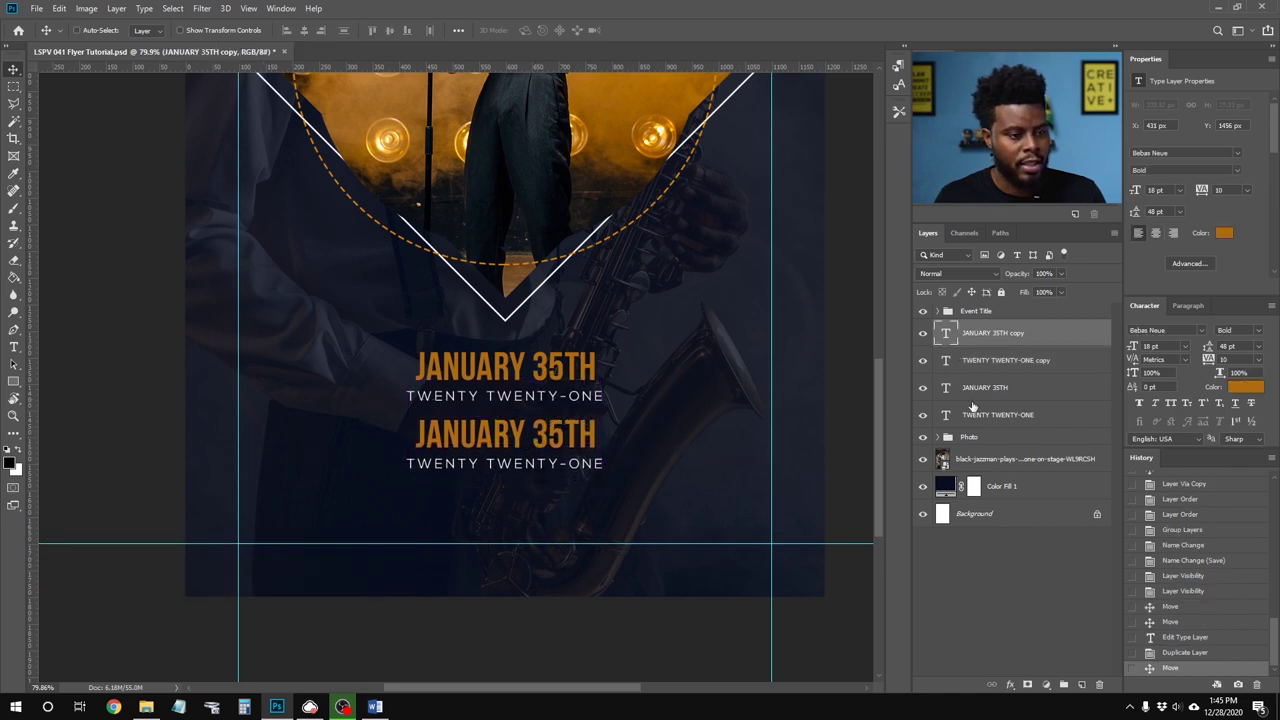
# Step: Replace the lower JANUARY 35TH text with '@ THE DROP BOX LOUNGE'
pyautogui.press('t')
pyautogui.click(575, 433)
pyautogui.hotkey('ctrl', 'a')
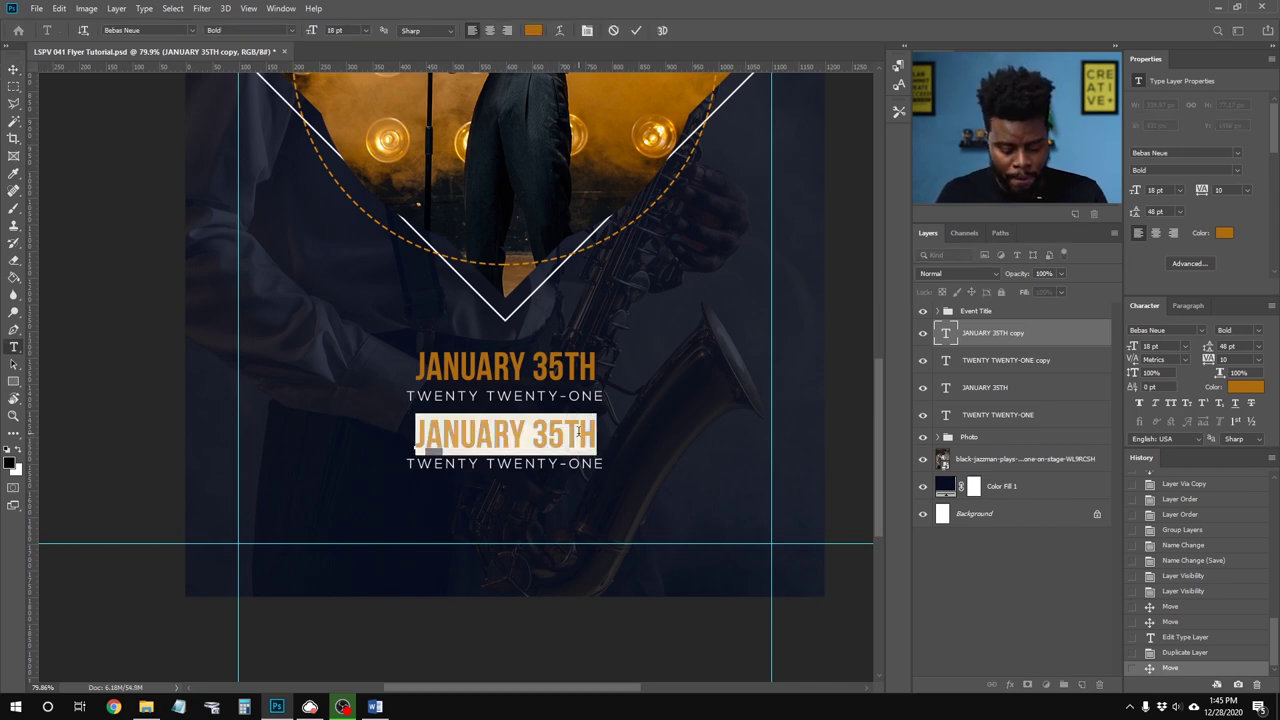
pyautogui.write('@ THE')
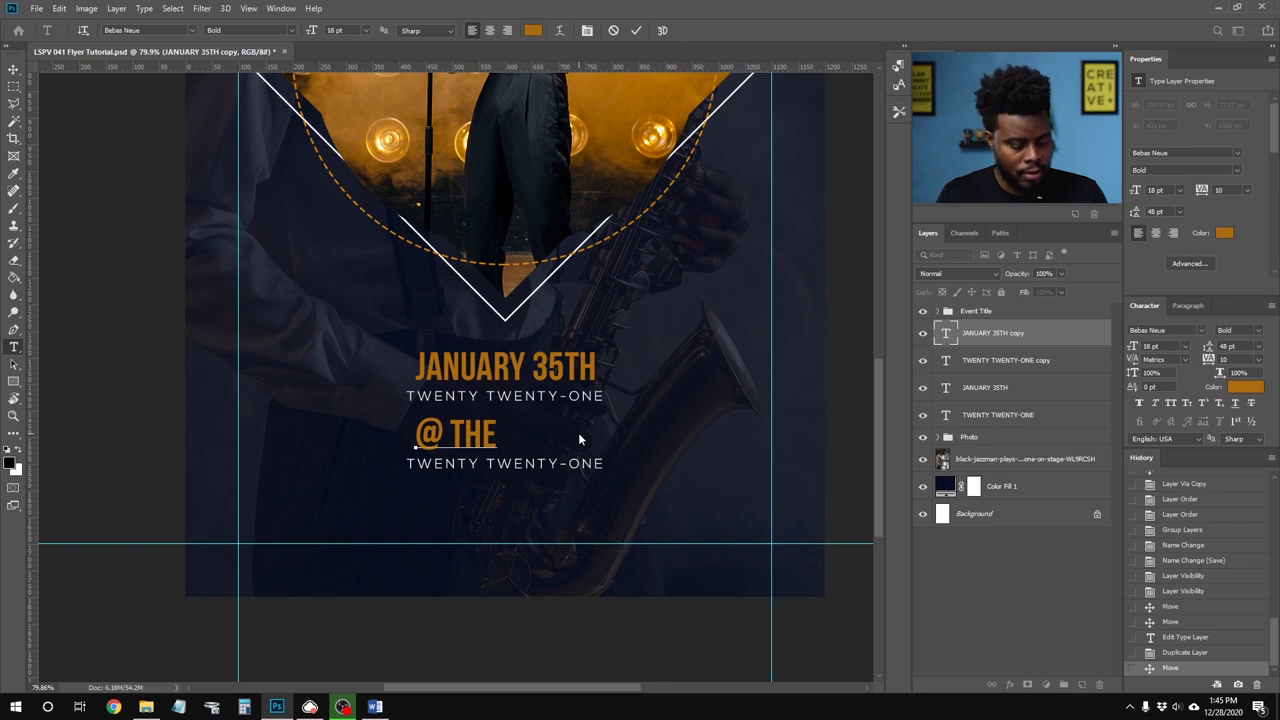
pyautogui.write(' DROPBOX LO')
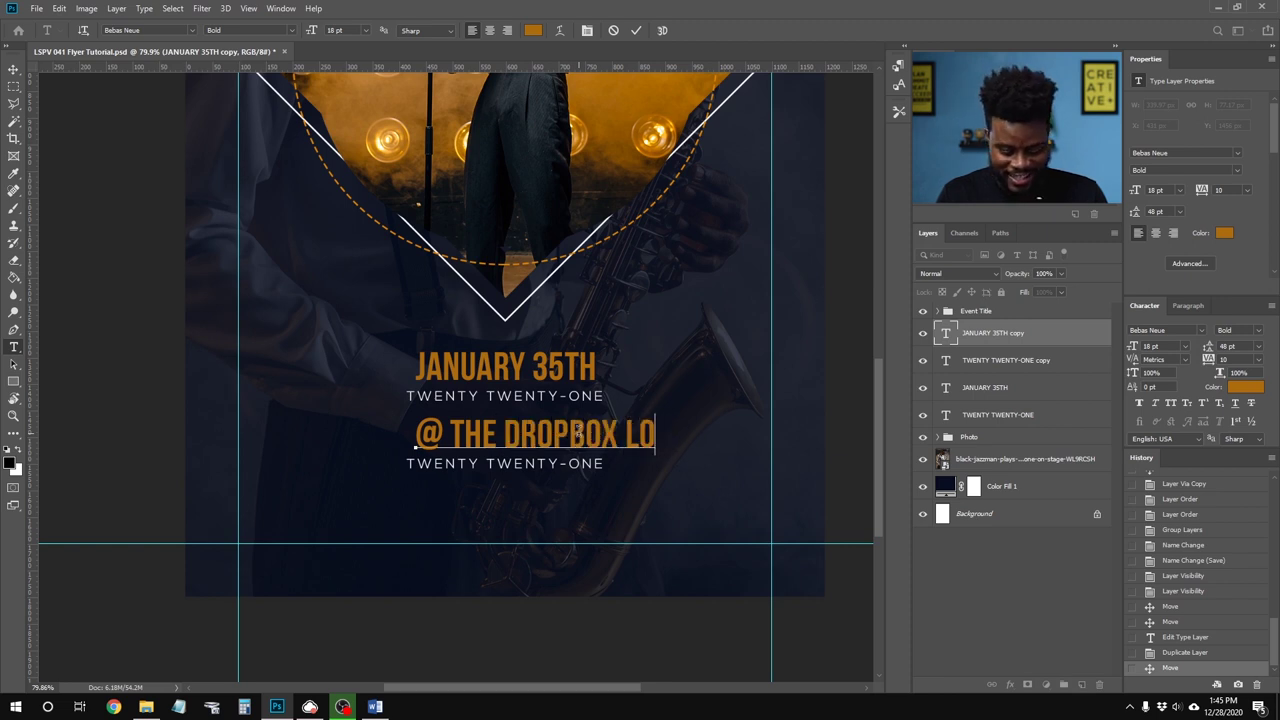
pyautogui.write('UNGE')
pyautogui.press('Left')
pyautogui.press('Left')
pyautogui.press('Left')
pyautogui.press('Left')
pyautogui.press('Left')
pyautogui.press('Escape')
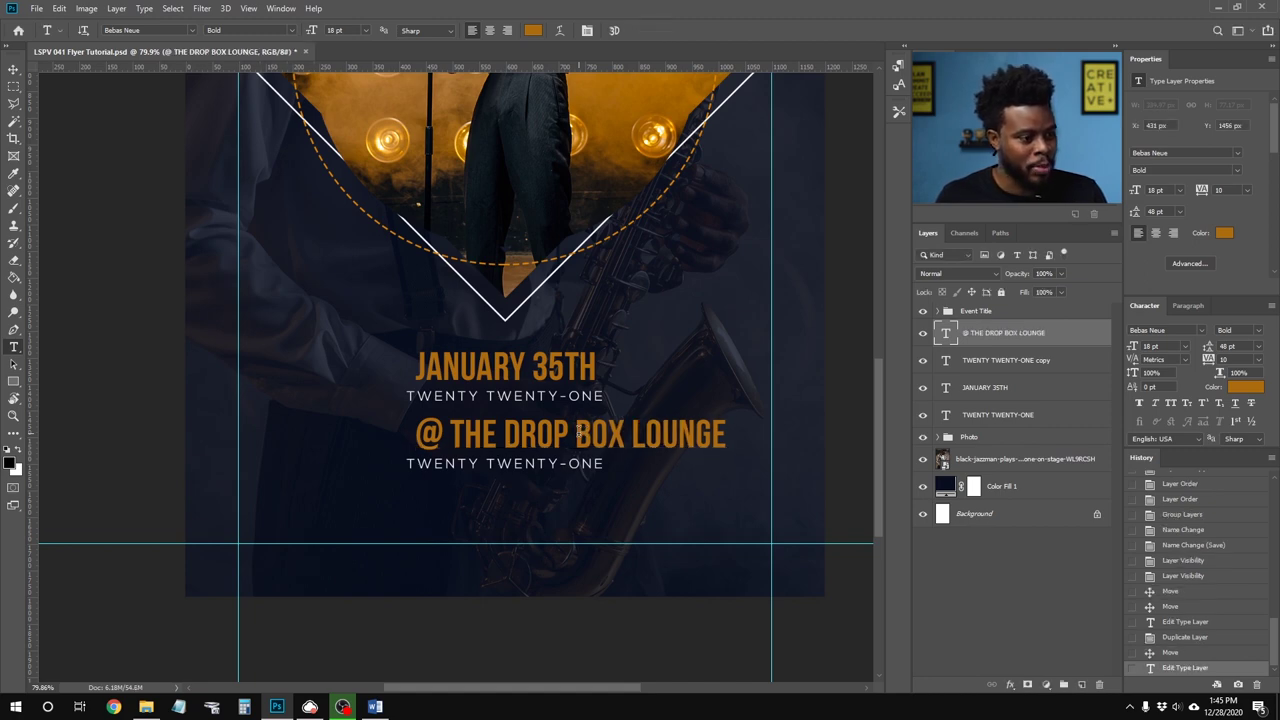
# Step: Center-align the four text lines horizontally on the flyer, then duplicate the venue line
pyautogui.keyDown('shift'); pyautogui.click(1000, 416); pyautogui.keyUp('shift')
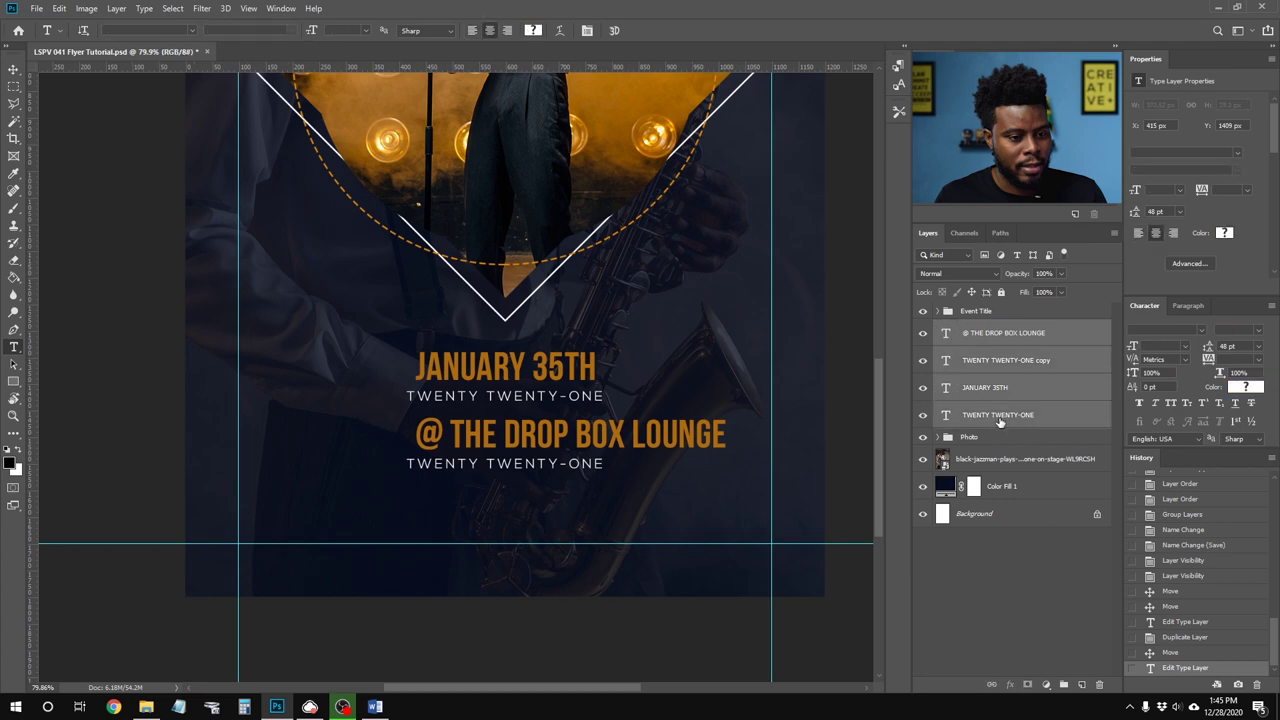
pyautogui.click(476, 31)
pyautogui.click(489, 31)
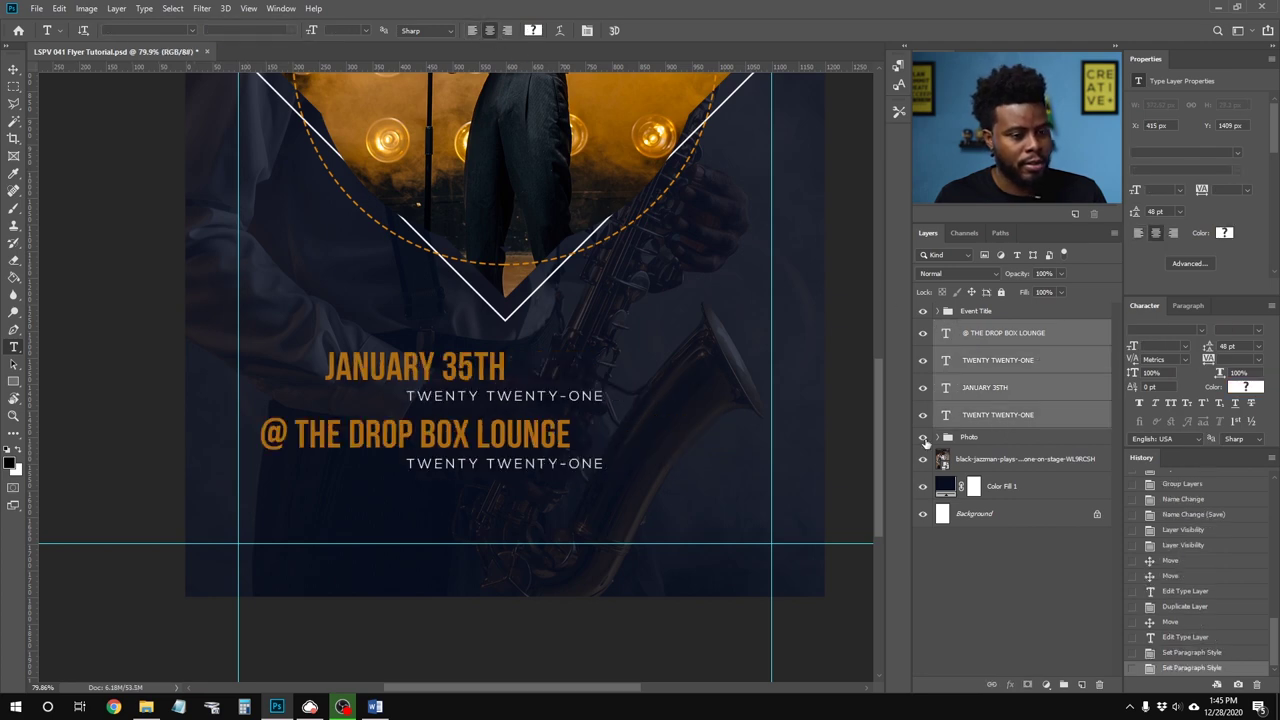
pyautogui.keyDown('ctrl'); pyautogui.click(995, 516); pyautogui.keyUp('ctrl')
pyautogui.press('v')
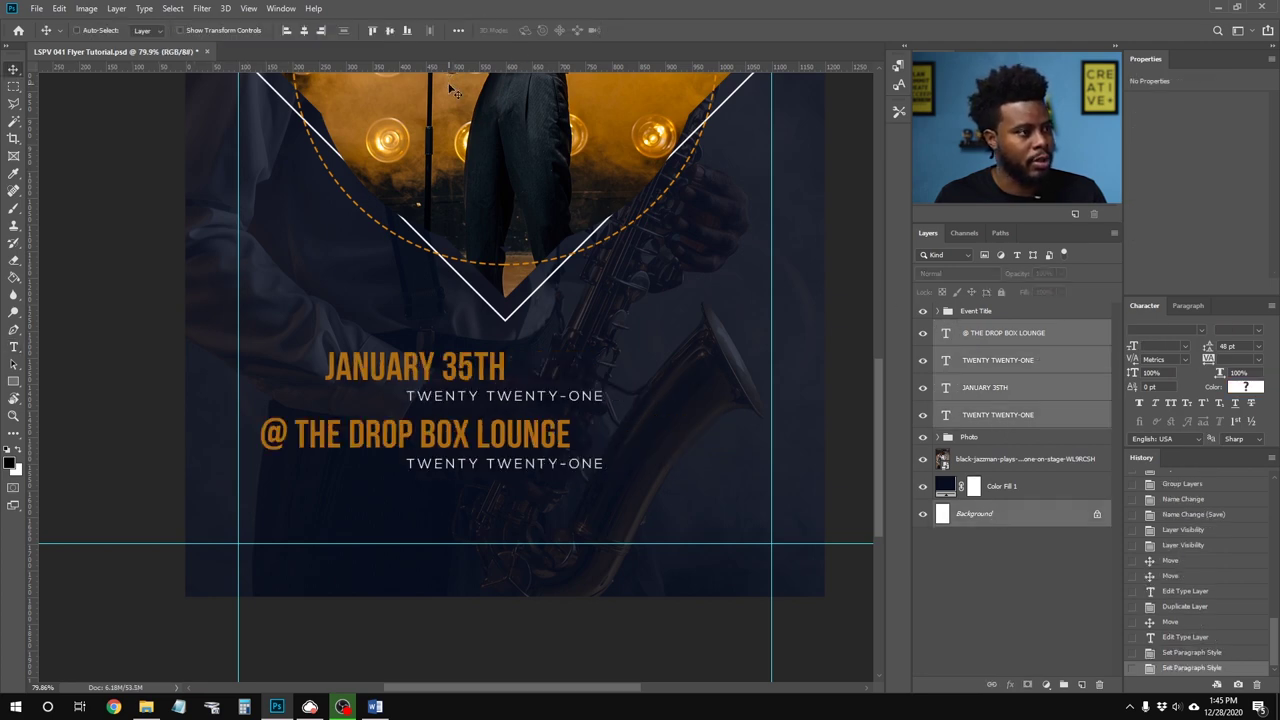
pyautogui.click(303, 31)
pyautogui.click(972, 340)
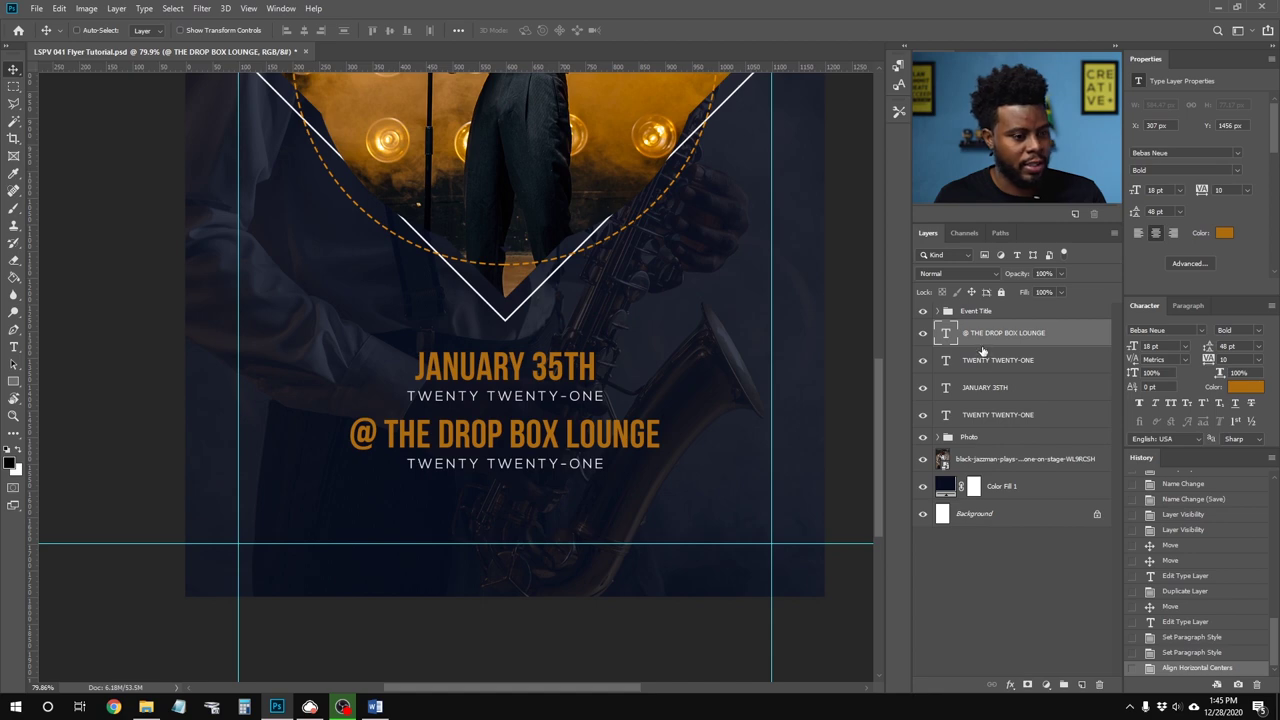
pyautogui.hotkey('ctrl', 'j')
# Step: Move the venue copy just below the original and shift the lower year line further down
pyautogui.moveTo(553, 456); pyautogui.dragTo(555, 486)
pyautogui.press('t')
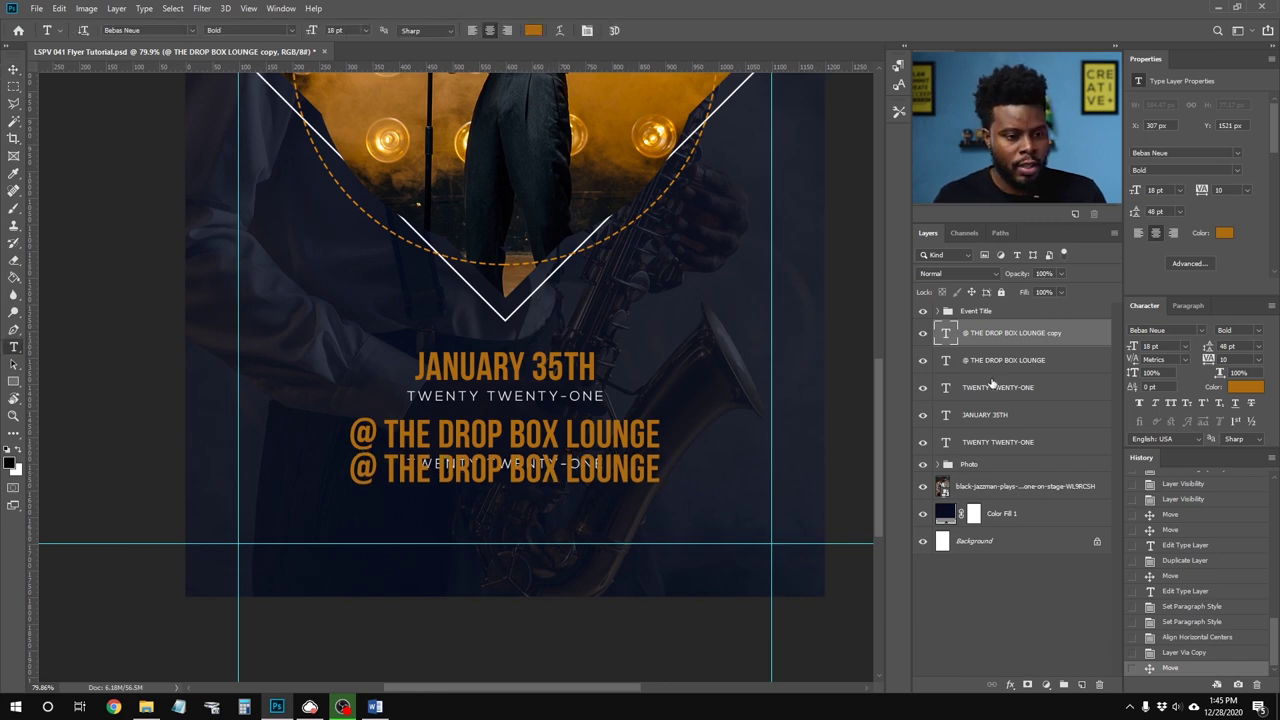
pyautogui.click(970, 388)
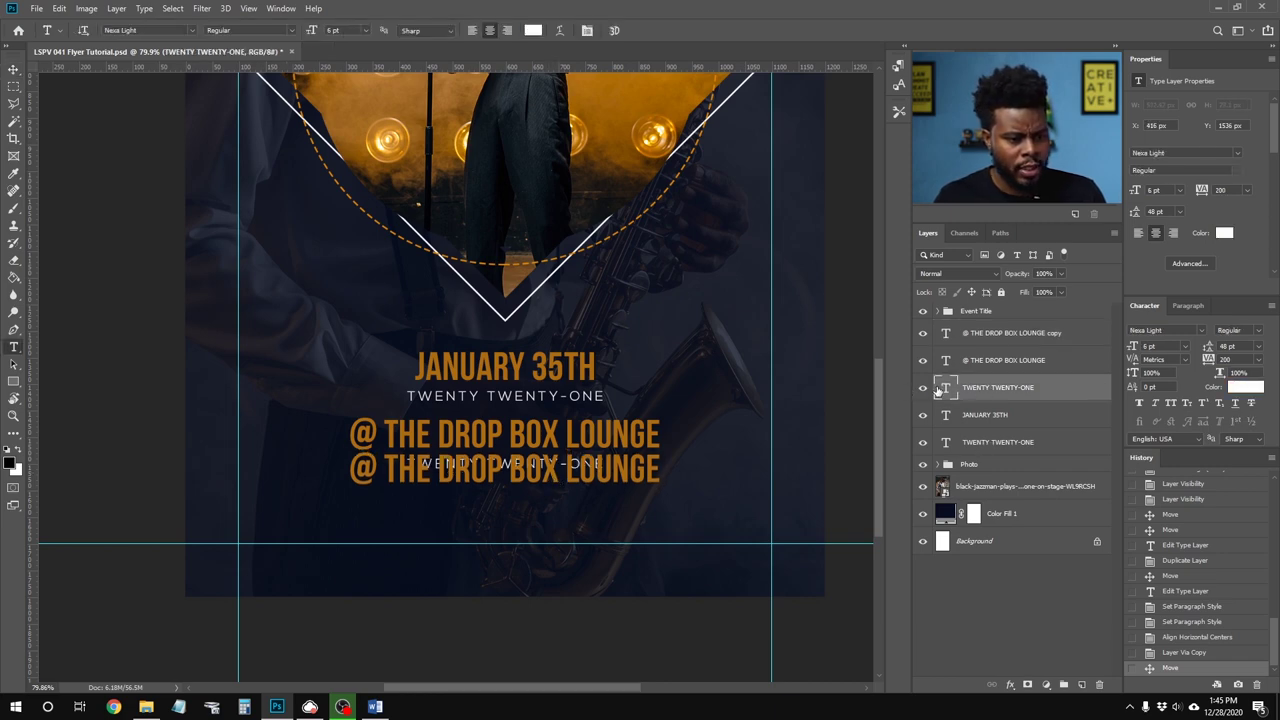
pyautogui.click(923, 388)
pyautogui.click(923, 388)
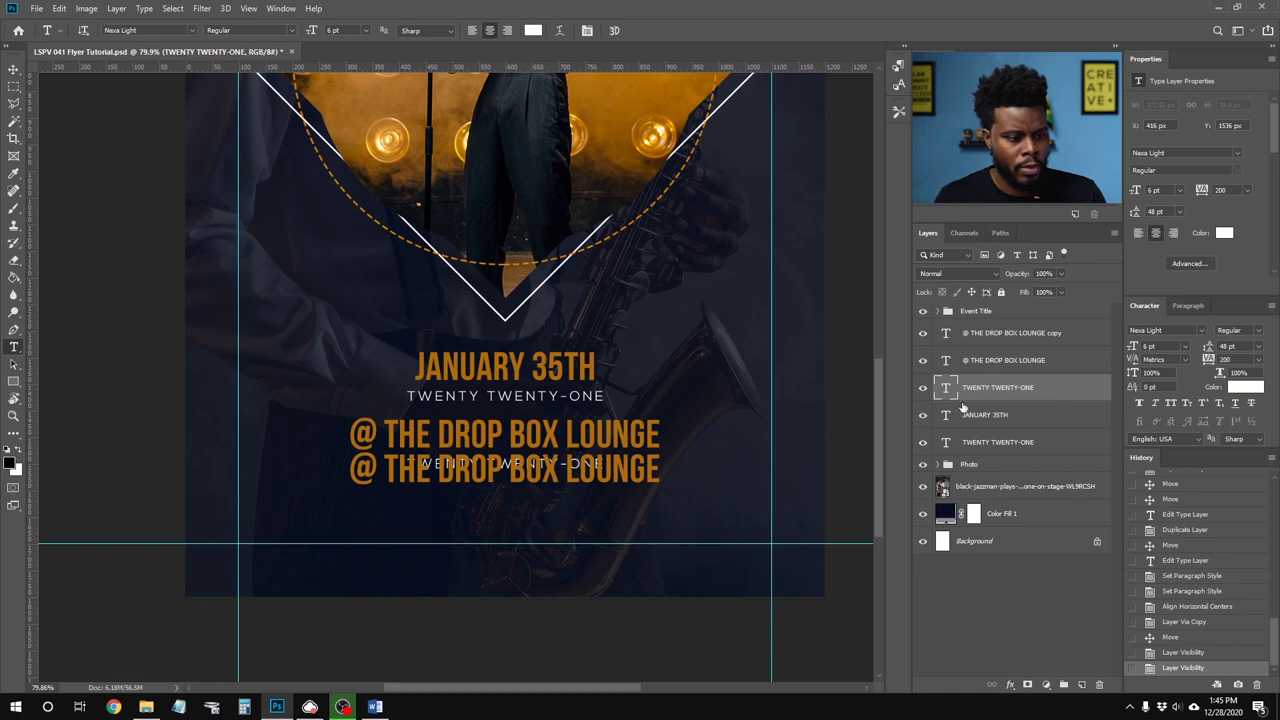
pyautogui.press('v')
pyautogui.moveTo(552, 463); pyautogui.dragTo(552, 531)
# Step: Retype the venue copy as '1080 GOOGLE DRIVE, CLOUD CITY'
pyautogui.press('t')
pyautogui.tripleClick(551, 472)
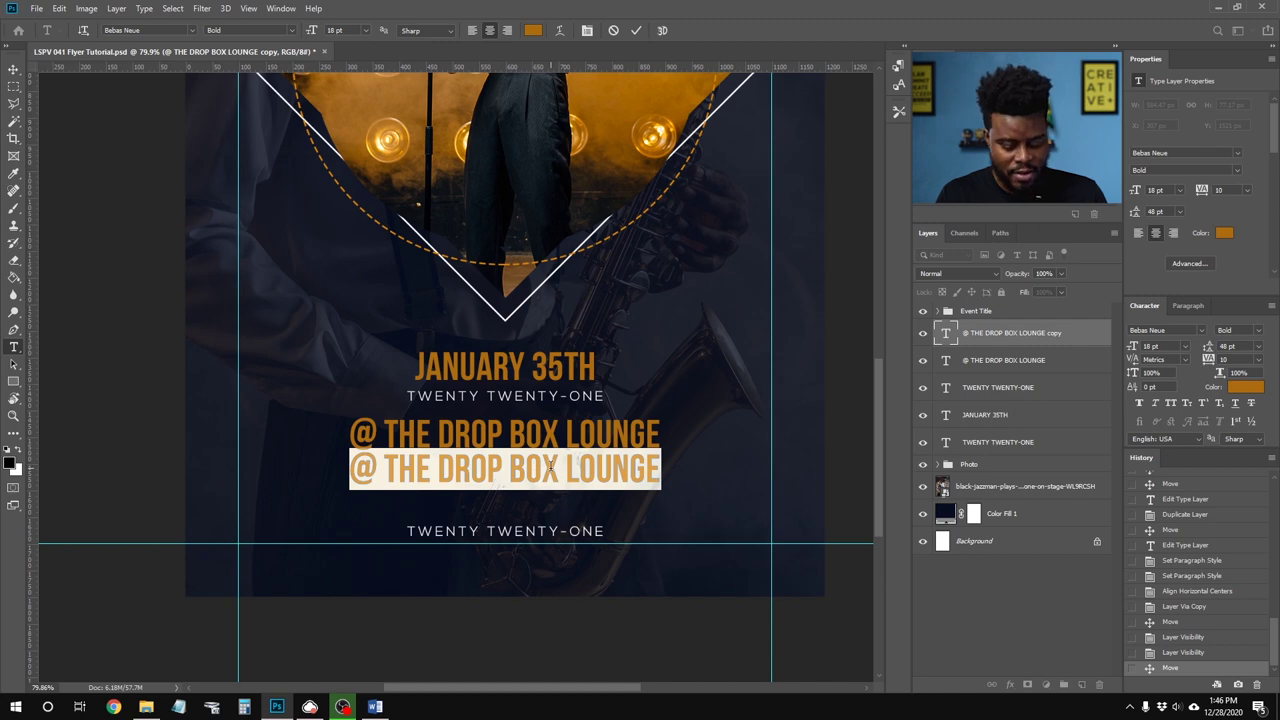
pyautogui.write('1080')
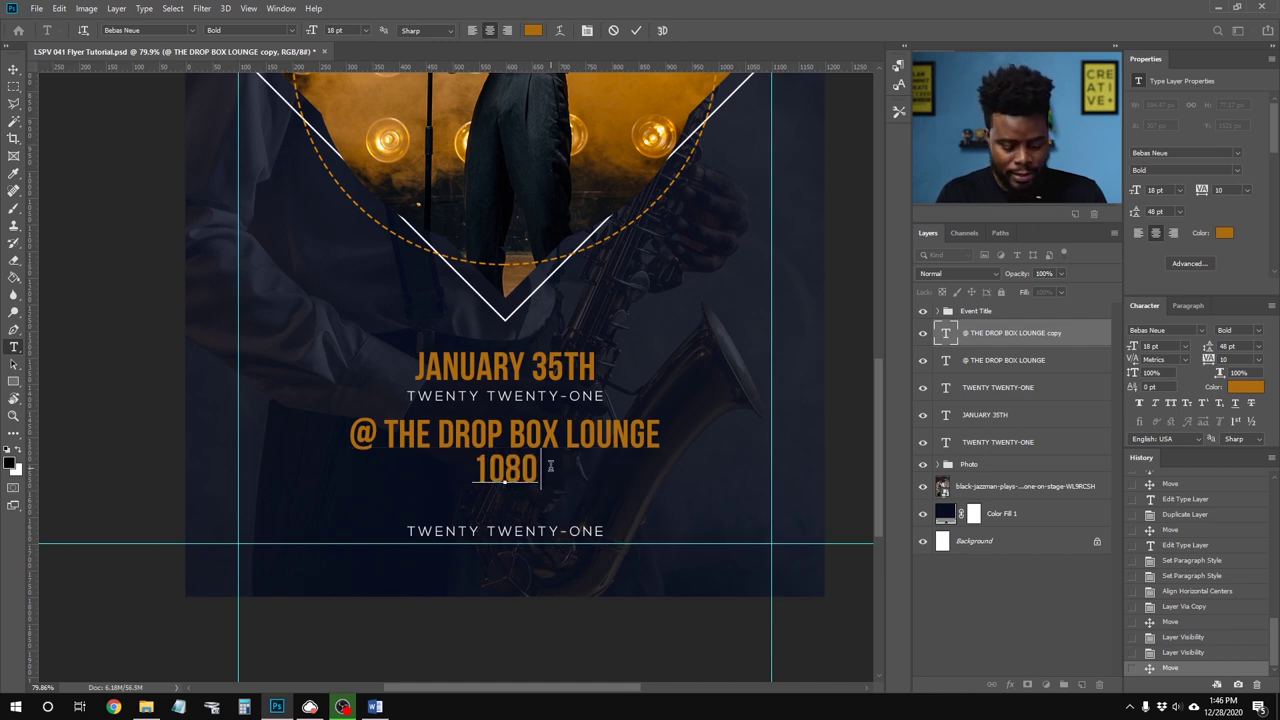
pyautogui.write(' GOOGLE')
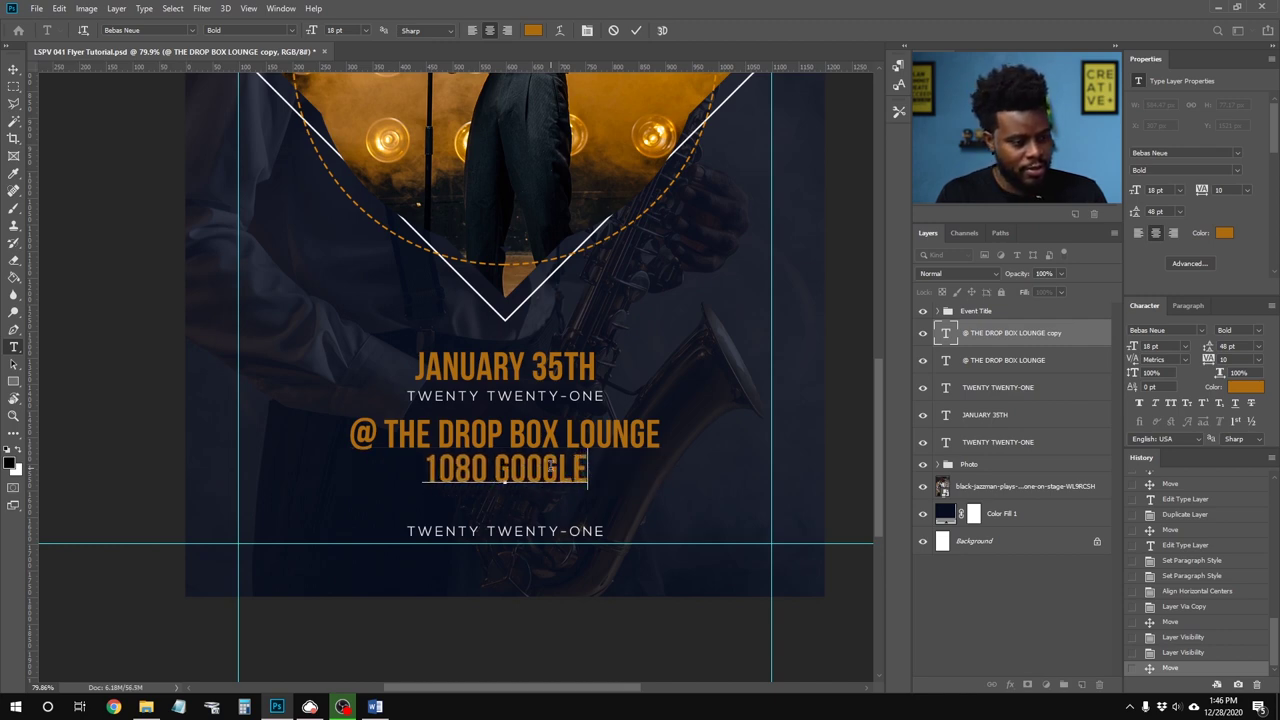
pyautogui.write(' DRIVE,')
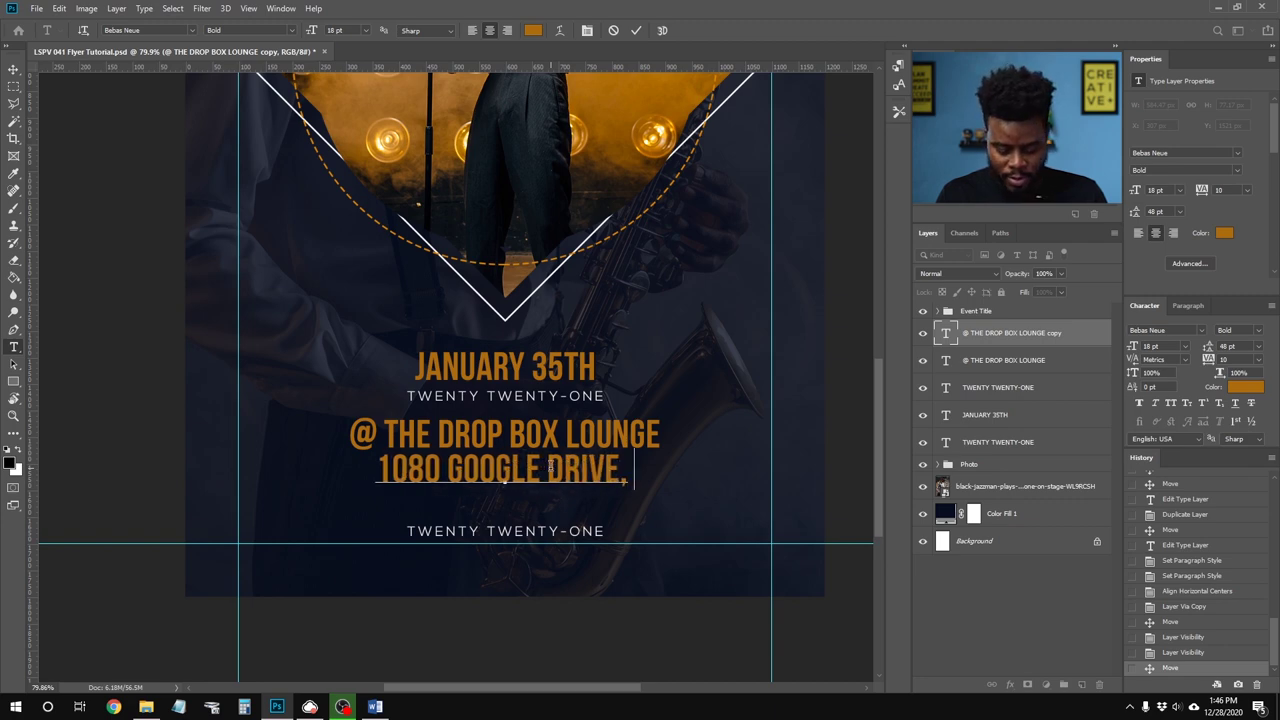
pyautogui.write(' CLOUD C')
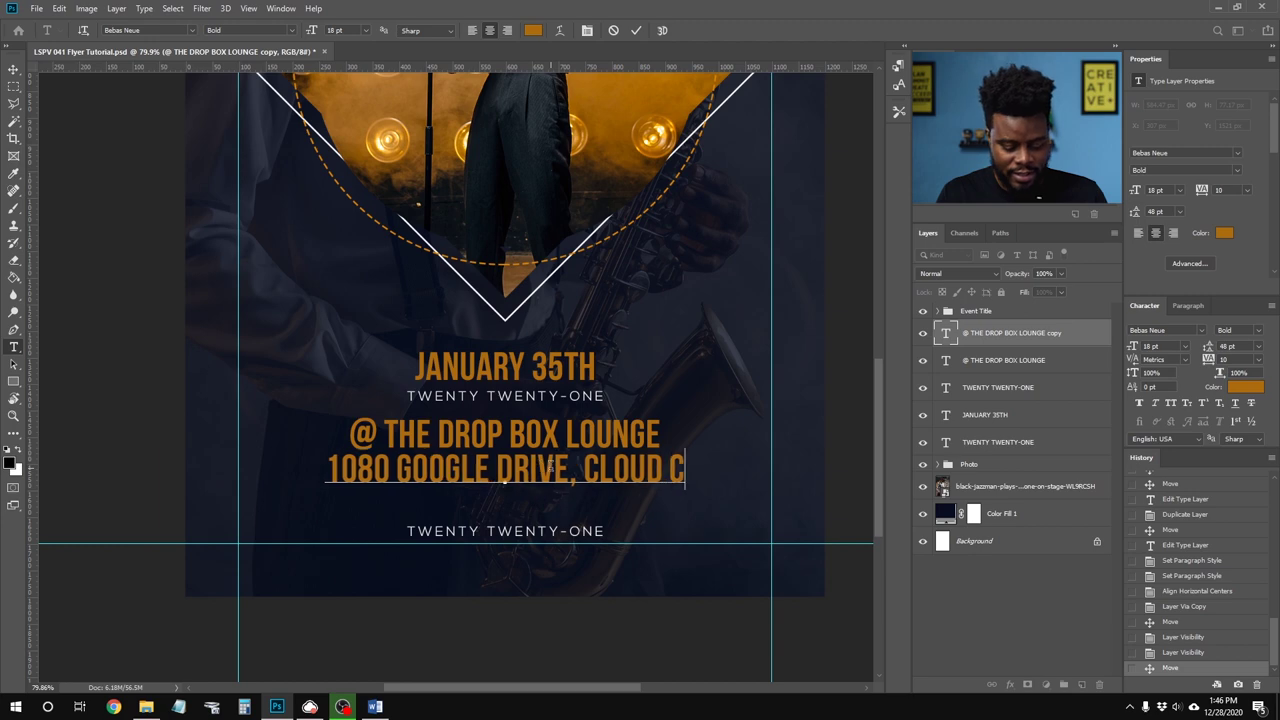
pyautogui.write('ITY')
pyautogui.hotkey('ctrl', 'Return')
pyautogui.press('v')
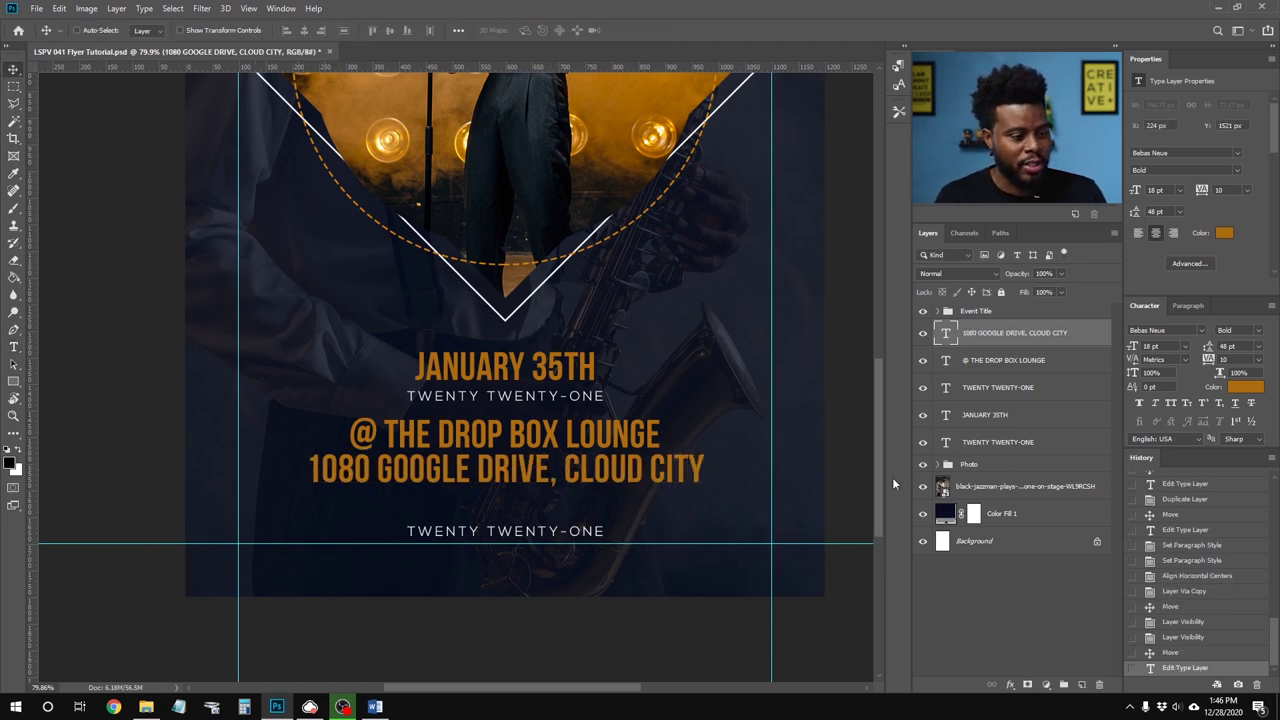
# Step: Duplicate the address line and place the copy below the original
pyautogui.hotkey('ctrl', 'j')
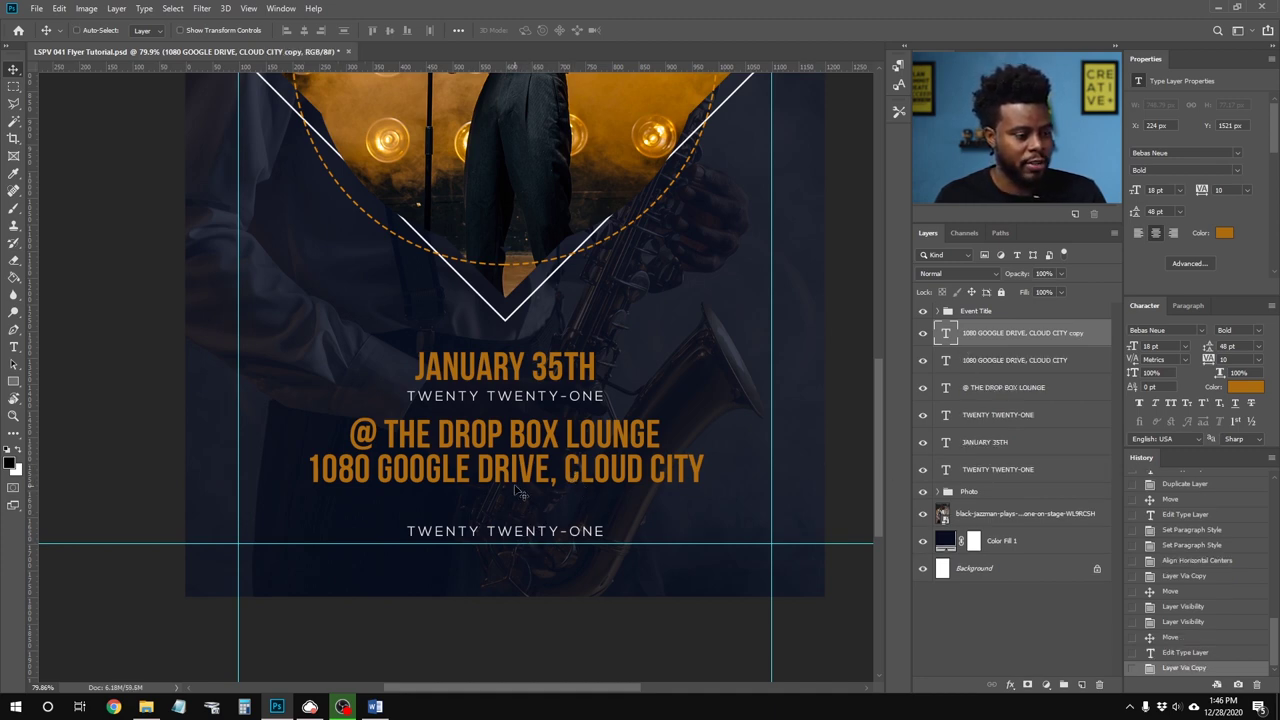
pyautogui.moveTo(517, 482); pyautogui.dragTo(512, 529)
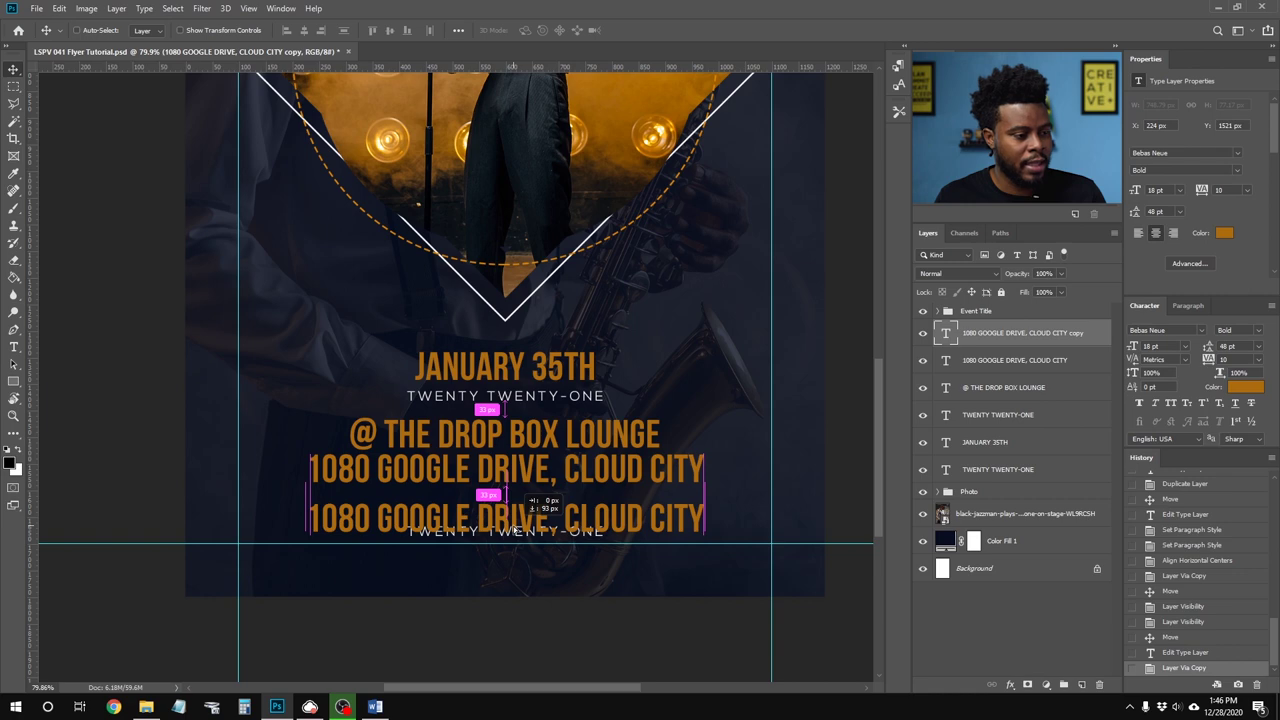
pyautogui.moveTo(513, 528); pyautogui.dragTo(447, 514)
pyautogui.scroll(2, 480, 520)
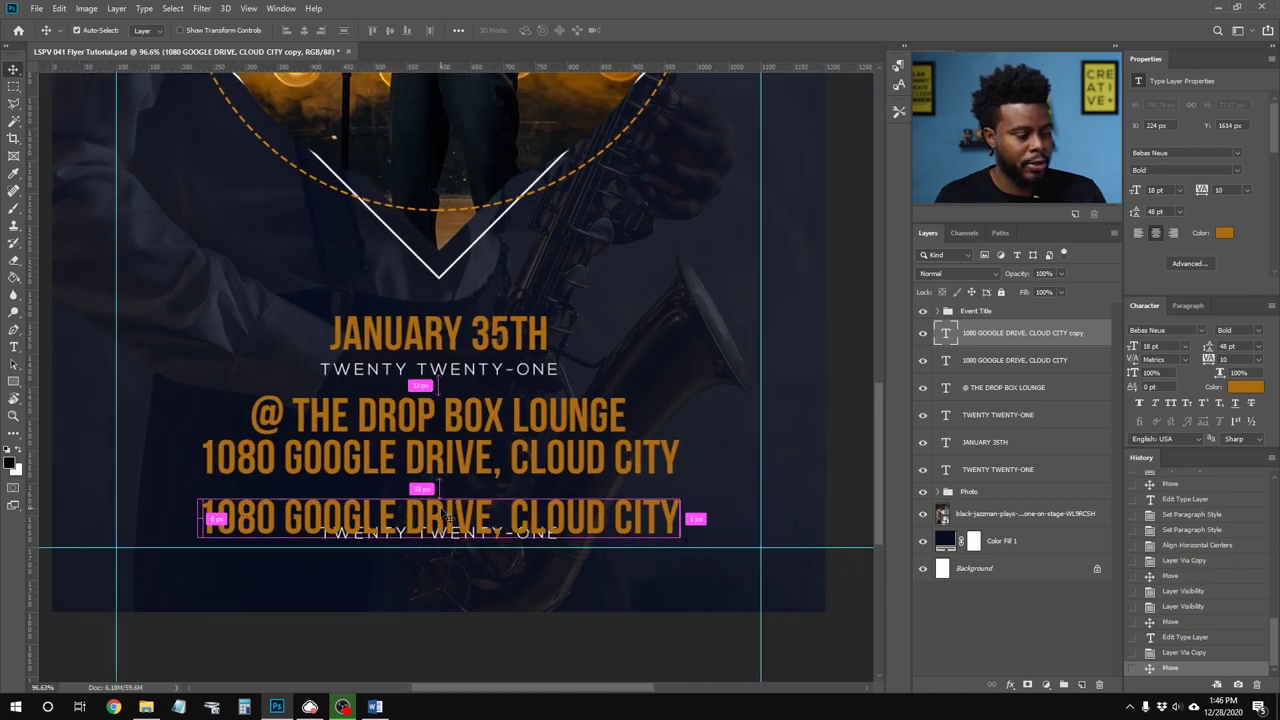
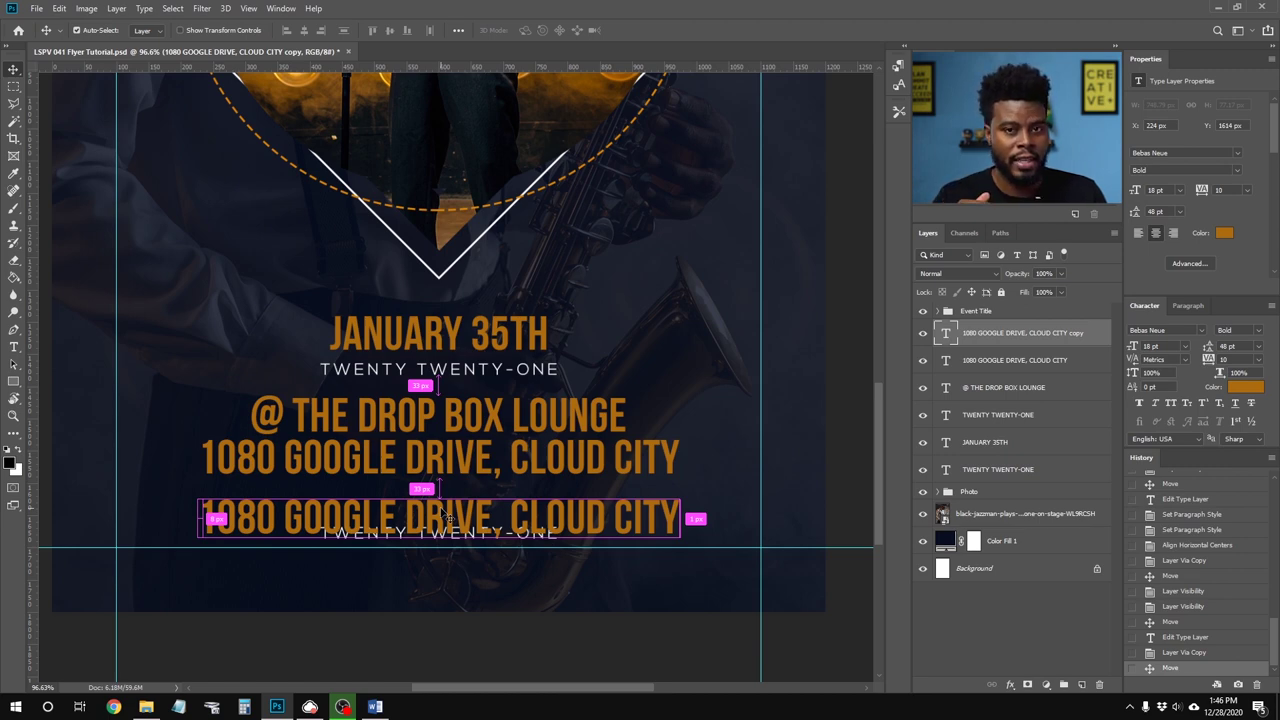
# Step: Retype the copied address line as 'ADMISSION: $50 USD' and commit it
pyautogui.doubleClick(447, 516)
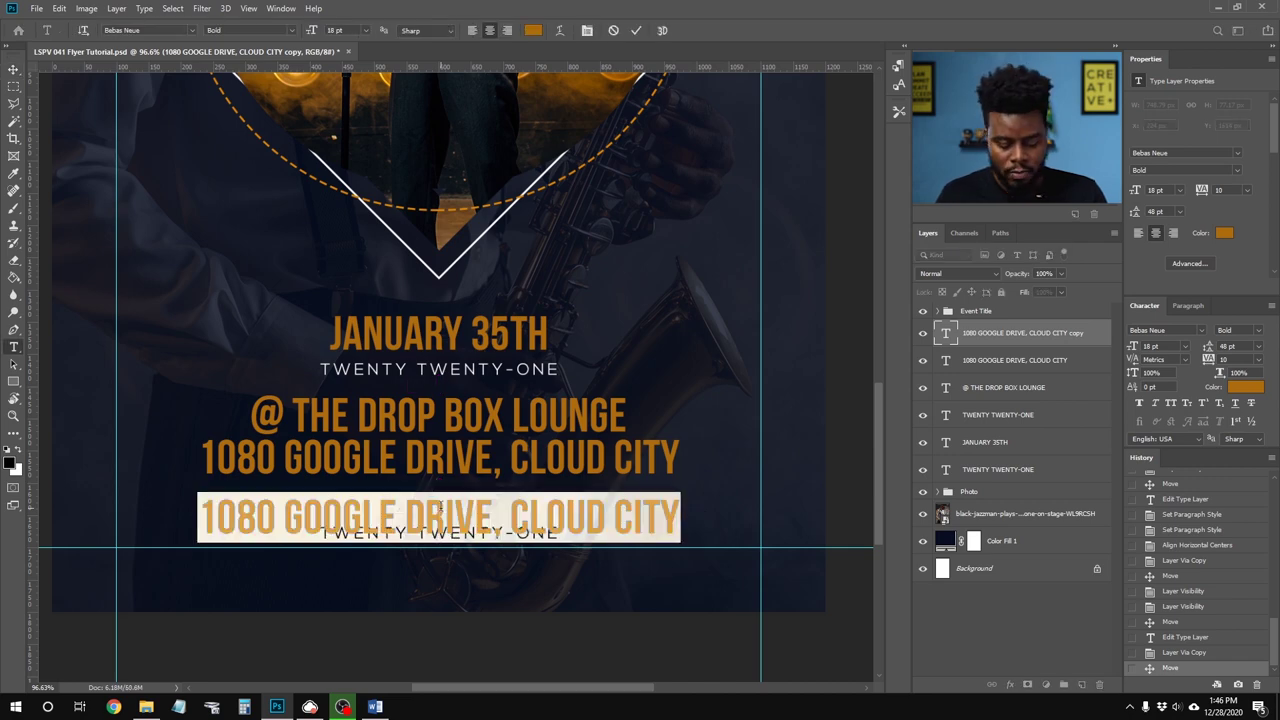
pyautogui.write('ADMISSION')
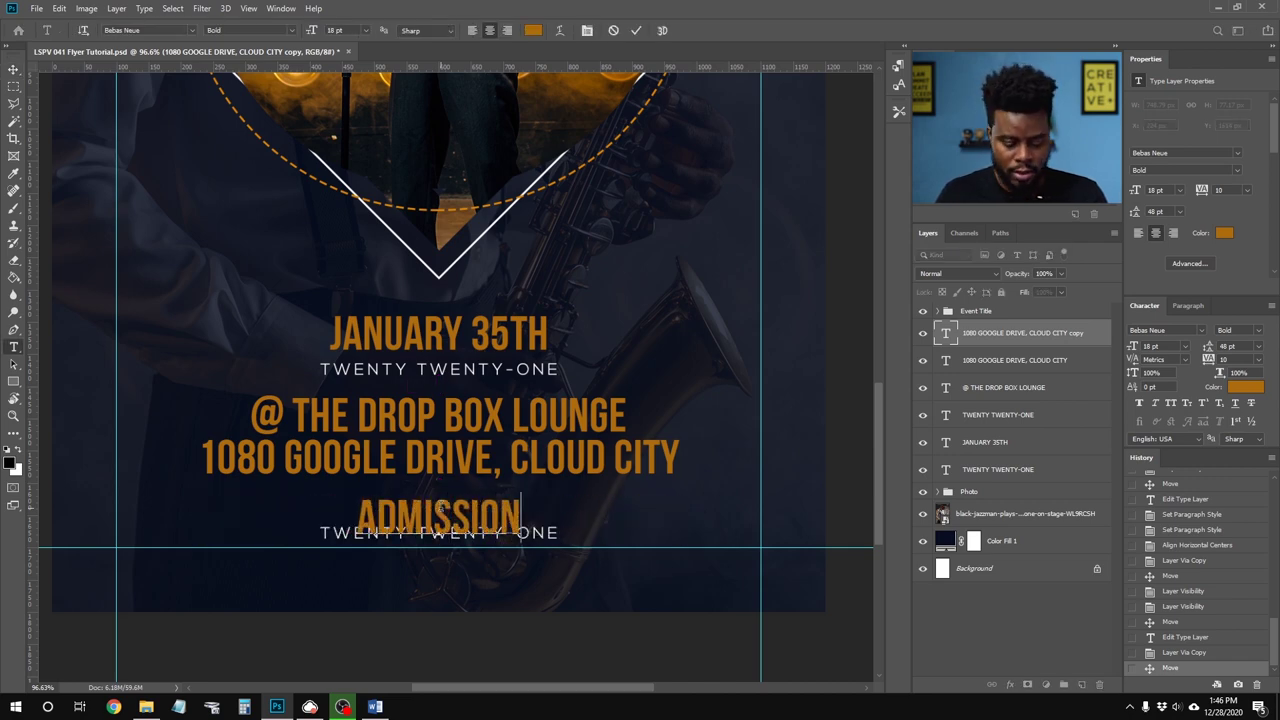
pyautogui.write(':')
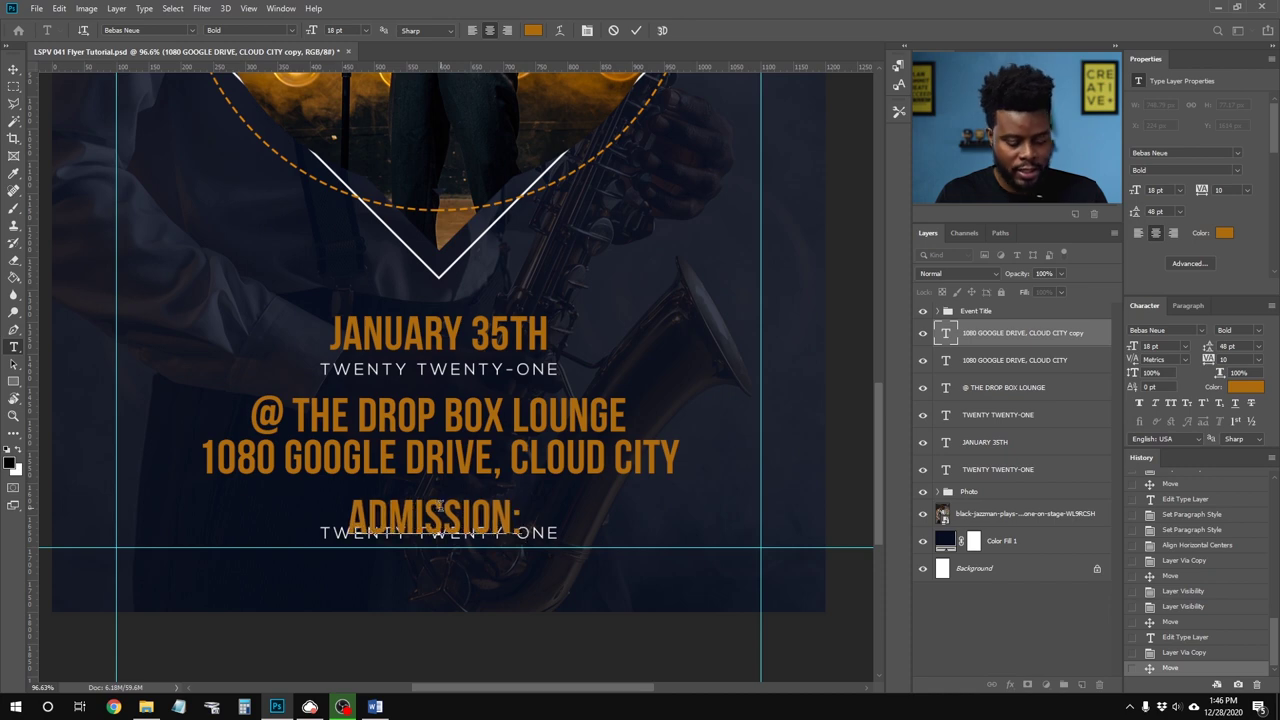
pyautogui.write(' $%')
pyautogui.write('0 USD')
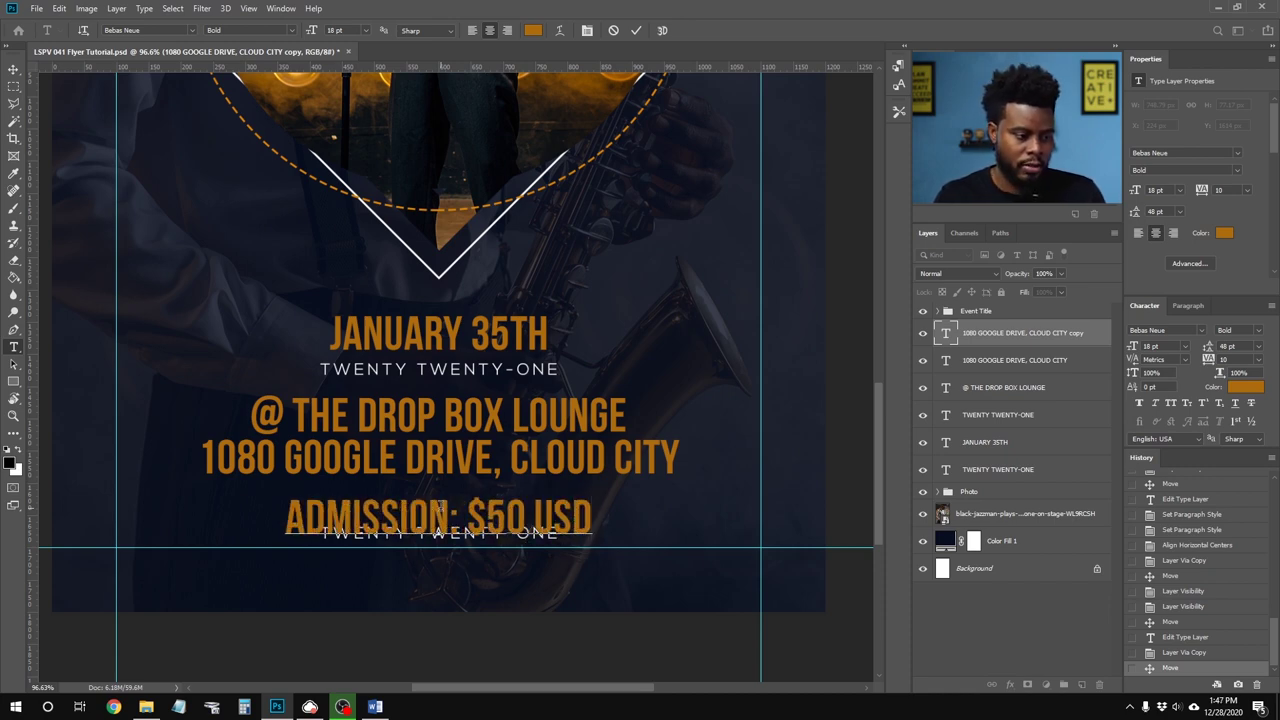
pyautogui.hotkey('ctrl', 'Return')
pyautogui.press('v')
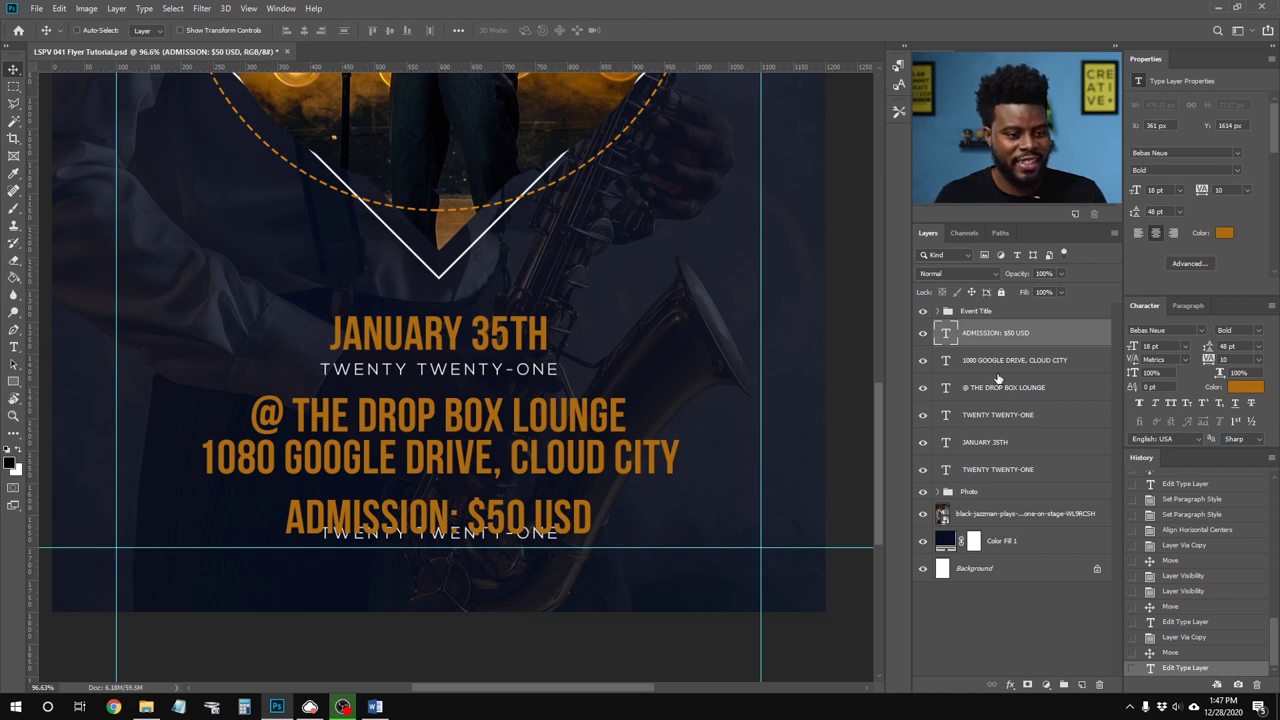
# Step: Zoom out to view the whole flyer and select the Photo group
pyautogui.scroll(-5, 570, 365)
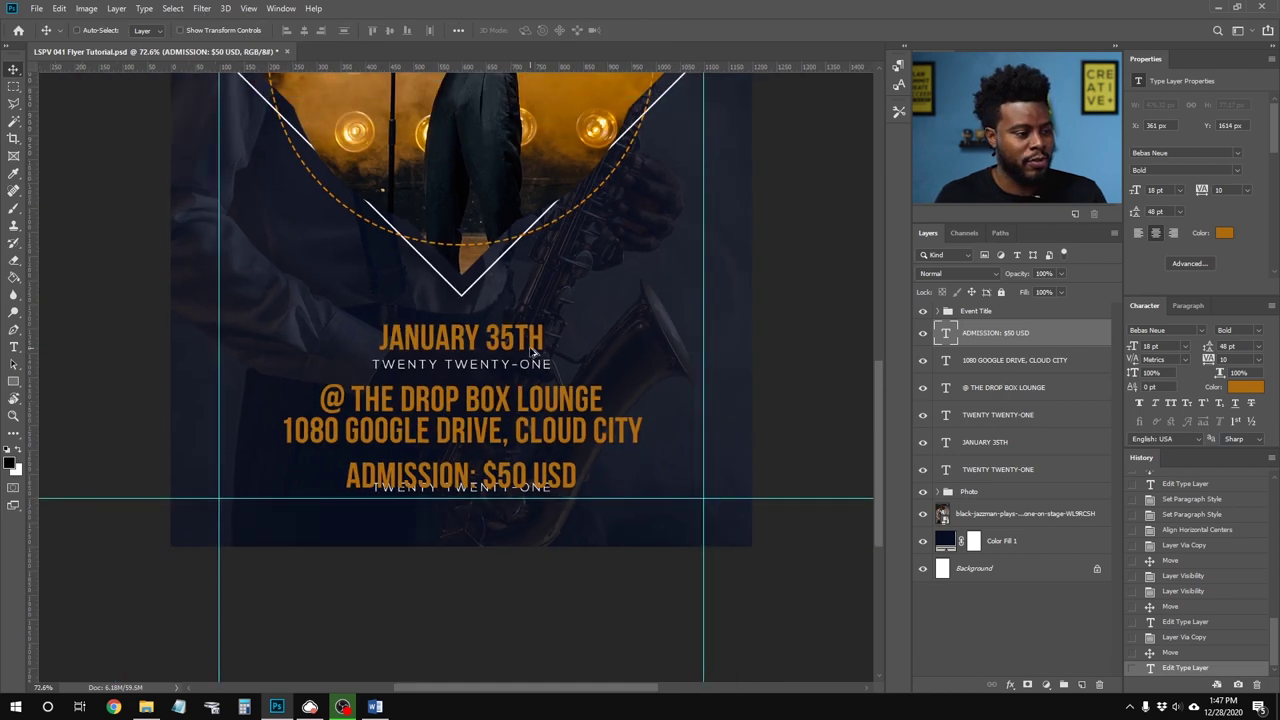
pyautogui.scroll(-2, 485, 363)
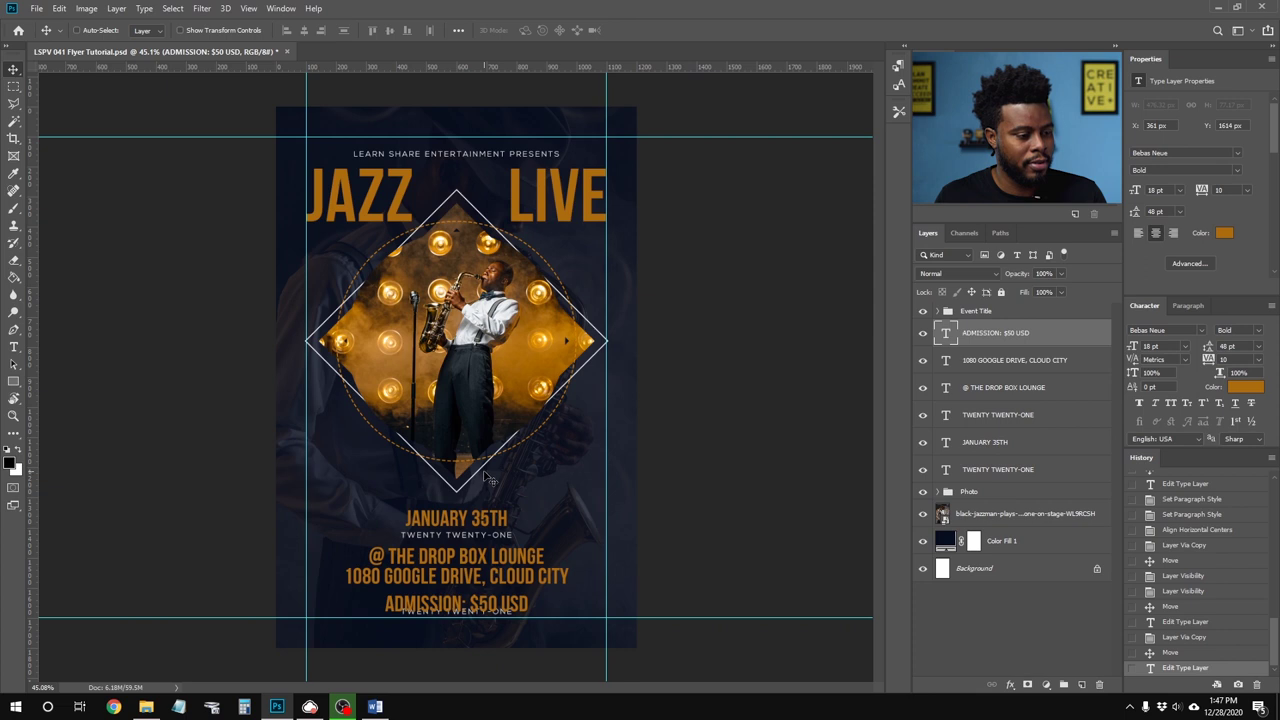
pyautogui.scroll(1, 490, 480)
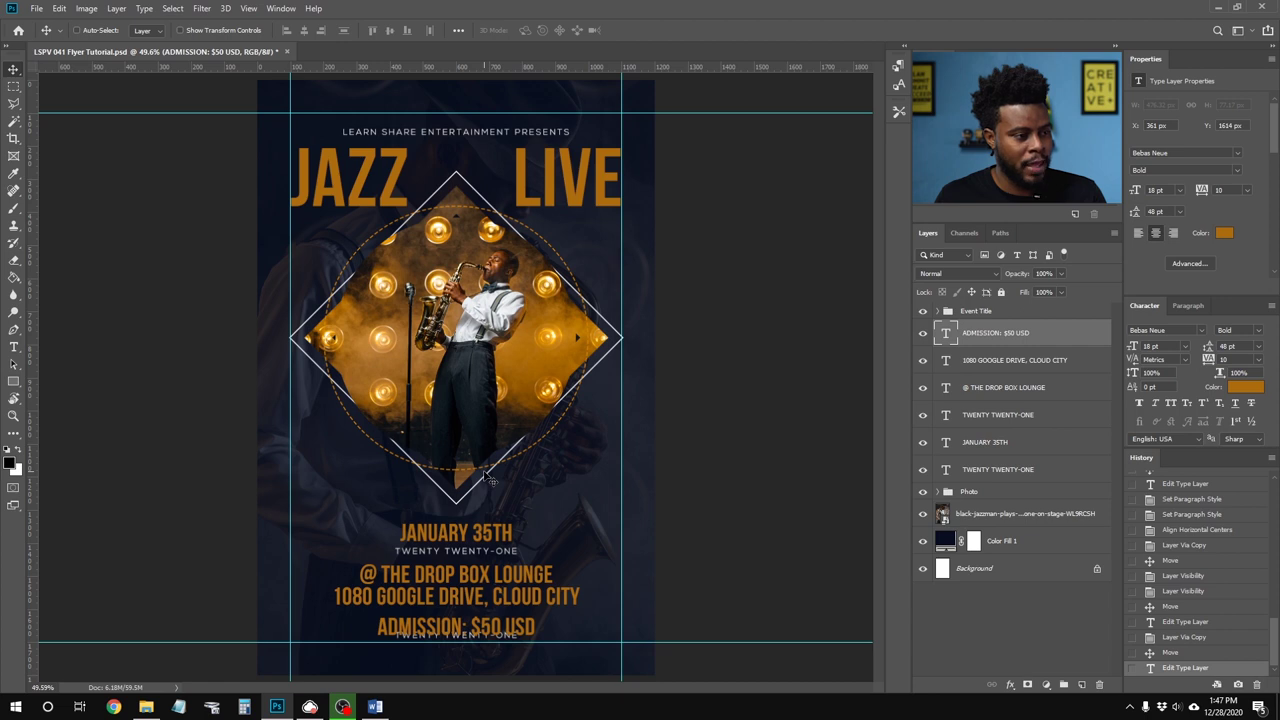
pyautogui.click(1000, 494)
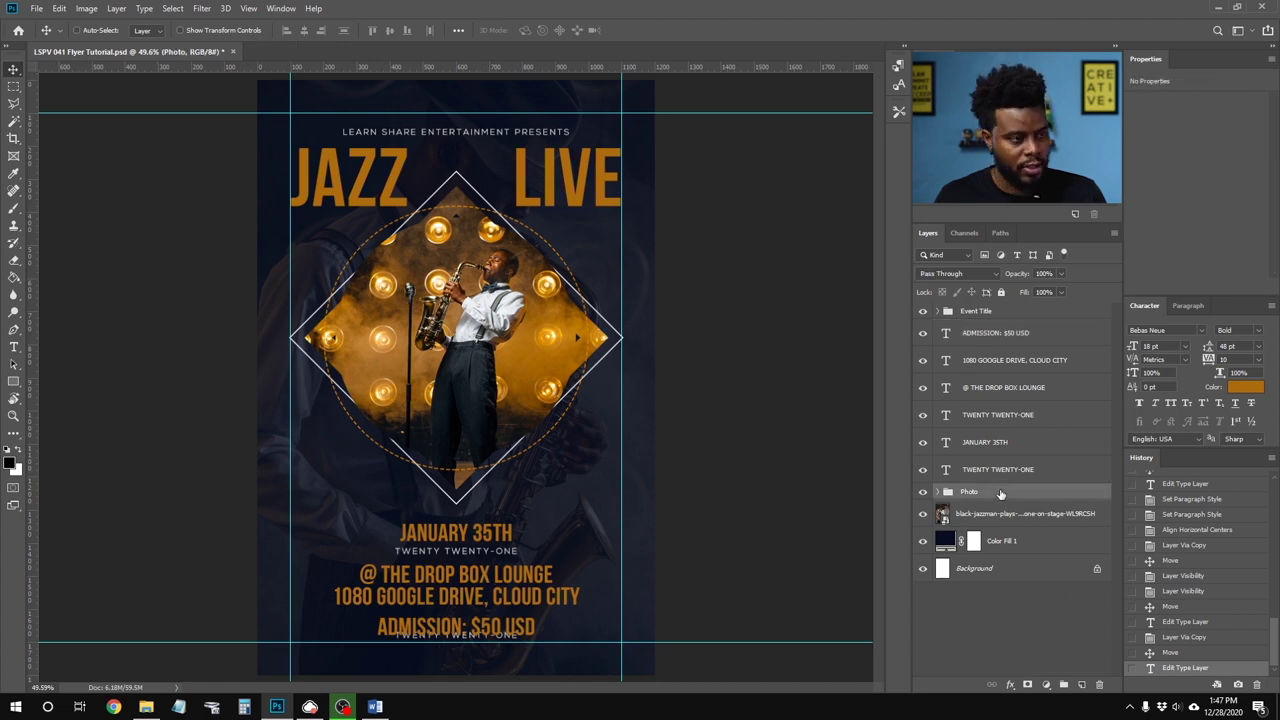
# Step: Scale the Photo group to 95% width and nudge it up slightly
pyautogui.hotkey('ctrl', 't')
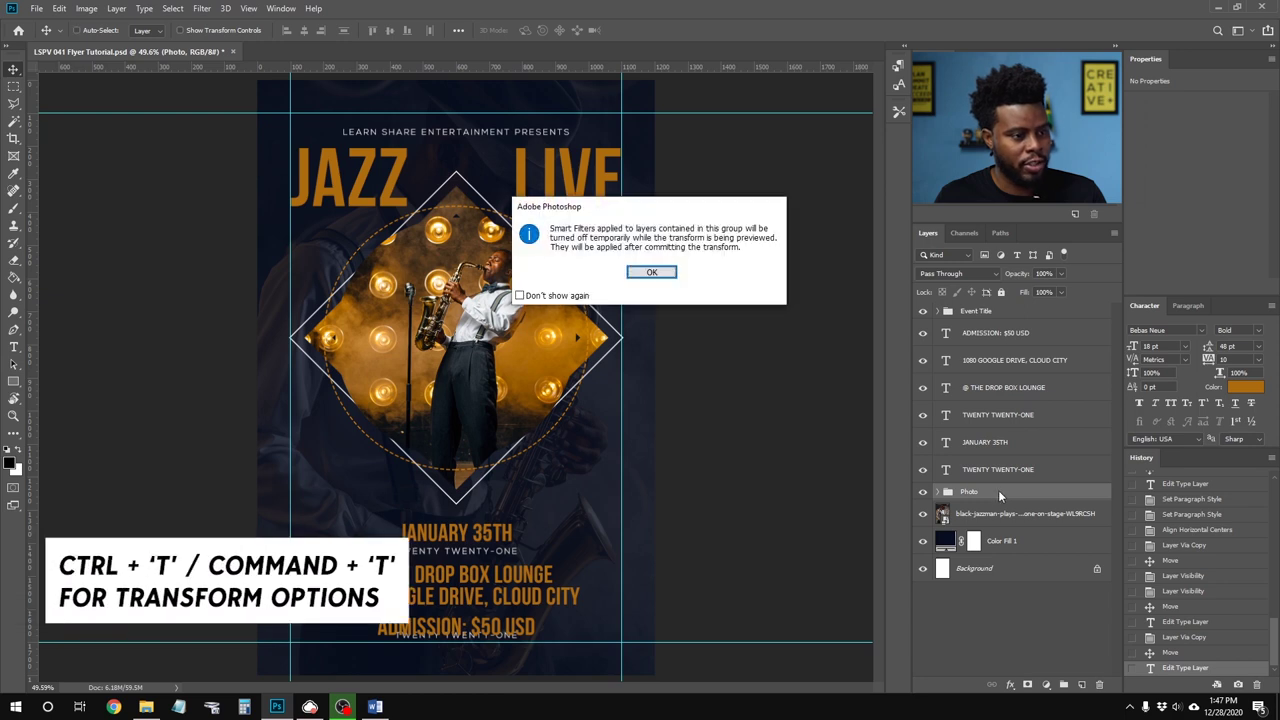
pyautogui.click(651, 272)
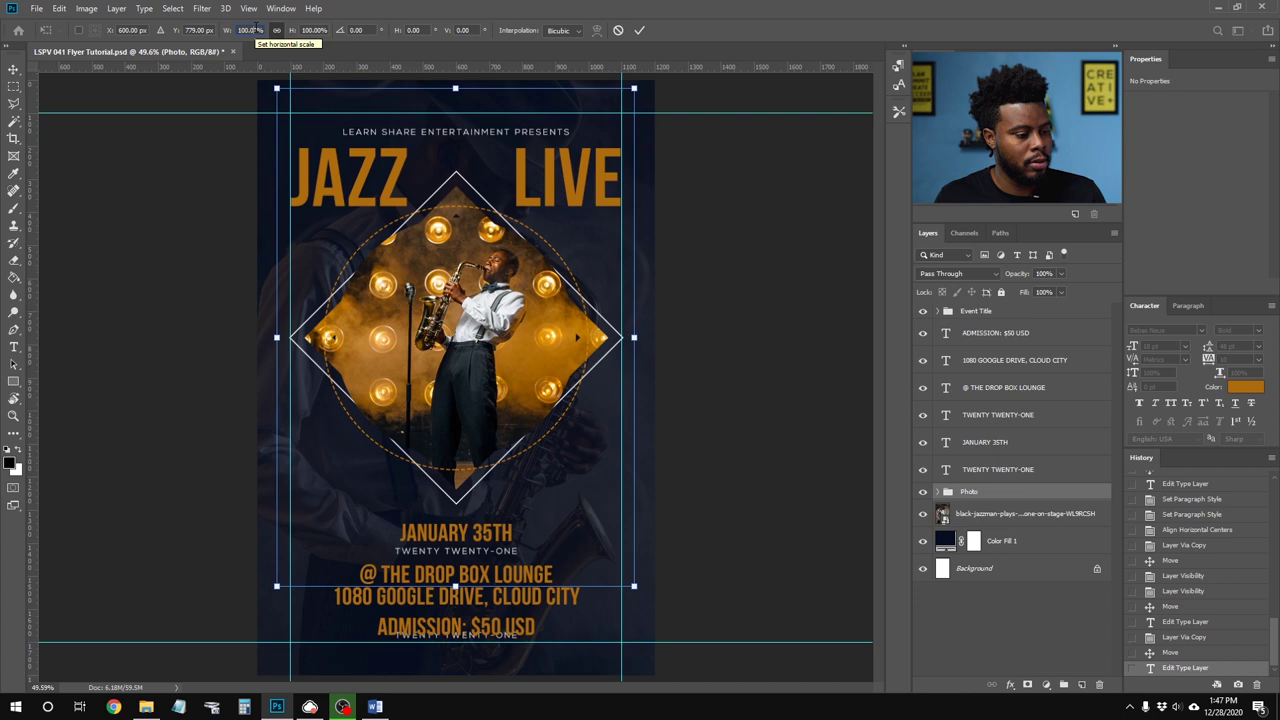
pyautogui.click(249, 30)
pyautogui.write('90')
pyautogui.press('Return')
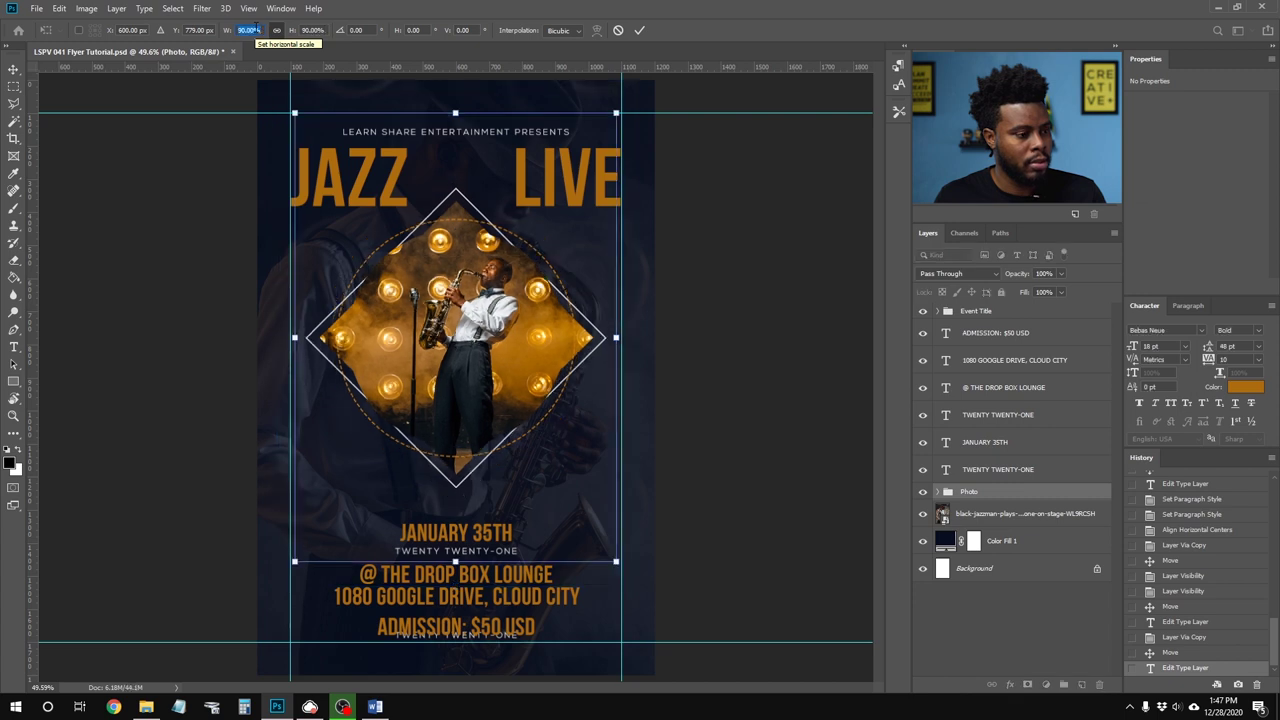
pyautogui.press('Up')
pyautogui.press('Up')
pyautogui.press('Up')
pyautogui.press('Up')
pyautogui.press('Up')
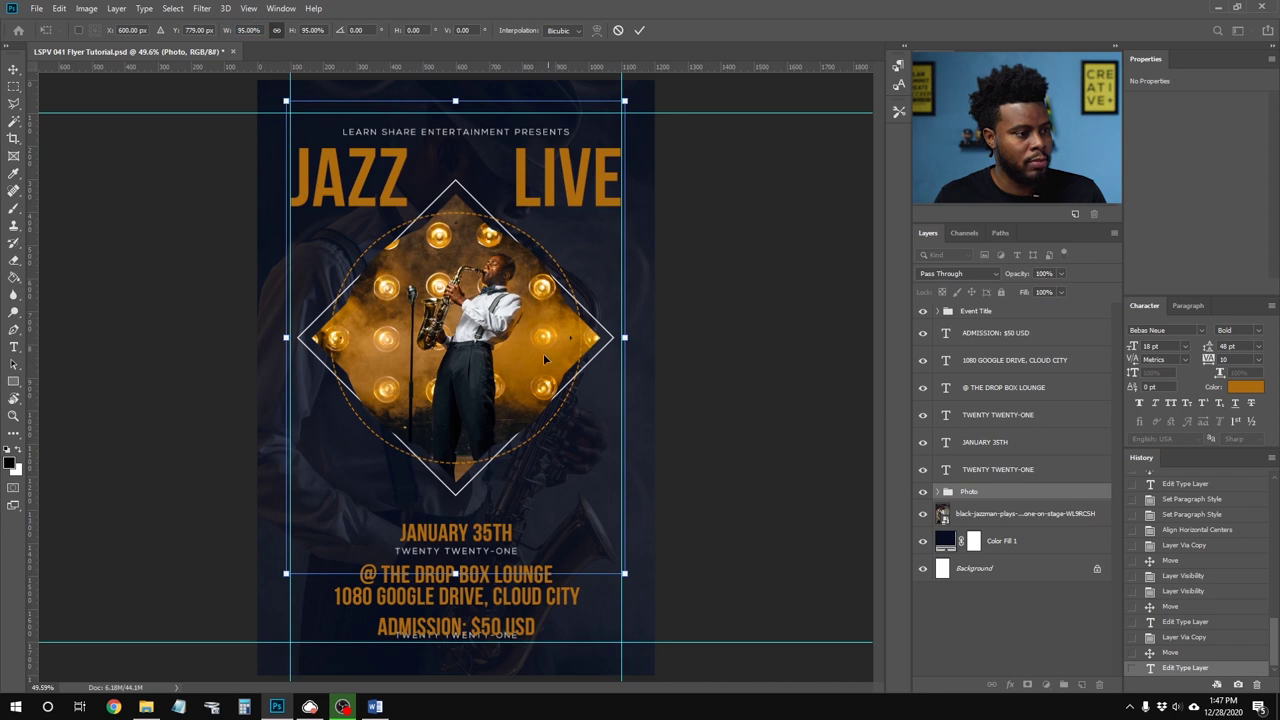
pyautogui.press('Return')
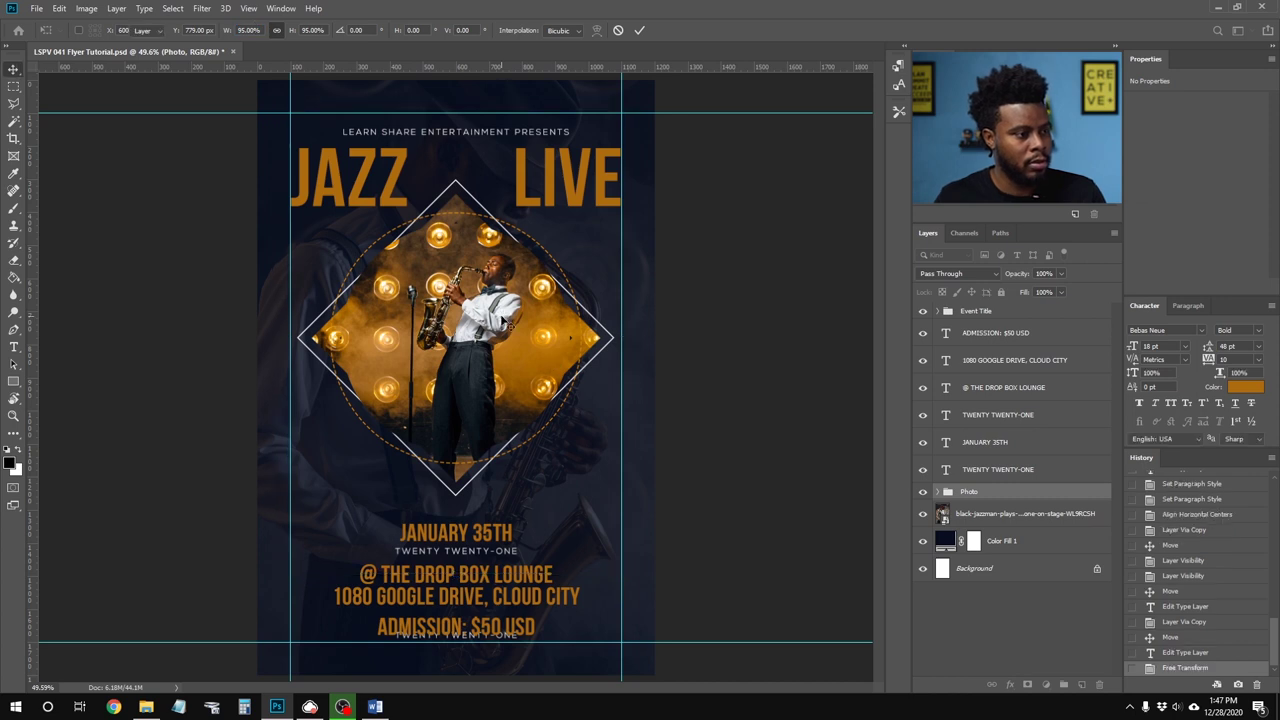
pyautogui.press('Return')
pyautogui.hotkey('shift', 'Up')
pyautogui.hotkey('shift', 'Up')
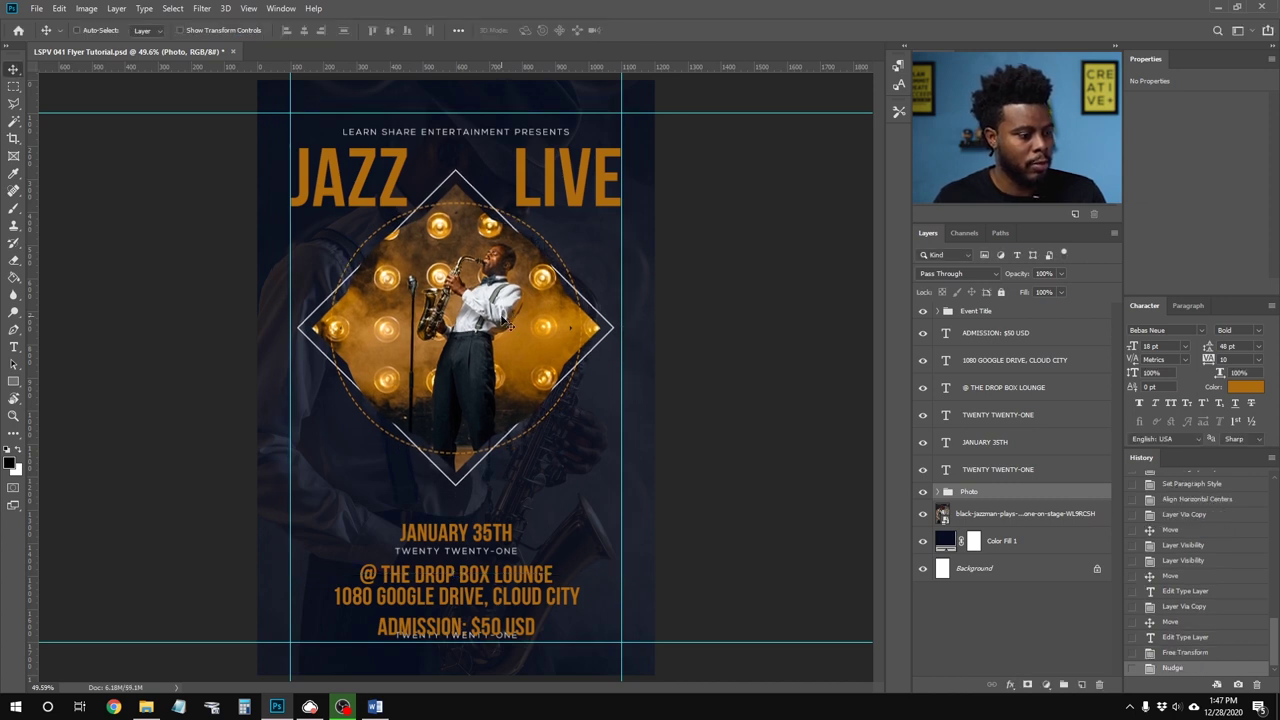
# Step: Select all event text layers, including the ADMISSION line, and nudge the block up
pyautogui.scroll(5, 467, 590)
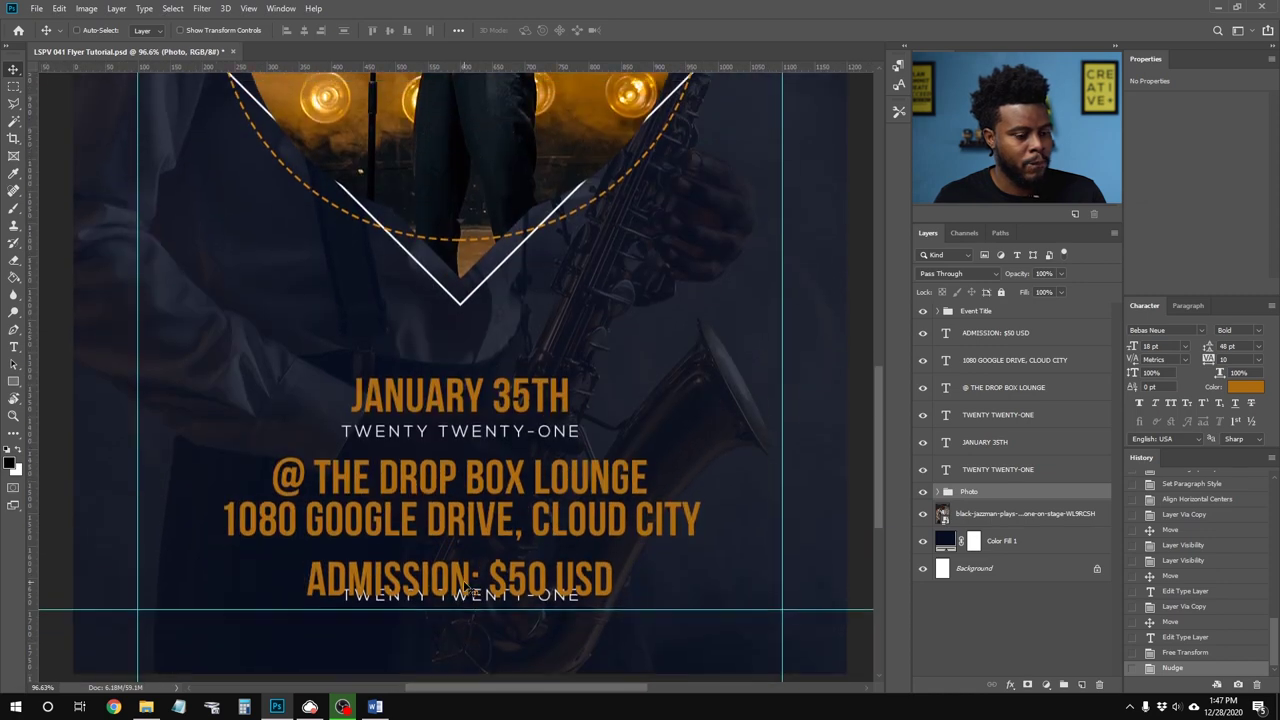
pyautogui.click(990, 447)
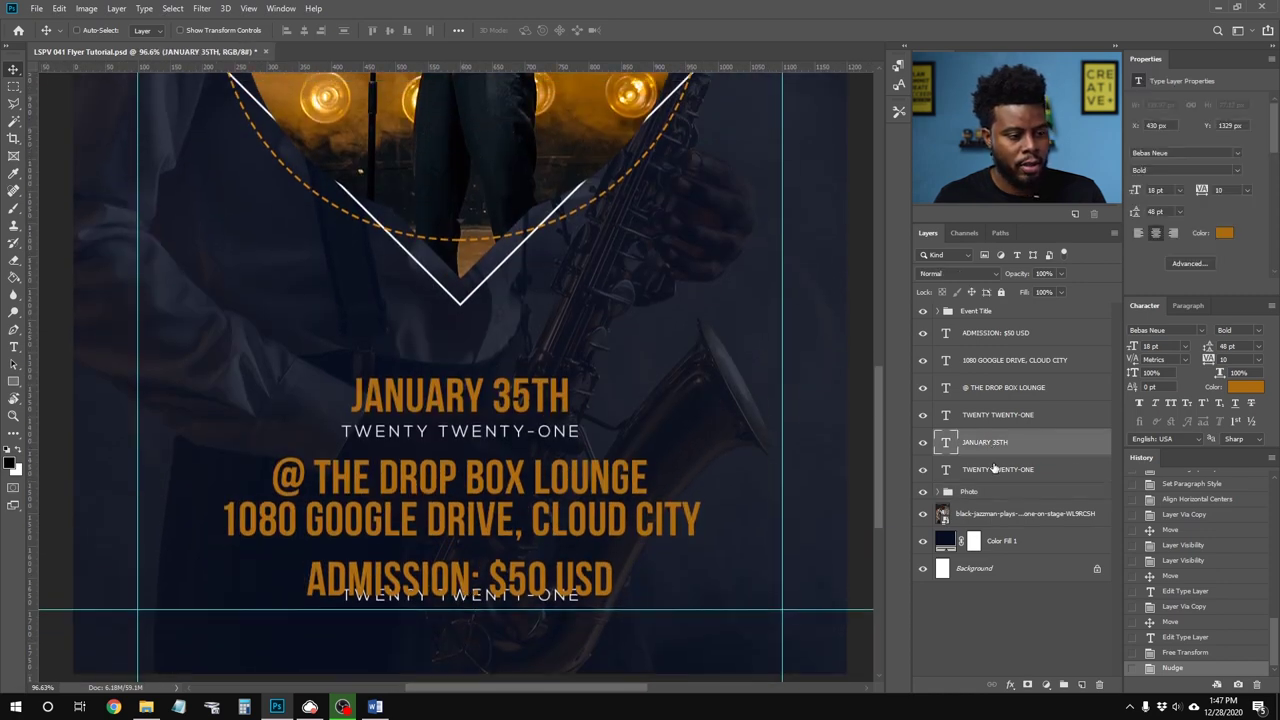
pyautogui.keyDown('shift'); pyautogui.click(993, 468); pyautogui.keyUp('shift')
pyautogui.keyDown('ctrl'); pyautogui.click(982, 396); pyautogui.keyUp('ctrl')
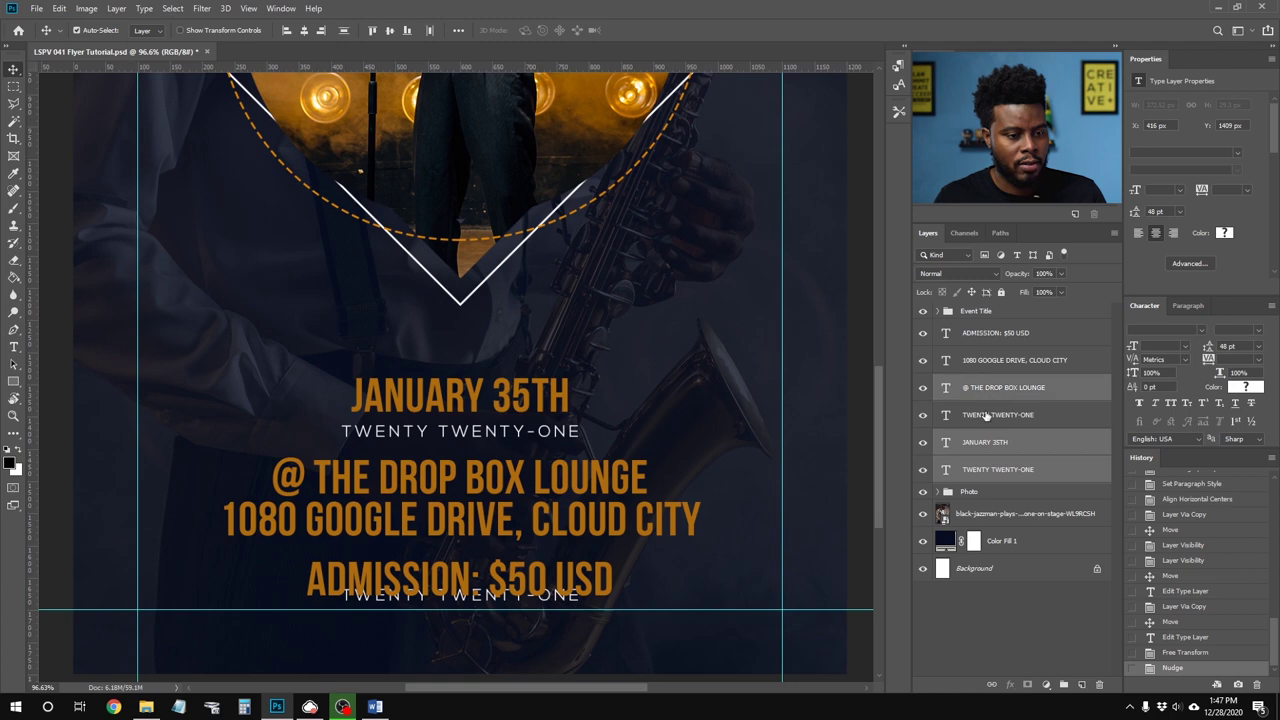
pyautogui.keyDown('ctrl'); pyautogui.click(987, 416); pyautogui.keyUp('ctrl')
pyautogui.keyDown('ctrl'); pyautogui.click(987, 366); pyautogui.keyUp('ctrl')
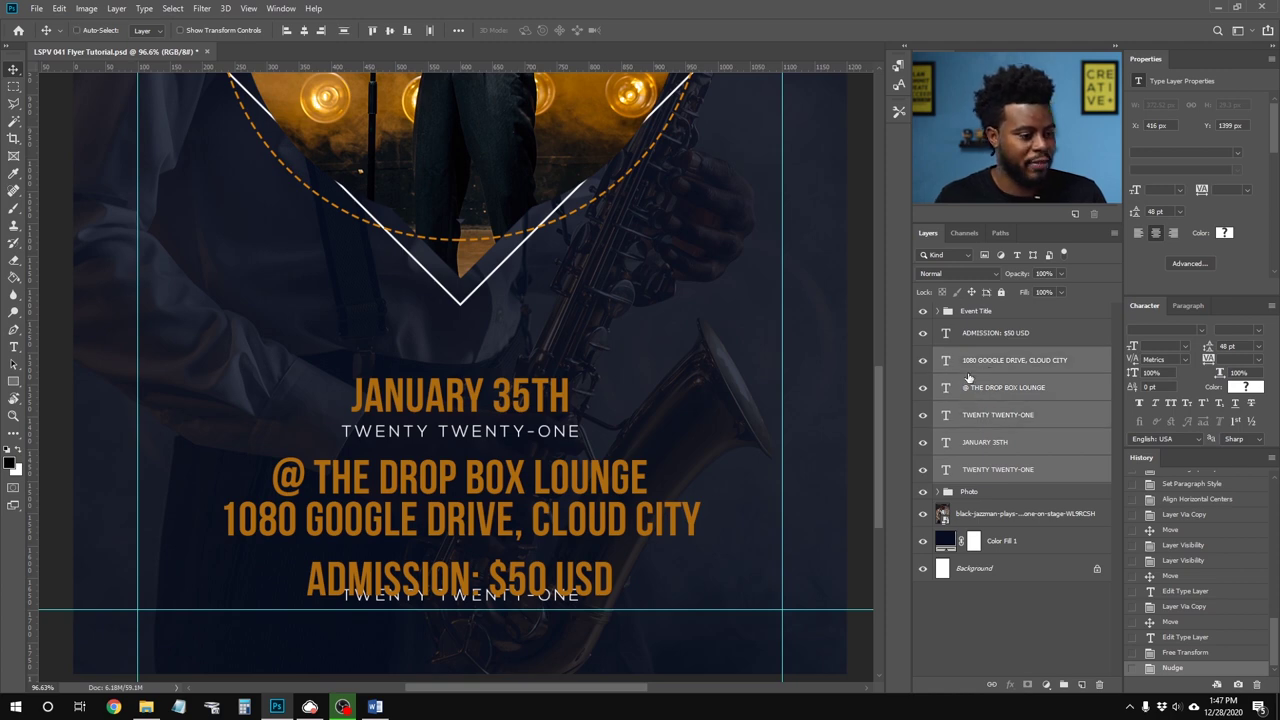
pyautogui.hotkey('shift', 'Up')
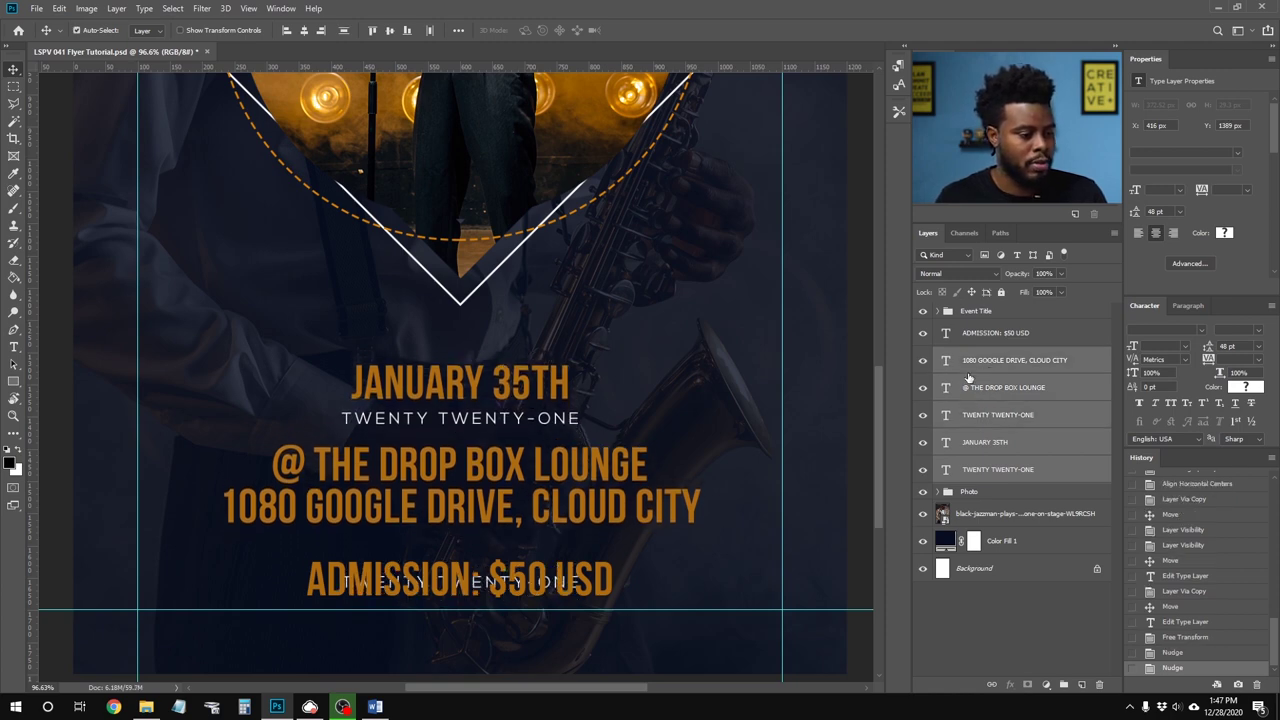
pyautogui.hotkey('ctrl', 'z')
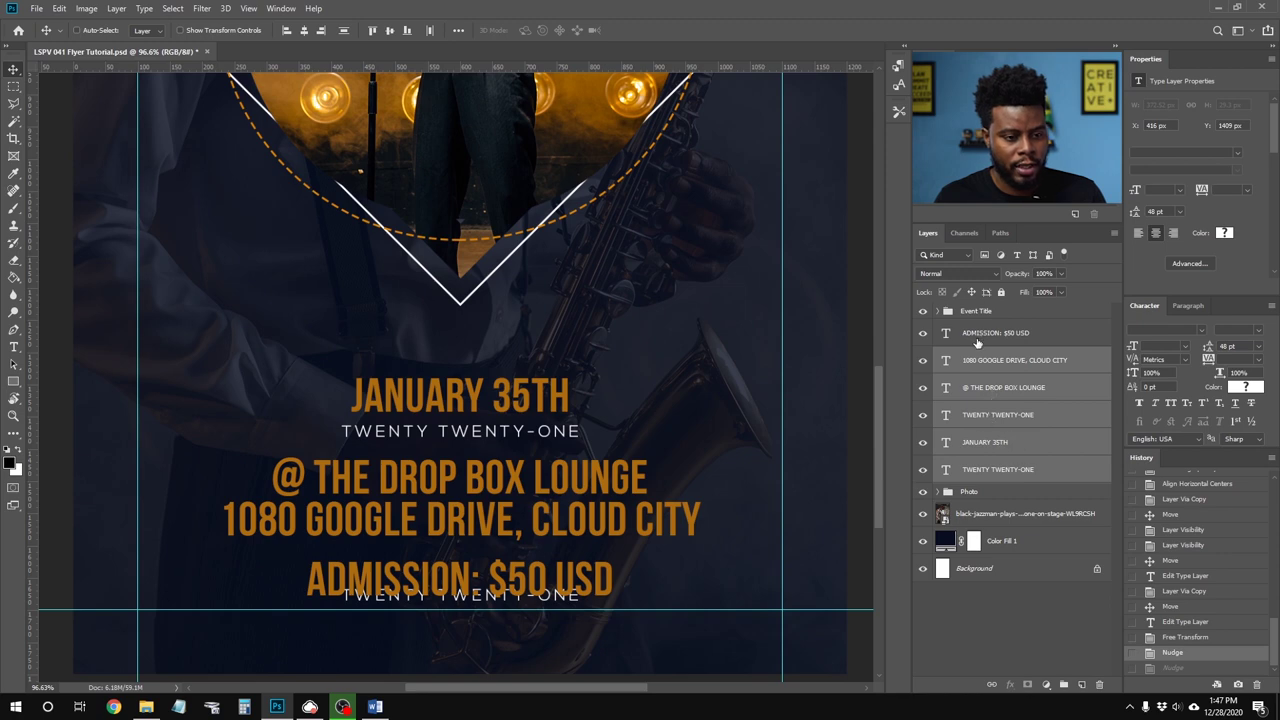
pyautogui.click(977, 343)
pyautogui.keyDown('shift'); pyautogui.click(1000, 467); pyautogui.keyUp('shift')
pyautogui.hotkey('shift', 'Up')
pyautogui.hotkey('shift', 'Up')
pyautogui.hotkey('shift', 'Up')
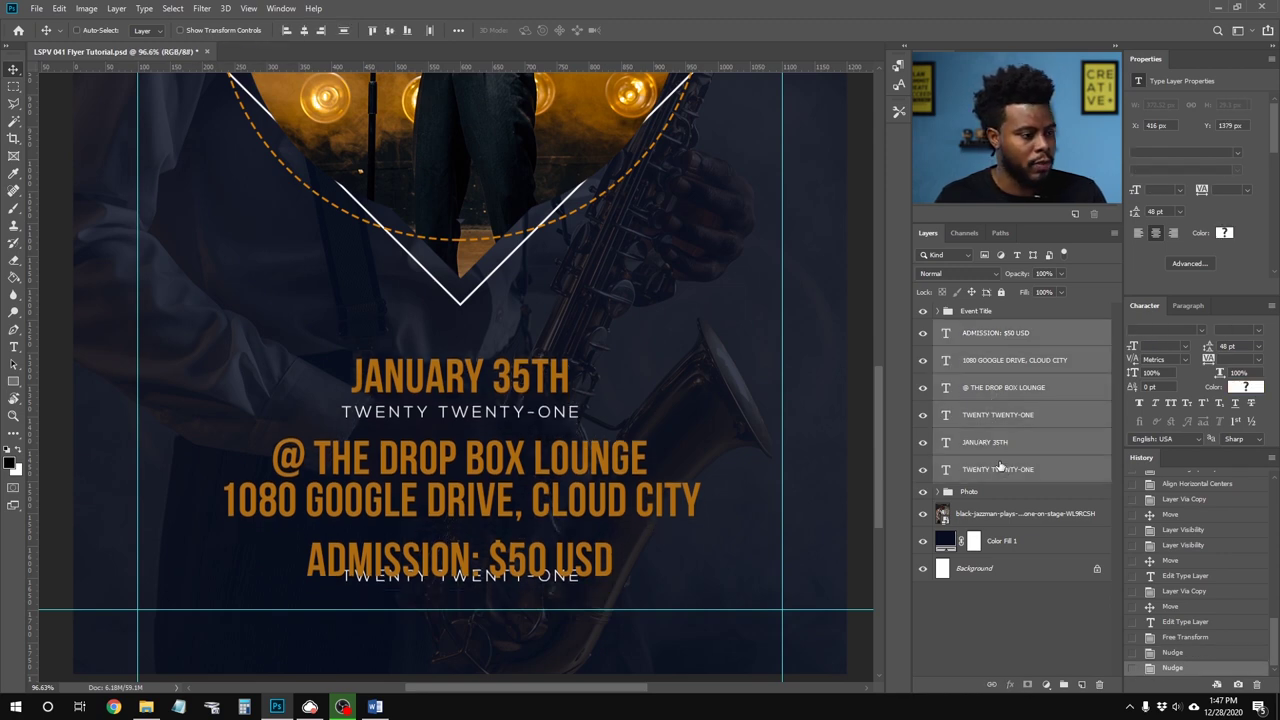
pyautogui.hotkey('shift', 'Up')
pyautogui.hotkey('shift', 'Up')
pyautogui.hotkey('shift', 'Up')
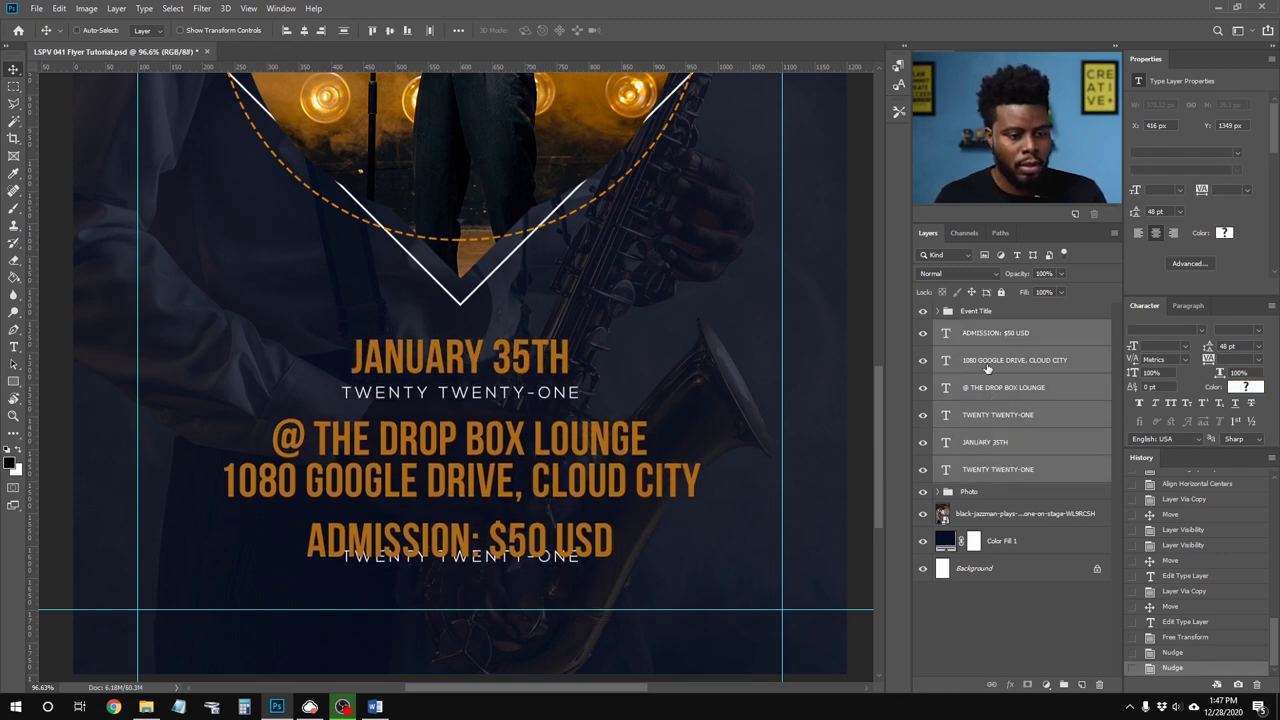
# Step: Select the @ THE DROP BOX LOUNGE layer and check it and the lower TWENTY TWENTY-ONE line
pyautogui.click(990, 388)
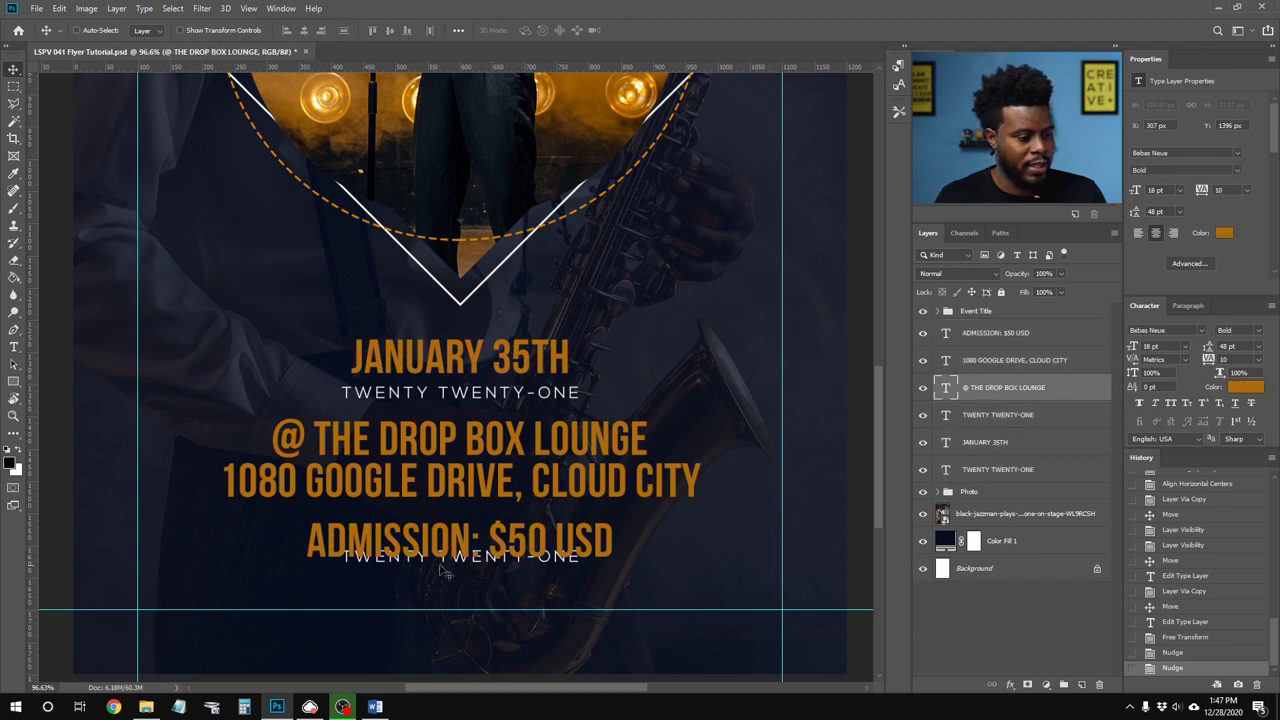
pyautogui.click(923, 389)
pyautogui.click(923, 389)
pyautogui.click(923, 415)
pyautogui.click(923, 415)
pyautogui.moveTo(507, 572); pyautogui.dragTo(486, 589)
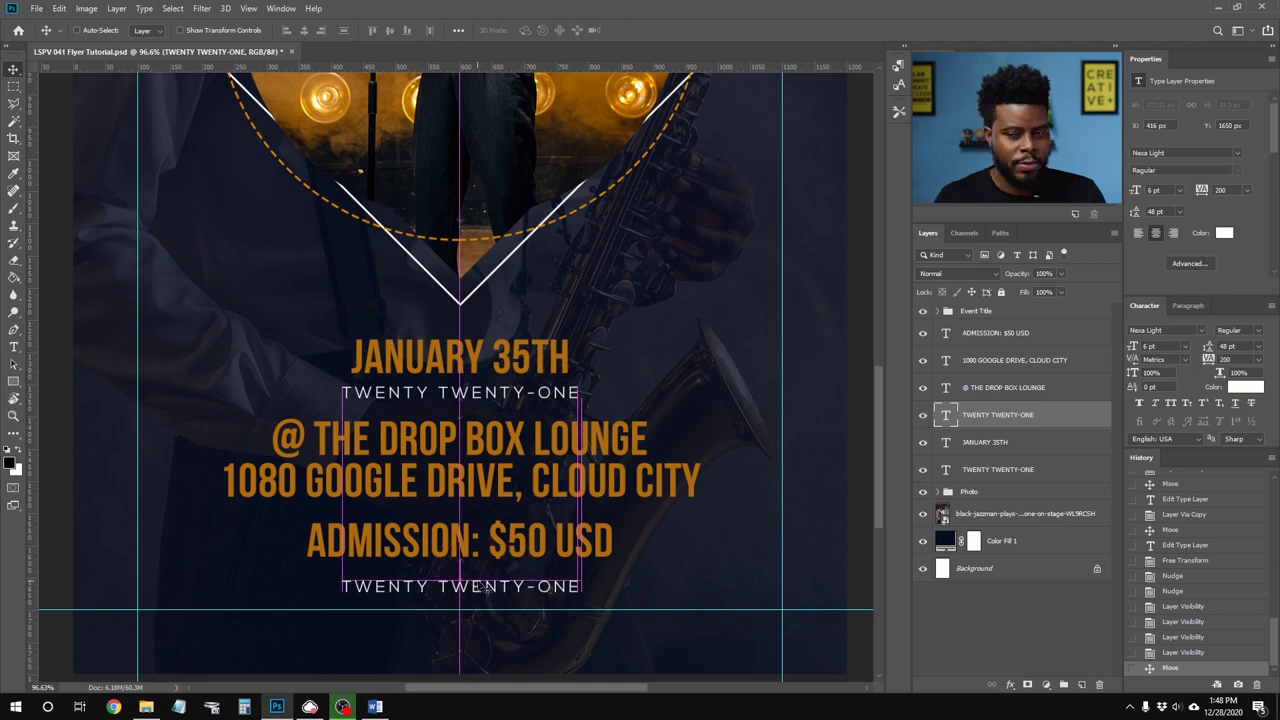
pyautogui.doubleClick(486, 589)
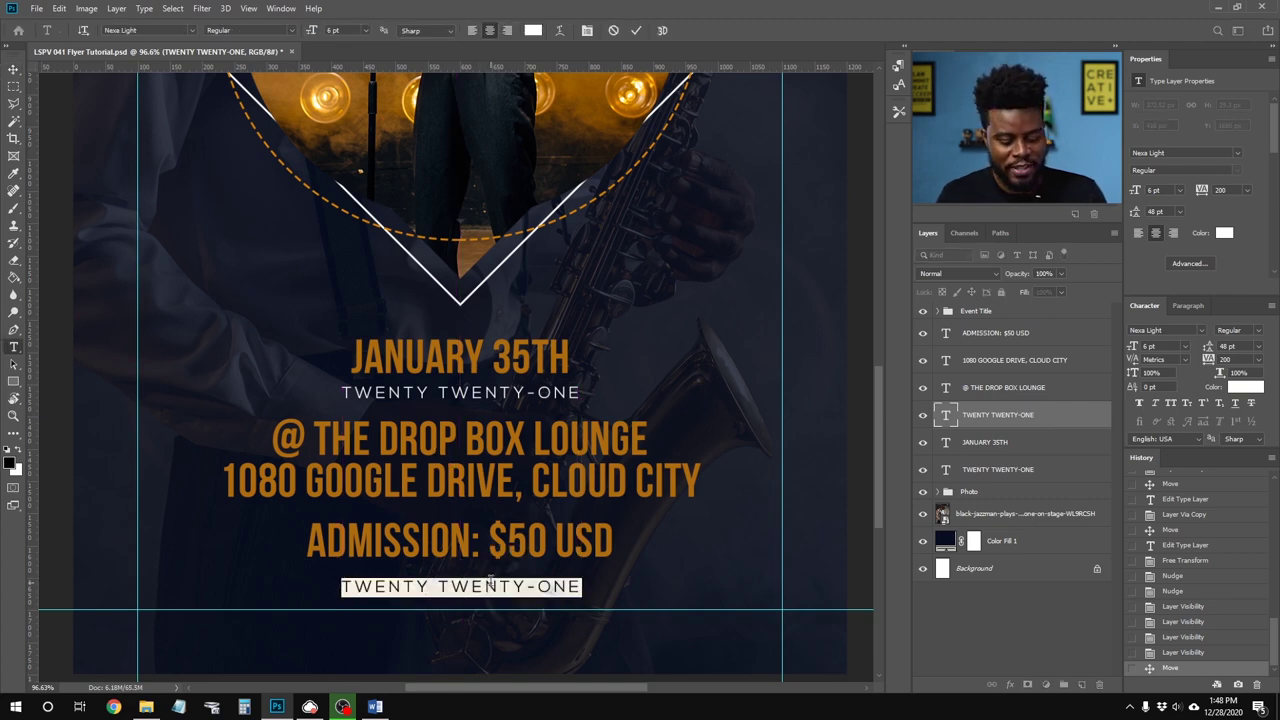
pyautogui.write('RSVP')
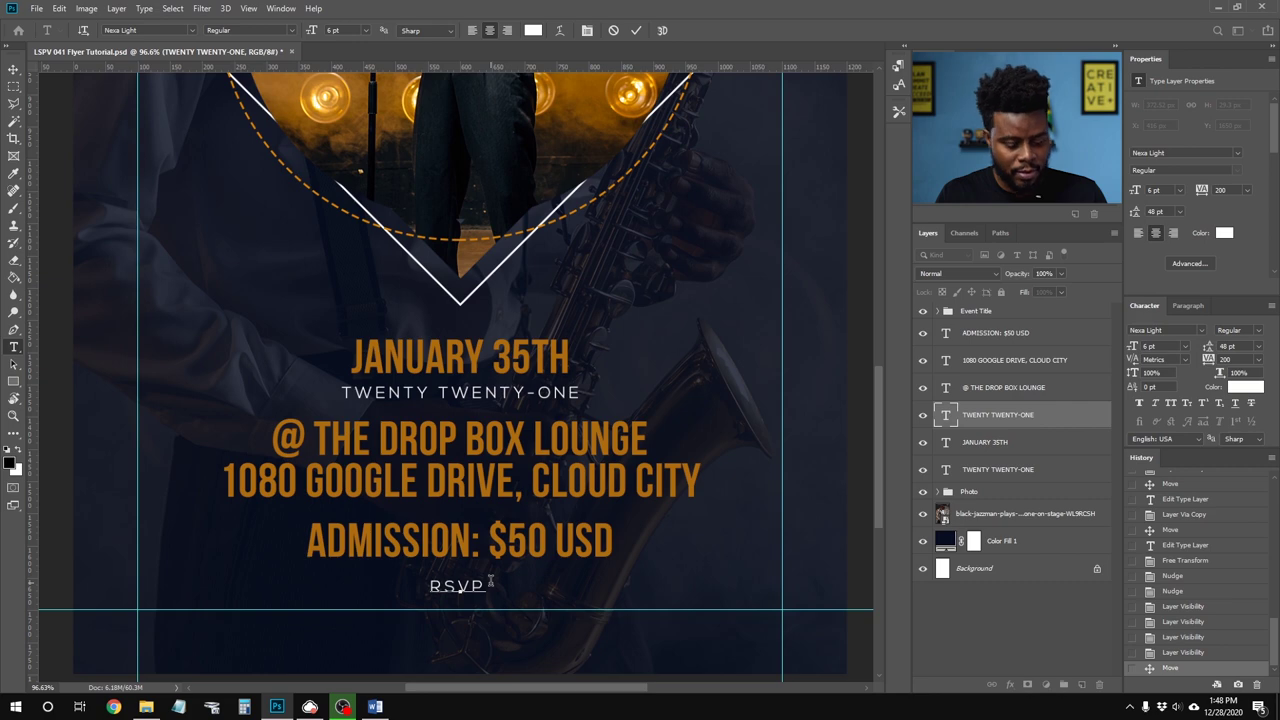
pyautogui.write('AT')
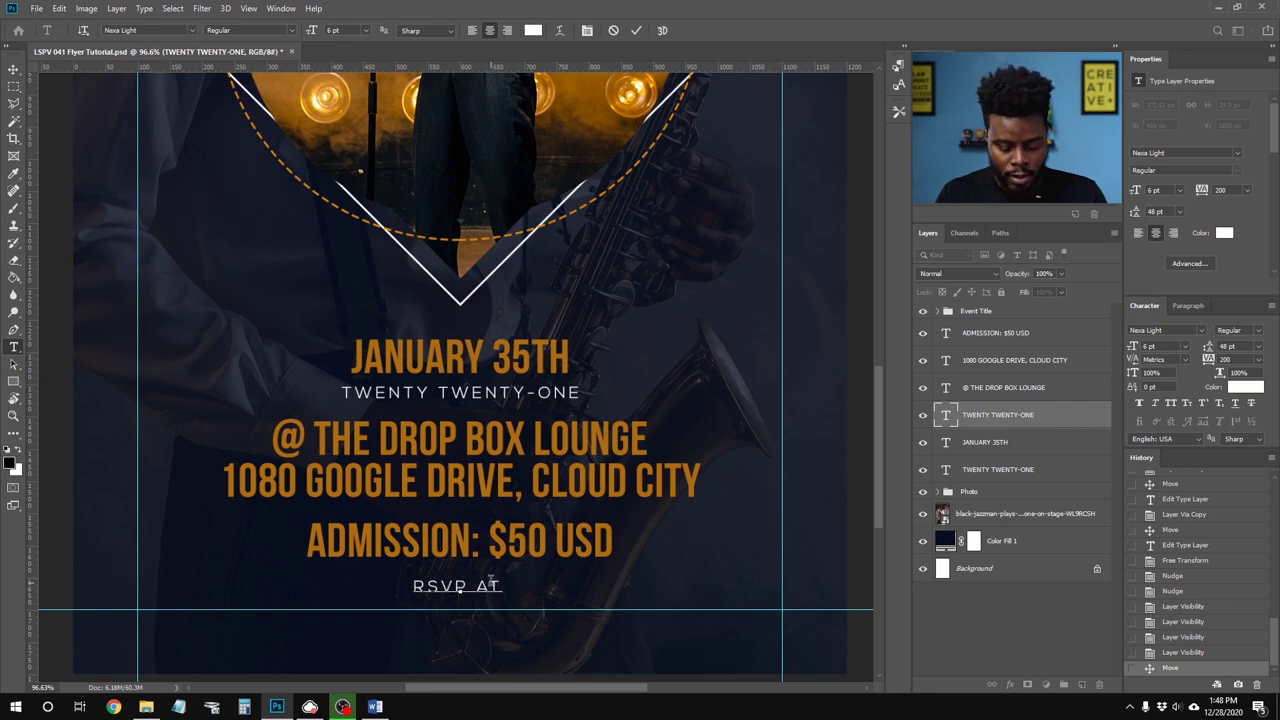
pyautogui.write(' WWW.')
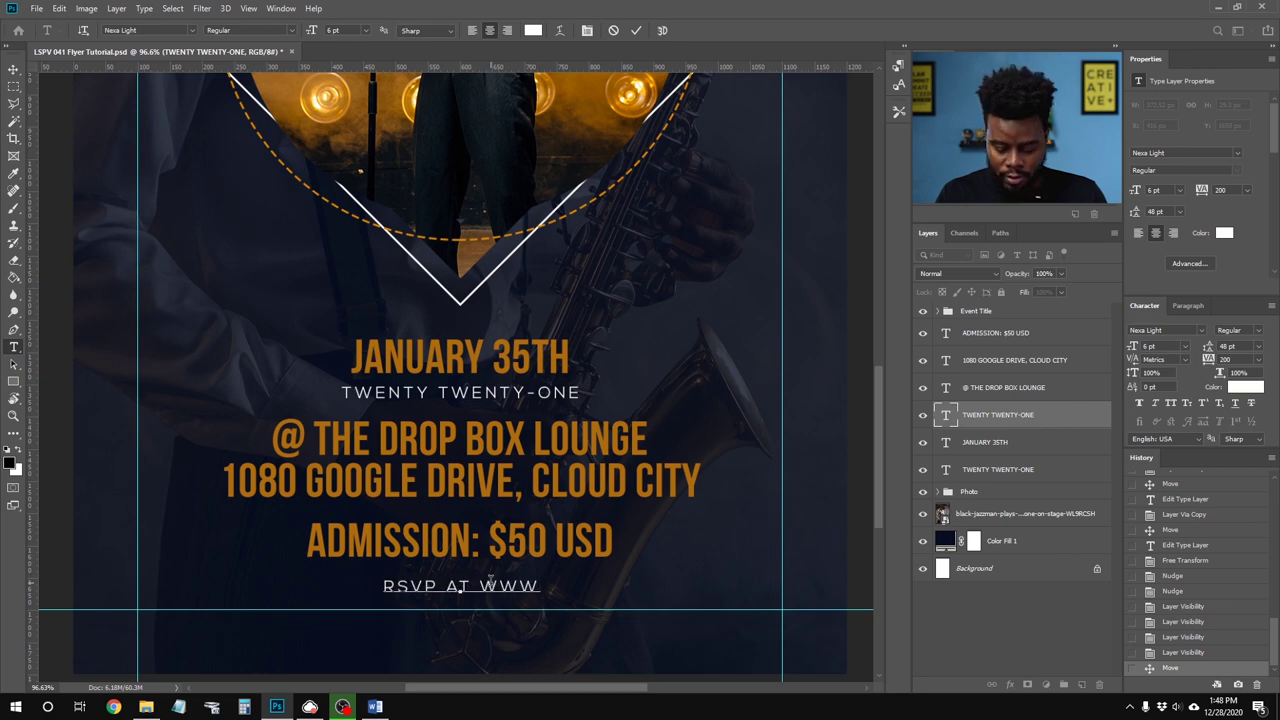
pyautogui.write('JAZ')
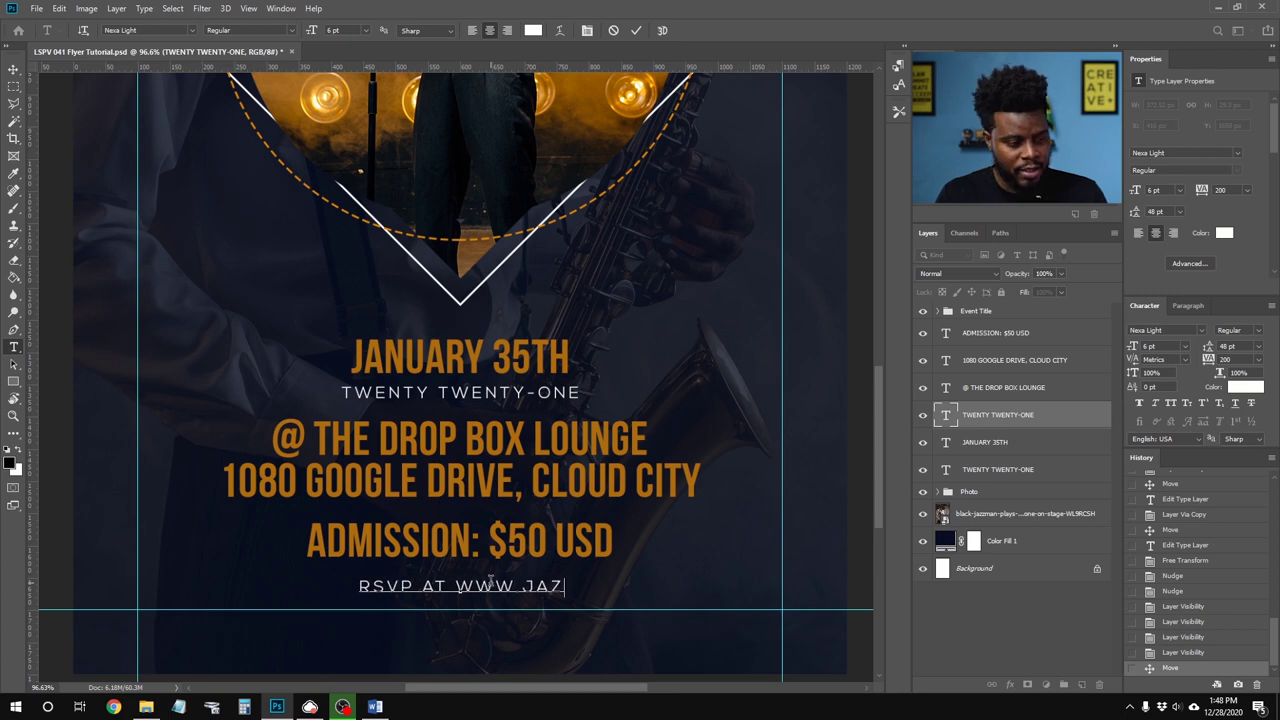
pyautogui.write('ZLIVE.COM')
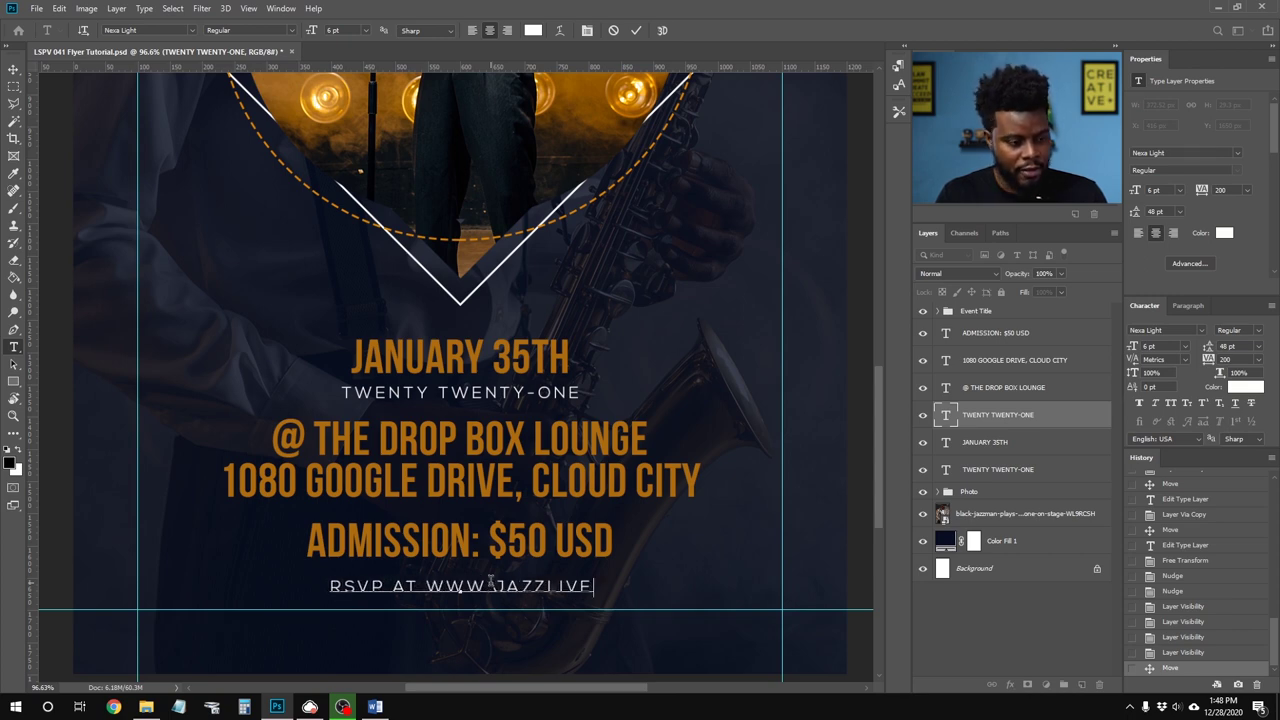
pyautogui.press('BackSpace')
pyautogui.press('BackSpace')
pyautogui.press('BackSpace')
pyautogui.write('EVENT')
pyautogui.hotkey('ctrl', 'Return')
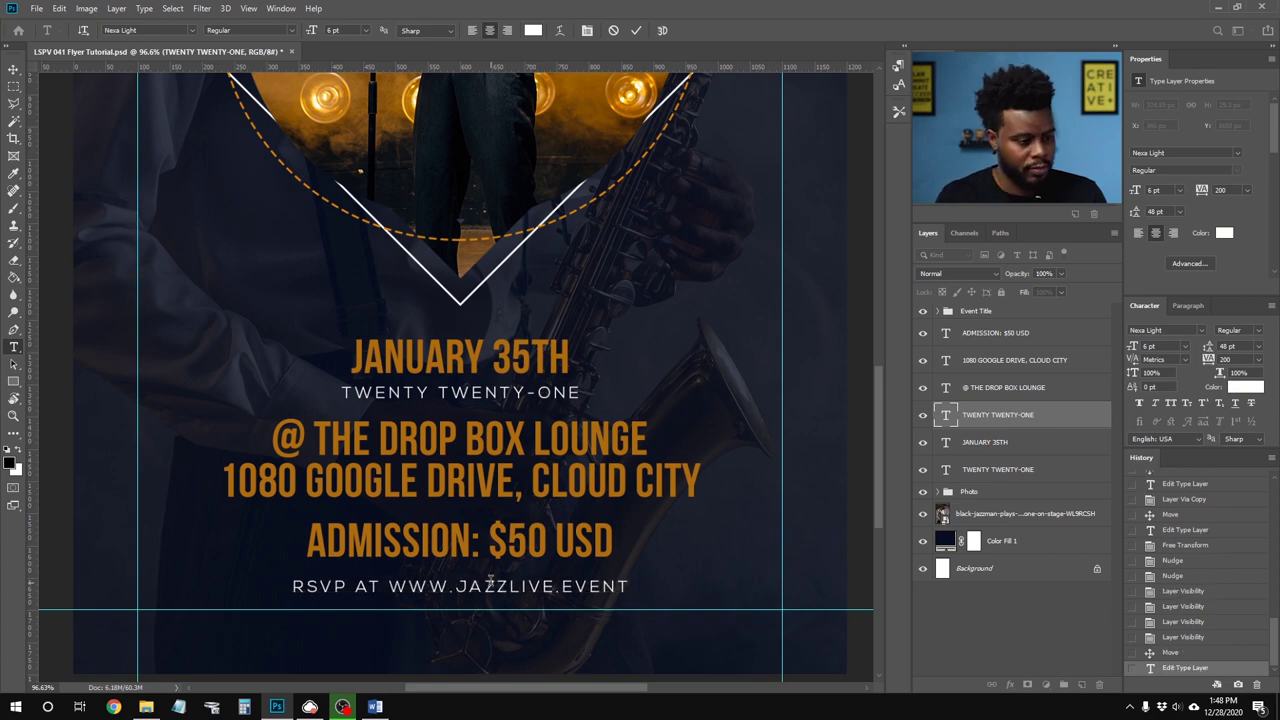
pyautogui.press('v')
pyautogui.scroll(-1, 605, 540)
pyautogui.scroll(-3, 605, 540)
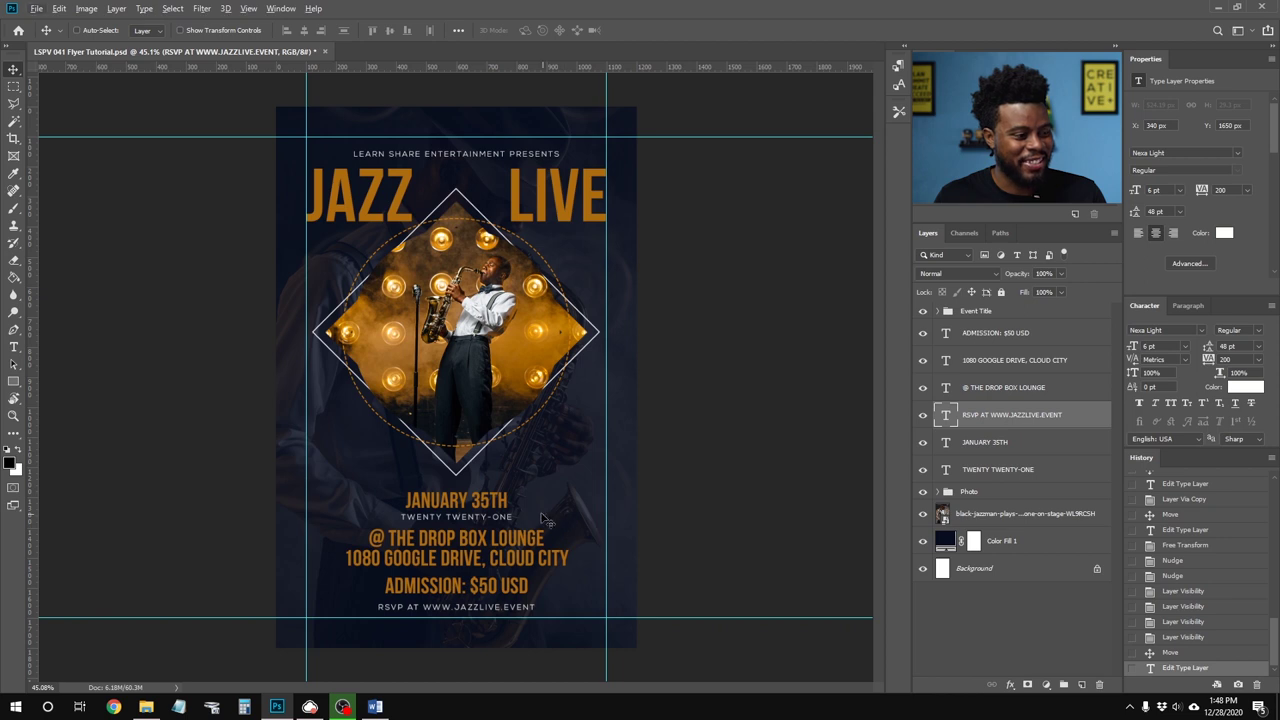
pyautogui.scroll(1, 498, 499)
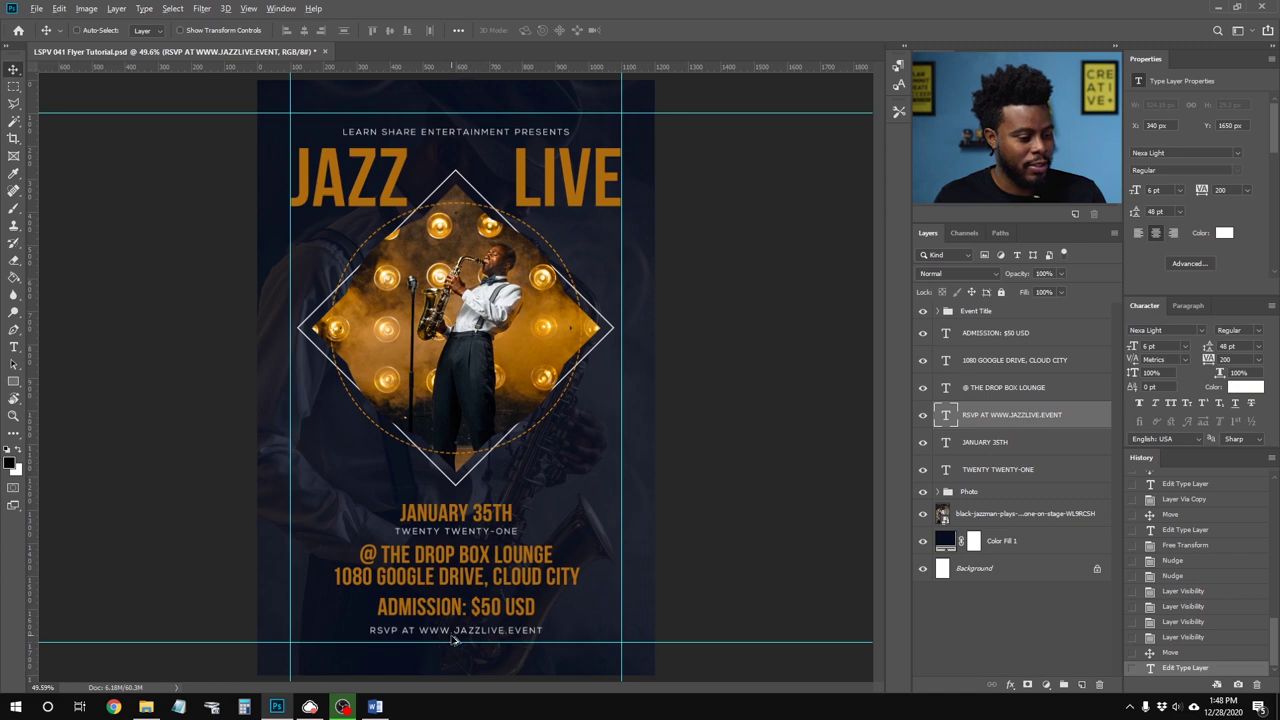
pyautogui.scroll(4, 455, 640)
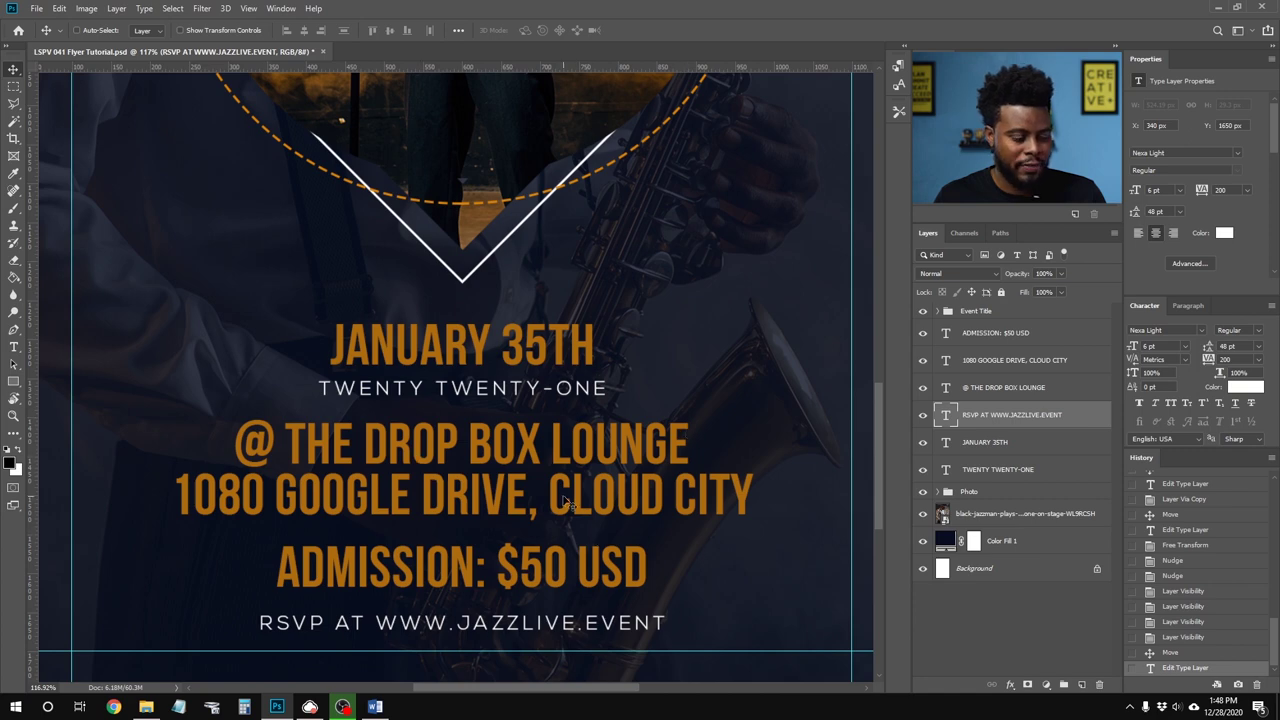
pyautogui.scroll(-3, 566, 503)
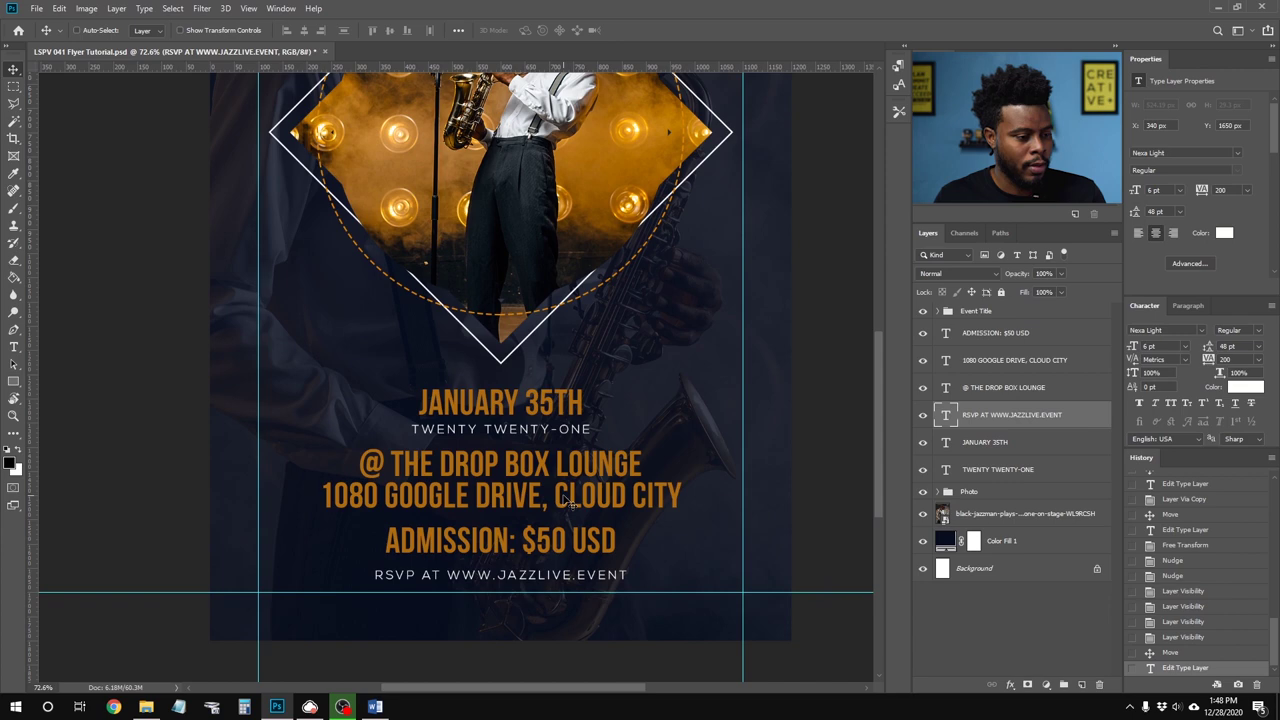
pyautogui.scroll(-1, 560, 505)
pyautogui.scroll(2, 520, 510)
pyautogui.scroll(-2, 480, 518)
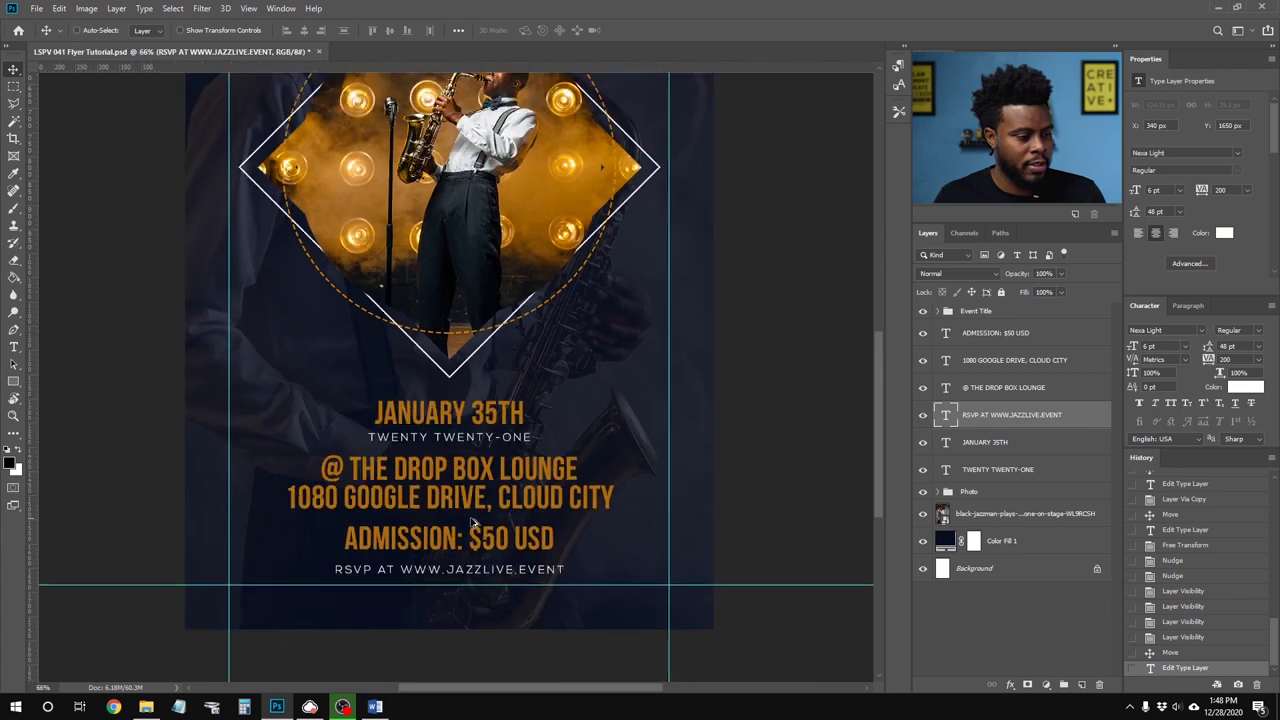
pyautogui.scroll(-2, 474, 522)
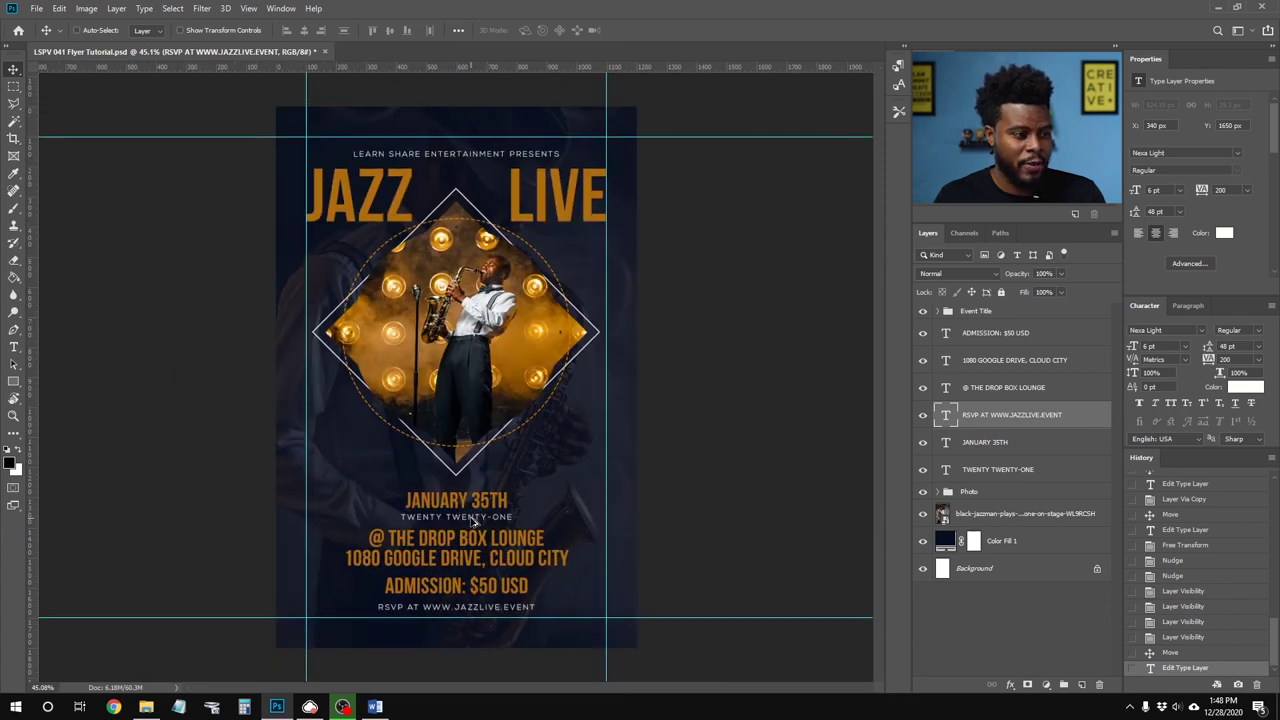
pyautogui.scroll(1, 480, 490)
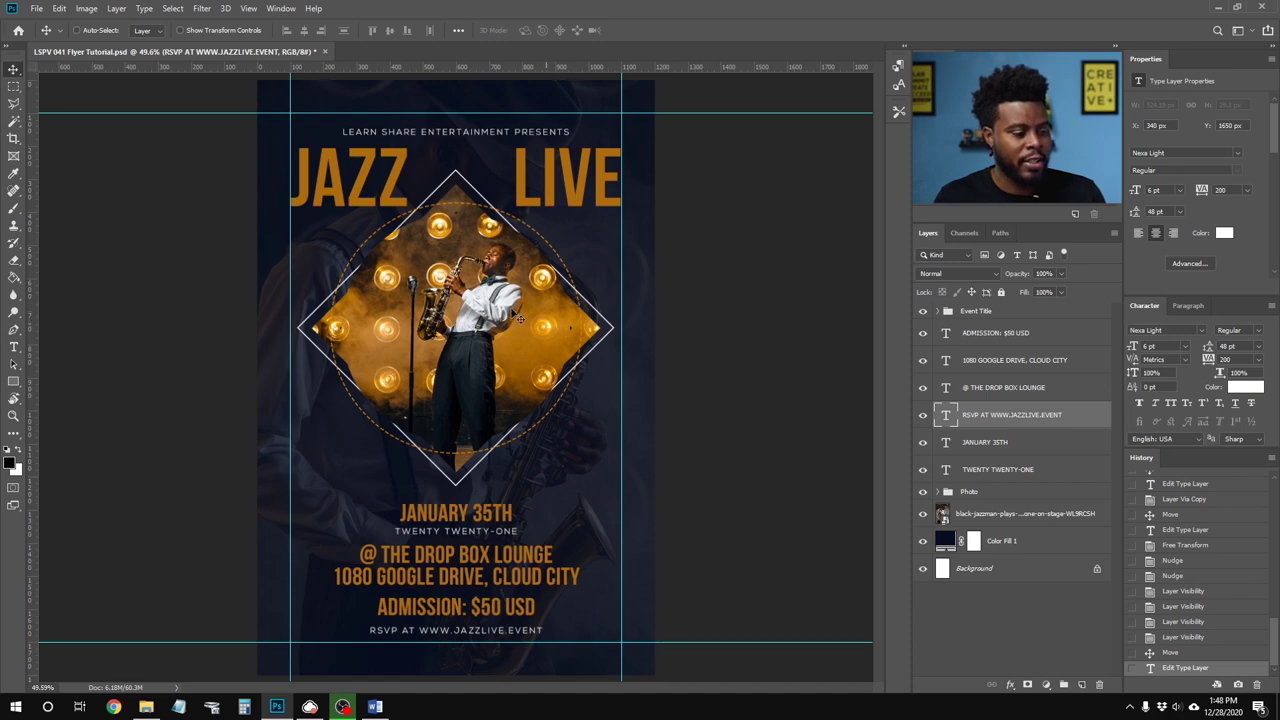
# Step: Group the six event text layers and name the group 'Event Info'
pyautogui.scroll(3, 518, 318)
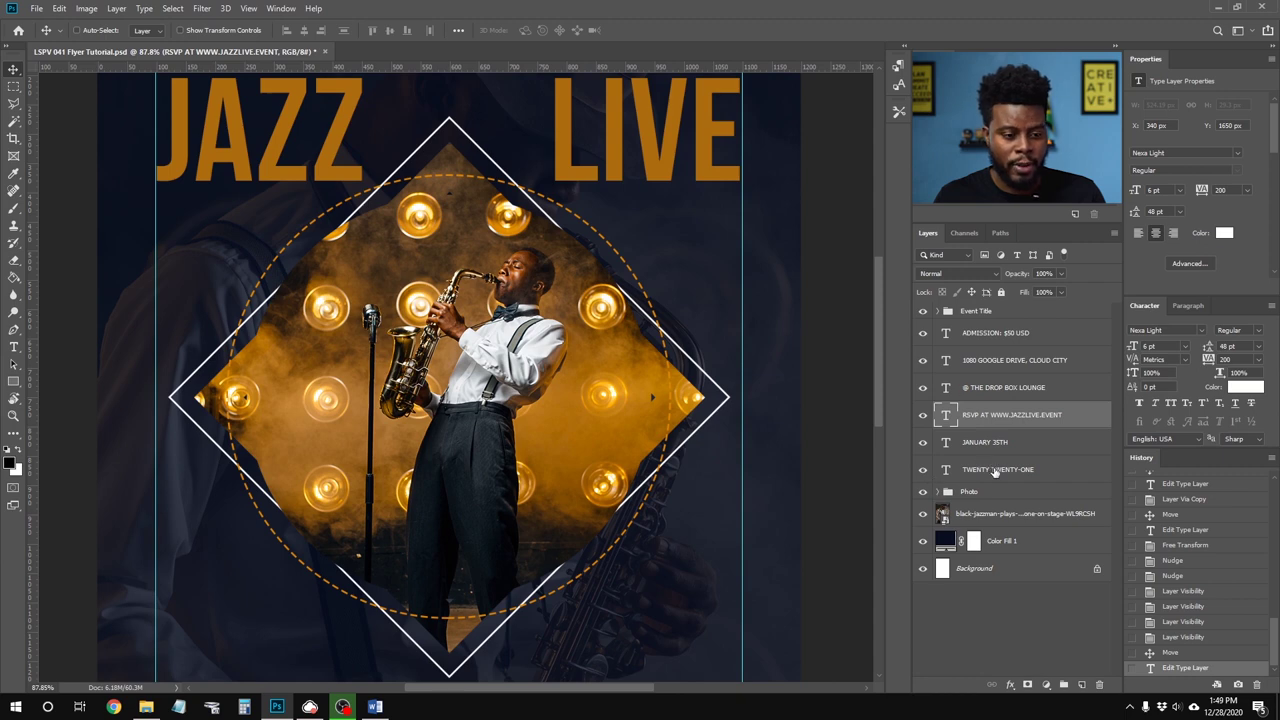
pyautogui.click(1036, 464)
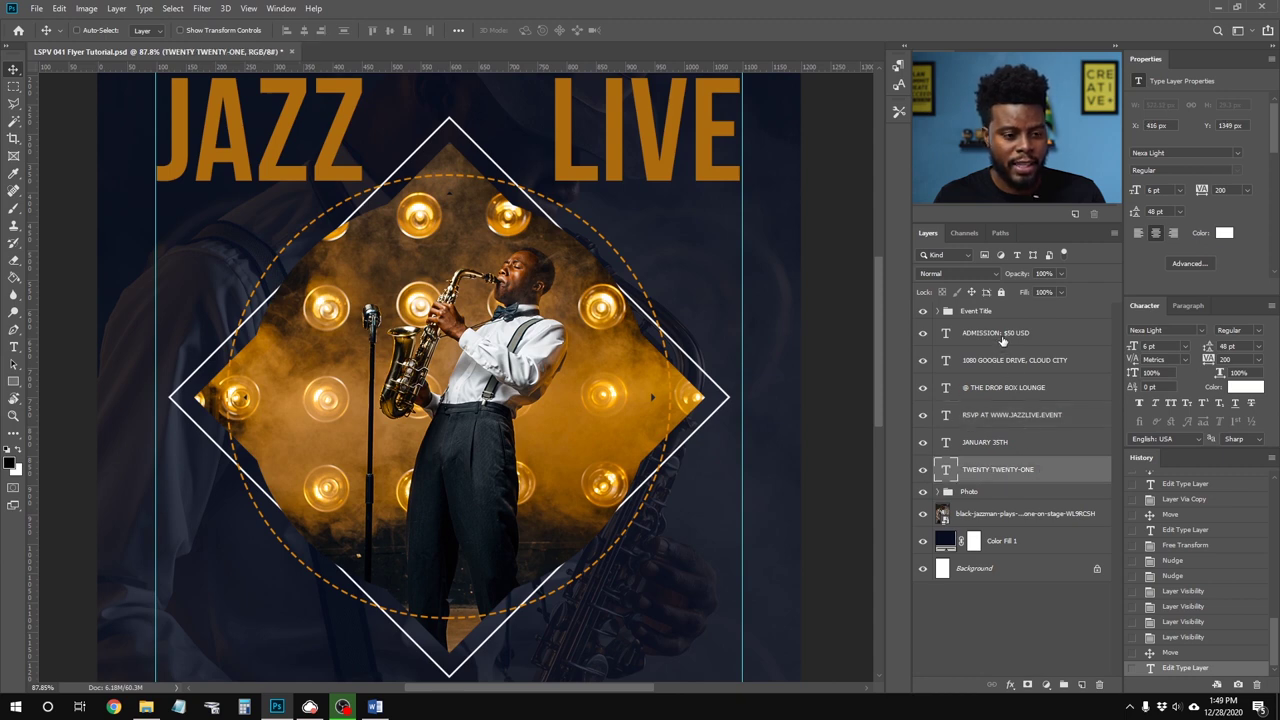
pyautogui.keyDown('shift'); pyautogui.click(1001, 339); pyautogui.keyUp('shift')
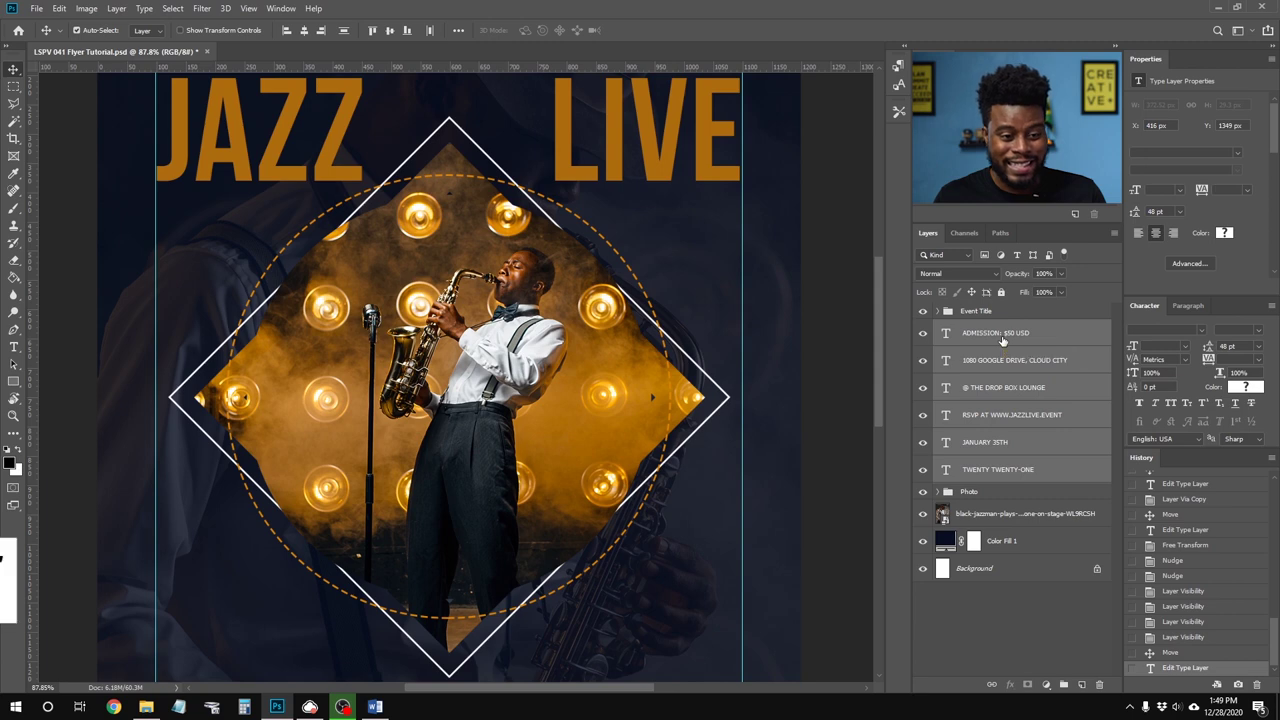
pyautogui.hotkey('ctrl', 'g')
pyautogui.doubleClick(969, 328)
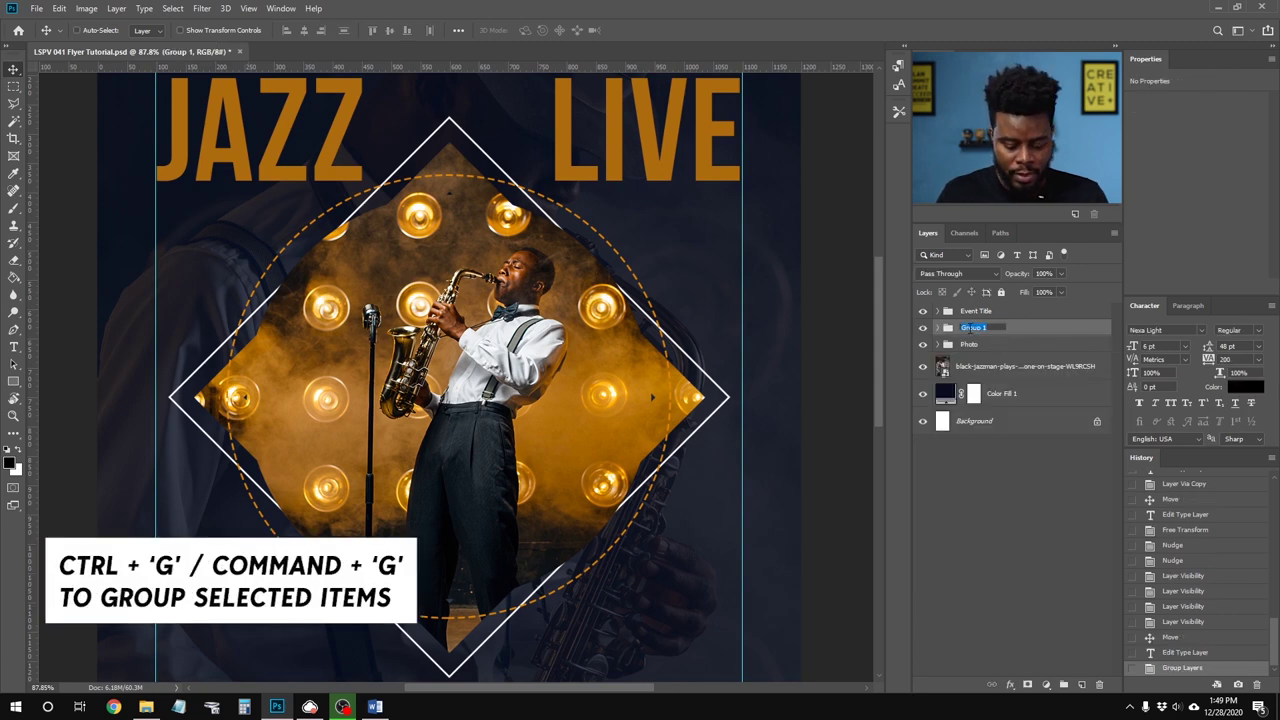
pyautogui.write('Event Info')
pyautogui.press('Return')
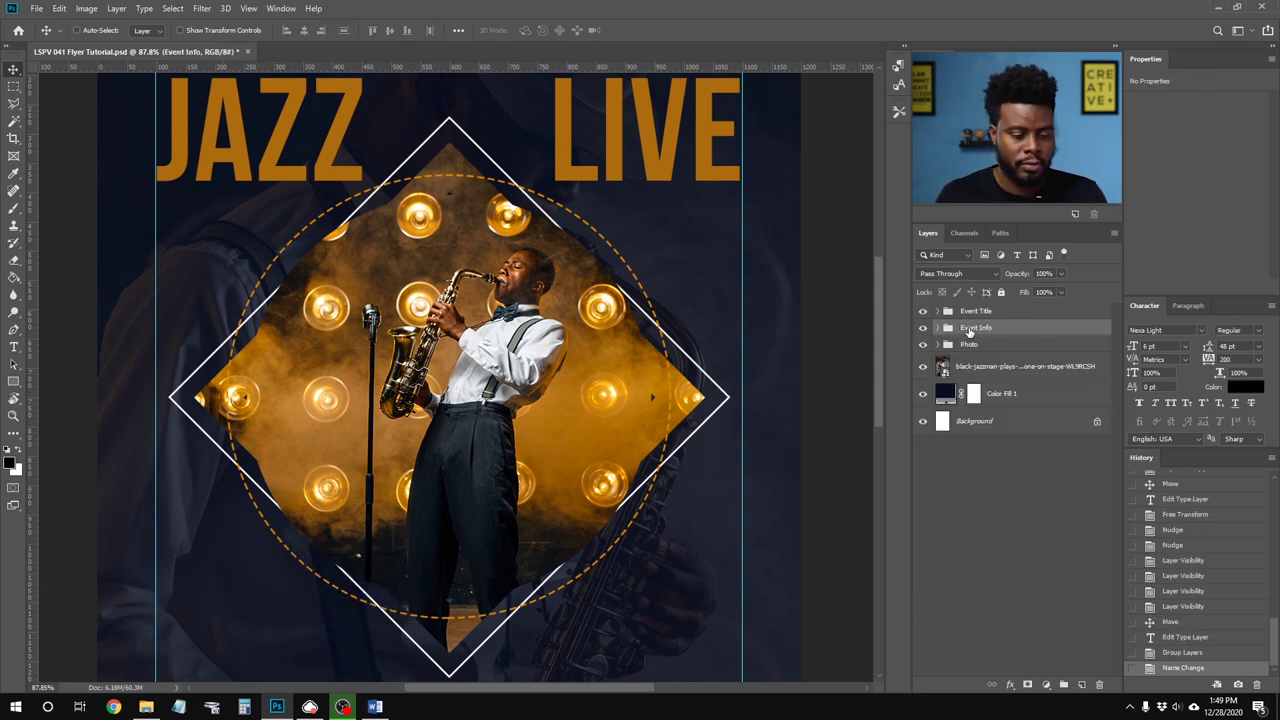
# Step: Fit the flyer on screen and compare it with the Event Info group shown and hidden
pyautogui.click(923, 329)
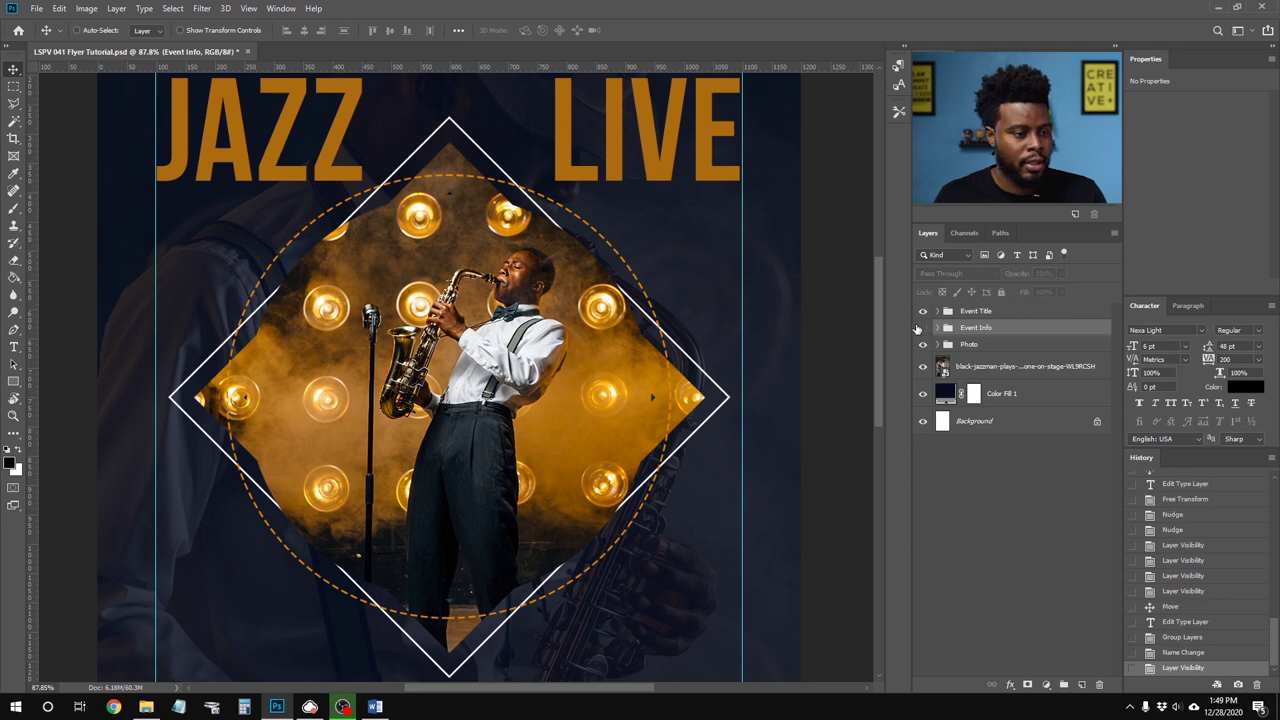
pyautogui.hotkey('ctrl', '0')
pyautogui.click(922, 329)
pyautogui.click(922, 329)
pyautogui.click(922, 329)
pyautogui.click(922, 329)
pyautogui.click(922, 329)
pyautogui.moveTo(488, 576); pyautogui.dragTo(528, 534)
pyautogui.hotkey('ctrl', 'z')
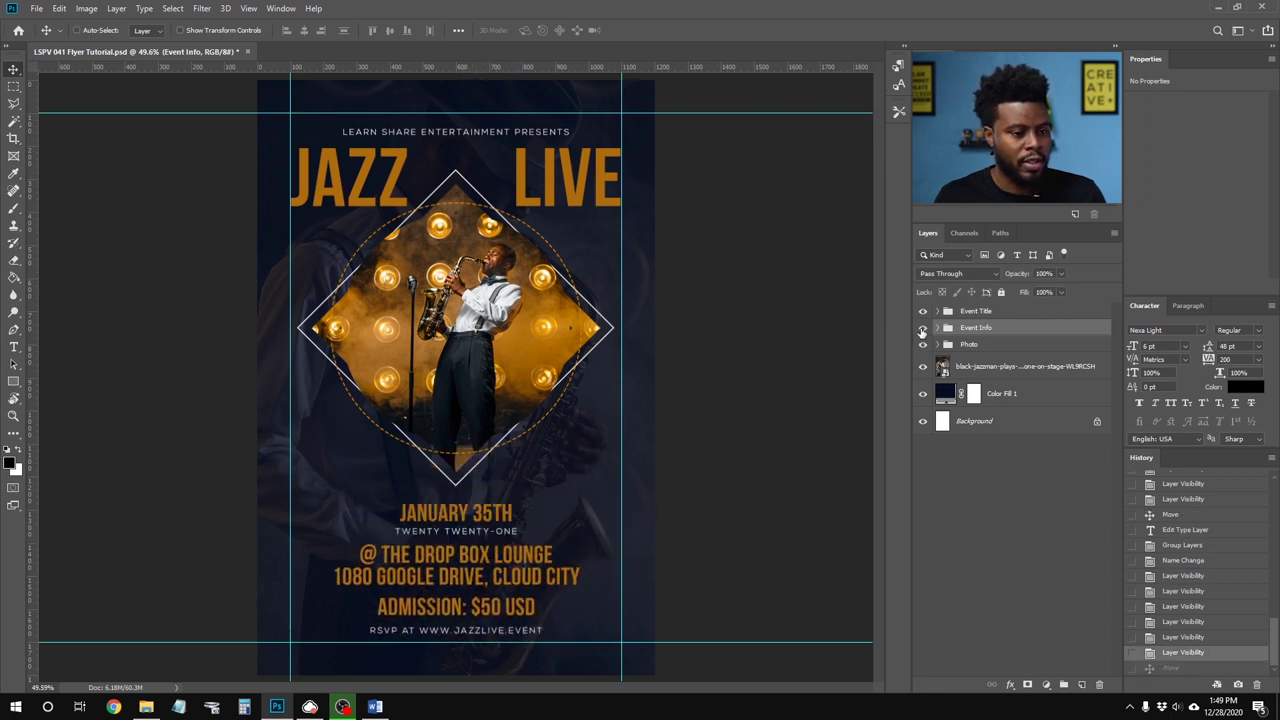
# Step: Save the flyer and expand the Photo group
pyautogui.hotkey('ctrl', 's')
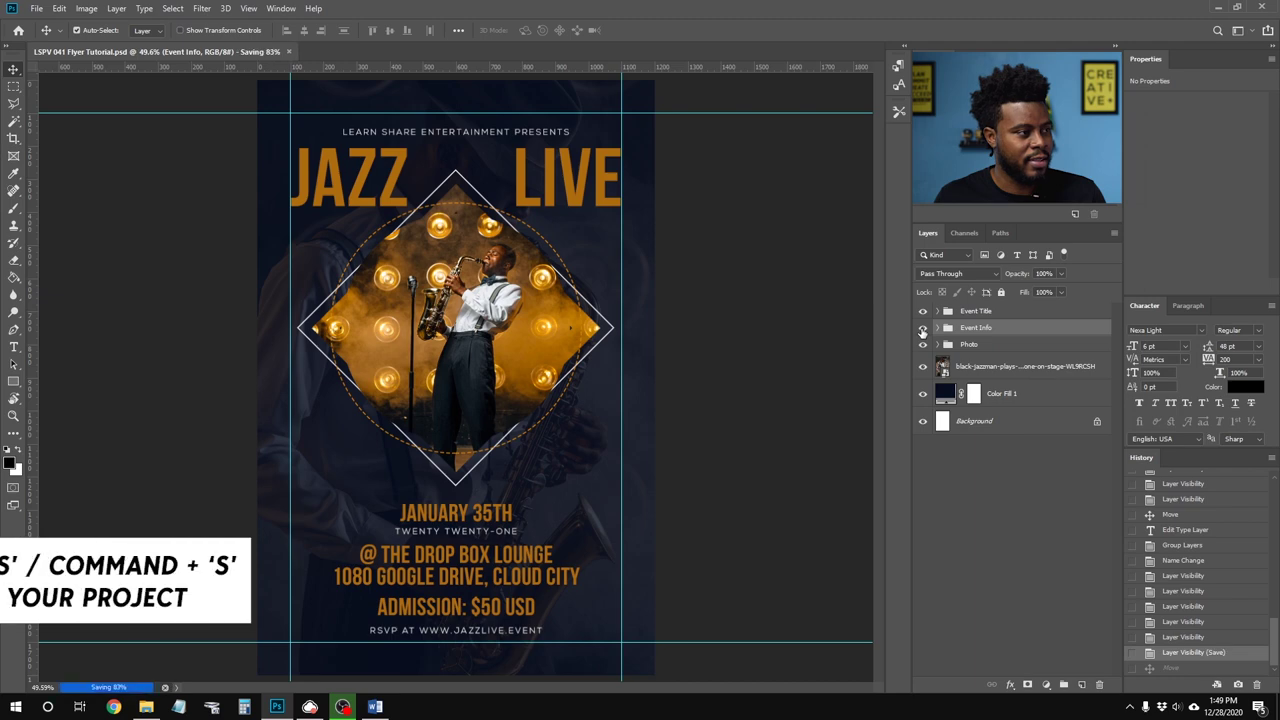
pyautogui.scroll(5, 478, 610)
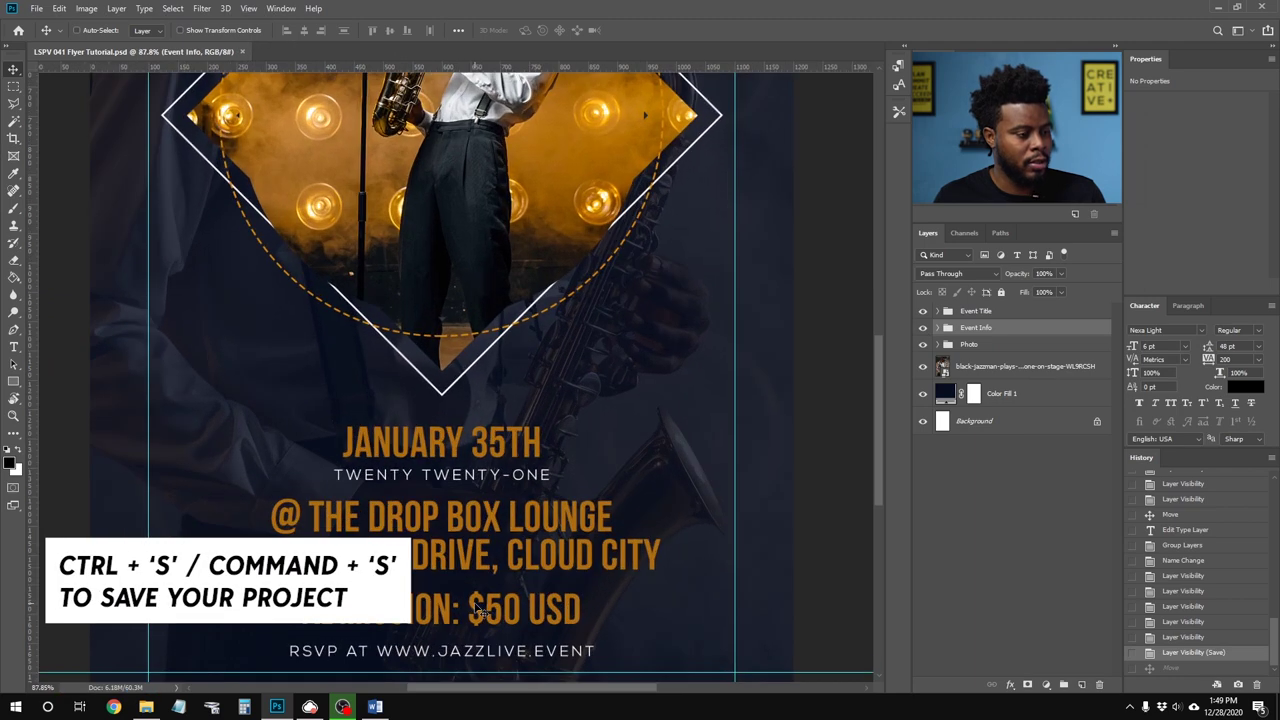
pyautogui.scroll(2, 484, 466)
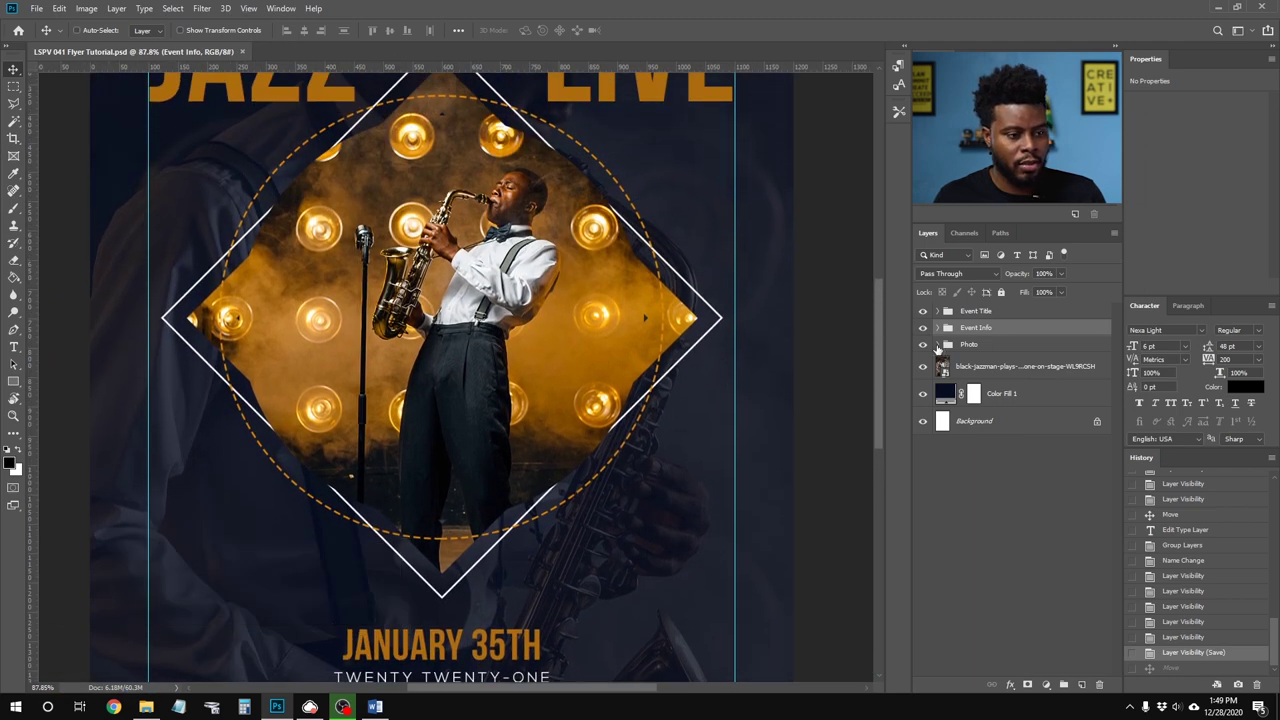
pyautogui.click(936, 345)
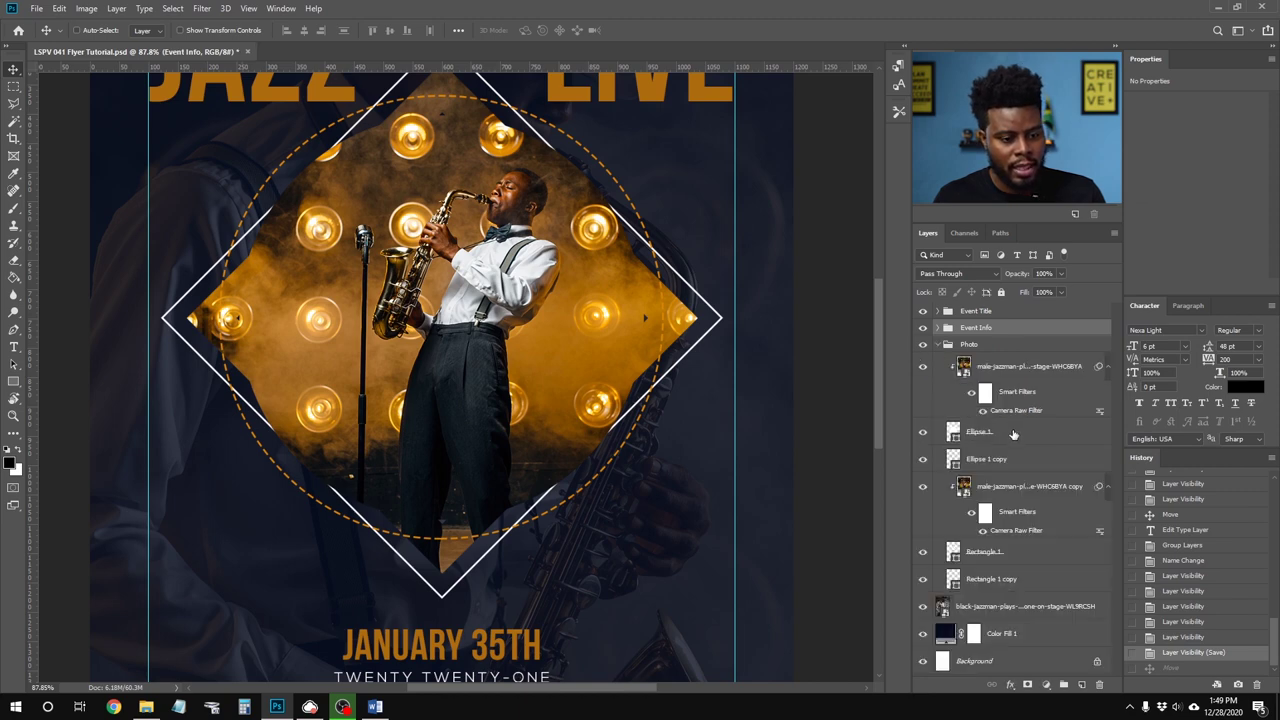
# Step: Compare the saxophonist photo layers by visibility and select the main photo layer
pyautogui.click(923, 490)
pyautogui.click(923, 490)
pyautogui.click(923, 368)
pyautogui.click(923, 368)
pyautogui.click(999, 366)
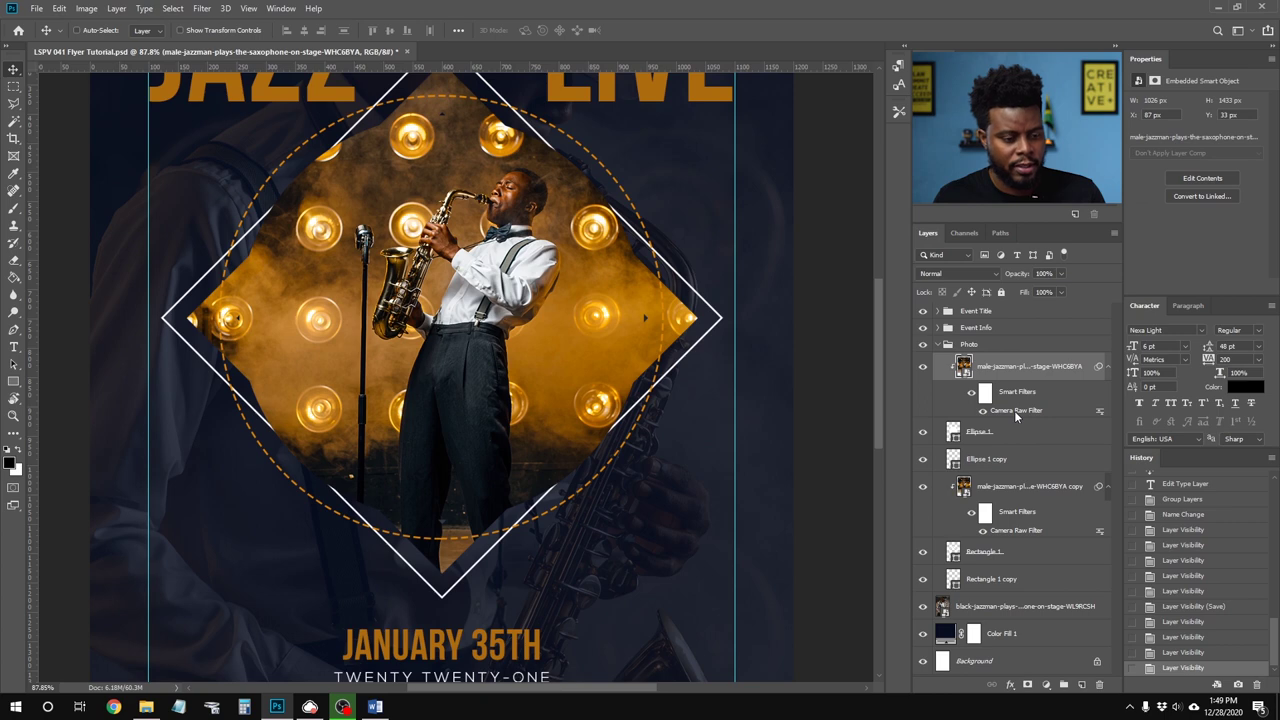
# Step: In the photo's Camera Raw Filter HSL, set Oranges saturation to +82 and Yellows to +55
pyautogui.doubleClick(1014, 410)
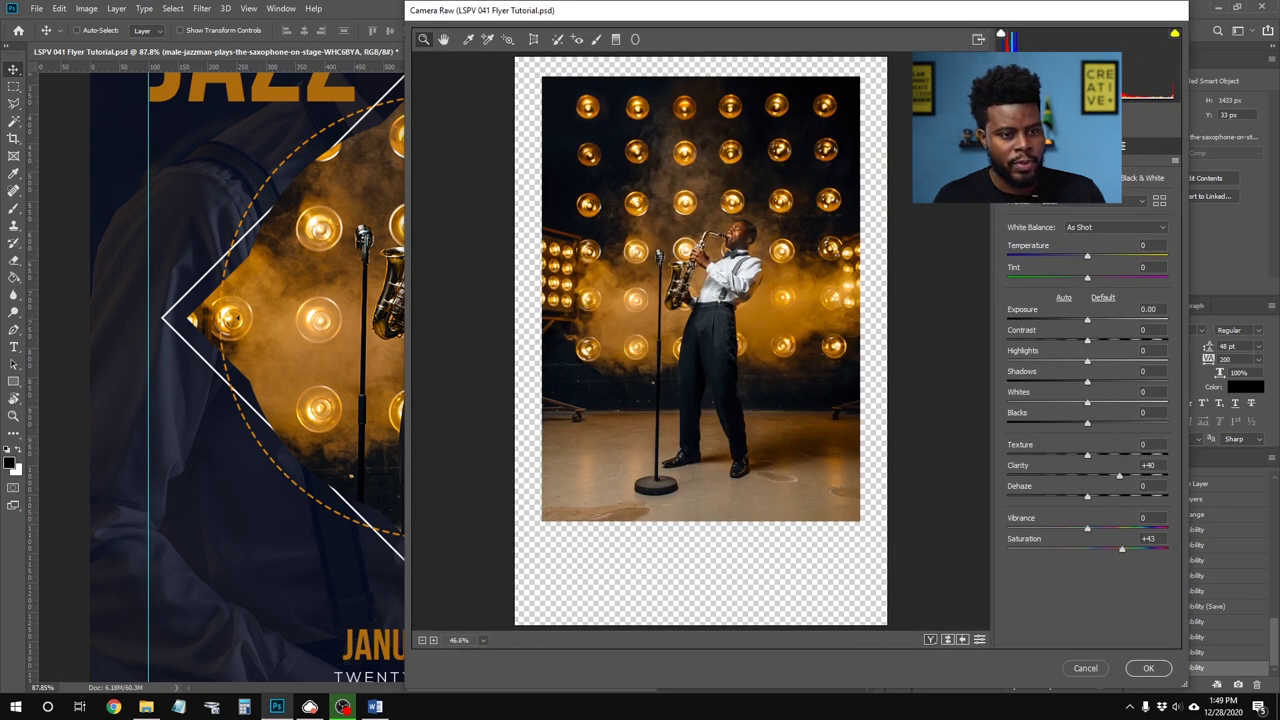
pyautogui.click(1020, 168)
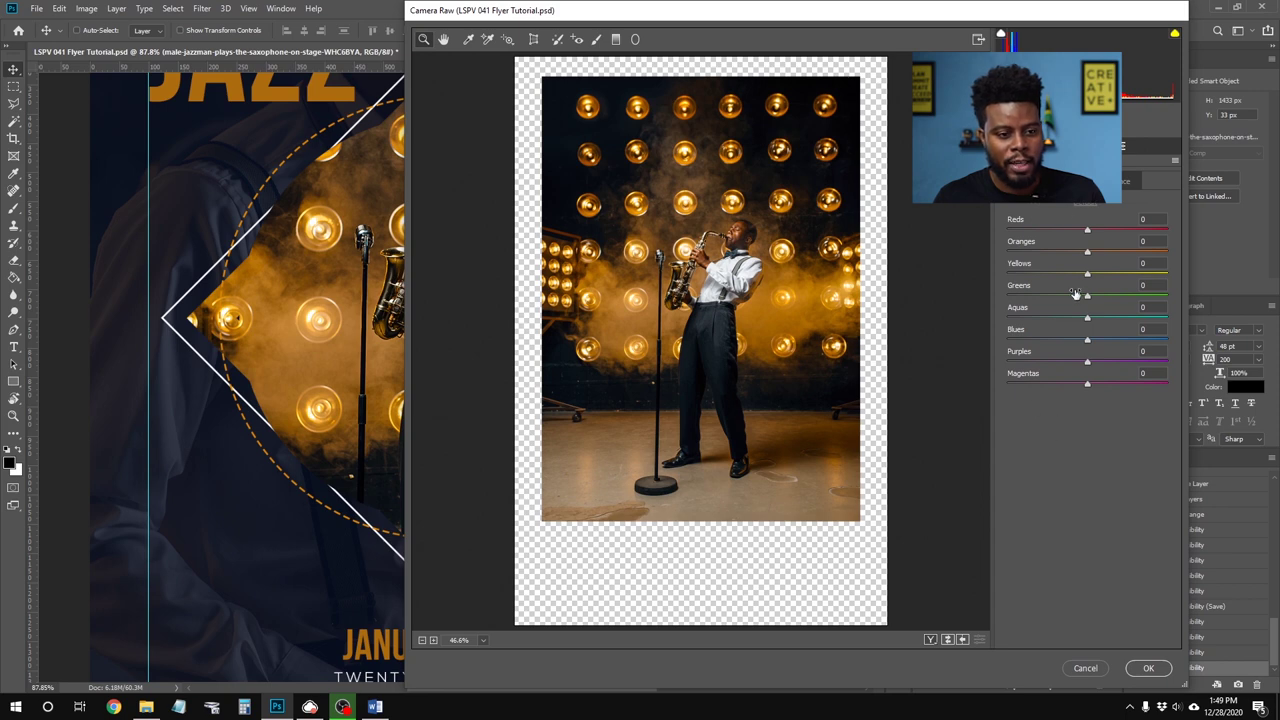
pyautogui.moveTo(1087, 252); pyautogui.dragTo(925, 247)
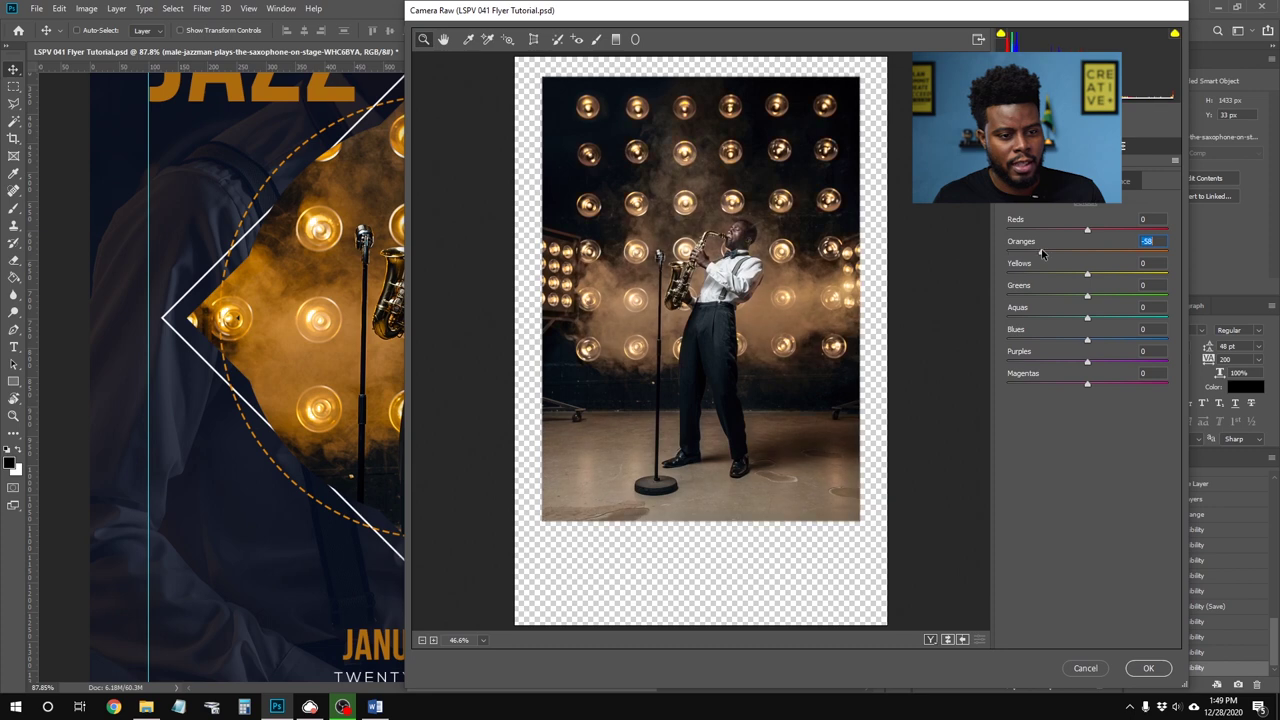
pyautogui.moveTo(1007, 252); pyautogui.dragTo(1153, 262)
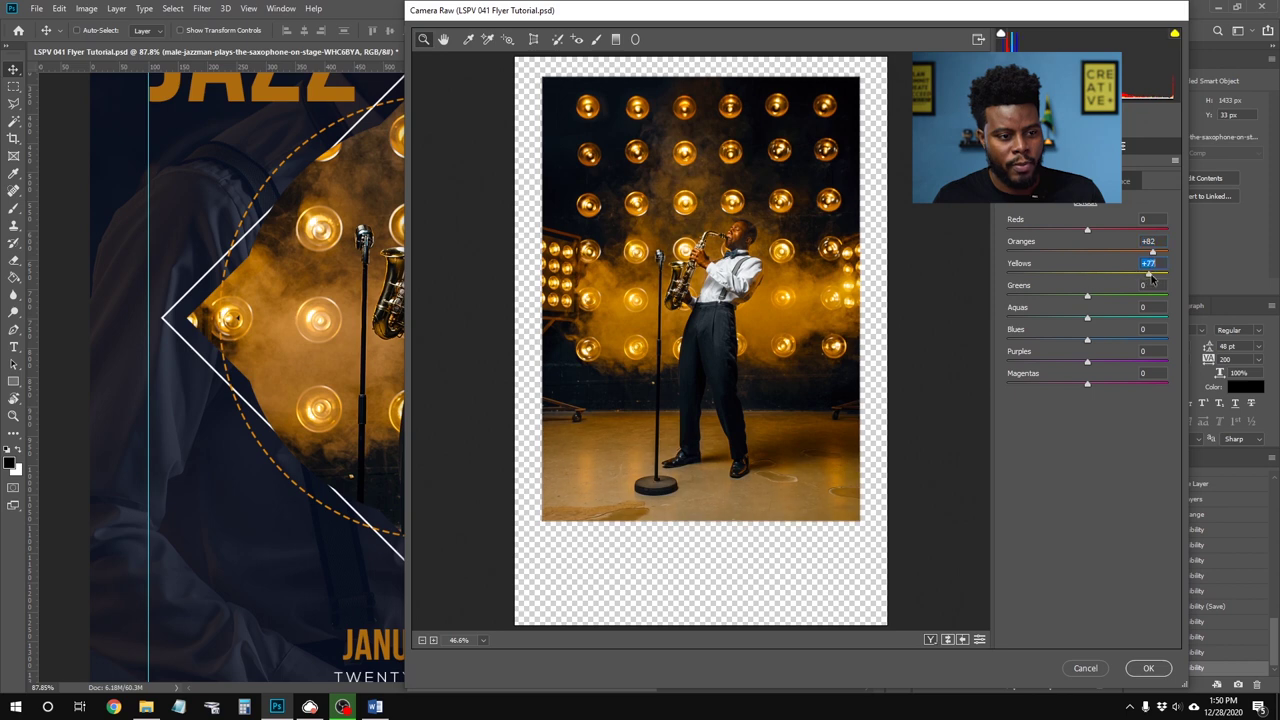
pyautogui.moveTo(1087, 275); pyautogui.dragTo(1128, 276)
pyautogui.click(1148, 668)
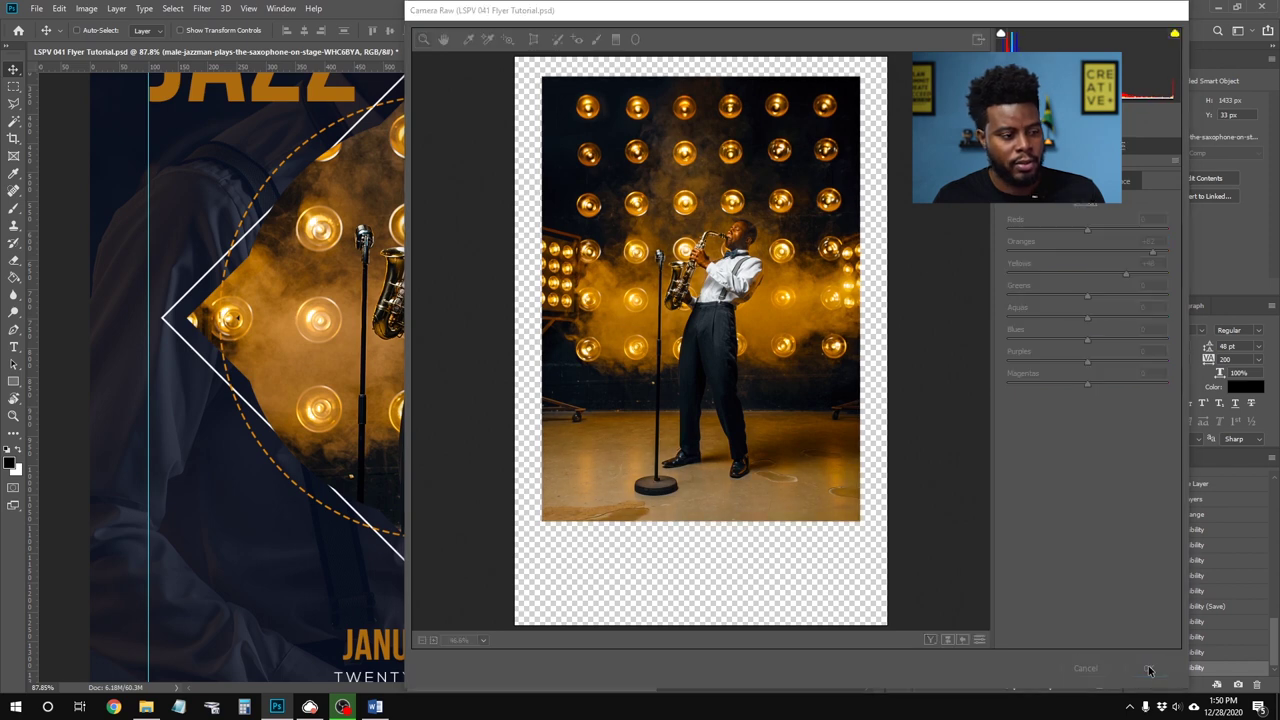
pyautogui.scroll(-5, 700, 370)
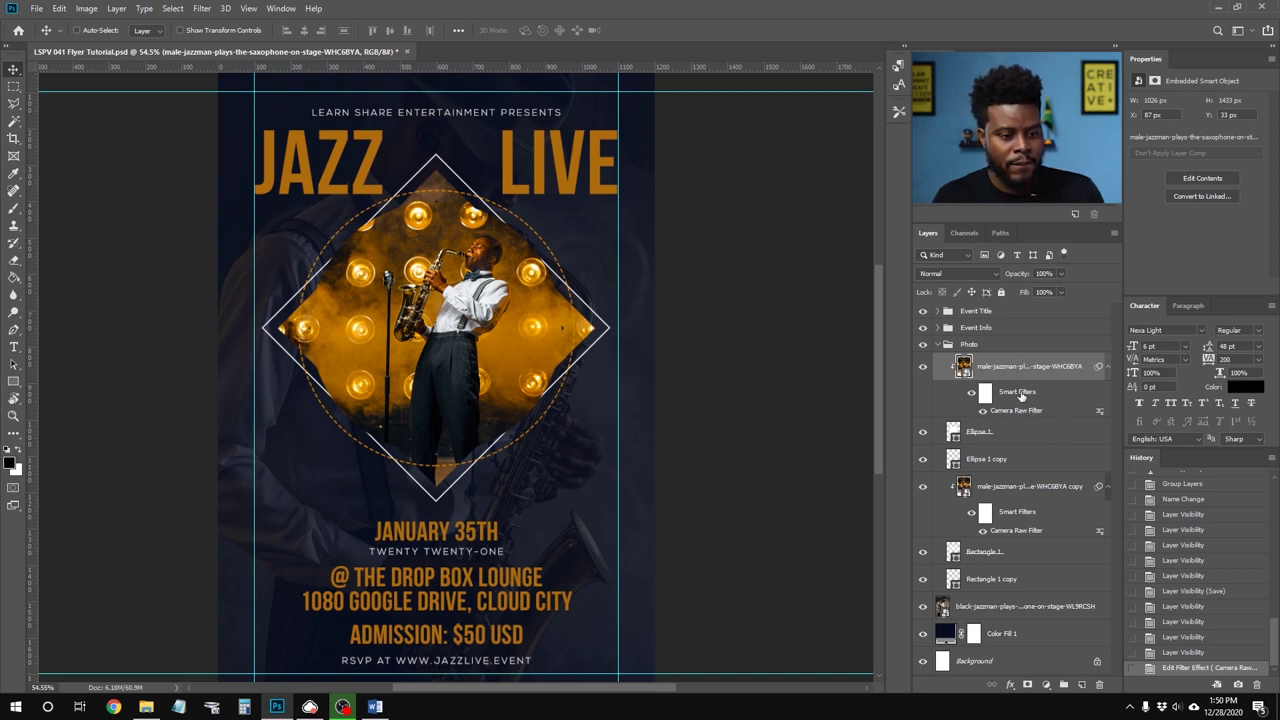
# Step: Duplicate the boosted photo as 'copy 2' below the old copy, then delete the old copy
pyautogui.hotkey('ctrl', 'j')
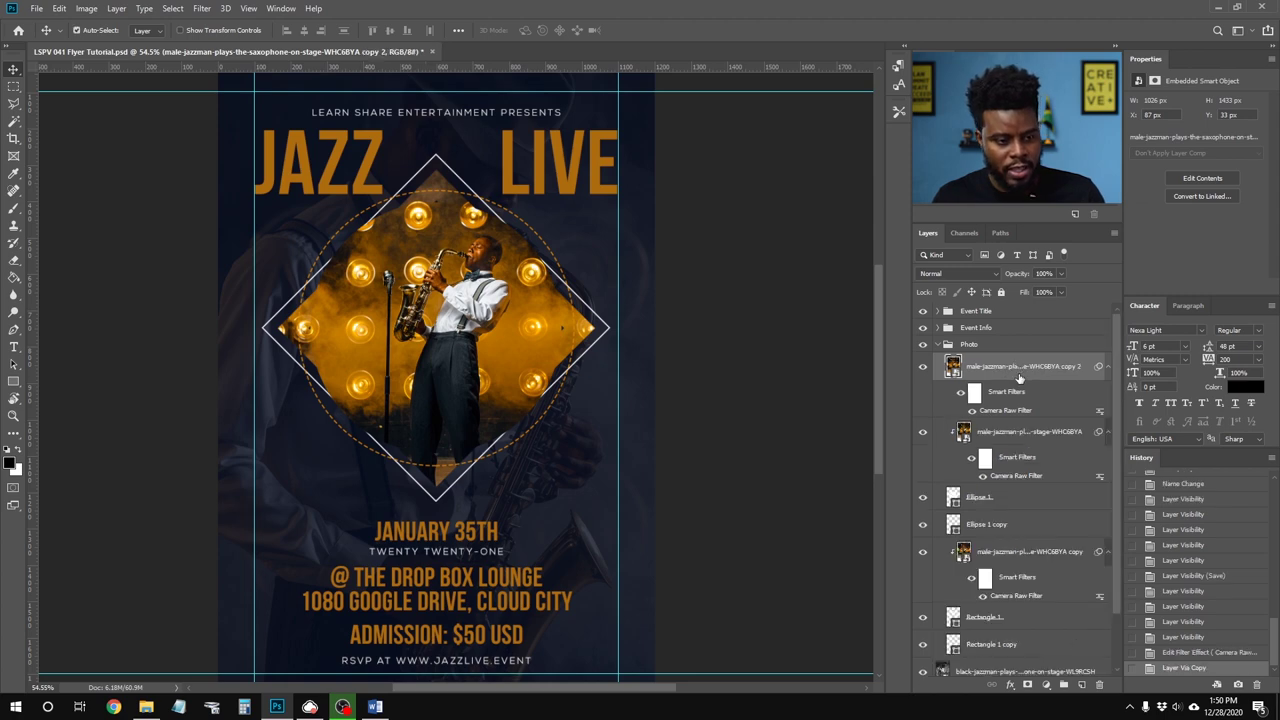
pyautogui.moveTo(1020, 377); pyautogui.dragTo(990, 612)
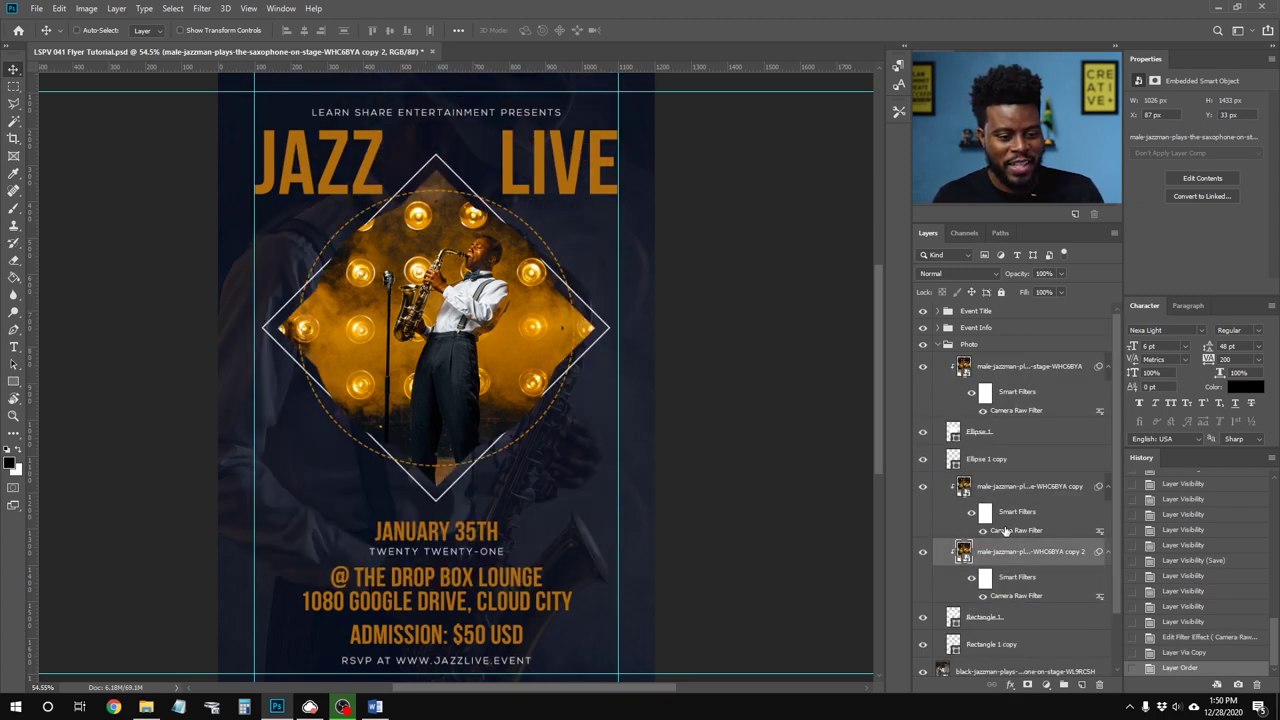
pyautogui.click(1006, 494)
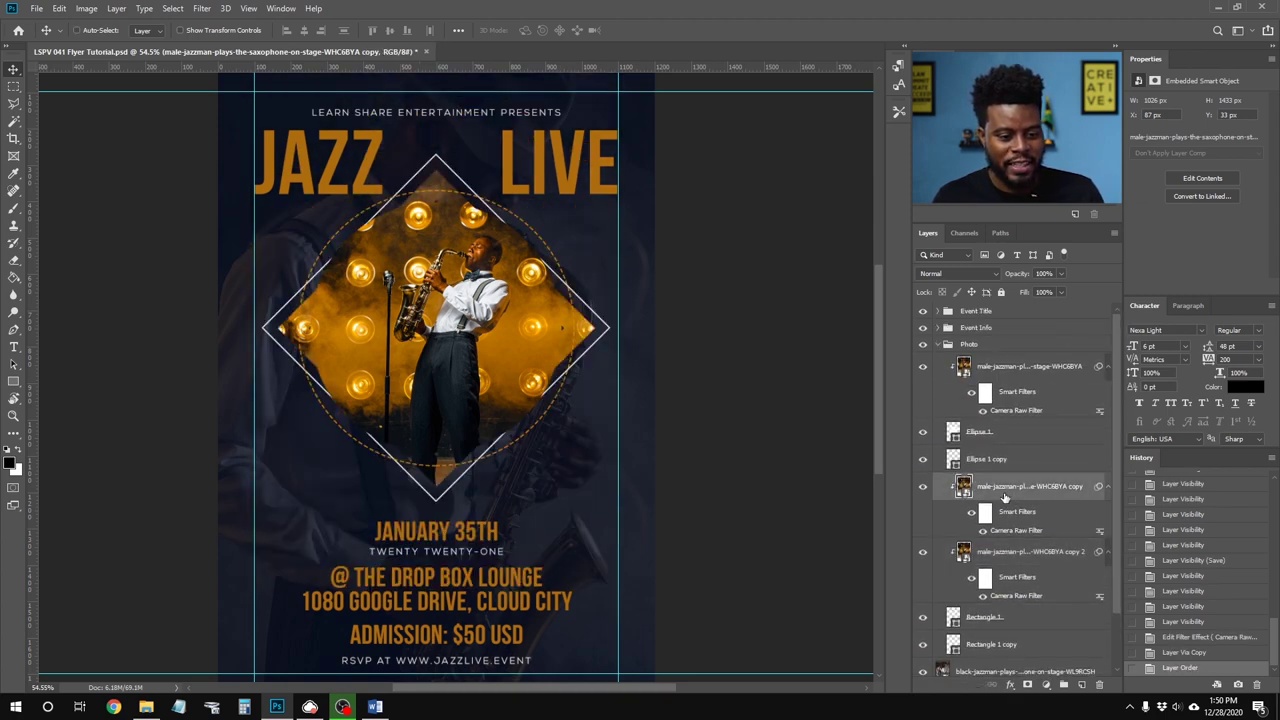
pyautogui.hotkey('ctrl', ',')
pyautogui.hotkey('ctrl', ',')
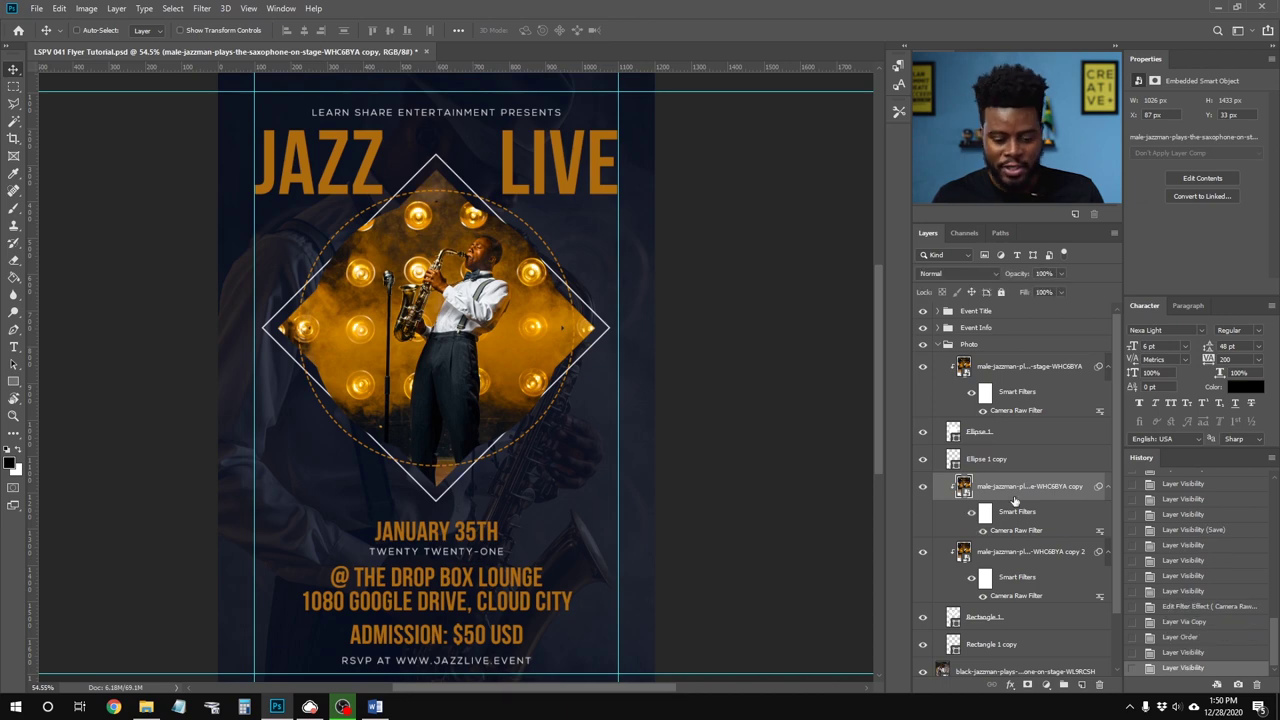
pyautogui.press('Delete')
pyautogui.scroll(-2, 592, 342)
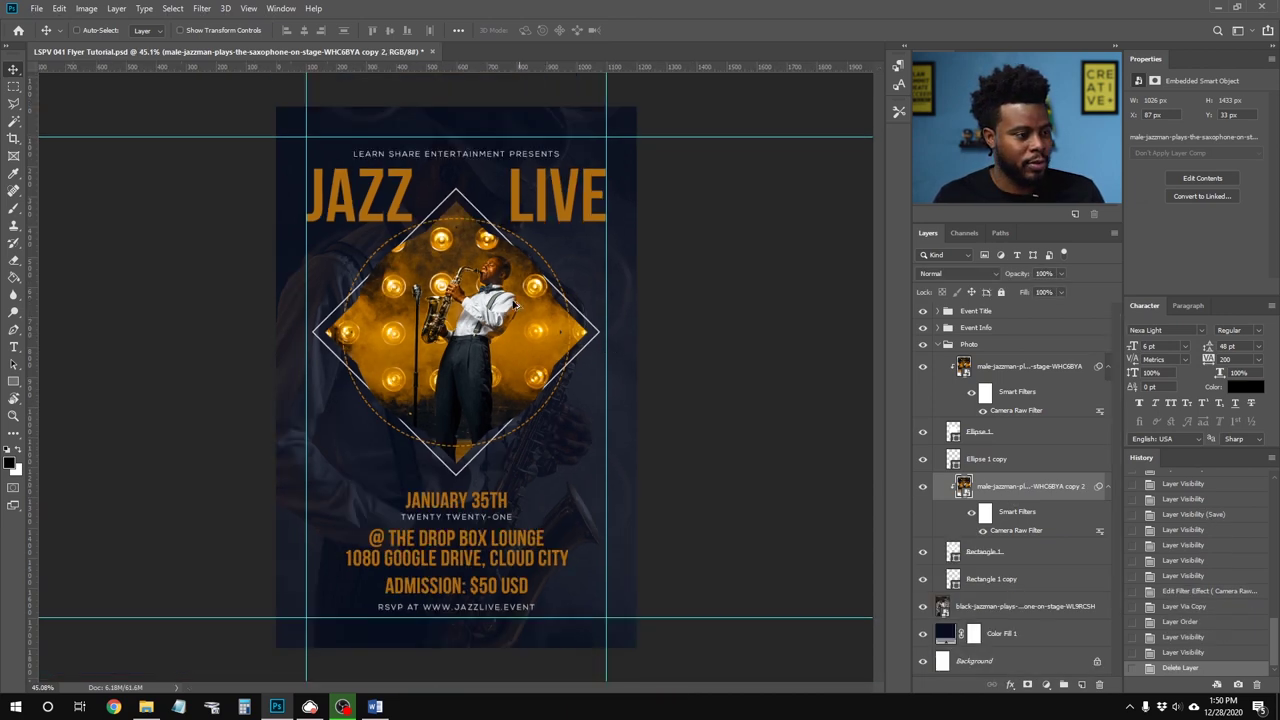
pyautogui.scroll(1, 507, 300)
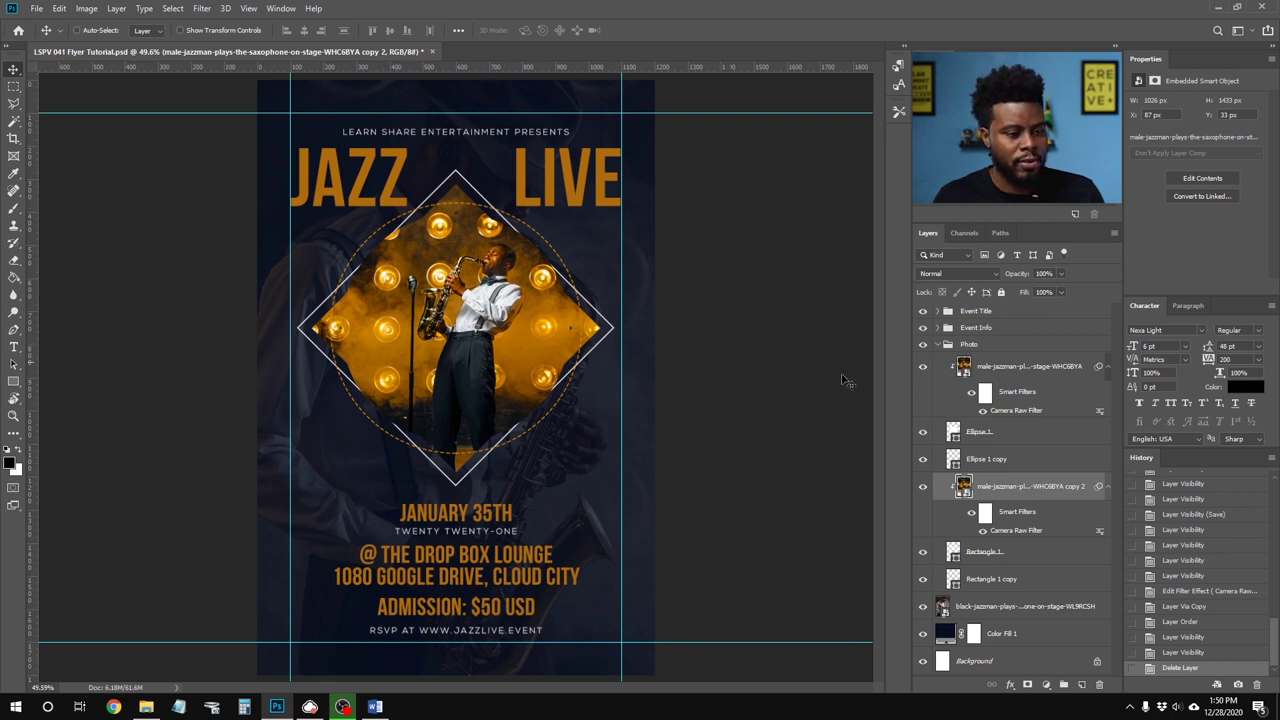
# Step: Select the LIVE and JAZZ title layers and try sampled oranges, cancelling the change
pyautogui.rightClick(963, 370)
pyautogui.click(1003, 366)
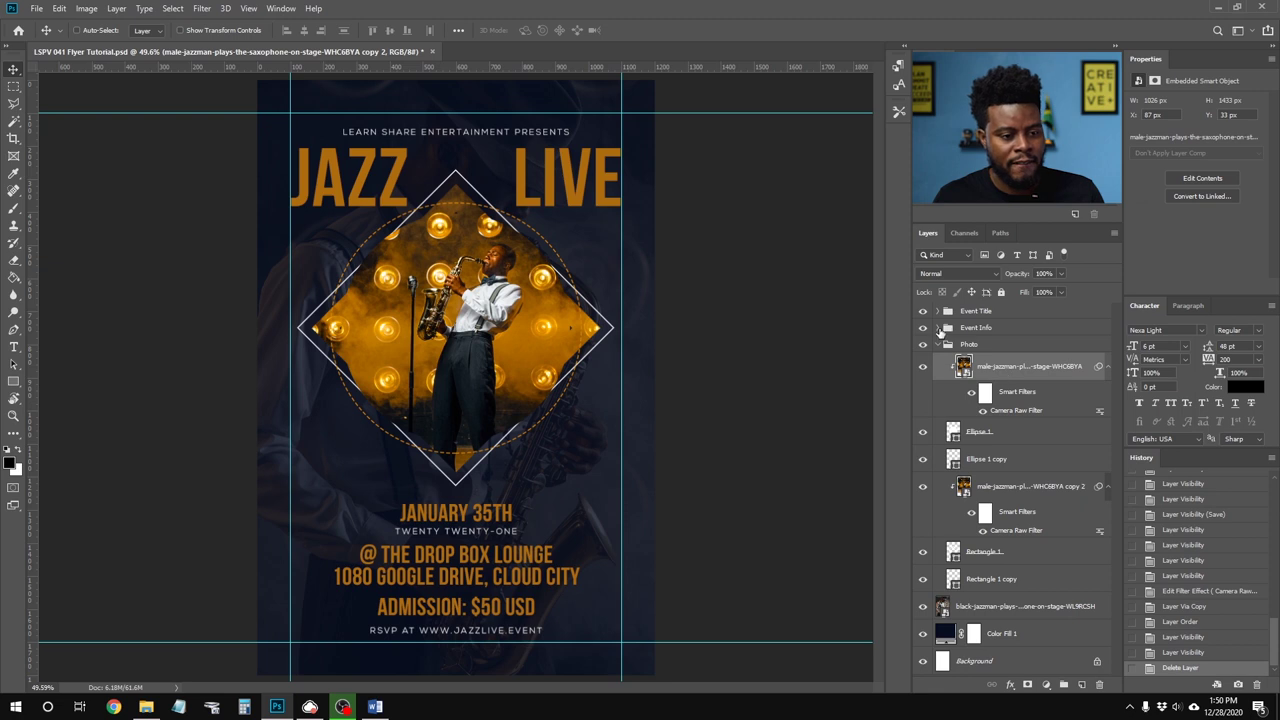
pyautogui.click(937, 311)
pyautogui.click(1018, 364)
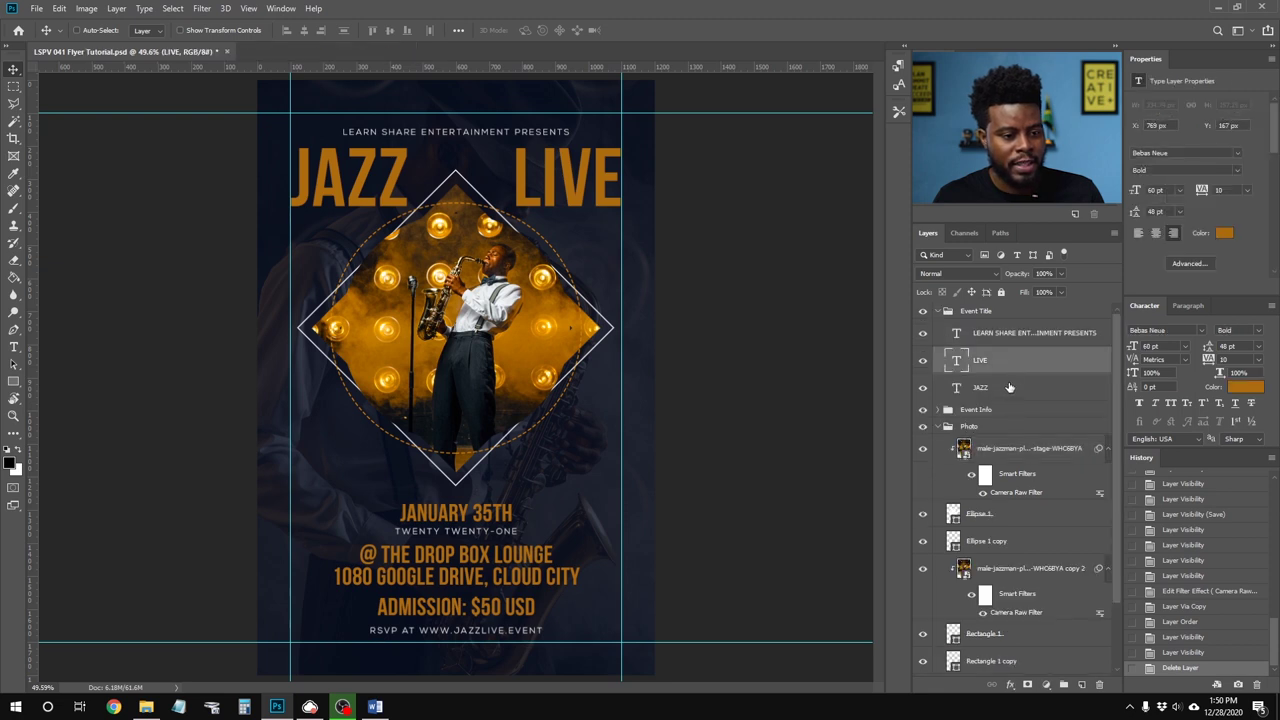
pyautogui.keyDown('shift'); pyautogui.click(1008, 389); pyautogui.keyUp('shift')
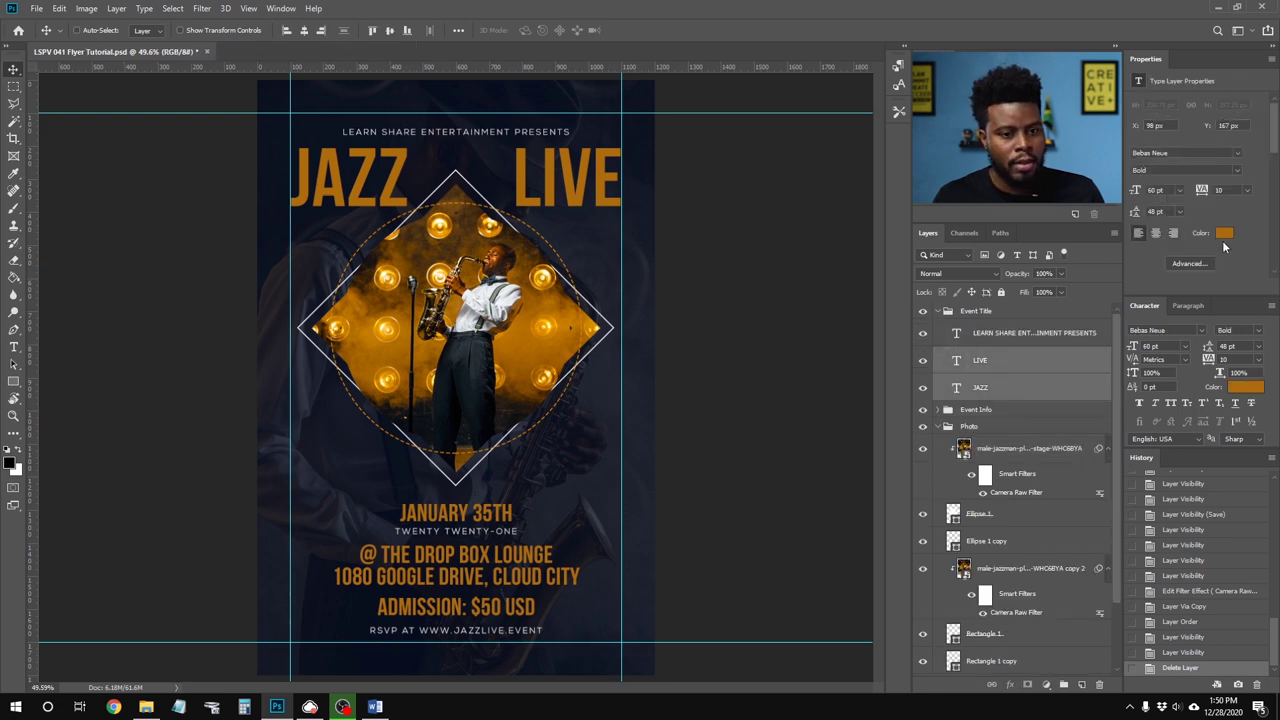
pyautogui.click(1225, 233)
pyautogui.click(522, 335)
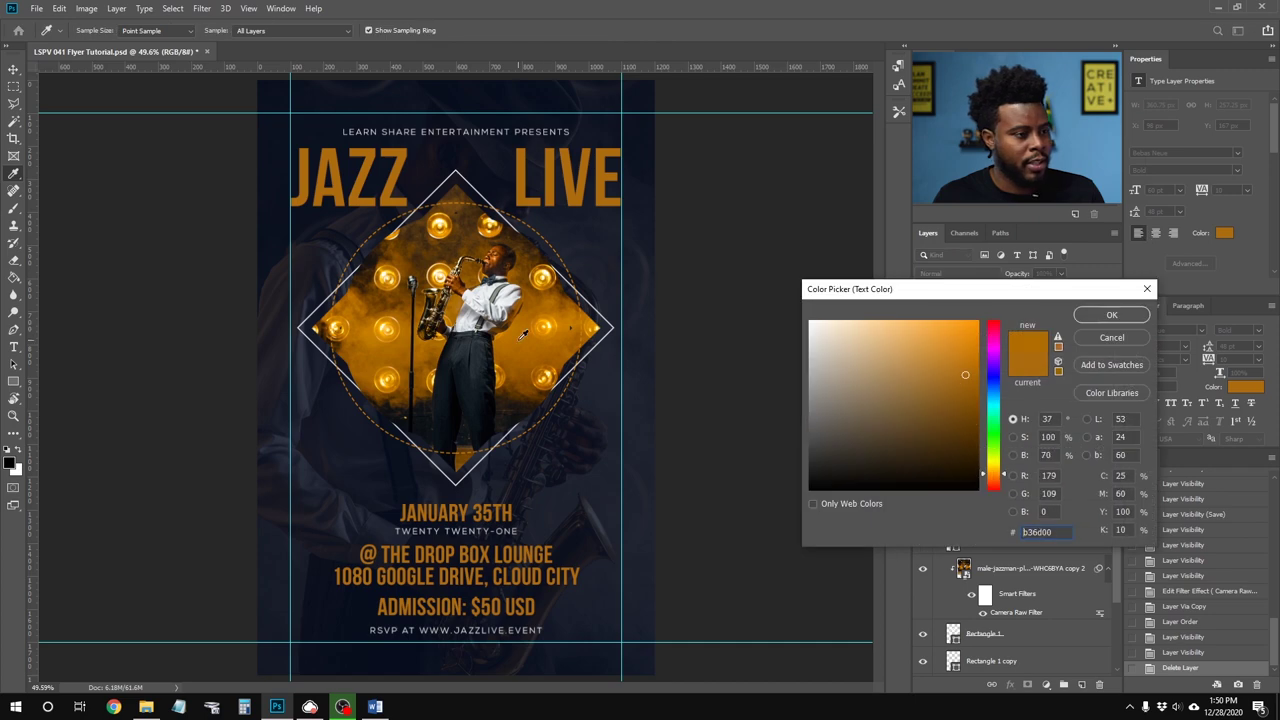
pyautogui.click(369, 313)
pyautogui.click(566, 330)
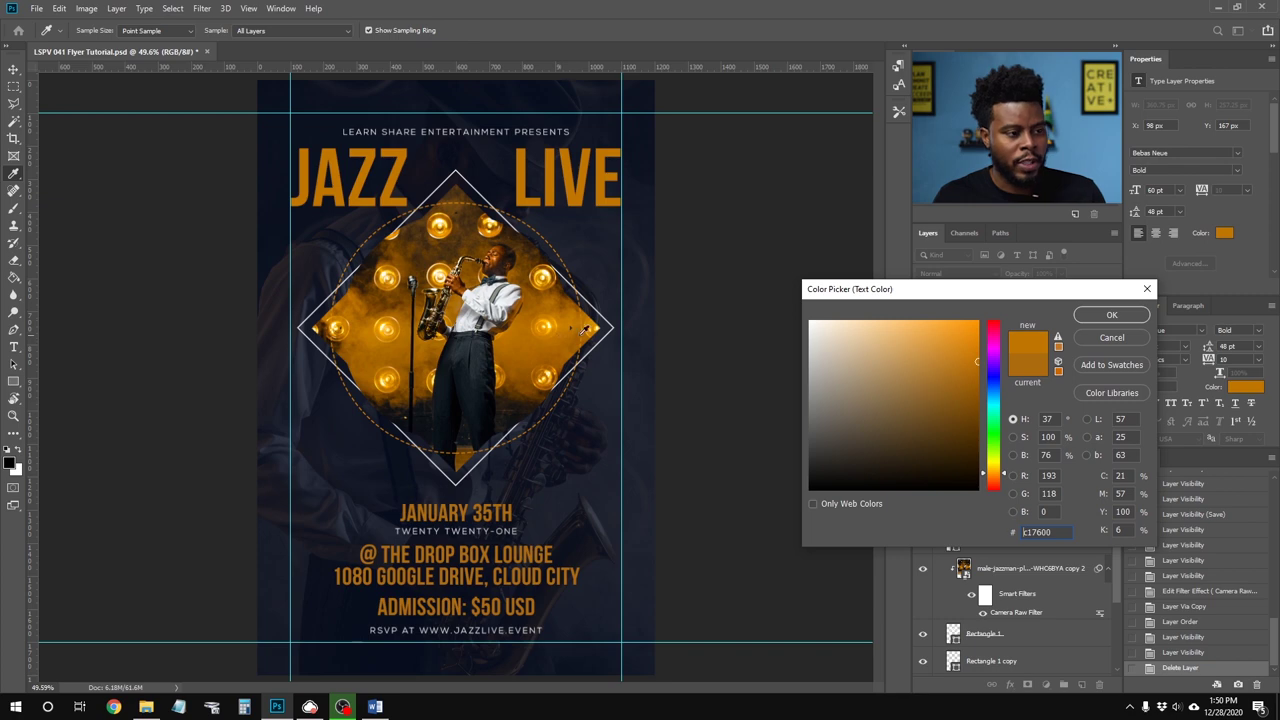
pyautogui.click(1108, 341)
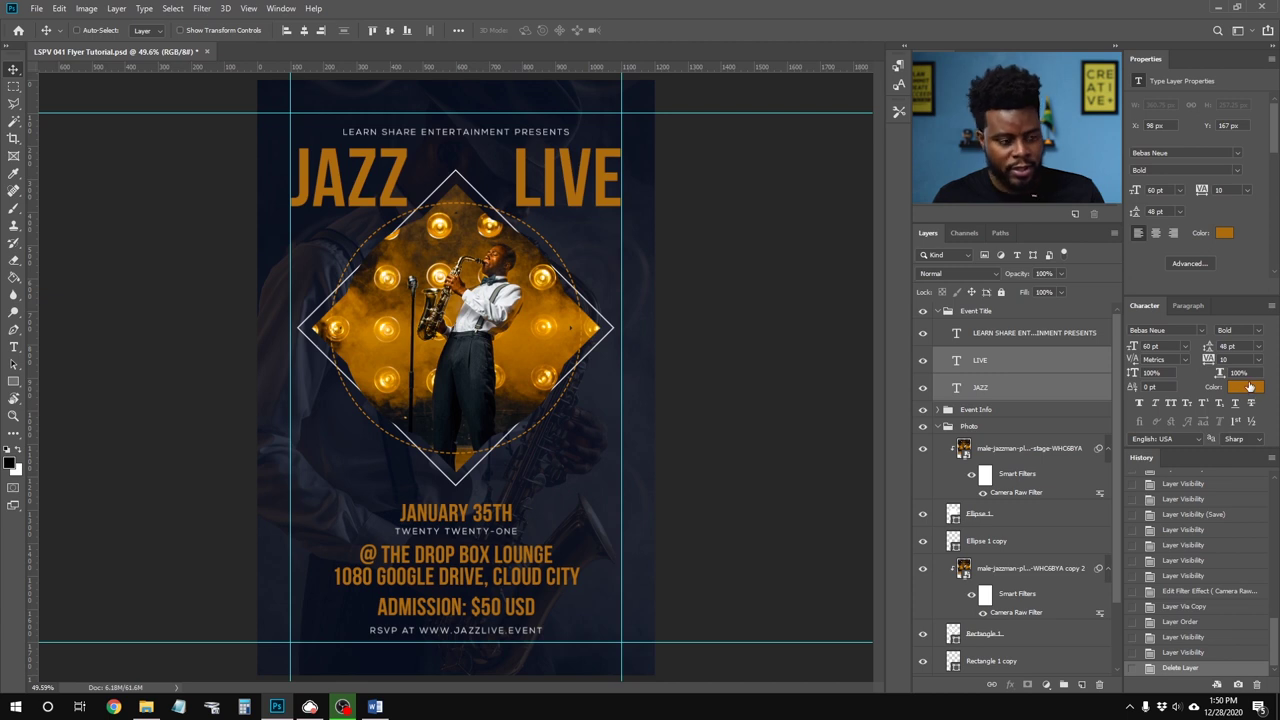
# Step: Set the JAZZ and LIVE title text colour to brighter orange cc7f0f
pyautogui.press('t')
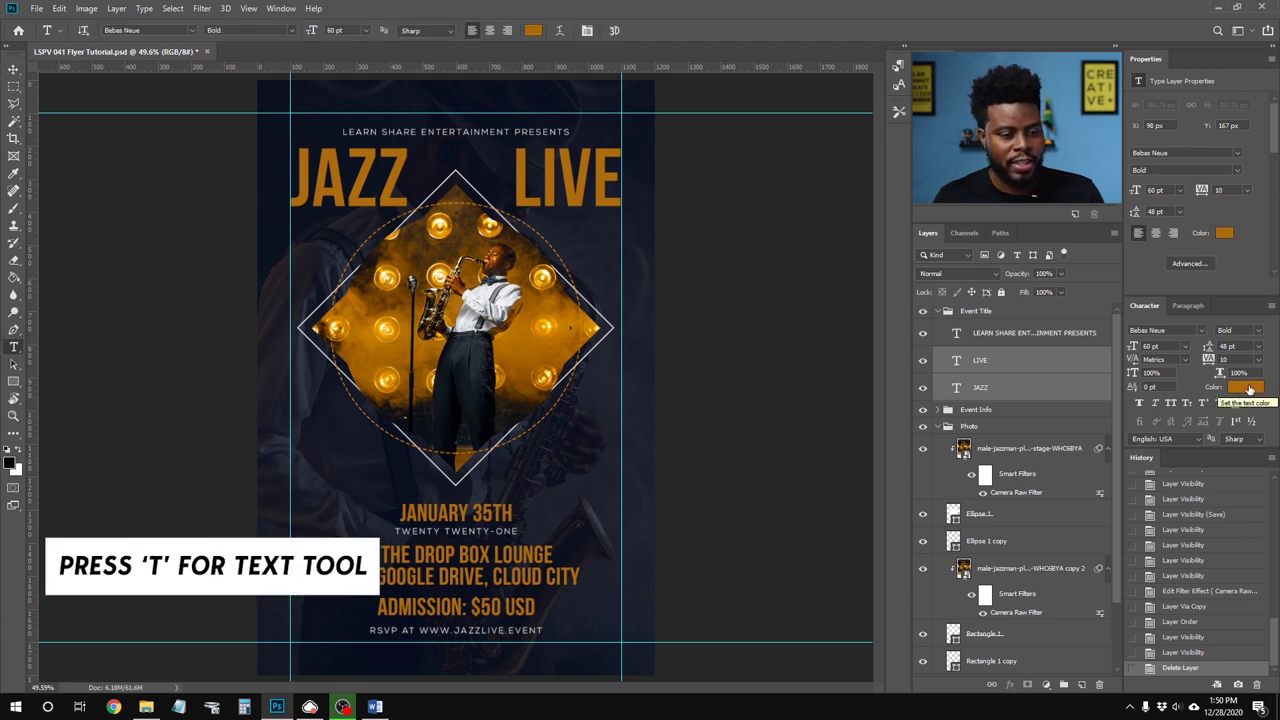
pyautogui.click(1240, 388)
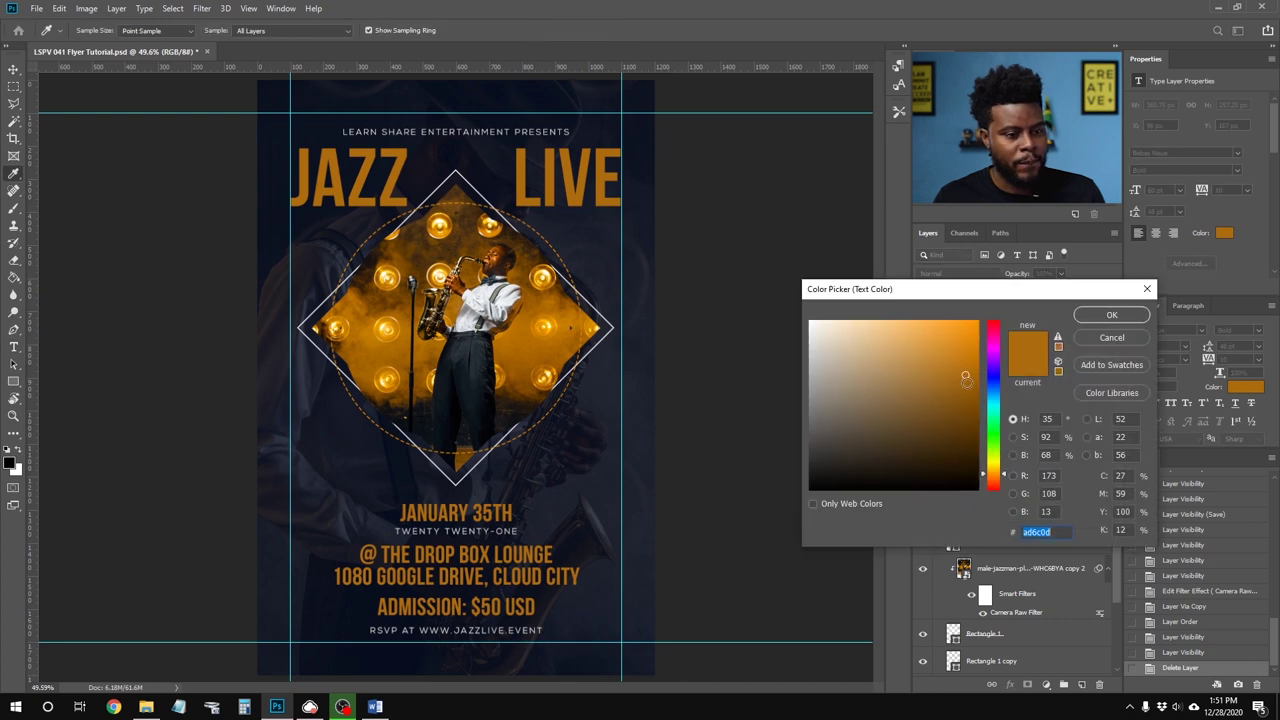
pyautogui.moveTo(966, 375); pyautogui.dragTo(967, 355)
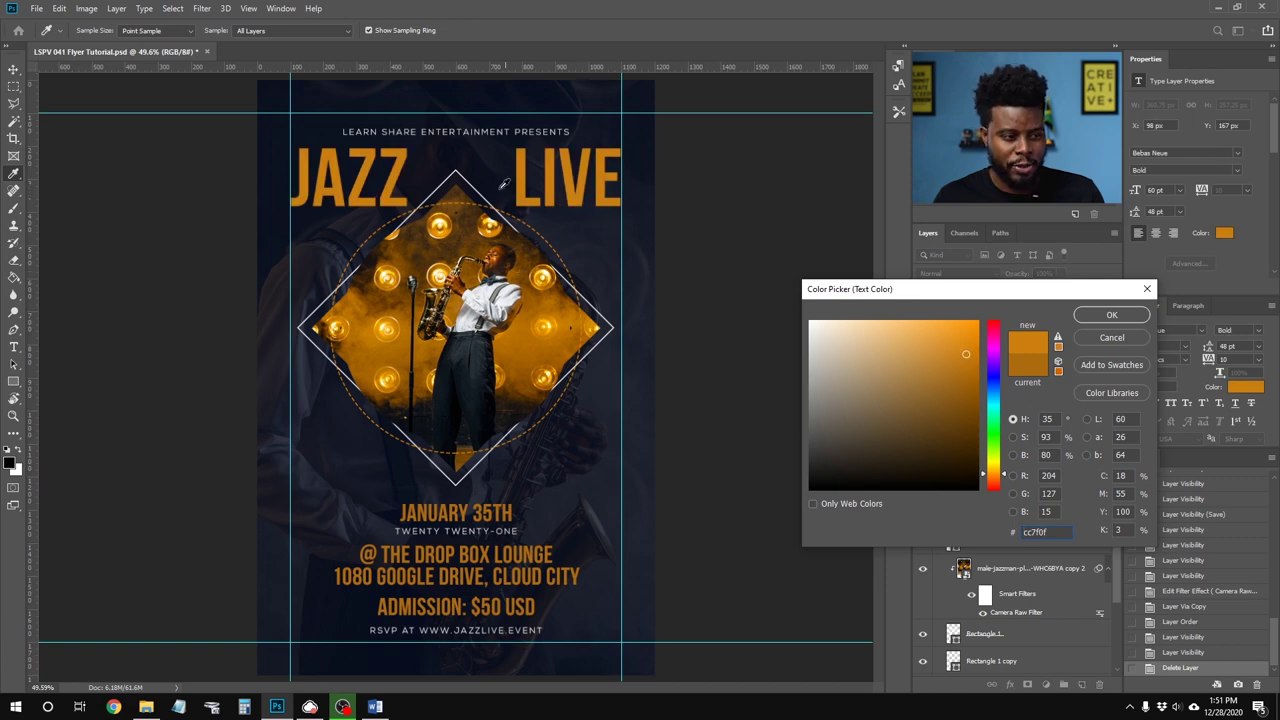
pyautogui.click(1100, 318)
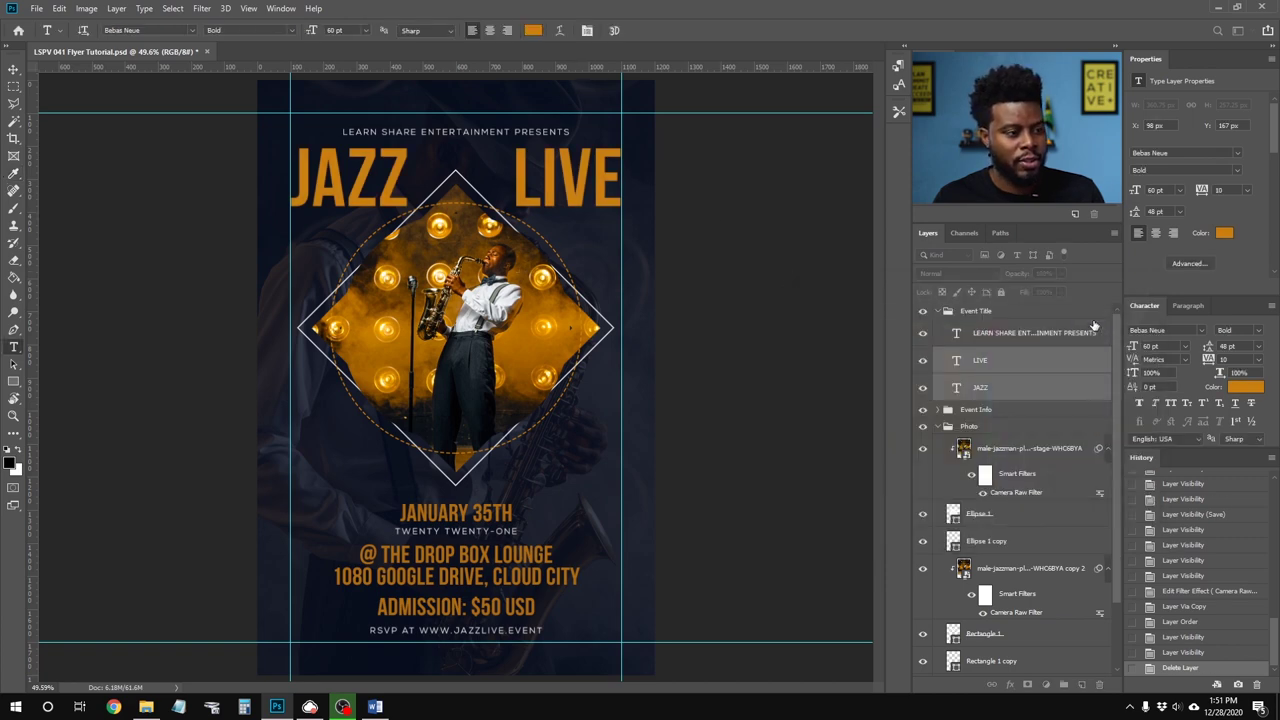
# Step: Expand Event Info and select the JANUARY 35TH and 1080 GOOGLE DRIVE, CLOUD CITY layers
pyautogui.click(938, 312)
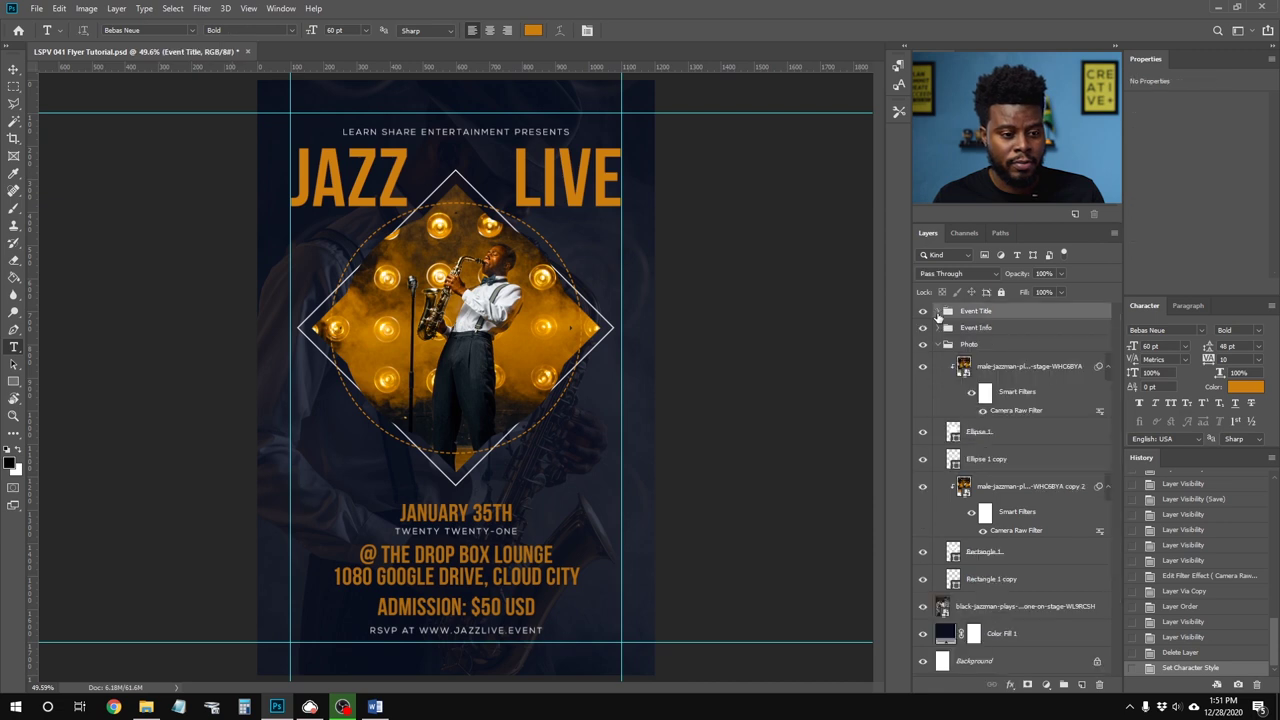
pyautogui.click(938, 329)
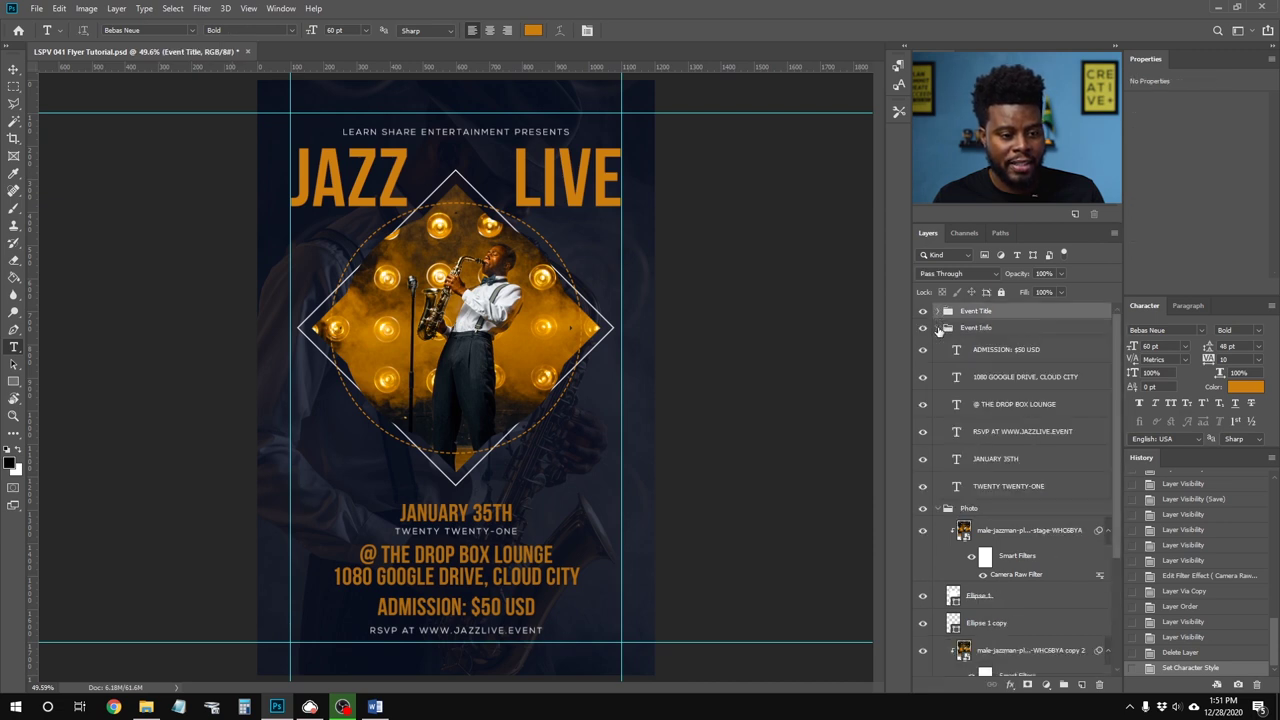
pyautogui.click(1002, 330)
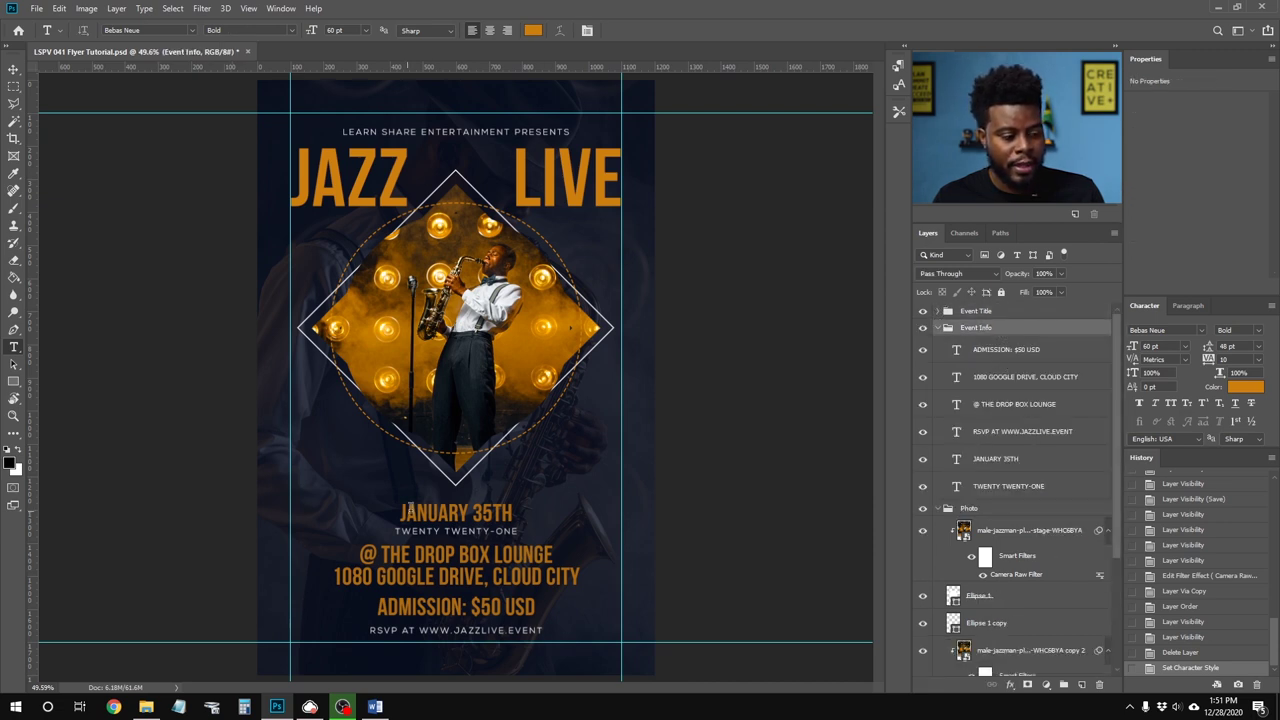
pyautogui.click(1006, 461)
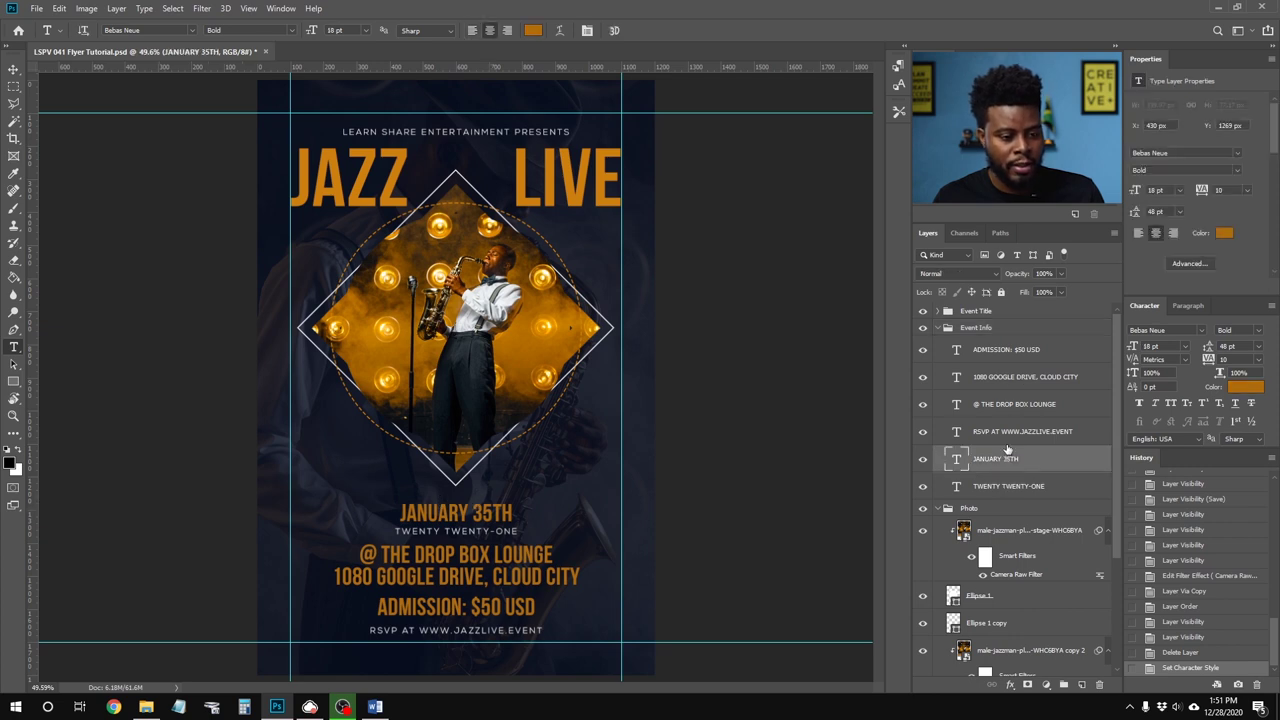
pyautogui.keyDown('ctrl'); pyautogui.click(1003, 386); pyautogui.keyUp('ctrl')
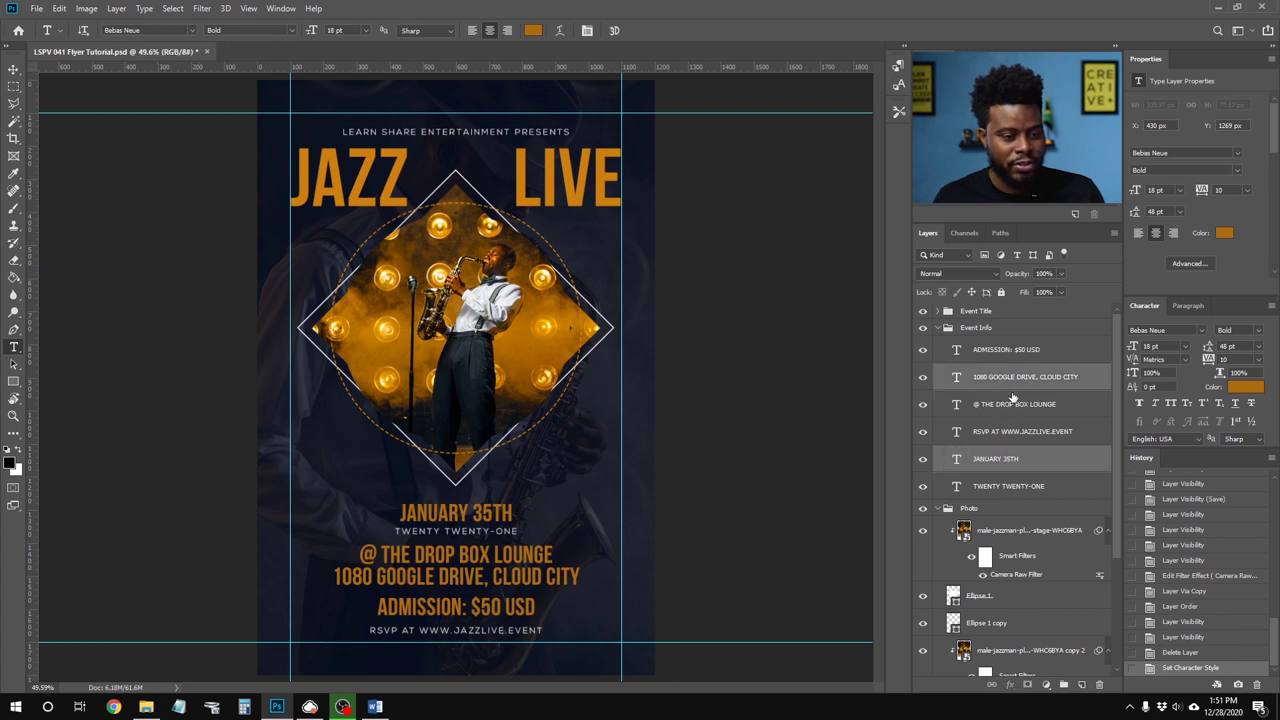
# Step: Add the venue and ADMISSION layers, then eyedrop the LIVE orange onto all selected event text
pyautogui.keyDown('ctrl'); pyautogui.click(1018, 406); pyautogui.keyUp('ctrl')
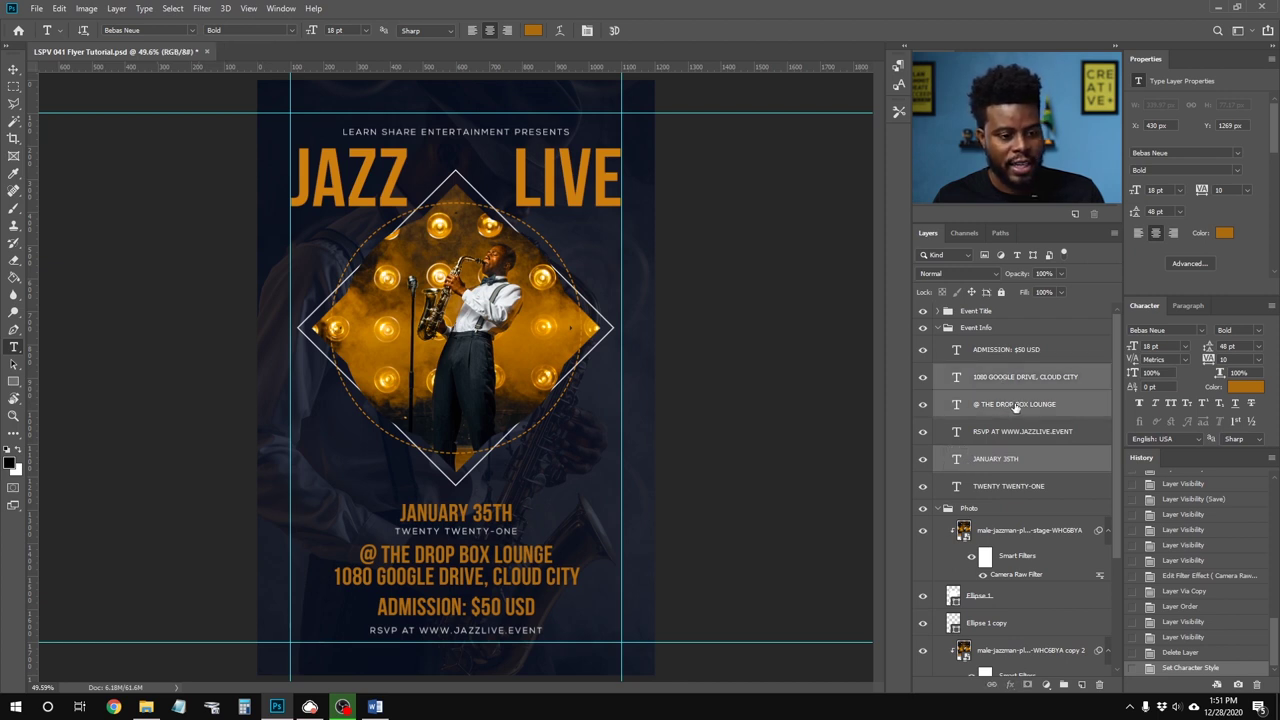
pyautogui.keyDown('ctrl'); pyautogui.click(999, 358); pyautogui.keyUp('ctrl')
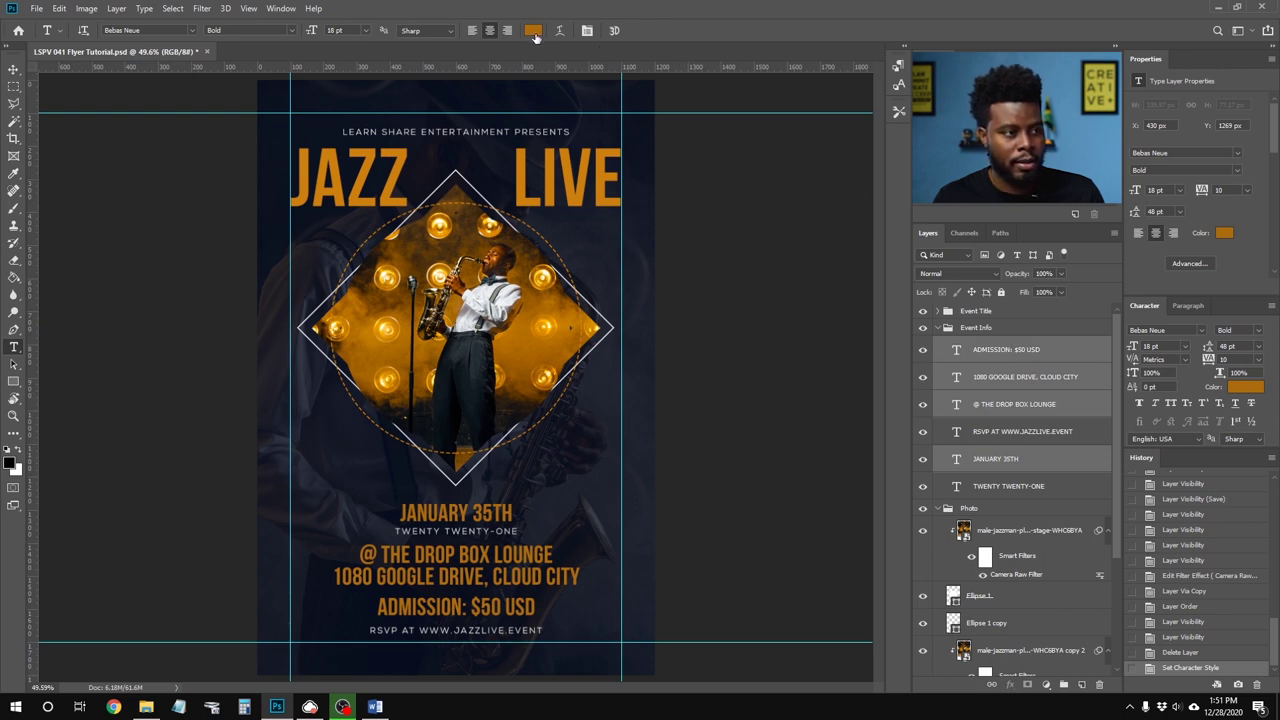
pyautogui.click(533, 30)
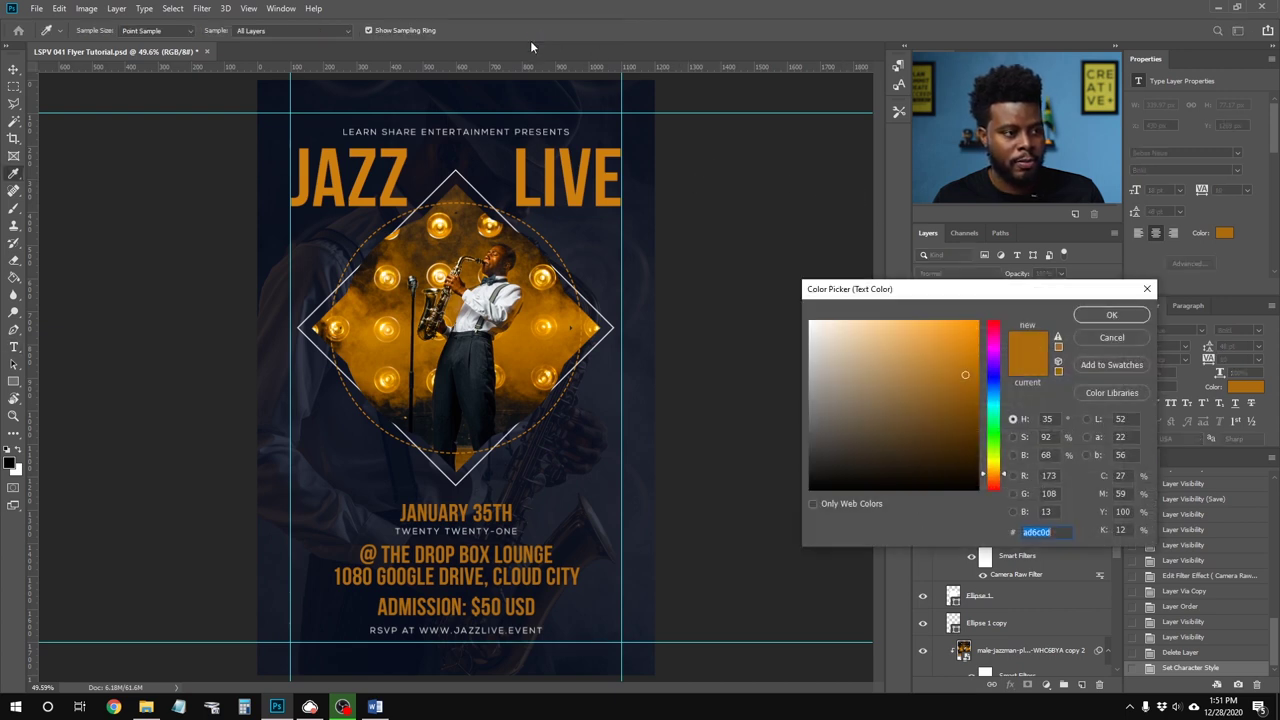
pyautogui.click(523, 176)
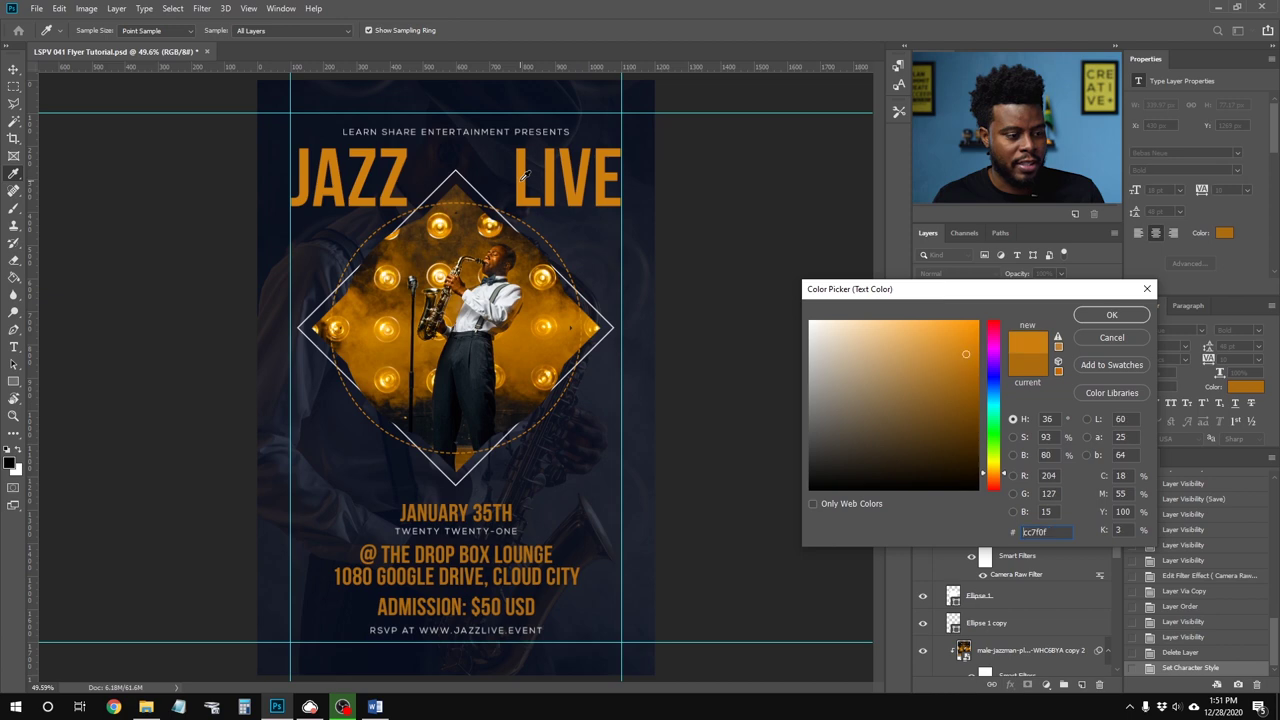
pyautogui.click(1104, 316)
pyautogui.click(937, 328)
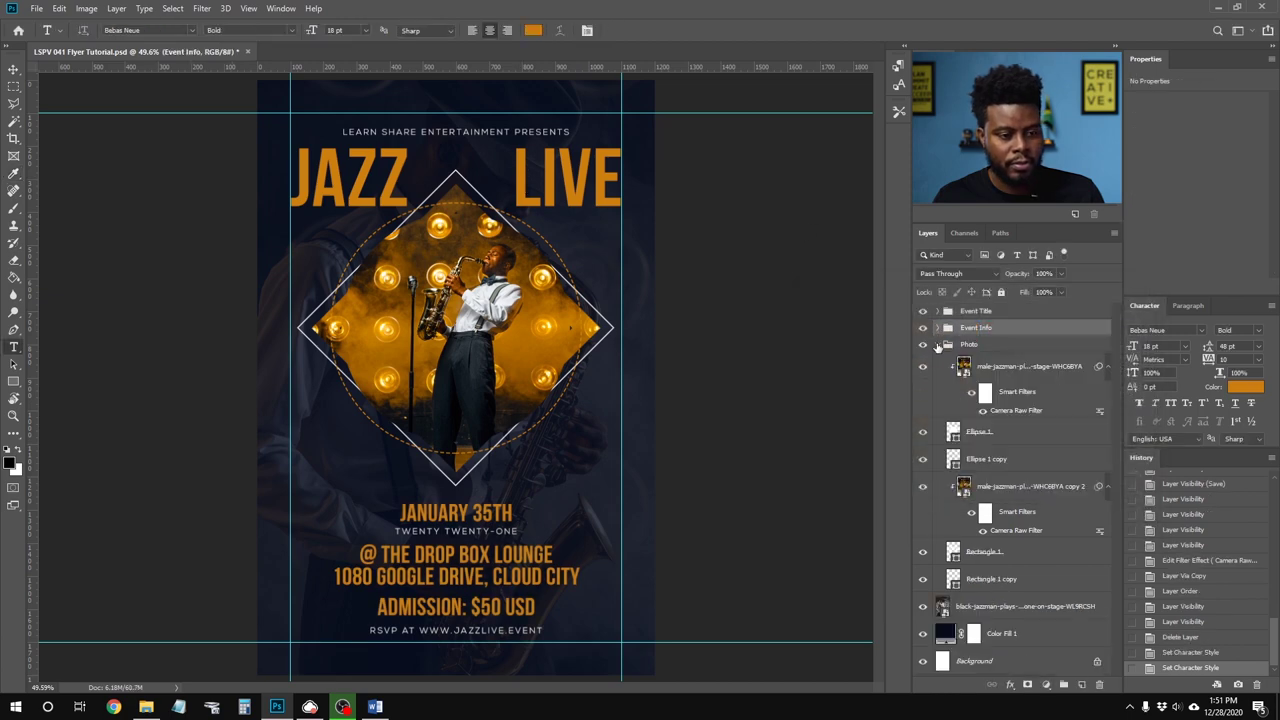
# Step: Select the Background layer, save the flyer, and bring up Save As
pyautogui.click(949, 419)
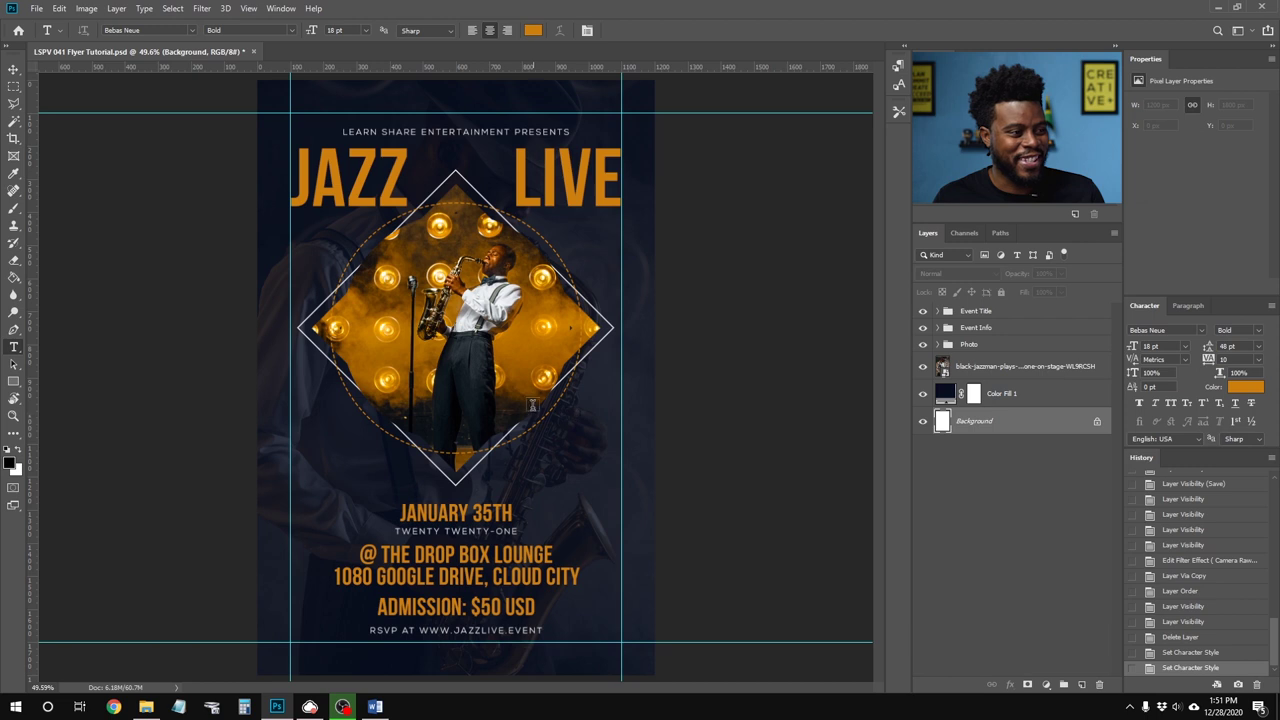
pyautogui.press('v')
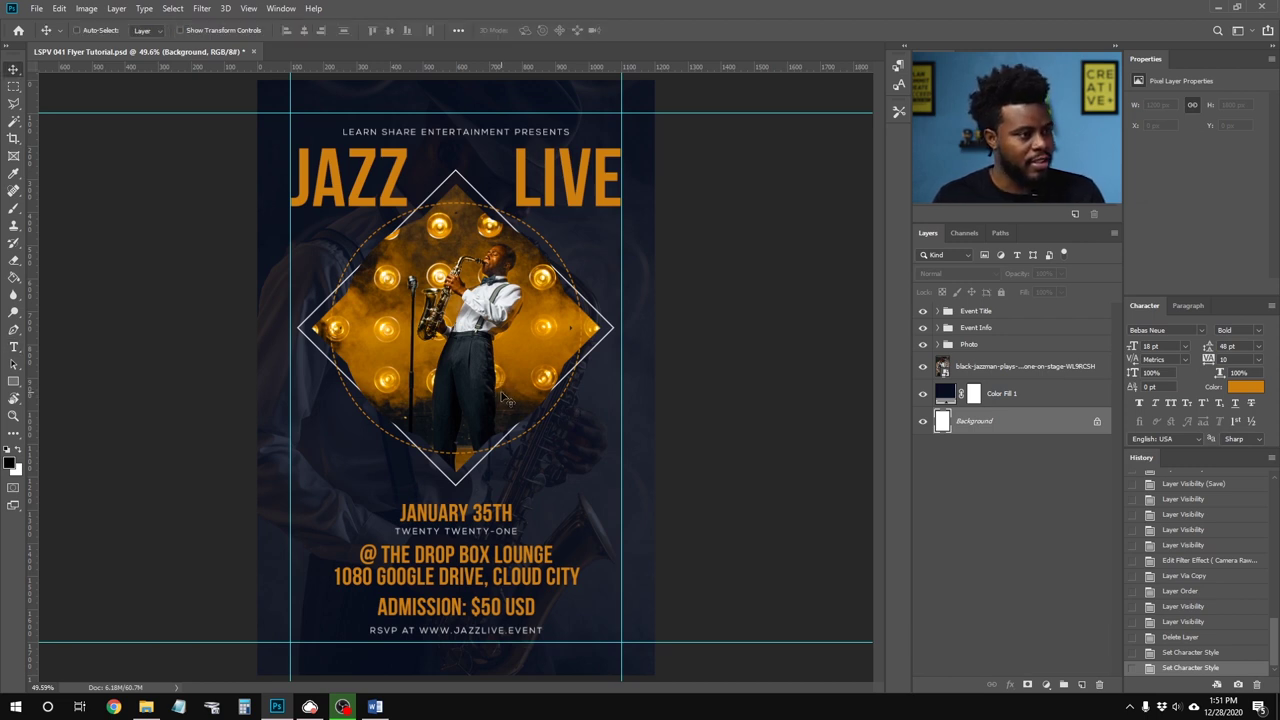
pyautogui.press('ctrl')
pyautogui.hotkey('ctrl', 's')
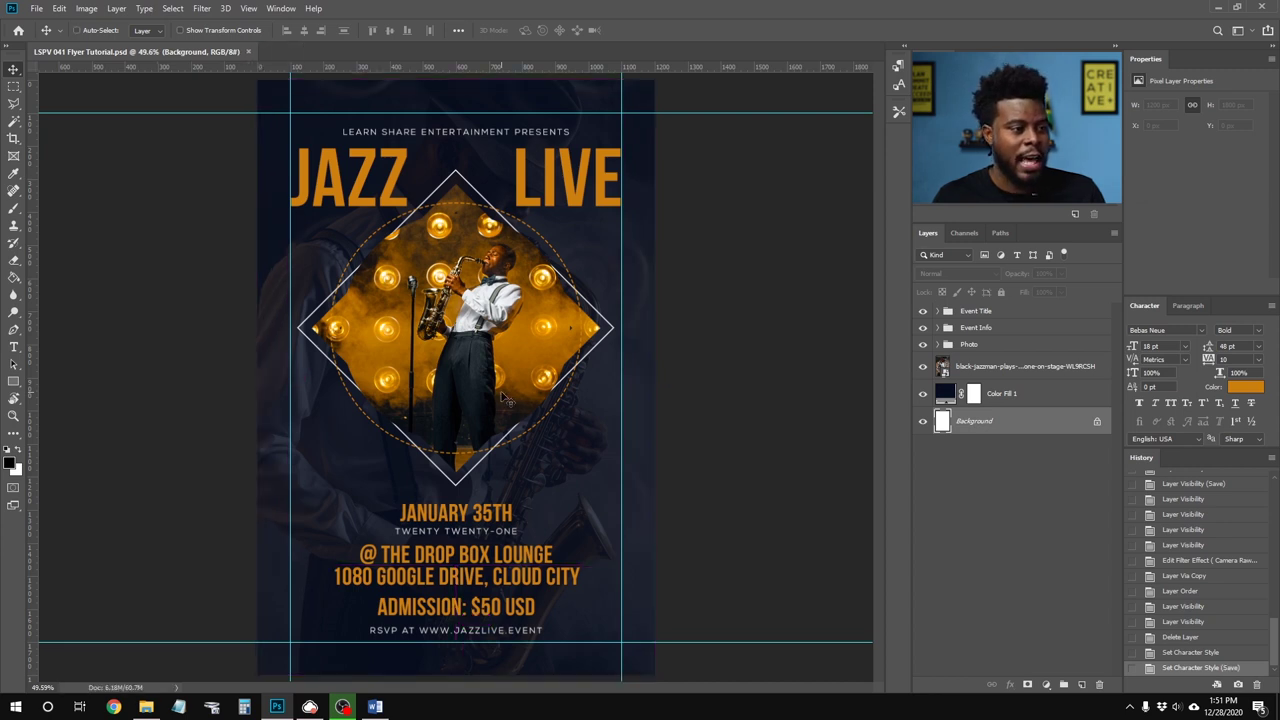
pyautogui.press('ctrl')
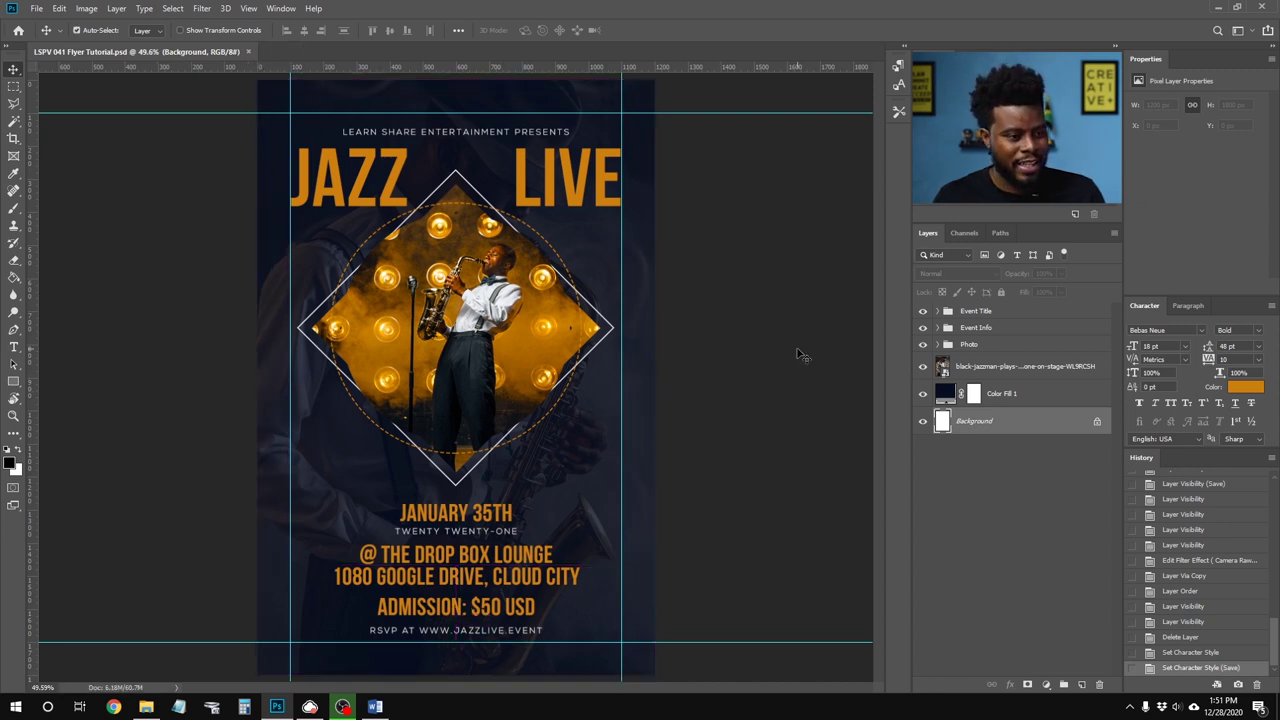
pyautogui.hotkey('ctrl', 'shift', 's')
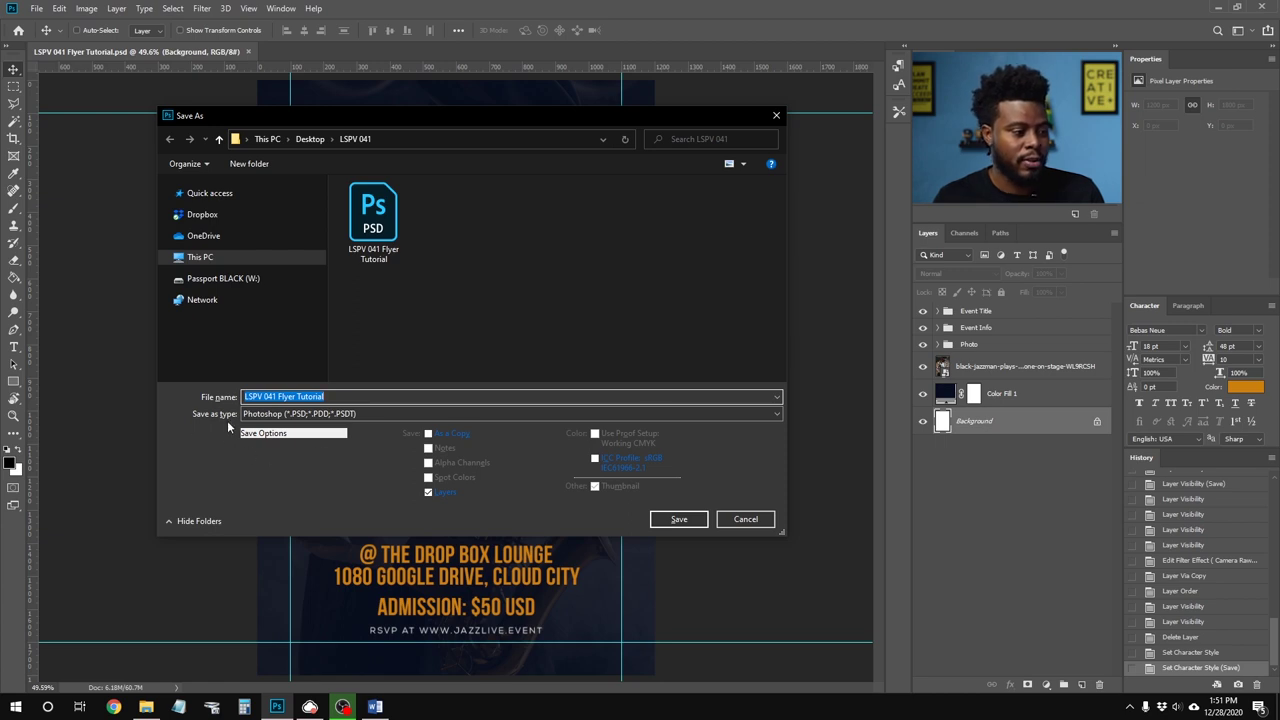
# Step: Save a JPEG copy named 'LSPV 041 Flyer Tutorial' at Quality 12 Maximum
pyautogui.click(370, 415)
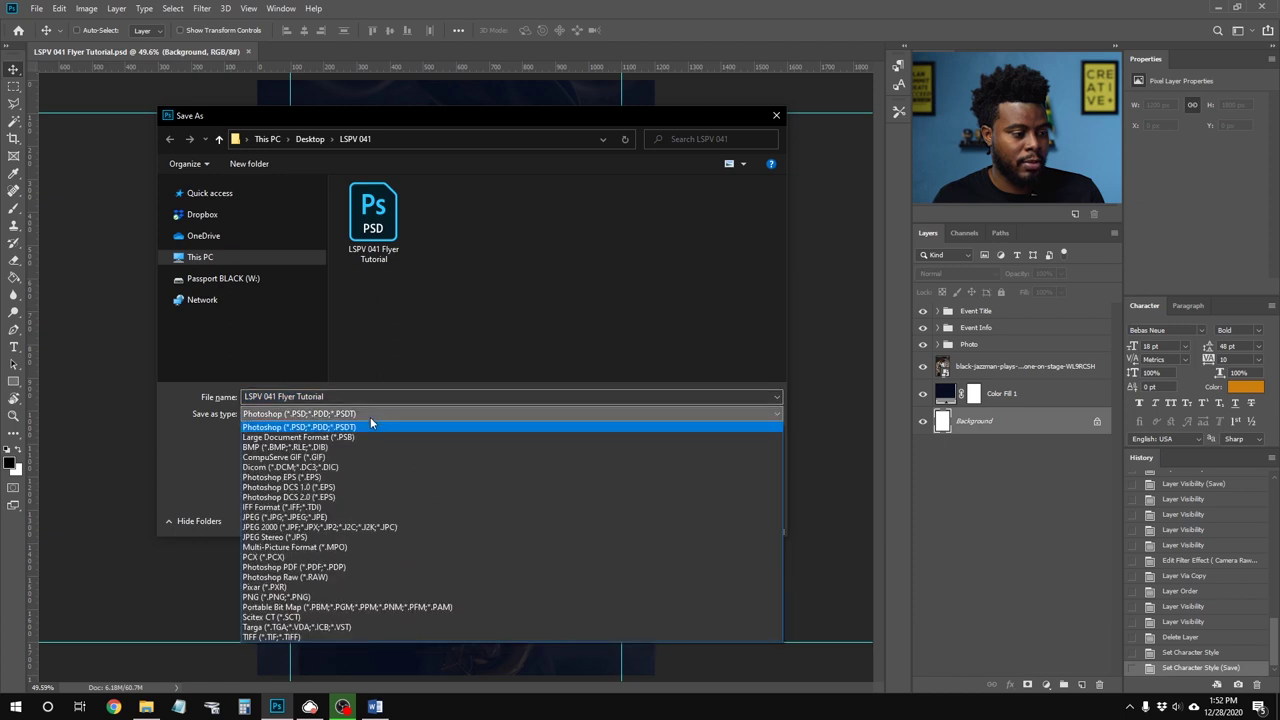
pyautogui.click(353, 517)
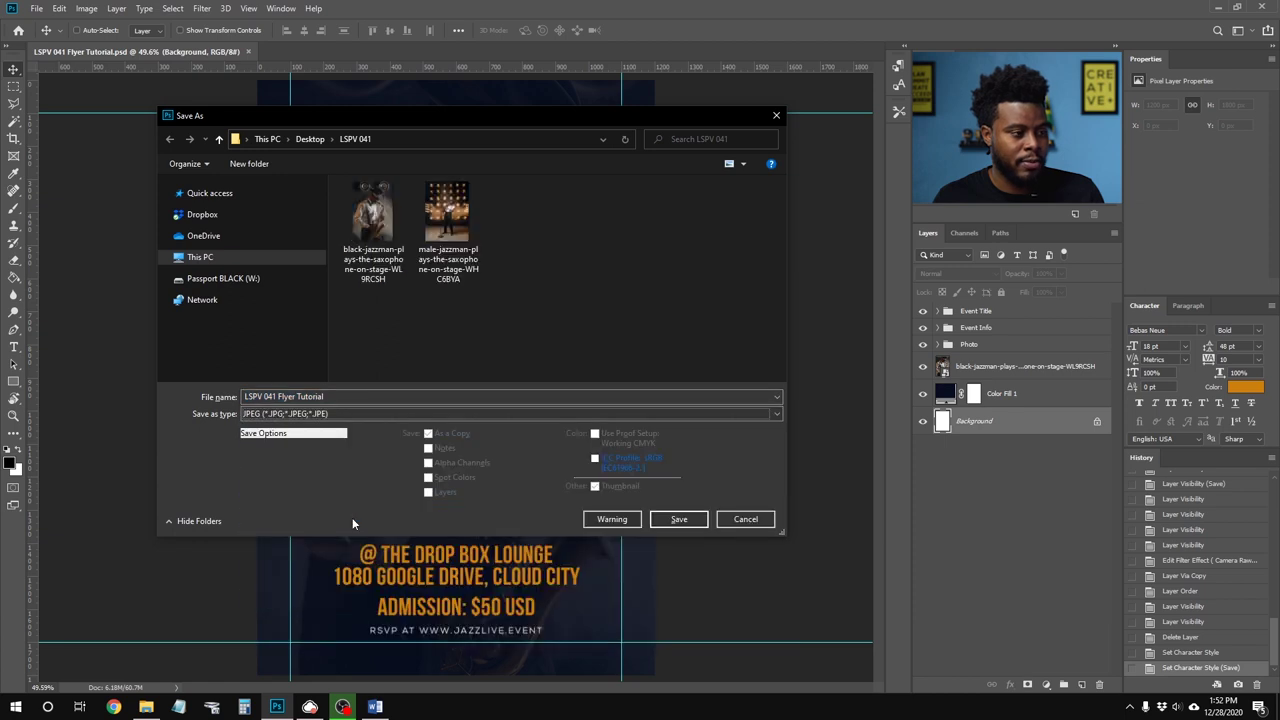
pyautogui.click(690, 526)
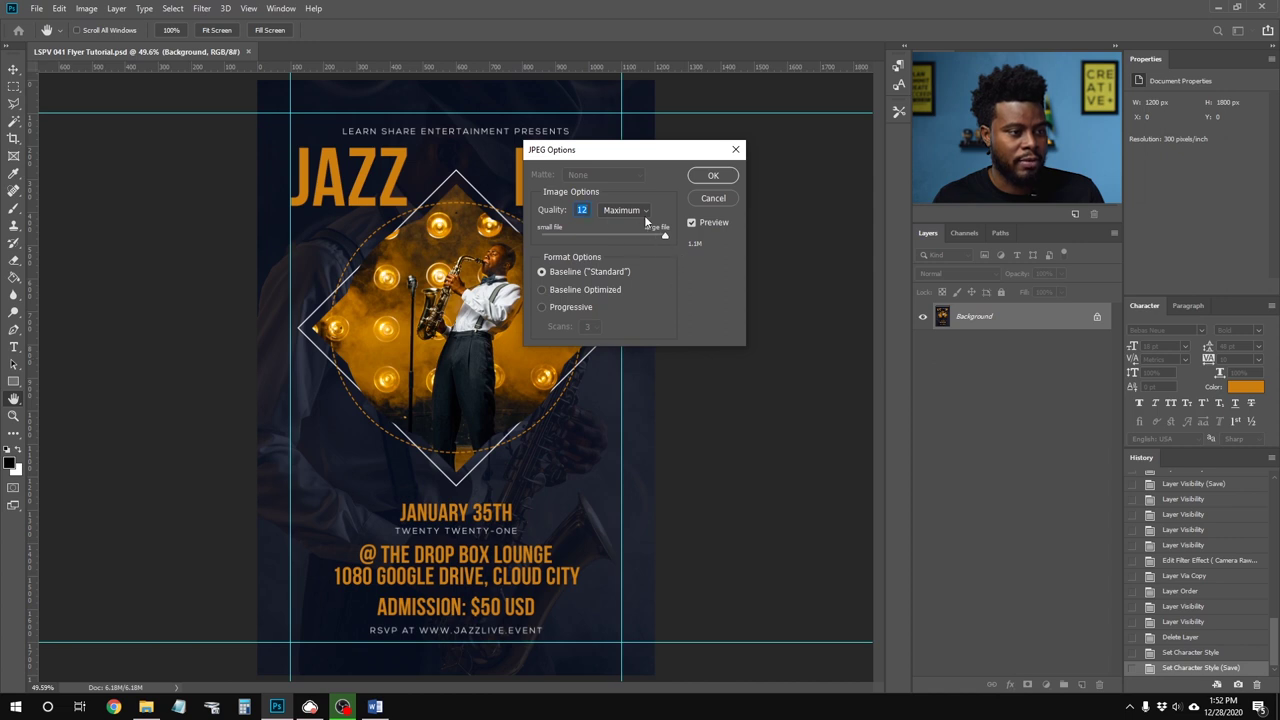
pyautogui.click(713, 177)
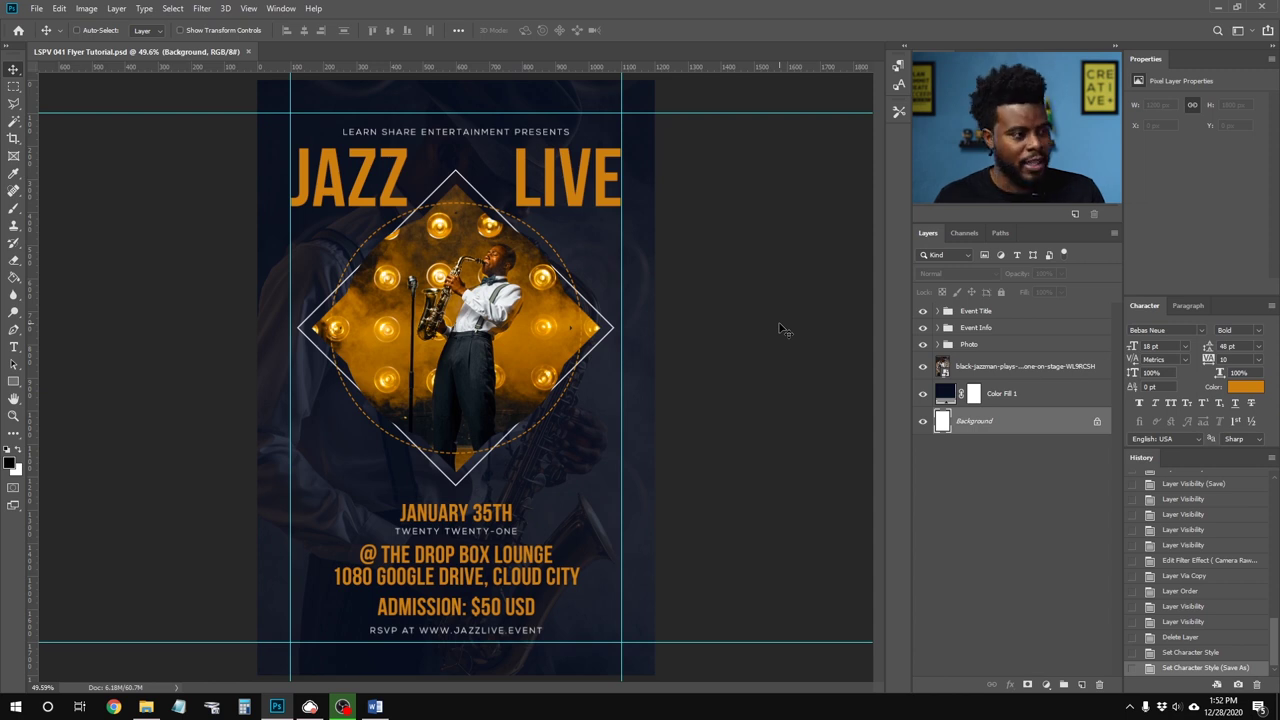
# Step: Draw a rectangle between the guides across the flyer as a 1000 × 1600 px border
pyautogui.click(985, 369)
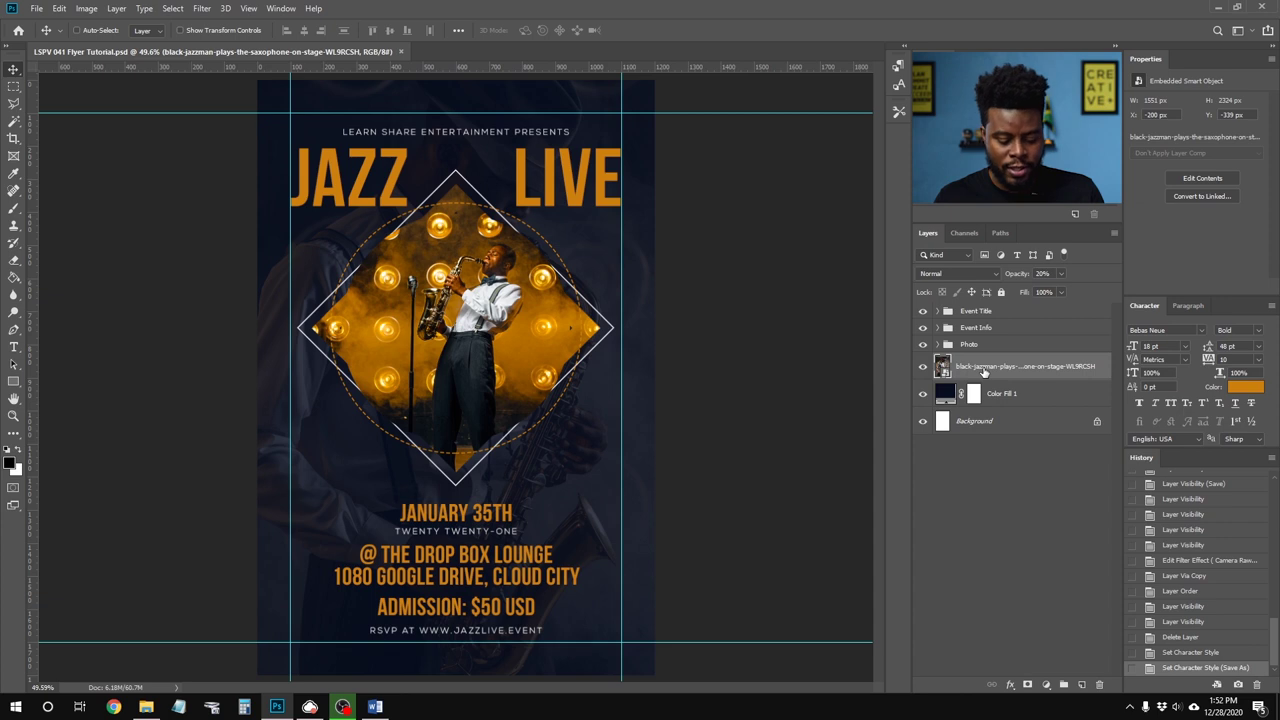
pyautogui.press('u')
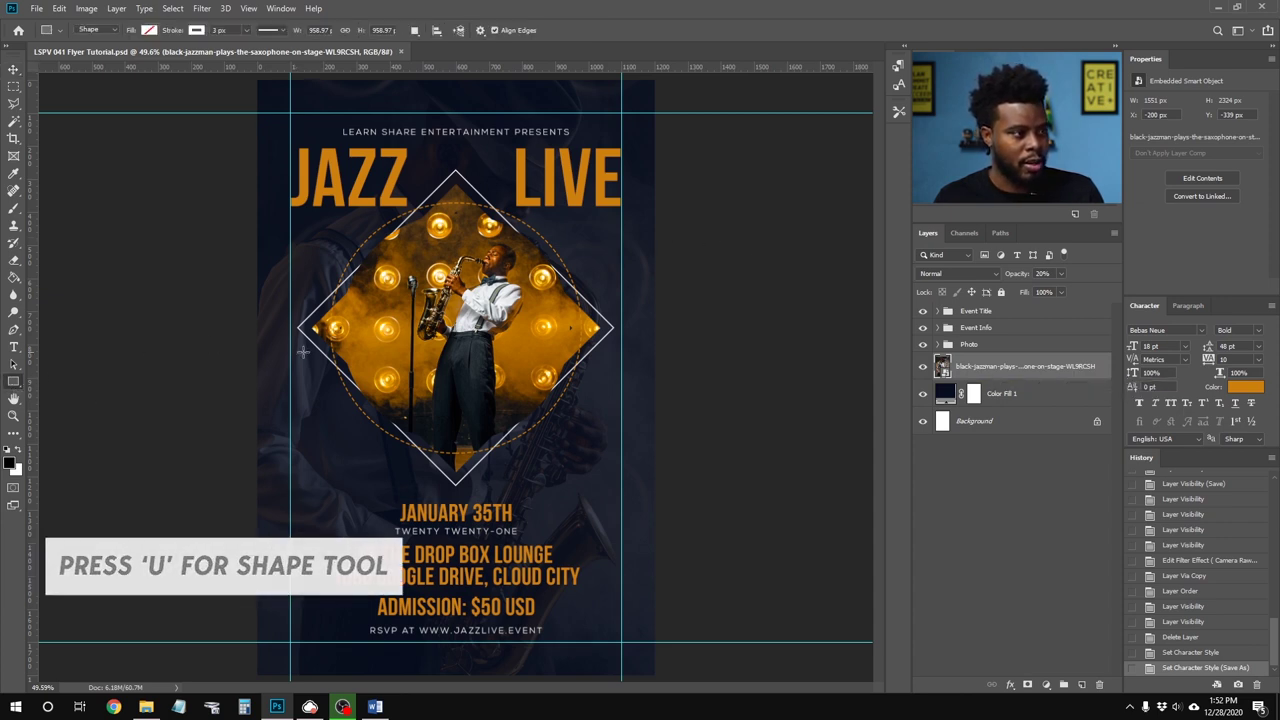
pyautogui.moveTo(290, 112); pyautogui.dragTo(619, 645)
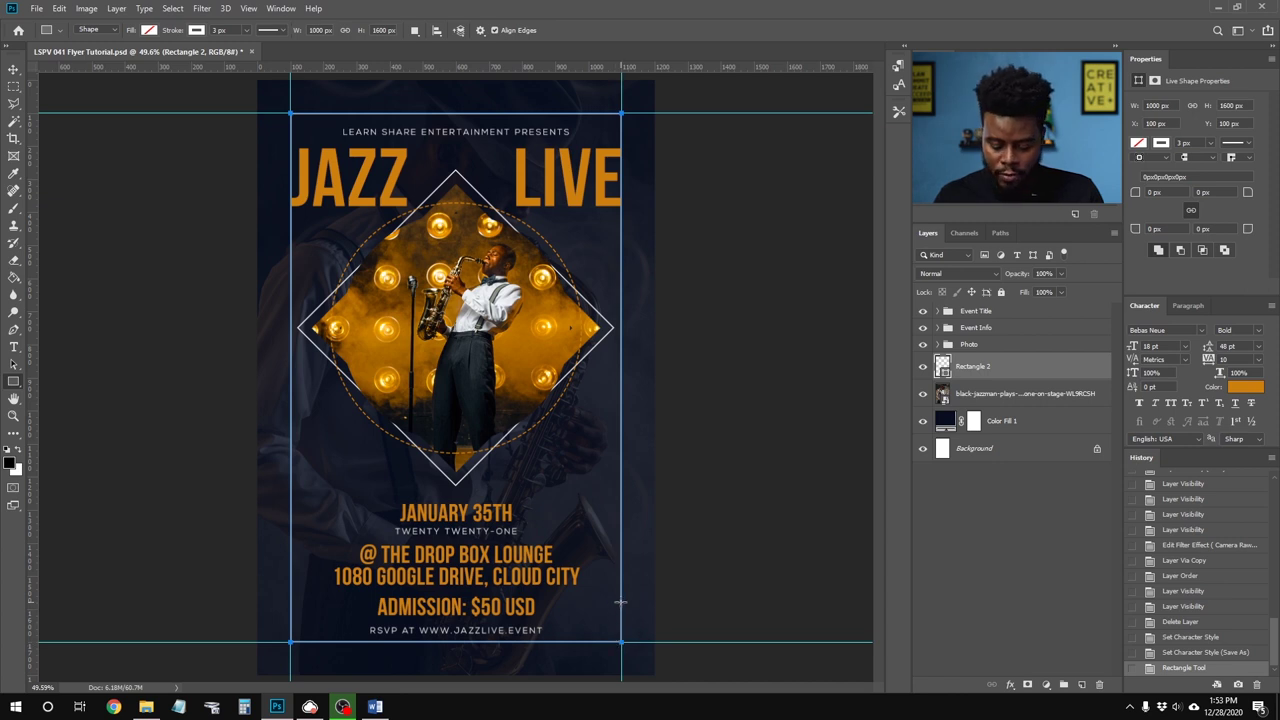
# Step: Hide the guides and select the saxophonist photo layer
pyautogui.hotkey('ctrl', ';')
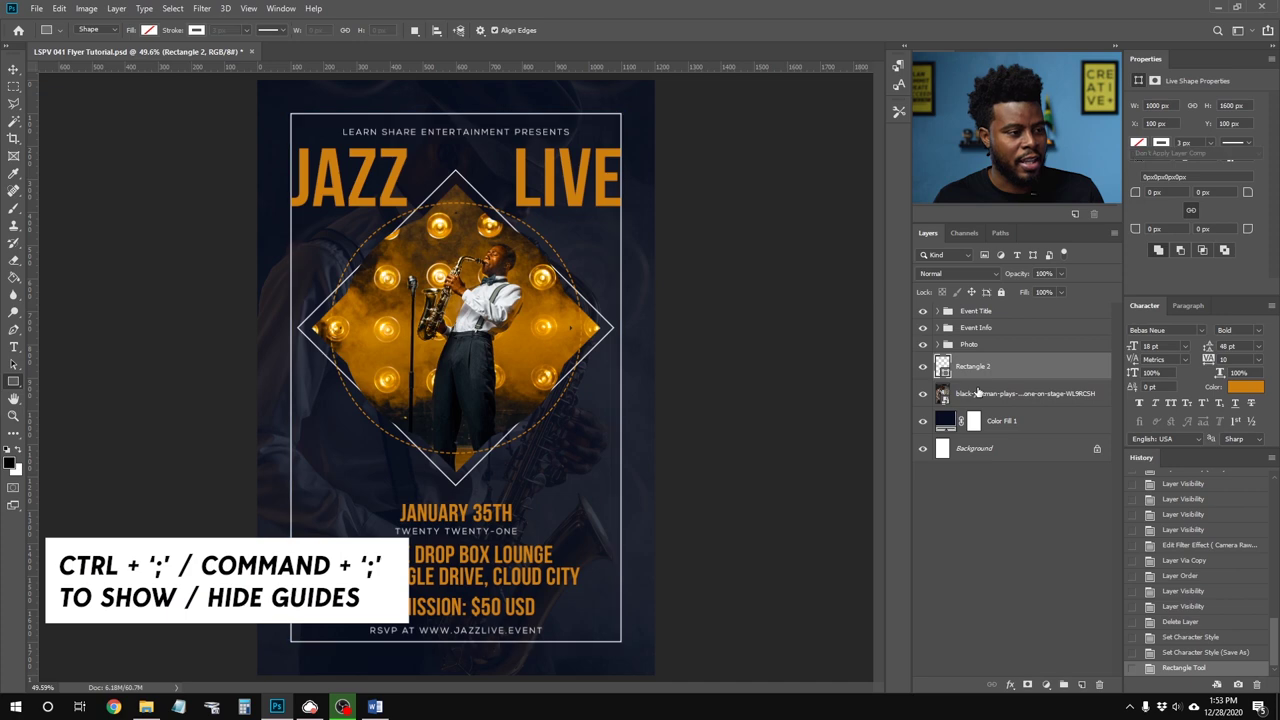
pyautogui.click(985, 393)
pyautogui.press('t')
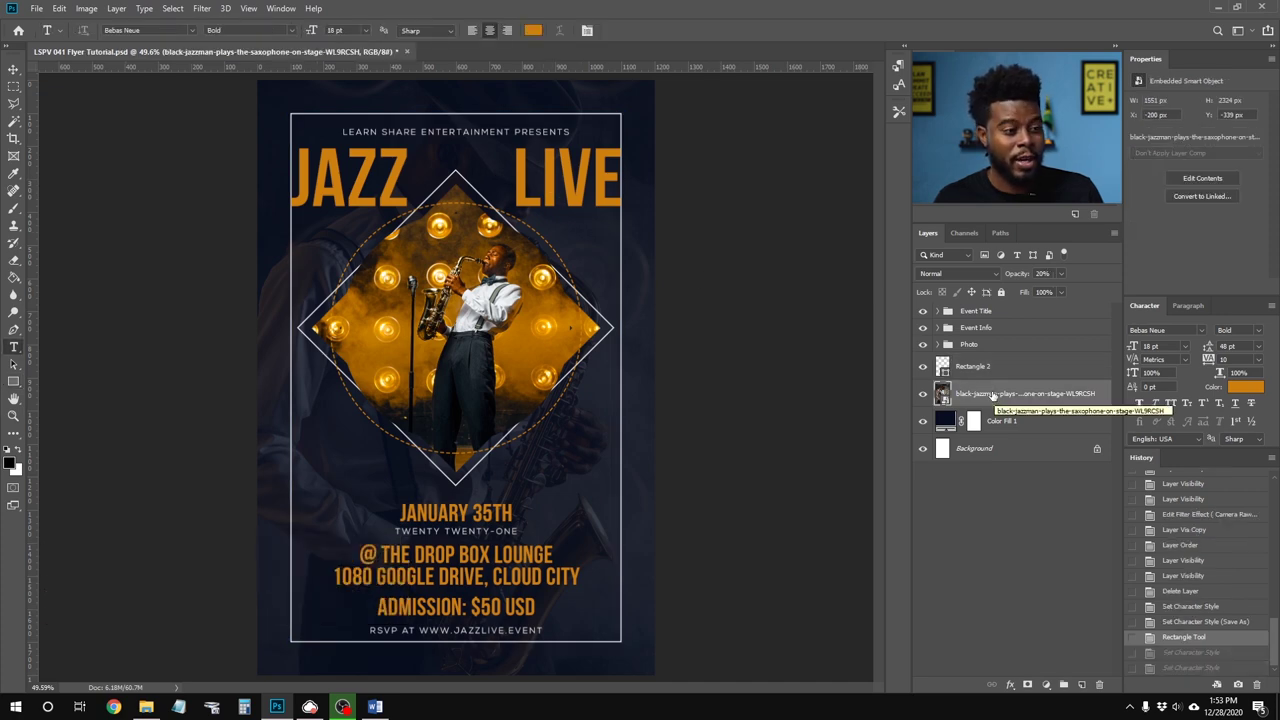
# Step: Set the JAZZ and LIVE title layers to 52 pt
pyautogui.press('v')
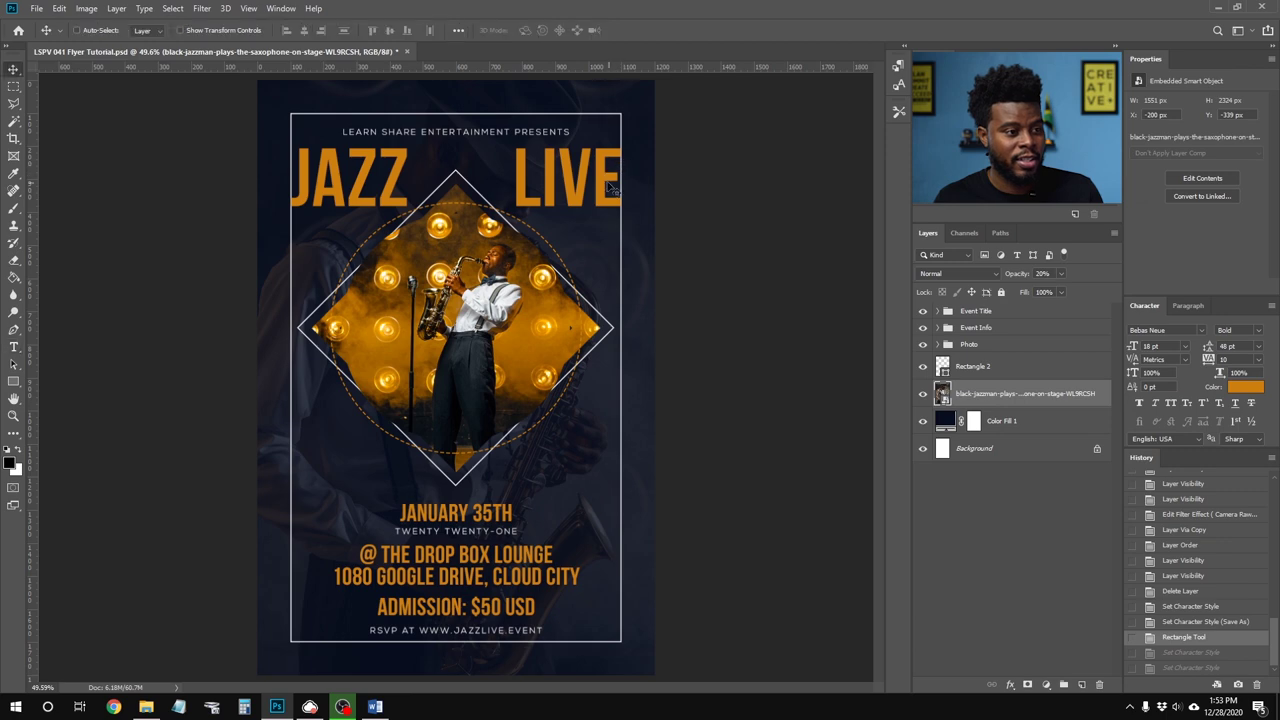
pyautogui.click(937, 311)
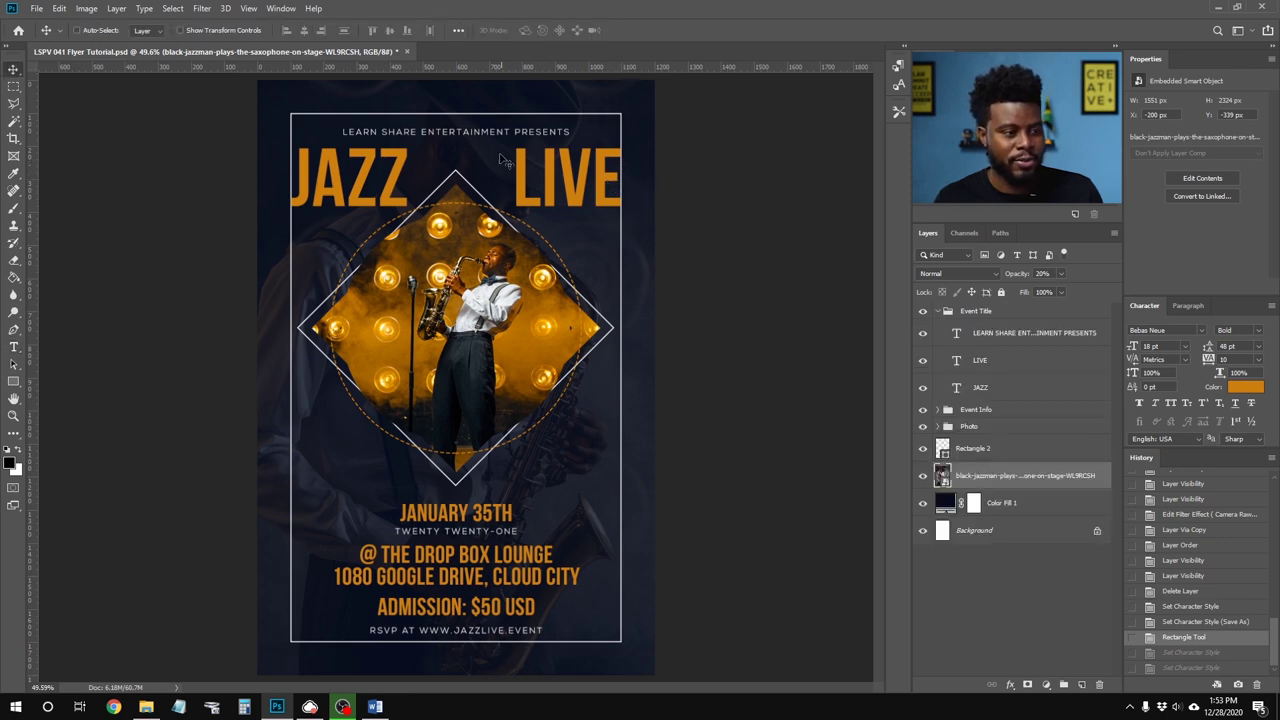
pyautogui.scroll(3, 470, 158)
pyautogui.scroll(1, 830, 375)
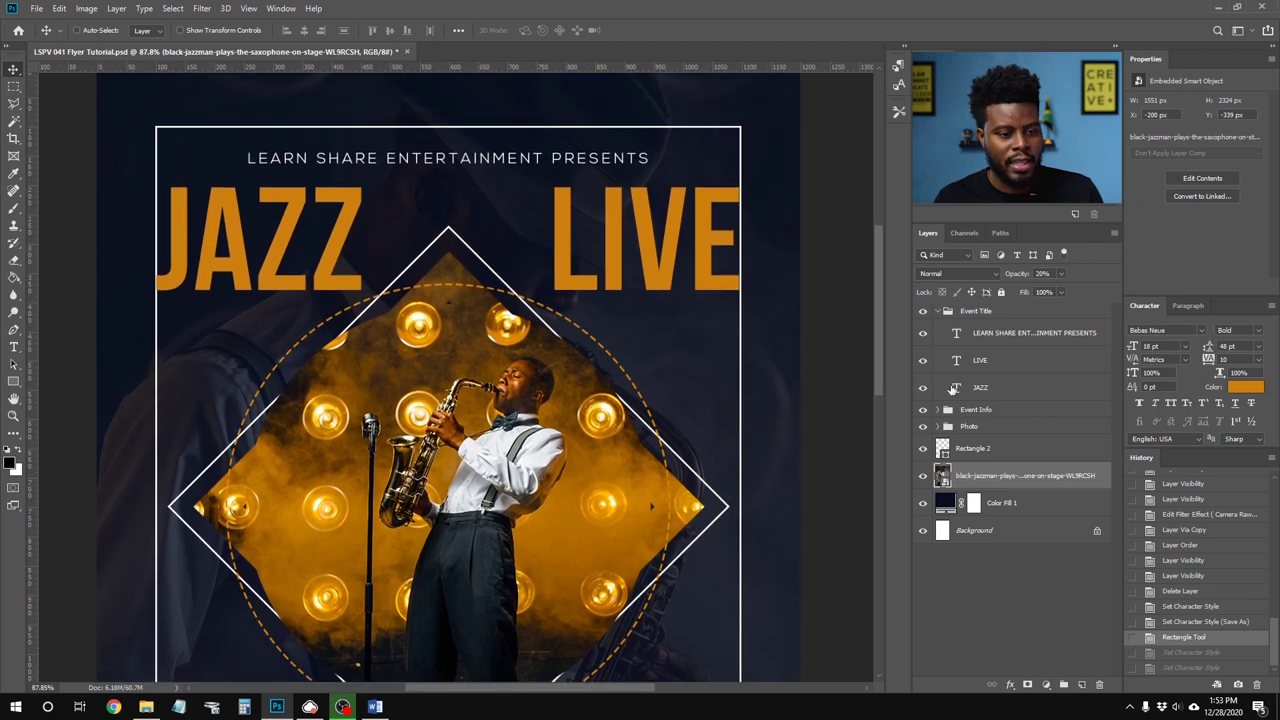
pyautogui.click(1003, 391)
pyautogui.keyDown('shift'); pyautogui.click(1005, 366); pyautogui.keyUp('shift')
pyautogui.click(1184, 346)
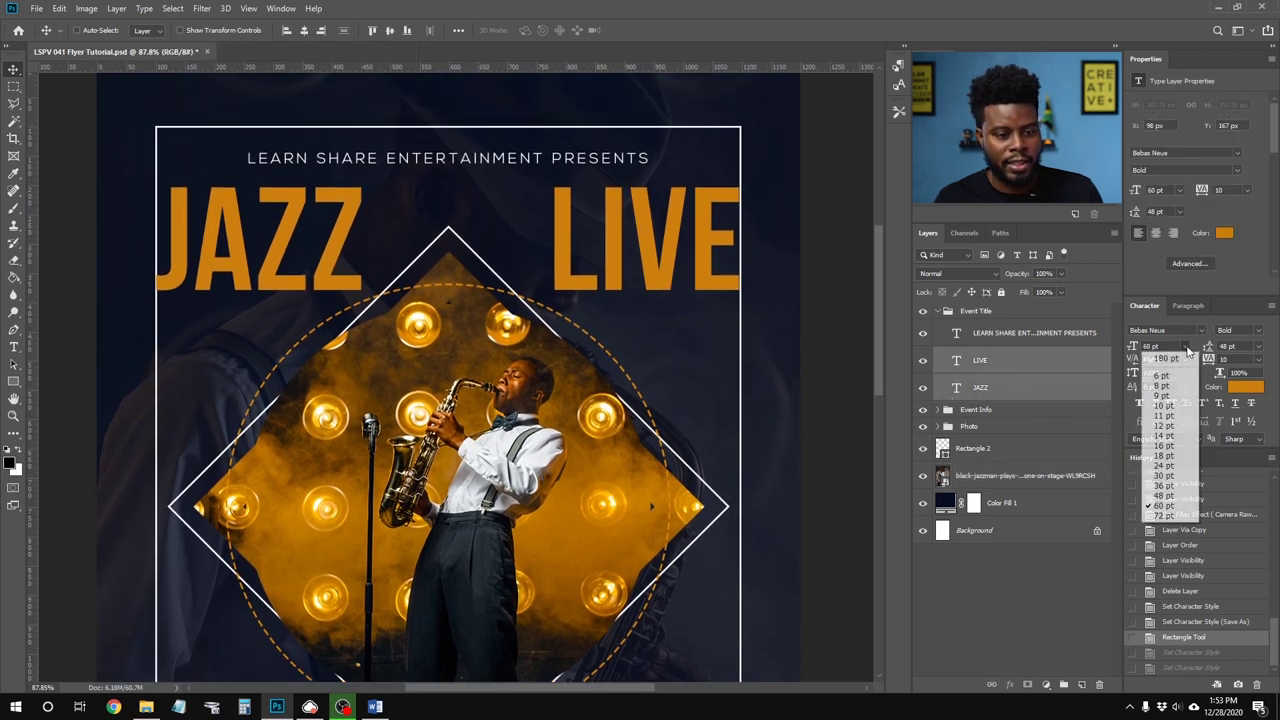
pyautogui.click(1164, 495)
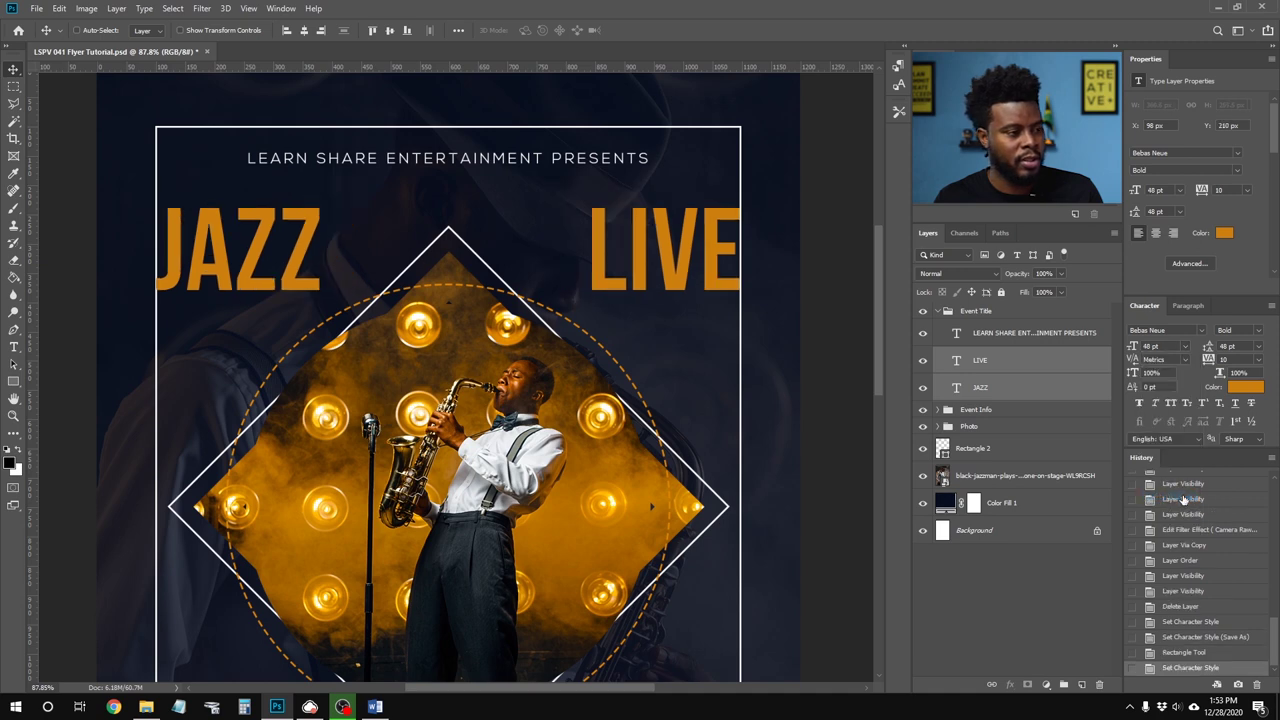
pyautogui.click(1015, 371)
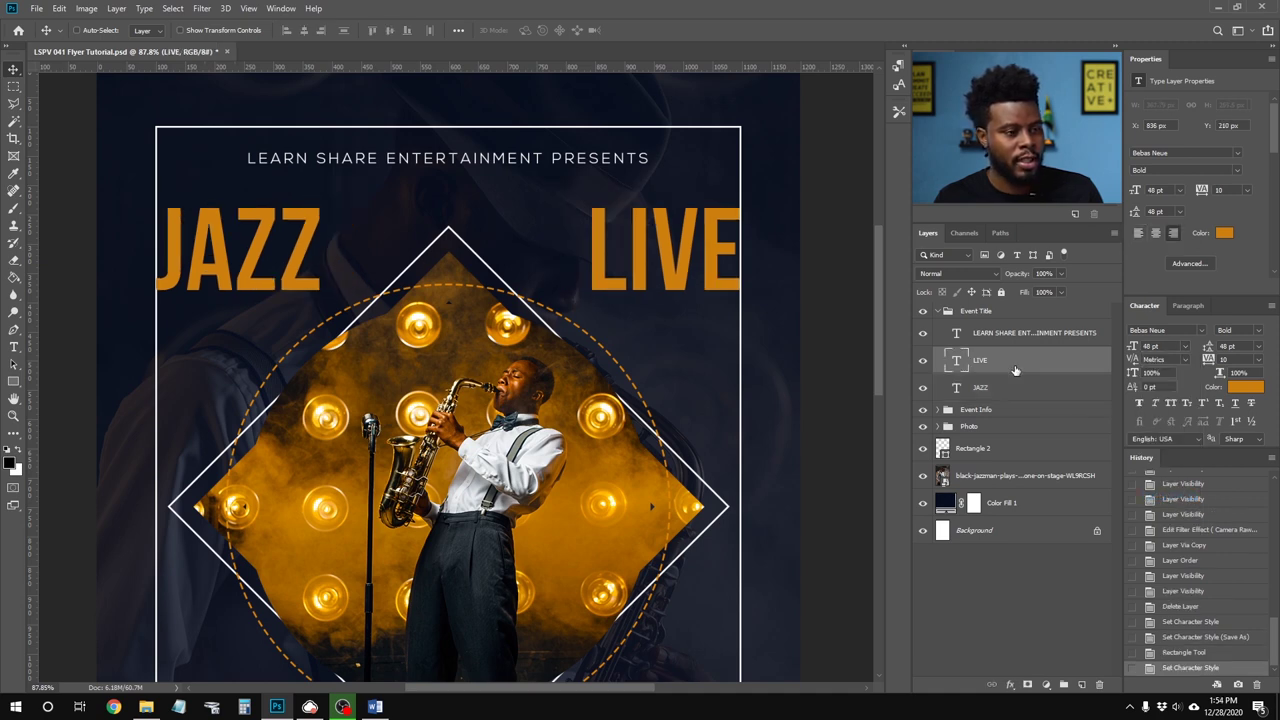
pyautogui.keyDown('shift'); pyautogui.click(1027, 396); pyautogui.keyUp('shift')
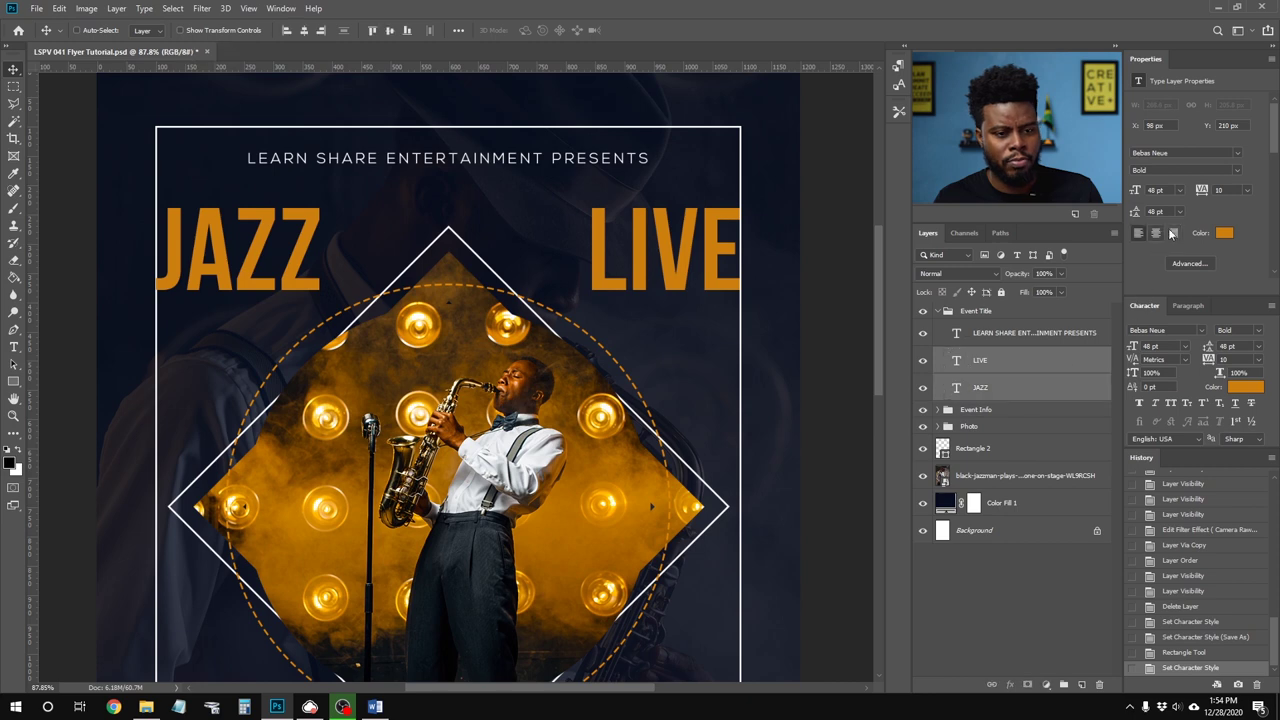
pyautogui.press('Up')
pyautogui.press('Up')
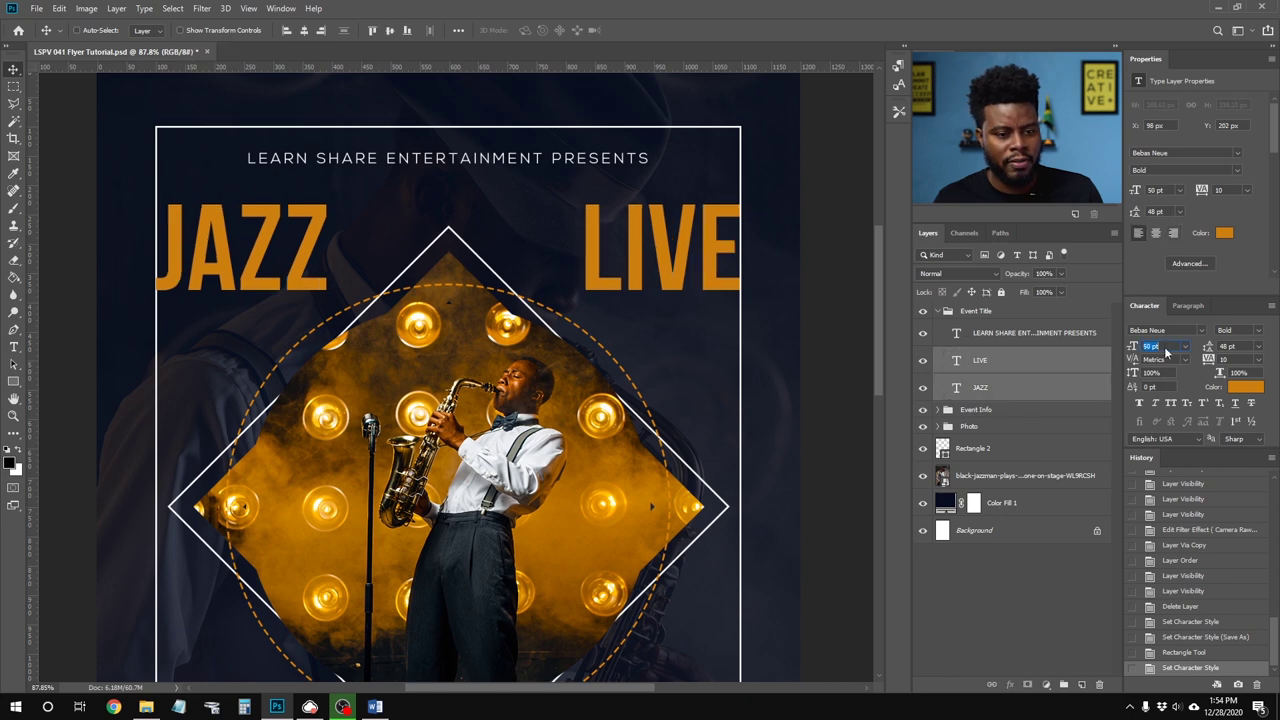
pyautogui.press('Up')
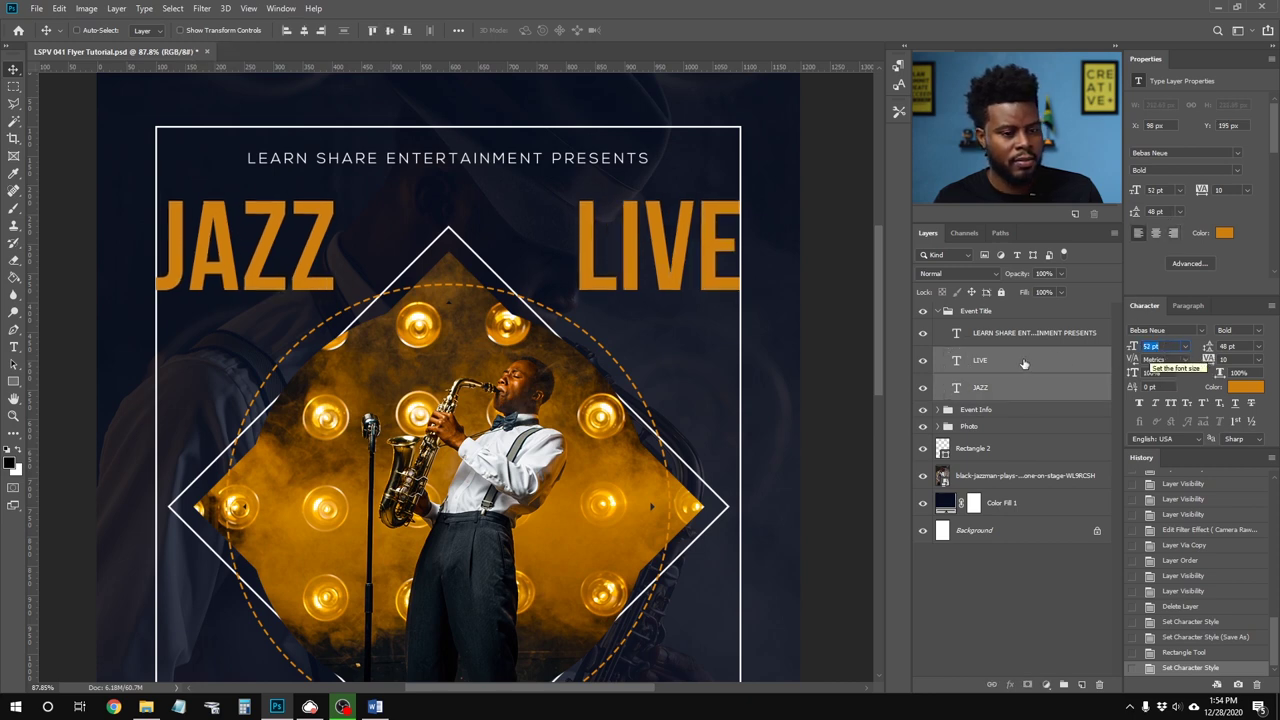
pyautogui.press('Return')
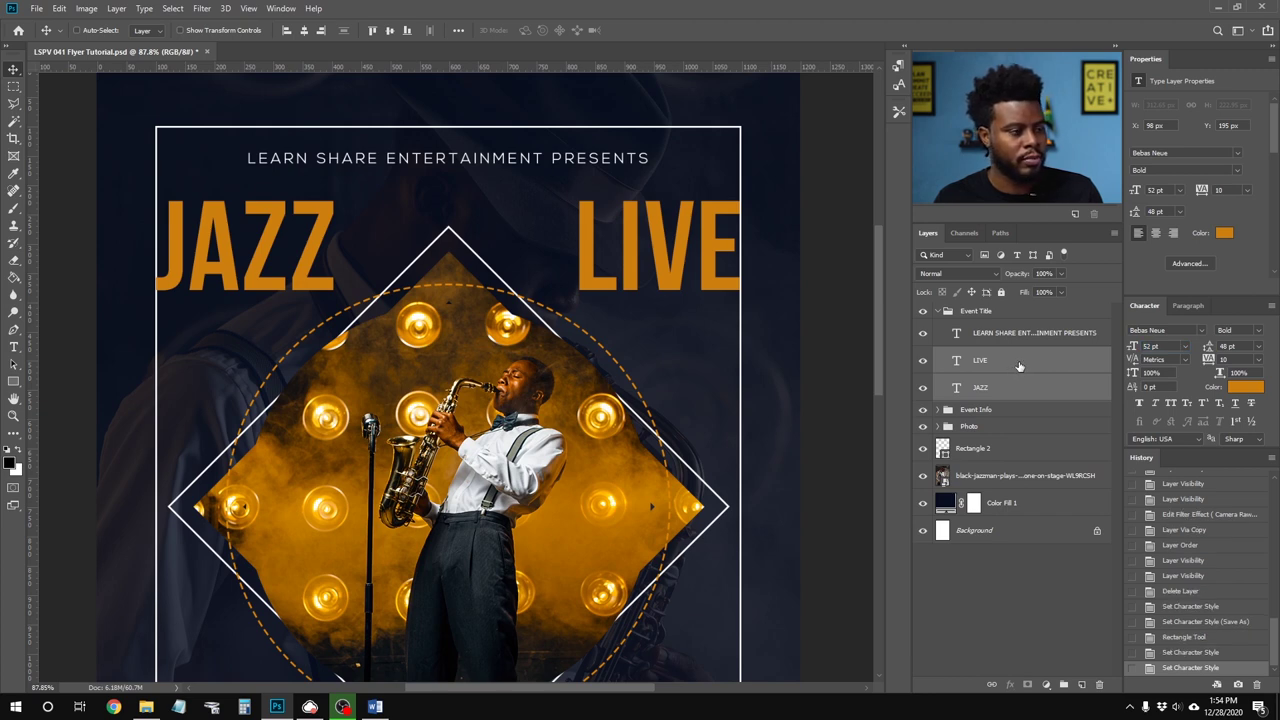
# Step: Nudge LIVE left and up, and JAZZ right and up, toward the centre
pyautogui.click(1019, 366)
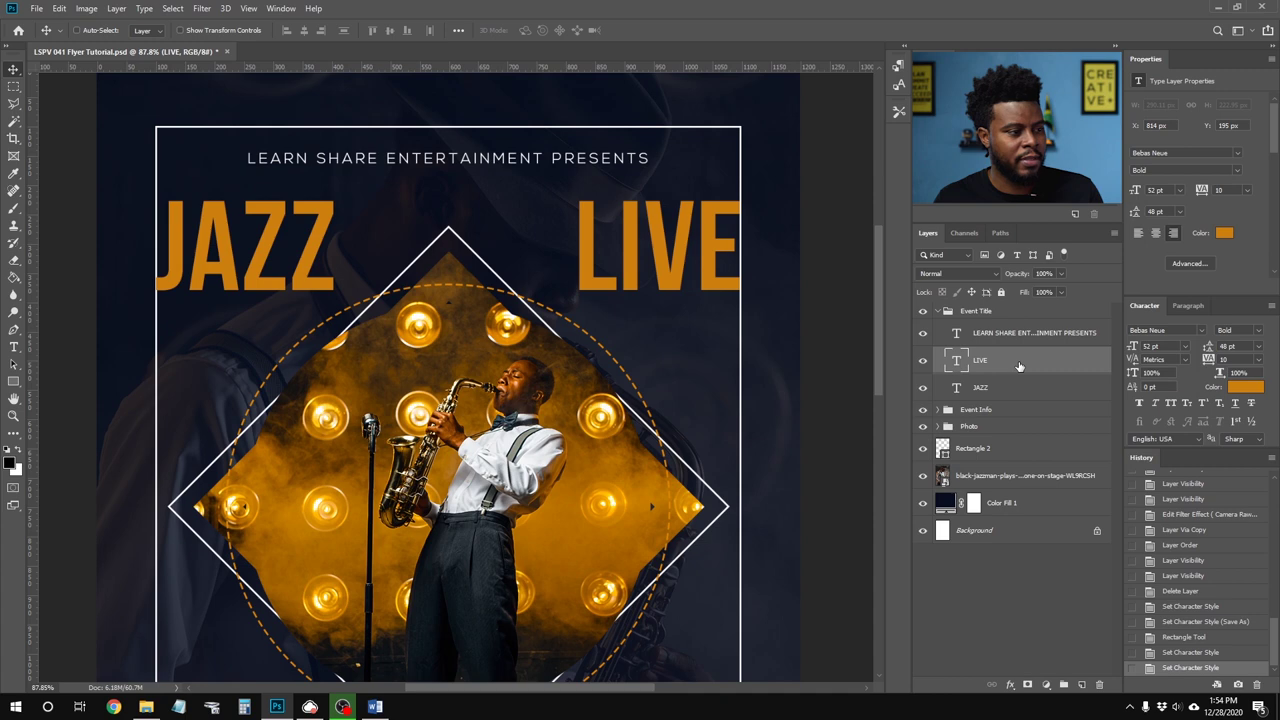
pyautogui.click(1006, 386)
pyautogui.click(1011, 369)
pyautogui.hotkey('shift', 'Left')
pyautogui.hotkey('shift', 'Left')
pyautogui.hotkey('shift', 'Left')
pyautogui.hotkey('shift', 'Left')
pyautogui.hotkey('shift', 'Left')
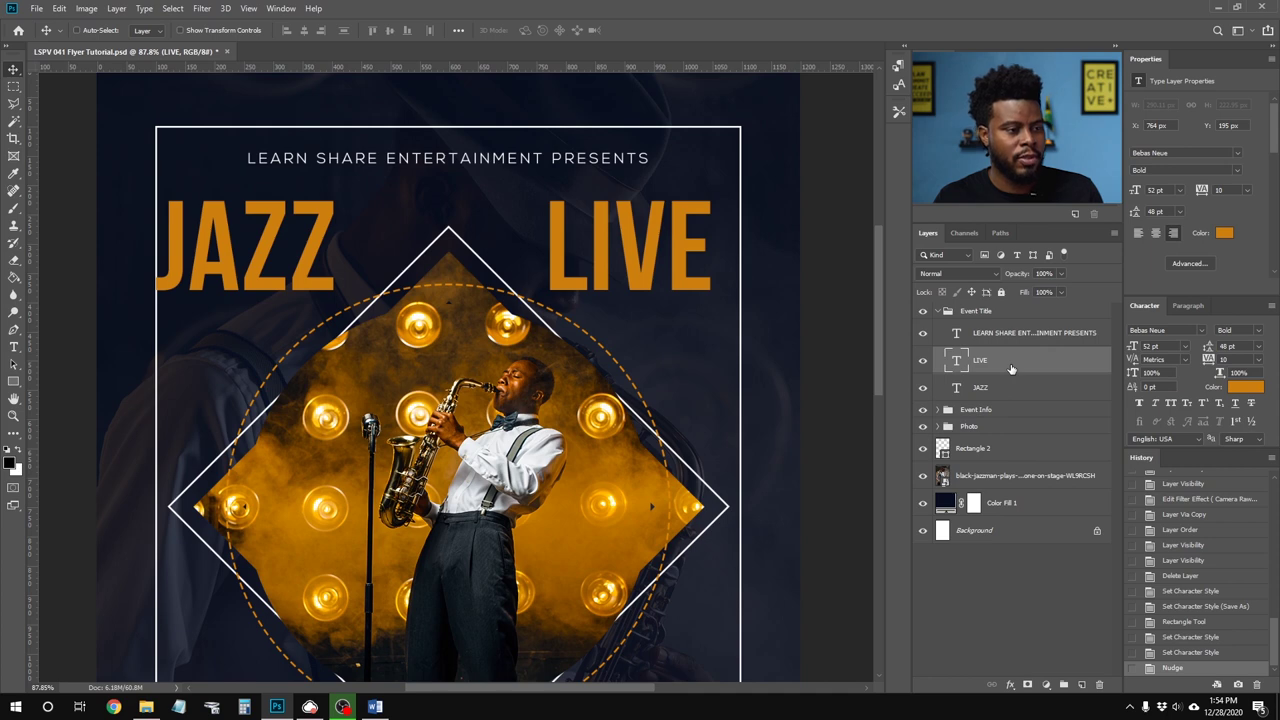
pyautogui.hotkey('shift', 'Up')
pyautogui.hotkey('shift', 'Up')
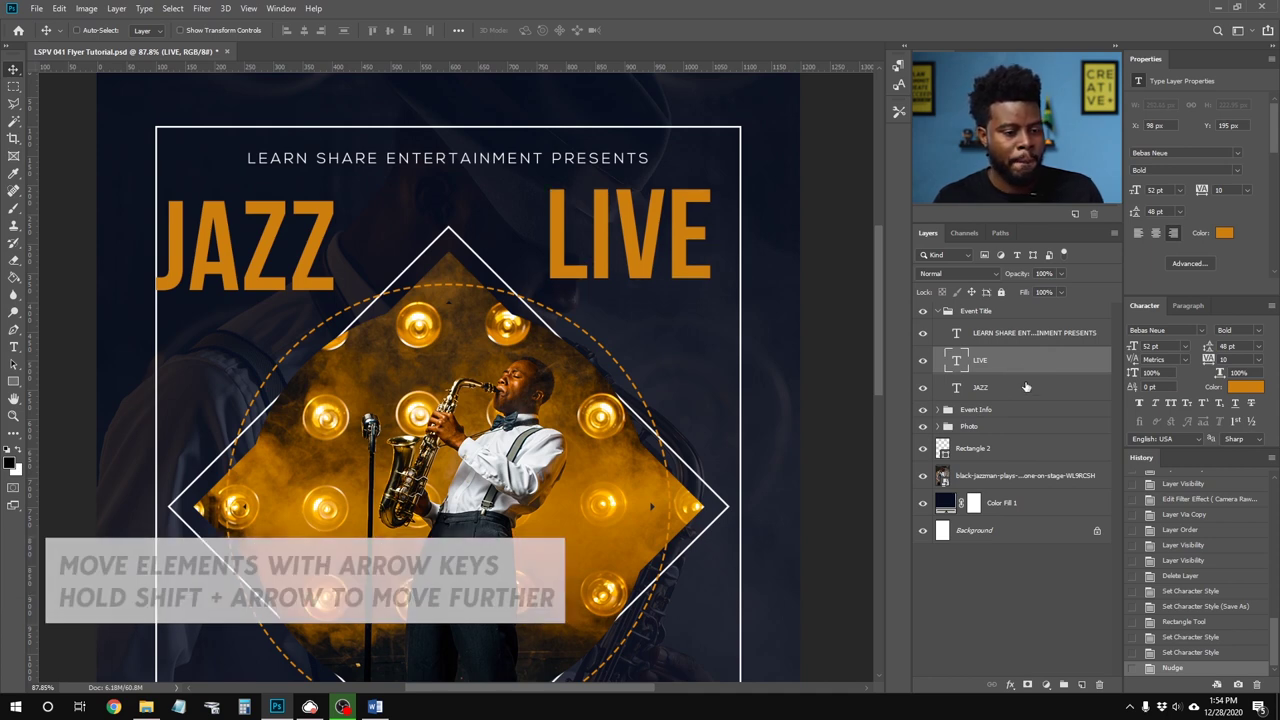
pyautogui.click(1025, 387)
pyautogui.hotkey('shift', 'Right')
pyautogui.hotkey('shift', 'Right')
pyautogui.hotkey('shift', 'Right')
pyautogui.hotkey('shift', 'Right')
pyautogui.hotkey('shift', 'Right')
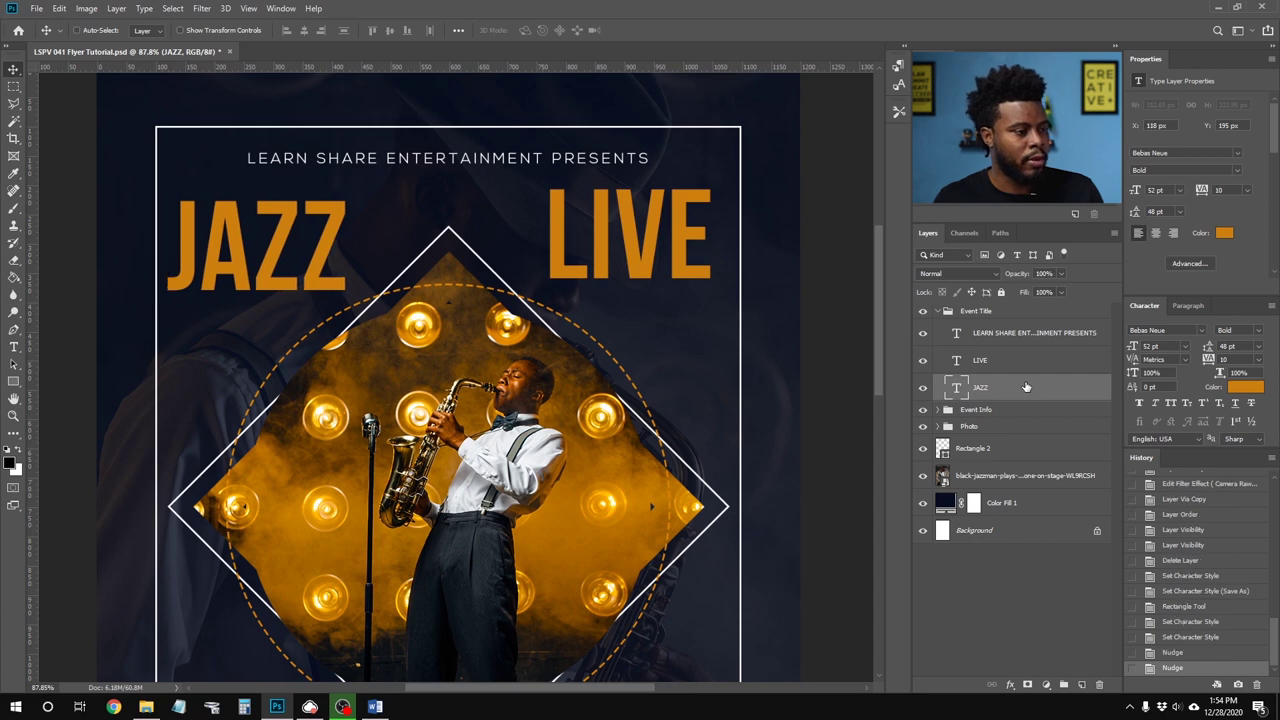
pyautogui.hotkey('shift', 'Up')
pyautogui.hotkey('shift', 'Up')
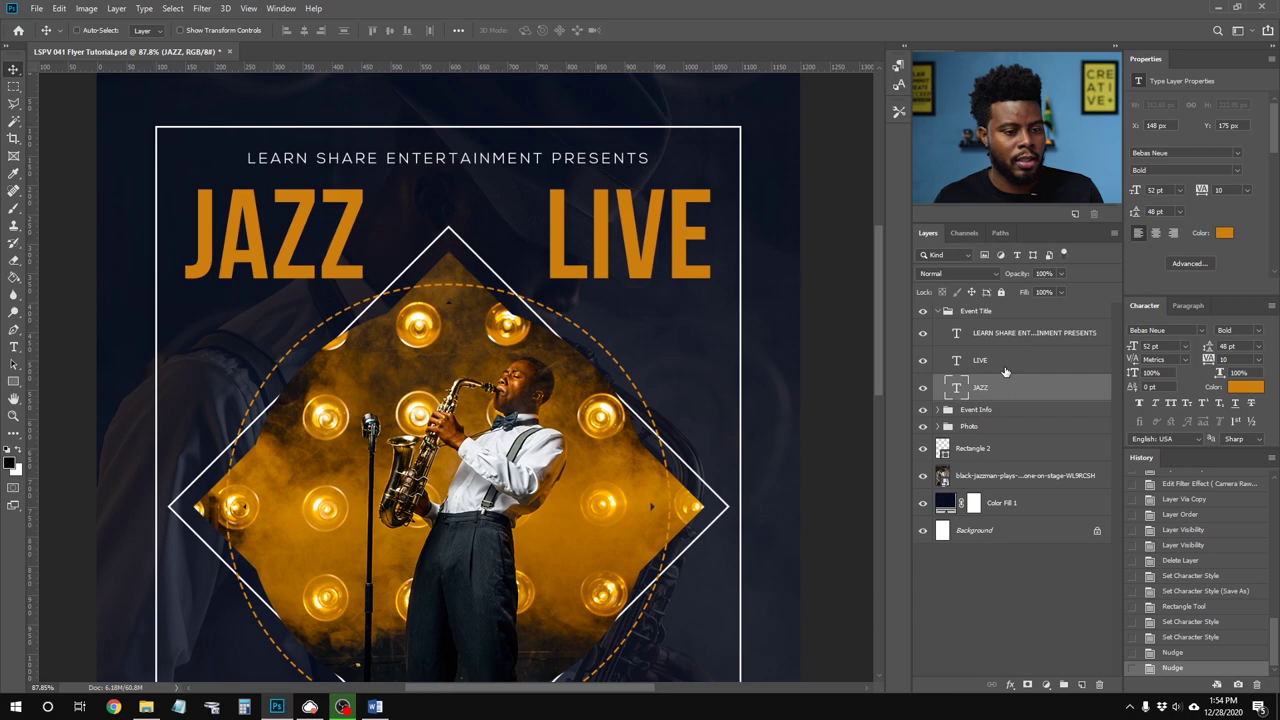
pyautogui.scroll(-5, 600, 218)
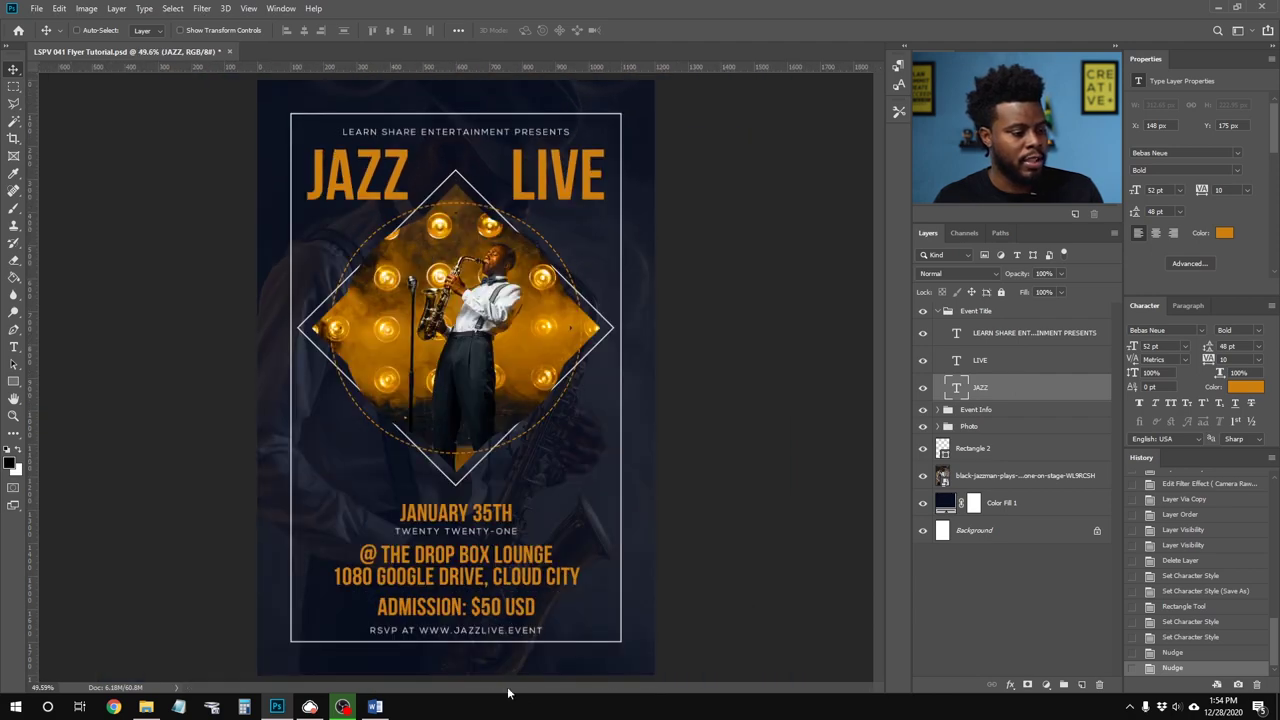
# Step: Collapse the Event Title group and toggle the title and Event Info groups' visibility to compare
pyautogui.scroll(5, 470, 653)
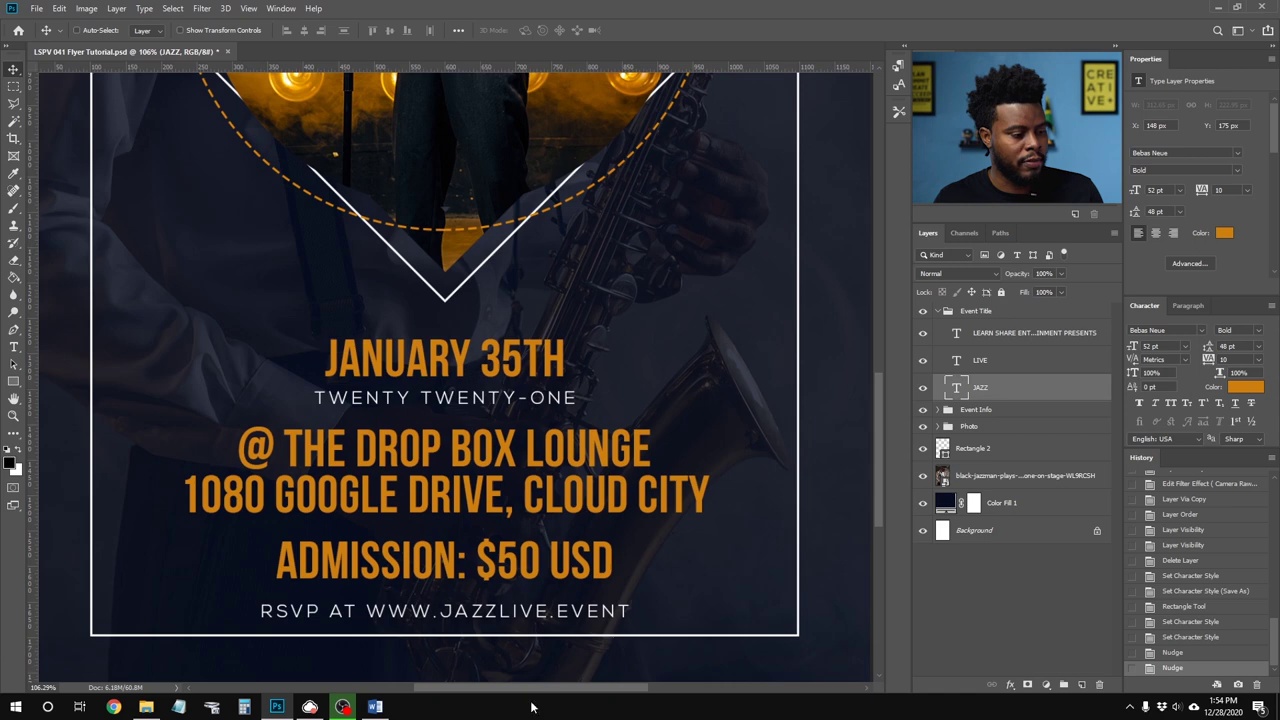
pyautogui.scroll(-2, 547, 450)
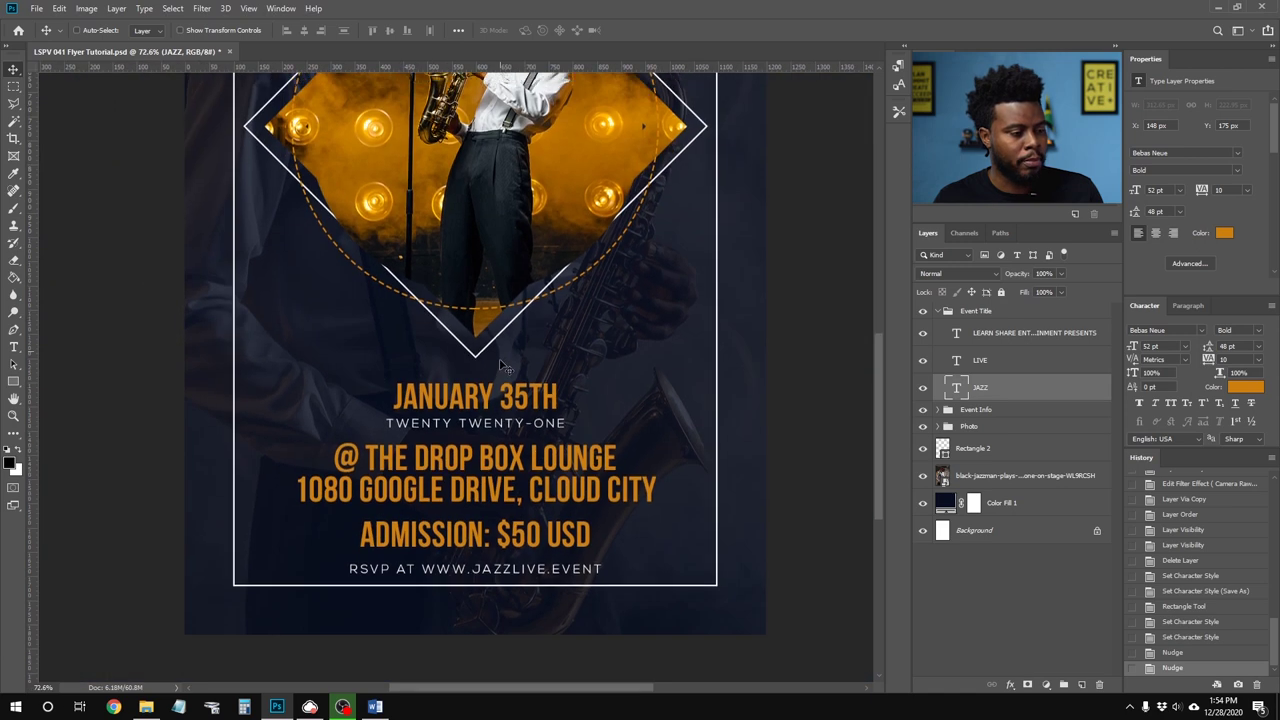
pyautogui.scroll(2, 505, 372)
pyautogui.scroll(2, 505, 372)
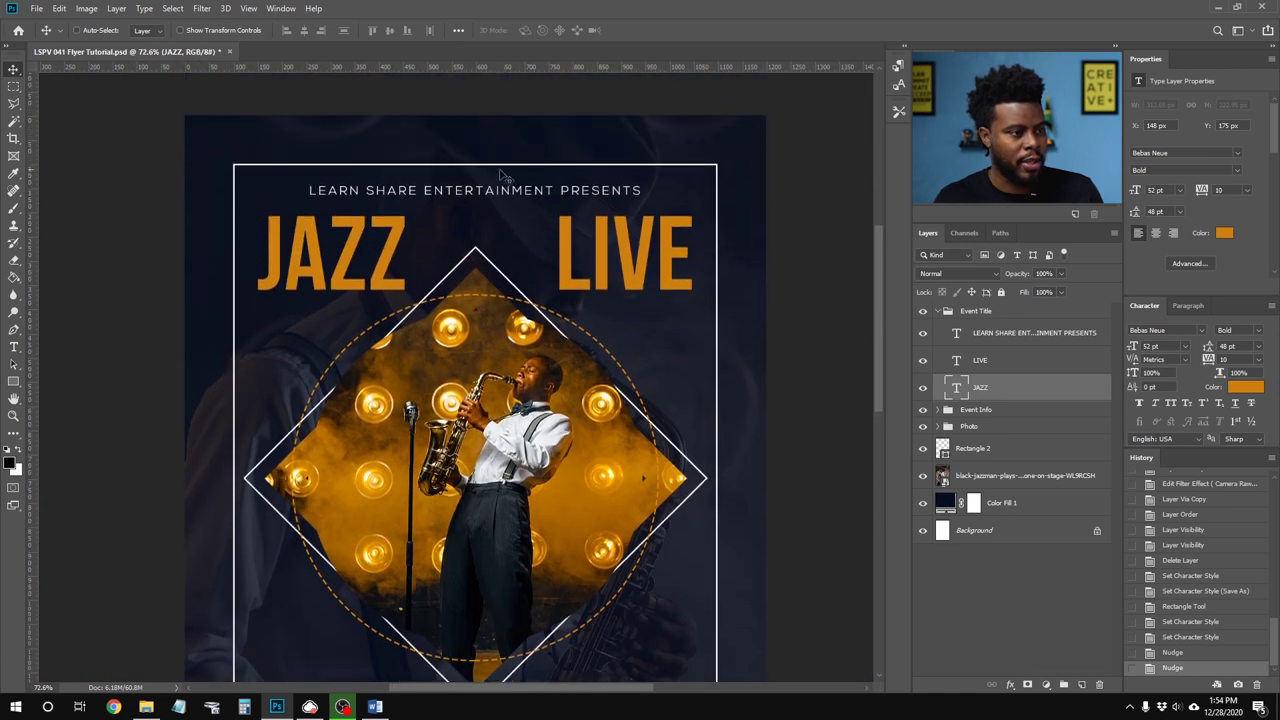
pyautogui.scroll(-3, 525, 397)
pyautogui.scroll(-1, 522, 400)
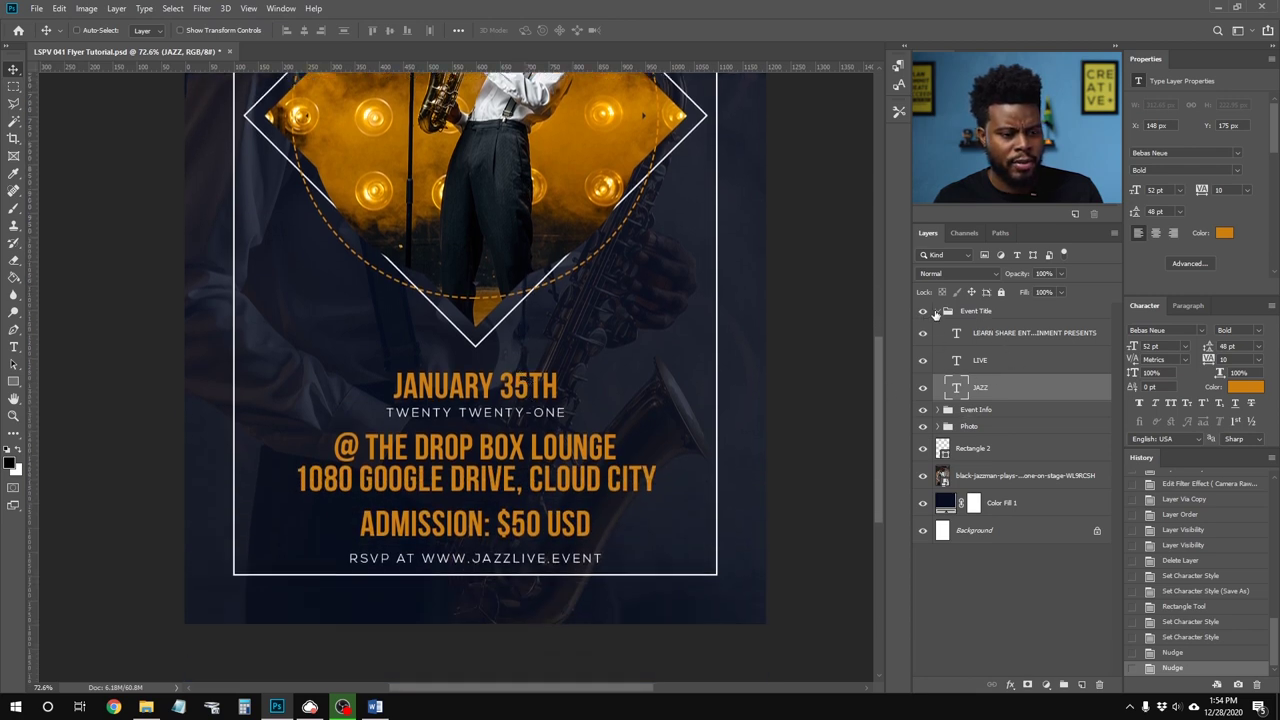
pyautogui.click(936, 312)
pyautogui.click(923, 312)
pyautogui.click(923, 312)
pyautogui.click(923, 328)
pyautogui.click(923, 328)
pyautogui.click(975, 328)
# Step: Reposition the Event Info block so it sits slightly higher inside the border
pyautogui.scroll(3, 529, 523)
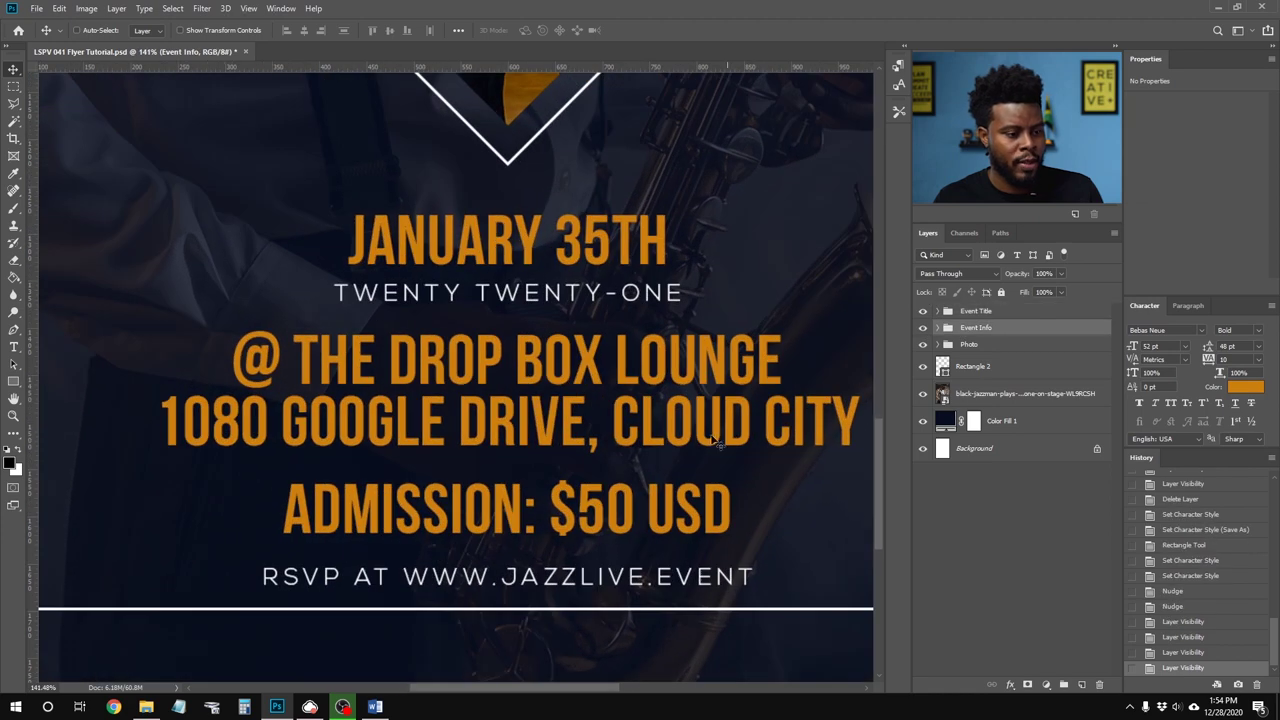
pyautogui.moveTo(596, 366); pyautogui.dragTo(593, 390)
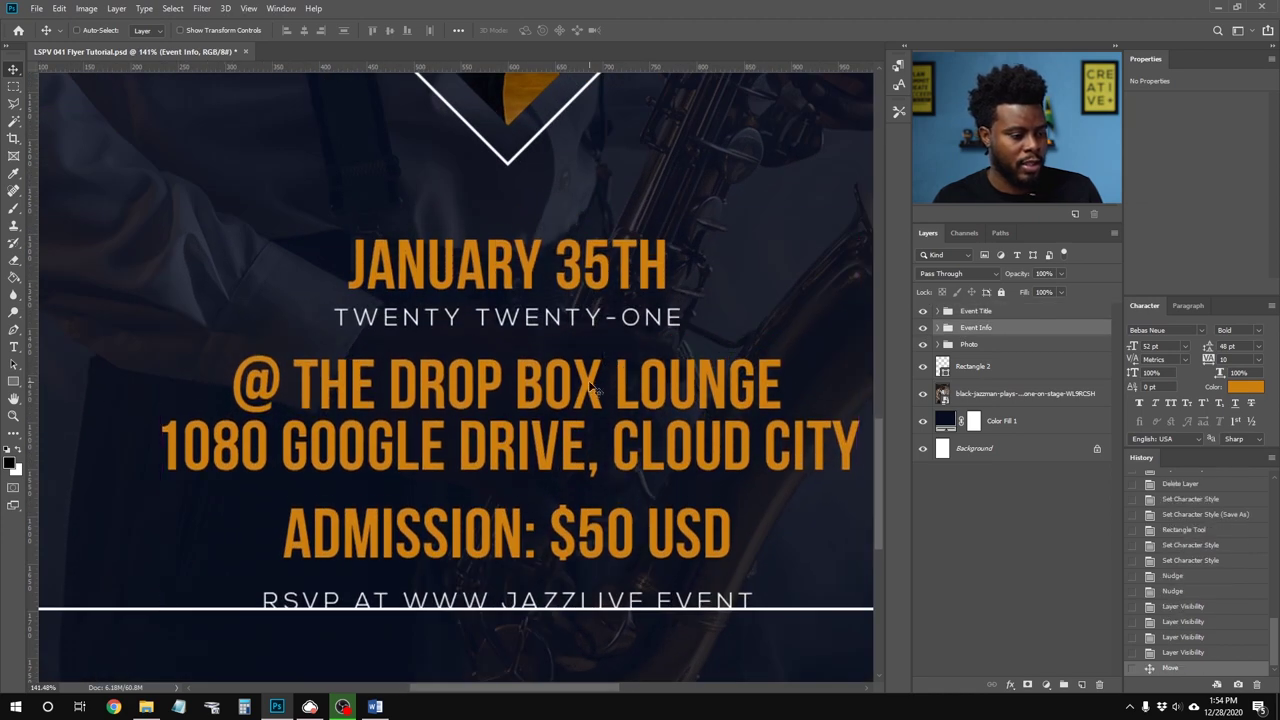
pyautogui.press('Up')
pyautogui.press('Up')
pyautogui.press('Up')
pyautogui.press('Up')
pyautogui.press('Up')
pyautogui.press('Up')
pyautogui.press('Up')
pyautogui.press('Up')
pyautogui.press('Up')
pyautogui.press('Up')
pyautogui.press('Up')
pyautogui.press('Up')
pyautogui.press('Up')
pyautogui.press('Up')
pyautogui.press('Up')
pyautogui.press('Up')
pyautogui.press('Up')
pyautogui.press('Up')
pyautogui.press('Up')
pyautogui.press('Up')
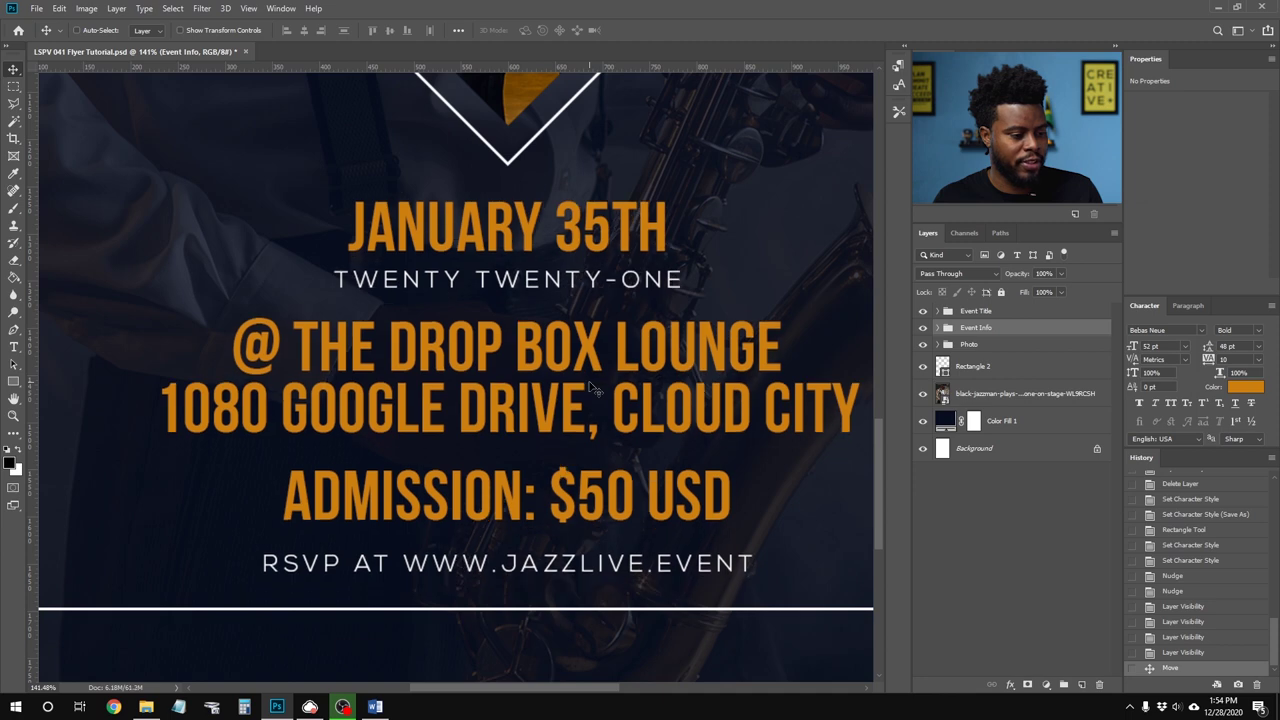
# Step: Save the flyer document with Ctrl+S
pyautogui.scroll(-5, 592, 387)
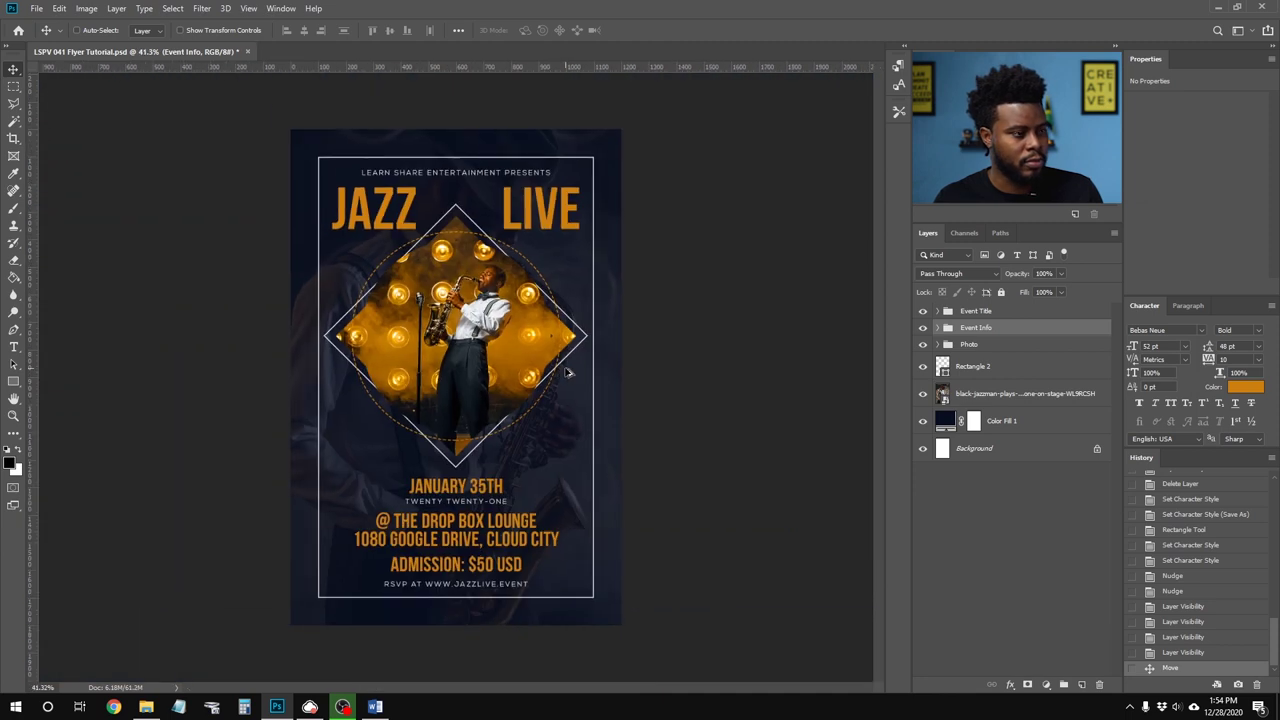
pyautogui.scroll(1, 504, 378)
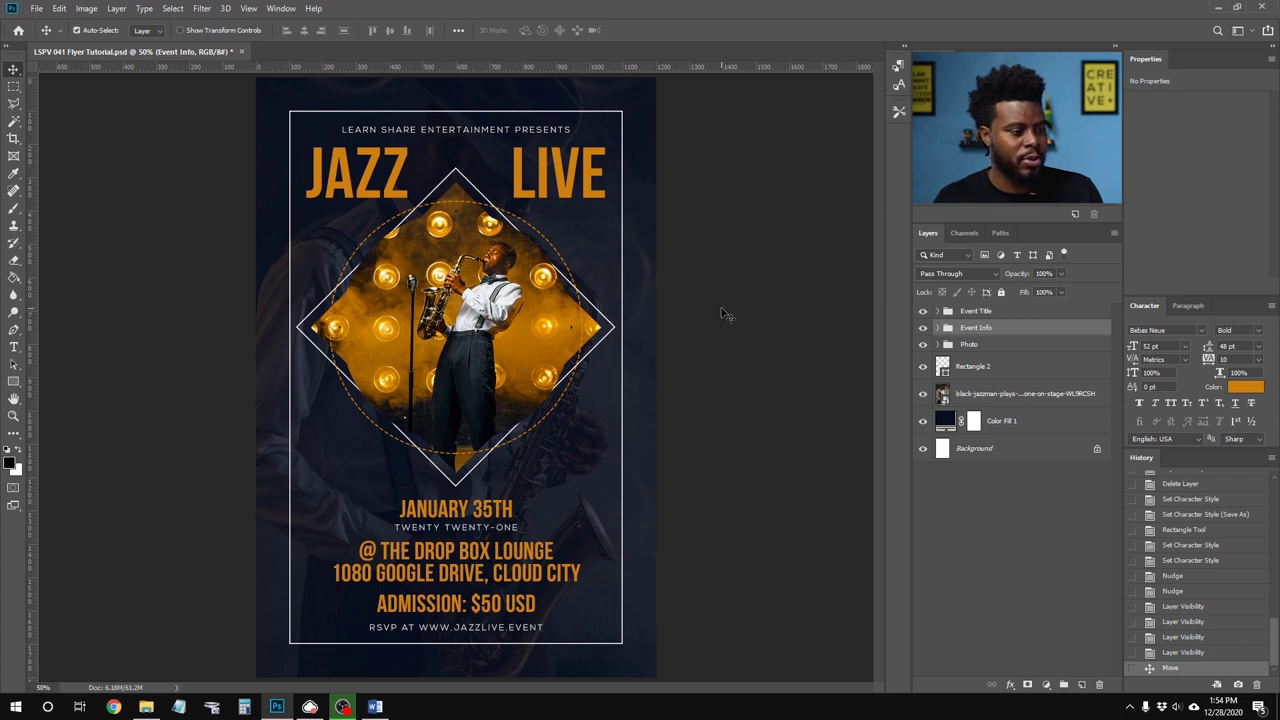
pyautogui.hotkey('ctrl', 's')
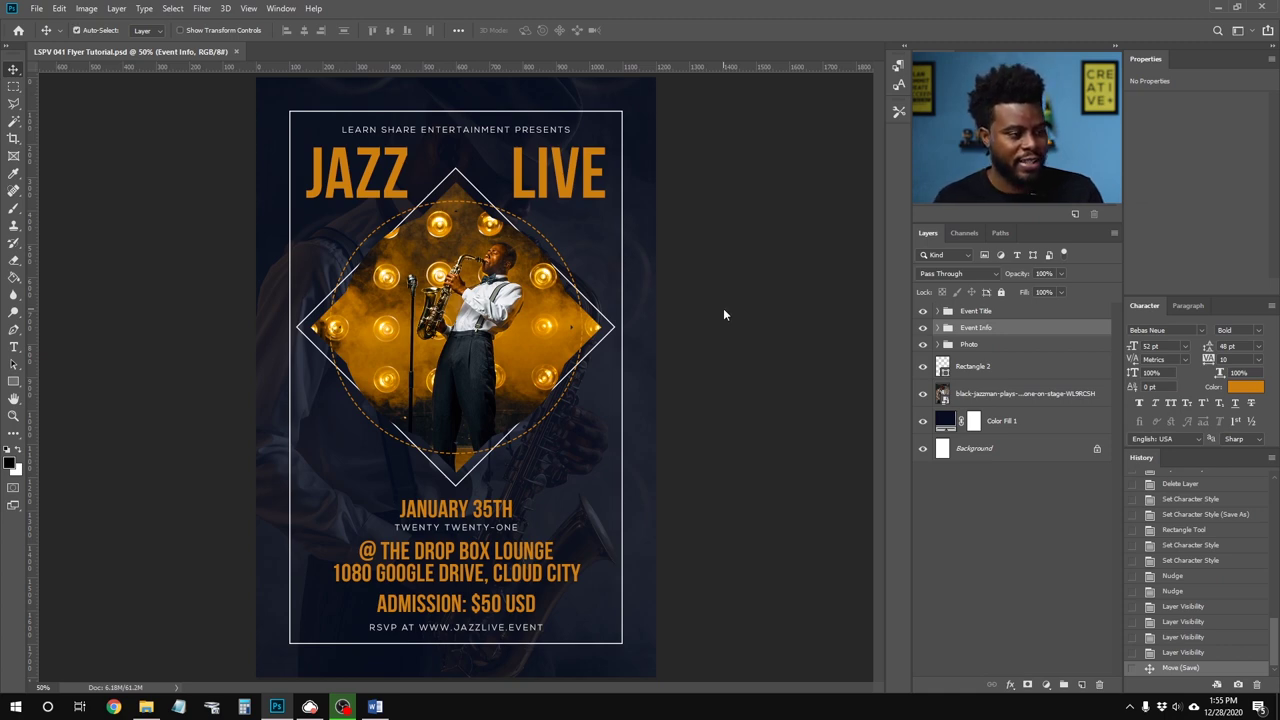
# Step: Cancel the Save As attempt and select the Photo group in the Layers panel
pyautogui.hotkey('ctrl', 'shift', 's')
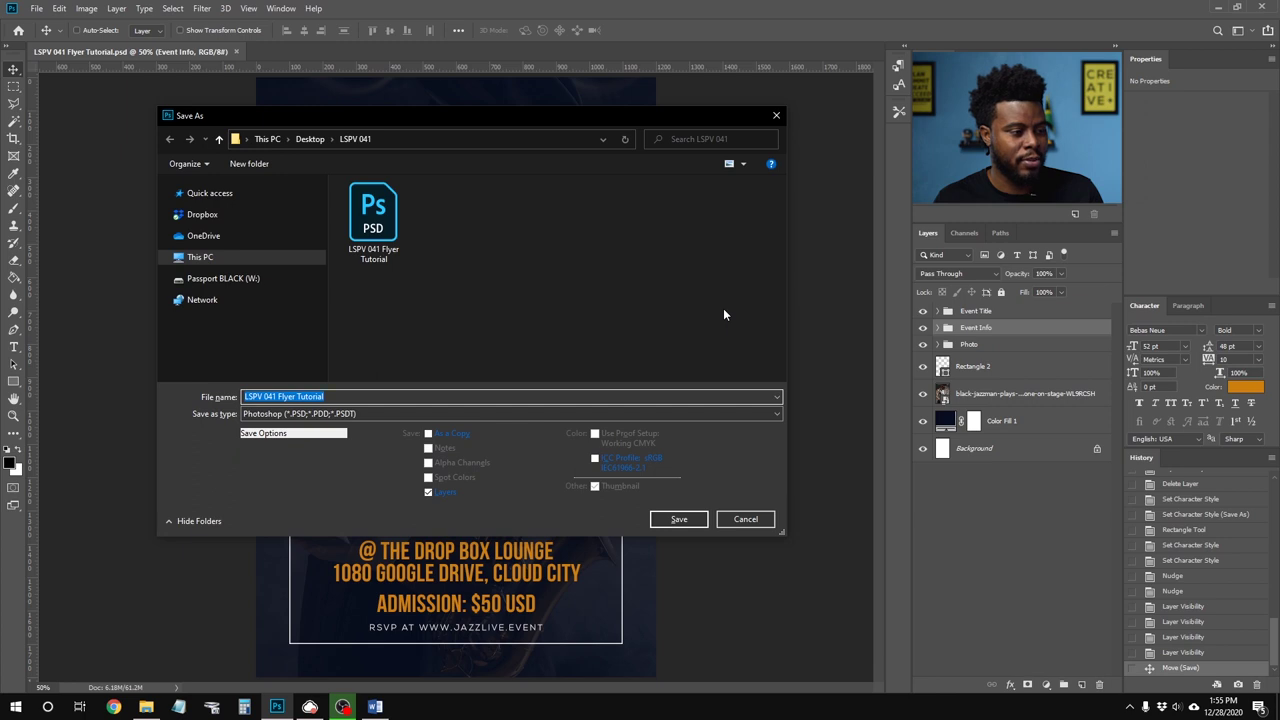
pyautogui.click(746, 519)
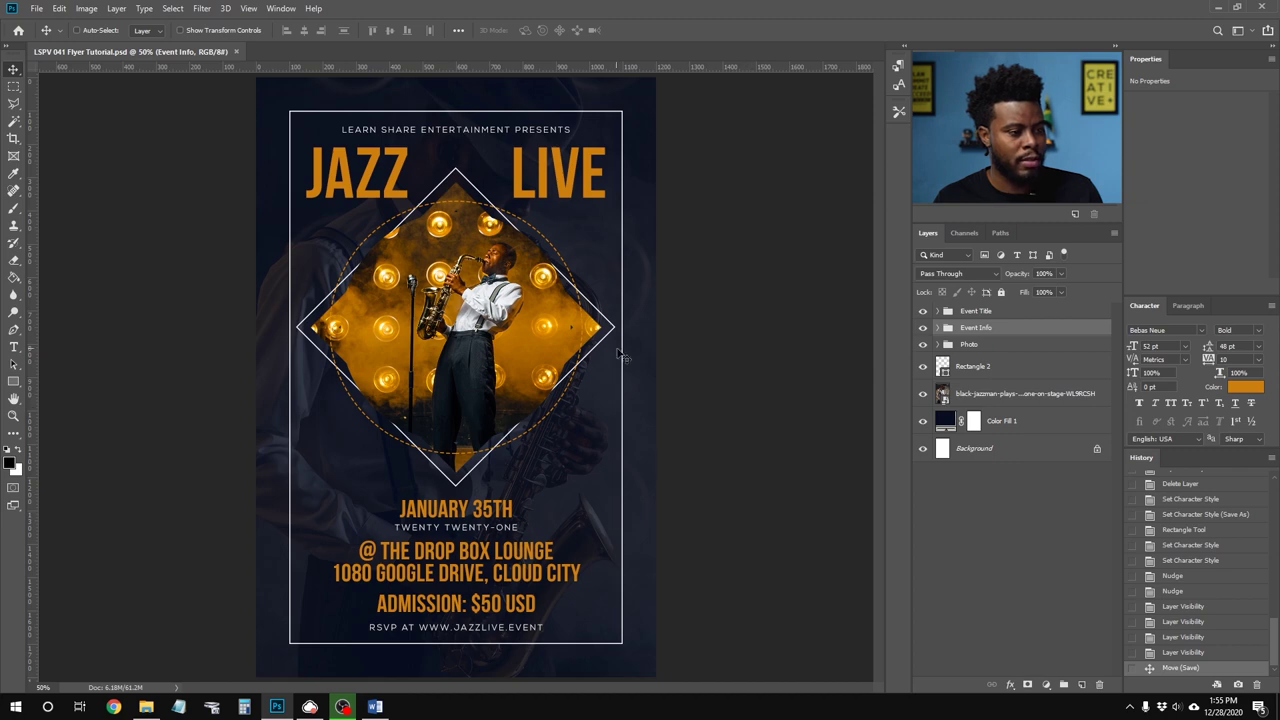
pyautogui.scroll(3, 612, 330)
pyautogui.scroll(3, 612, 330)
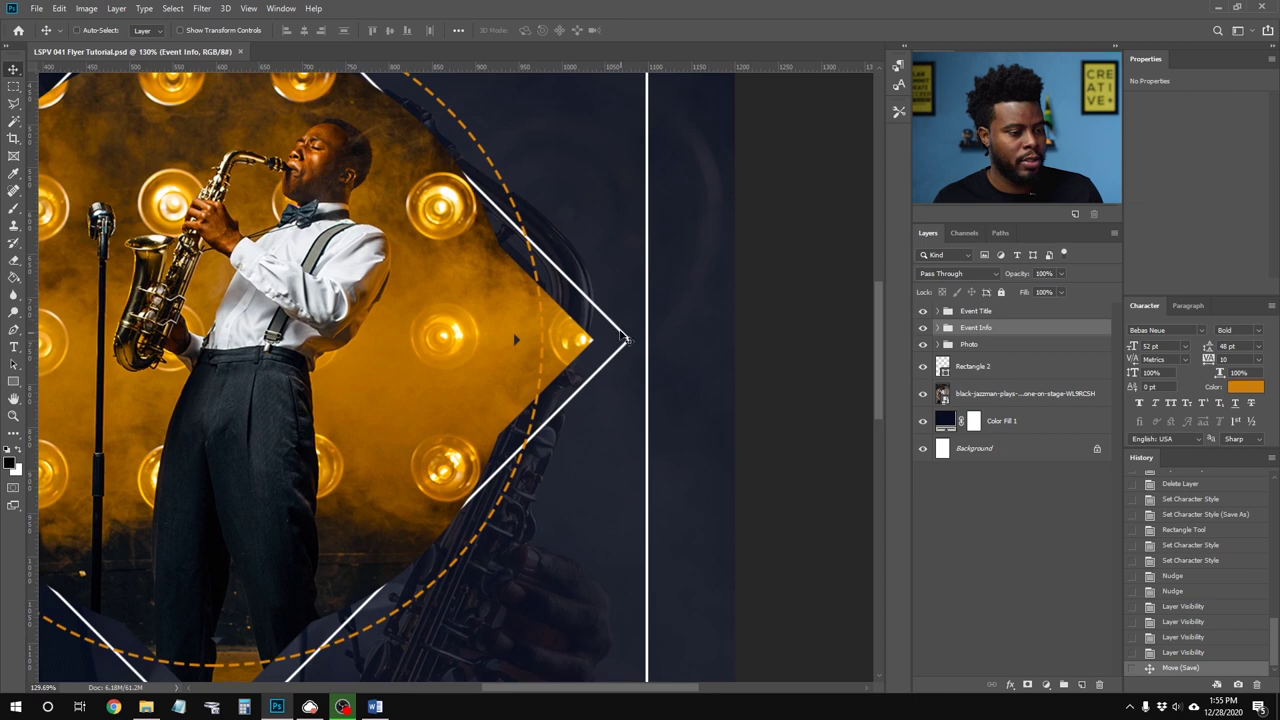
pyautogui.scroll(-4, 645, 341)
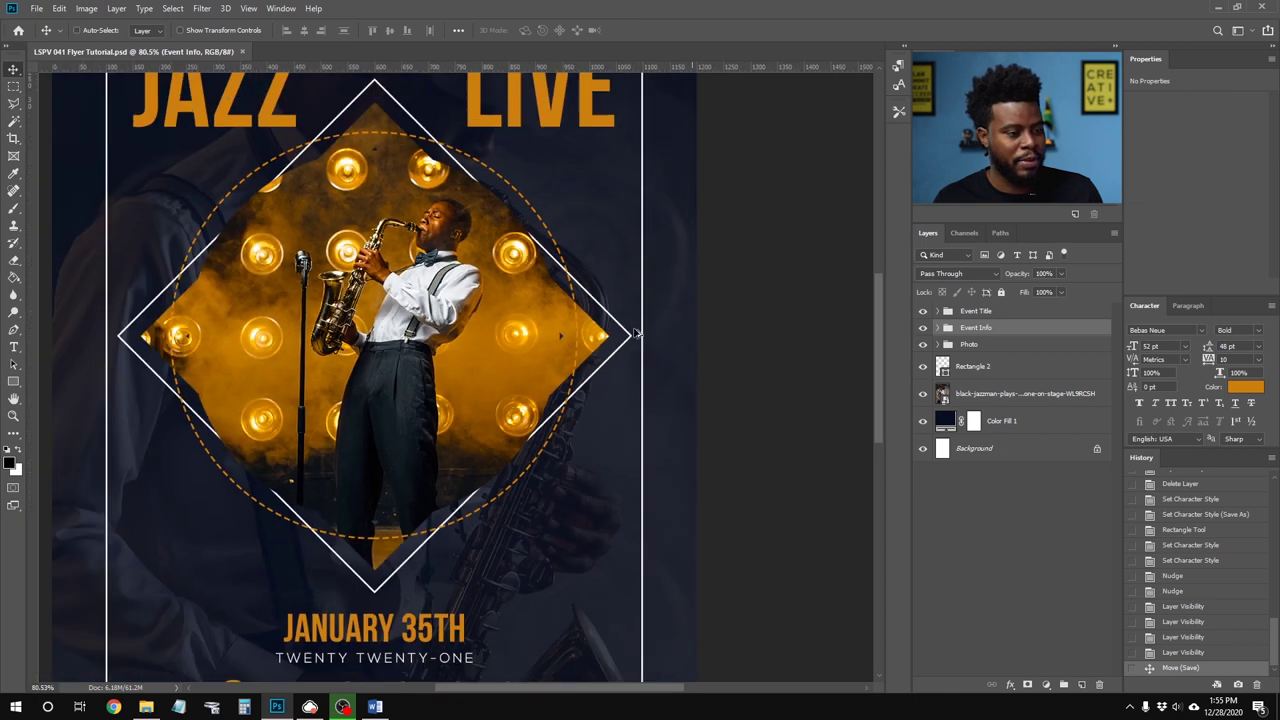
pyautogui.scroll(-3, 635, 333)
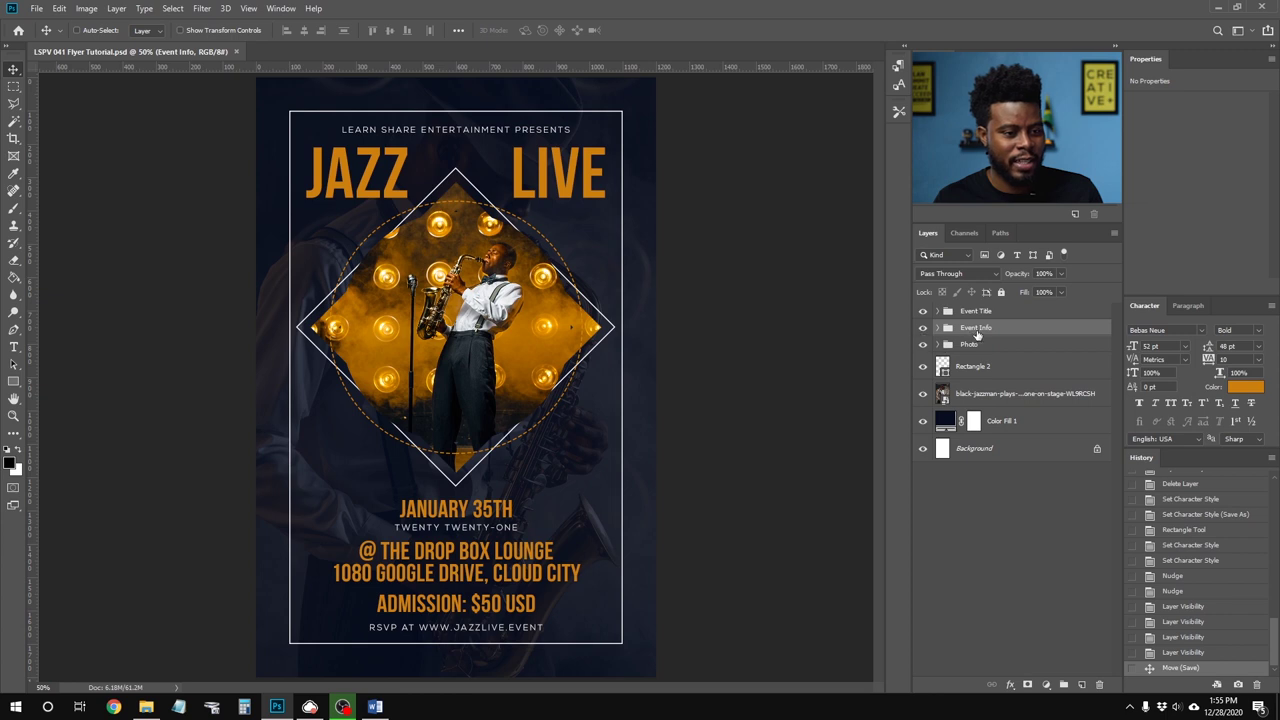
pyautogui.click(967, 345)
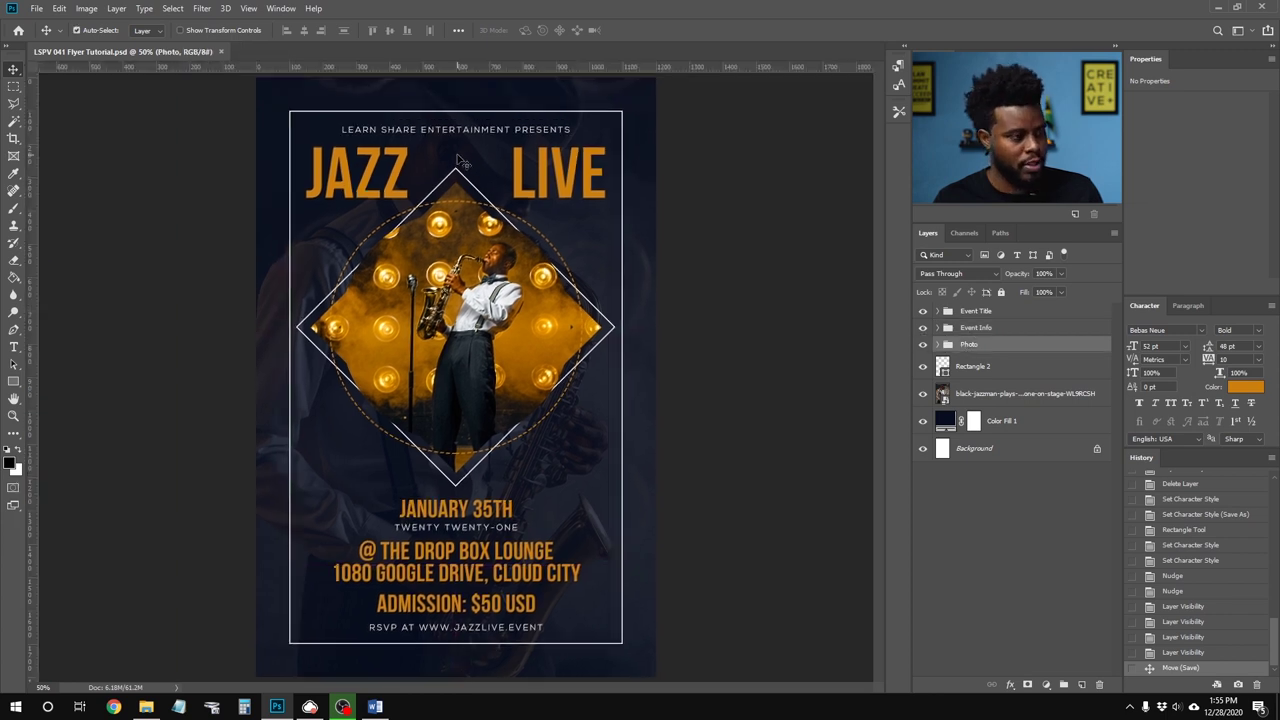
# Step: Scale the Photo group to 108% with Free Transform and nudge it slightly down
pyautogui.hotkey('ctrl', 't')
pyautogui.press('Return')
pyautogui.scroll(1, 404, 168)
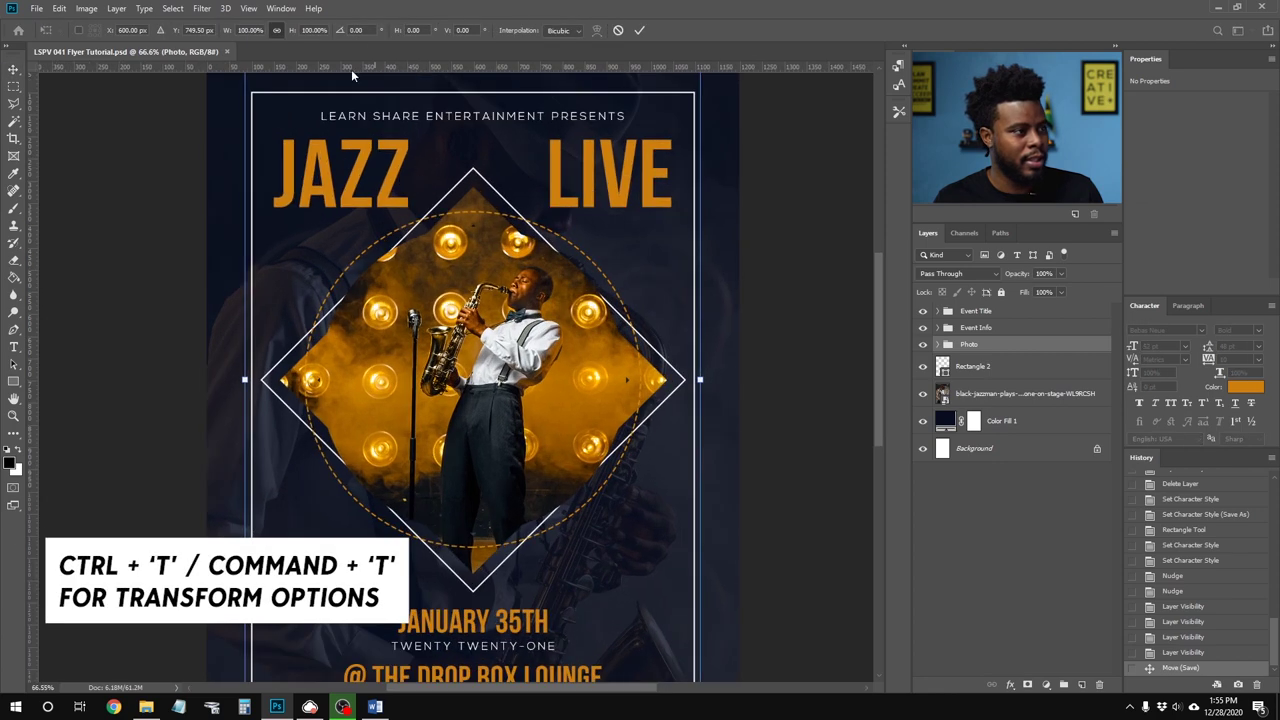
pyautogui.write('108')
pyautogui.press('Return')
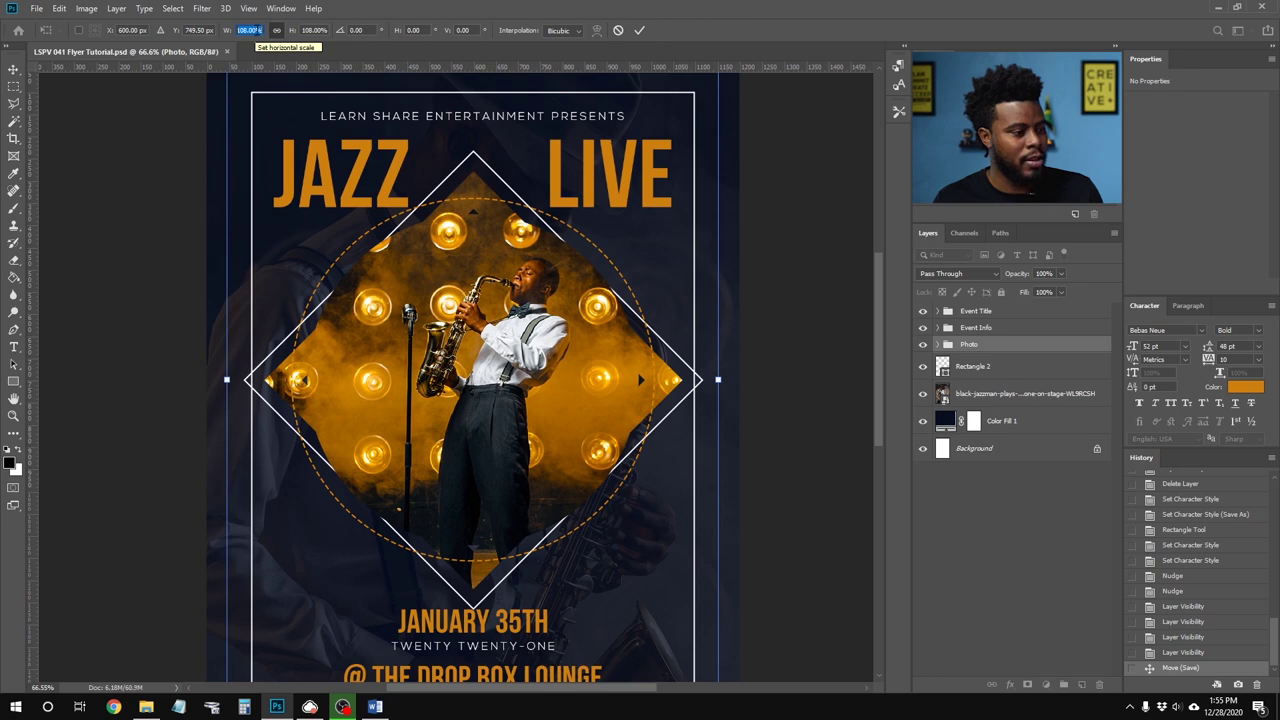
pyautogui.press('Return')
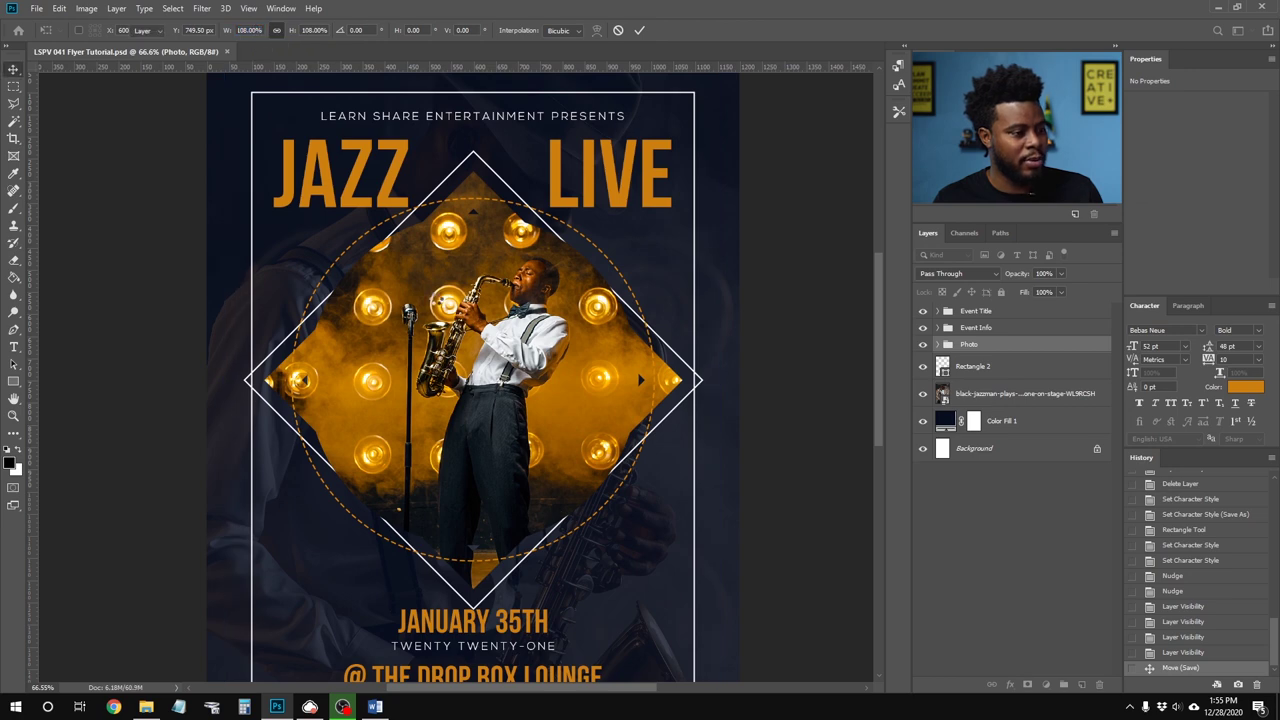
pyautogui.scroll(-3, 430, 295)
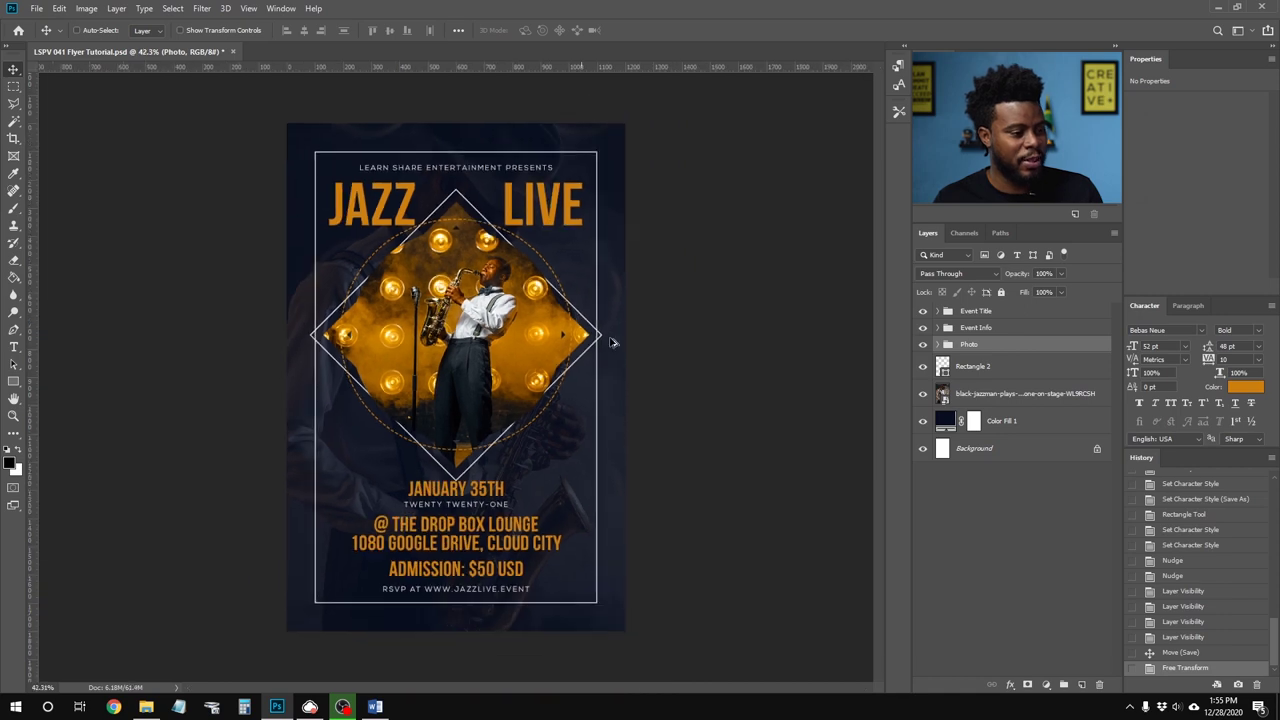
pyautogui.press('Down')
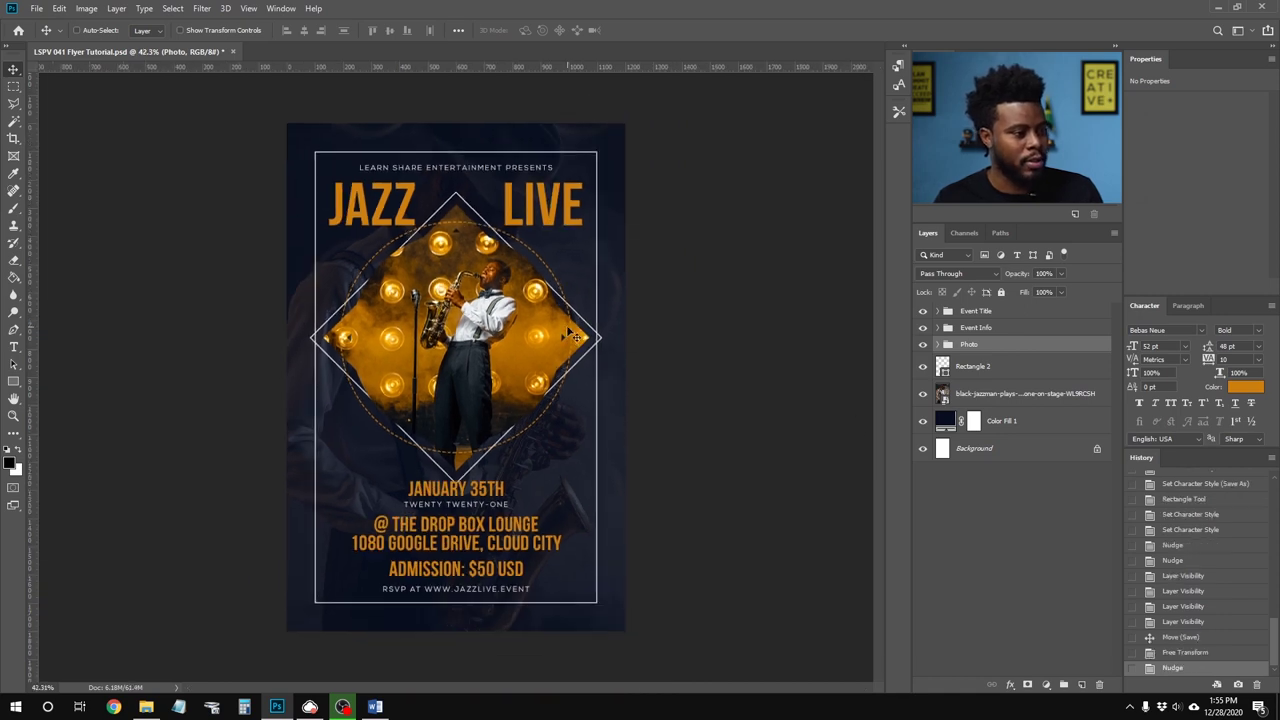
pyautogui.scroll(2, 463, 600)
pyautogui.scroll(3, 463, 600)
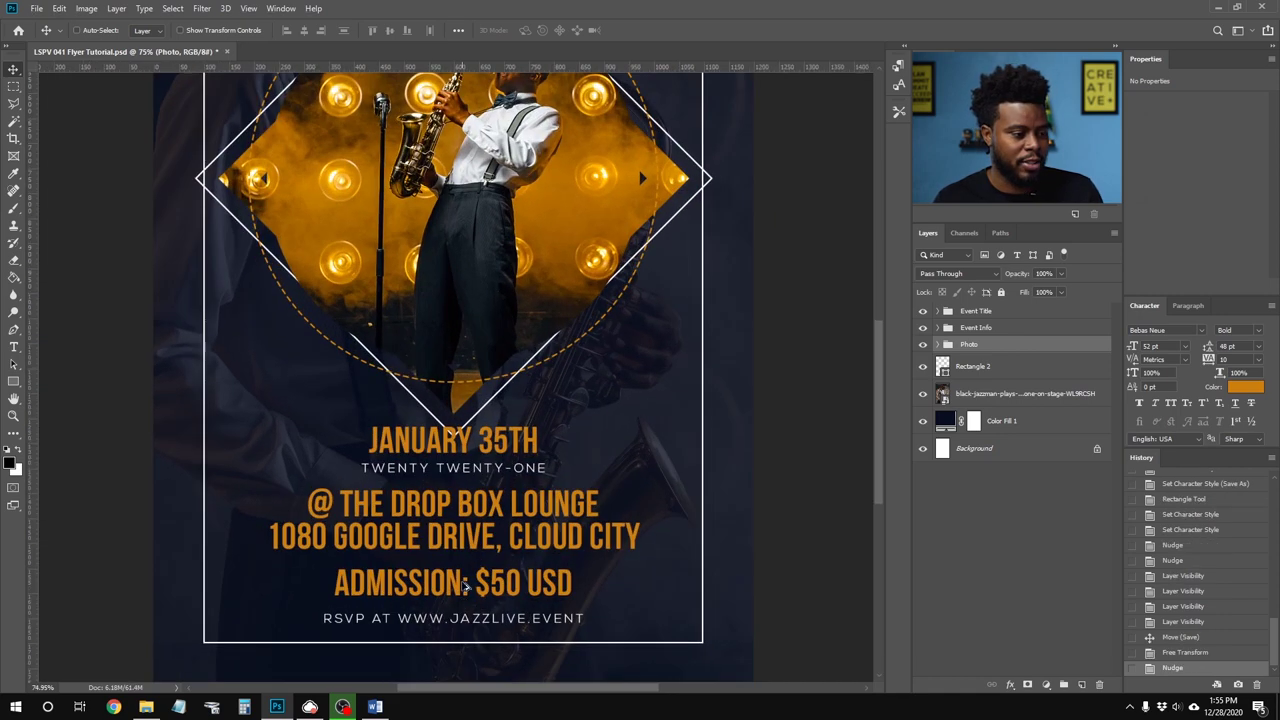
pyautogui.scroll(-1, 463, 560)
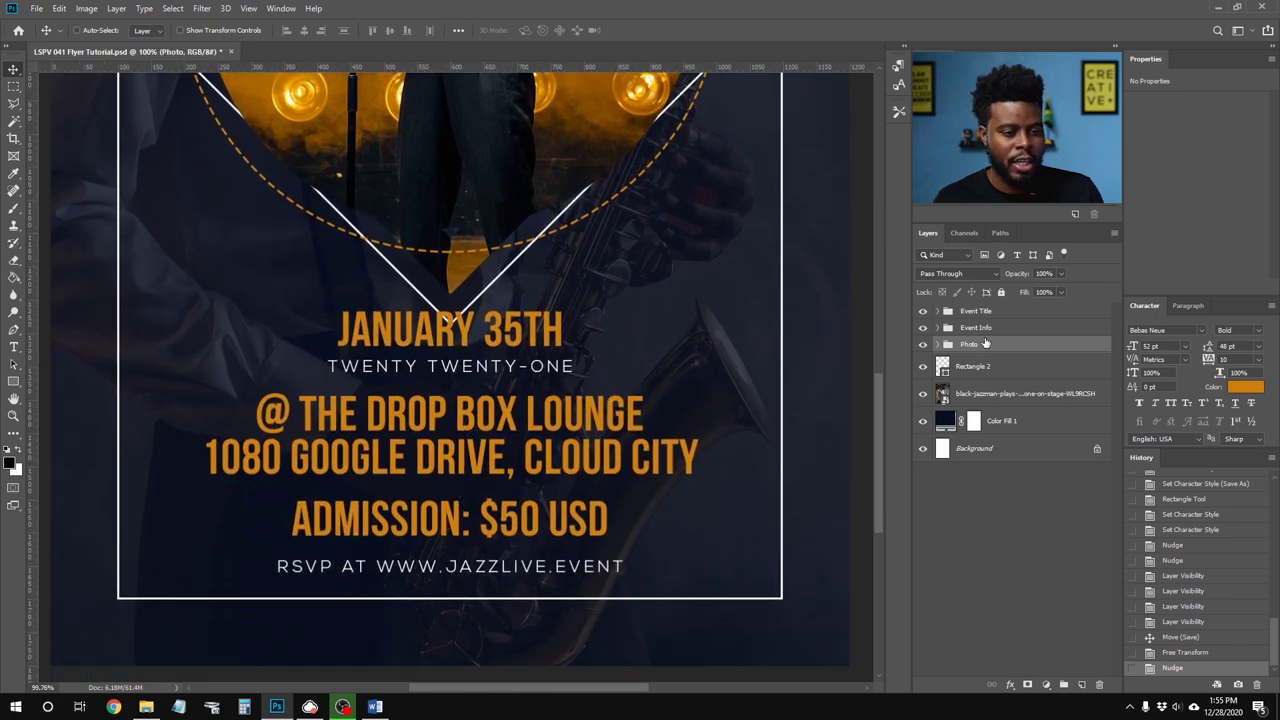
pyautogui.click(980, 329)
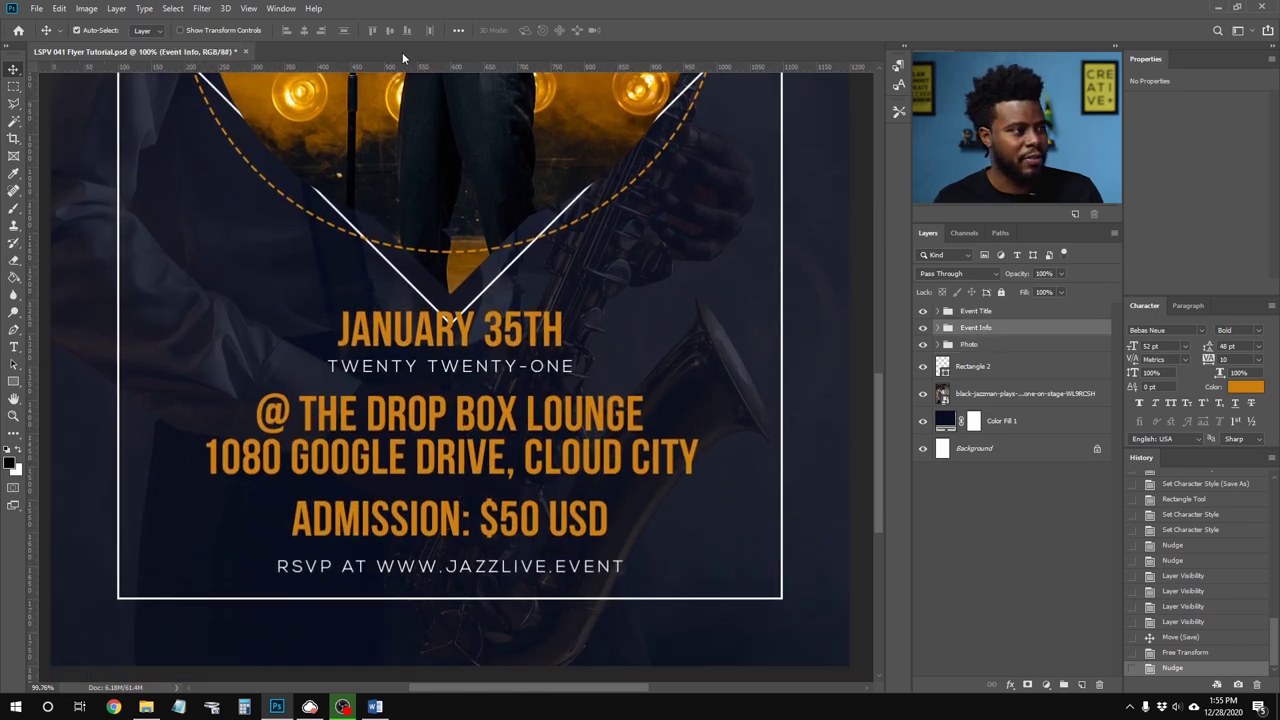
# Step: Scale the Event Info text group to 90% with Free Transform
pyautogui.hotkey('ctrl', 't')
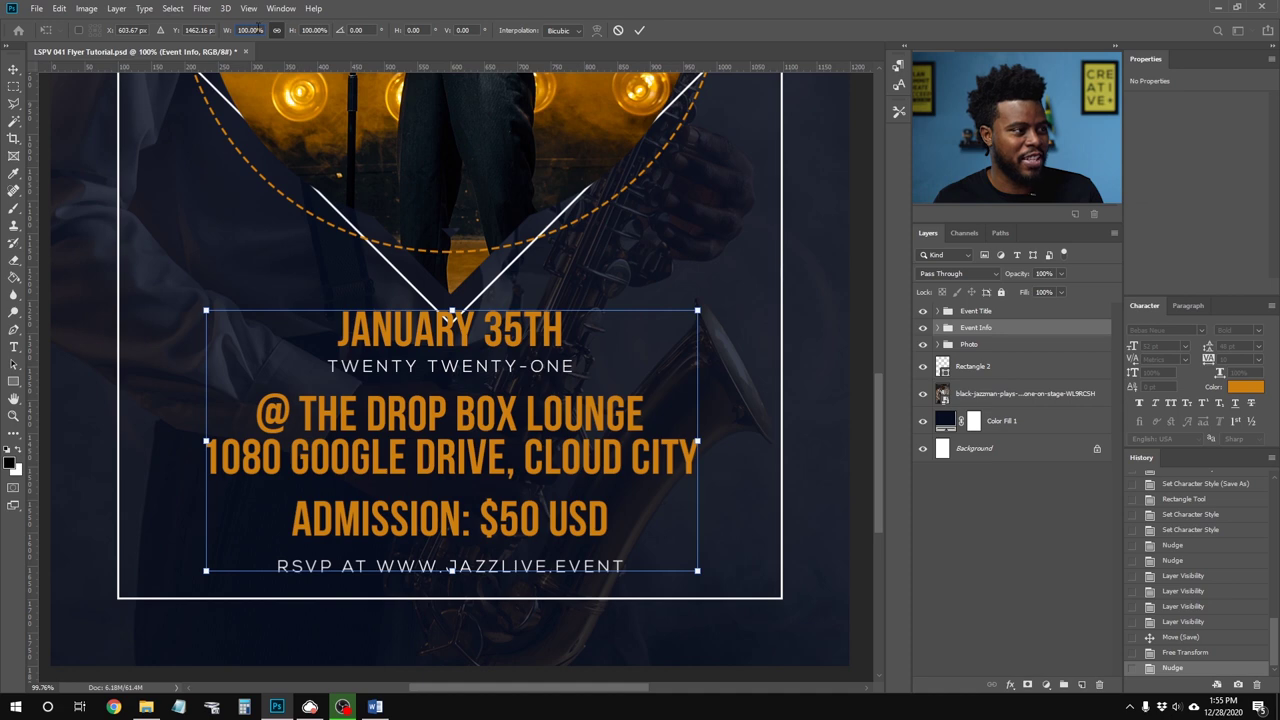
pyautogui.write('80')
pyautogui.press('Return')
pyautogui.write('90')
pyautogui.press('Return')
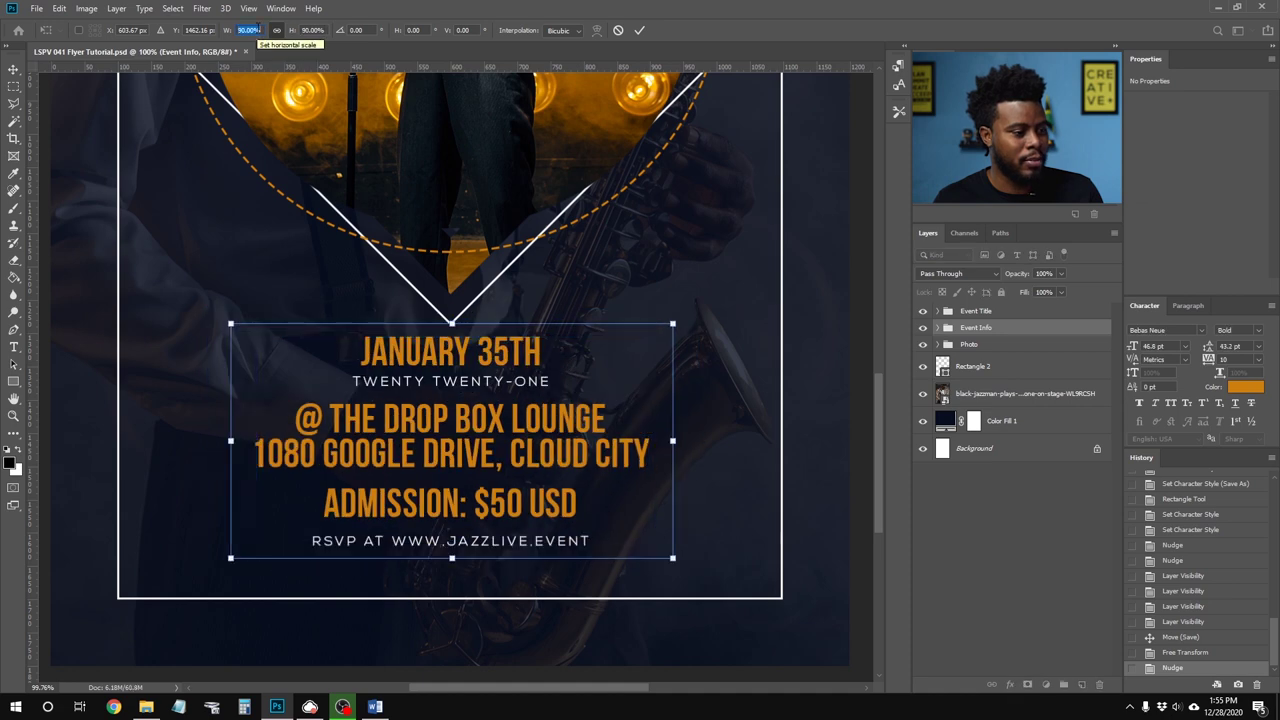
pyautogui.press('Return')
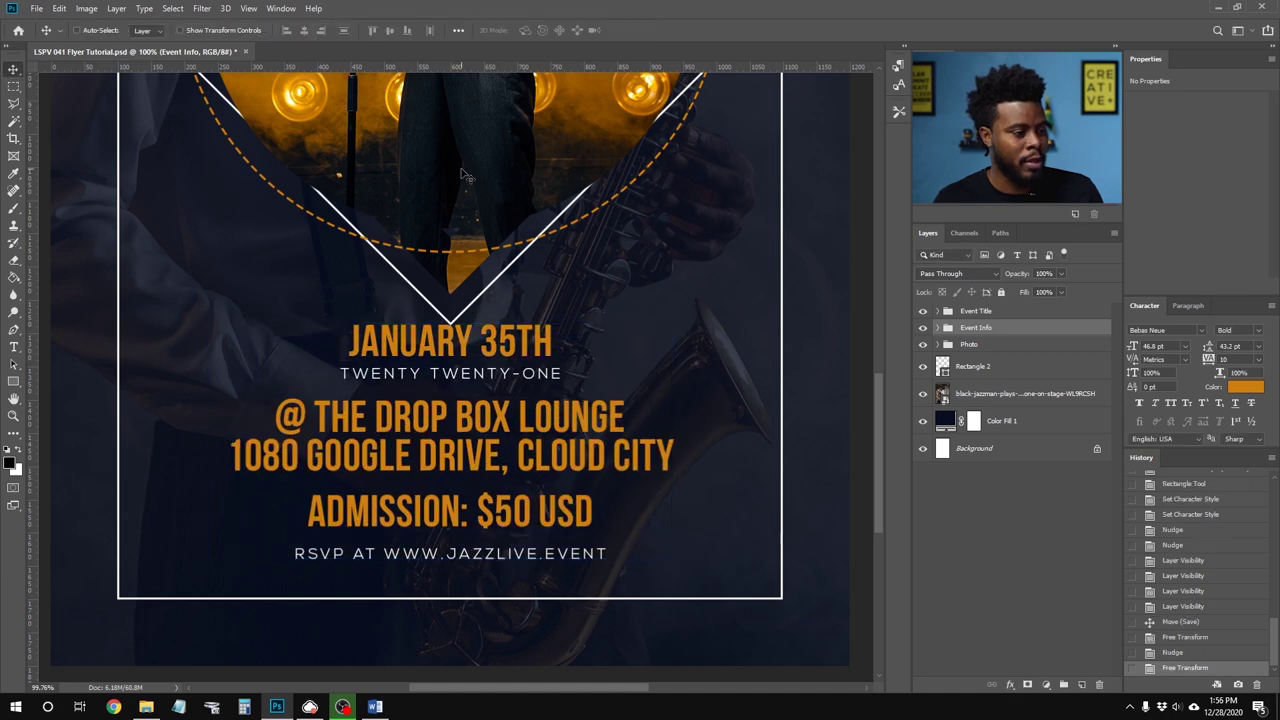
# Step: Move the event details down beneath the diamond, fit the flyer on screen, and save
pyautogui.moveTo(464, 374); pyautogui.dragTo(470, 410)
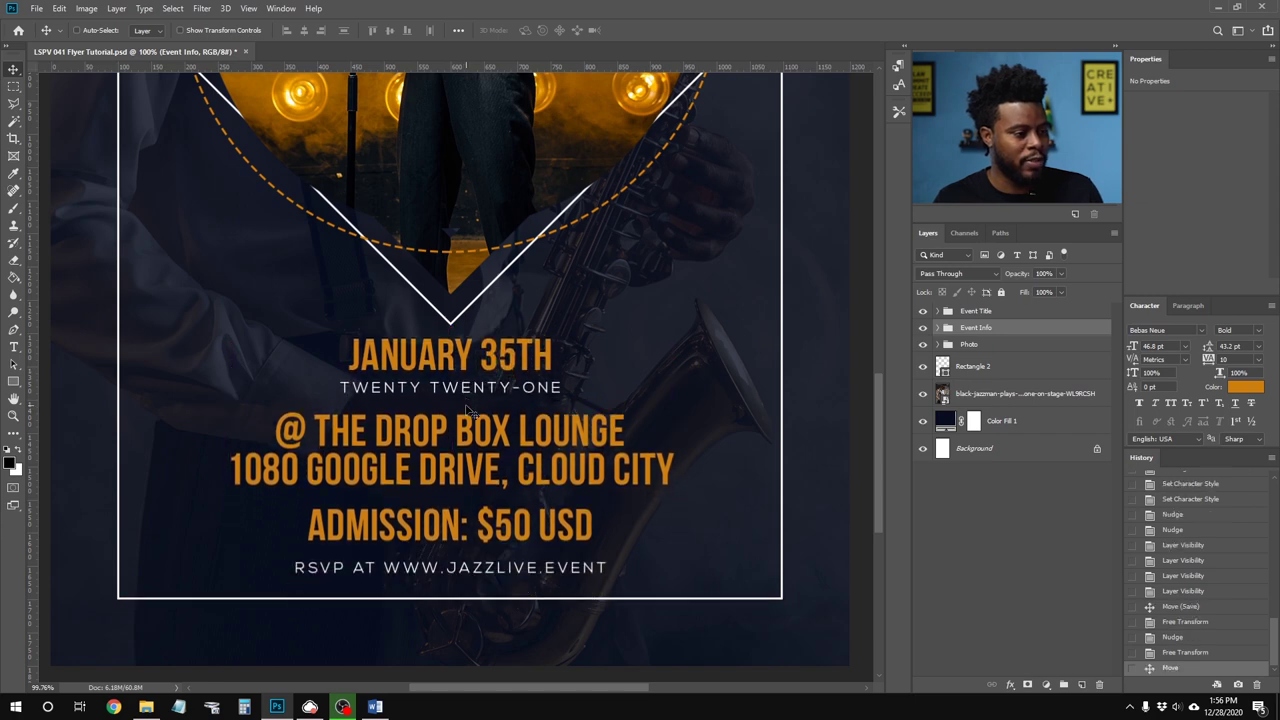
pyautogui.hotkey('ctrl', '0')
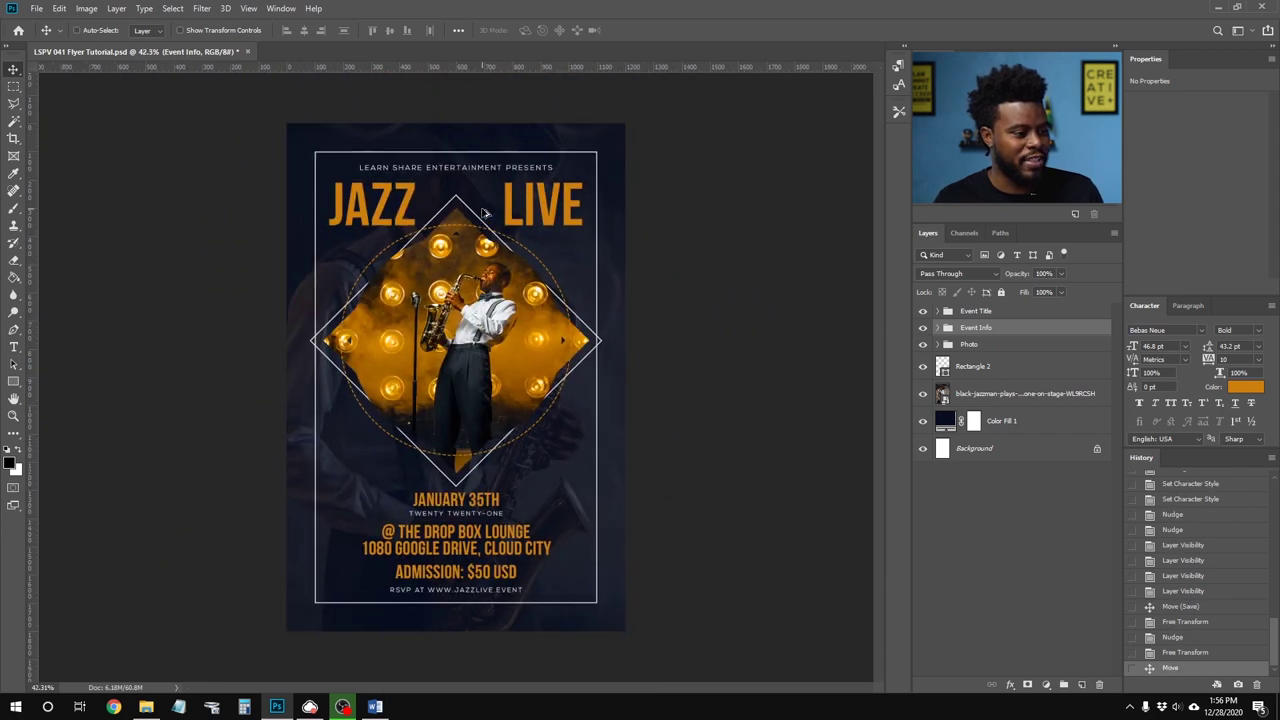
pyautogui.scroll(1, 480, 266)
pyautogui.scroll(-1, 480, 266)
pyautogui.scroll(1, 480, 266)
pyautogui.scroll(-1, 482, 268)
pyautogui.scroll(1, 486, 274)
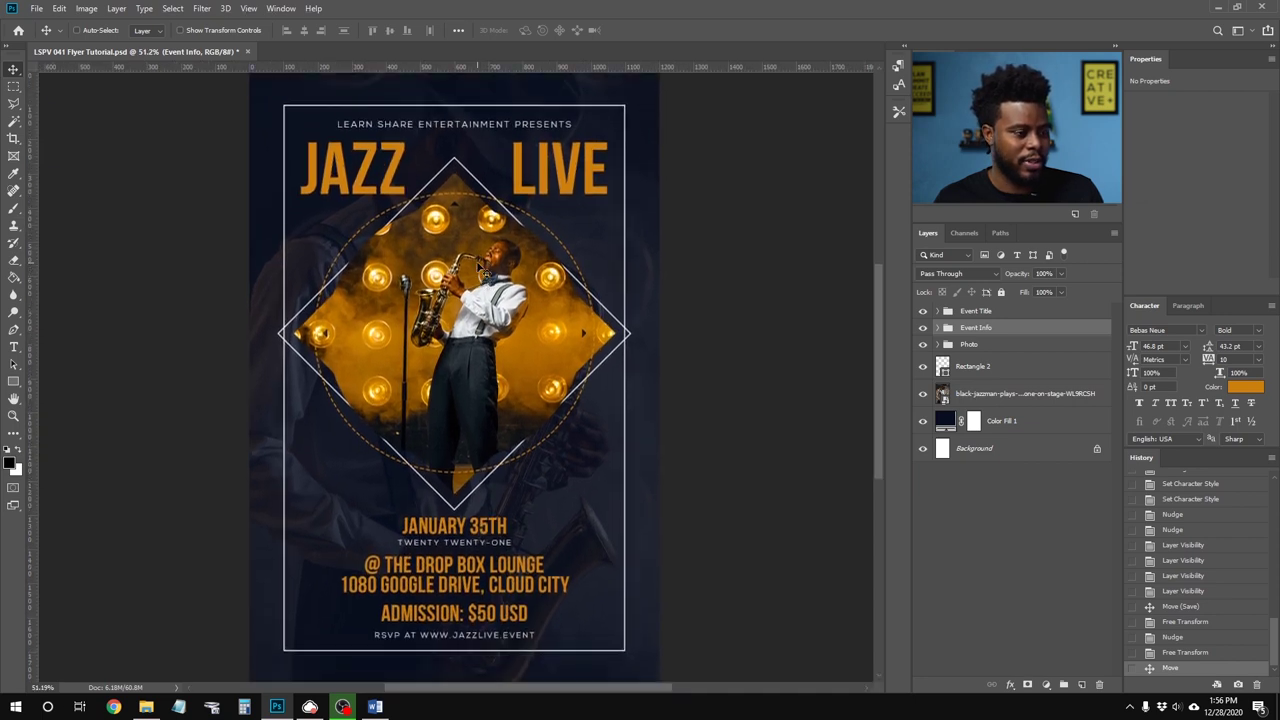
pyautogui.scroll(-1, 484, 270)
pyautogui.hotkey('ctrl', 's')
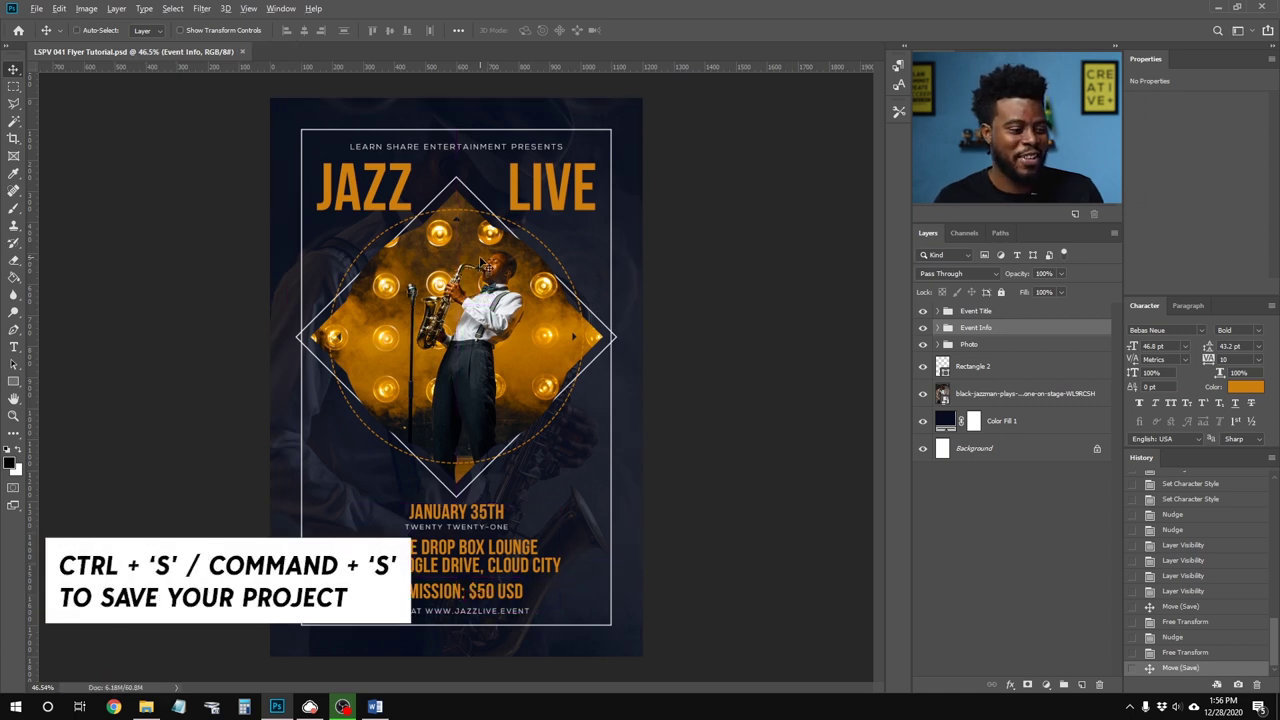
pyautogui.scroll(1, 482, 262)
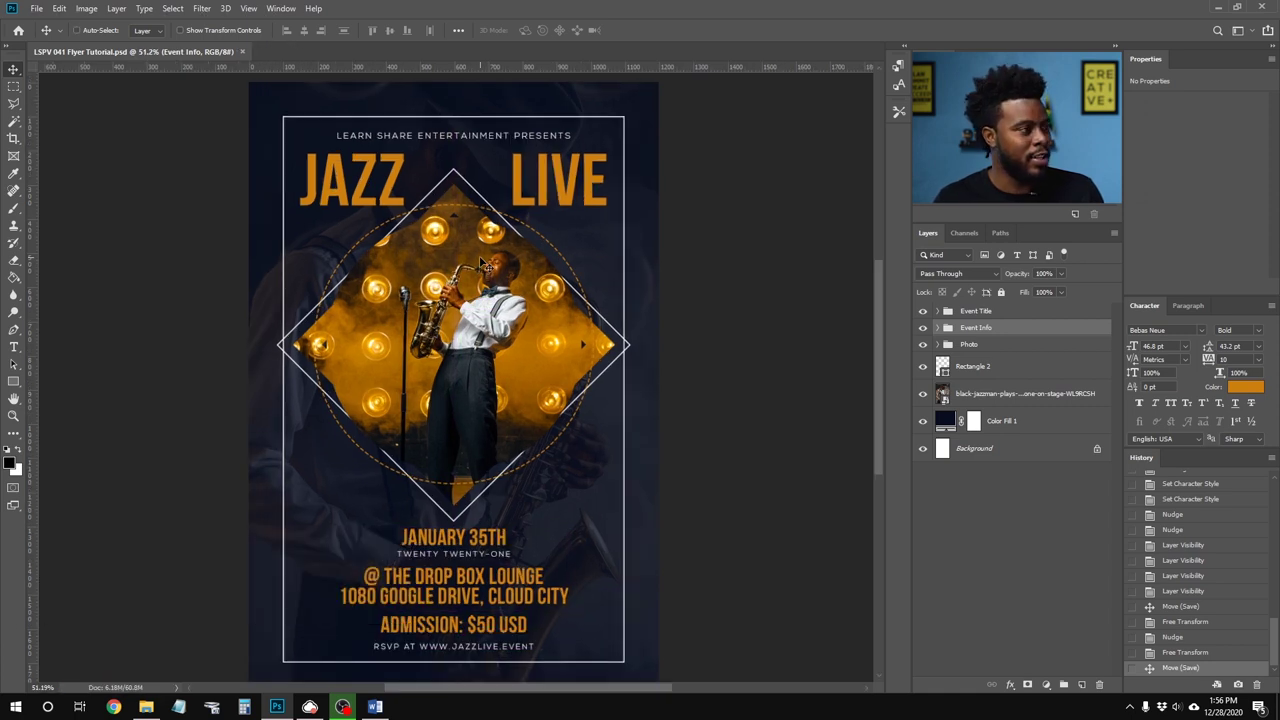
pyautogui.click(38, 10)
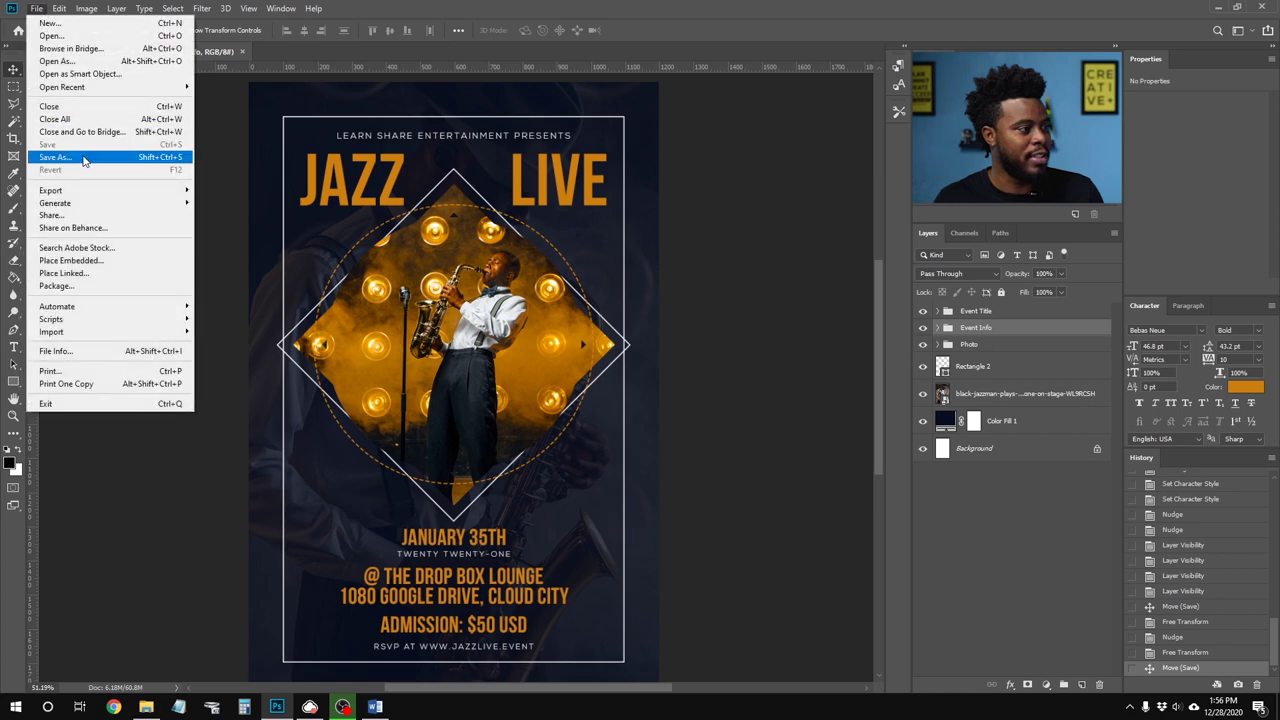
# Step: Save a JPEG copy over LSPV 041 Flyer Tutorial.jpg at quality 12, Maximum
pyautogui.click(55, 157)
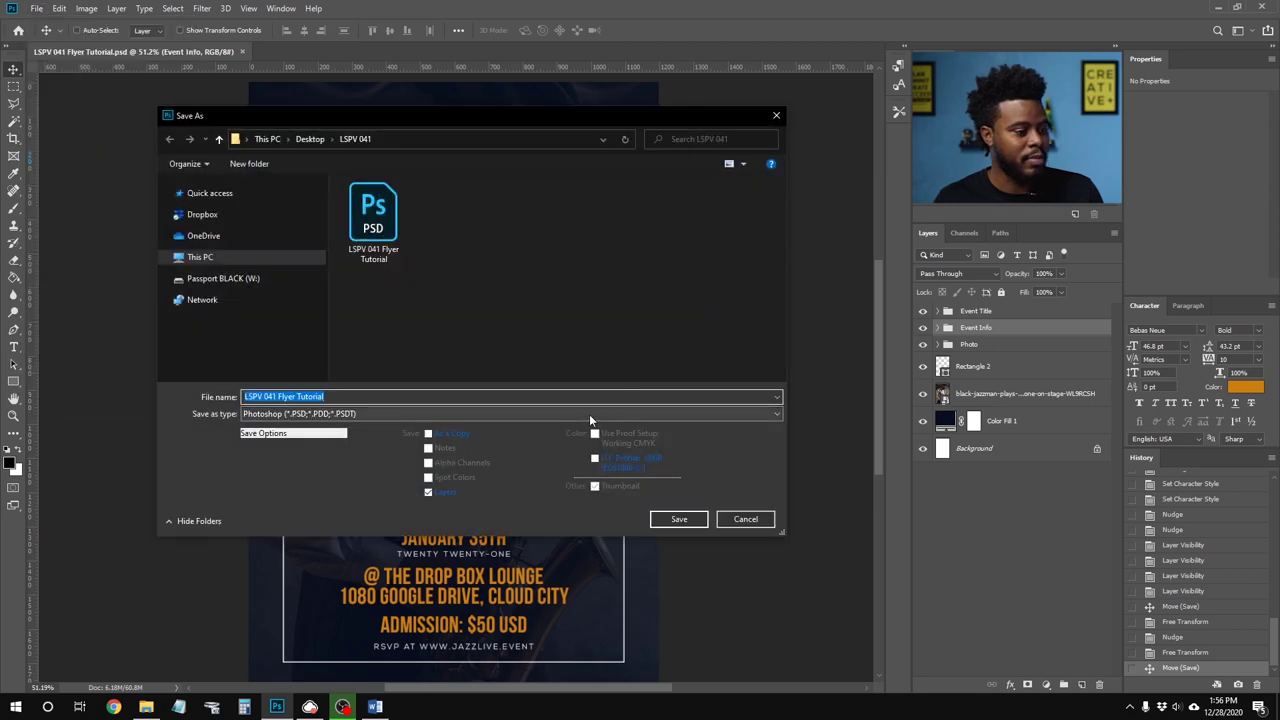
pyautogui.click(345, 415)
pyautogui.click(346, 517)
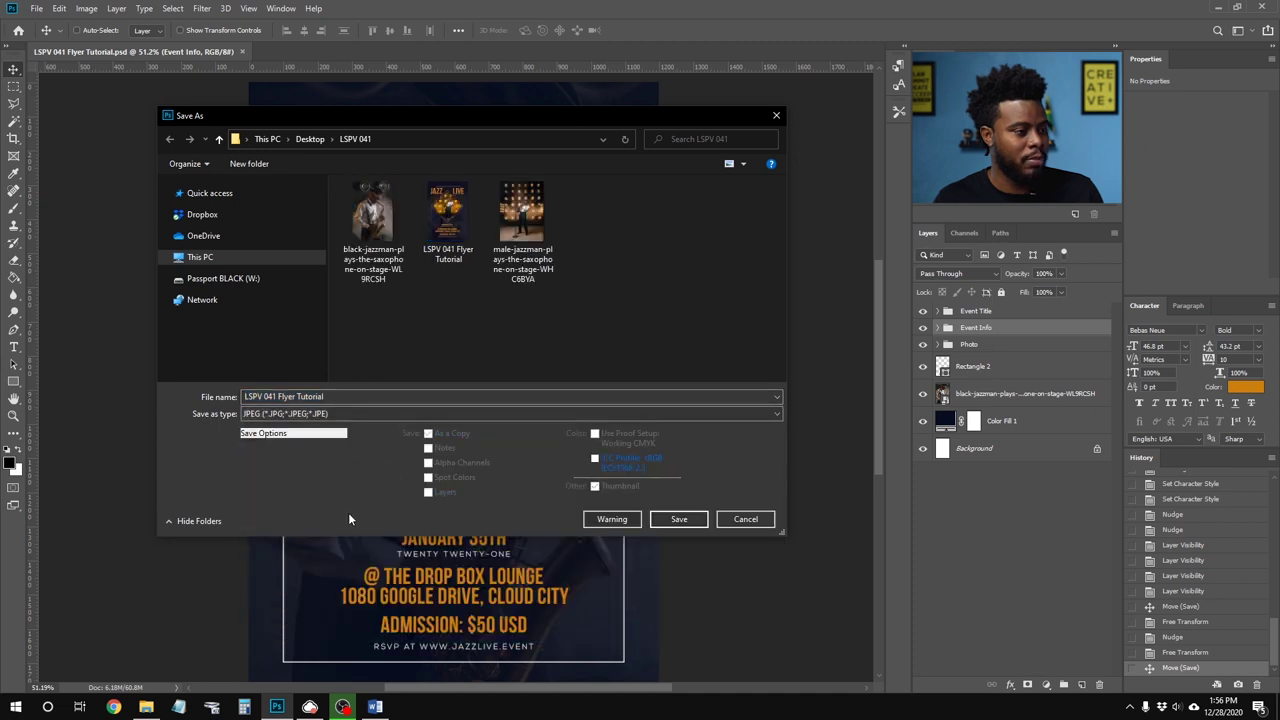
pyautogui.click(448, 225)
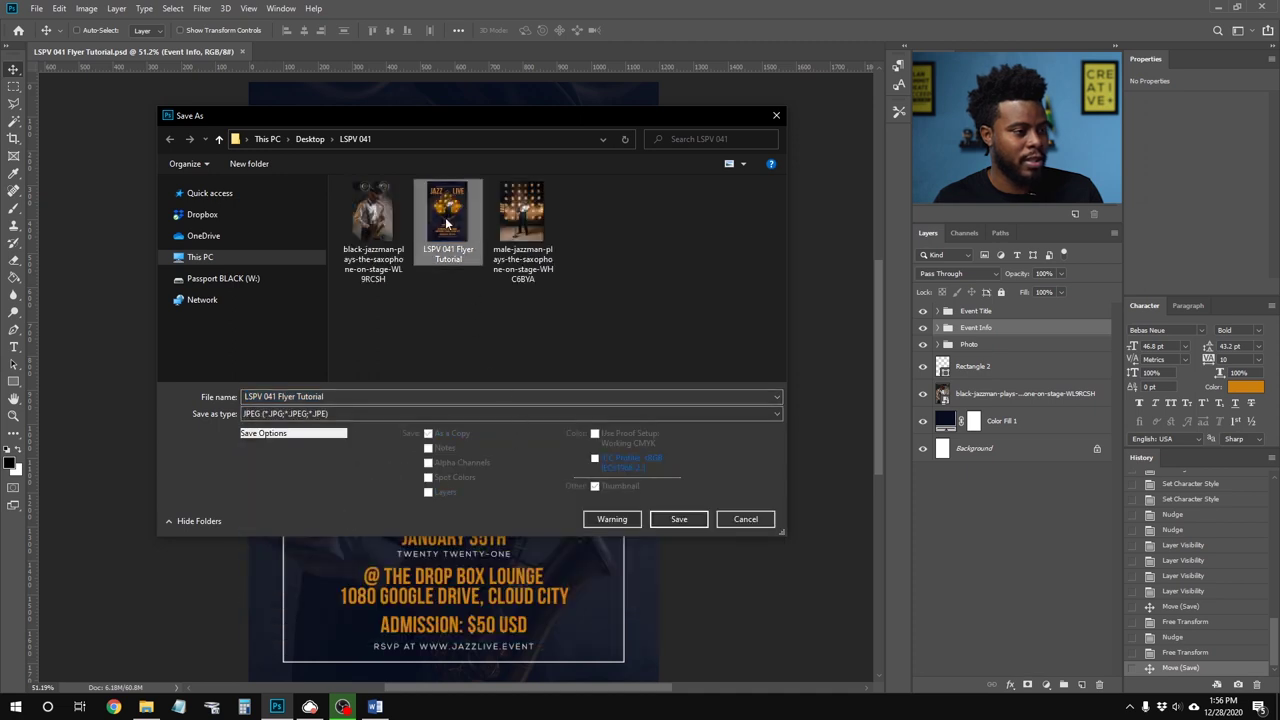
pyautogui.click(679, 519)
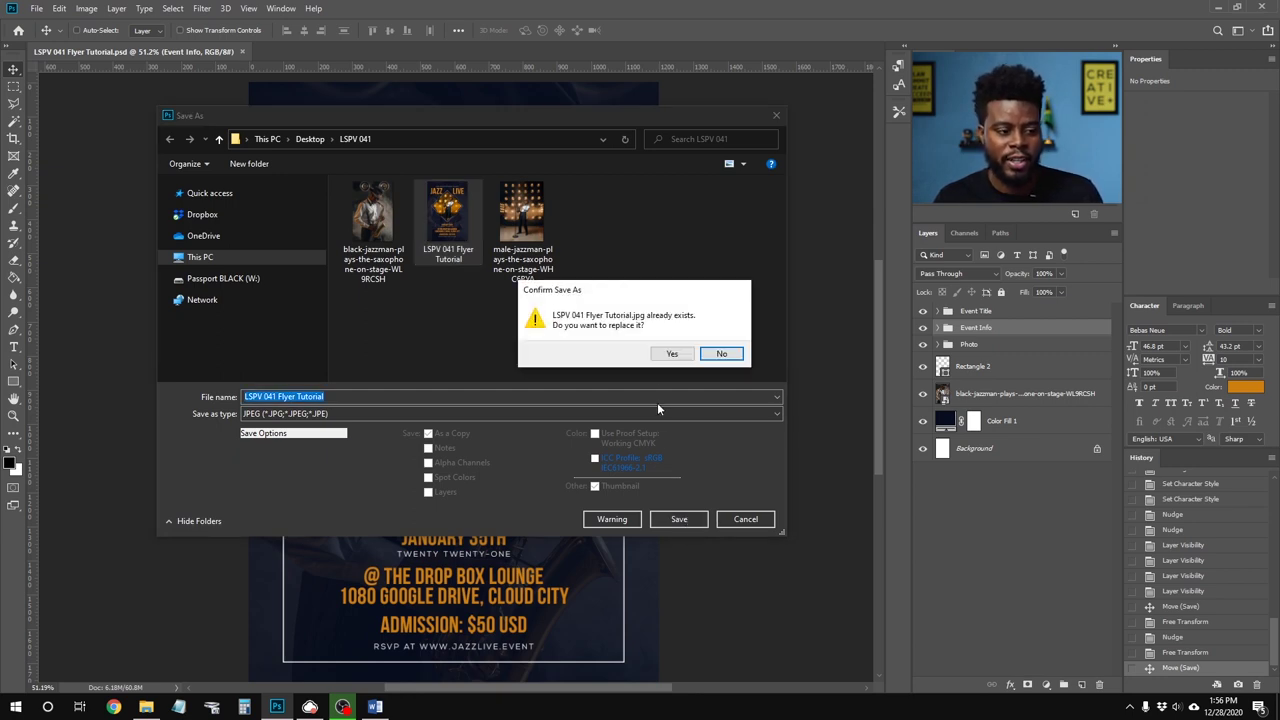
pyautogui.click(672, 354)
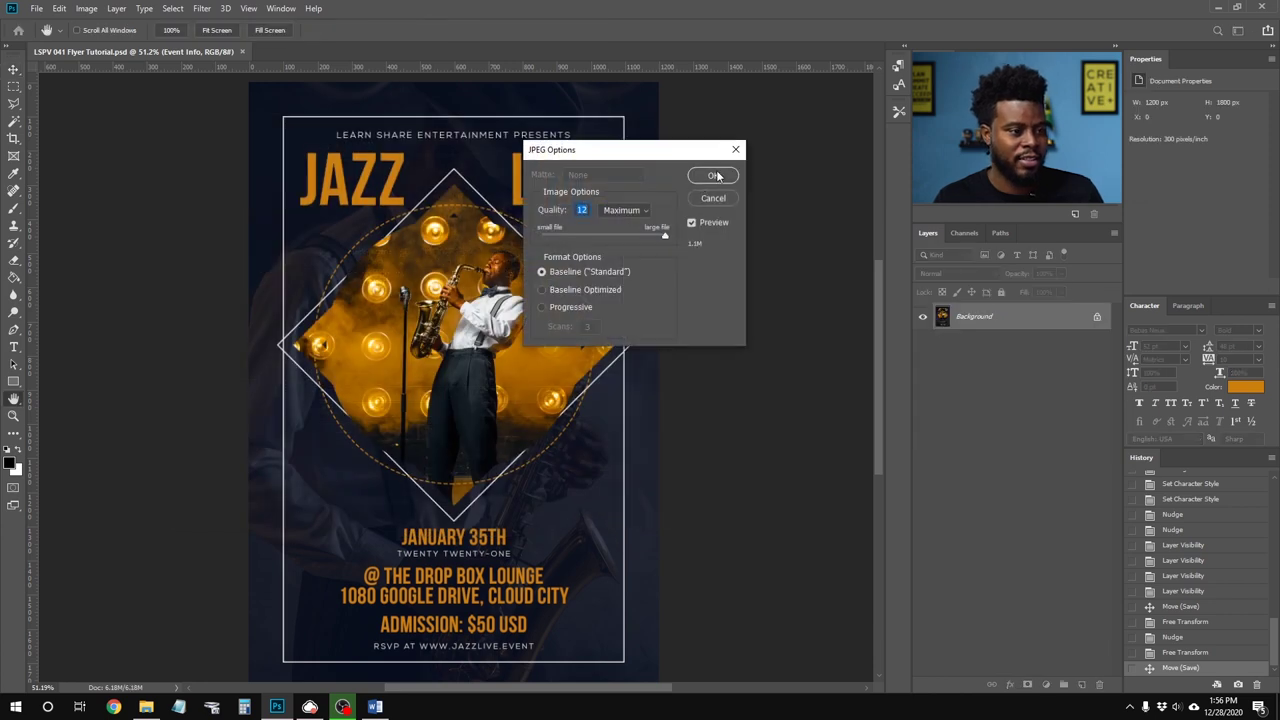
pyautogui.click(714, 176)
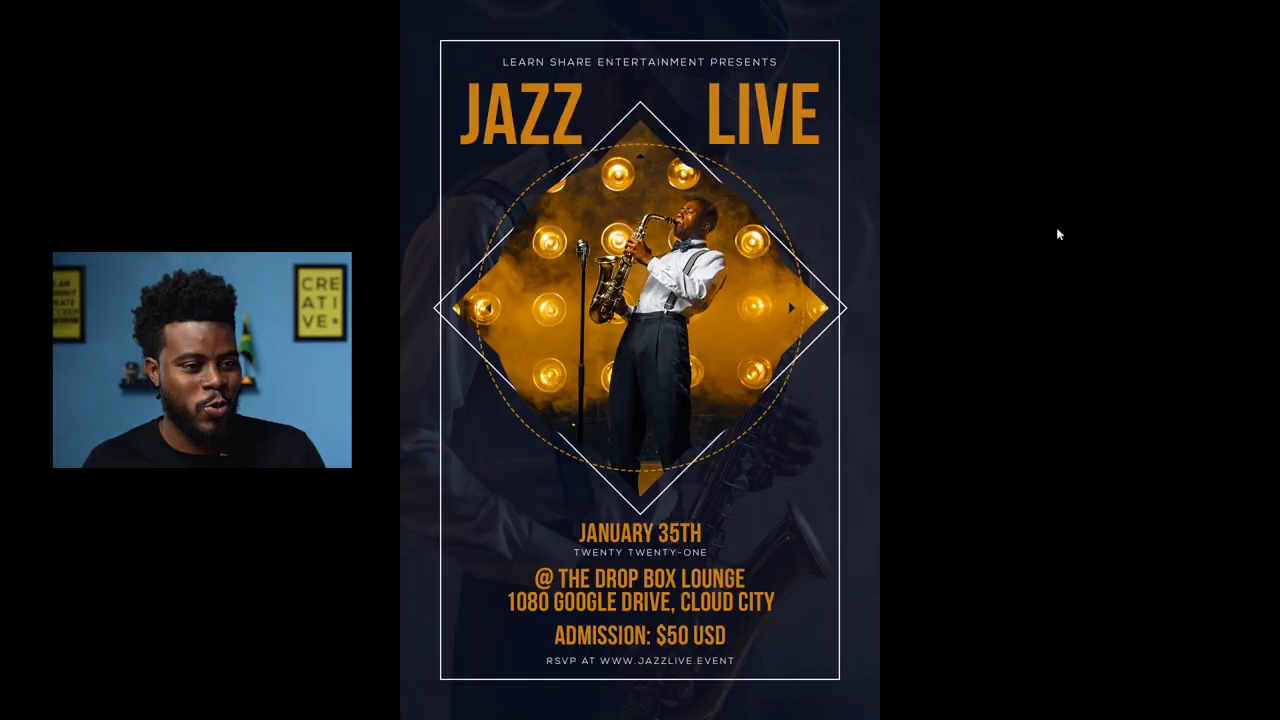
# Step: Pick a slideshow playback option from the right-click menu, then dismiss the menu
pyautogui.rightClick(1056, 227)
pyautogui.click(1095, 252)
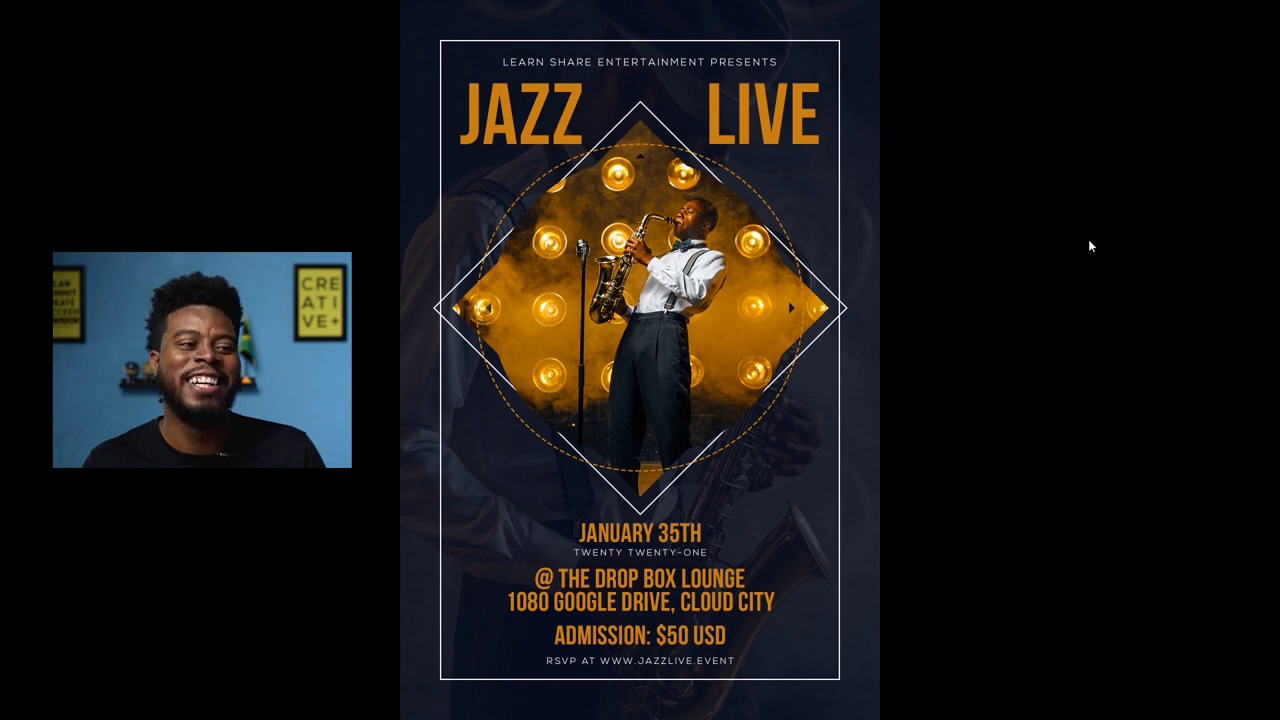
pyautogui.rightClick(908, 191)
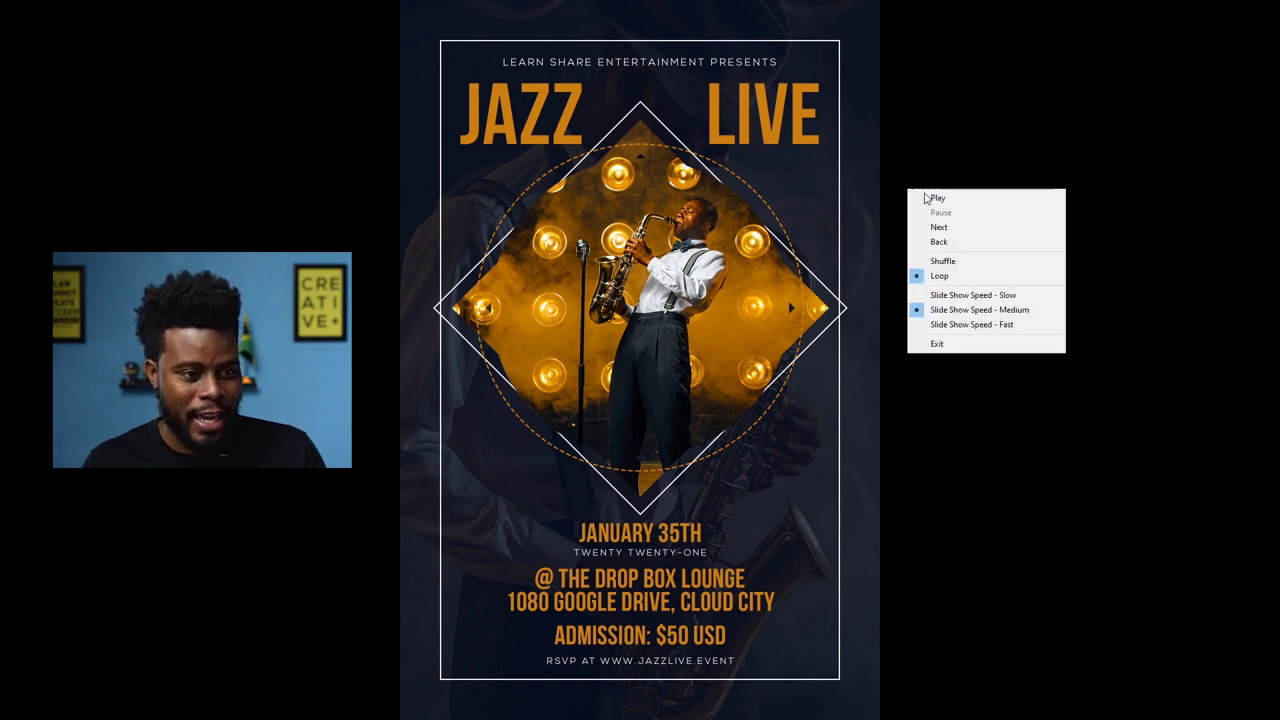
pyautogui.click(1085, 176)
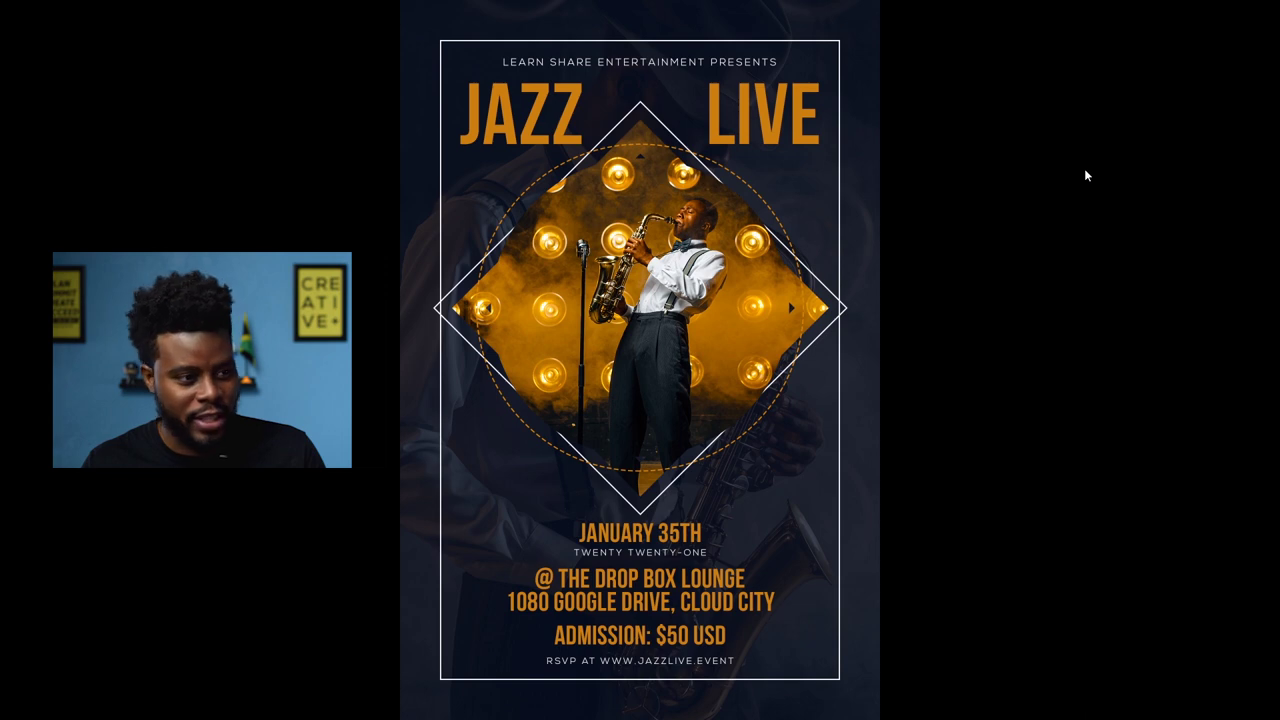